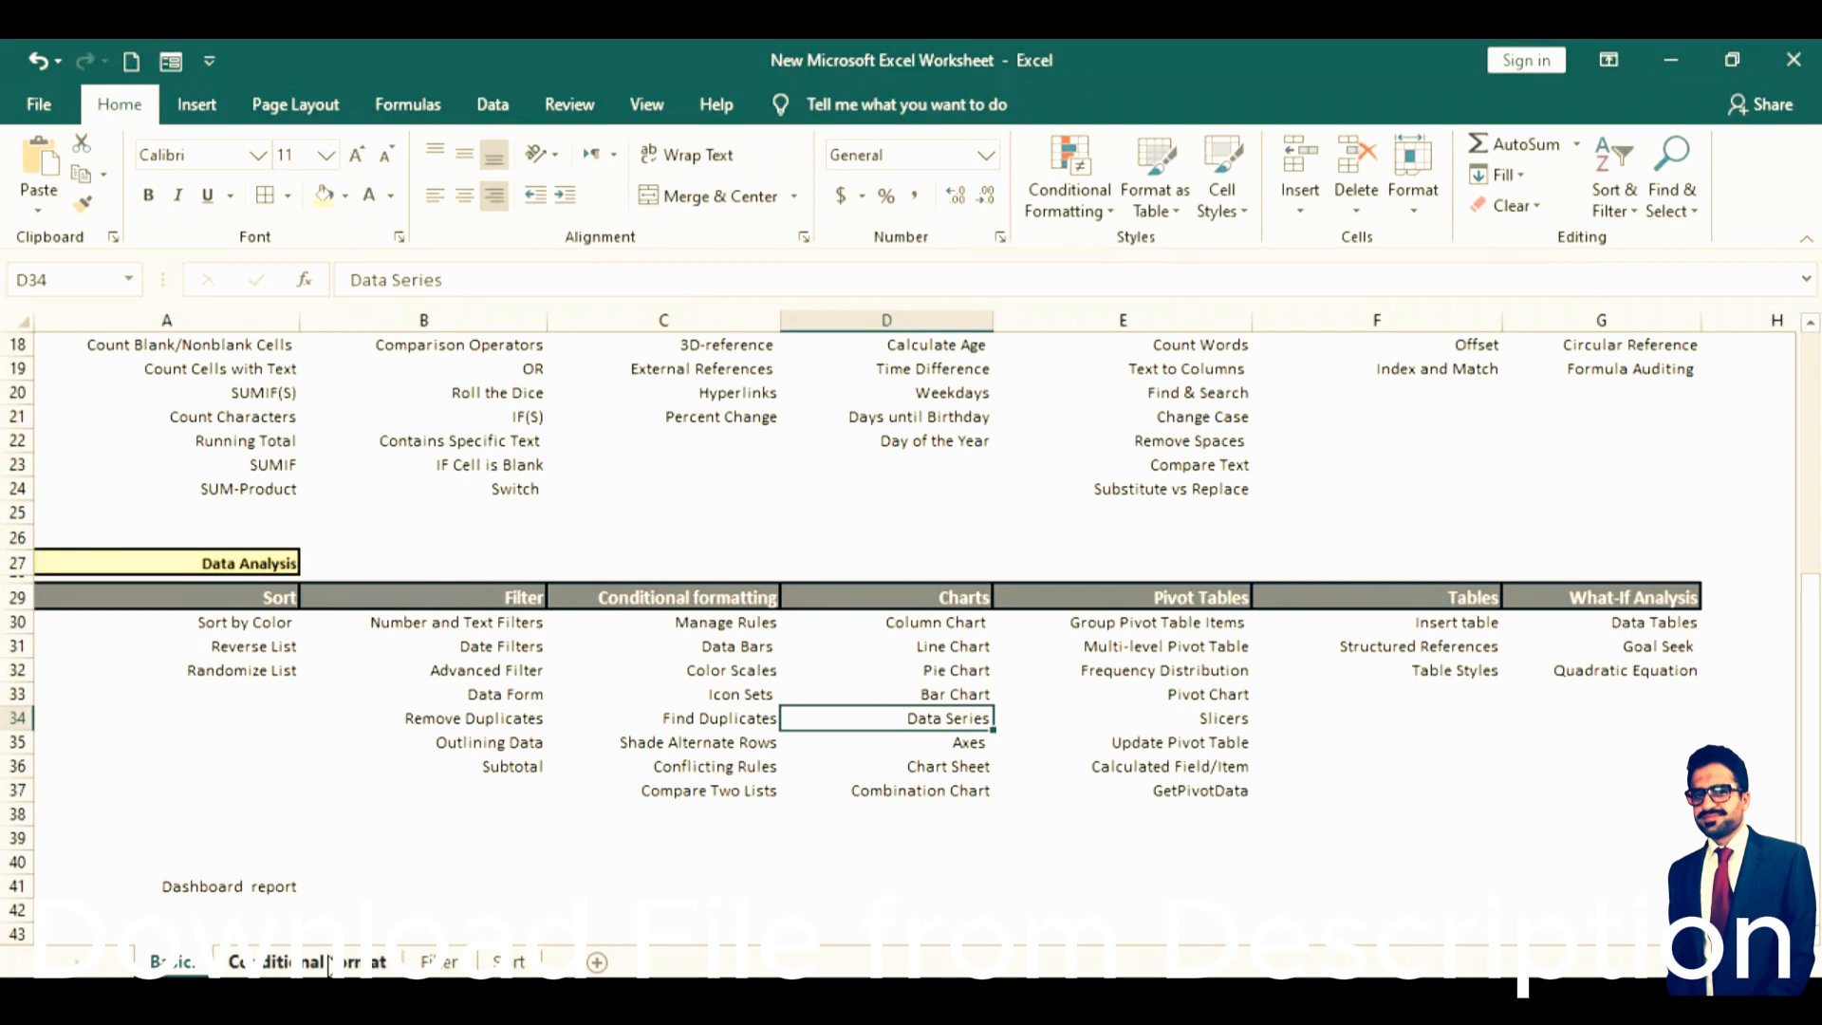
Open the Conditional format sheet and go to cell G1
left_click(329, 962)
left_click(810, 480)
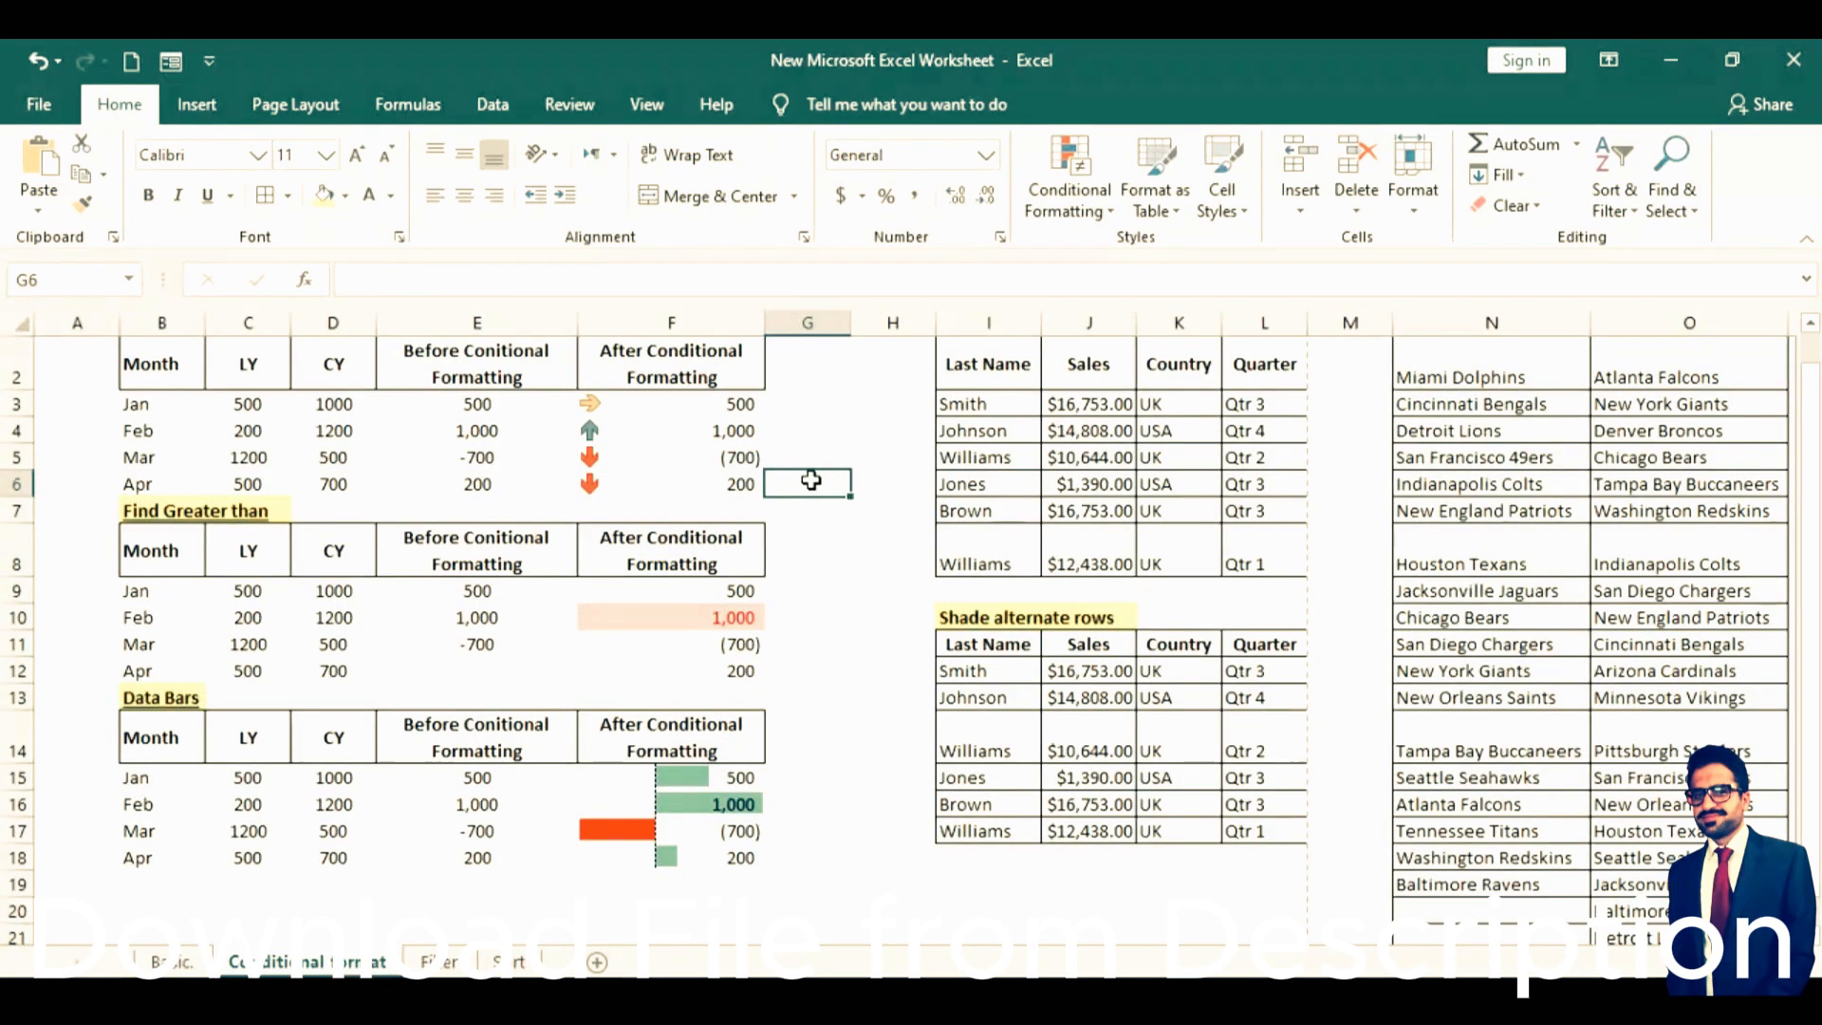
key("Up")
key("Up")
key("Up")
key("Up")
key("Up")
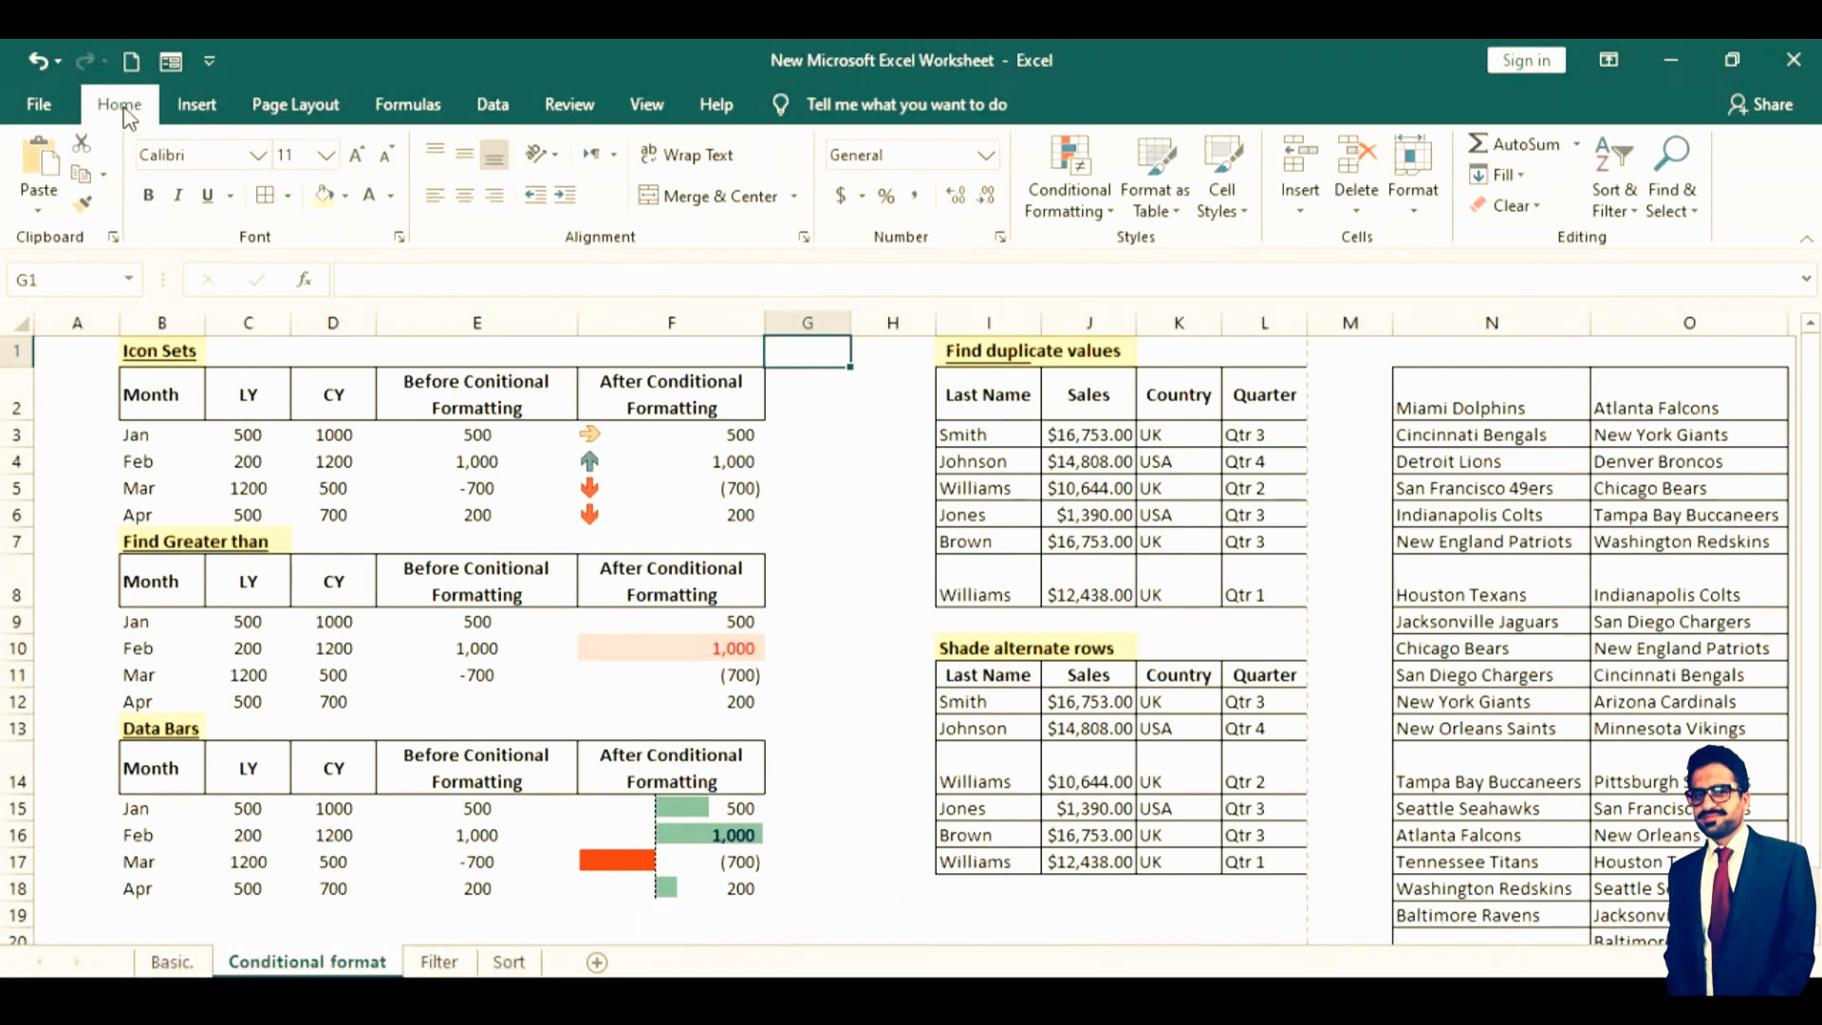
left_click(194, 106)
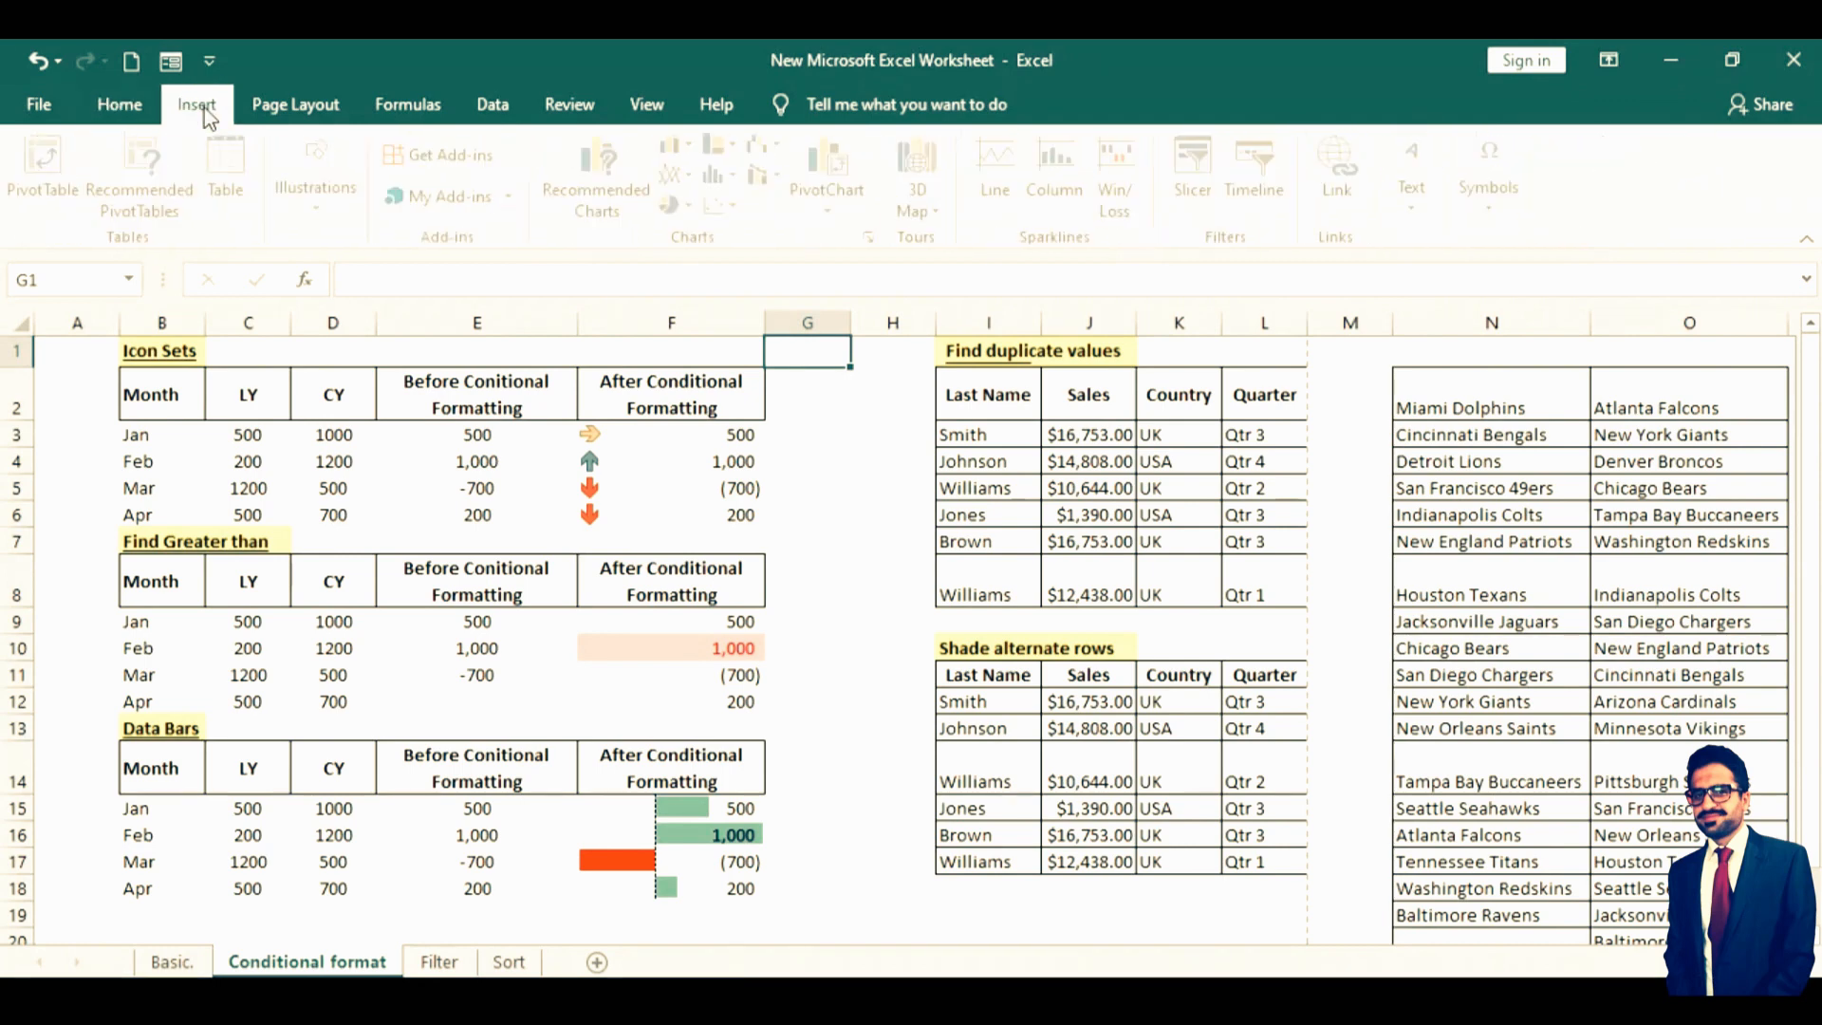
left_click(149, 114)
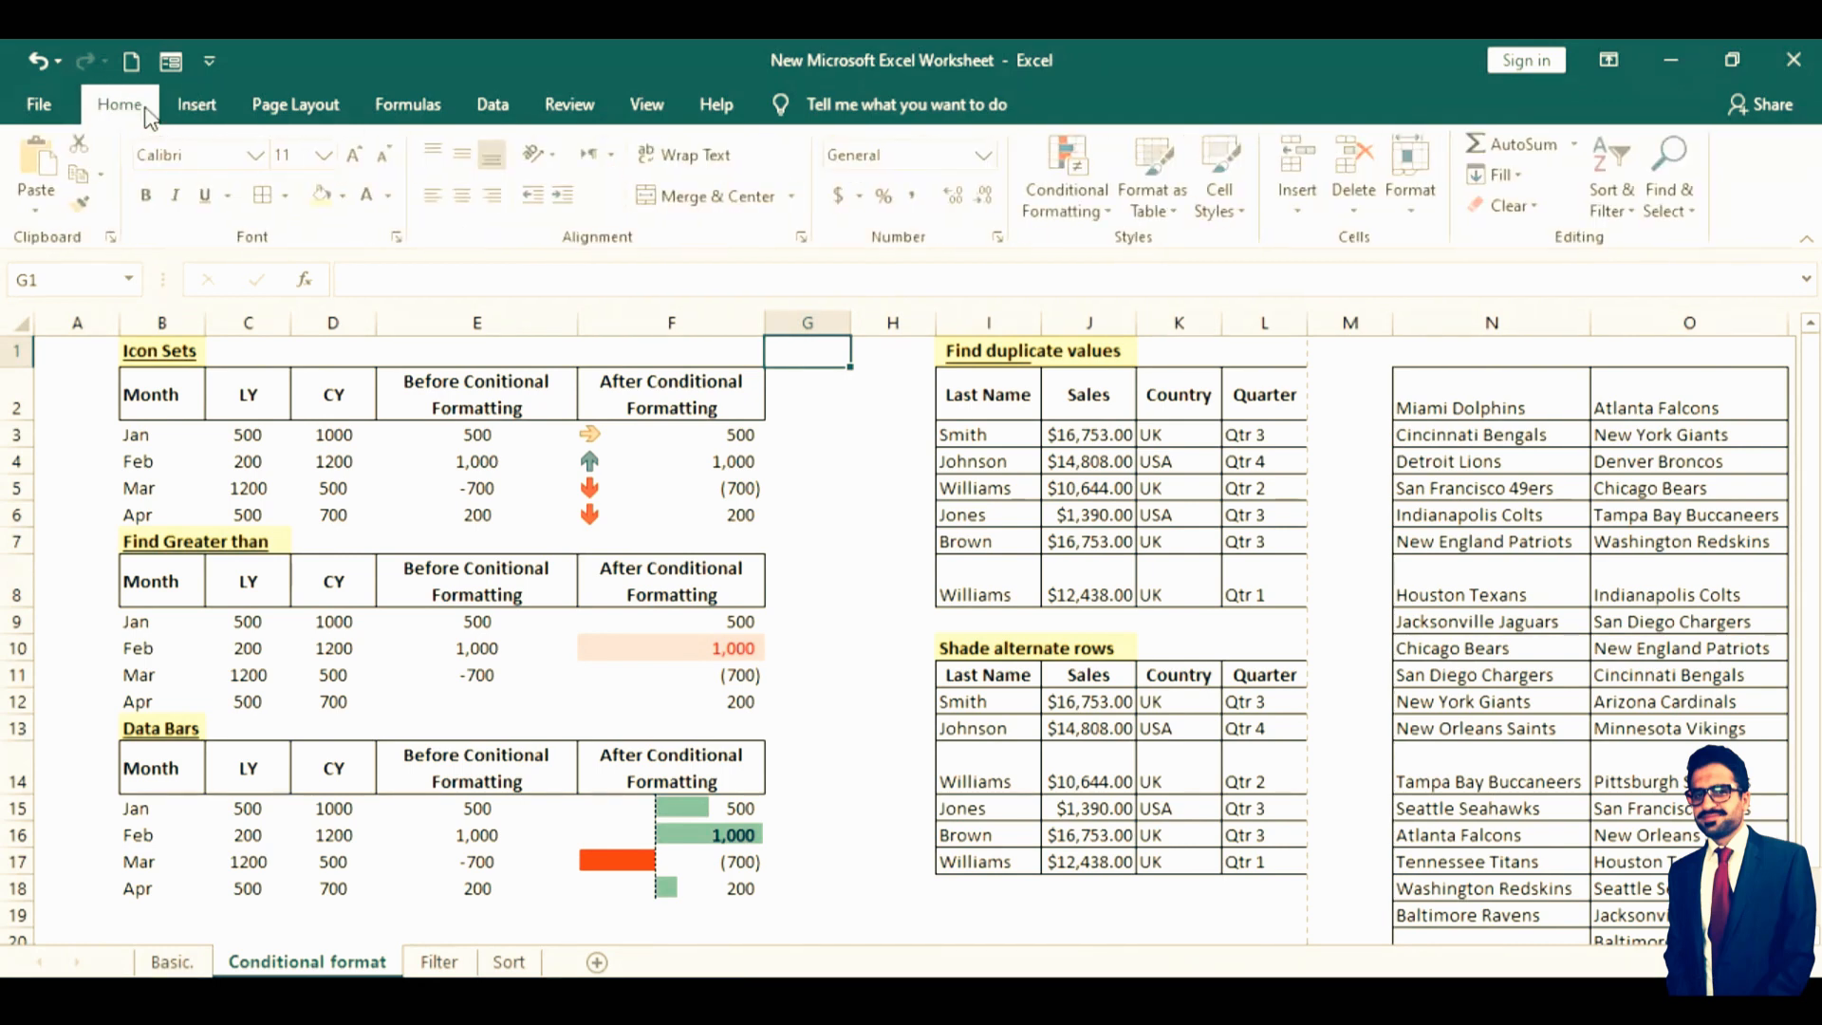
left_click(1055, 211)
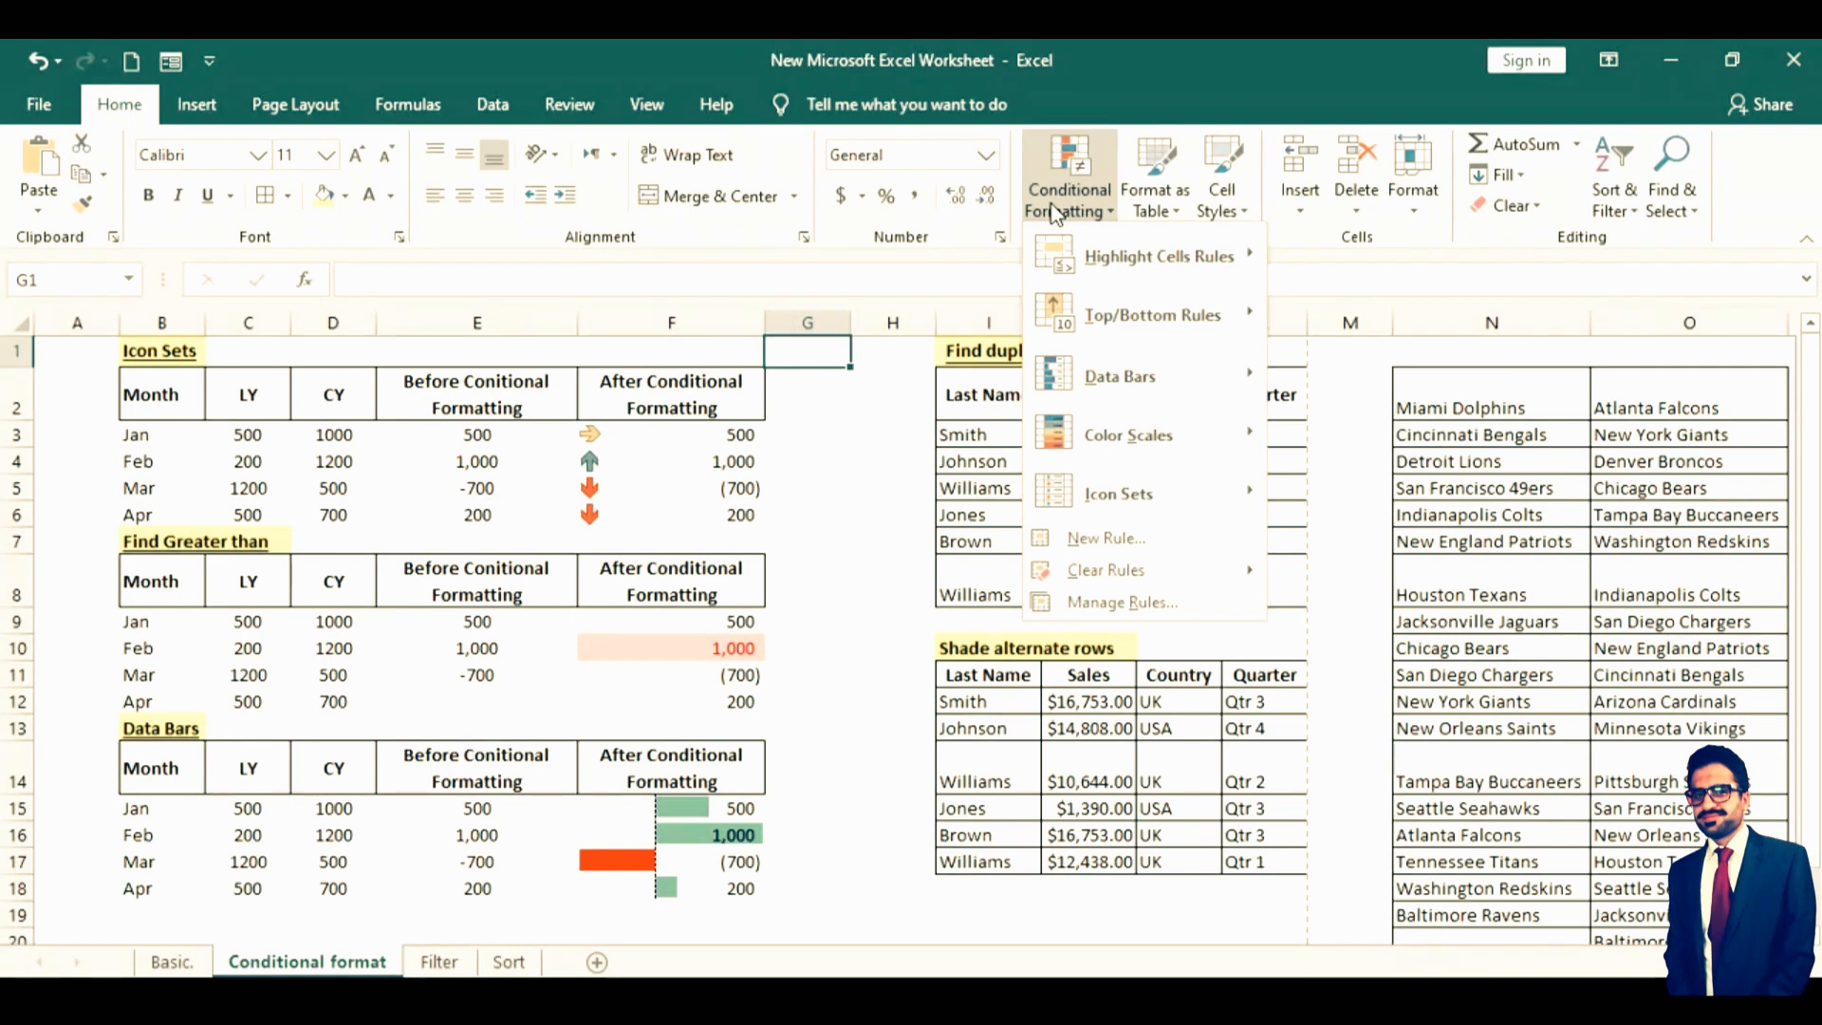
mouse_move(1111, 252)
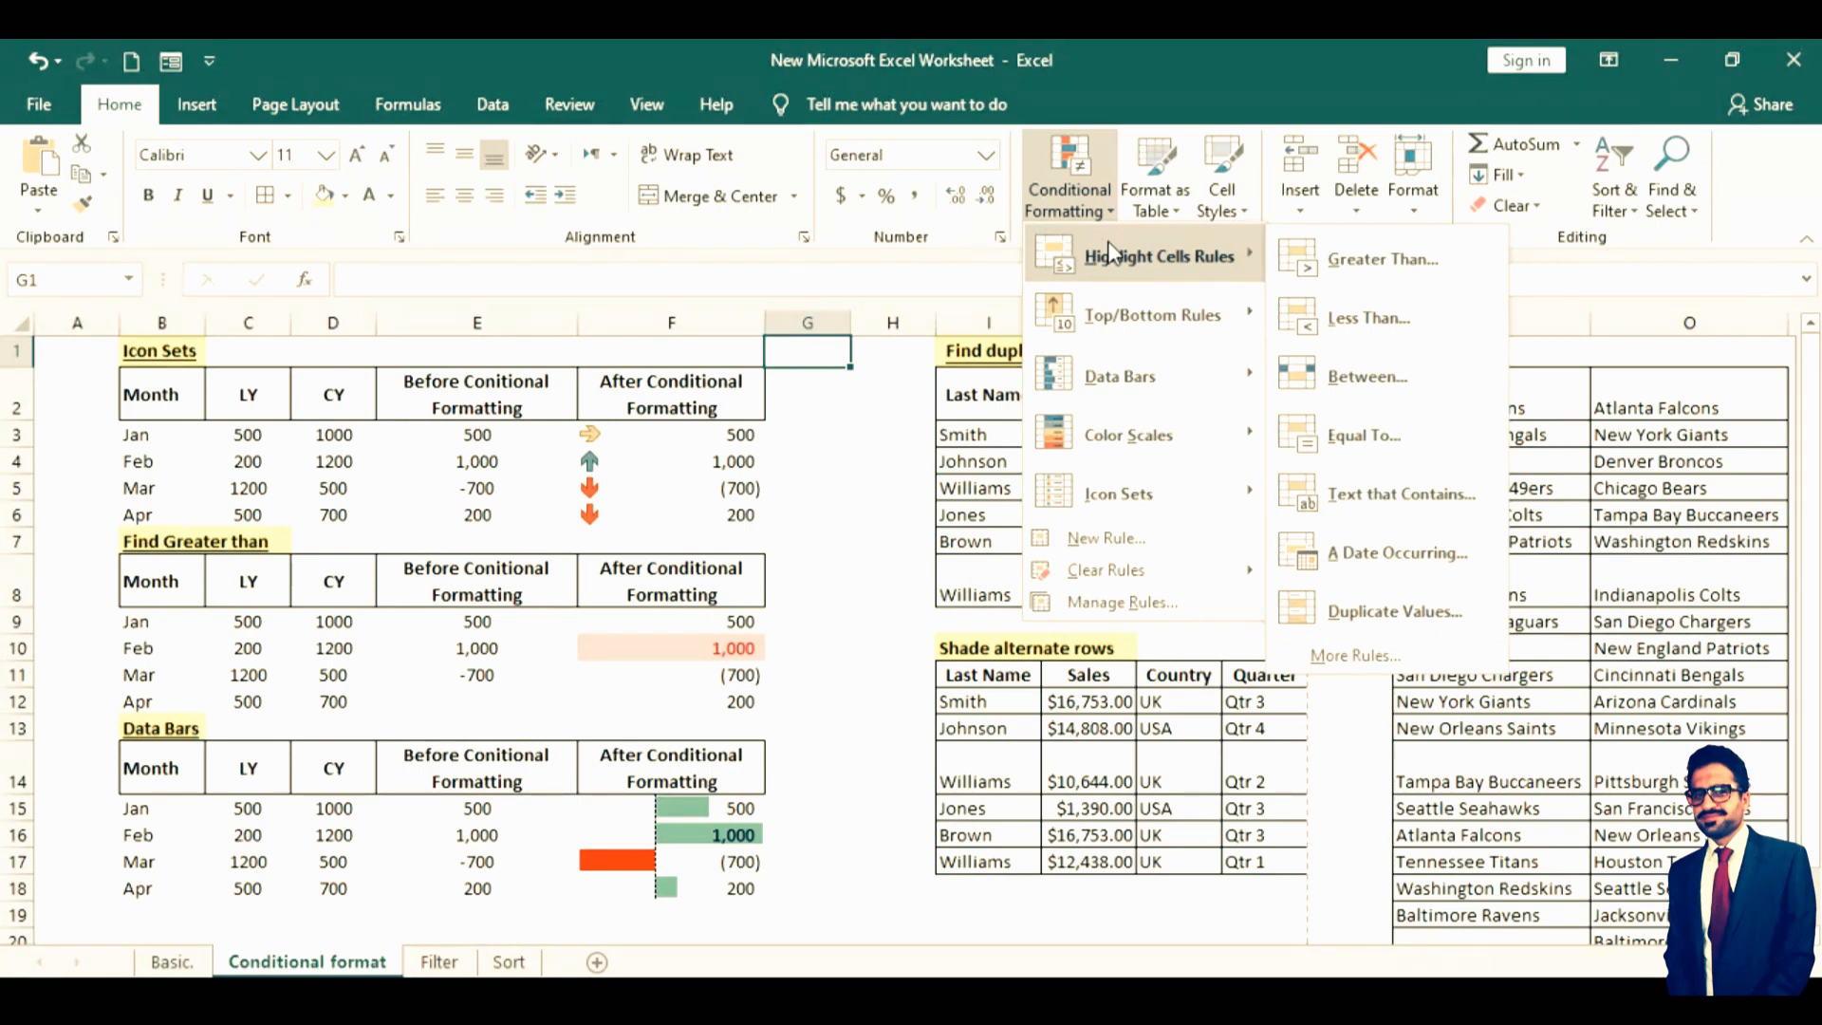
left_click(112, 486)
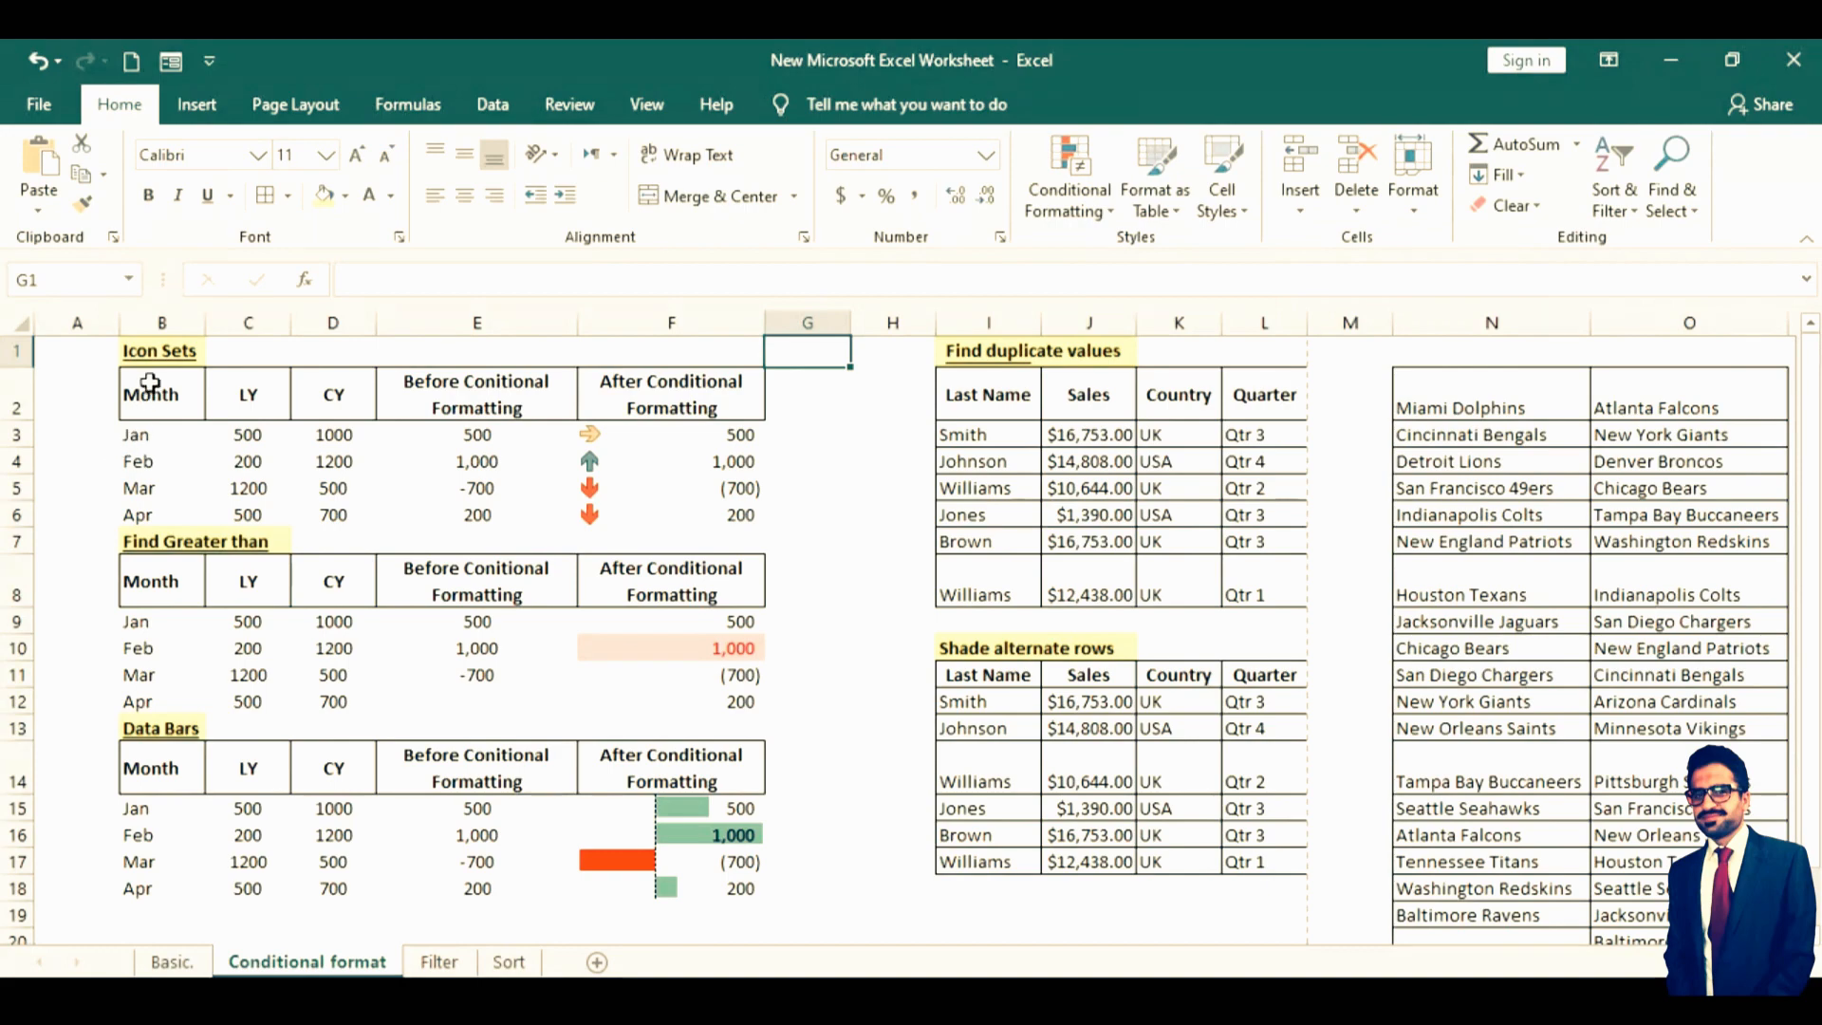
Copy the Icon Sets table in B2:F6 and paste it as values starting at cell B30
left_click_drag(150, 384, 631, 514)
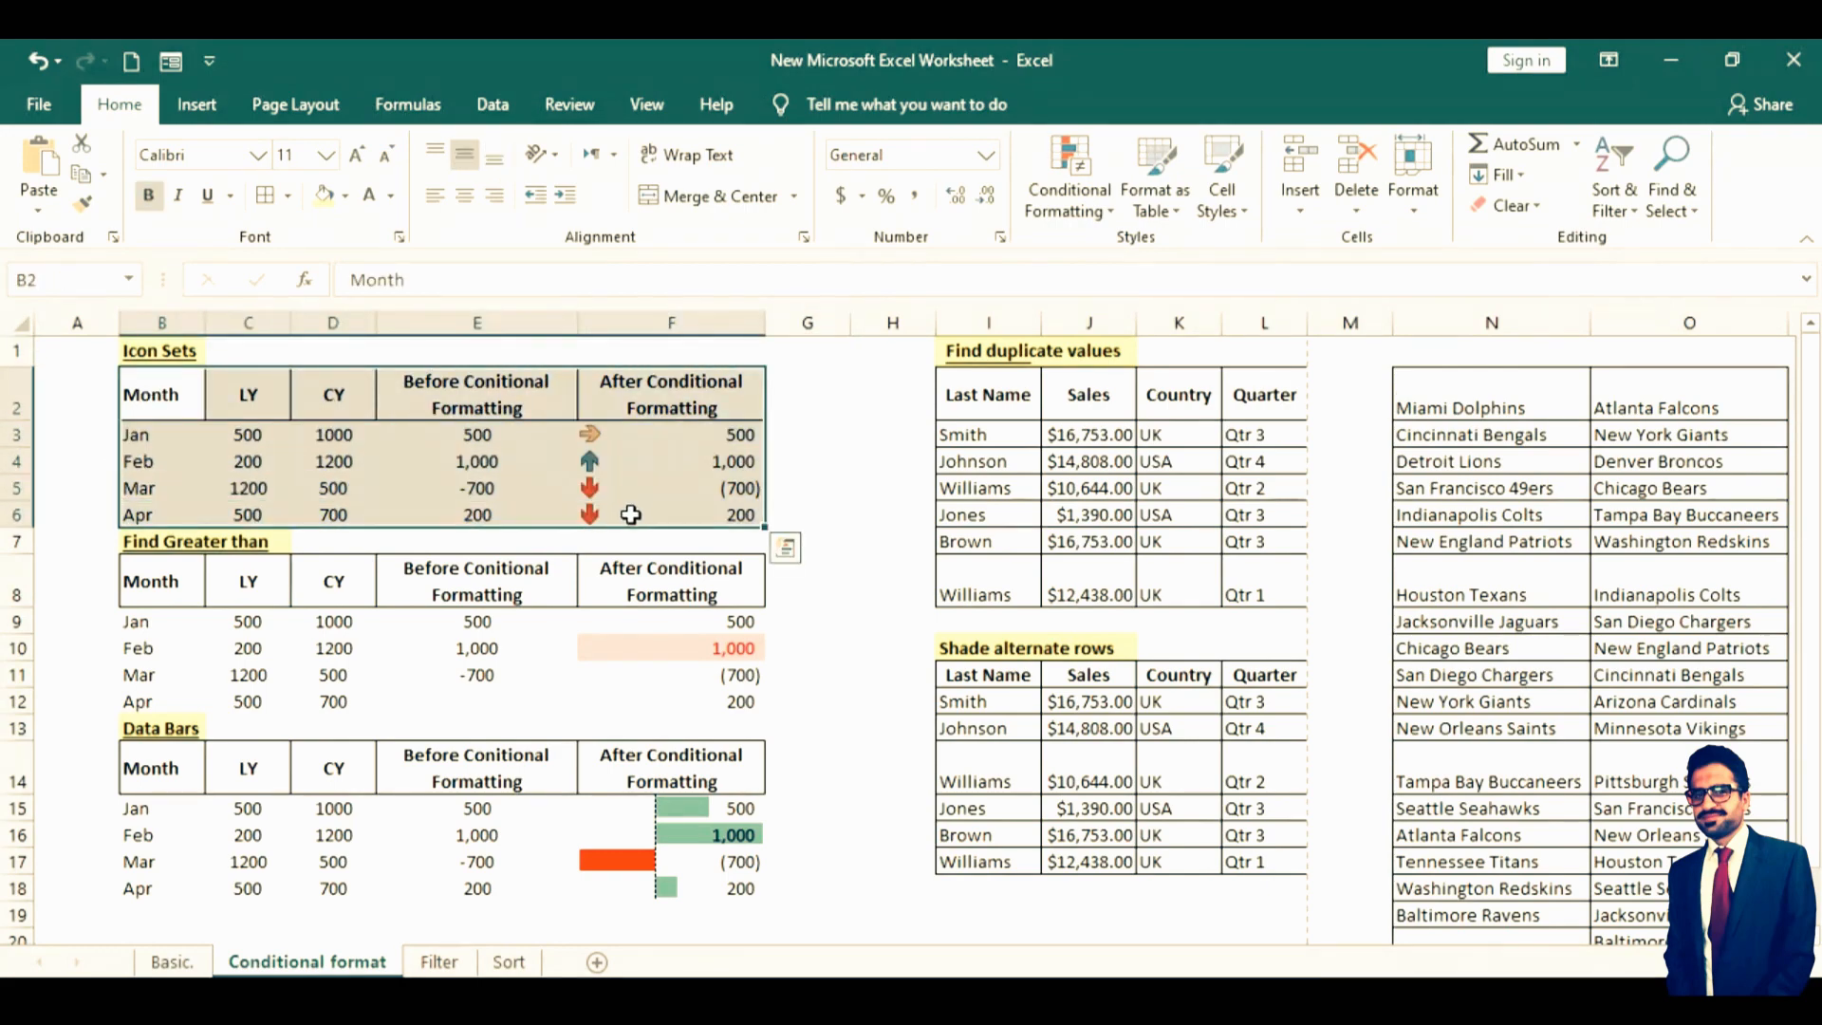
key("ctrl+c")
key("Down")
key("Down")
key("Down")
key("Down")
key("Down")
key("Down")
key("Down")
key("Down")
key("Down")
key("Down")
key("Down")
key("Down")
key("Down")
key("Down")
key("Down")
key("Down")
key("Down")
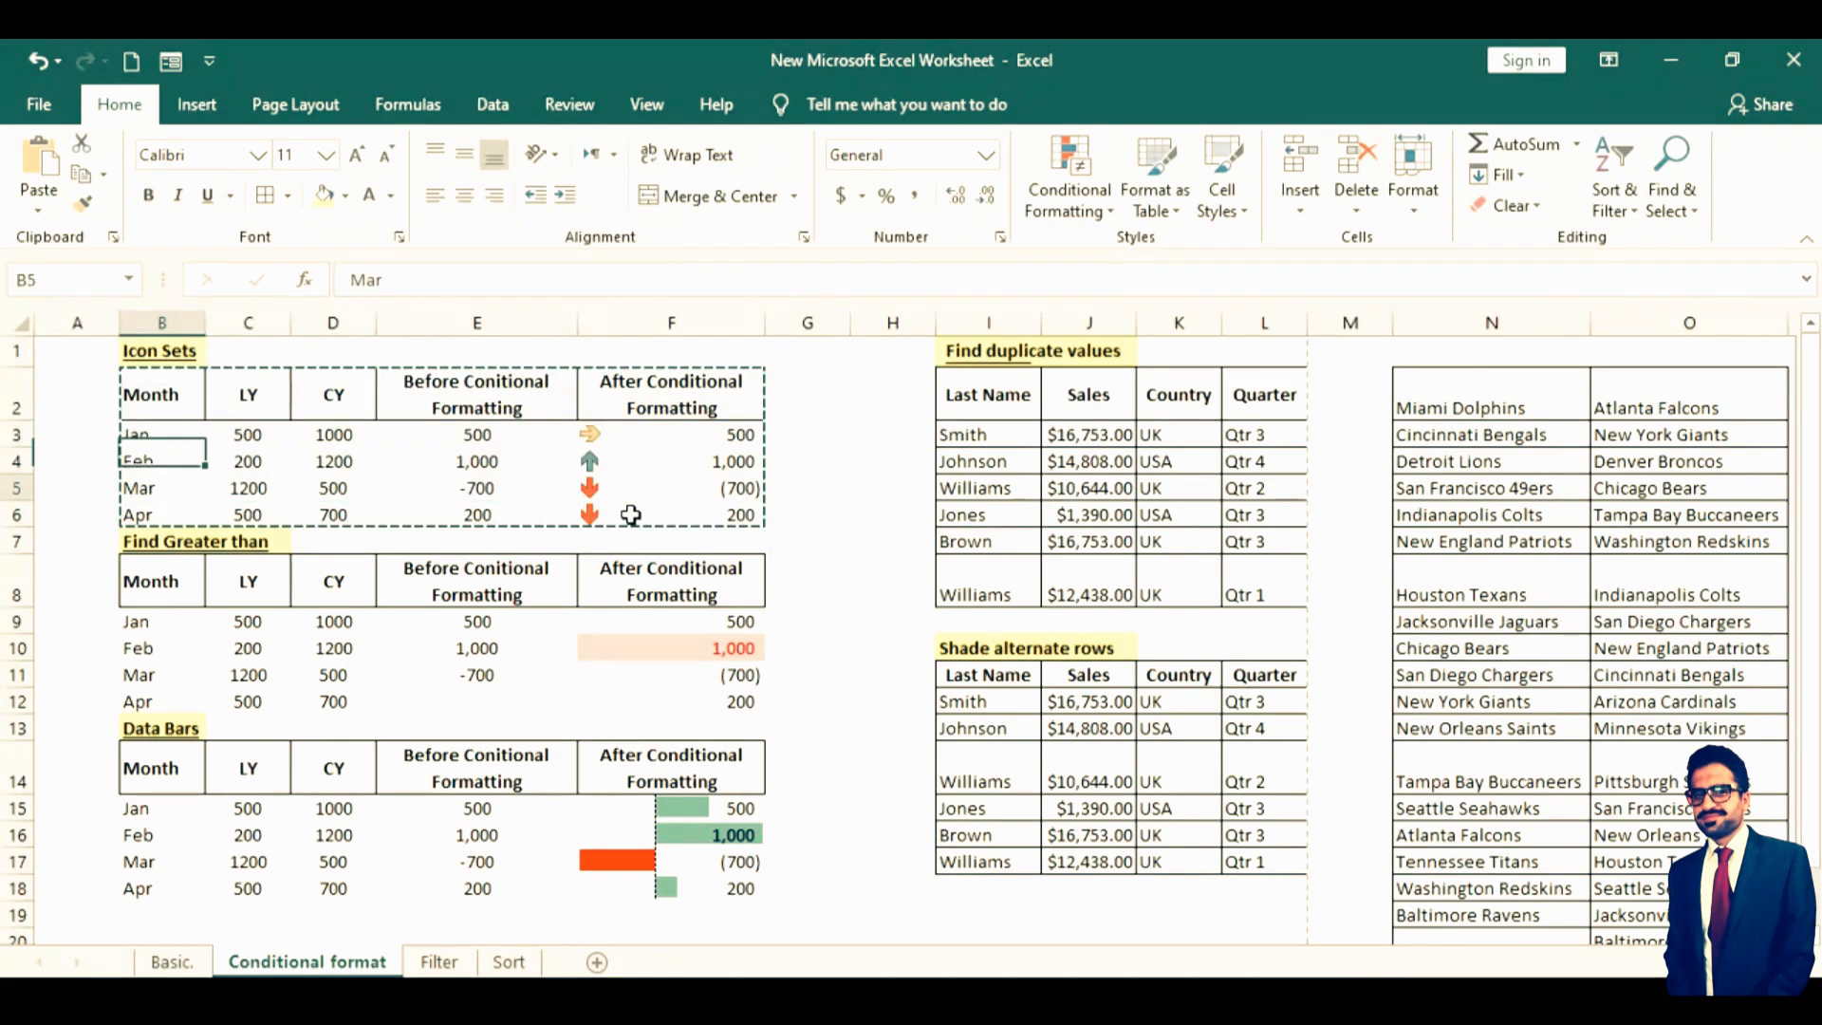
key("Down")
key("Down")
key("Down")
key("Down")
key("Down")
key("Down")
key("Down")
key("Down")
key("Down")
key("Down")
key("Down")
key("Down")
key("Down")
key("Down")
key("Down")
key("Down")
key("Down")
key("Down")
key("Down")
key("Down")
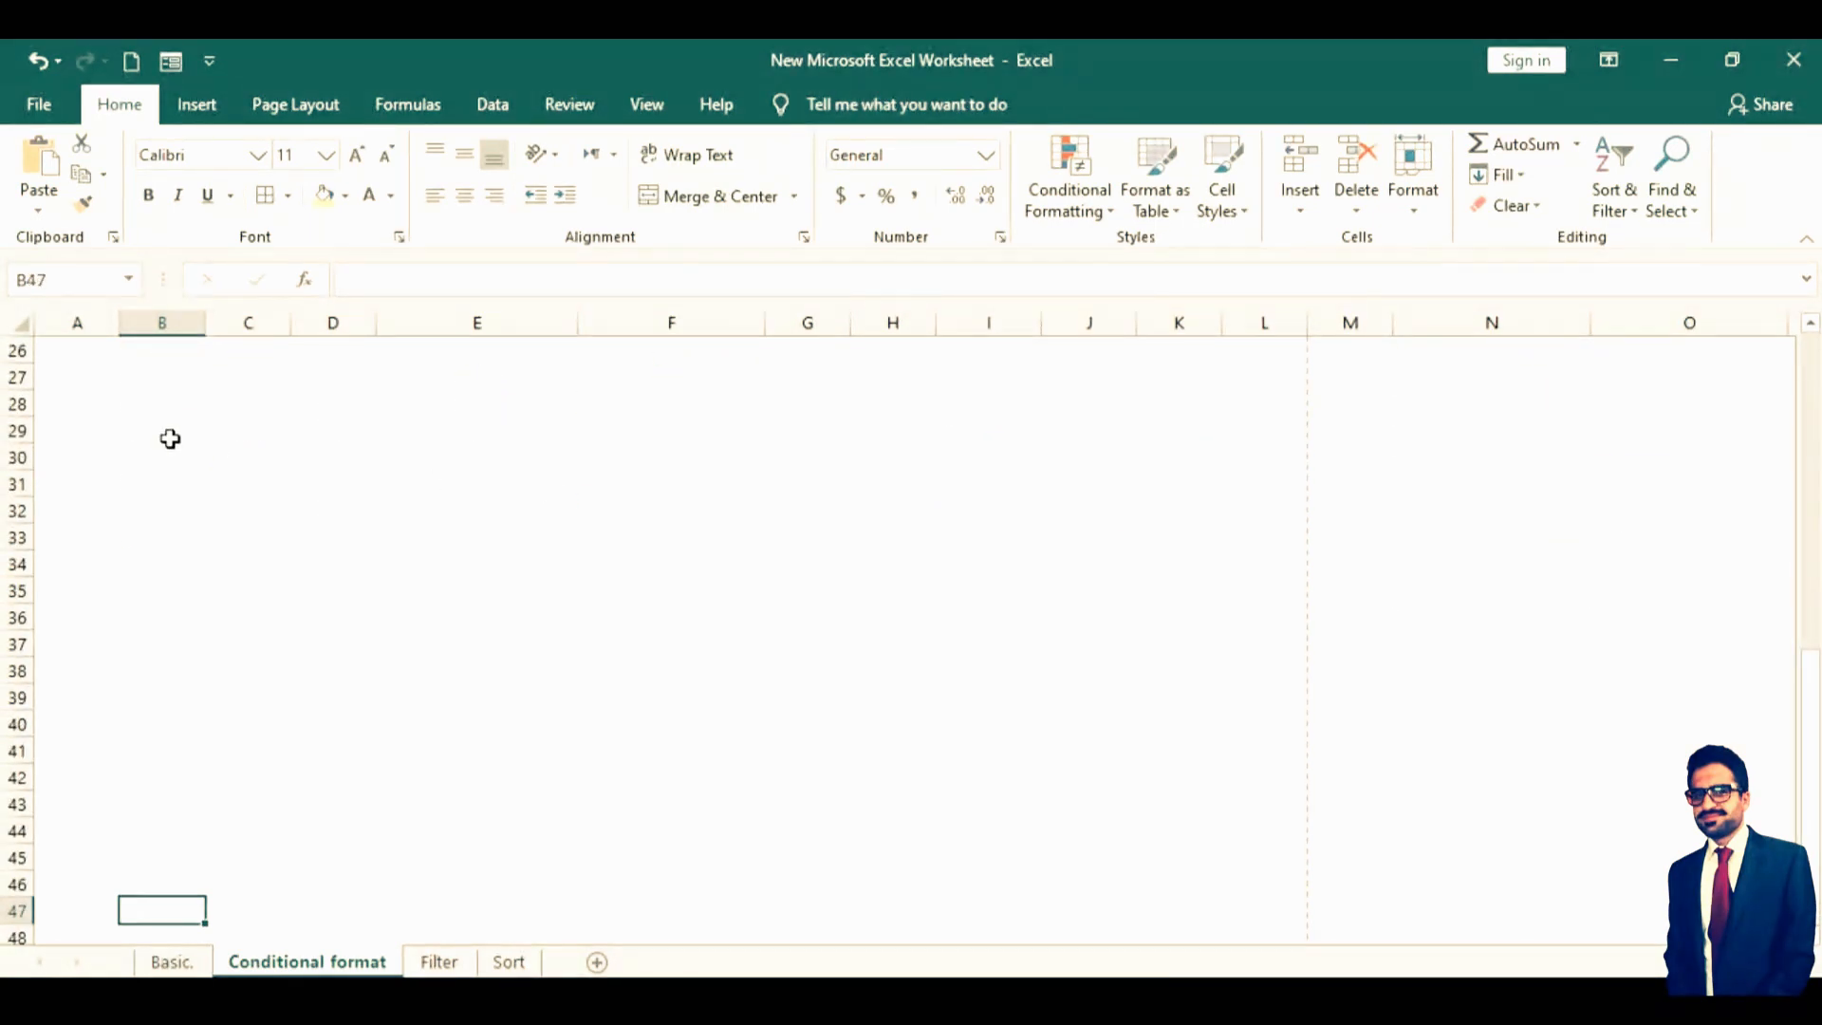
left_click(157, 459)
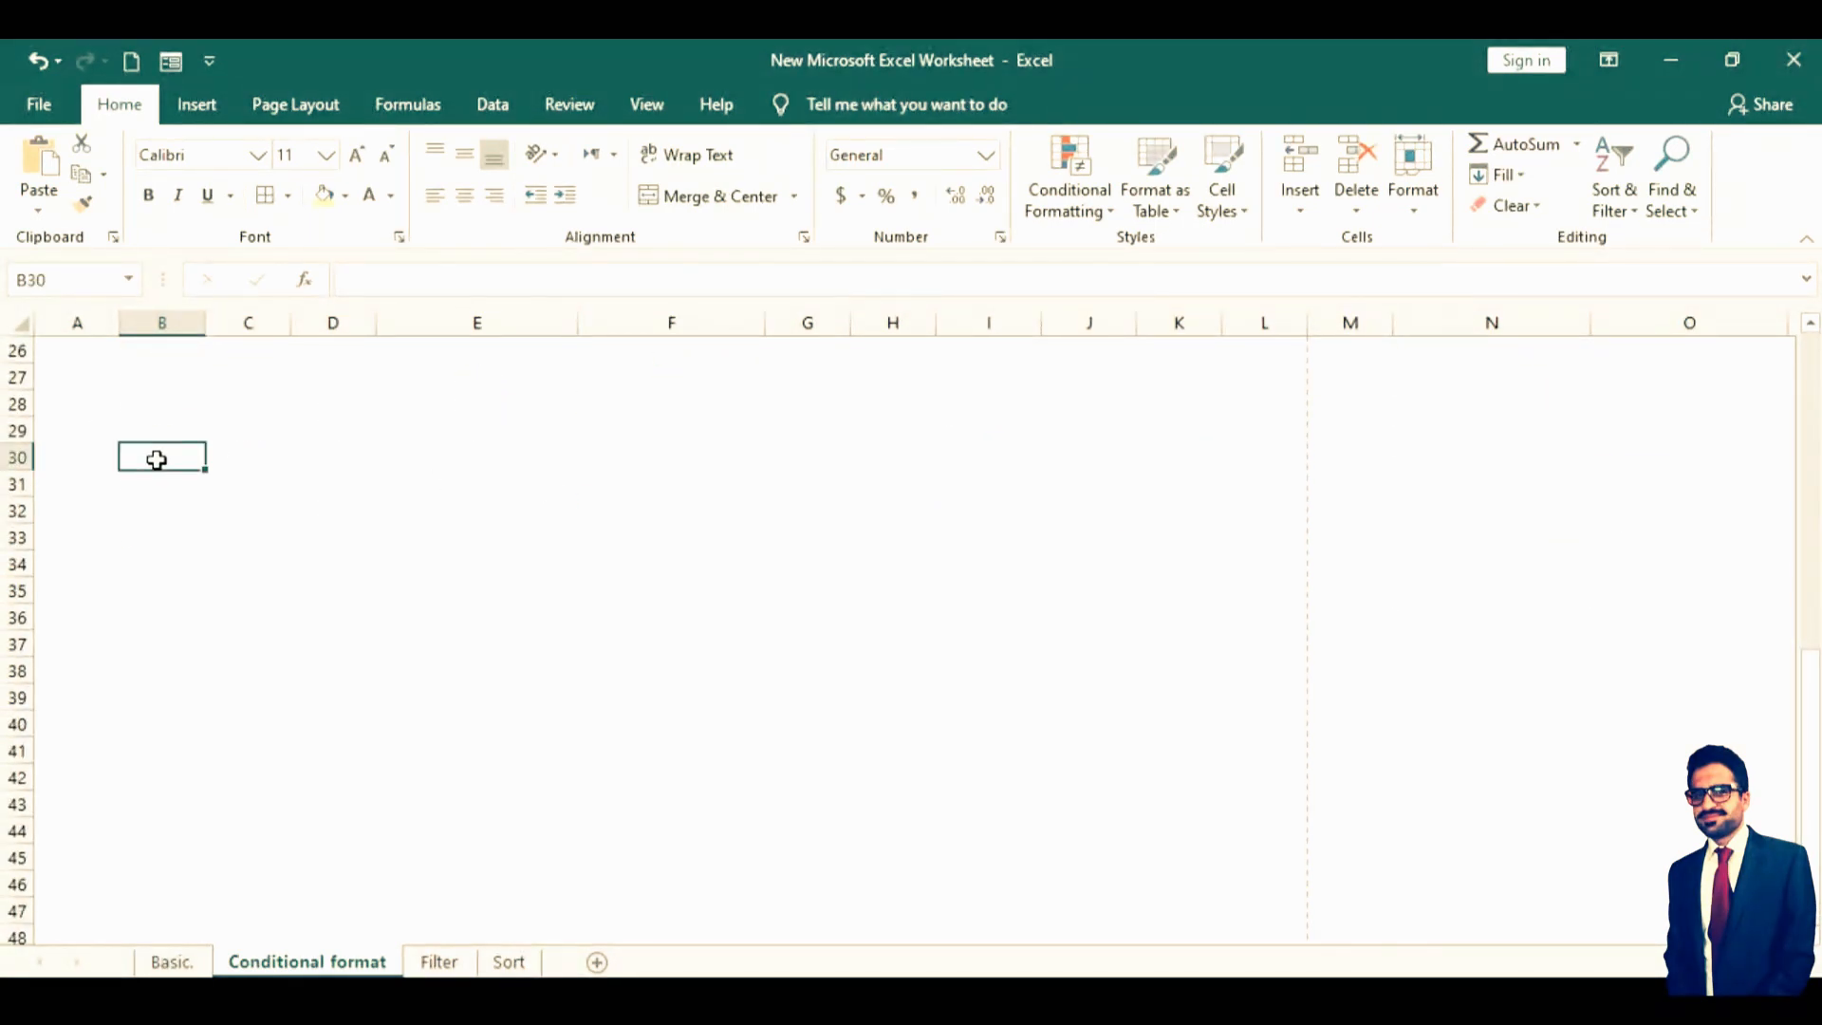
right_click(157, 460)
left_click(266, 567)
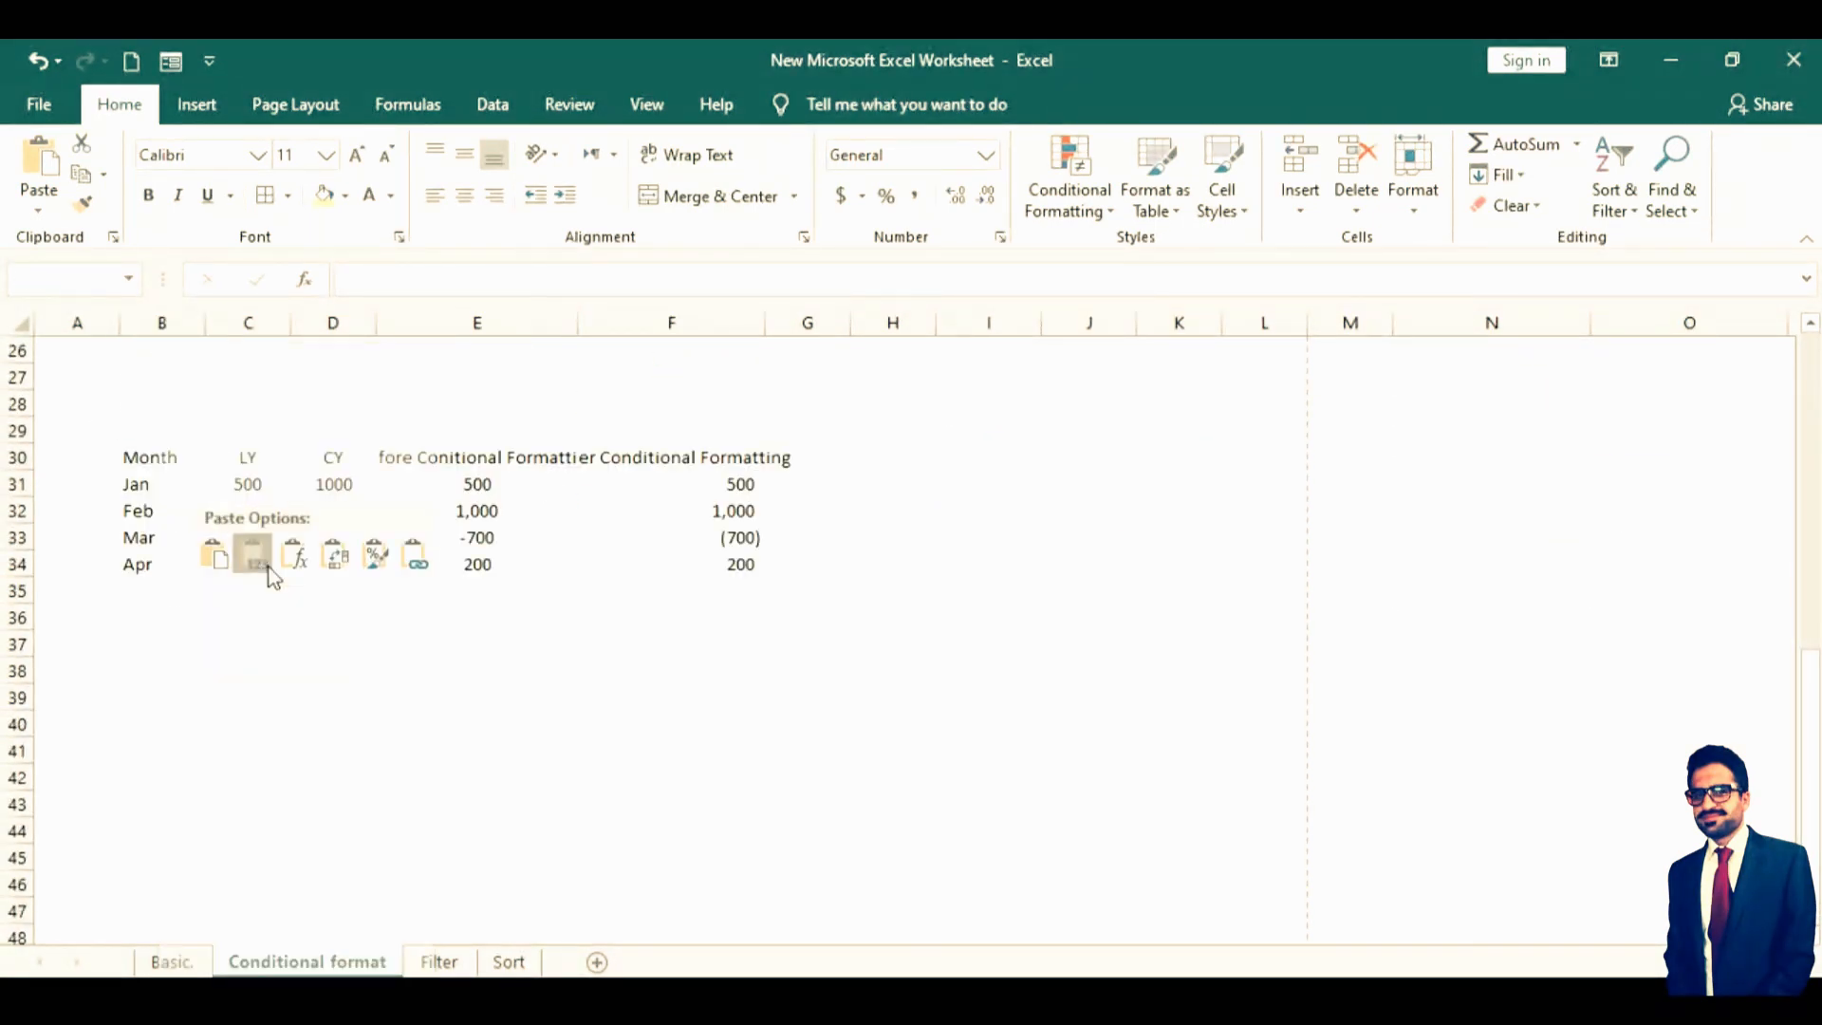
left_click(503, 419)
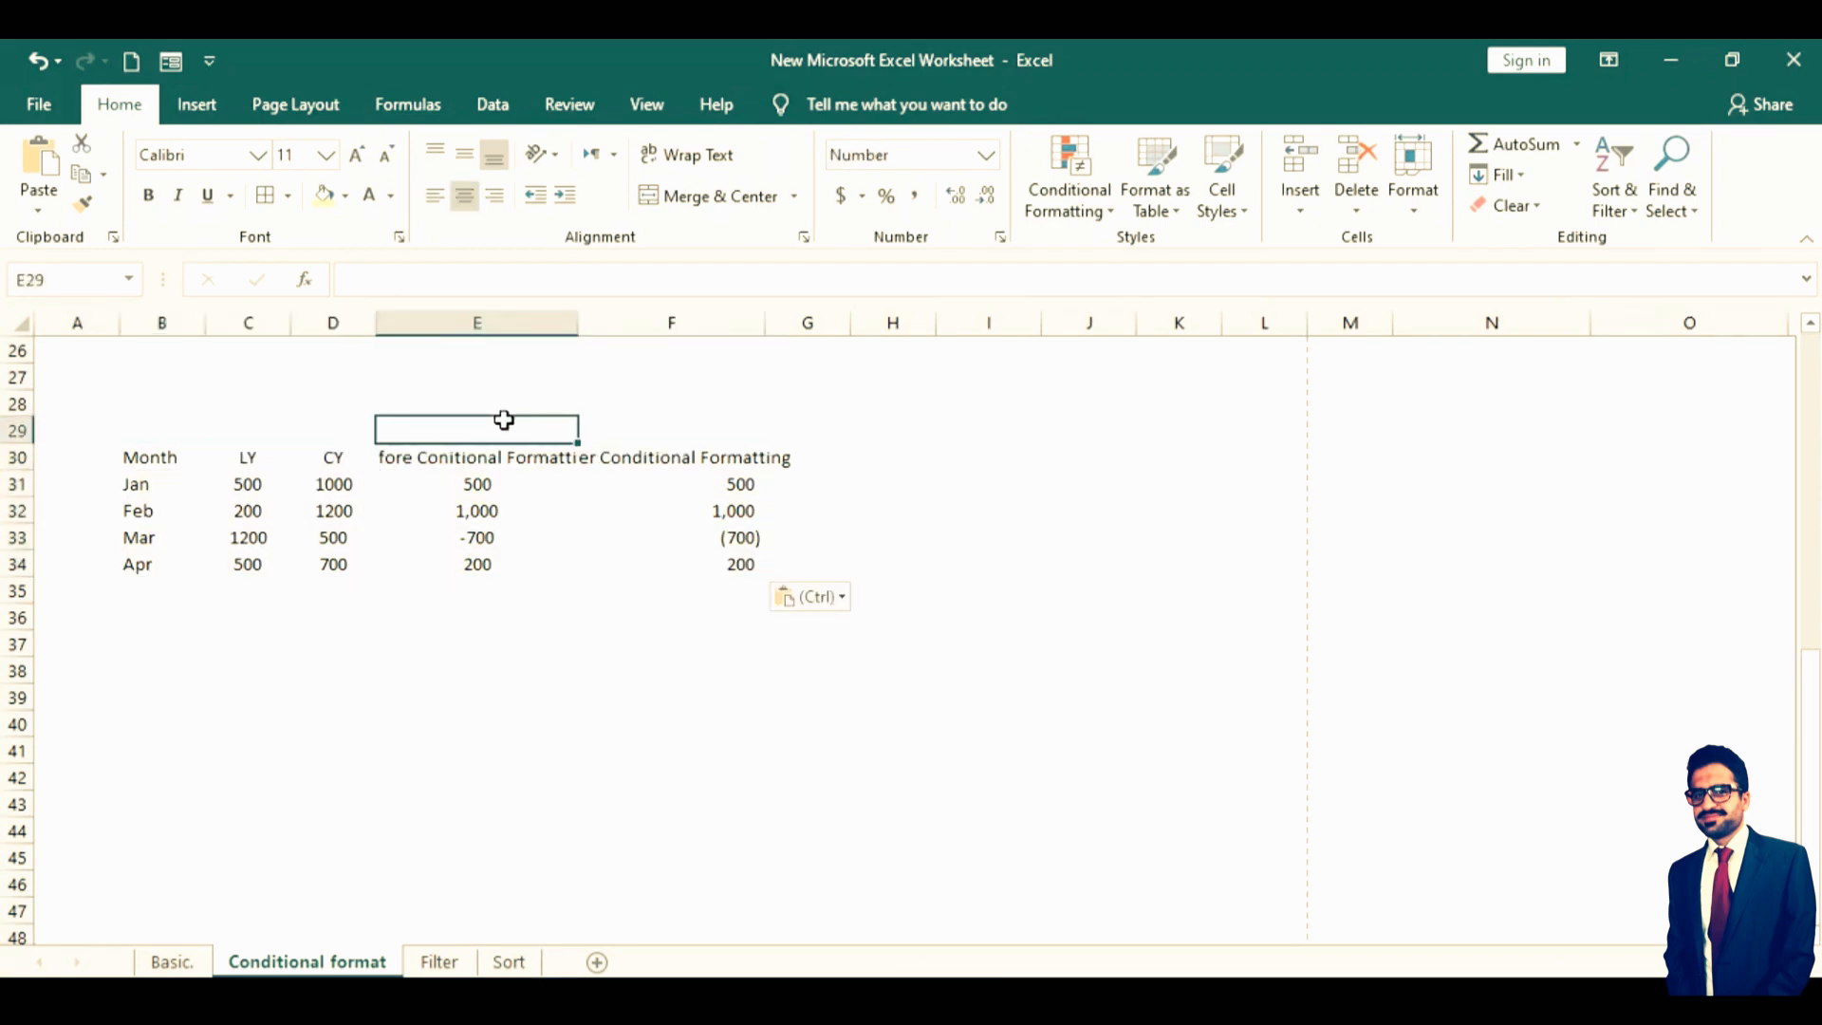
Wrap the text of the two Conditional Formatting headings in E30 and F30
left_click(467, 463)
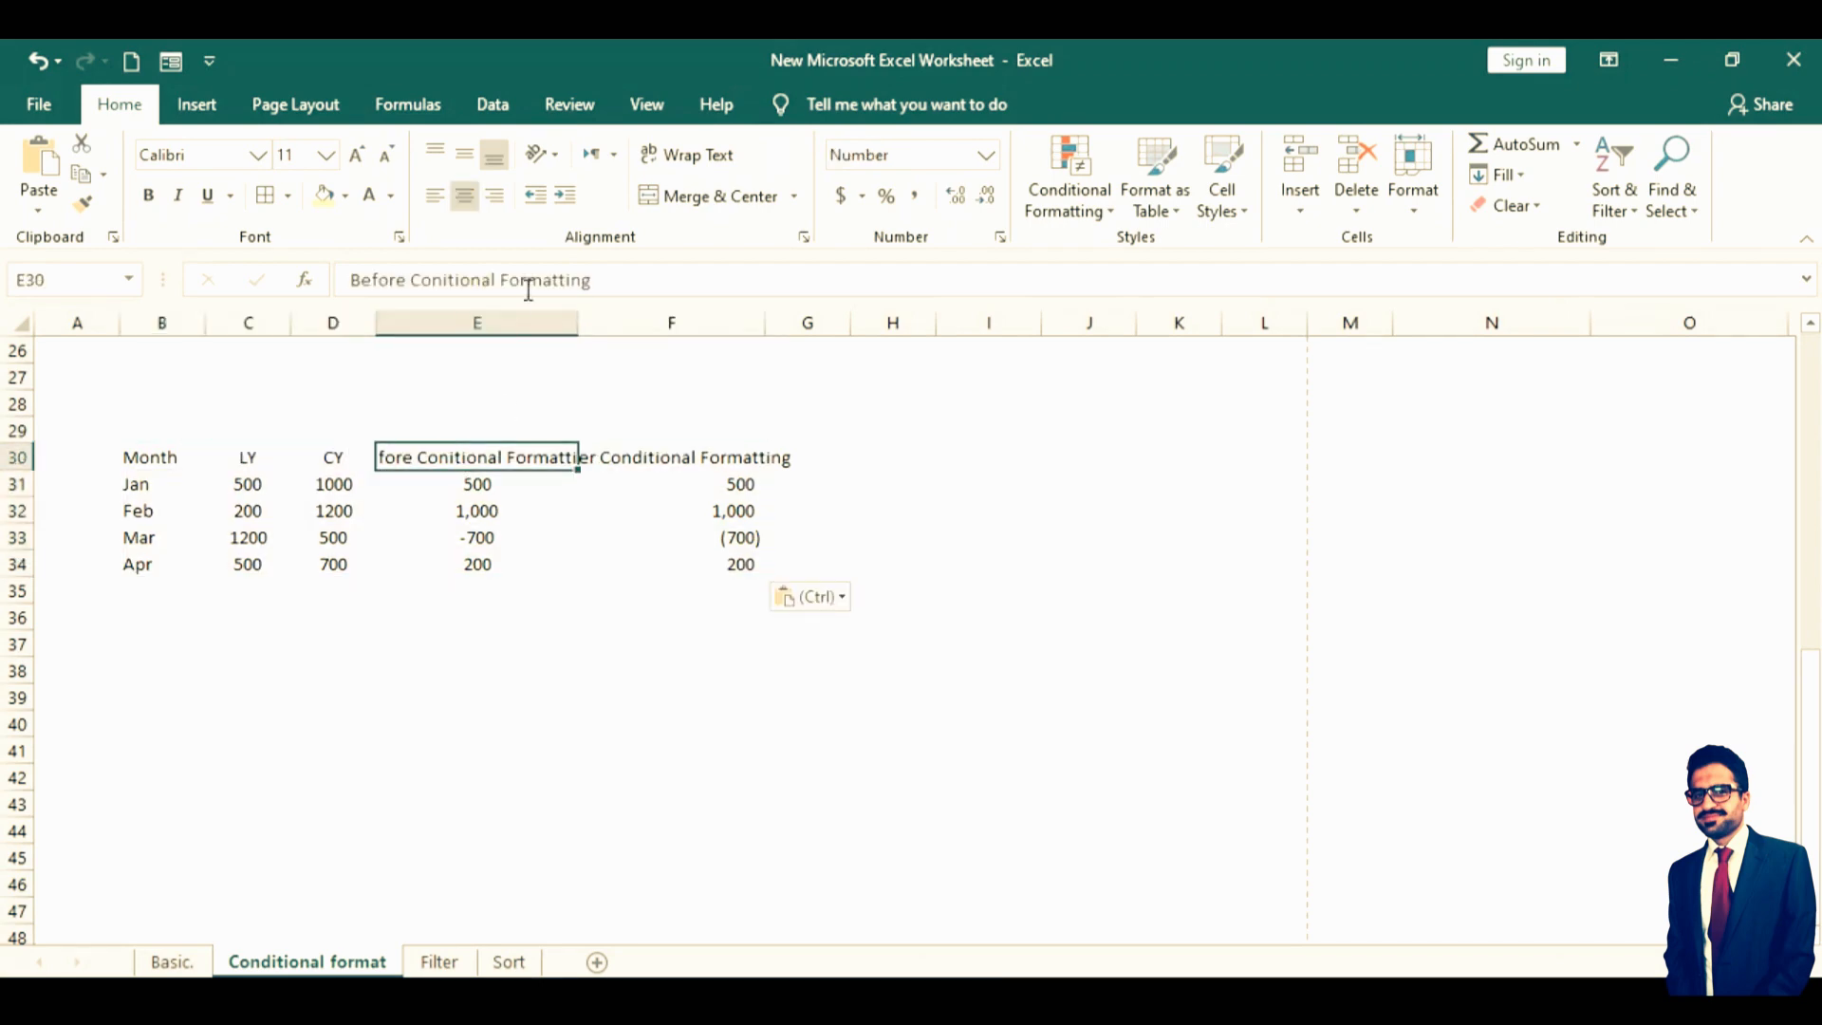
left_click(680, 163)
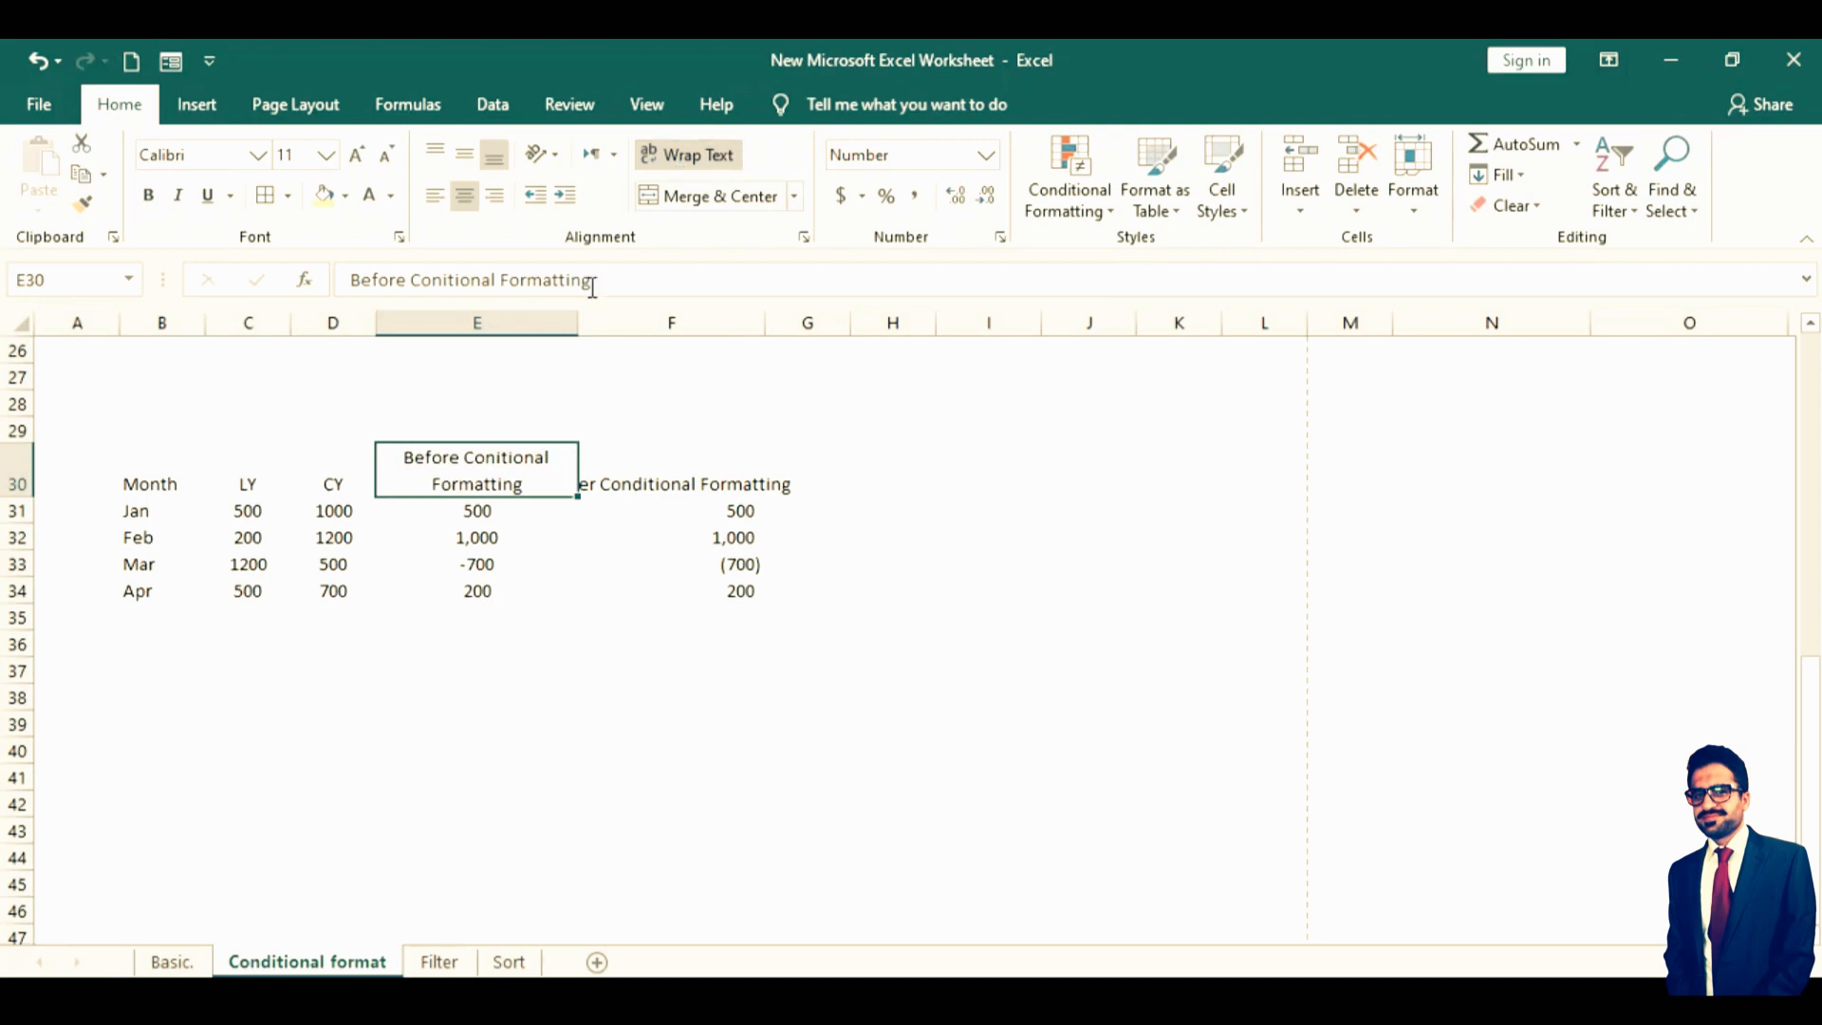
left_click(651, 472)
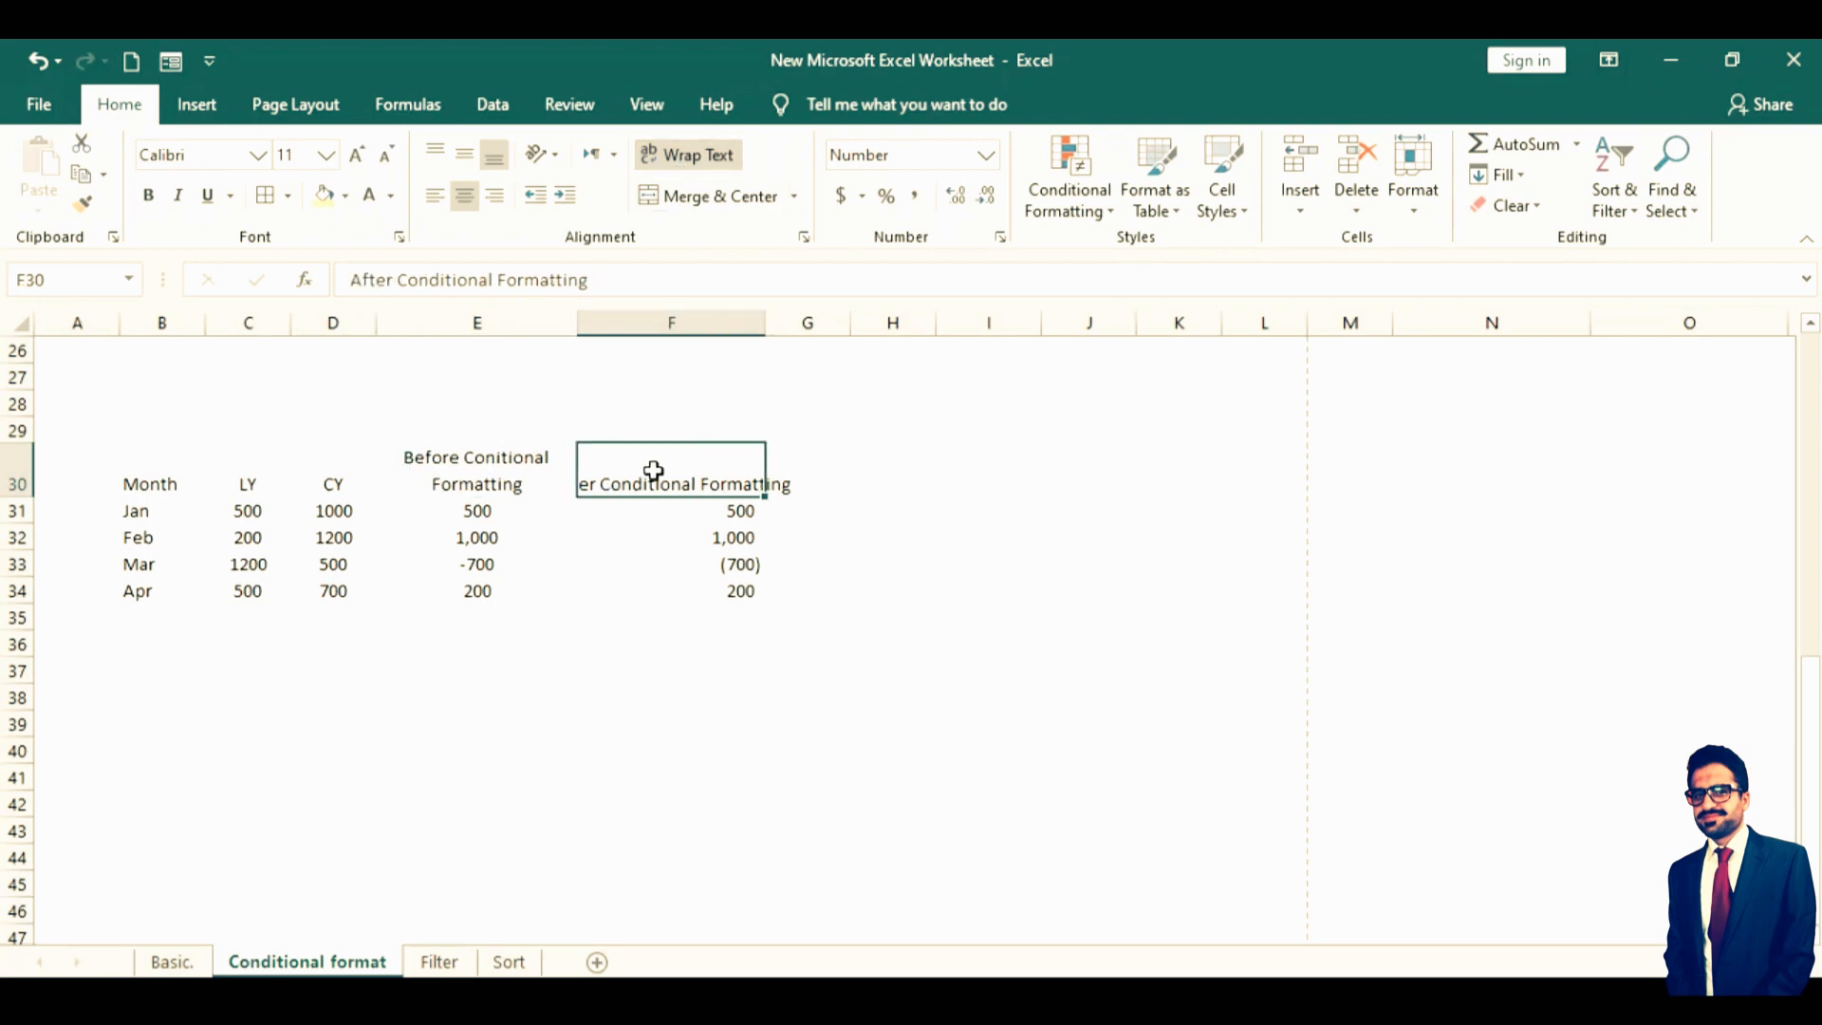
left_click(701, 161)
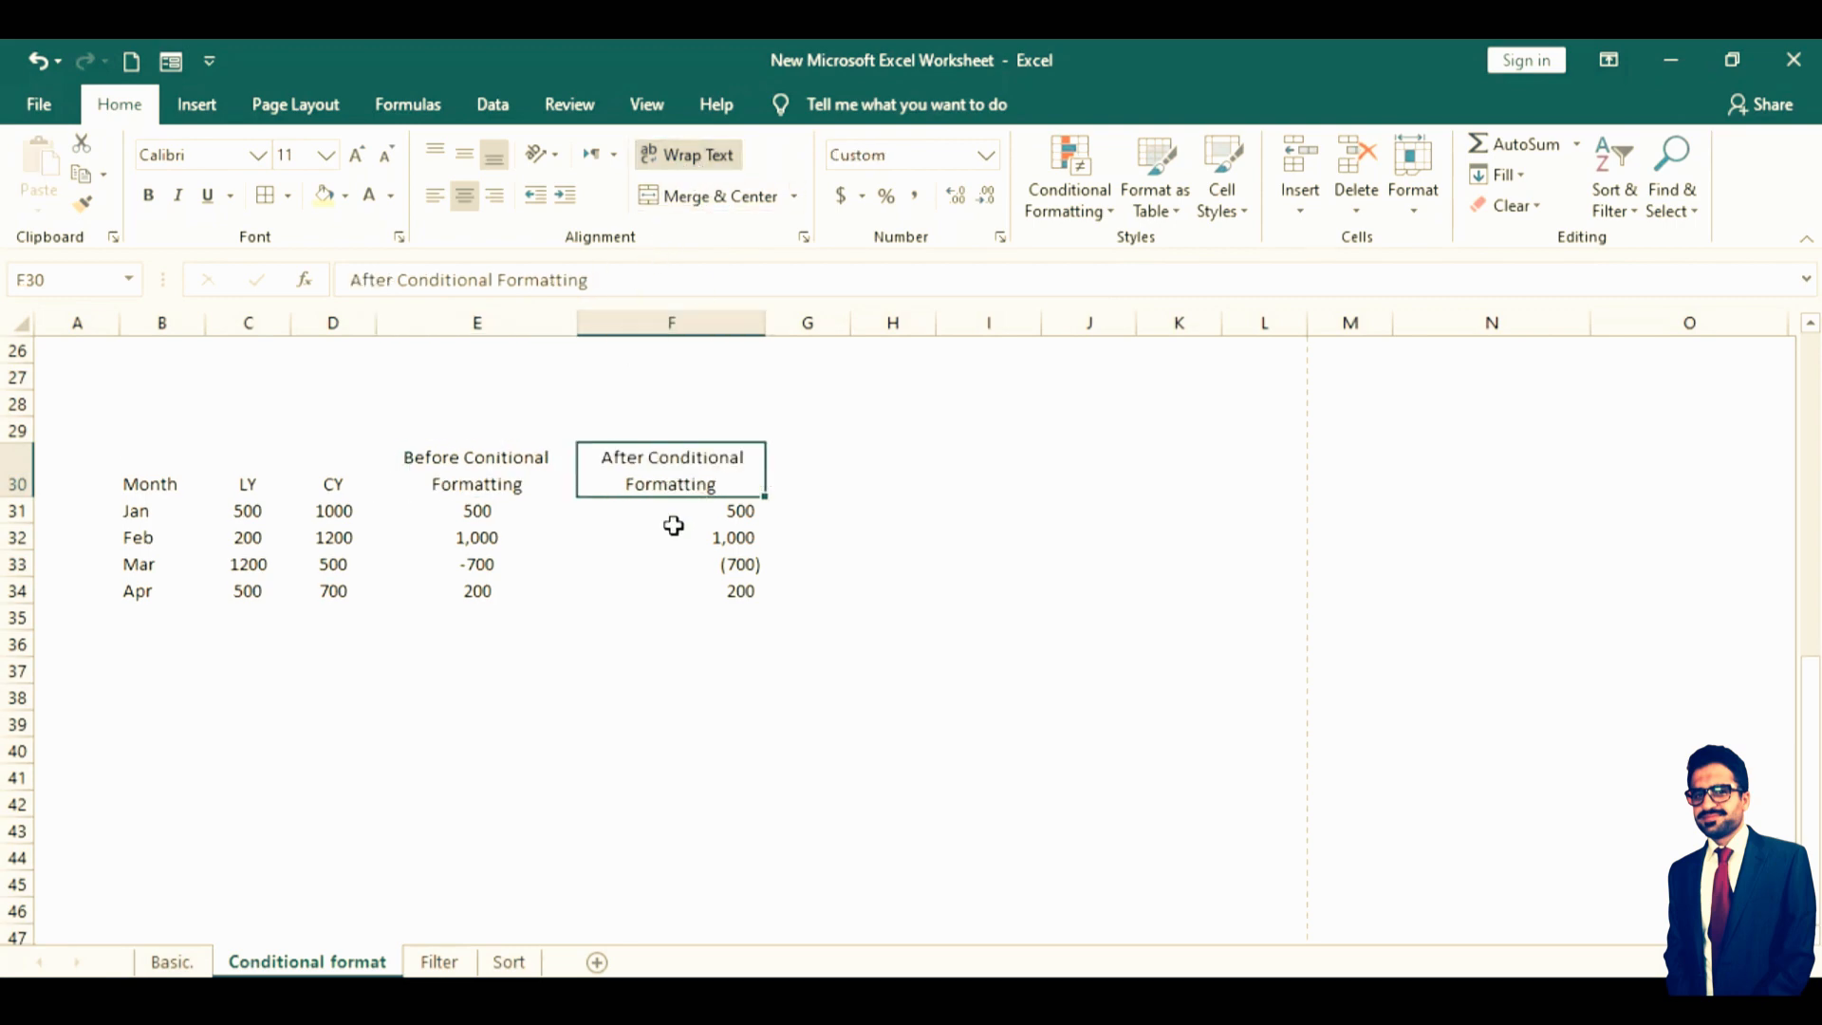
Center the header cells B30:F30 vertically and horizontally and give them all borders
left_click_drag(171, 489, 651, 488)
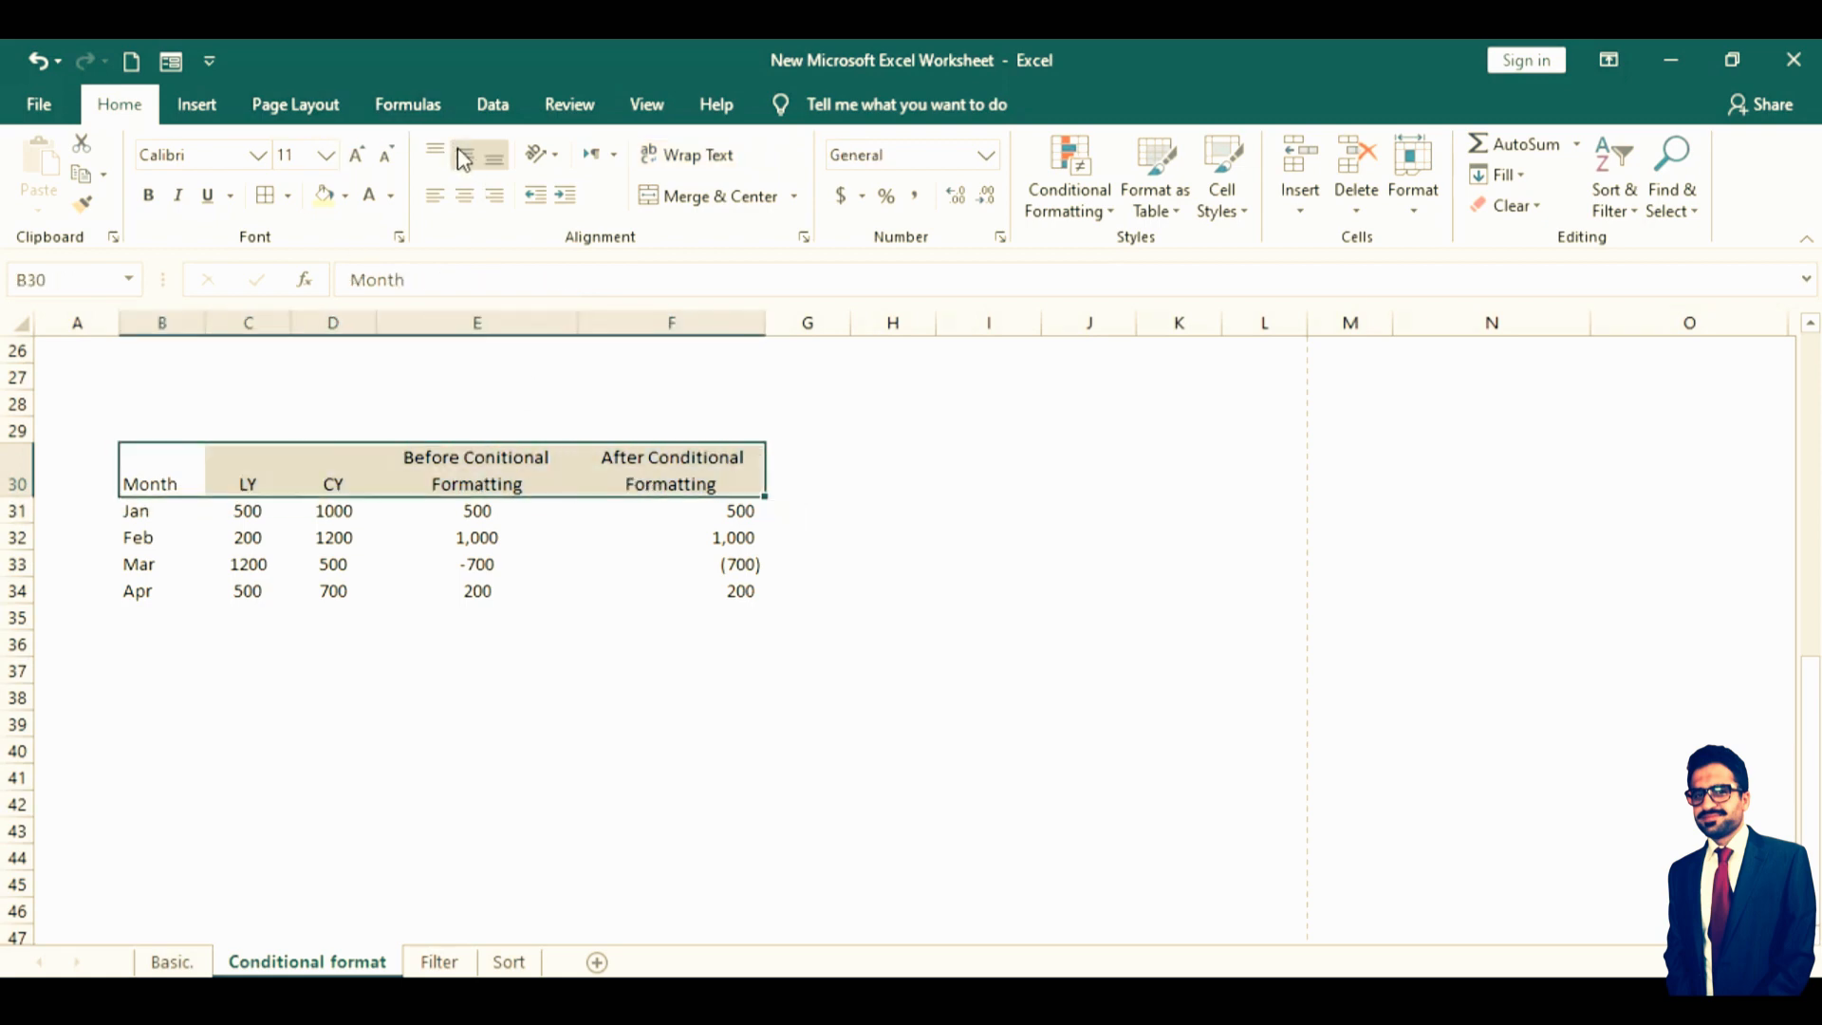
left_click(464, 158)
left_click(466, 196)
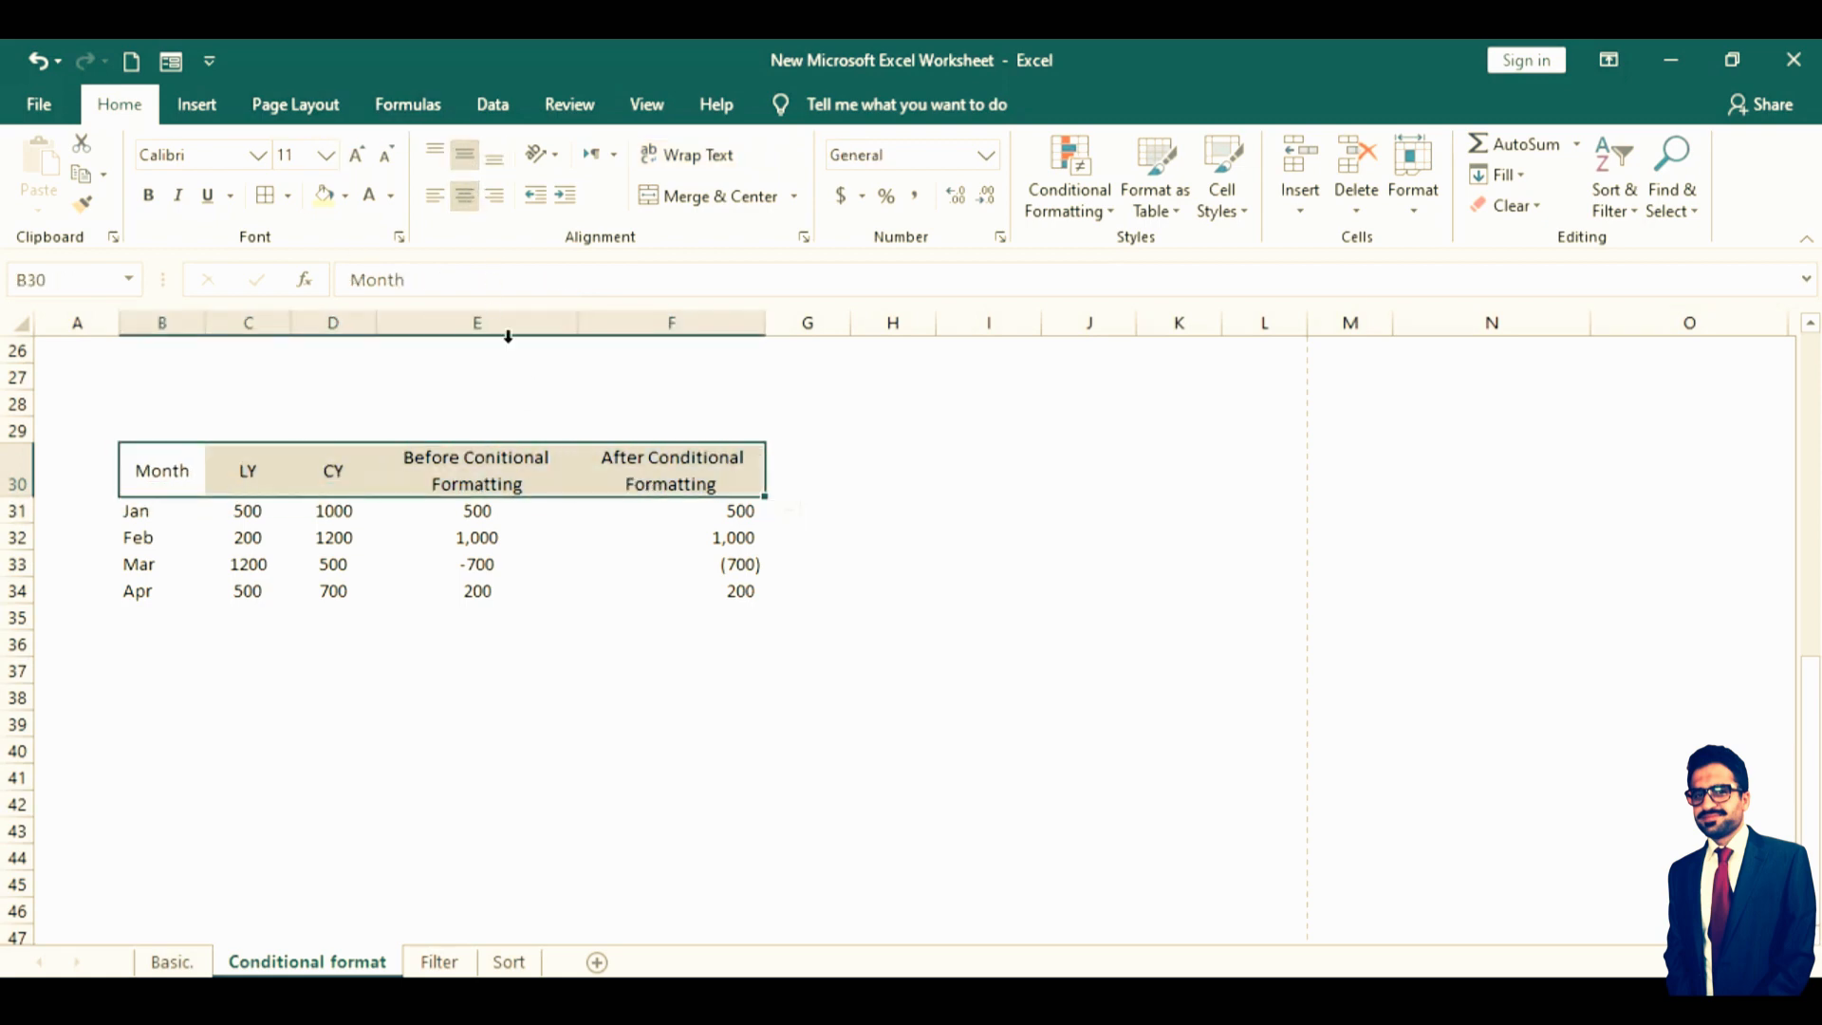
left_click(266, 198)
left_click(500, 650)
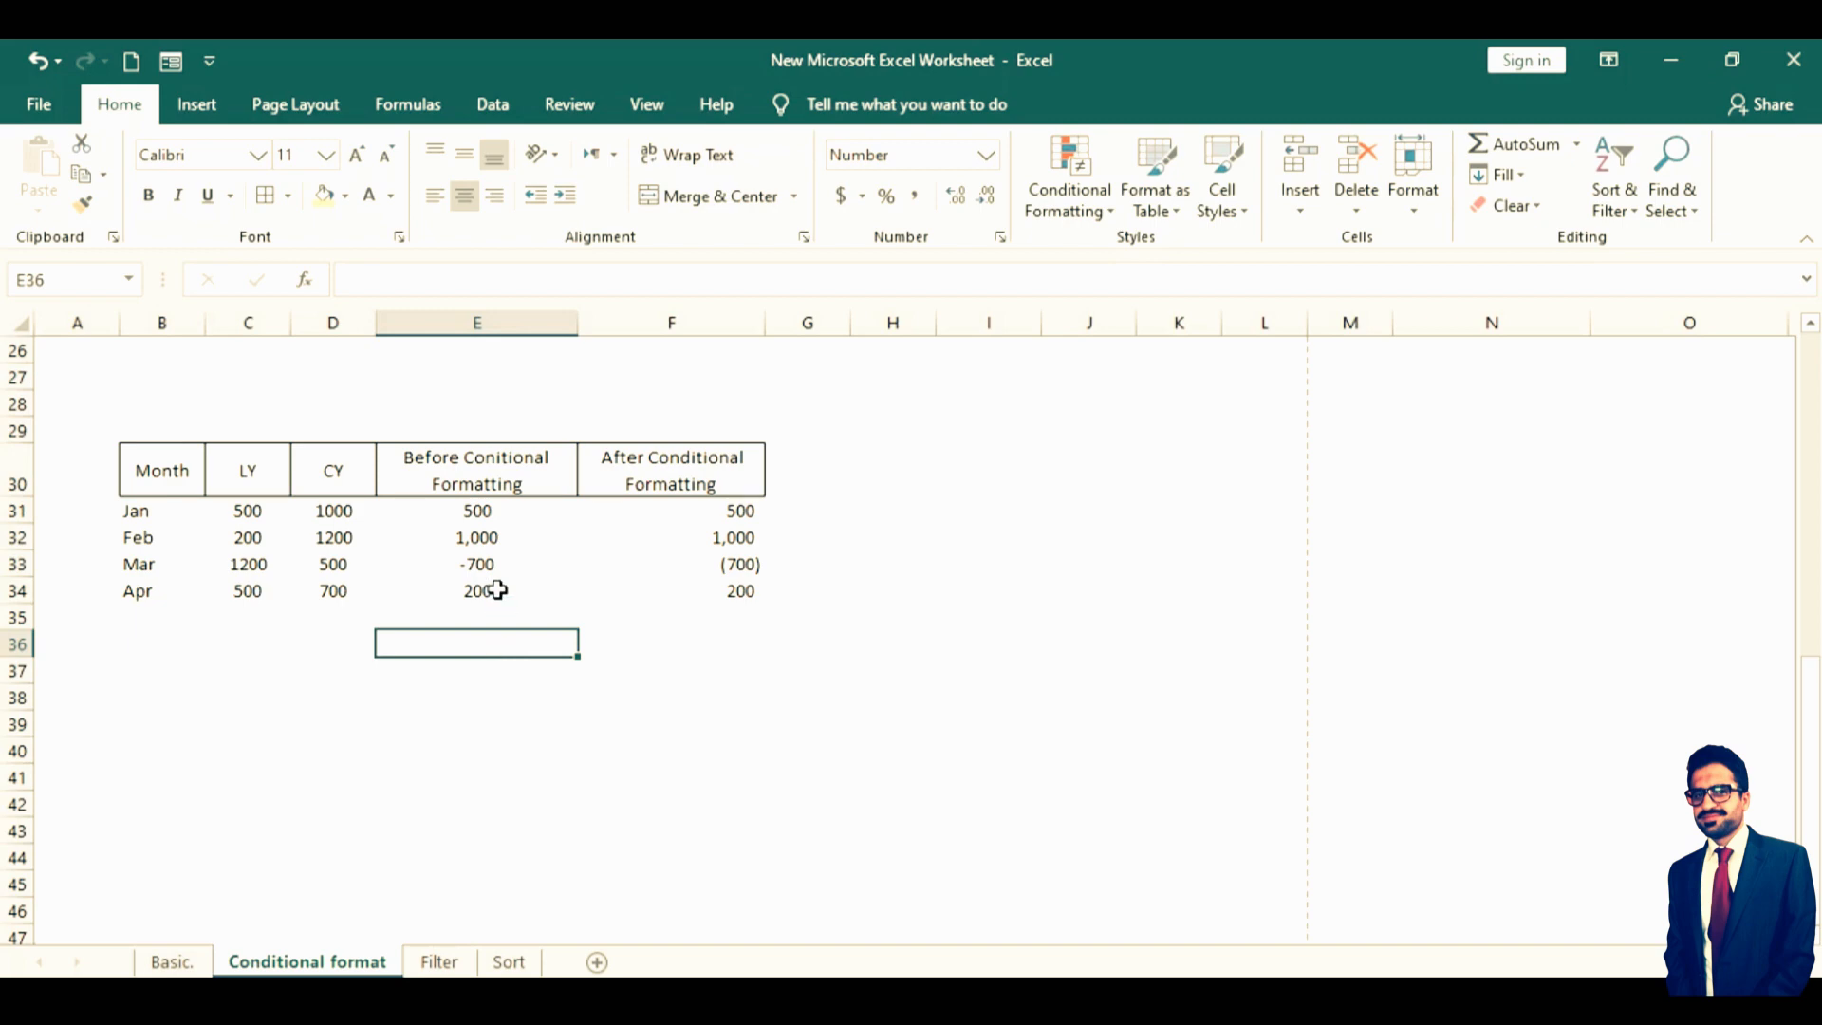
Enter the formula =D31-C31 in E31 and fill it down to E34
left_click(490, 513)
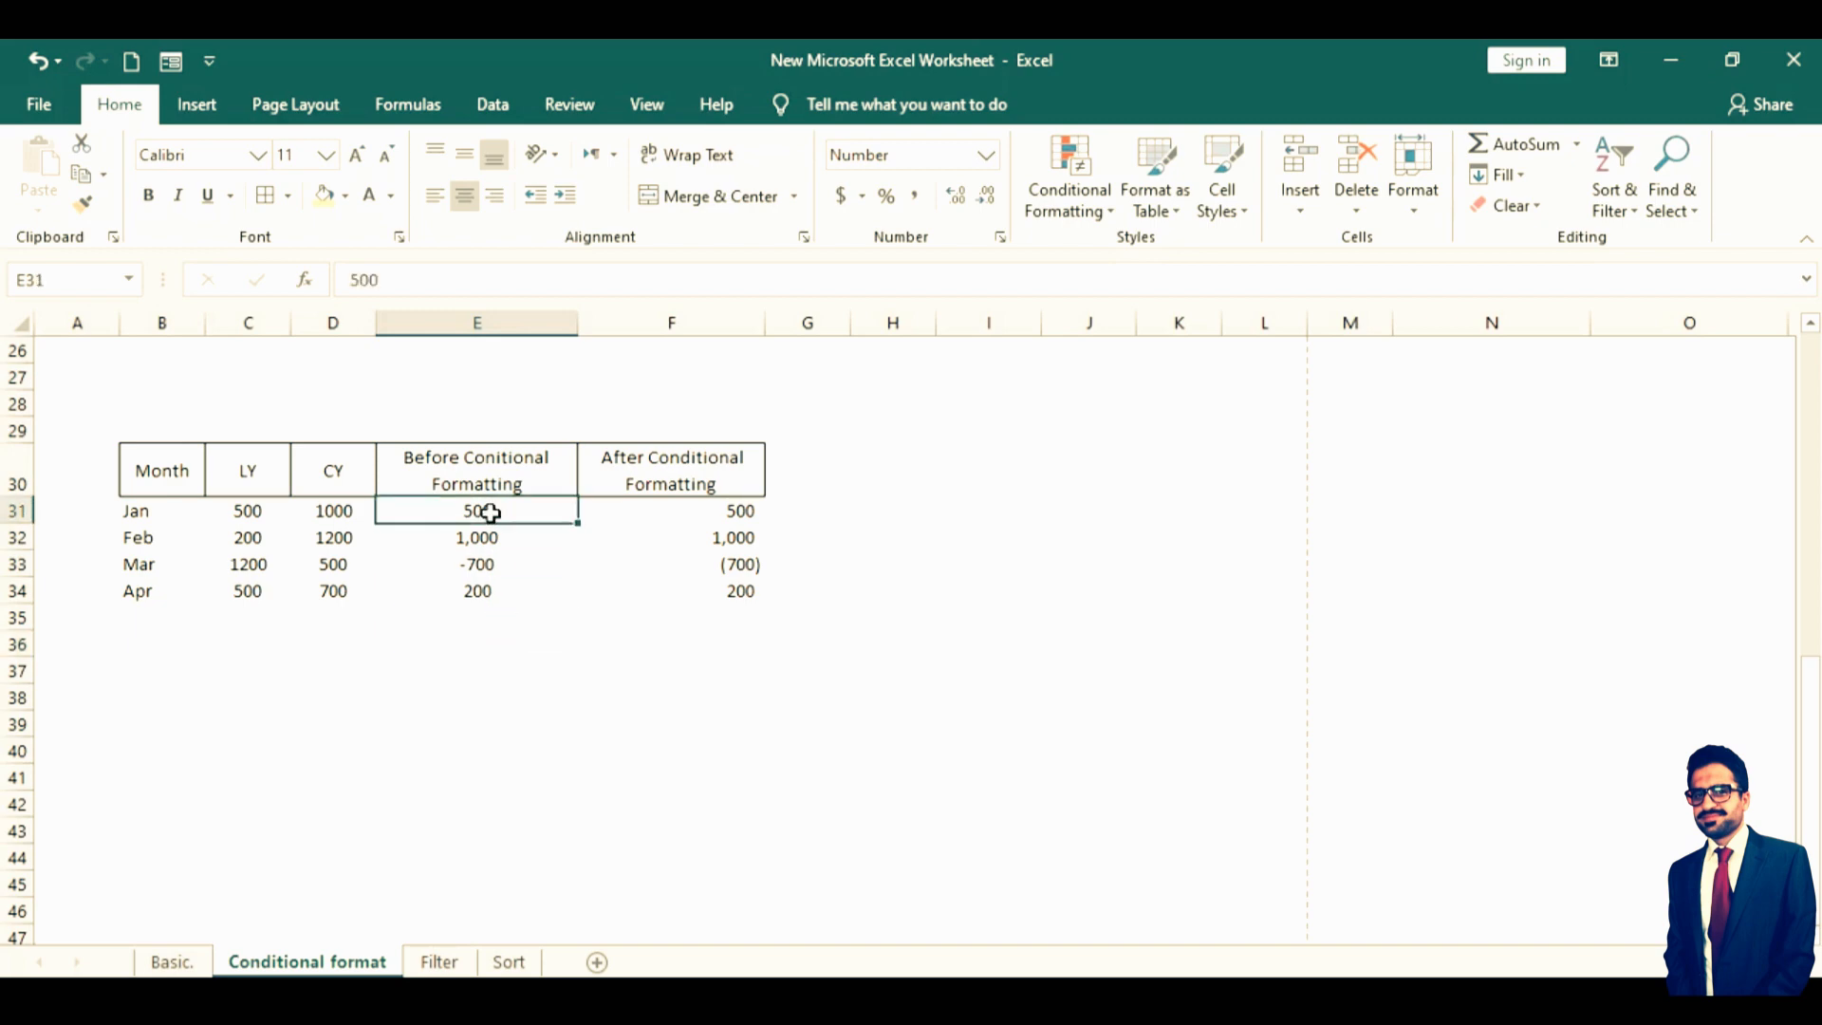
type("=")
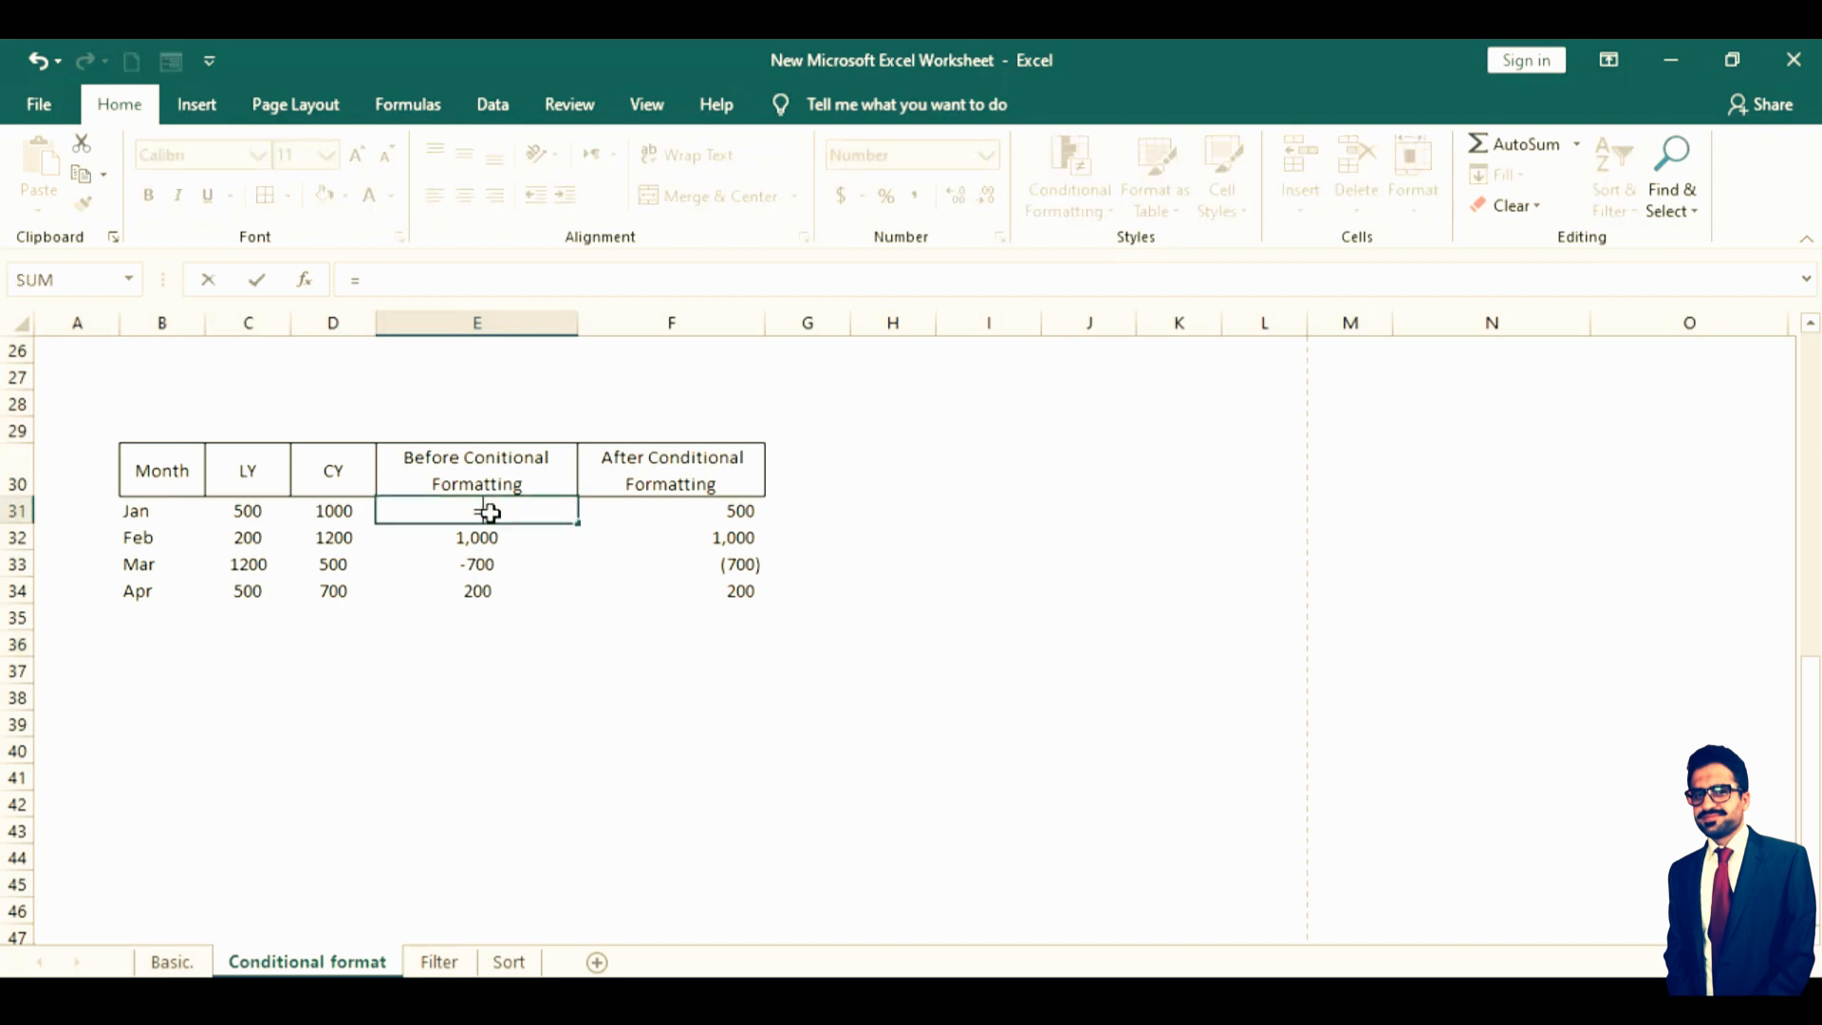
key("Left")
type("-")
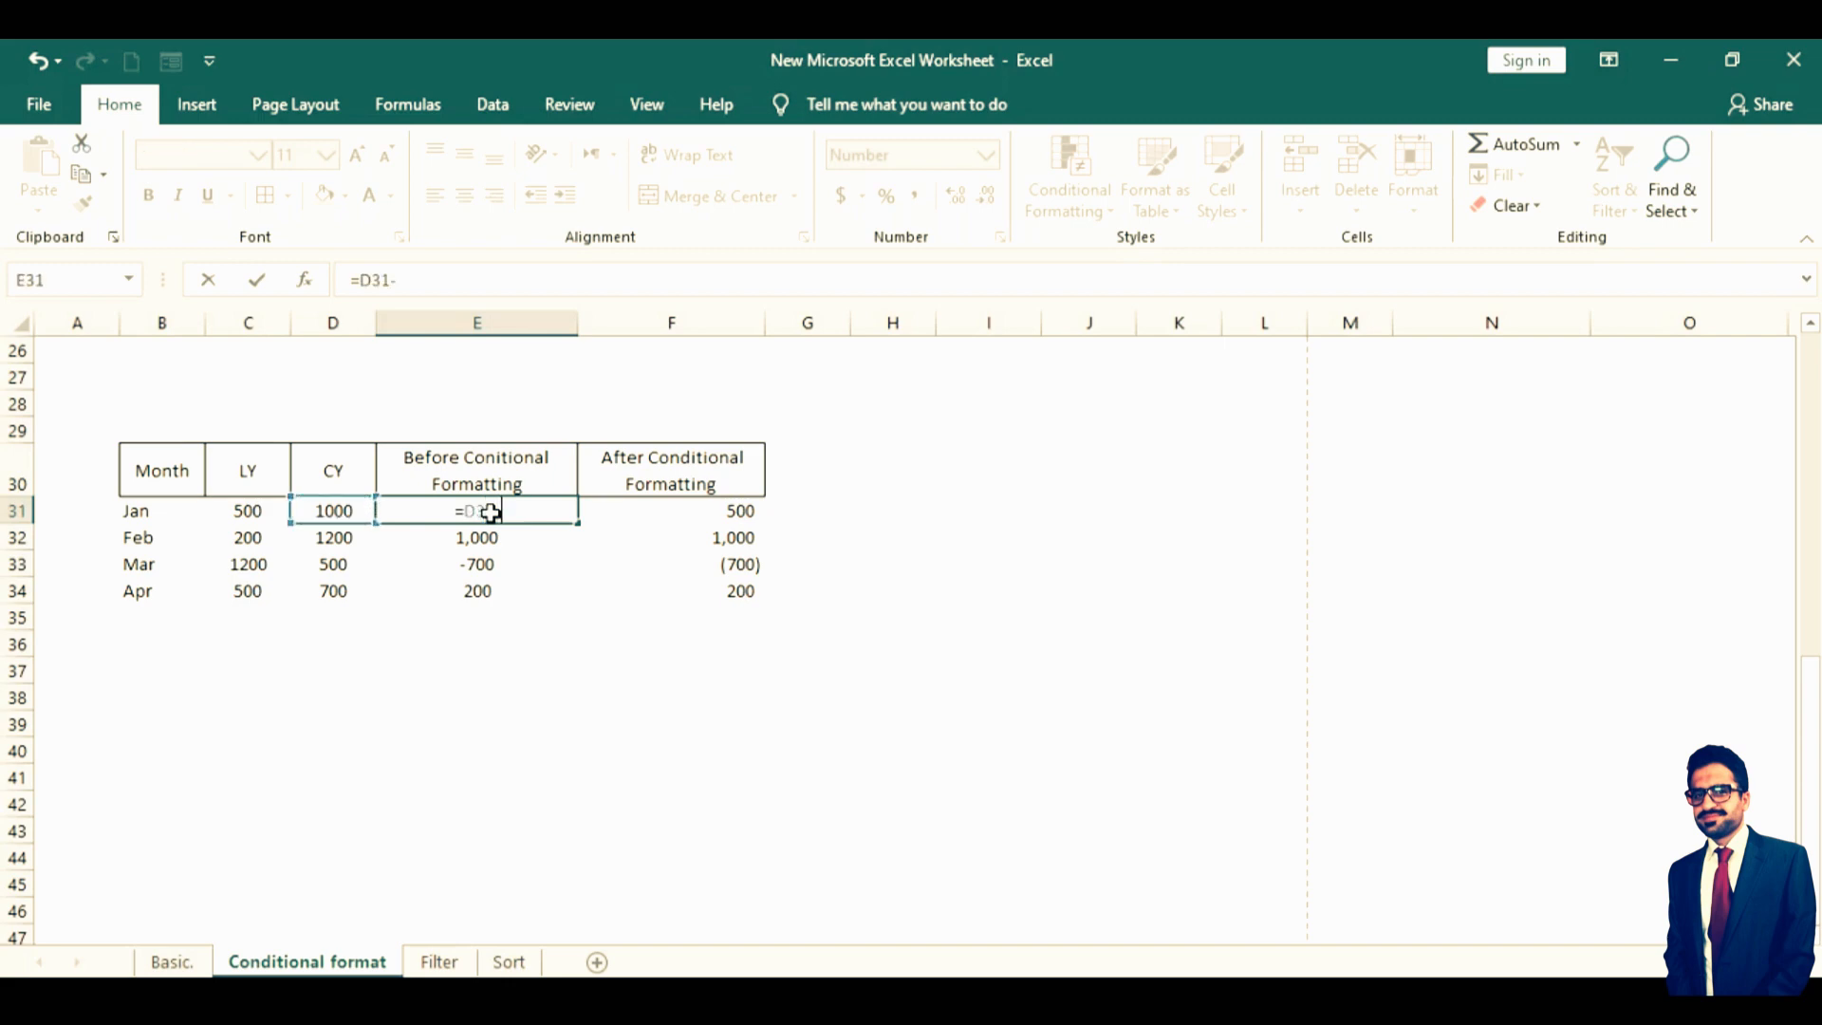
key("Left")
key("Left")
key("ctrl+Return")
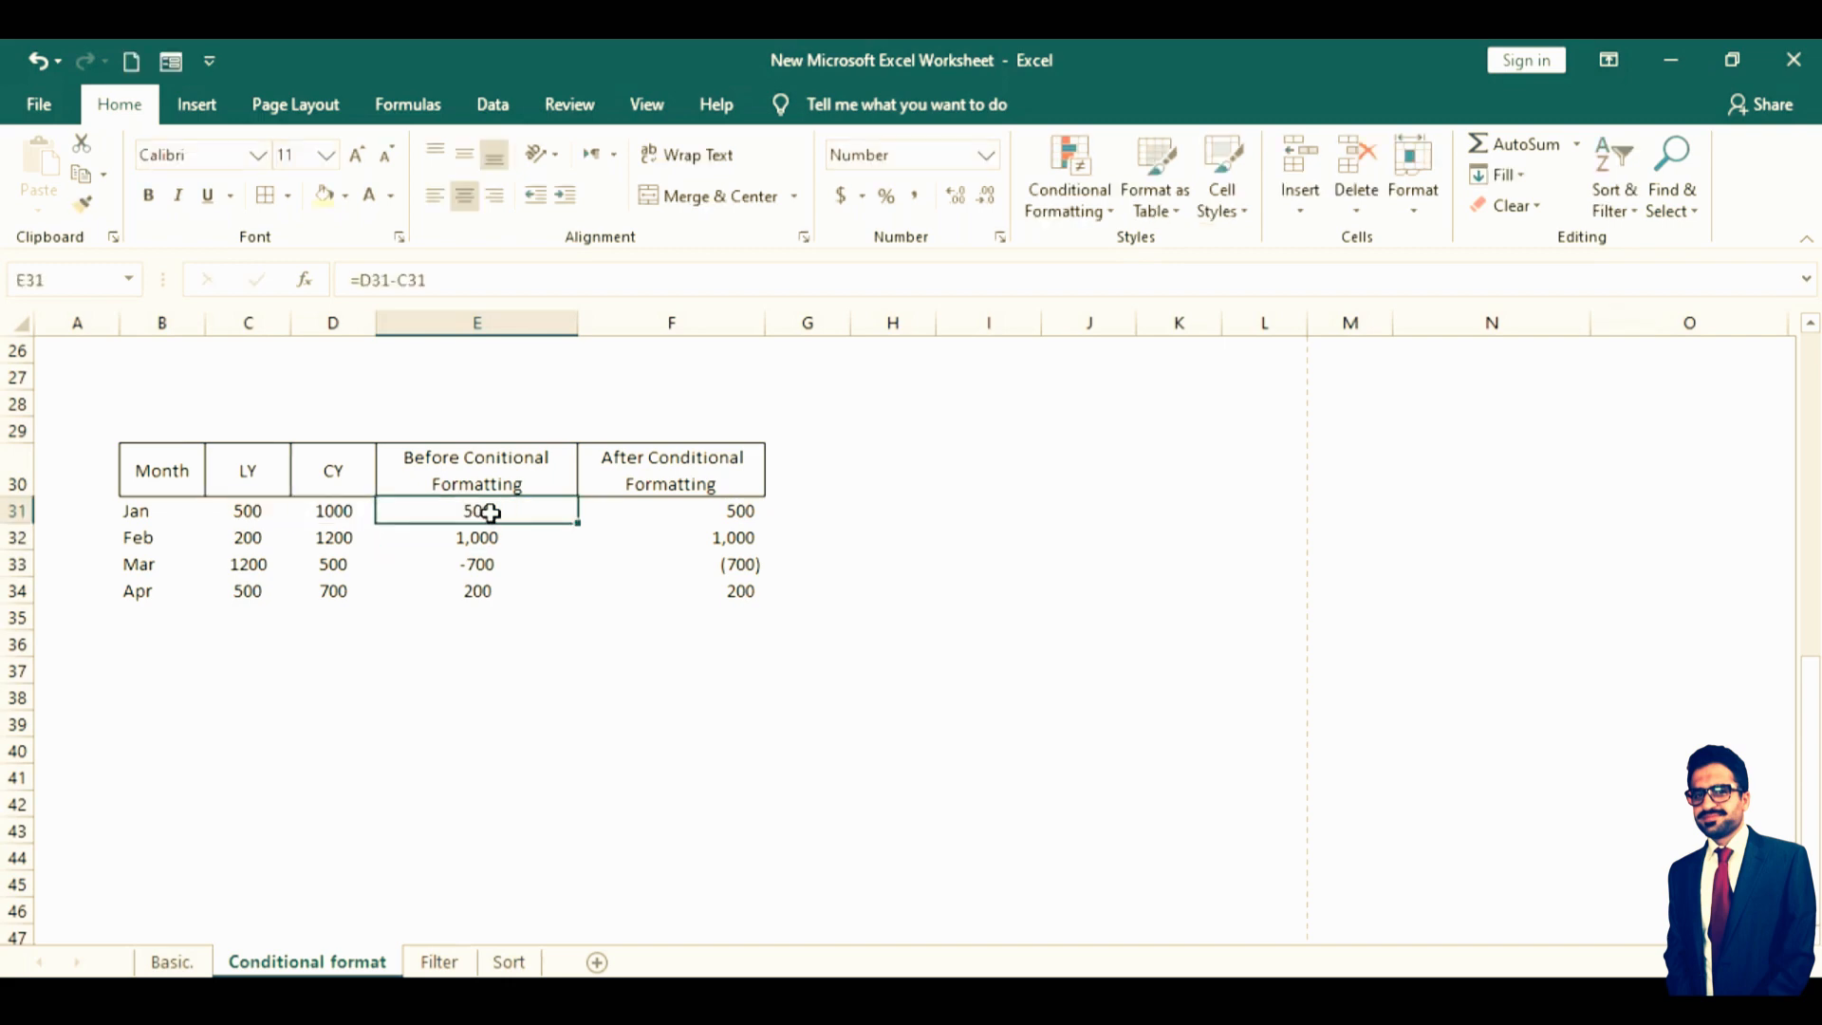
double_click(579, 524)
left_click(699, 532)
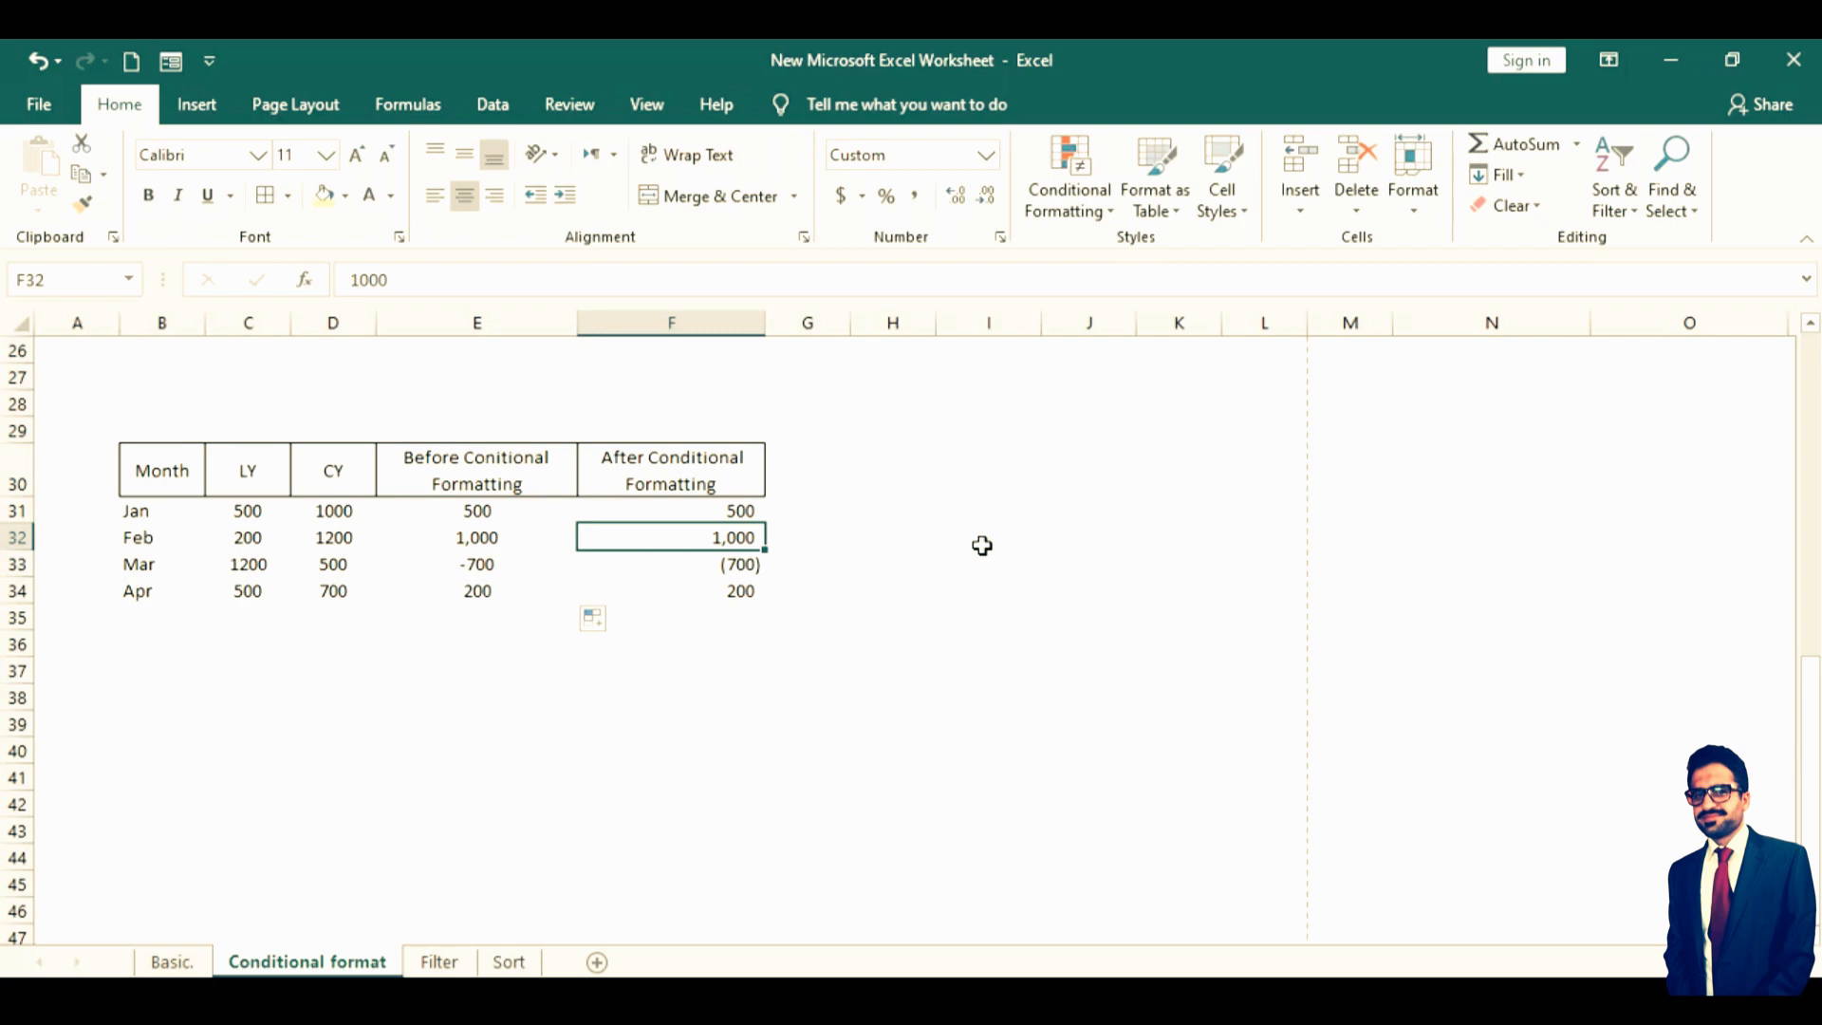
Start a Greater Than highlight rule for E31:E34 and move its dialog clear of the table
left_click(513, 517)
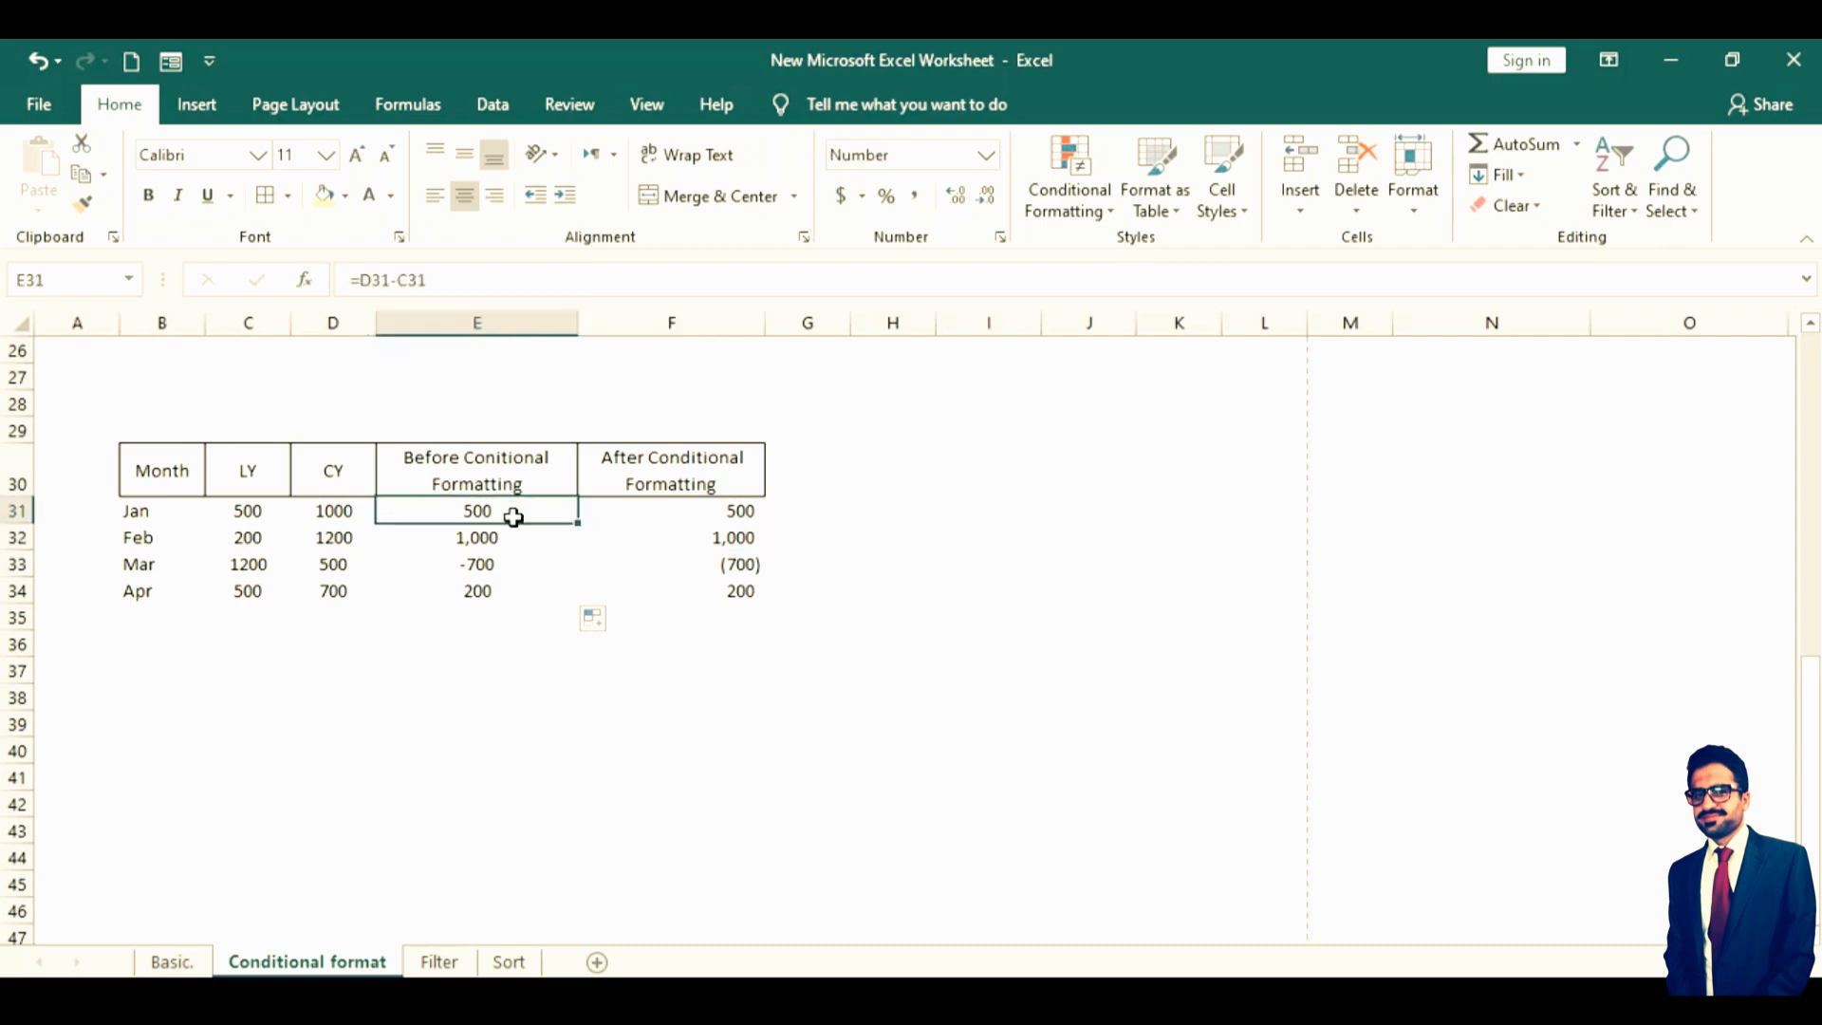
key("shift+Down")
key("shift+Down")
key("shift+Down")
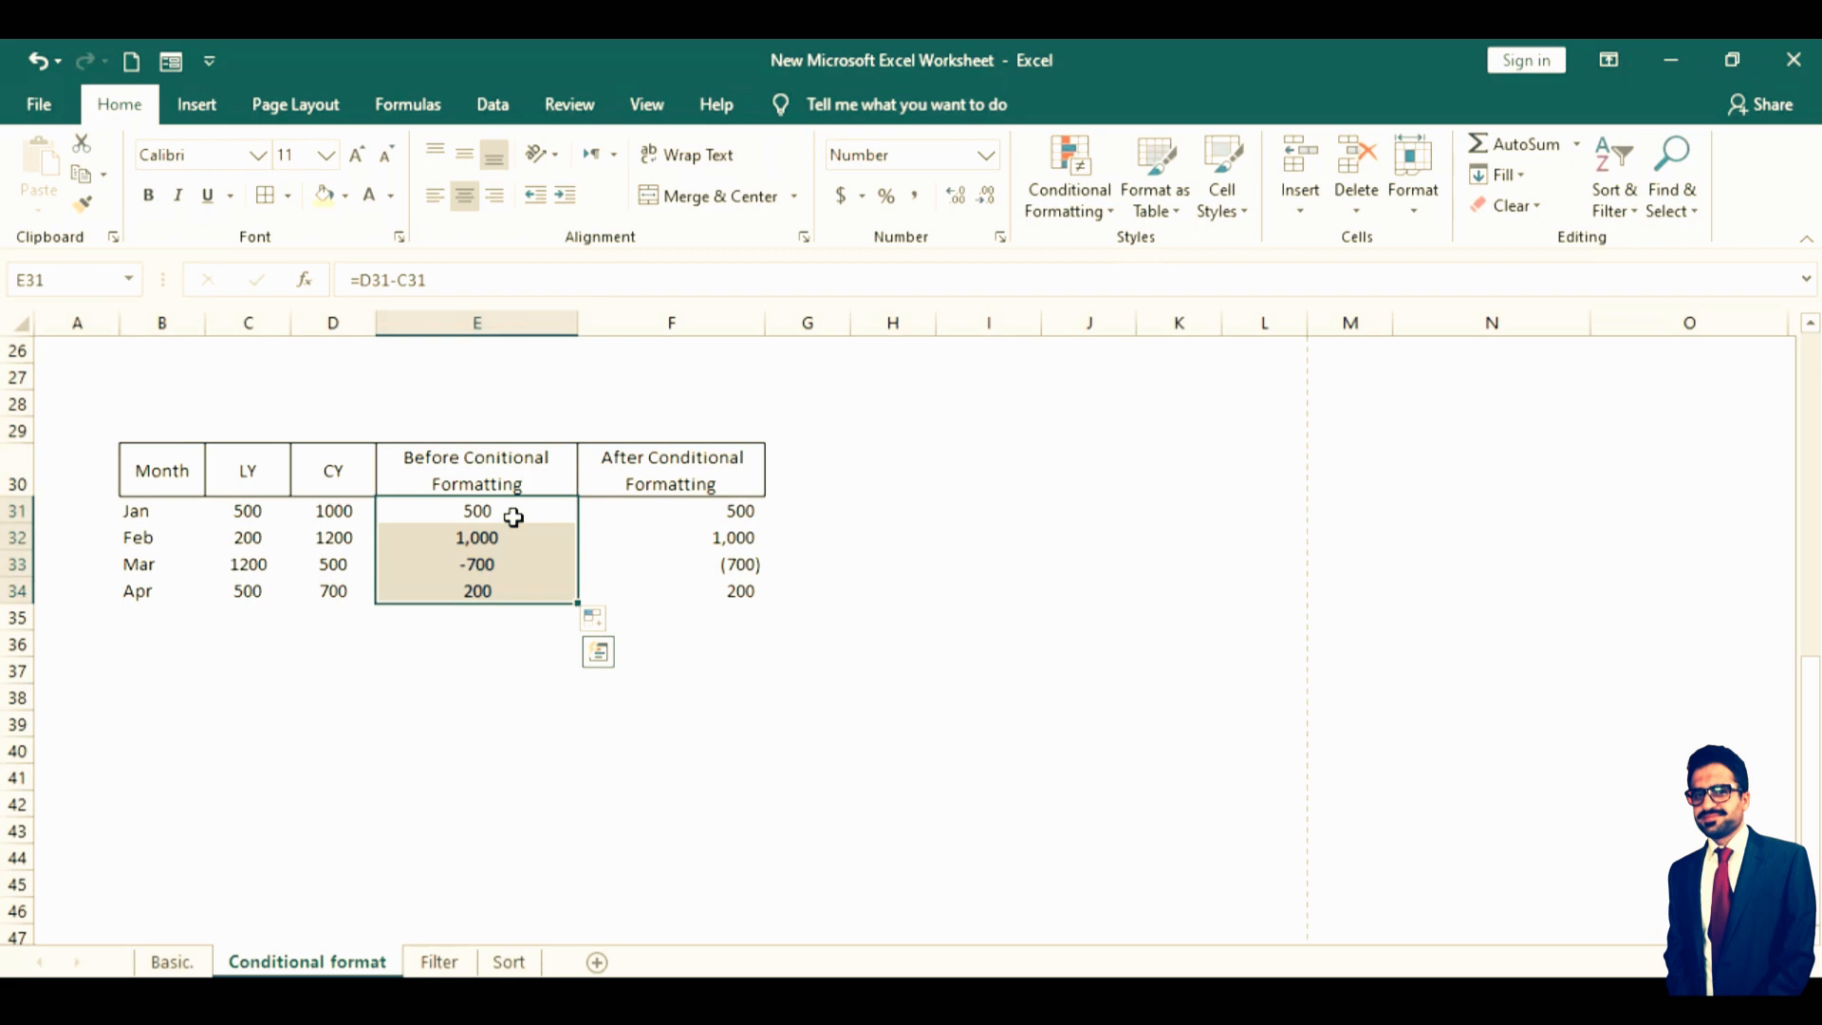
left_click(1064, 216)
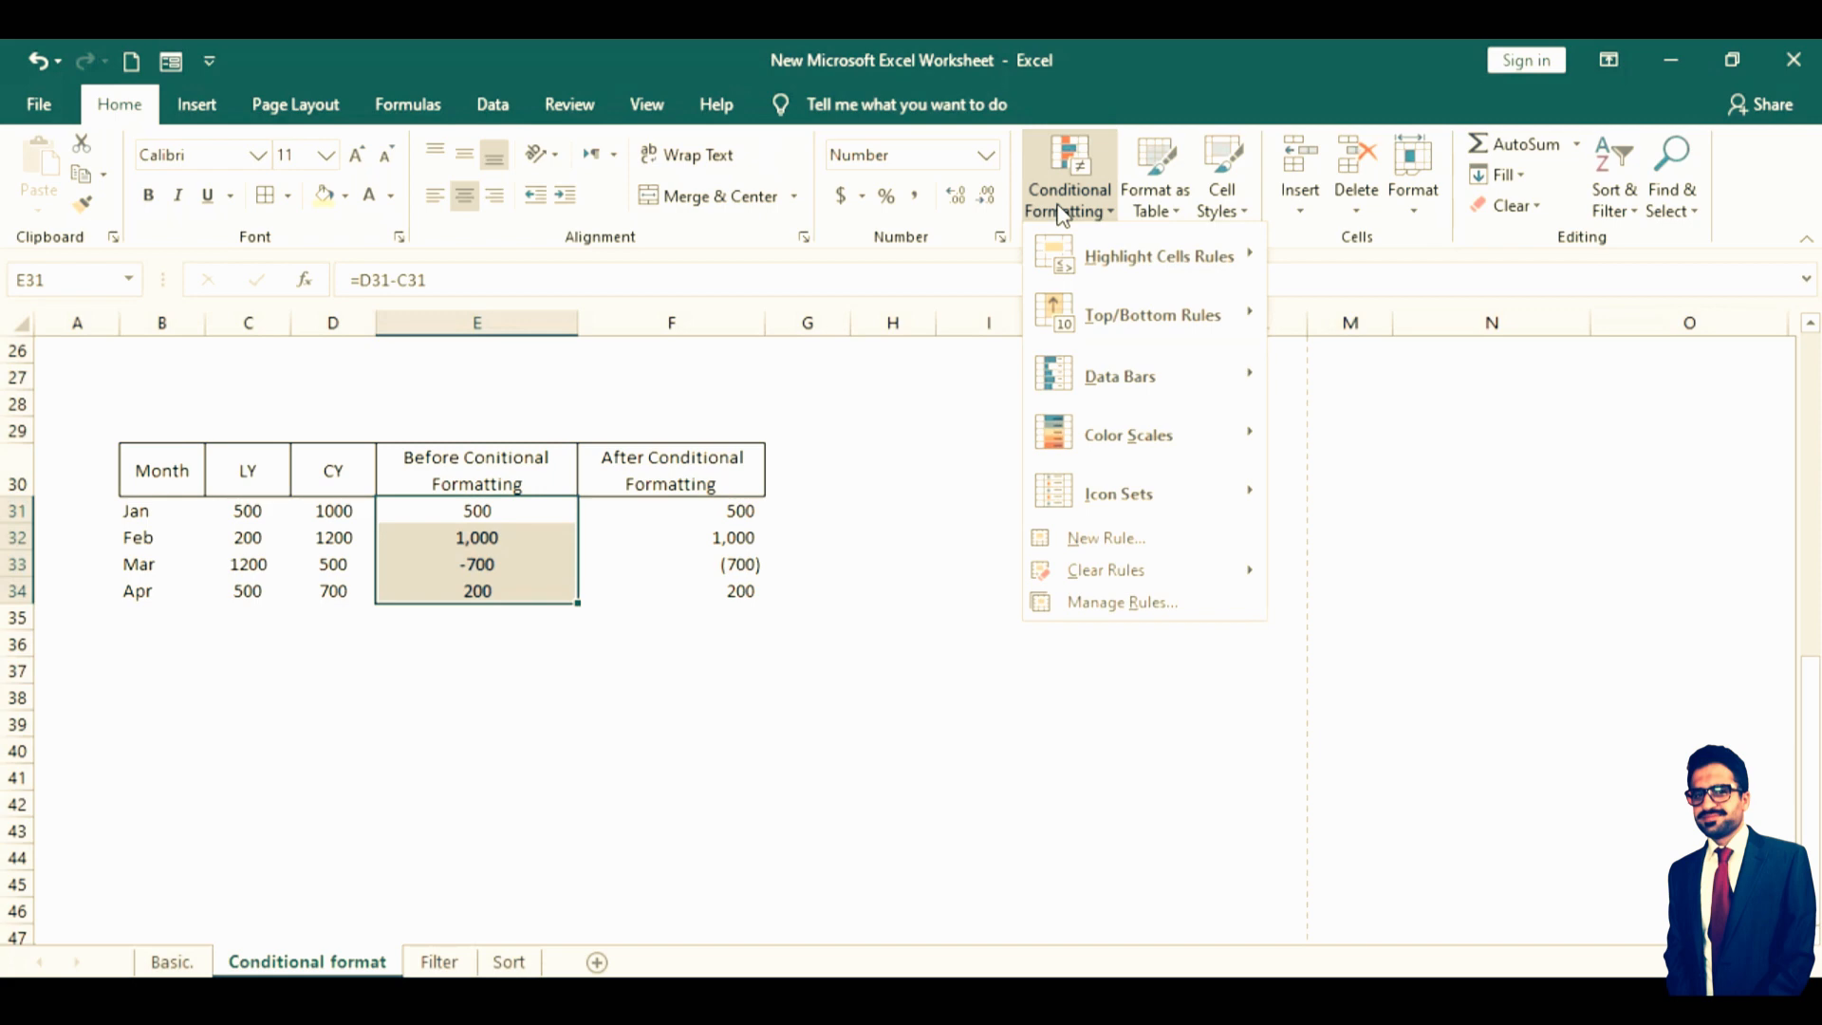
mouse_move(1149, 258)
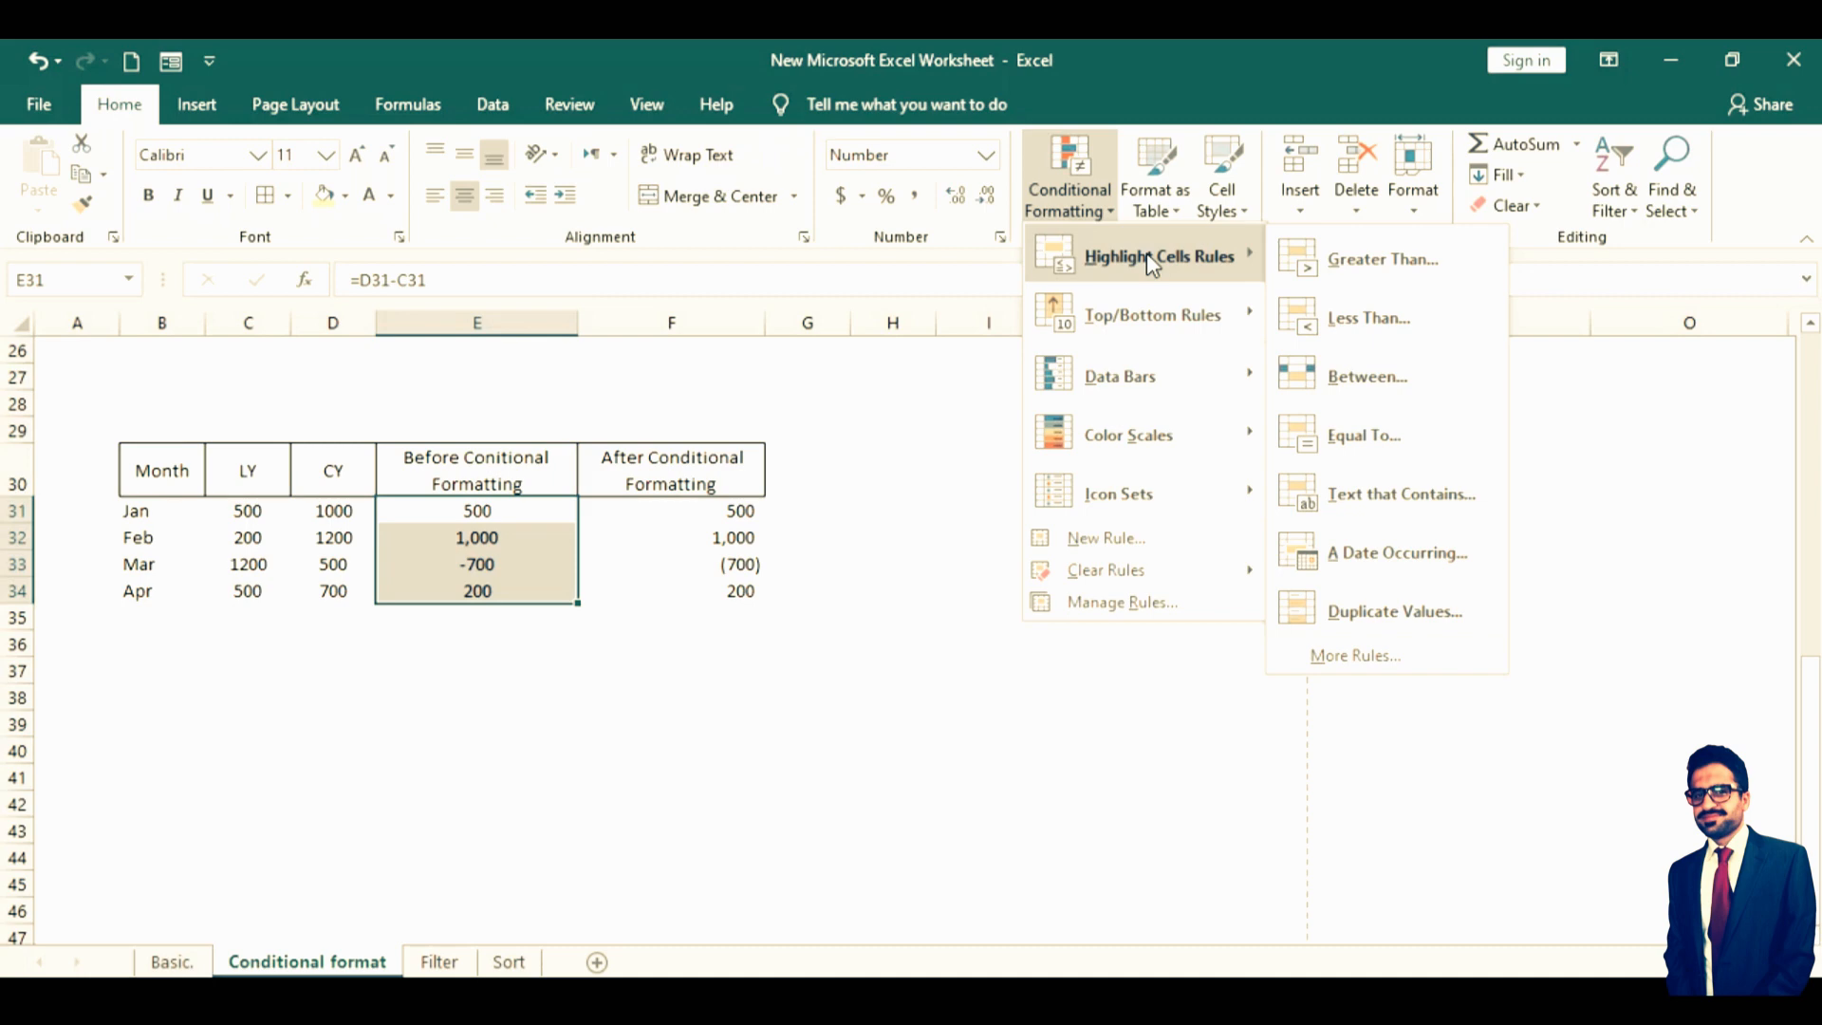
left_click(1368, 266)
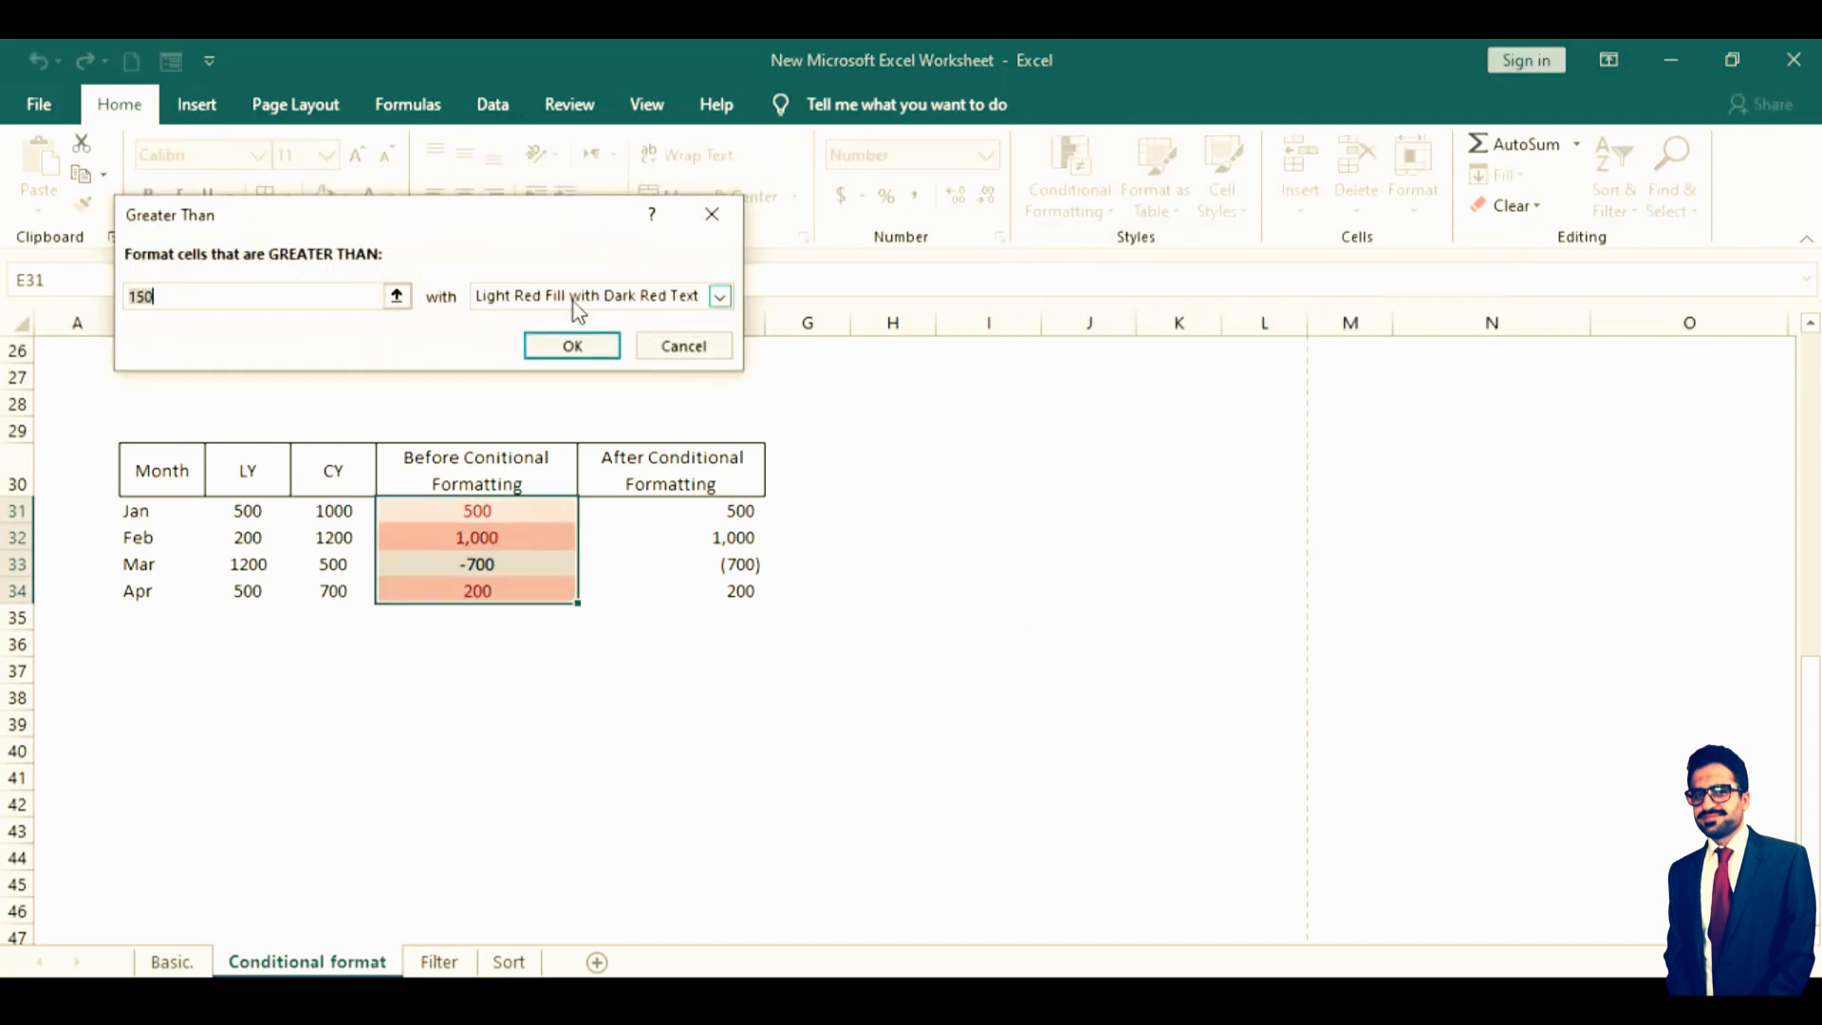
left_click_drag(437, 214, 1191, 264)
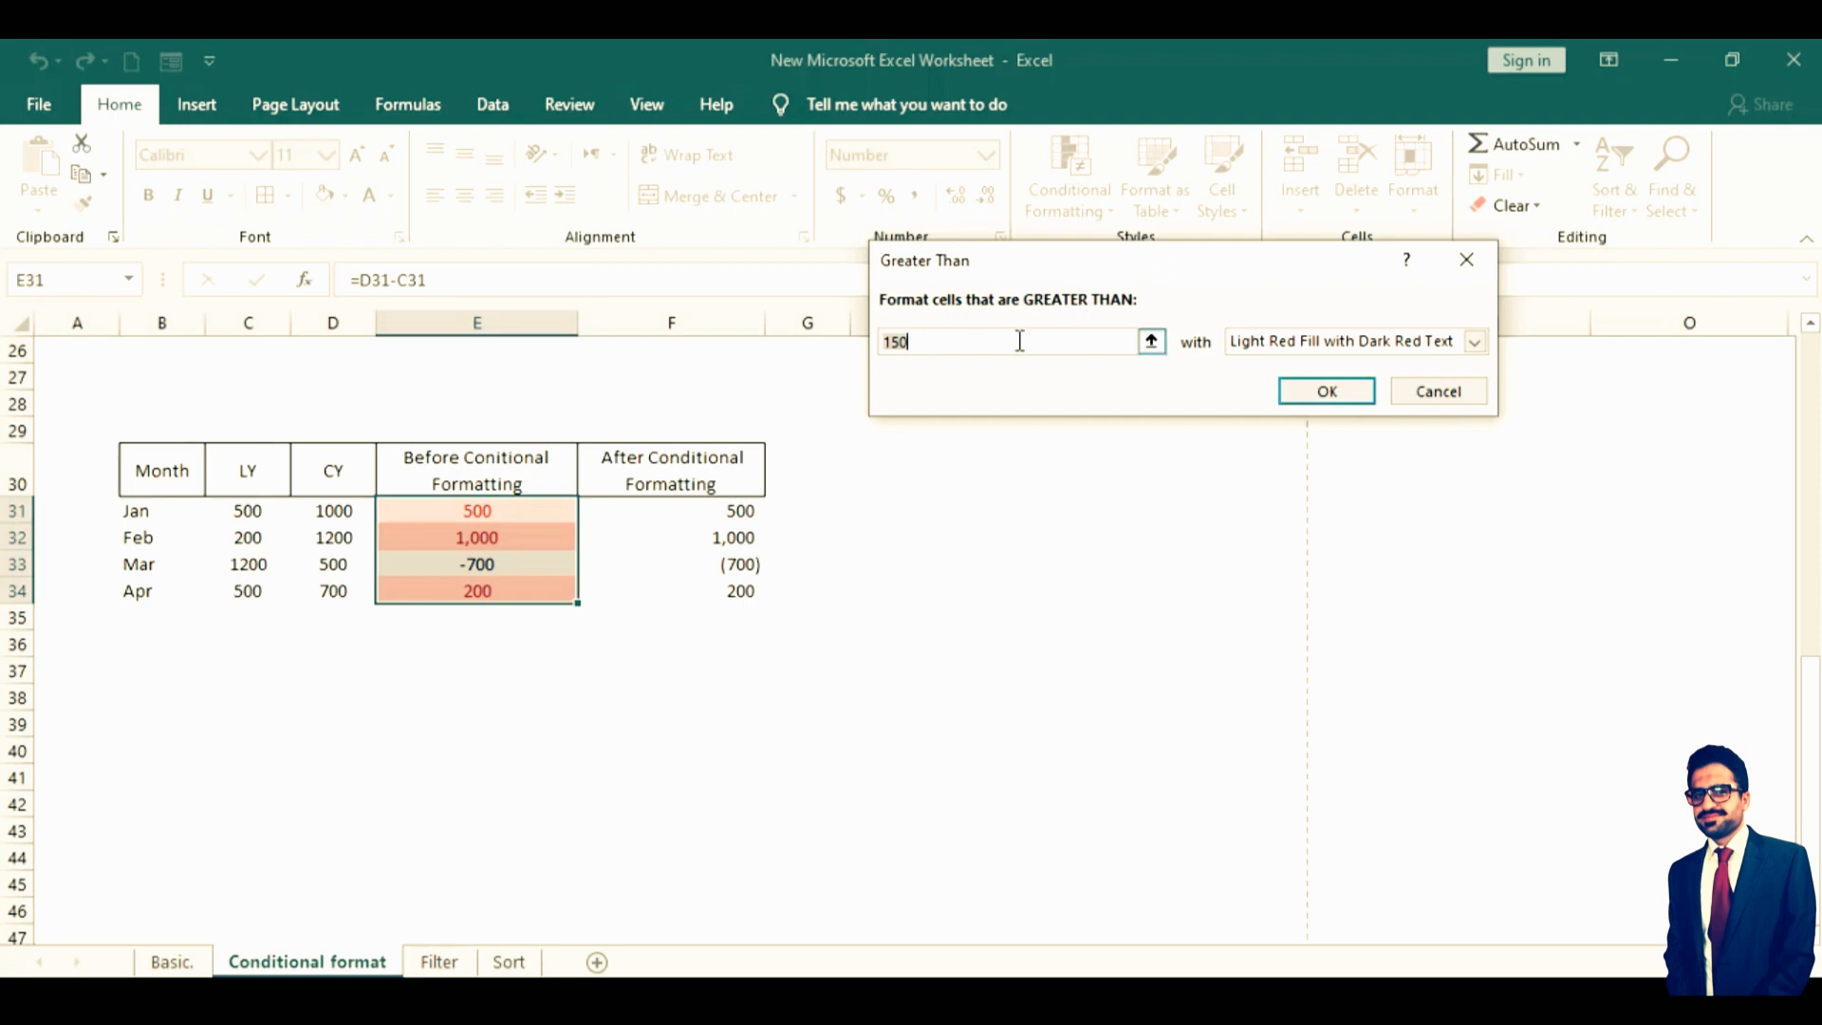
Try 500 and 499 as the threshold of the Greater Than rule
key("BackSpace")
key("BackSpace")
key("BackSpace")
type("500")
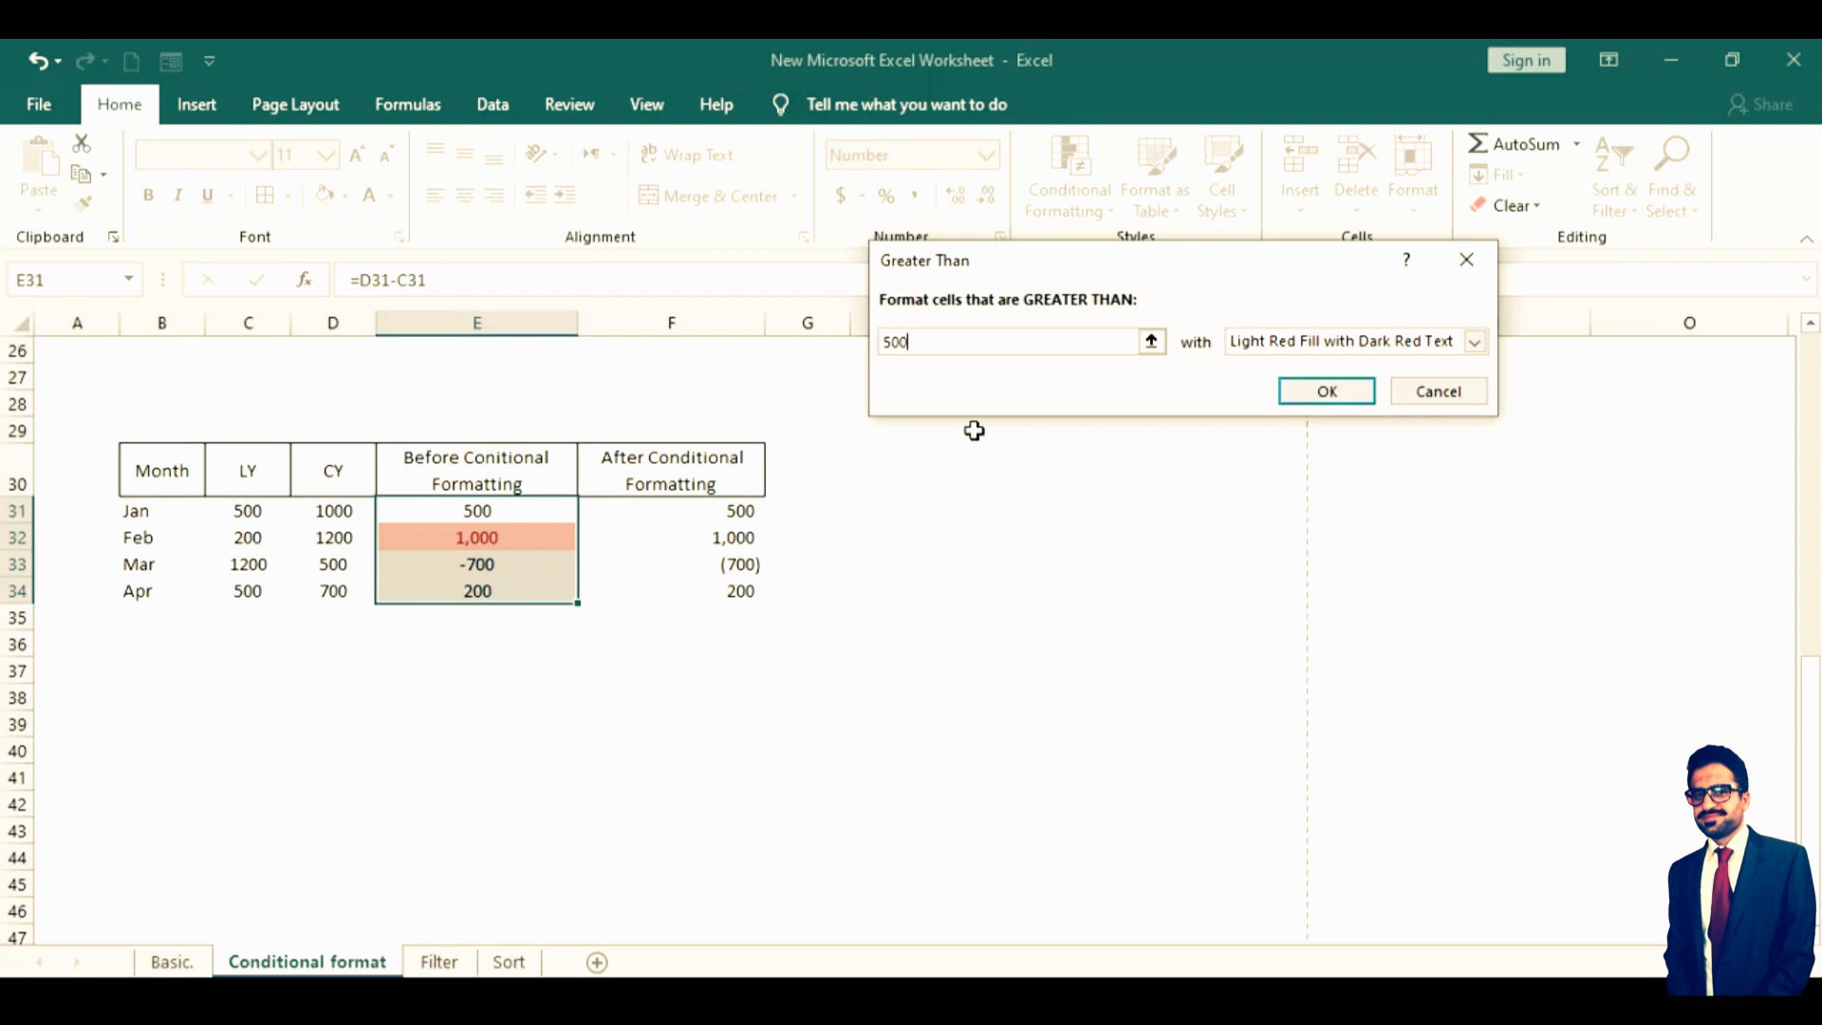
key("BackSpace")
key("BackSpace")
key("BackSpace")
type("499")
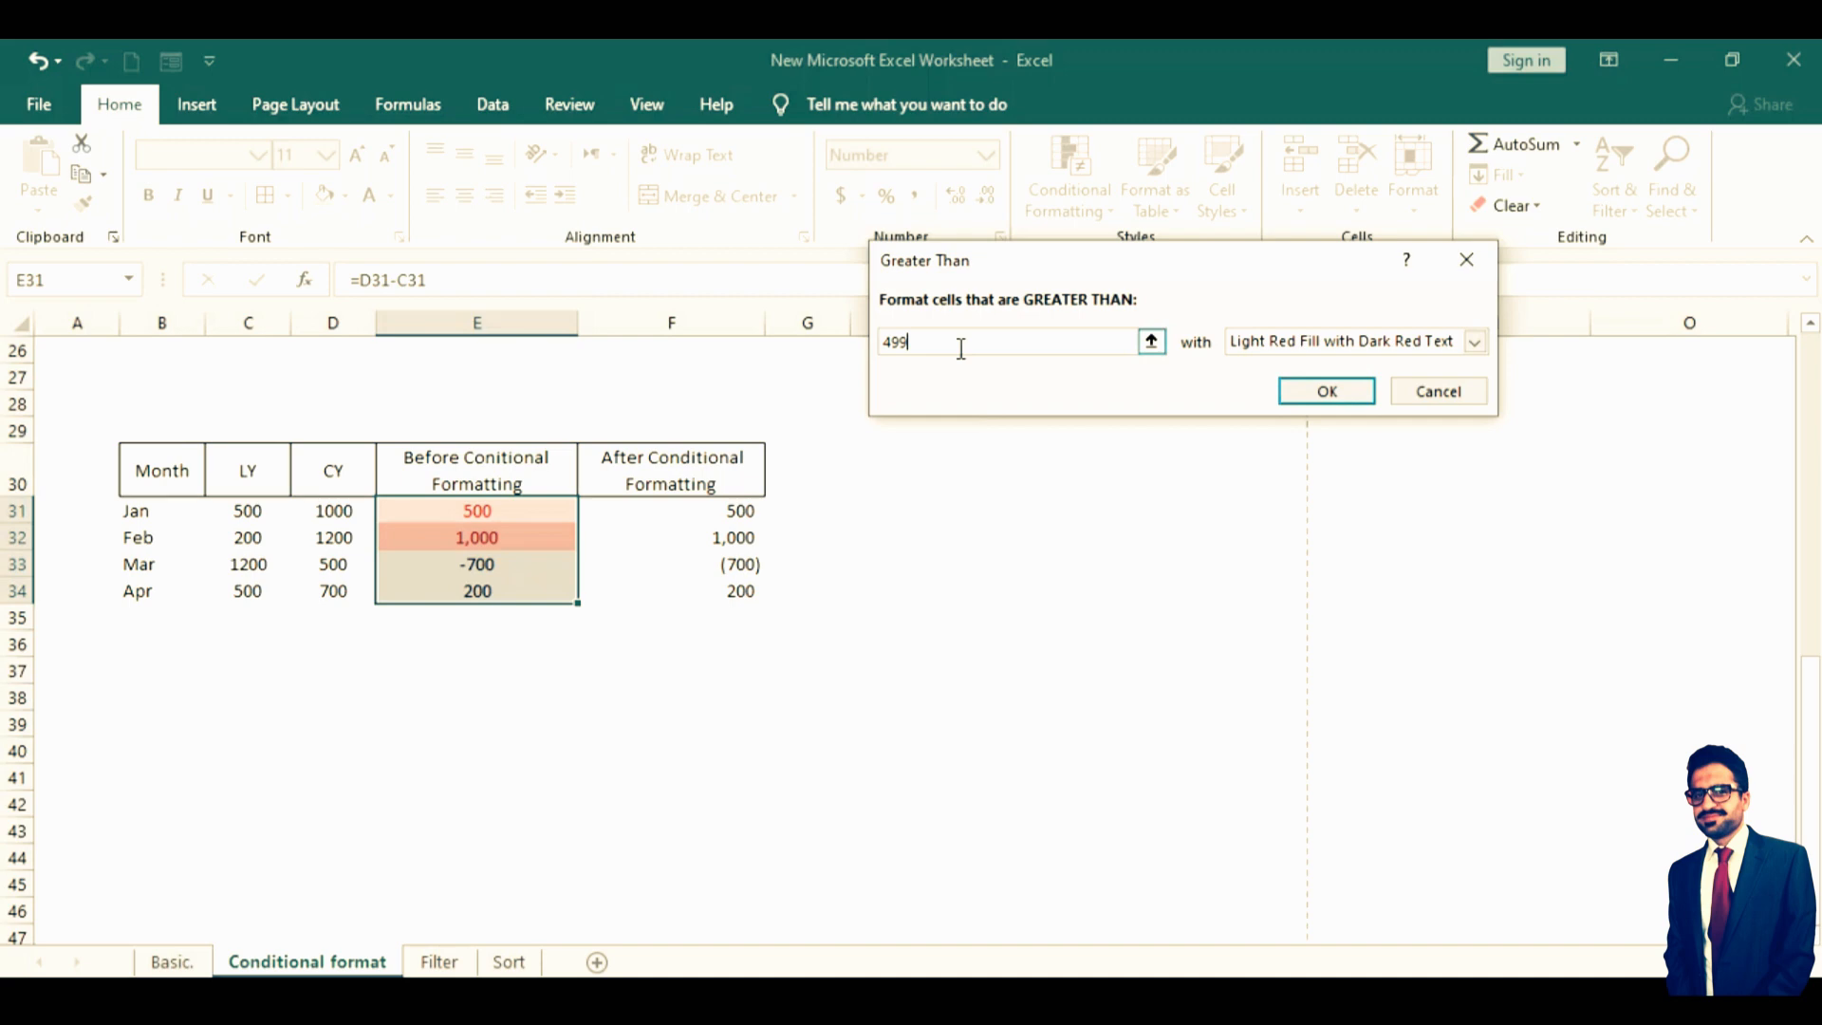
Try 0 as the threshold of the Greater Than rule, then clear the threshold
key("BackSpace")
key("BackSpace")
key("BackSpace")
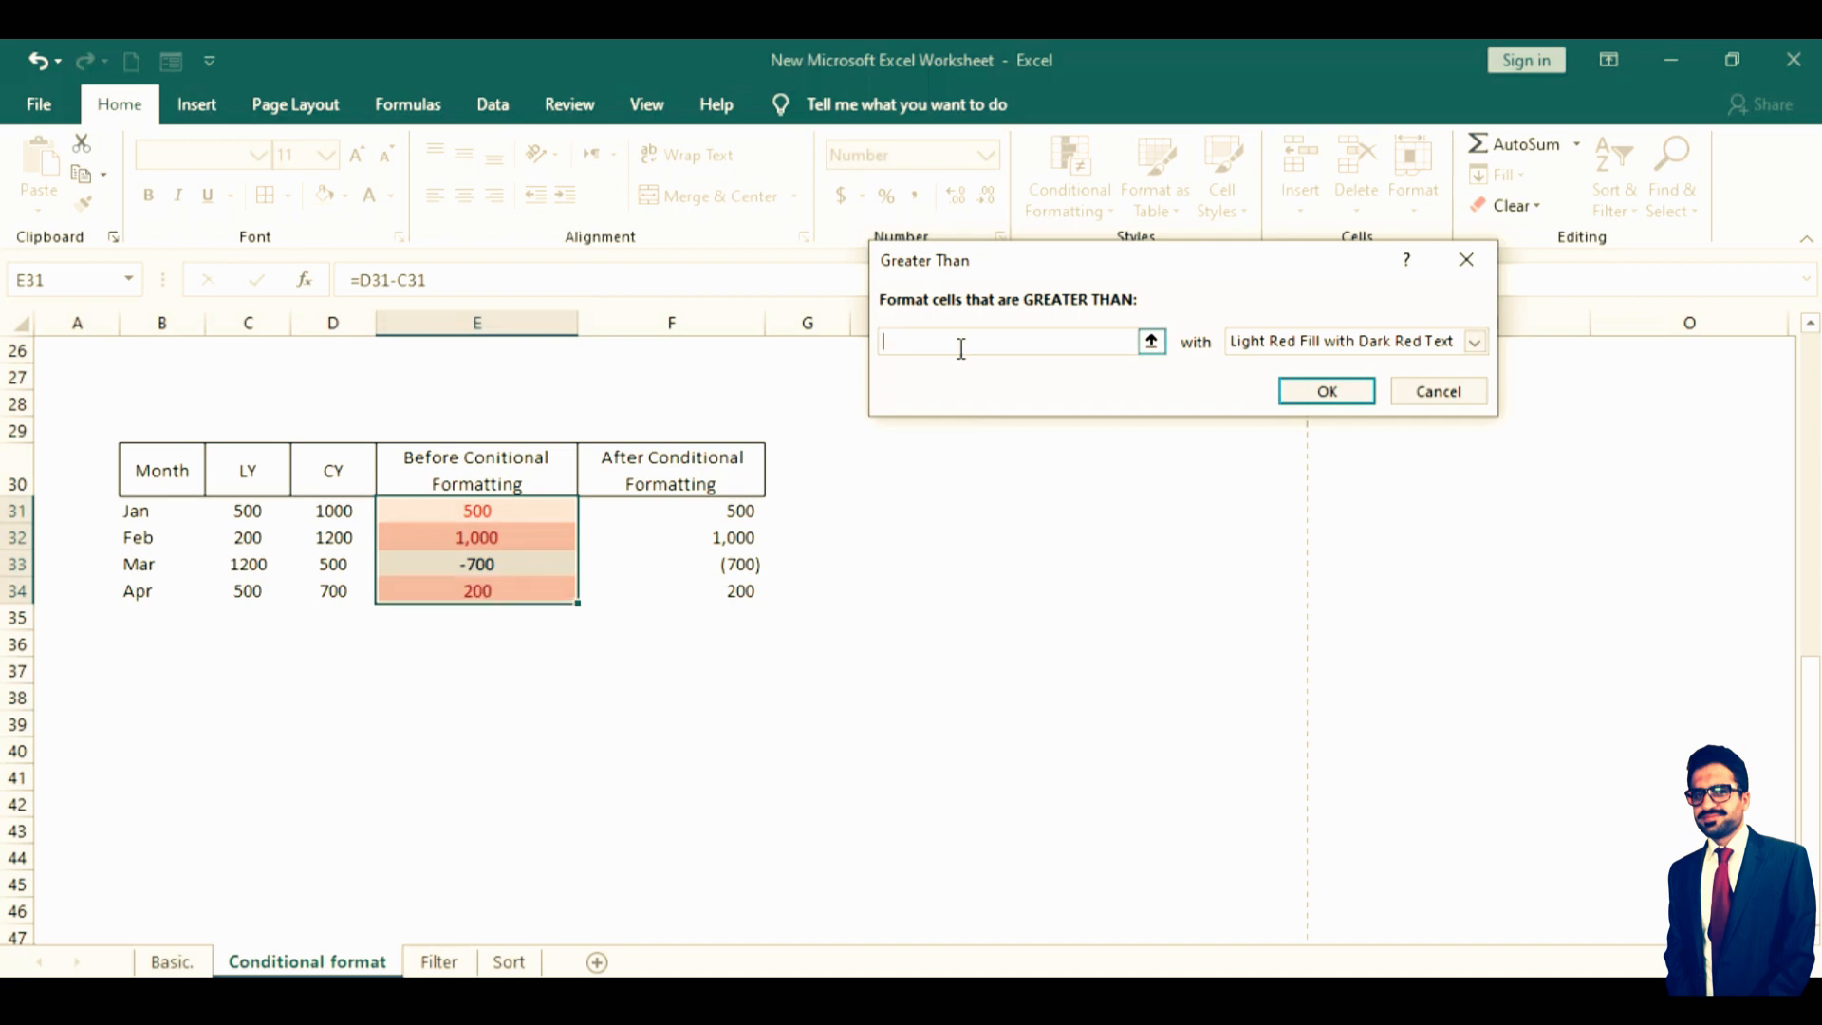
type("0")
key("BackSpace")
Try the Light Red Fill and Yellow Fill with Dark Yellow Text formats for the Greater Than rule
left_click(1476, 344)
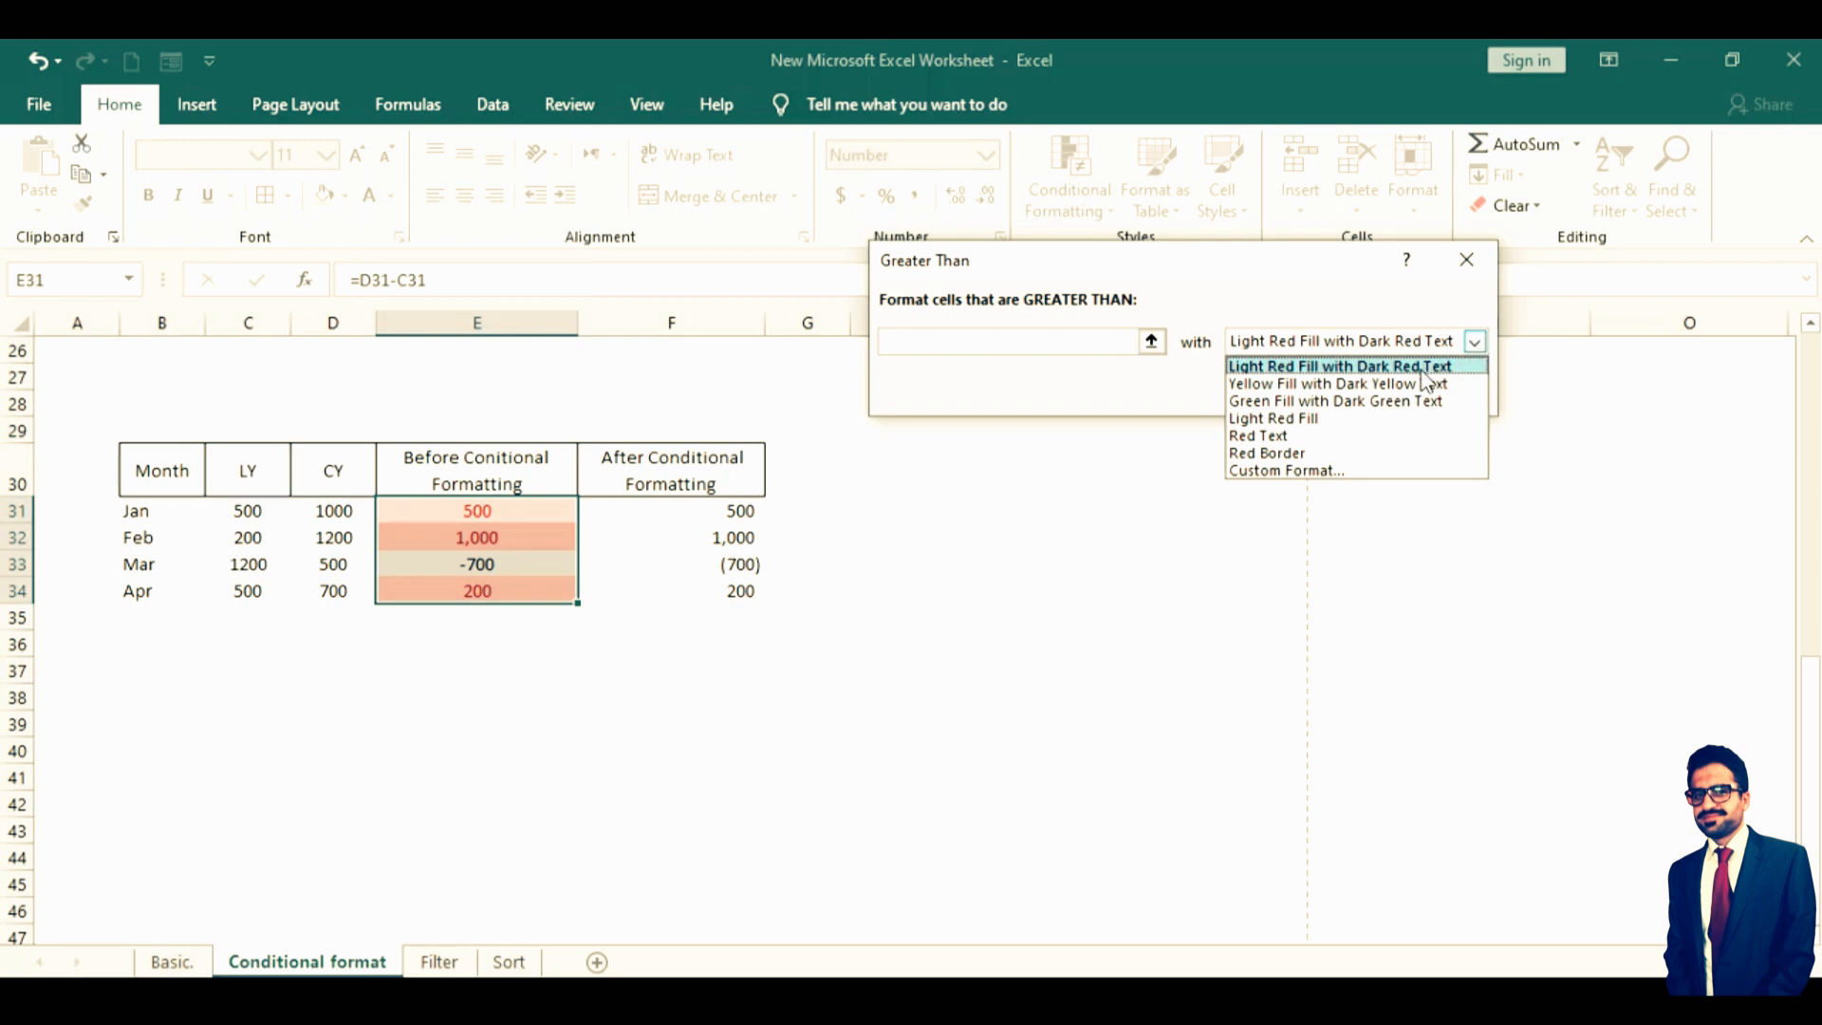
left_click(1378, 421)
left_click(1471, 343)
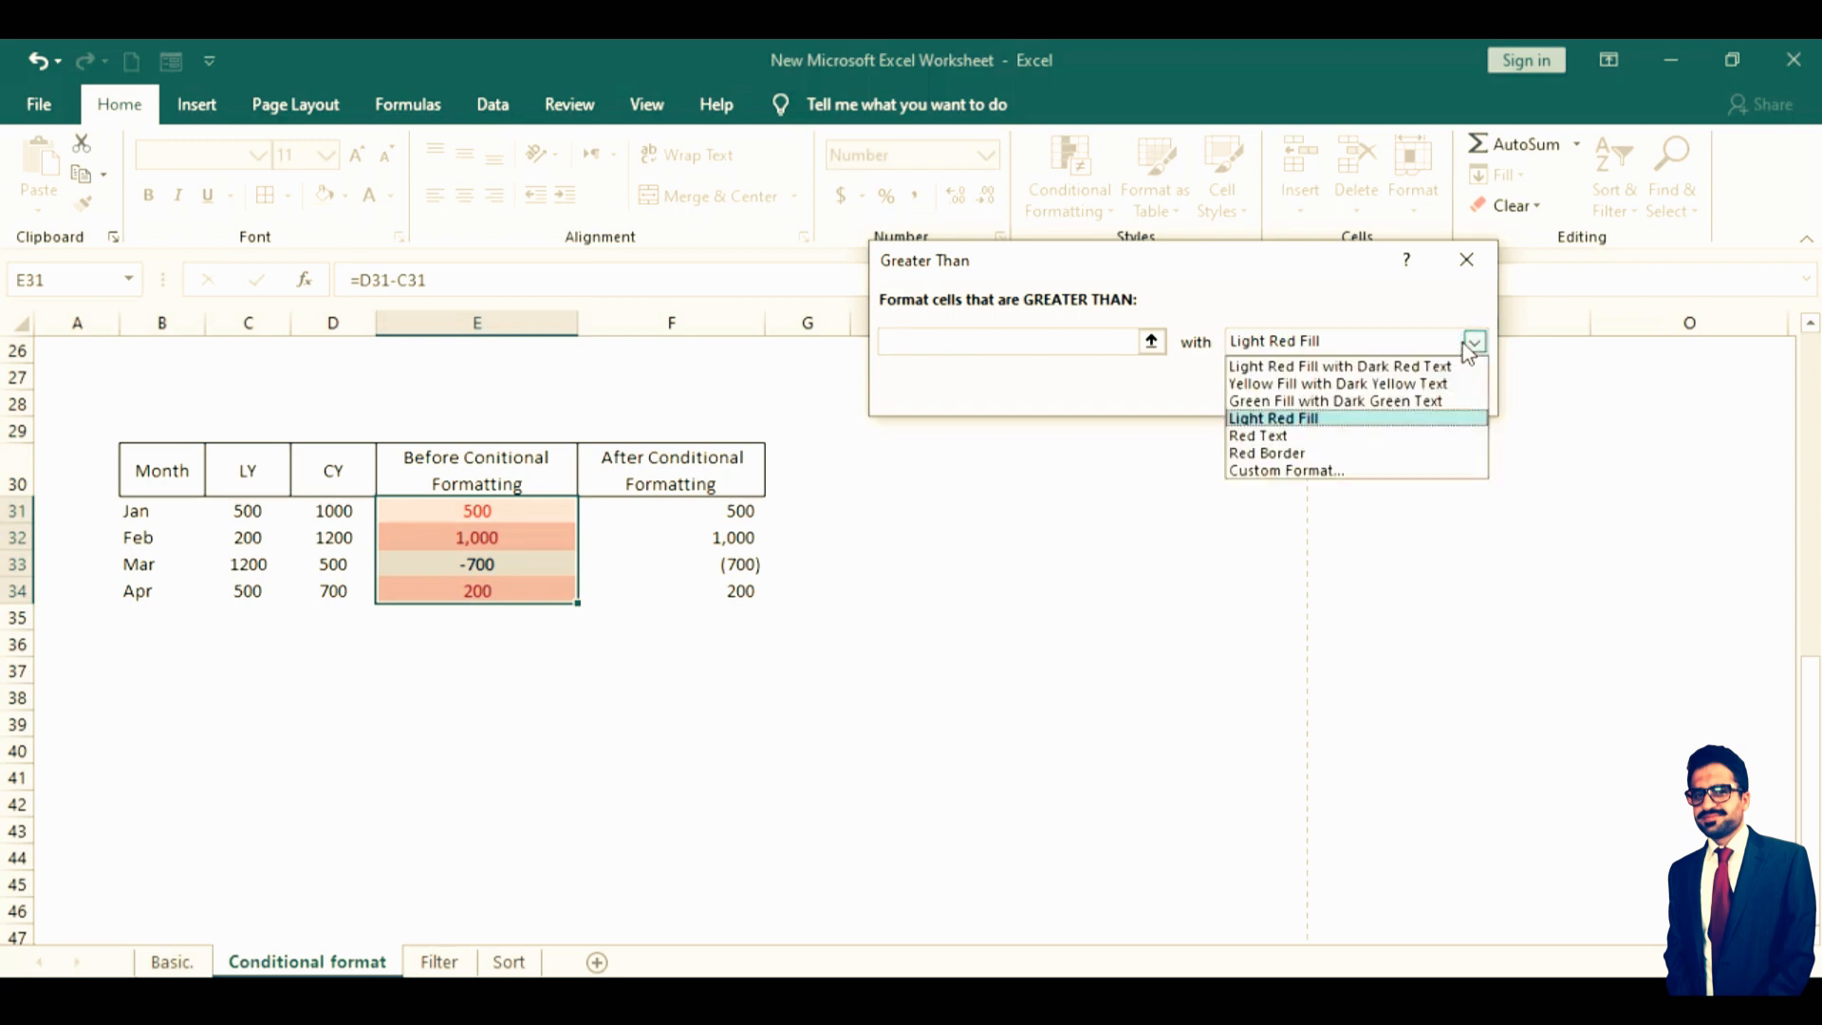
left_click(1384, 384)
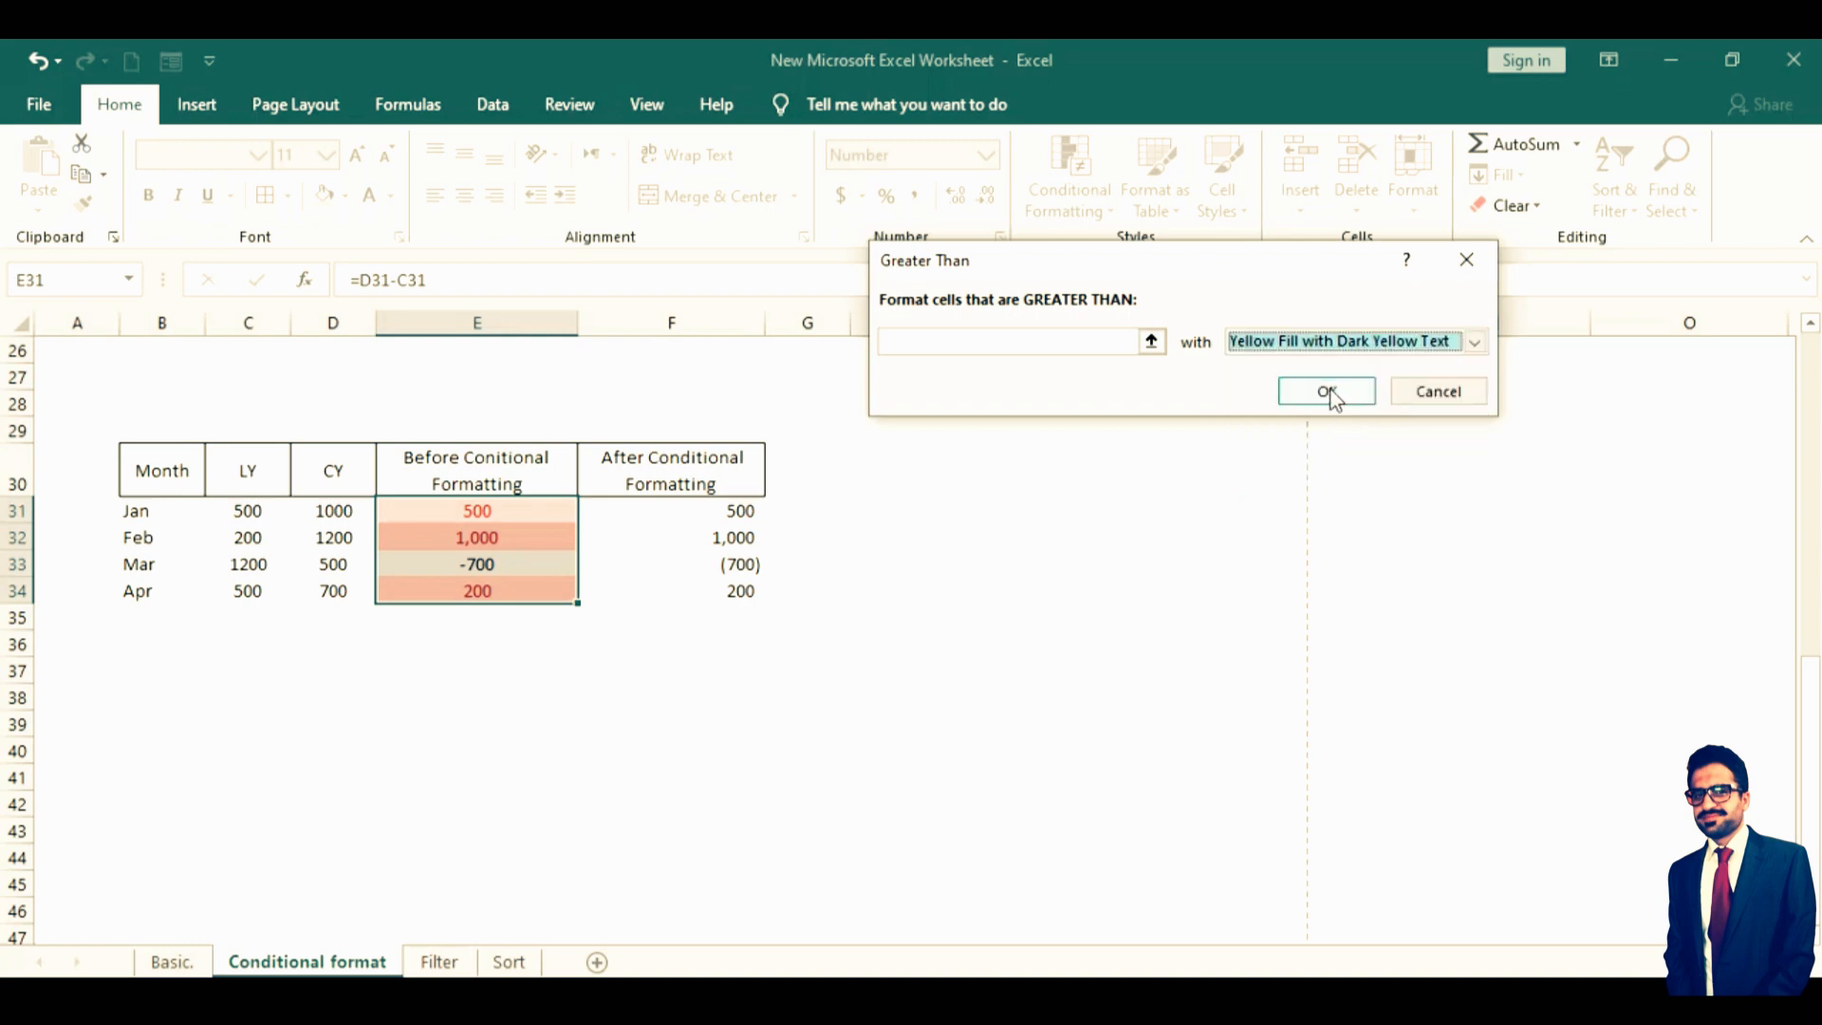
Start a custom format for the Greater Than rule and add left and top borders to it
left_click(1474, 345)
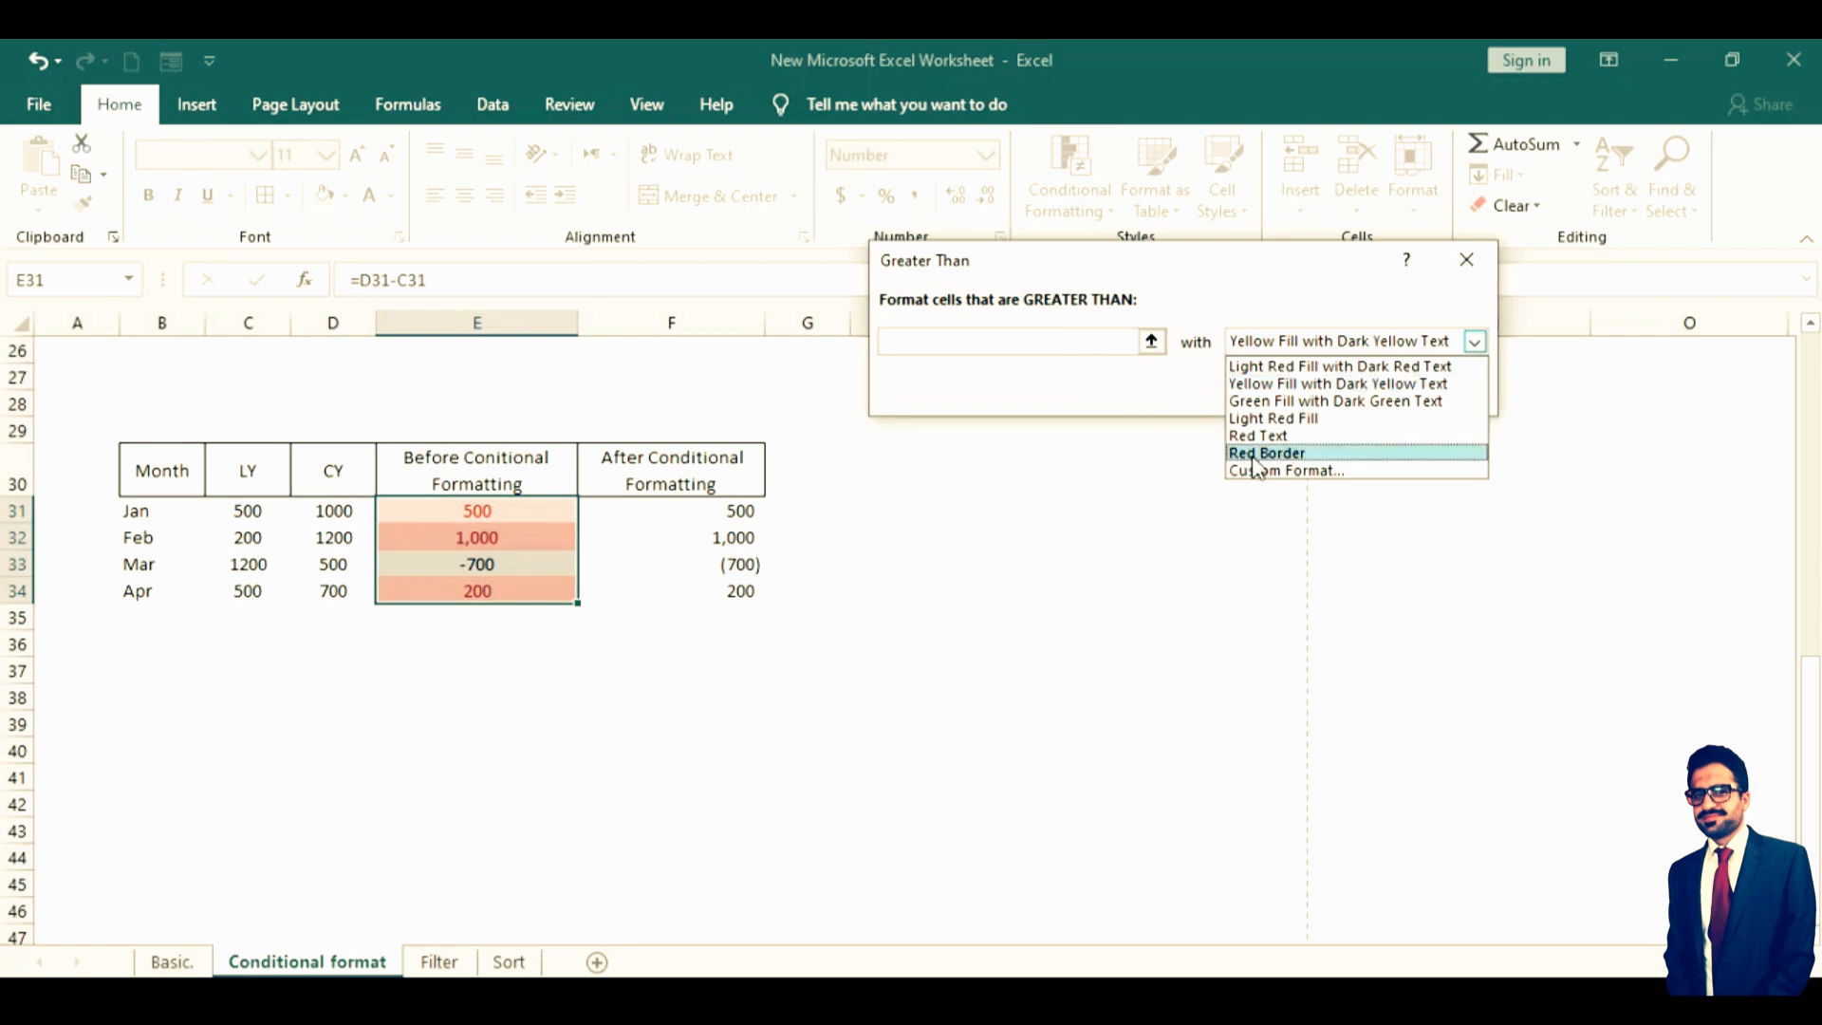
left_click(1282, 471)
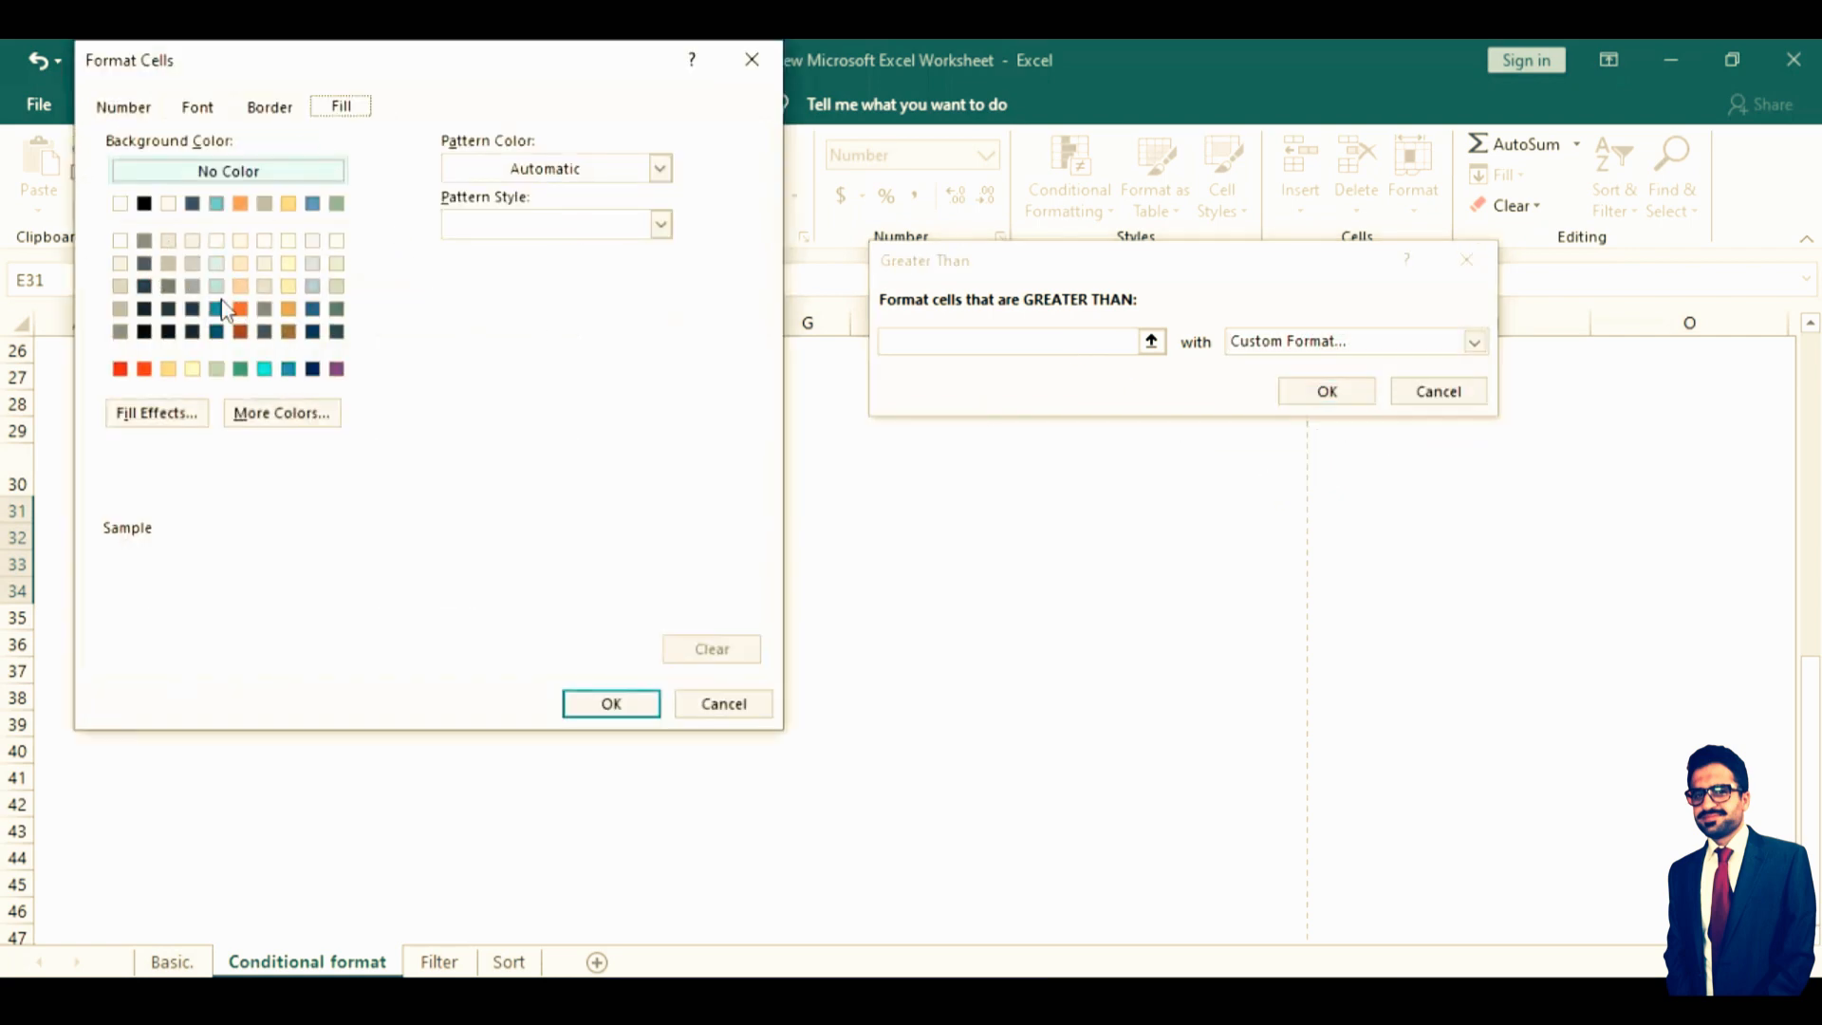
left_click(275, 112)
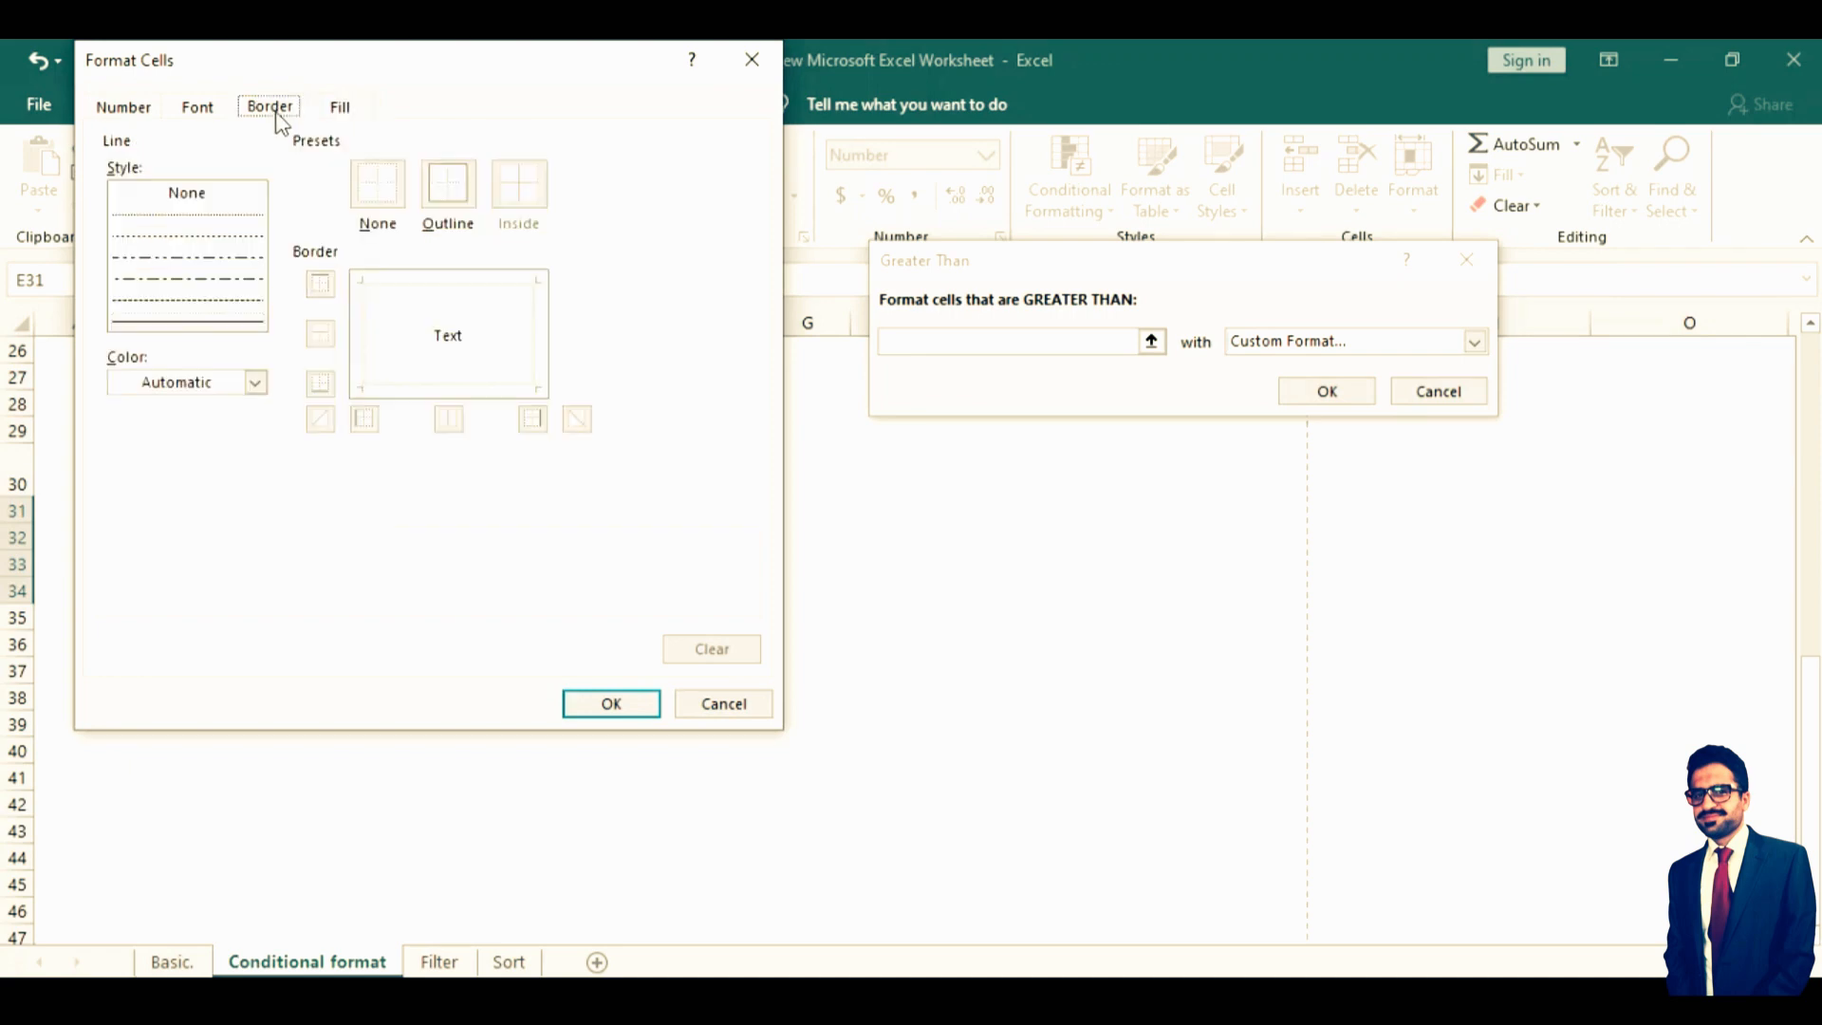
left_click(367, 334)
left_click(410, 286)
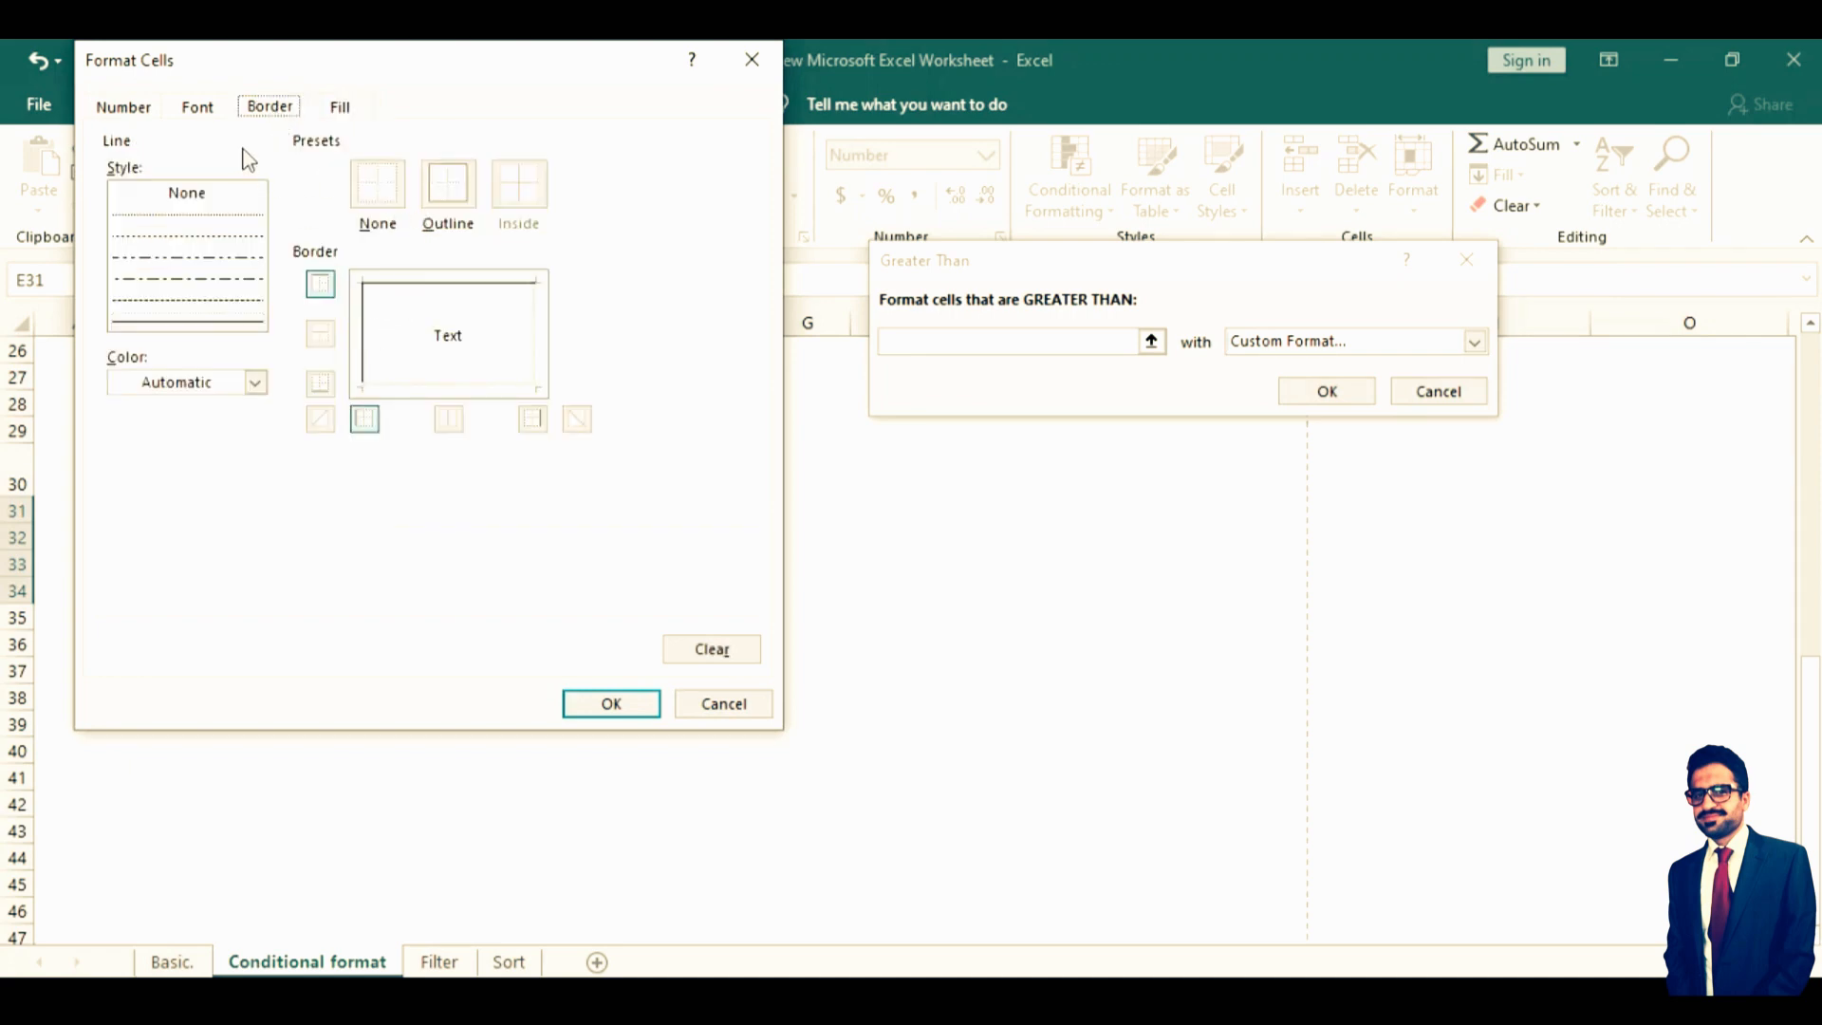
Try the Bold and Italic font styles in the custom format and look at its font colour choices
left_click(198, 108)
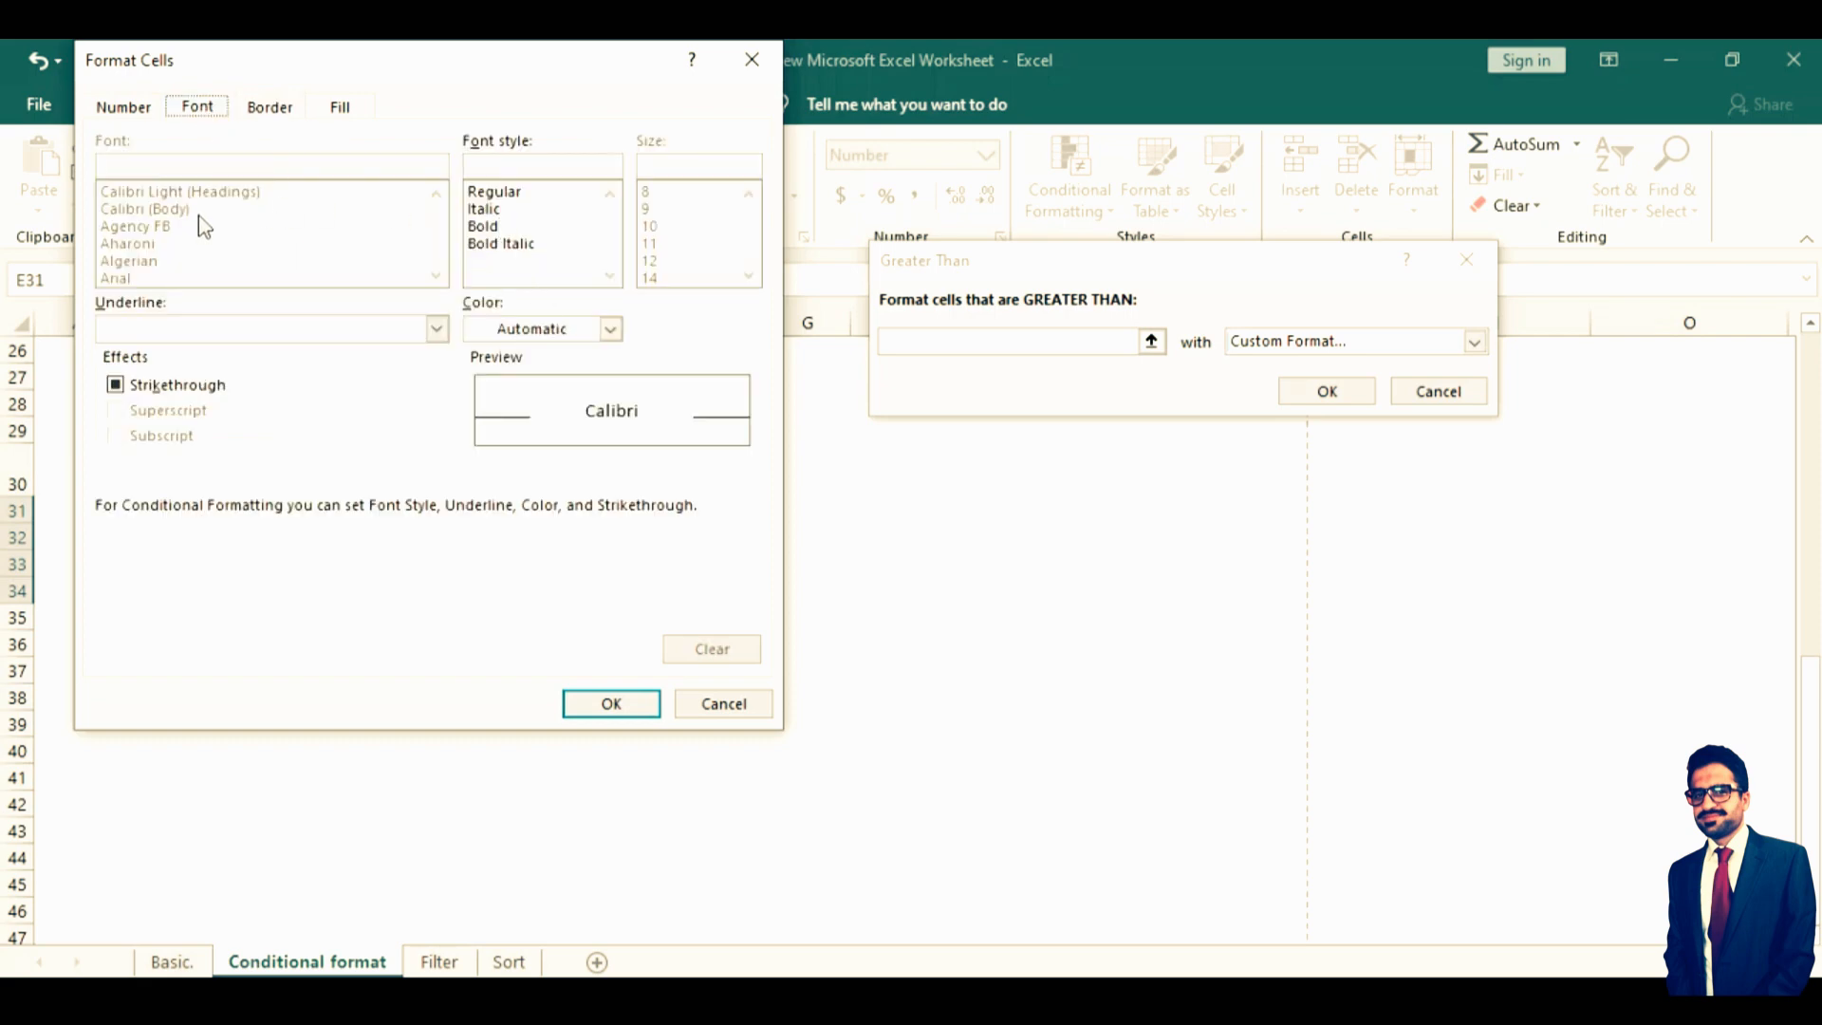
left_click(490, 228)
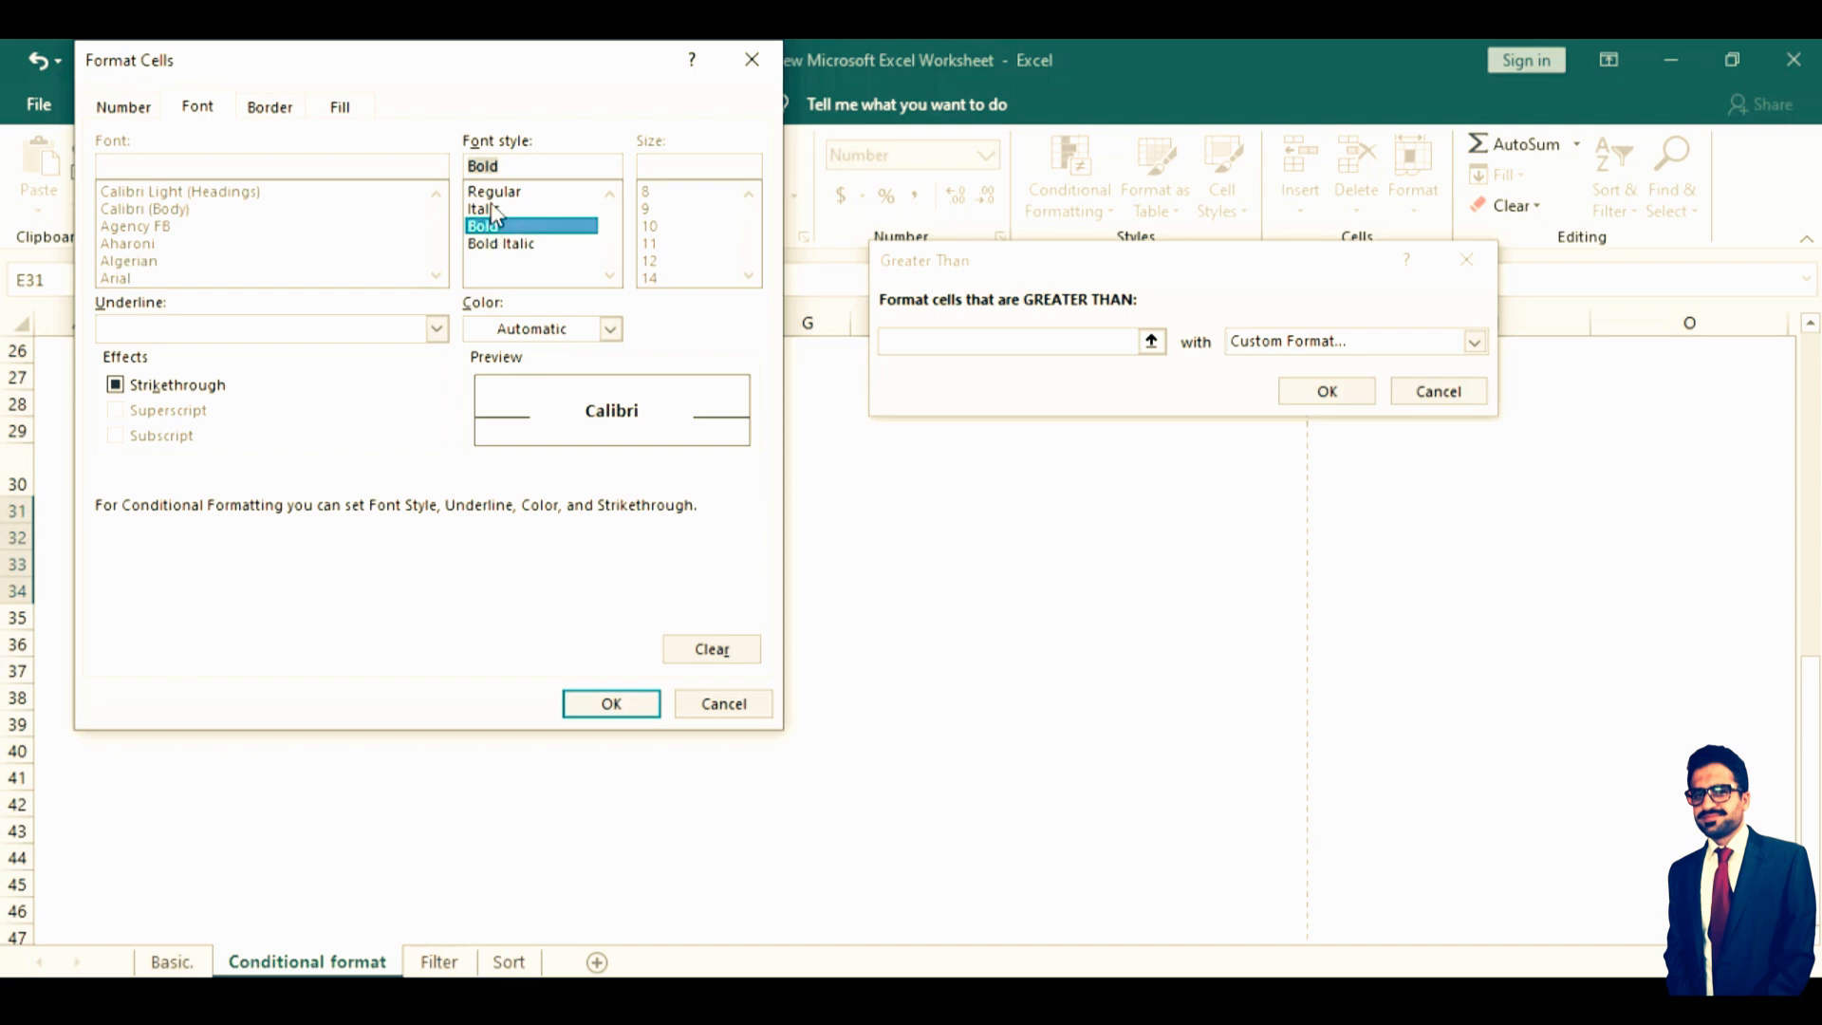
left_click(493, 210)
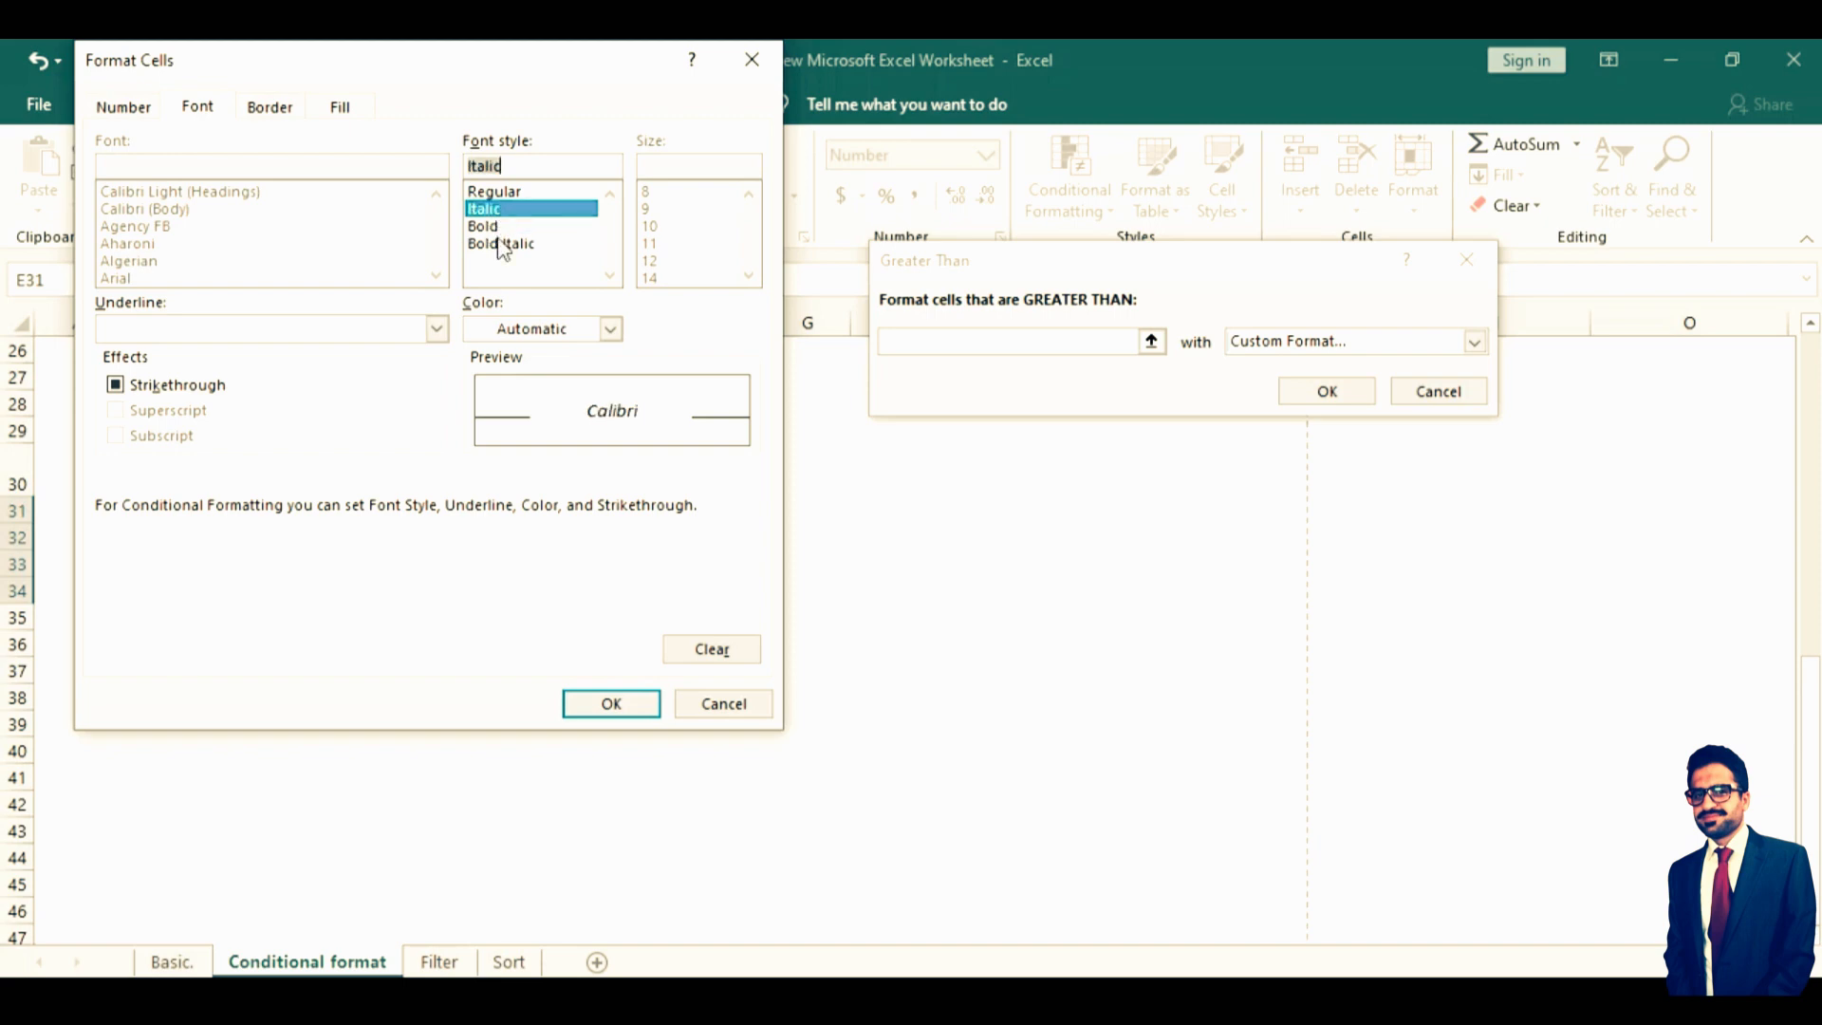
left_click(611, 331)
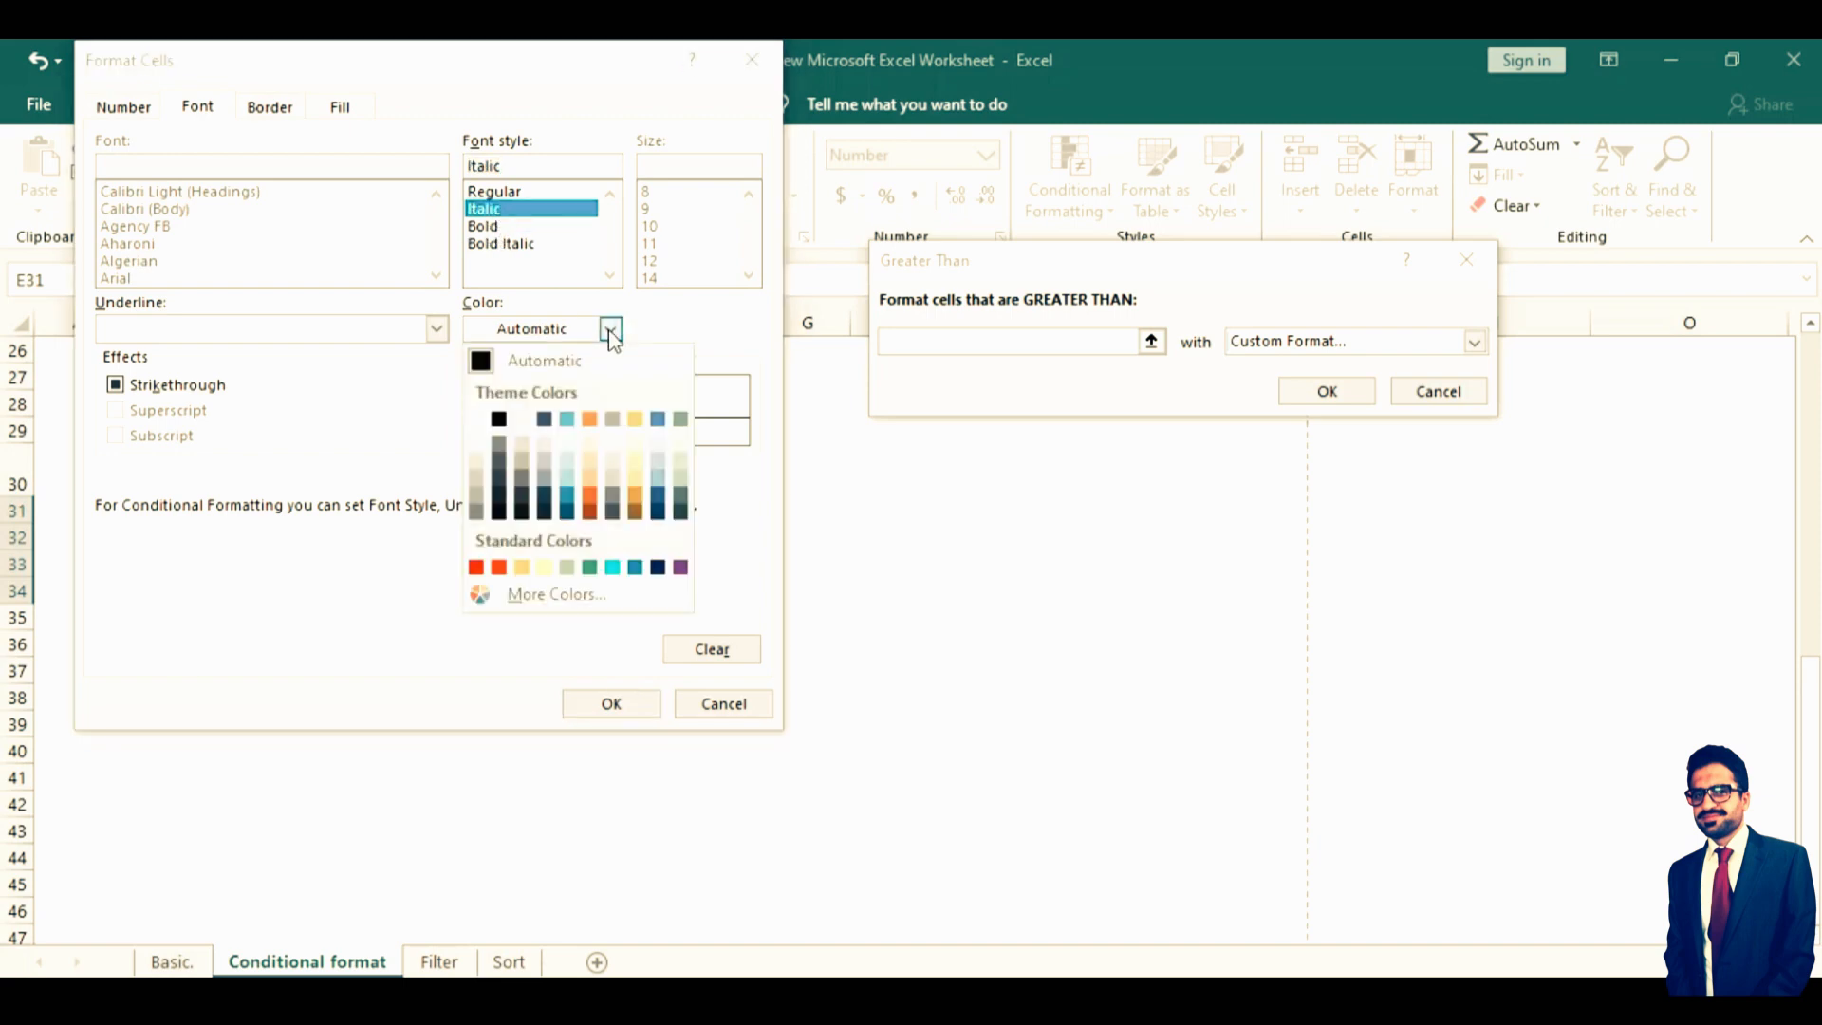
left_click(611, 330)
Try the Number category in the custom format, then cancel both the format and the Greater Than rule
left_click(133, 108)
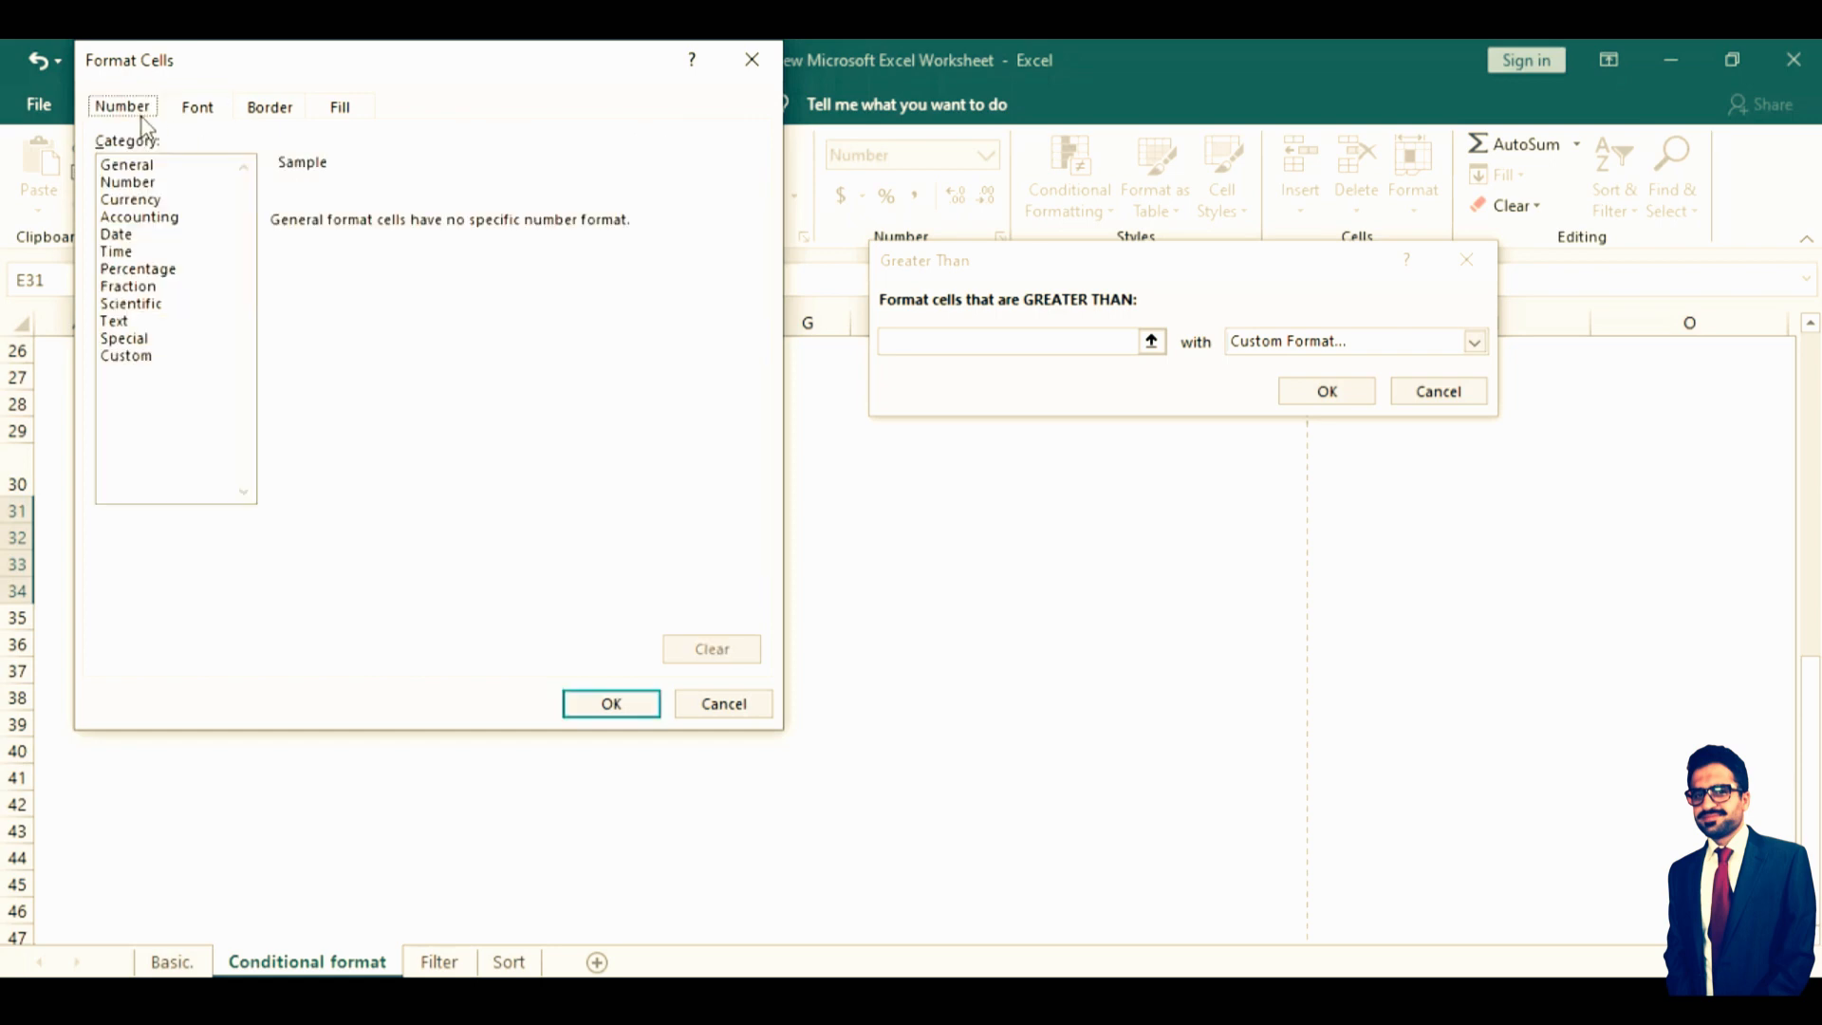
left_click(133, 185)
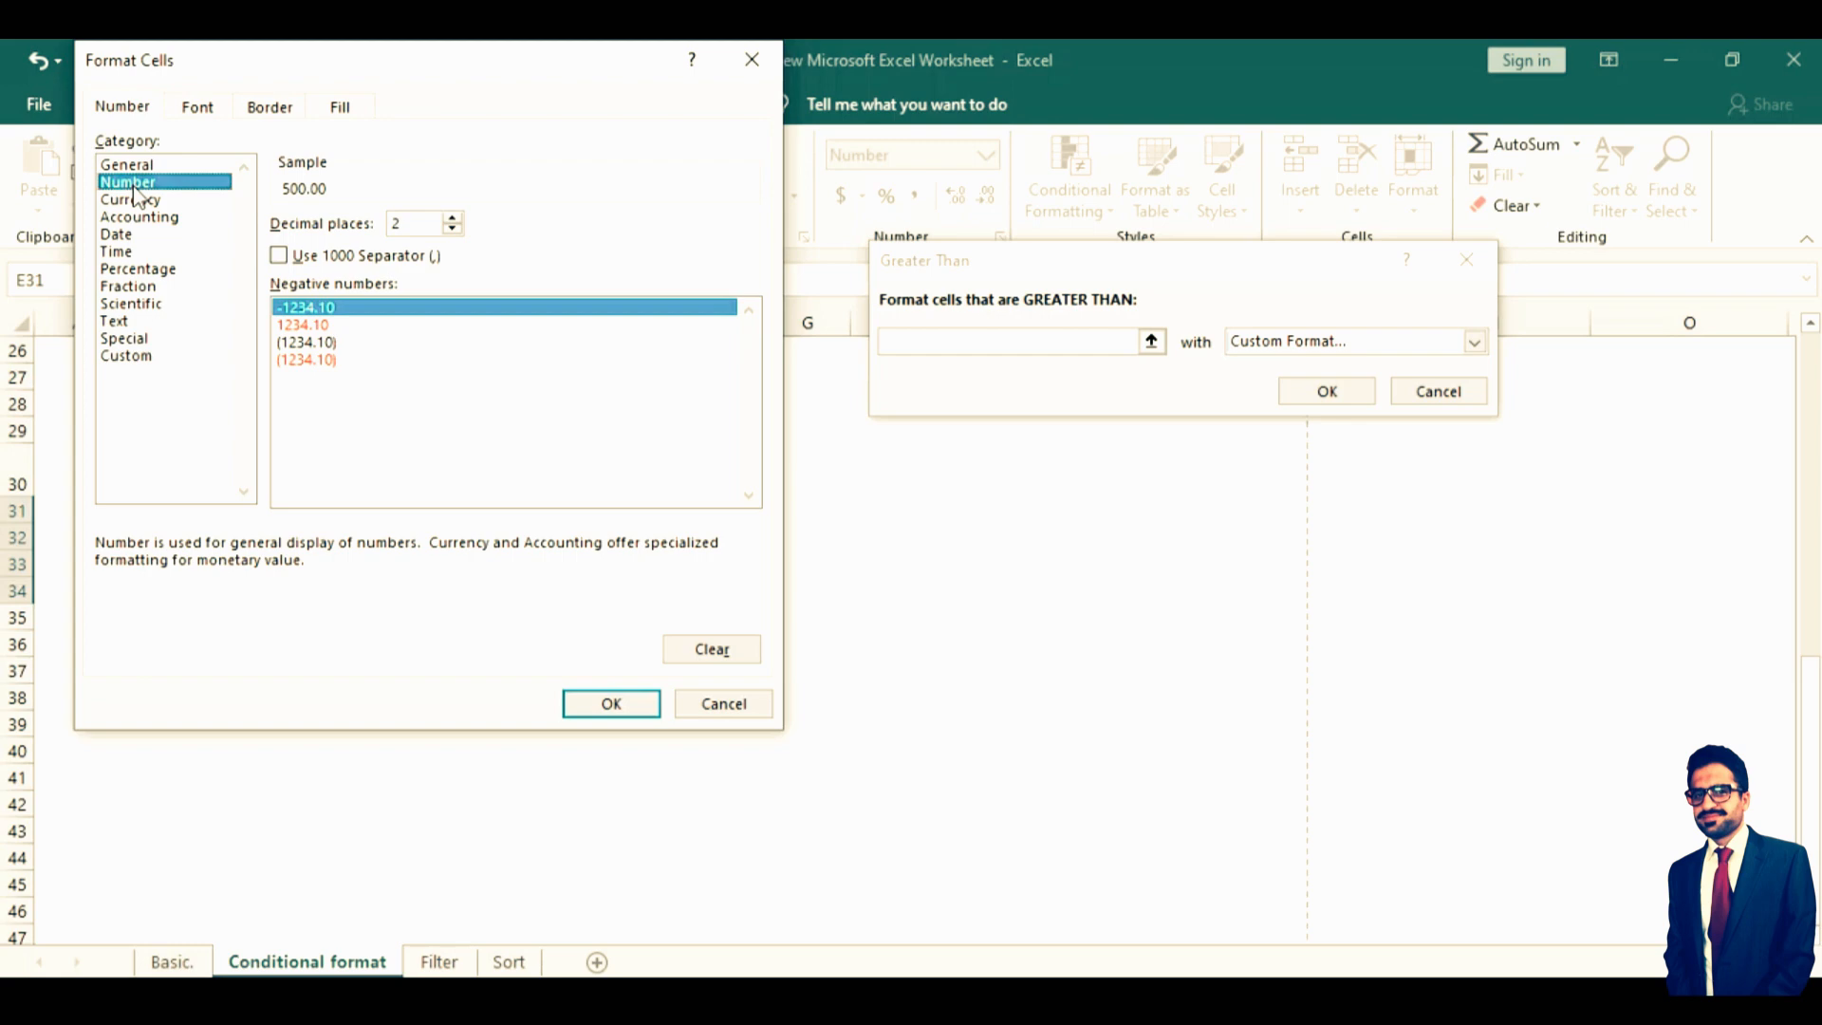
left_click(719, 704)
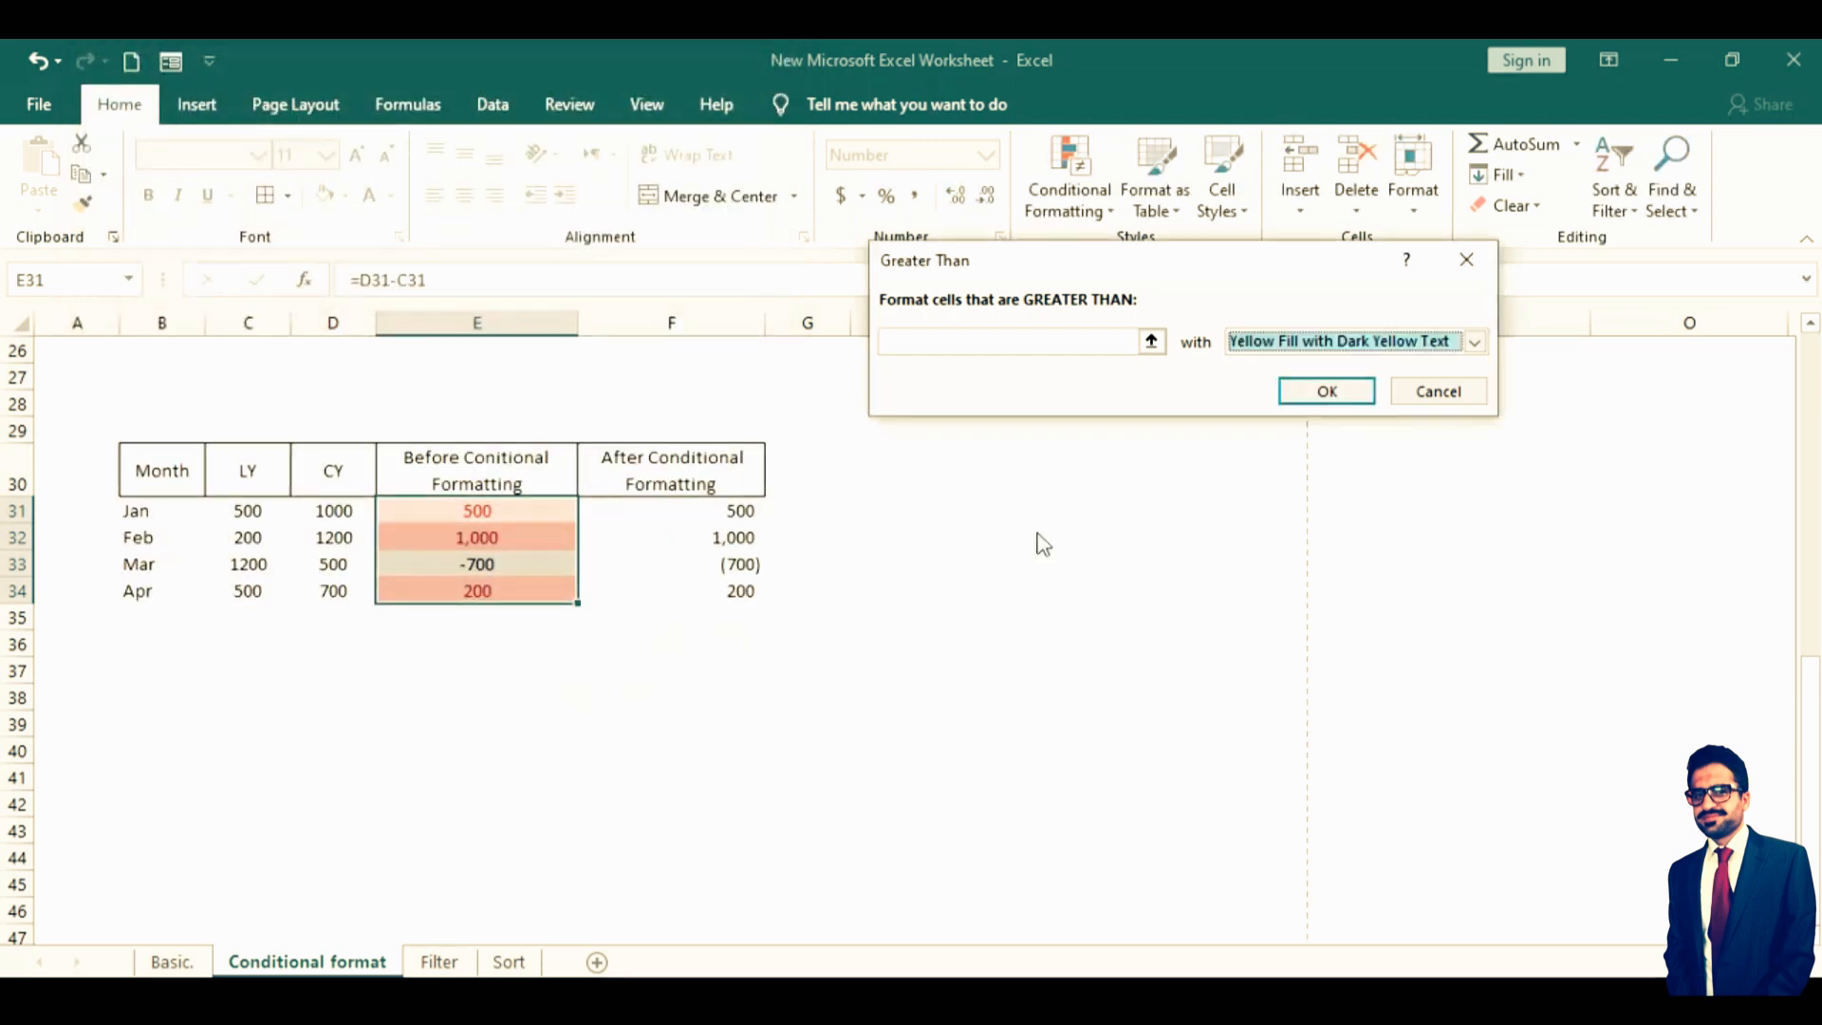
left_click(1438, 392)
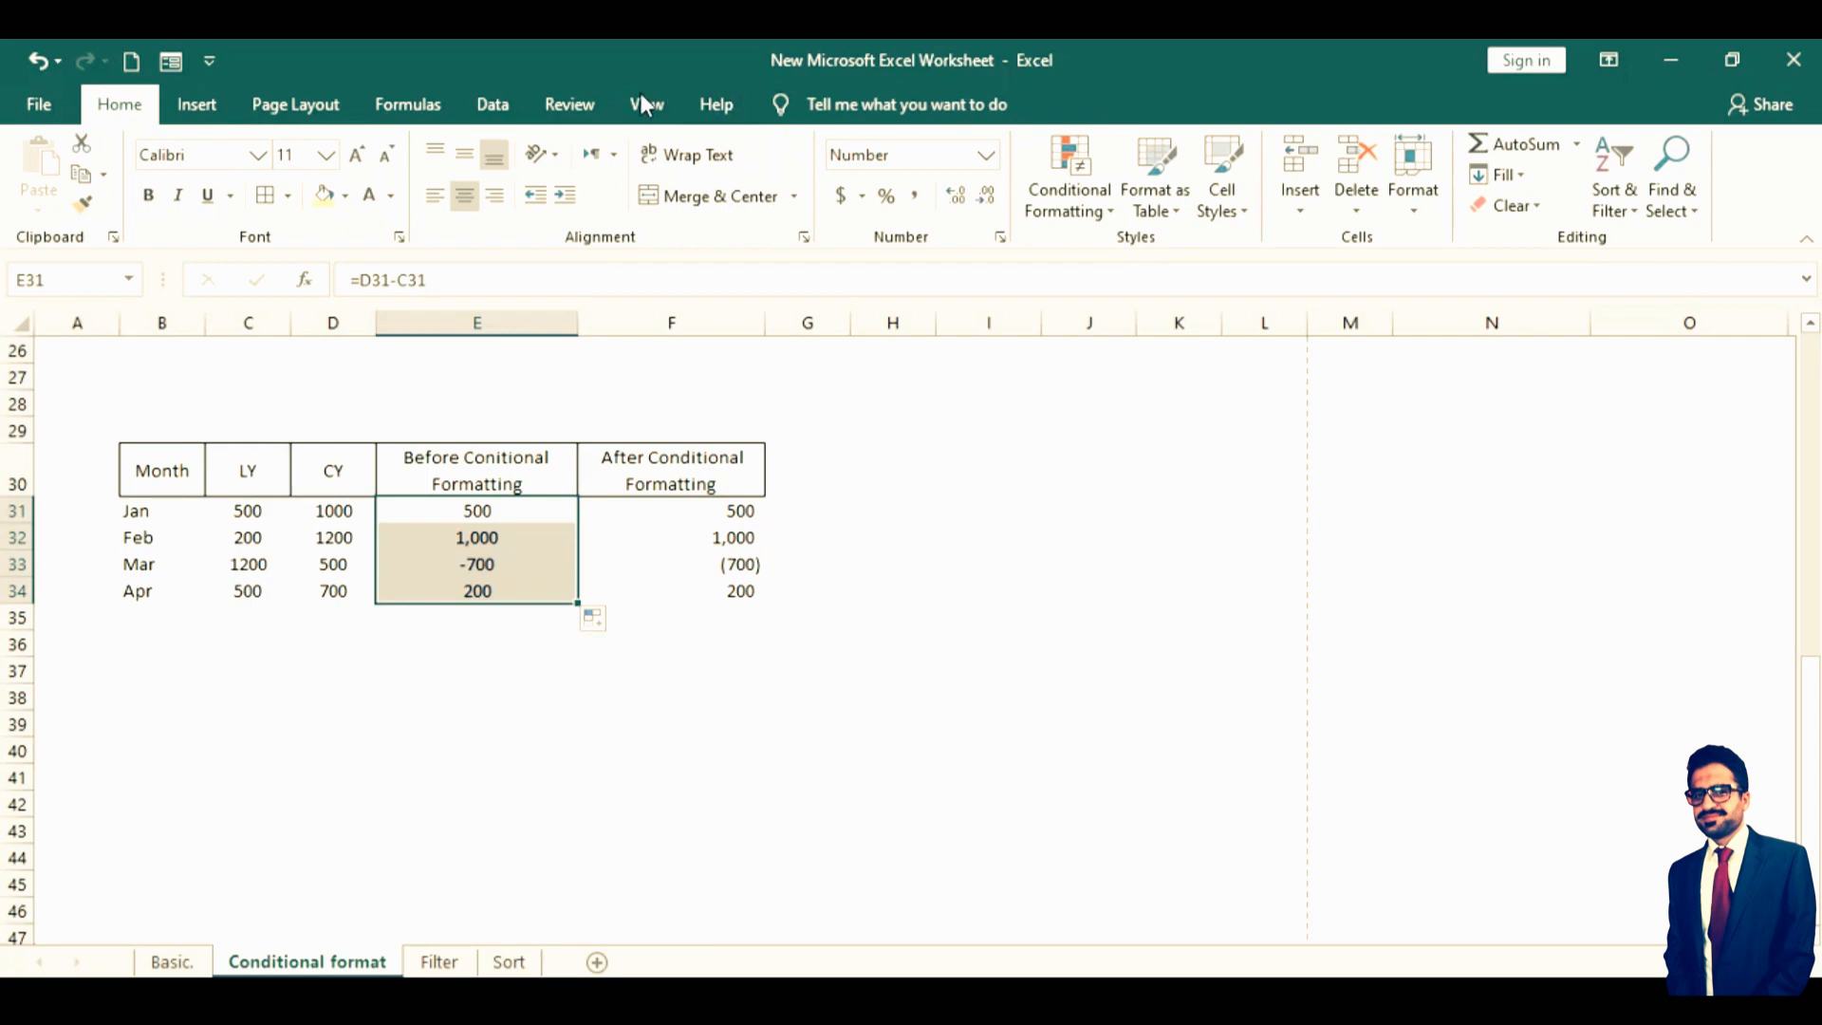
Try a Less Than highlight rule with threshold 0 on E31:E34 and cancel it
left_click(1063, 204)
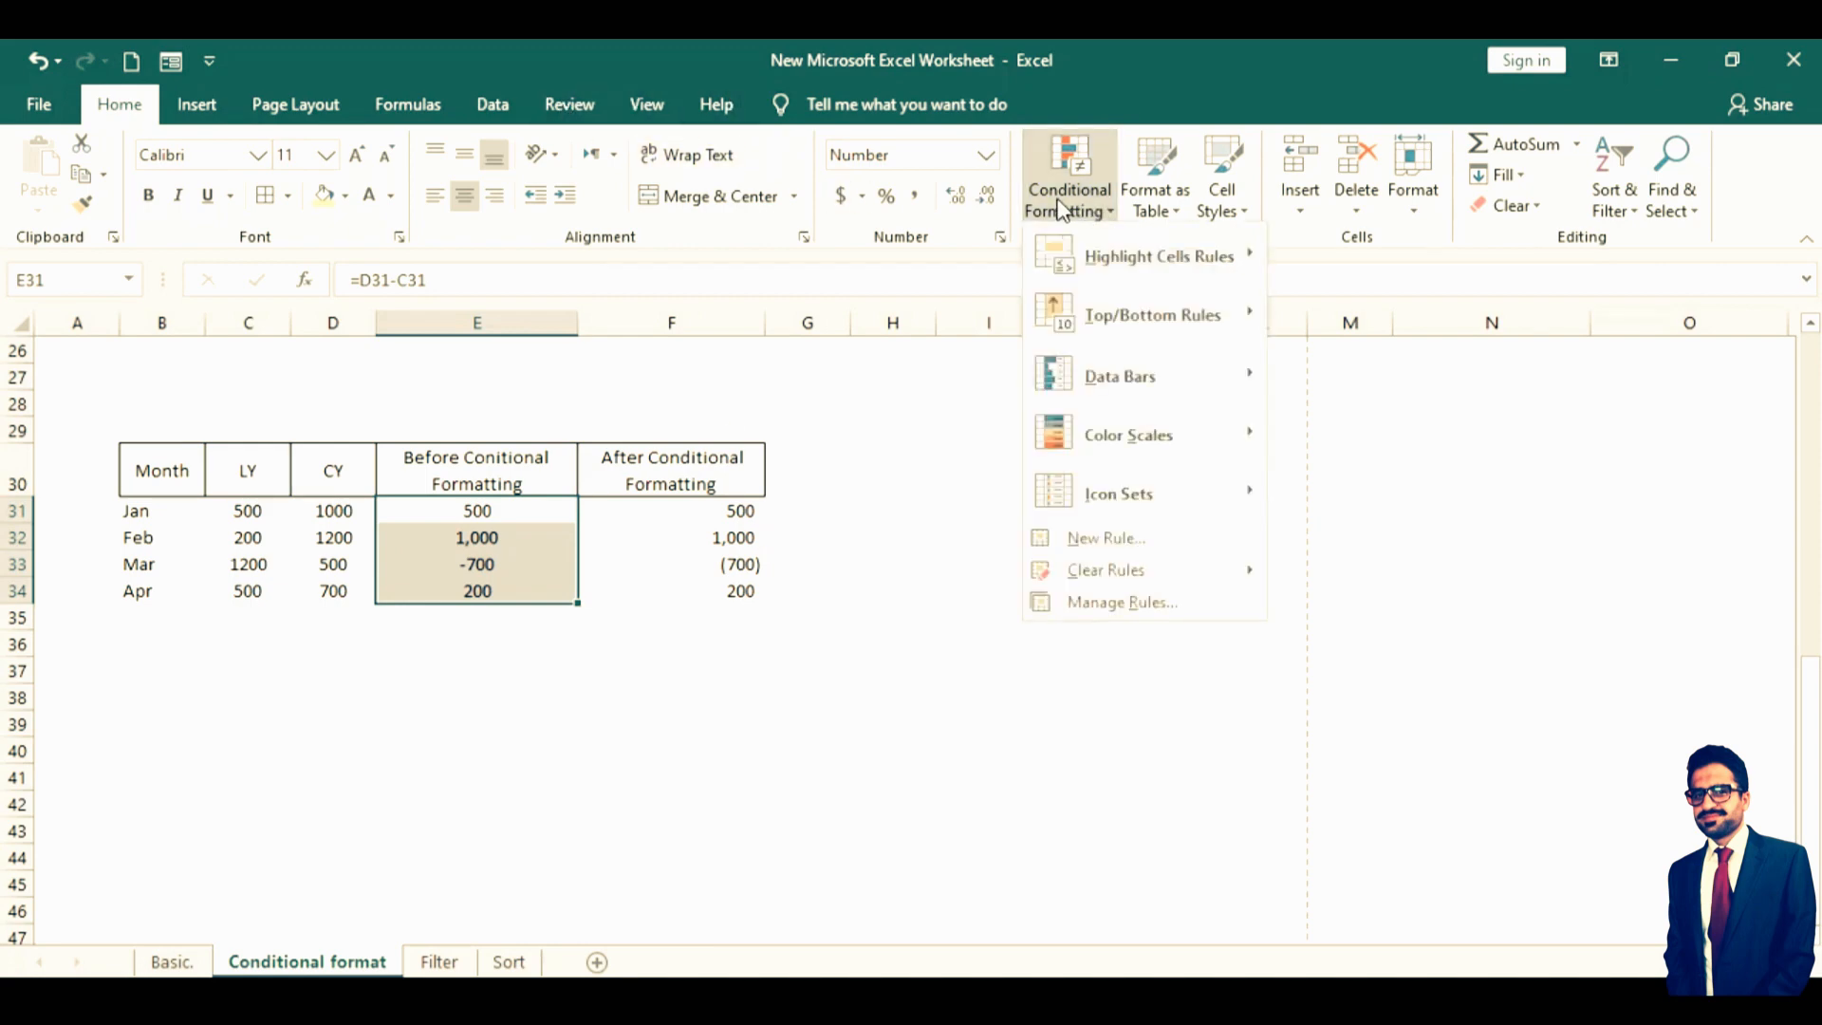
mouse_move(1164, 266)
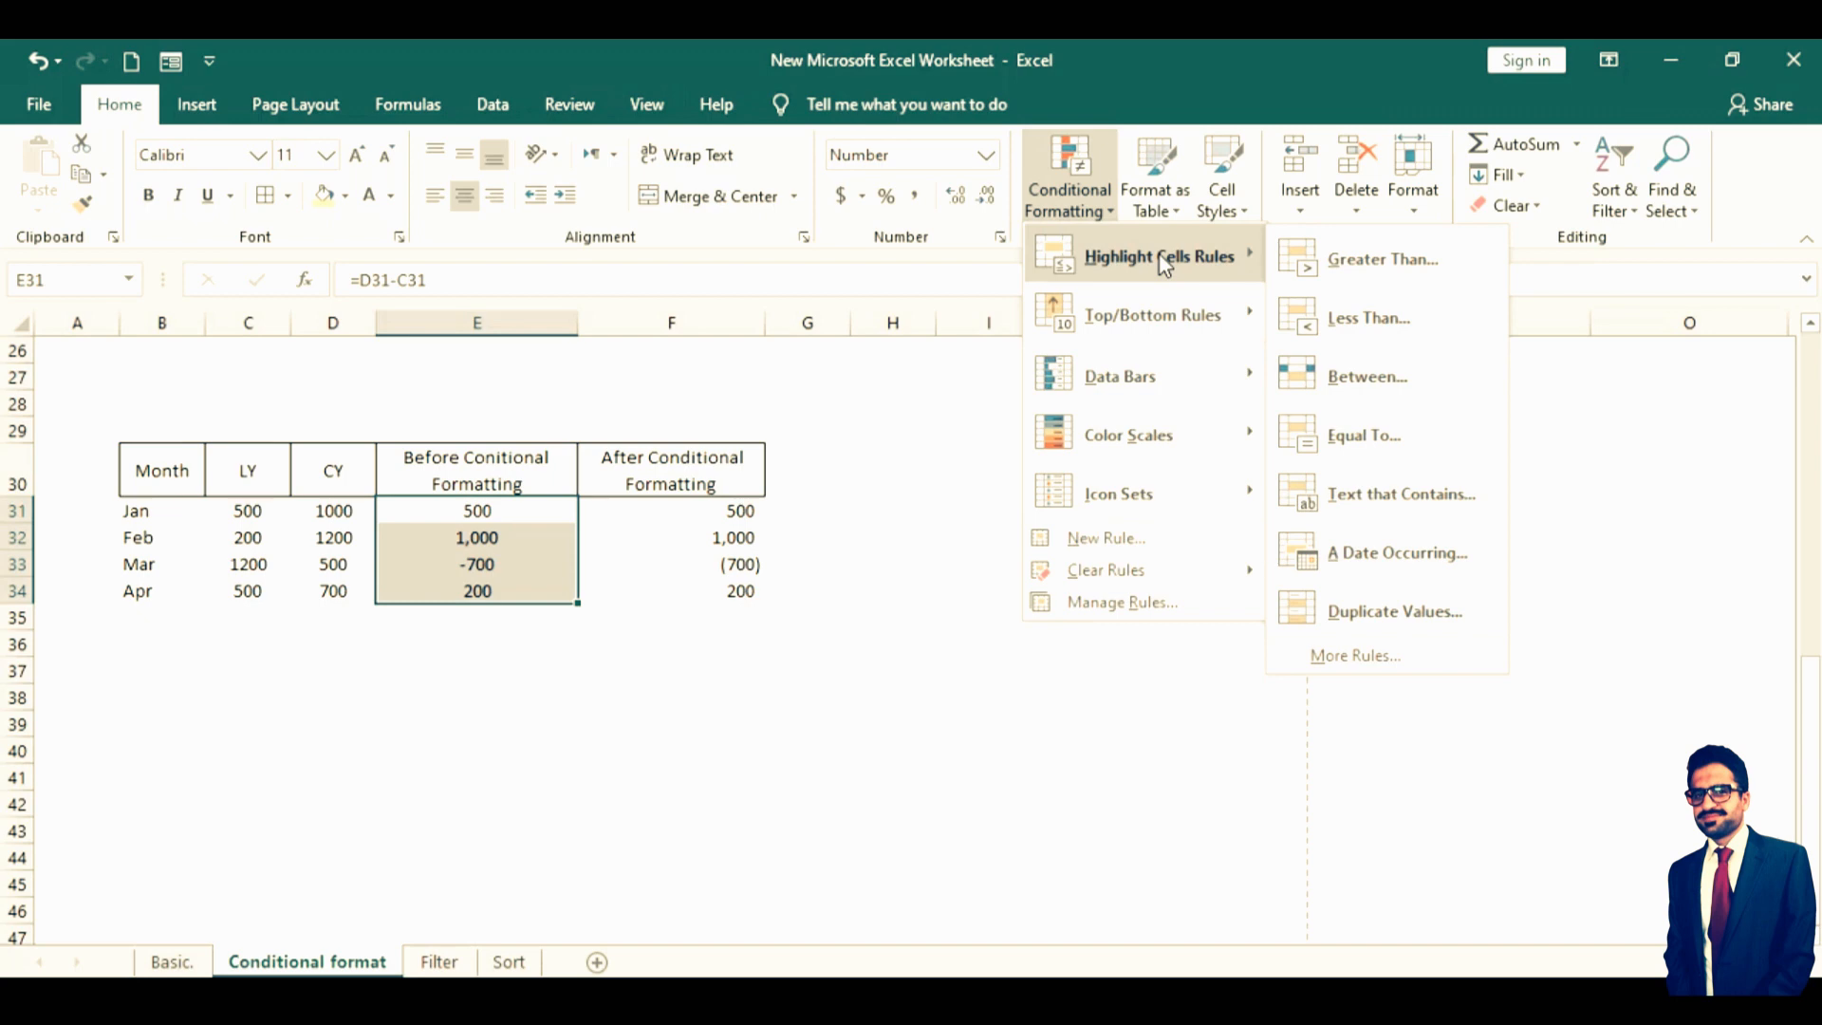
left_click(1332, 323)
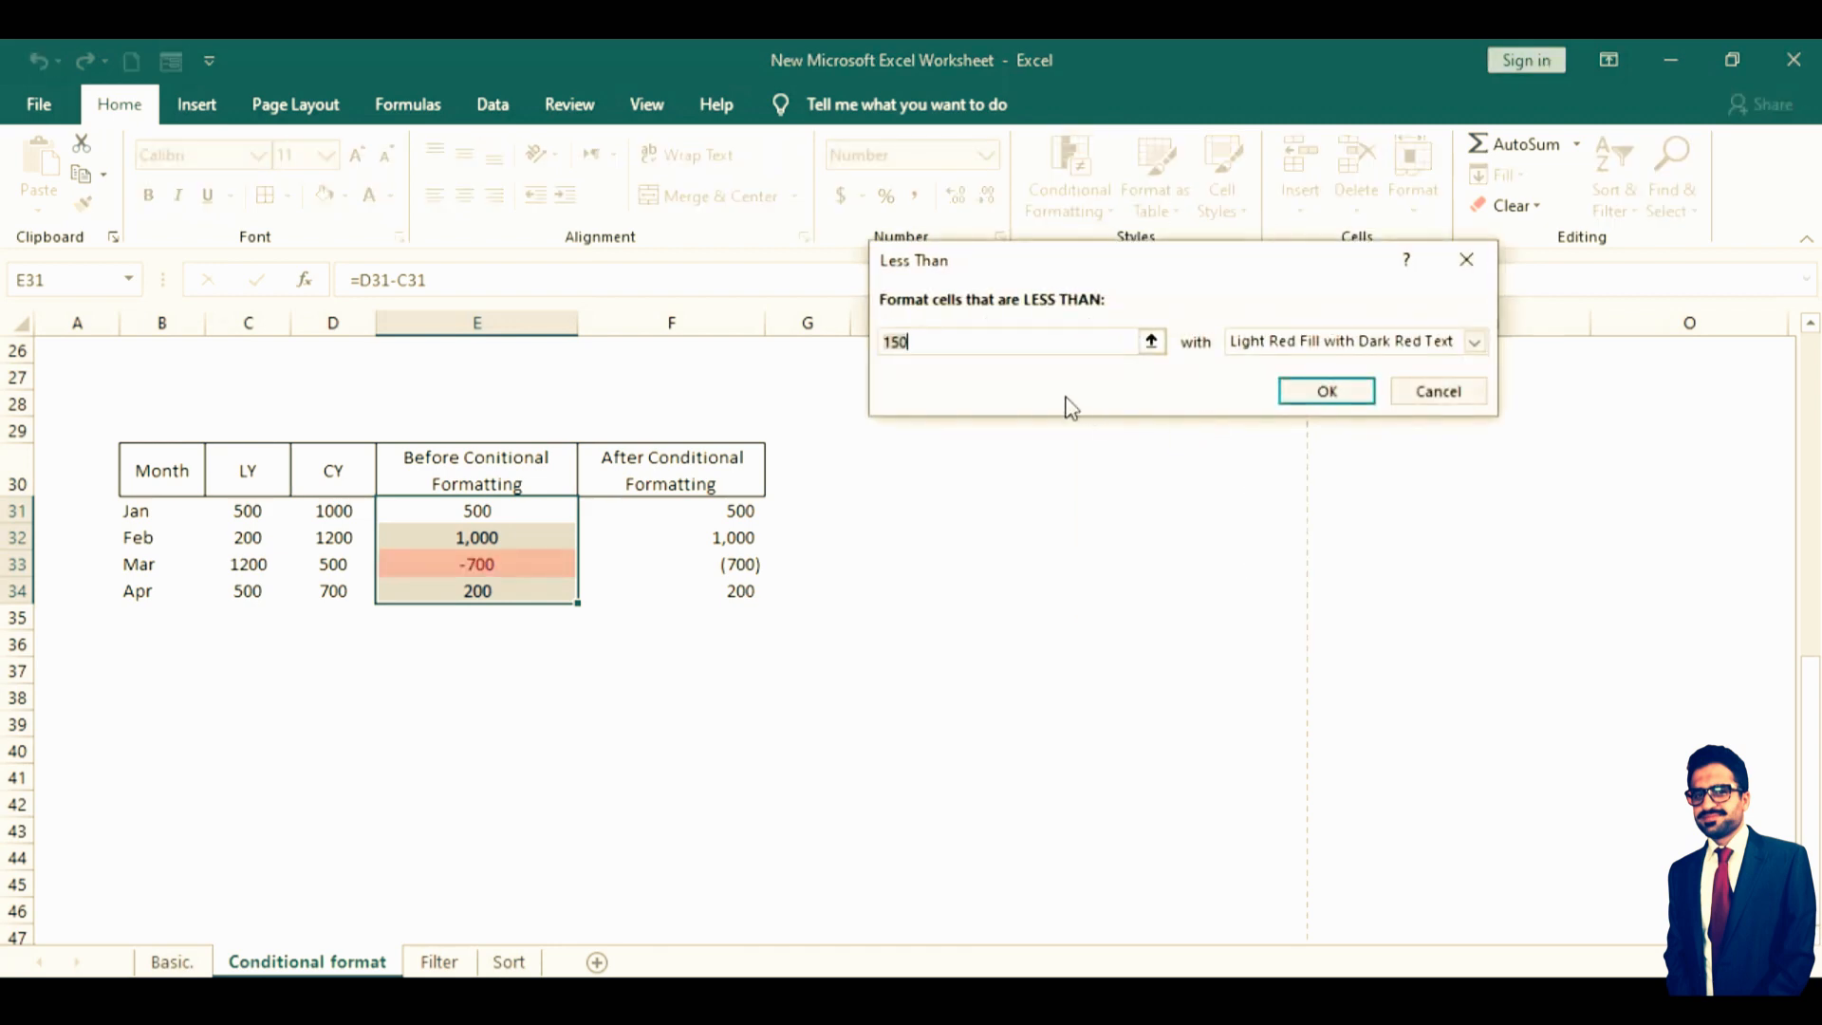
type("0")
key("Escape")
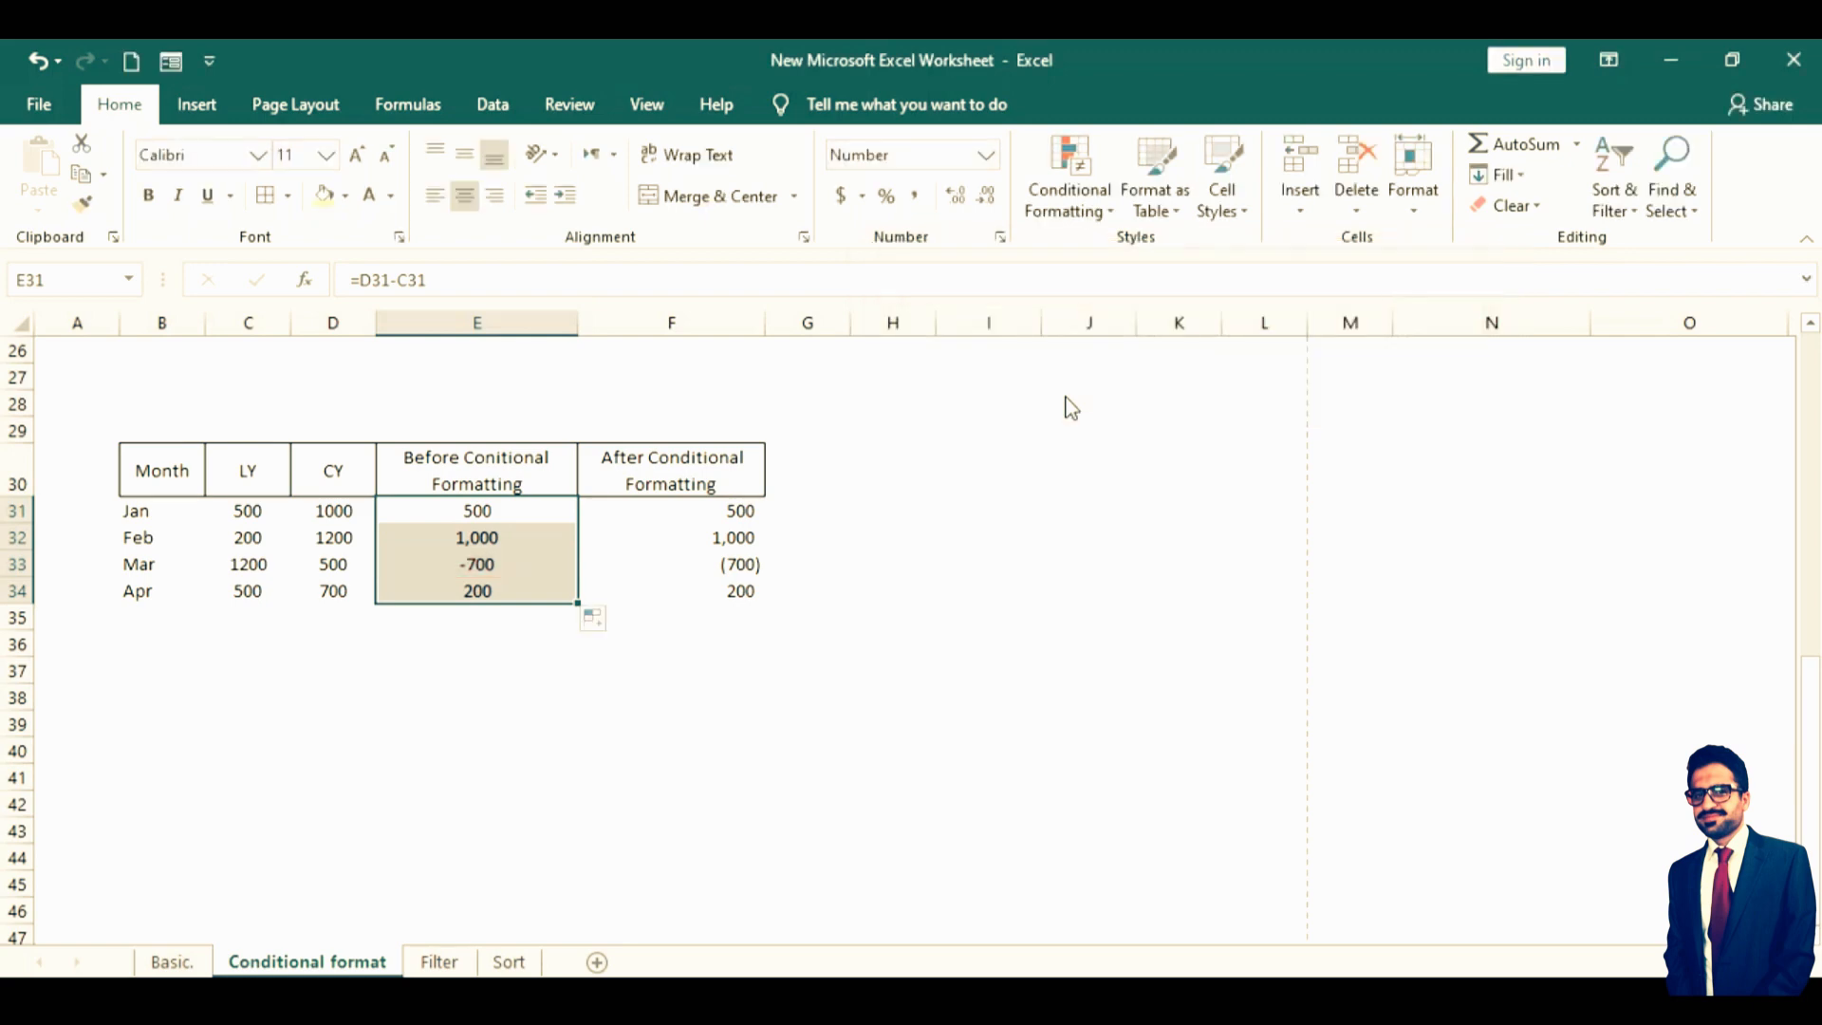
Examine the highlight, top/bottom and data bar options for E31:E34, including the custom data bar rule settings
left_click(1056, 187)
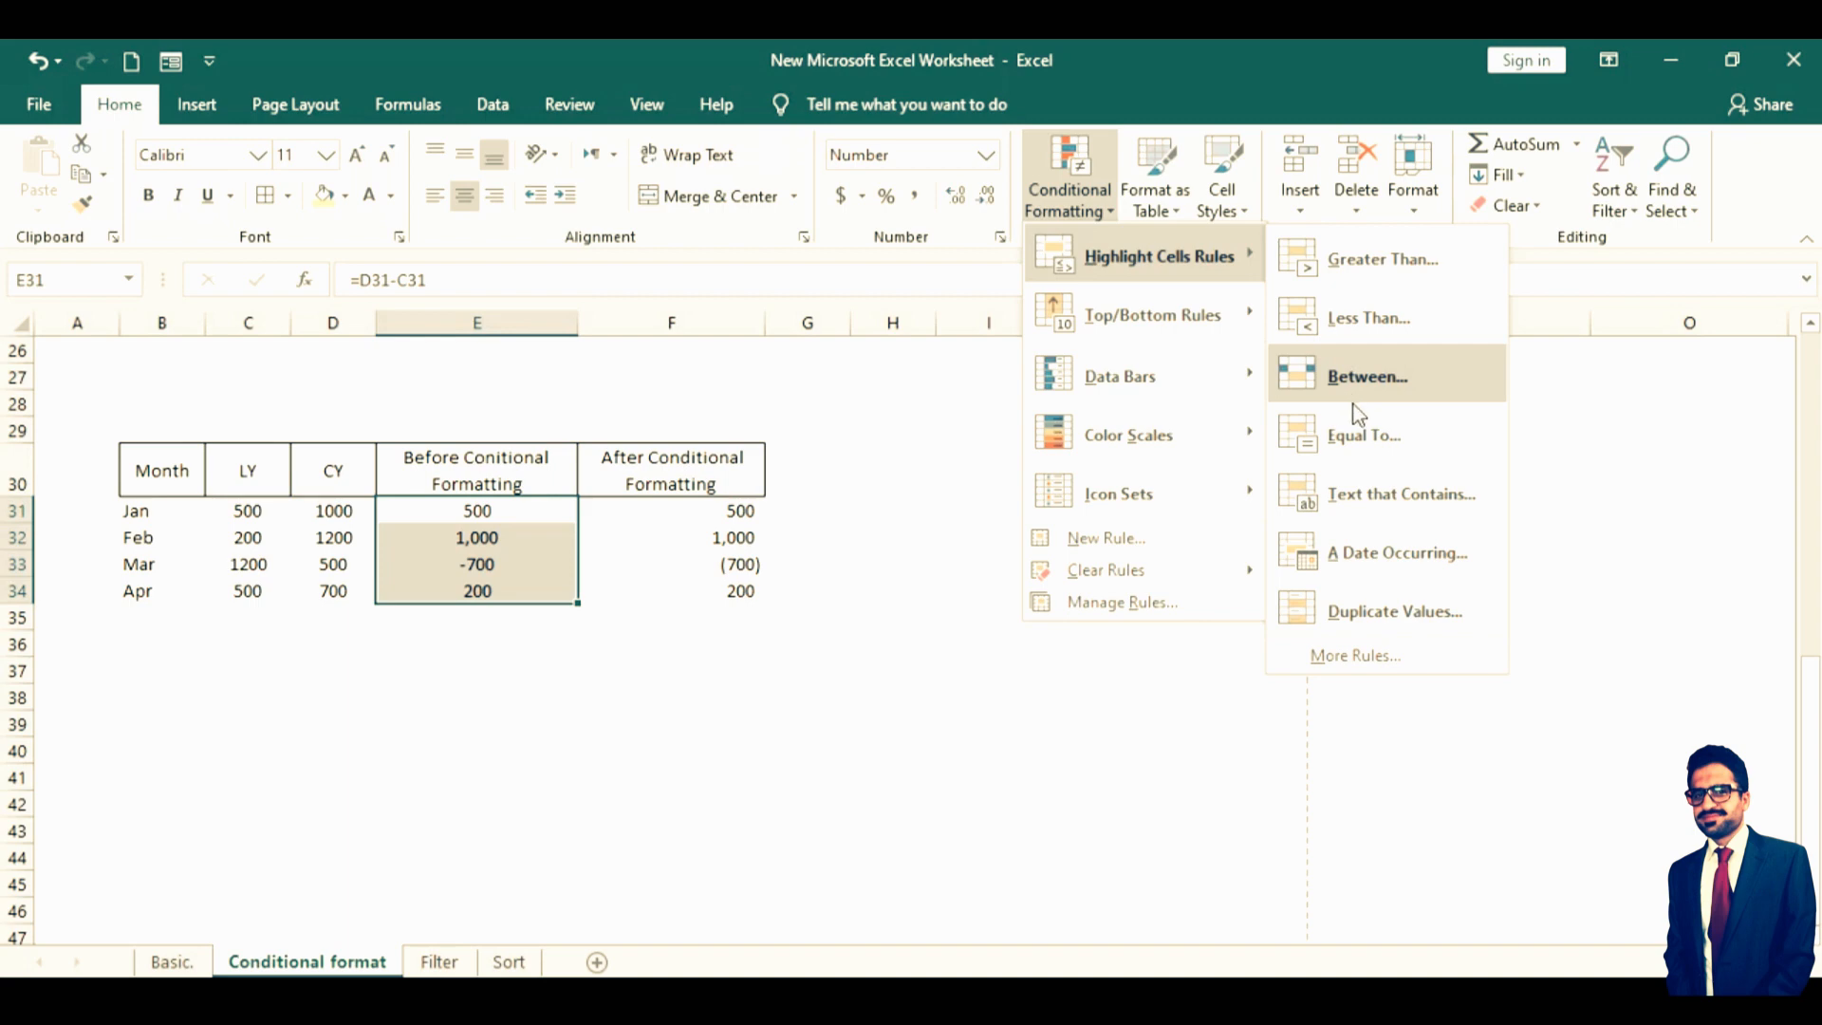
left_click(905, 445)
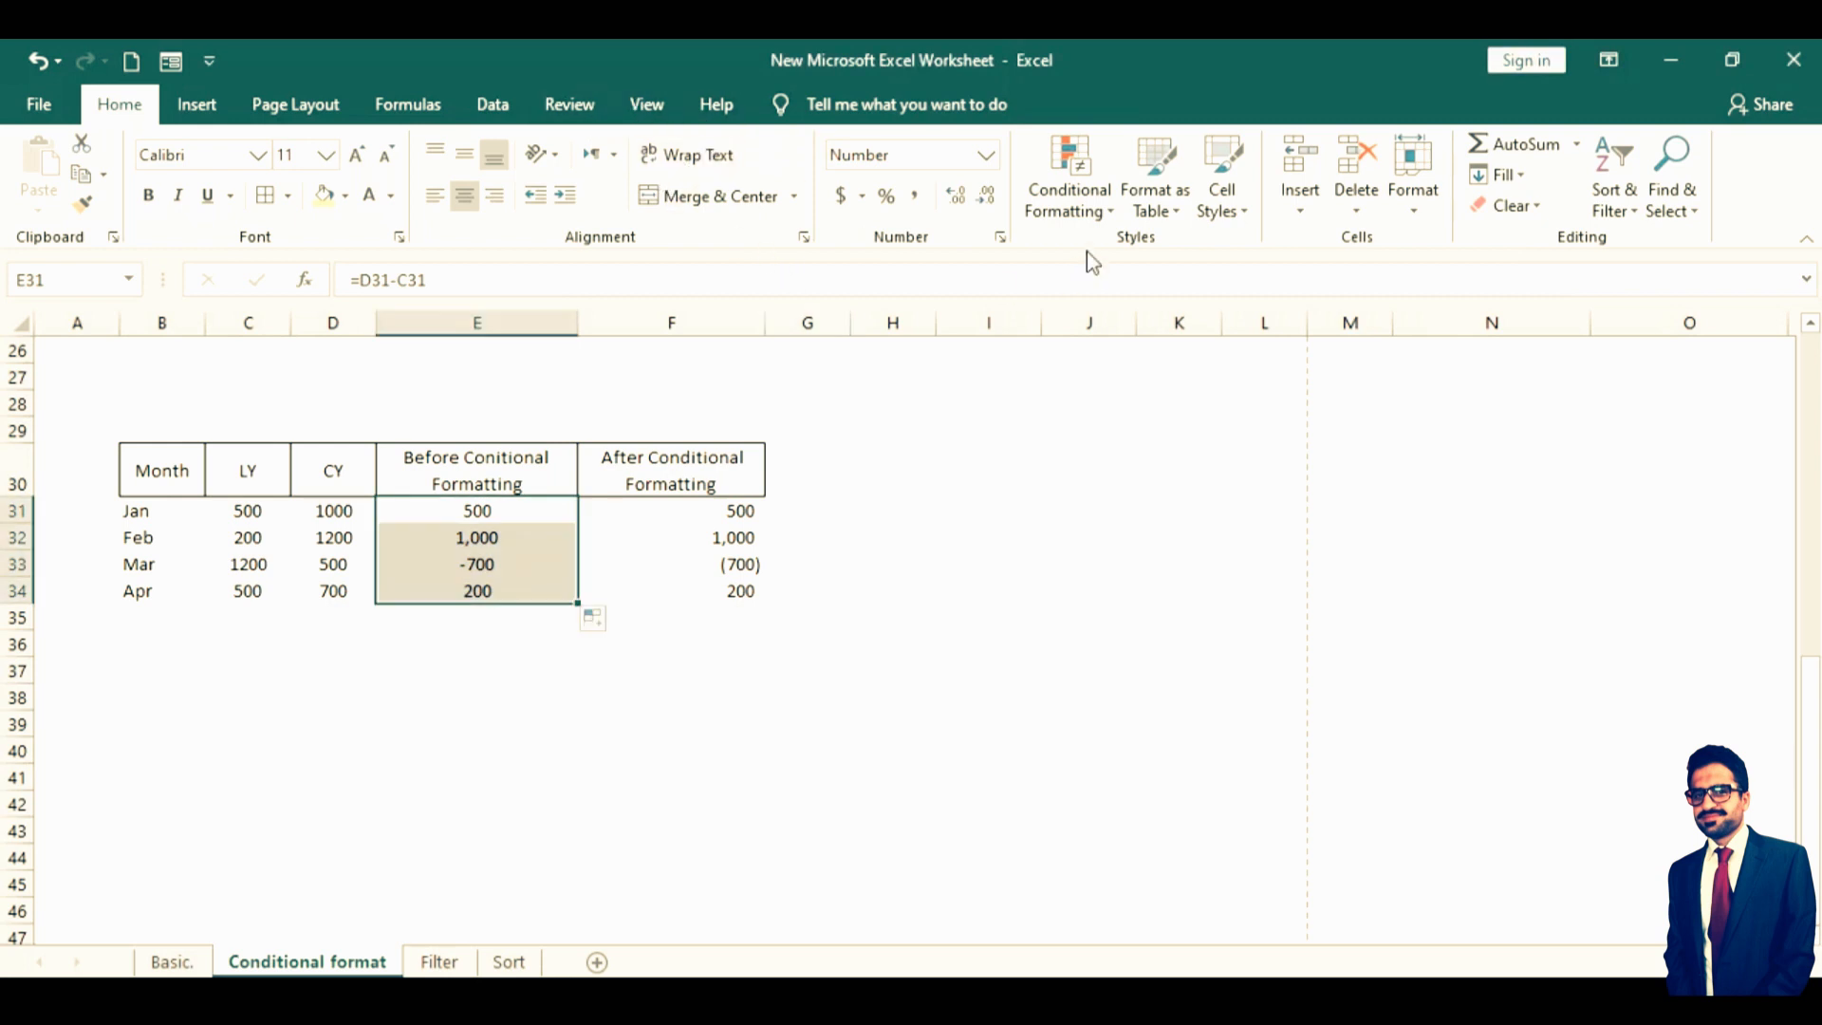
left_click(1081, 214)
mouse_move(1148, 317)
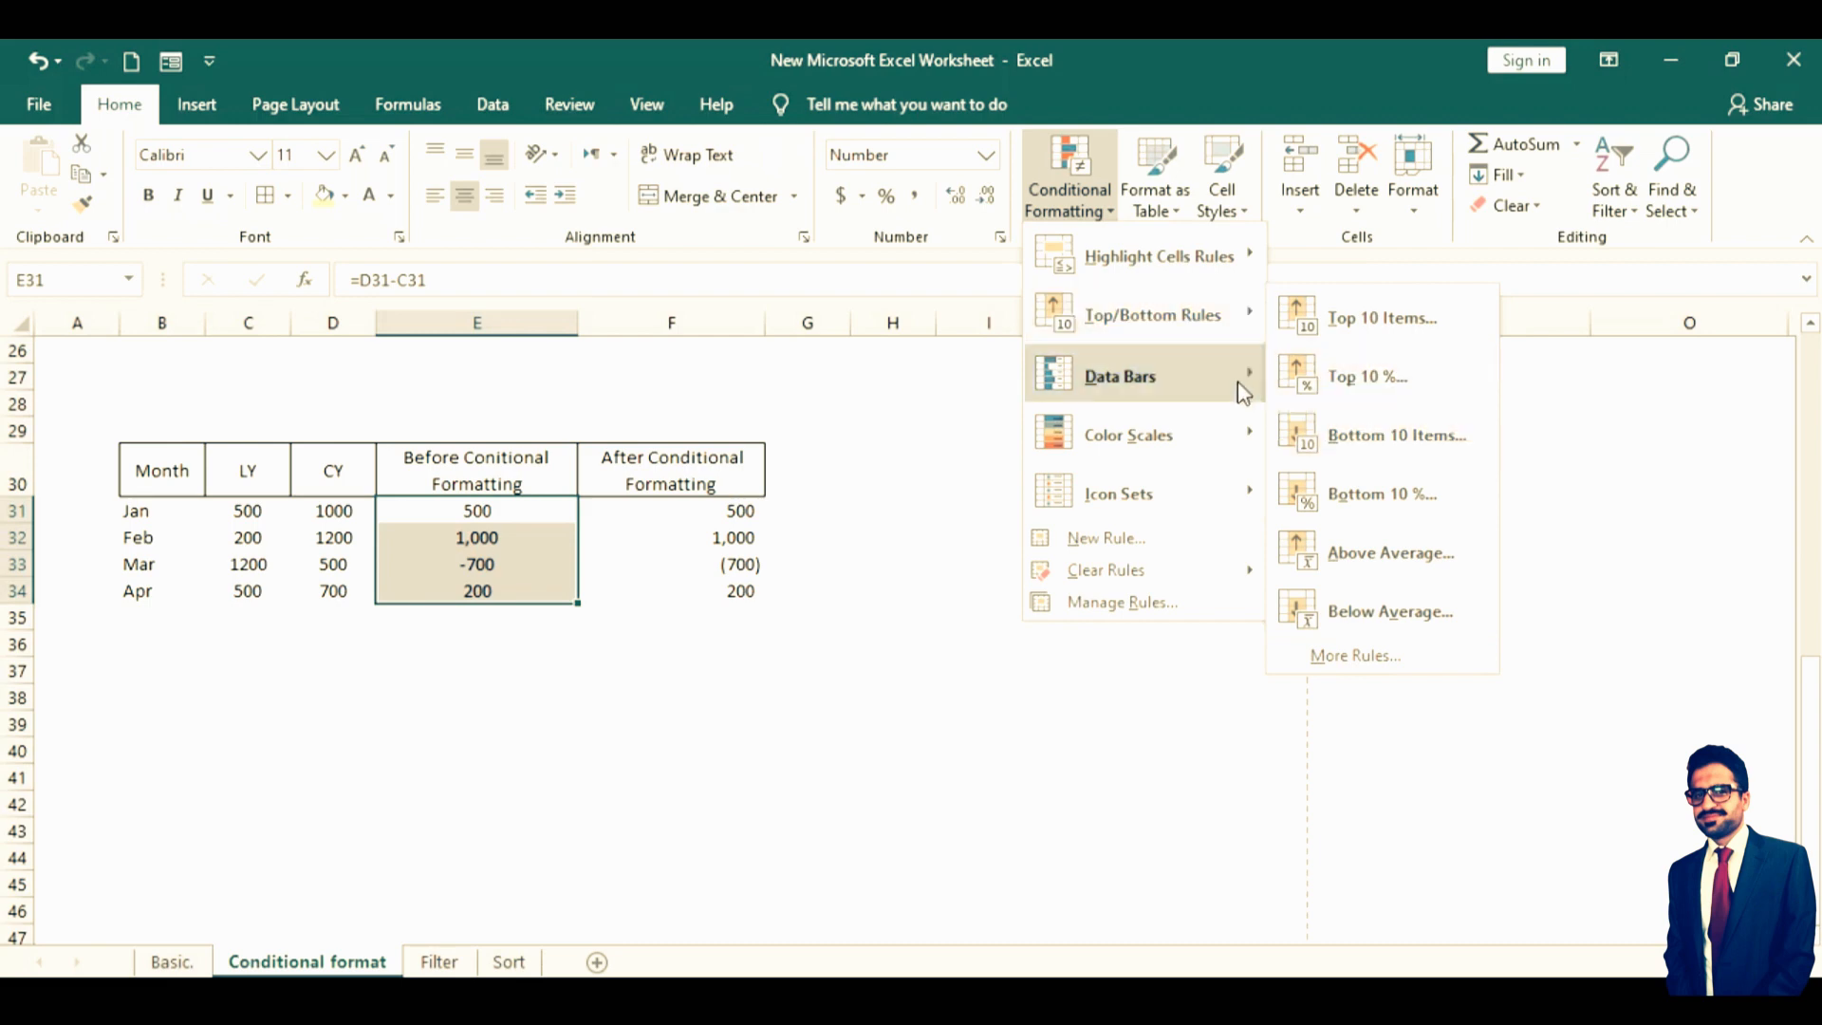
mouse_move(1208, 395)
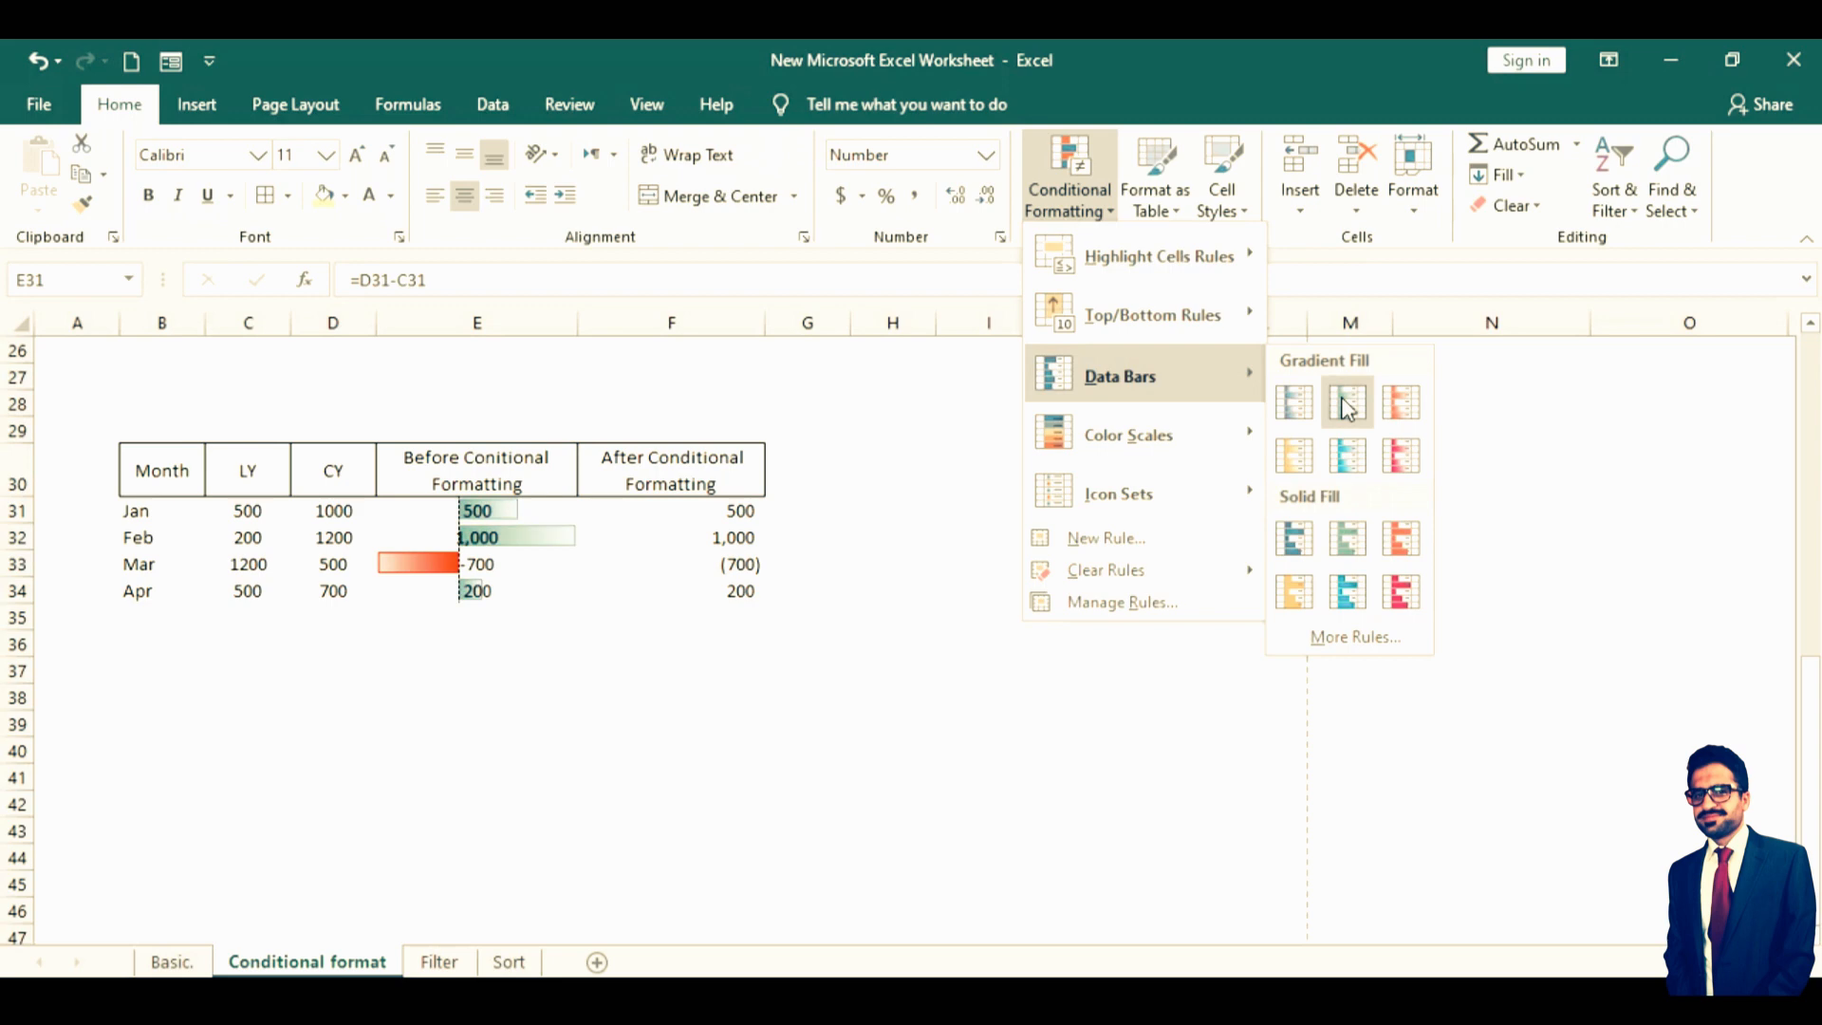
left_click(1353, 635)
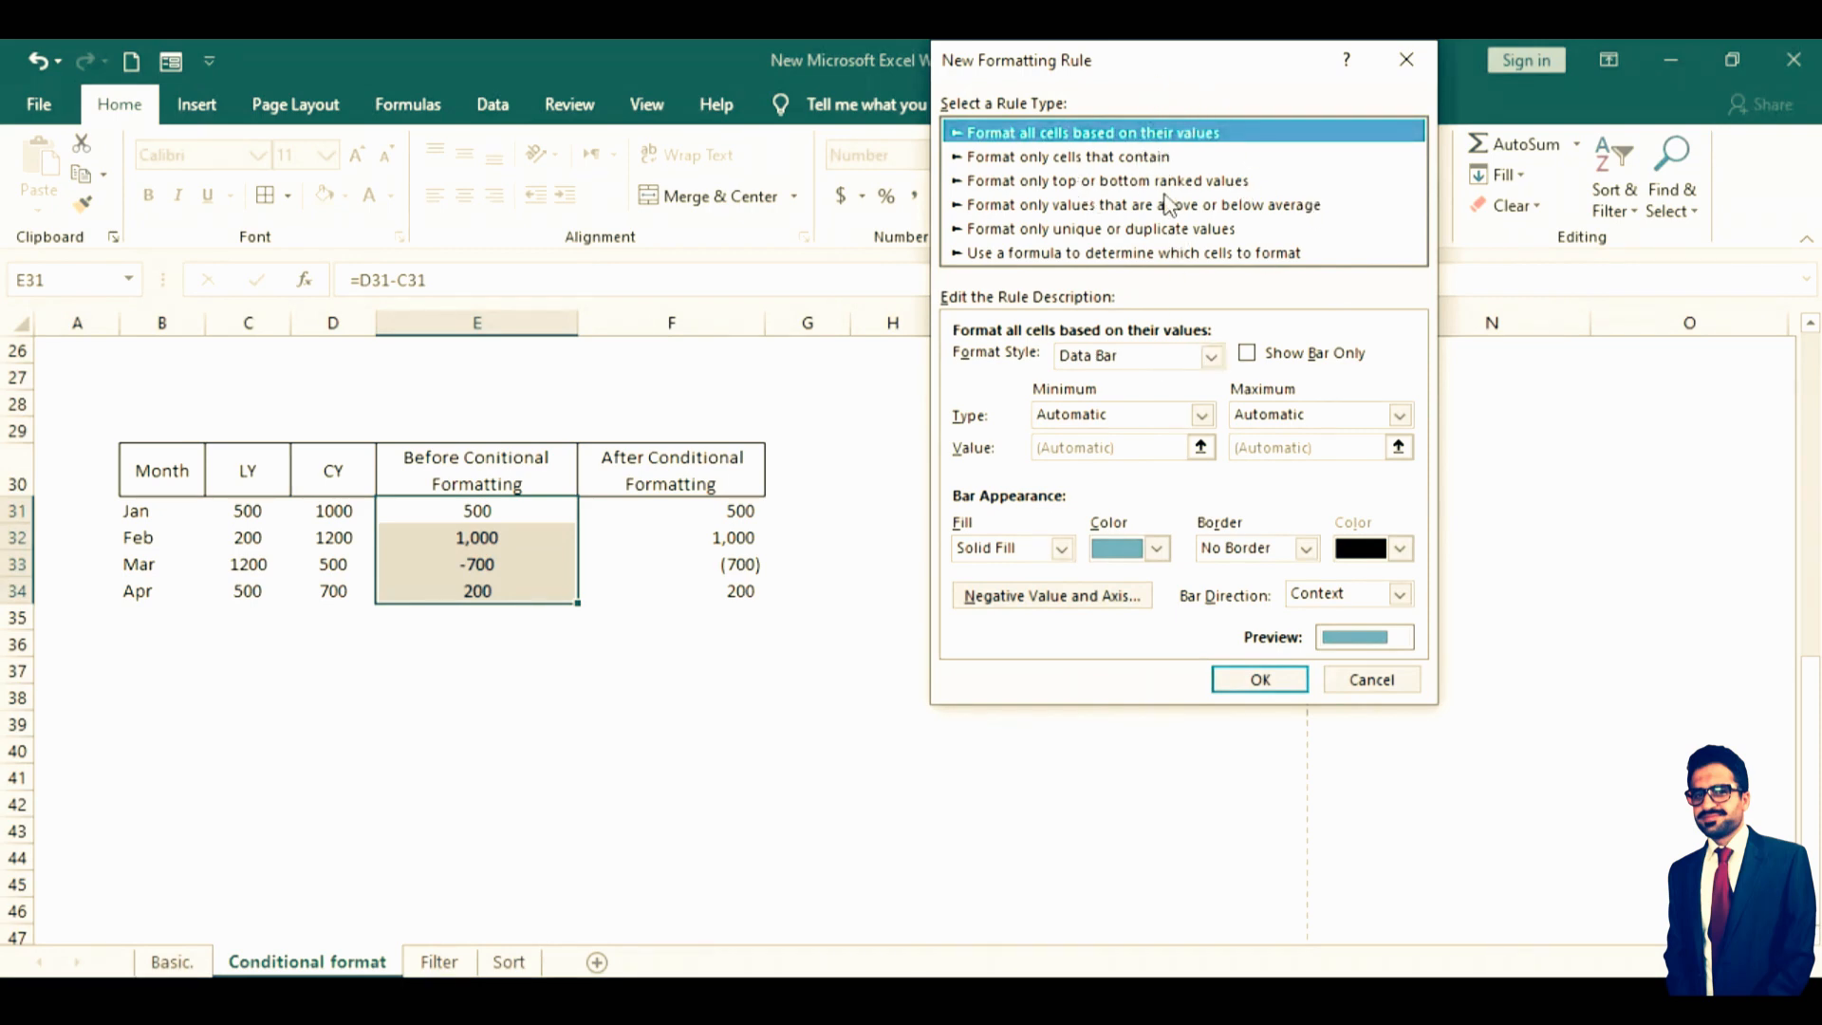
left_click(1402, 69)
Preview the data bars and apply the green-white-red colour scale to E31:E34
left_click(1041, 207)
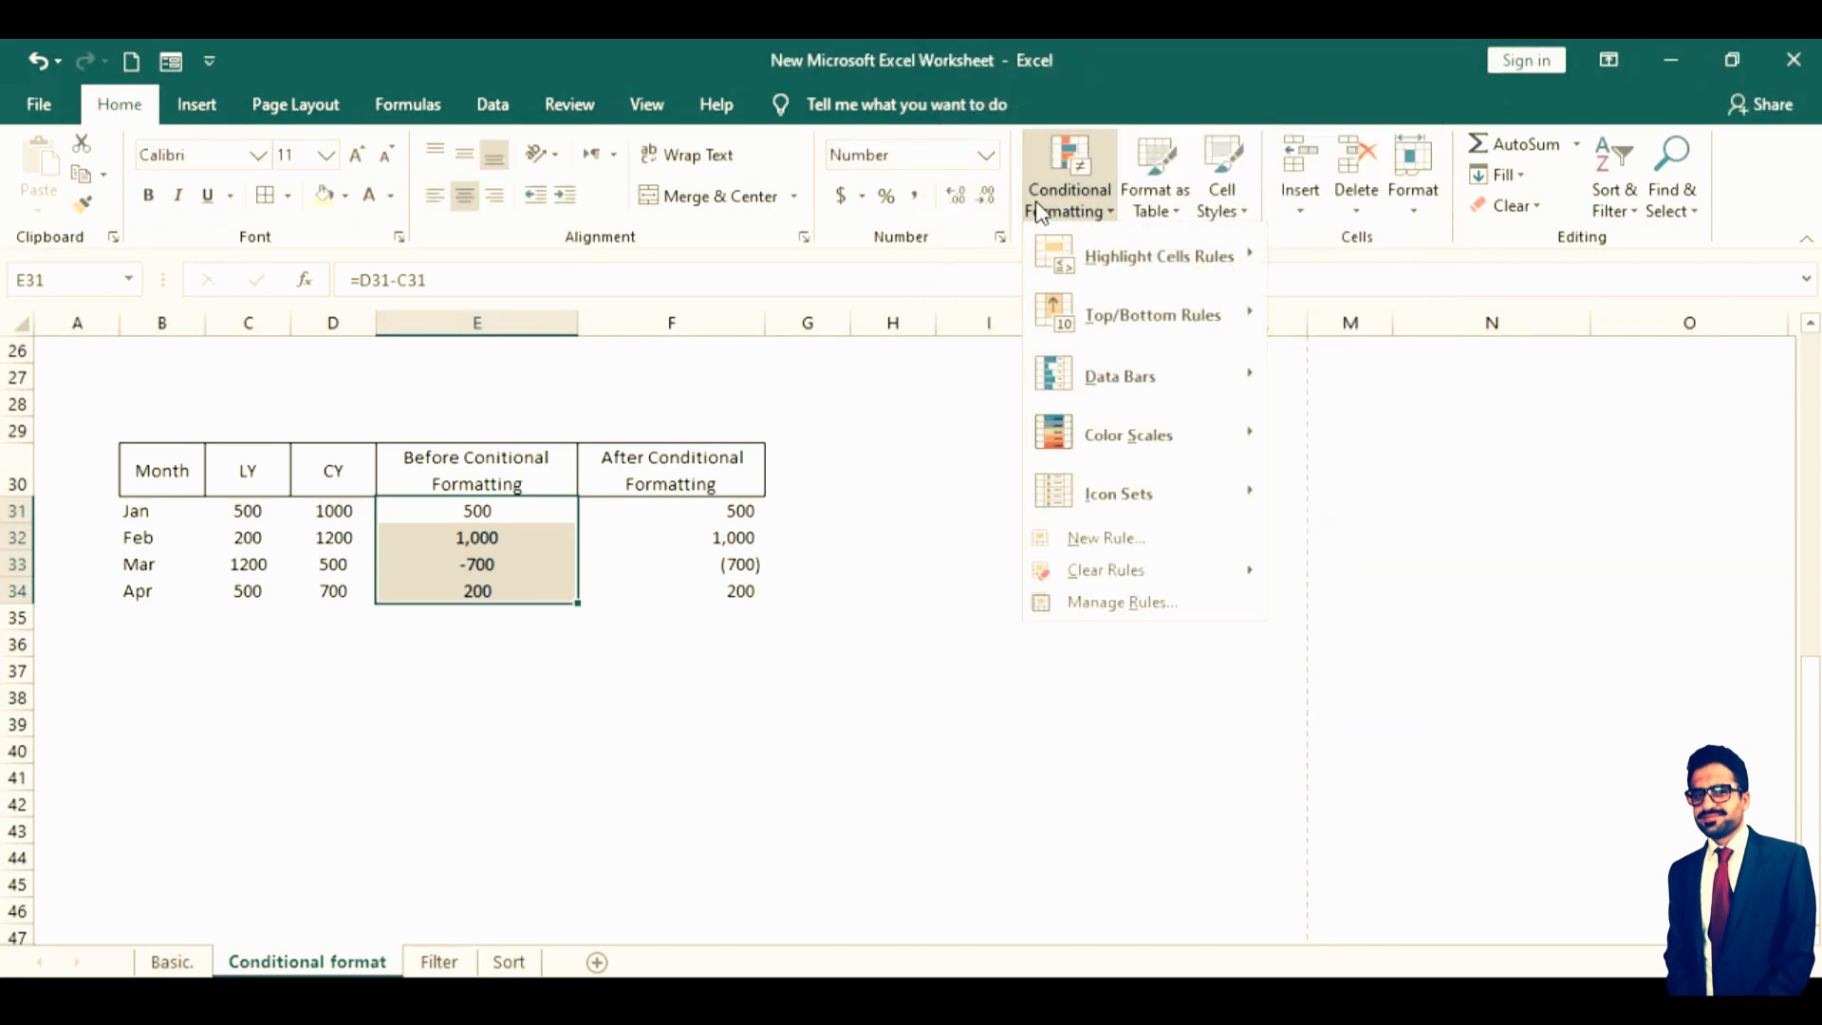
mouse_move(1146, 387)
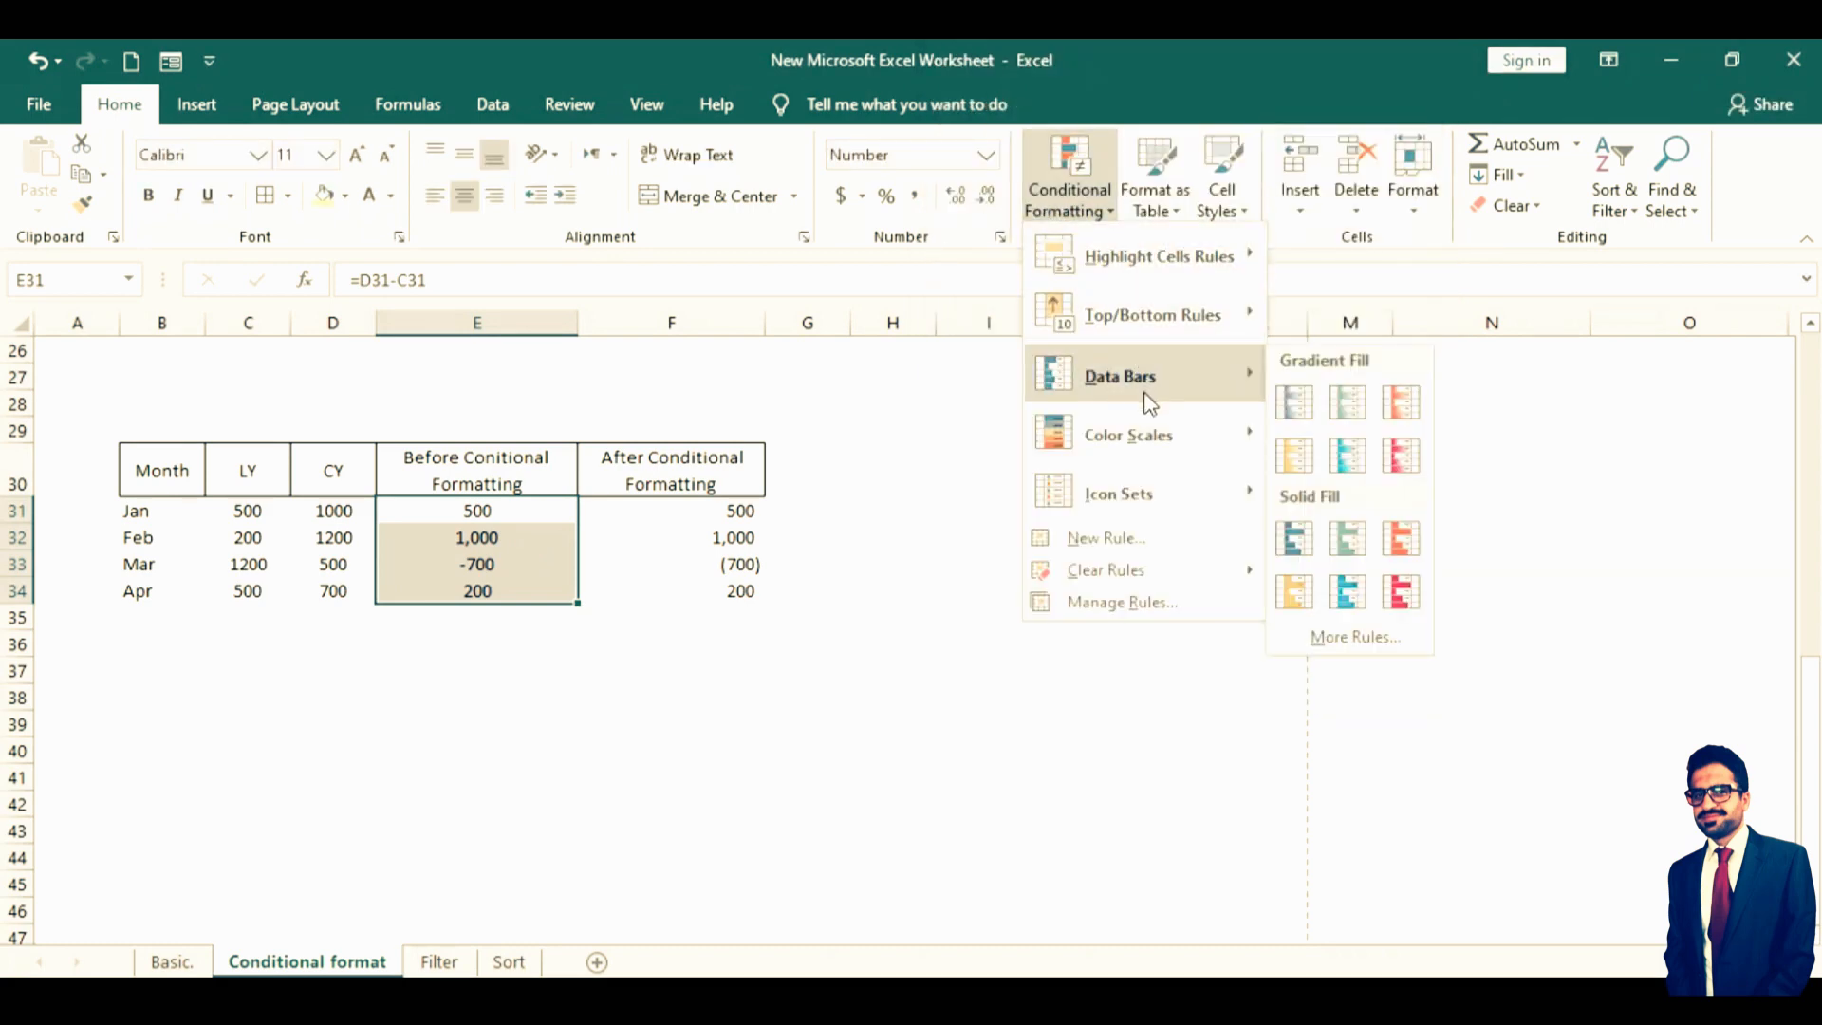
mouse_move(1152, 450)
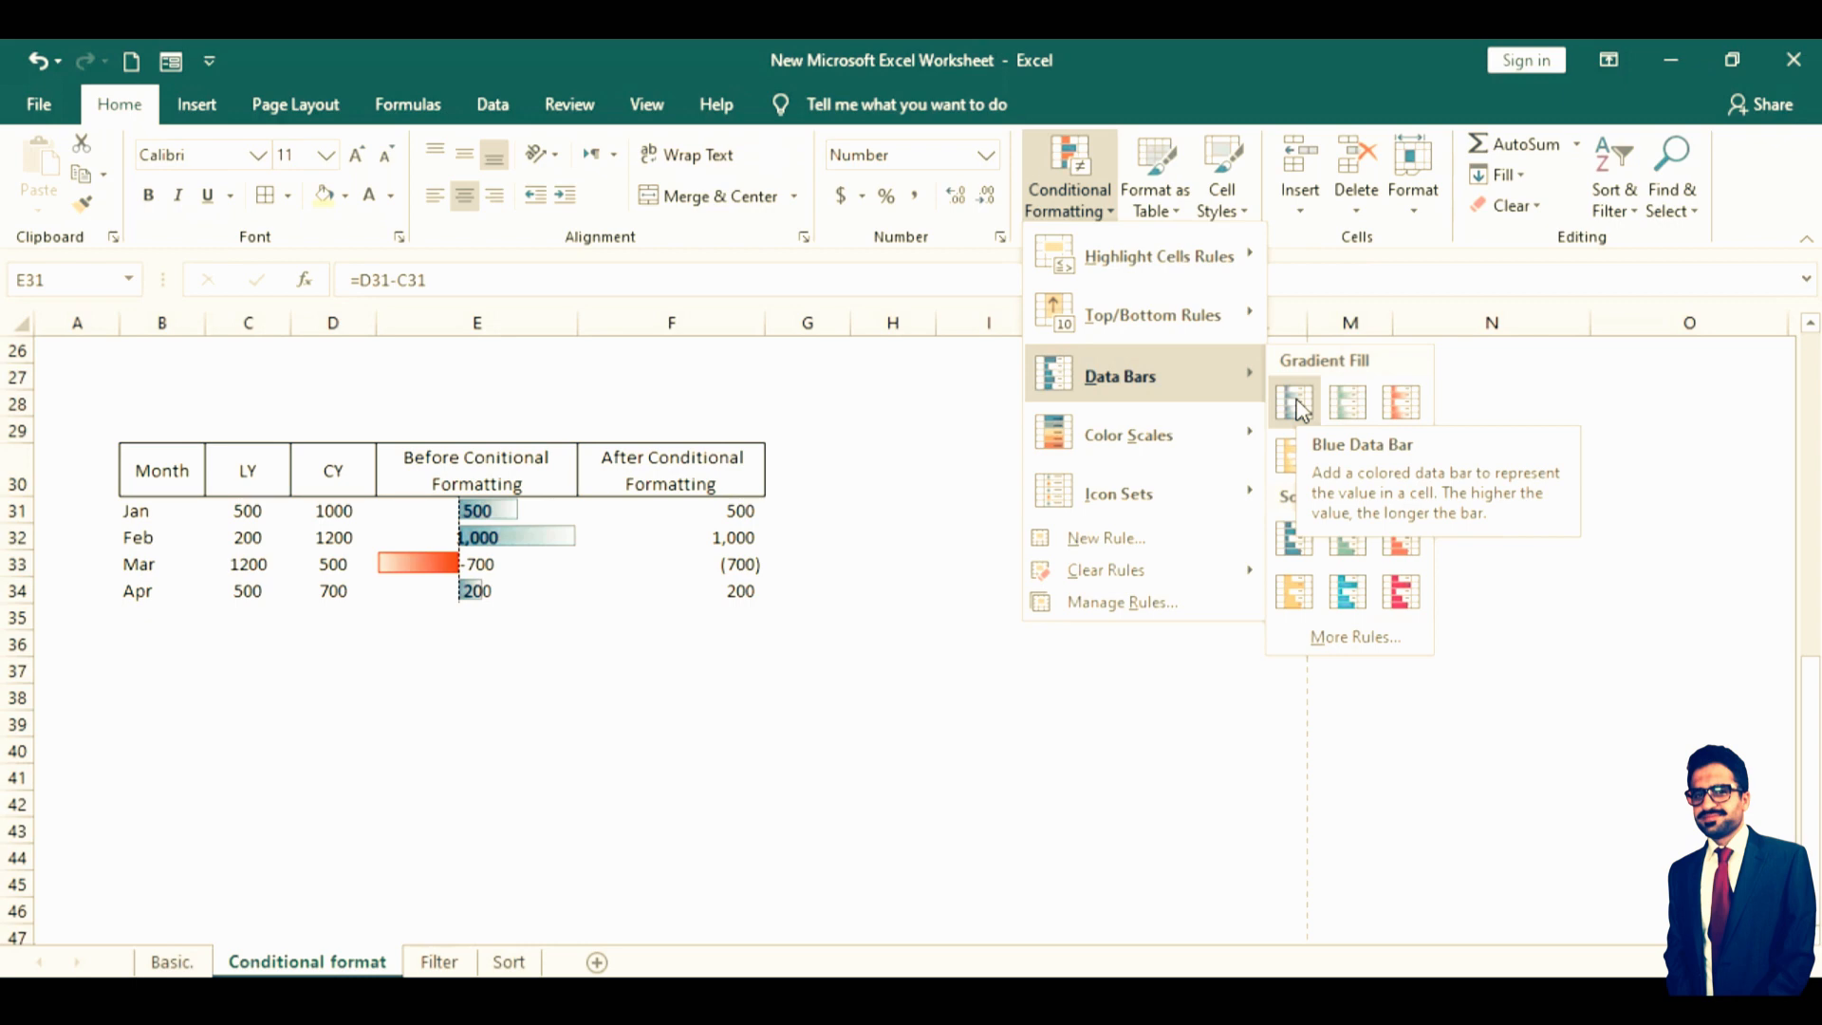
mouse_move(1218, 442)
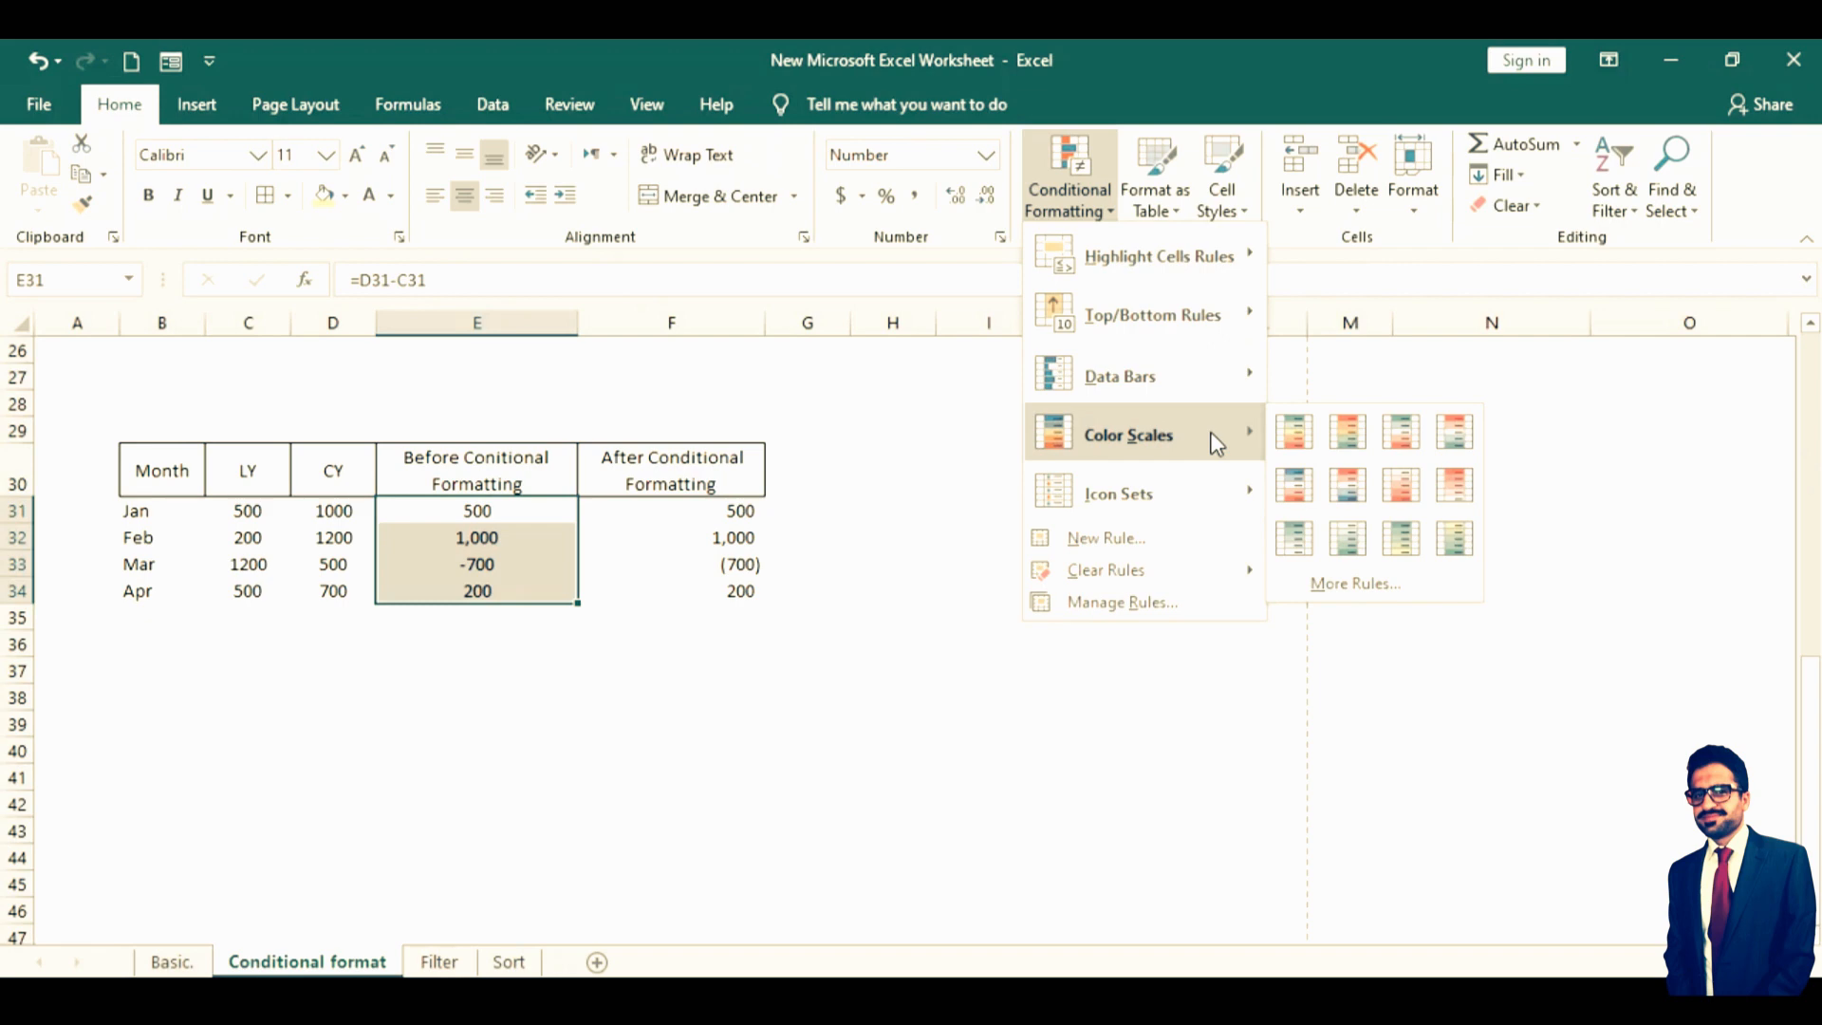
left_click(1403, 433)
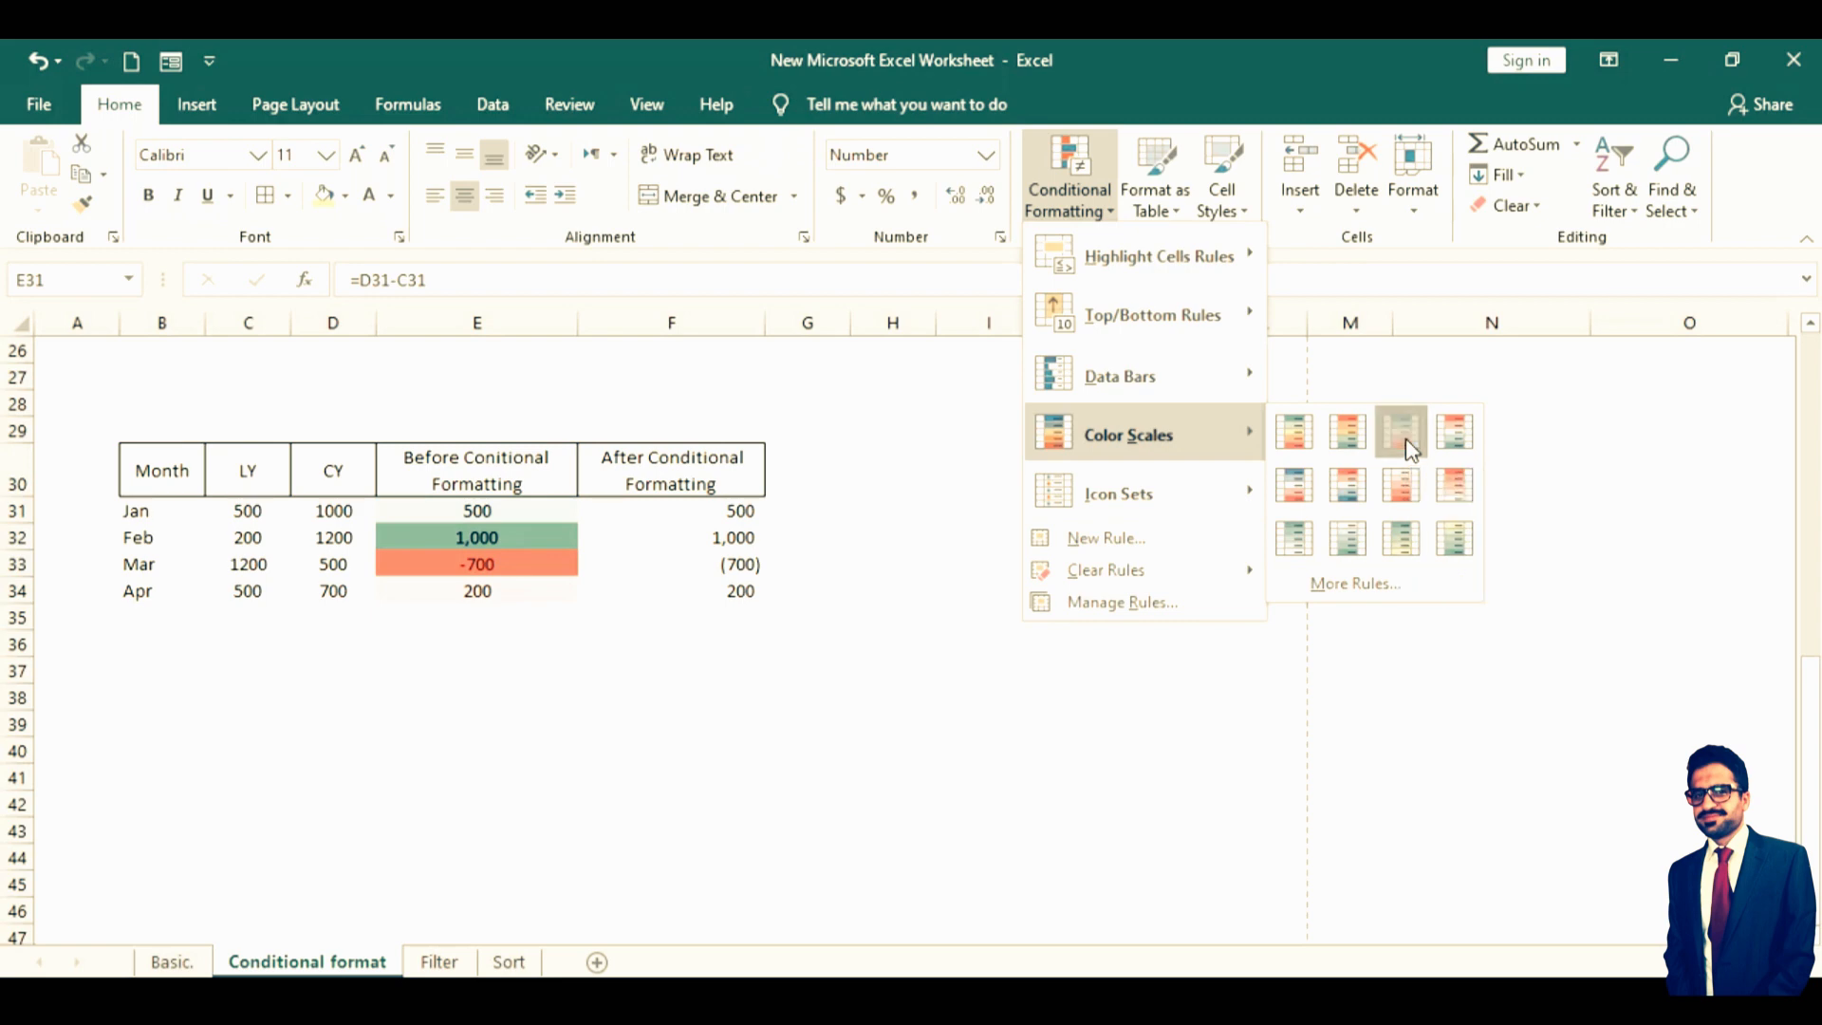
Examine the format style choices for a custom colour scale rule on E31:E34 and leave without creating one
left_click(1070, 204)
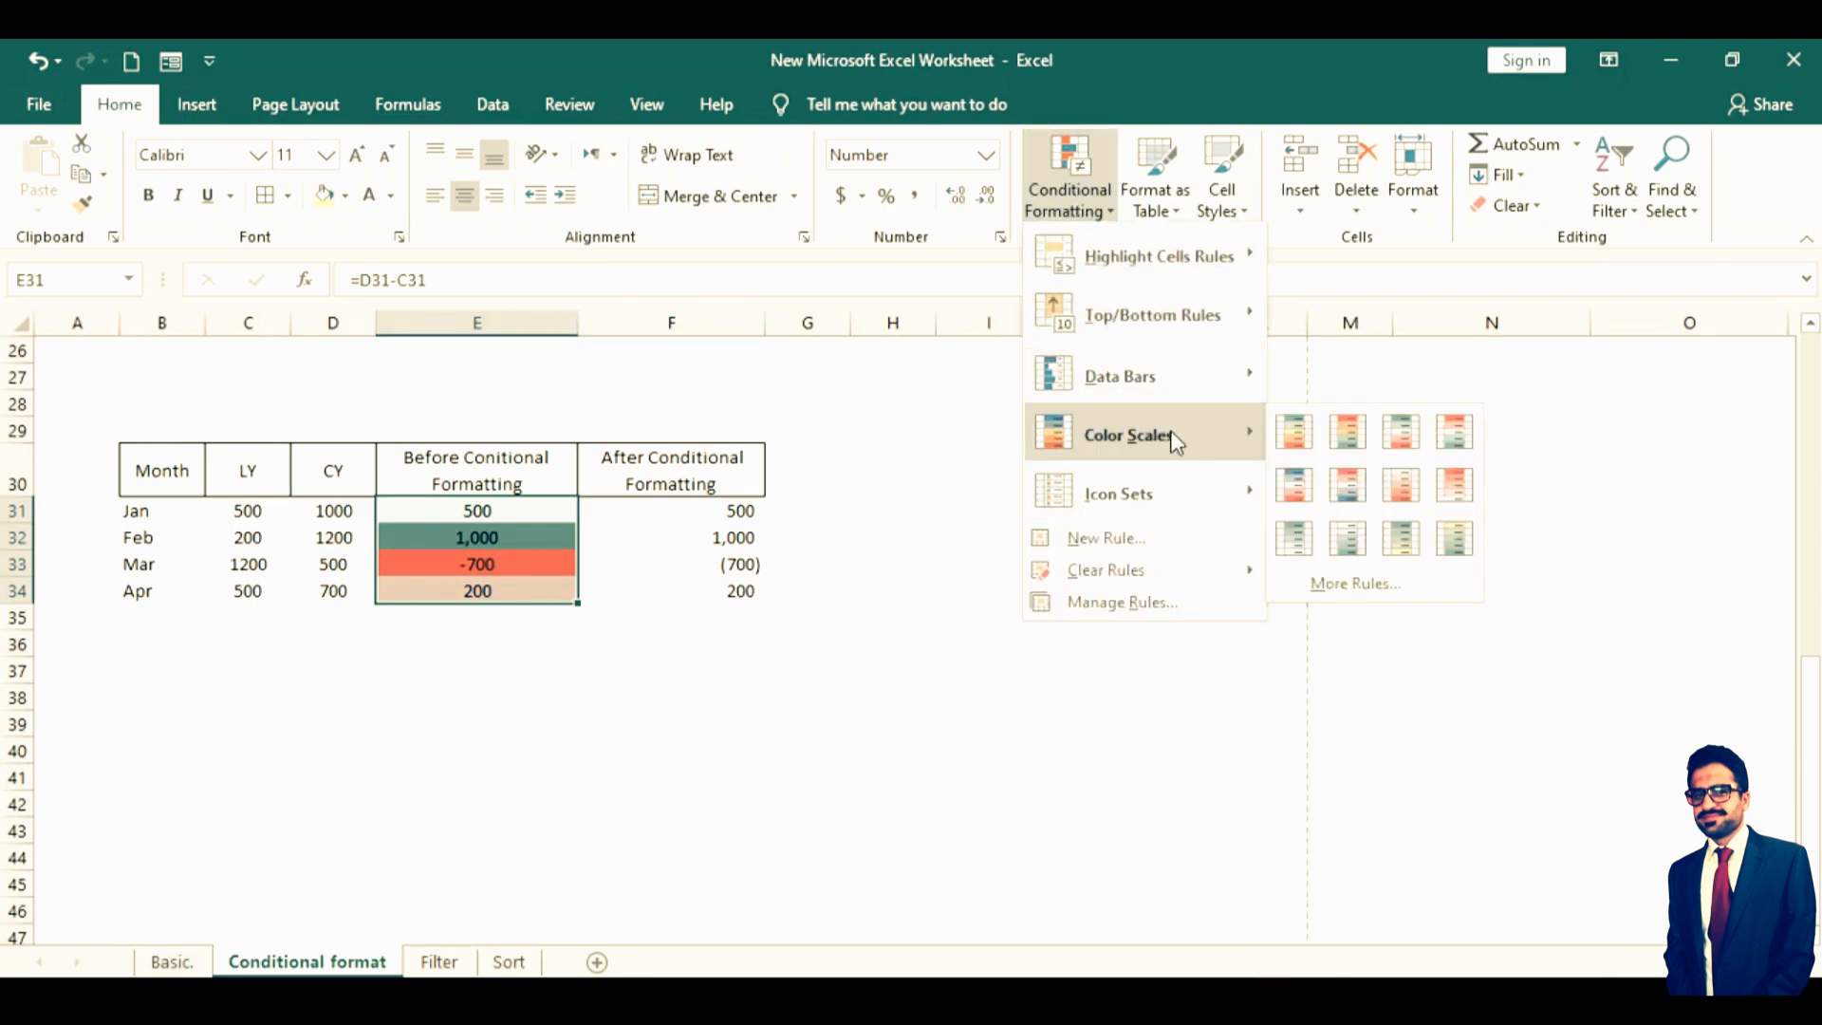
left_click(1353, 597)
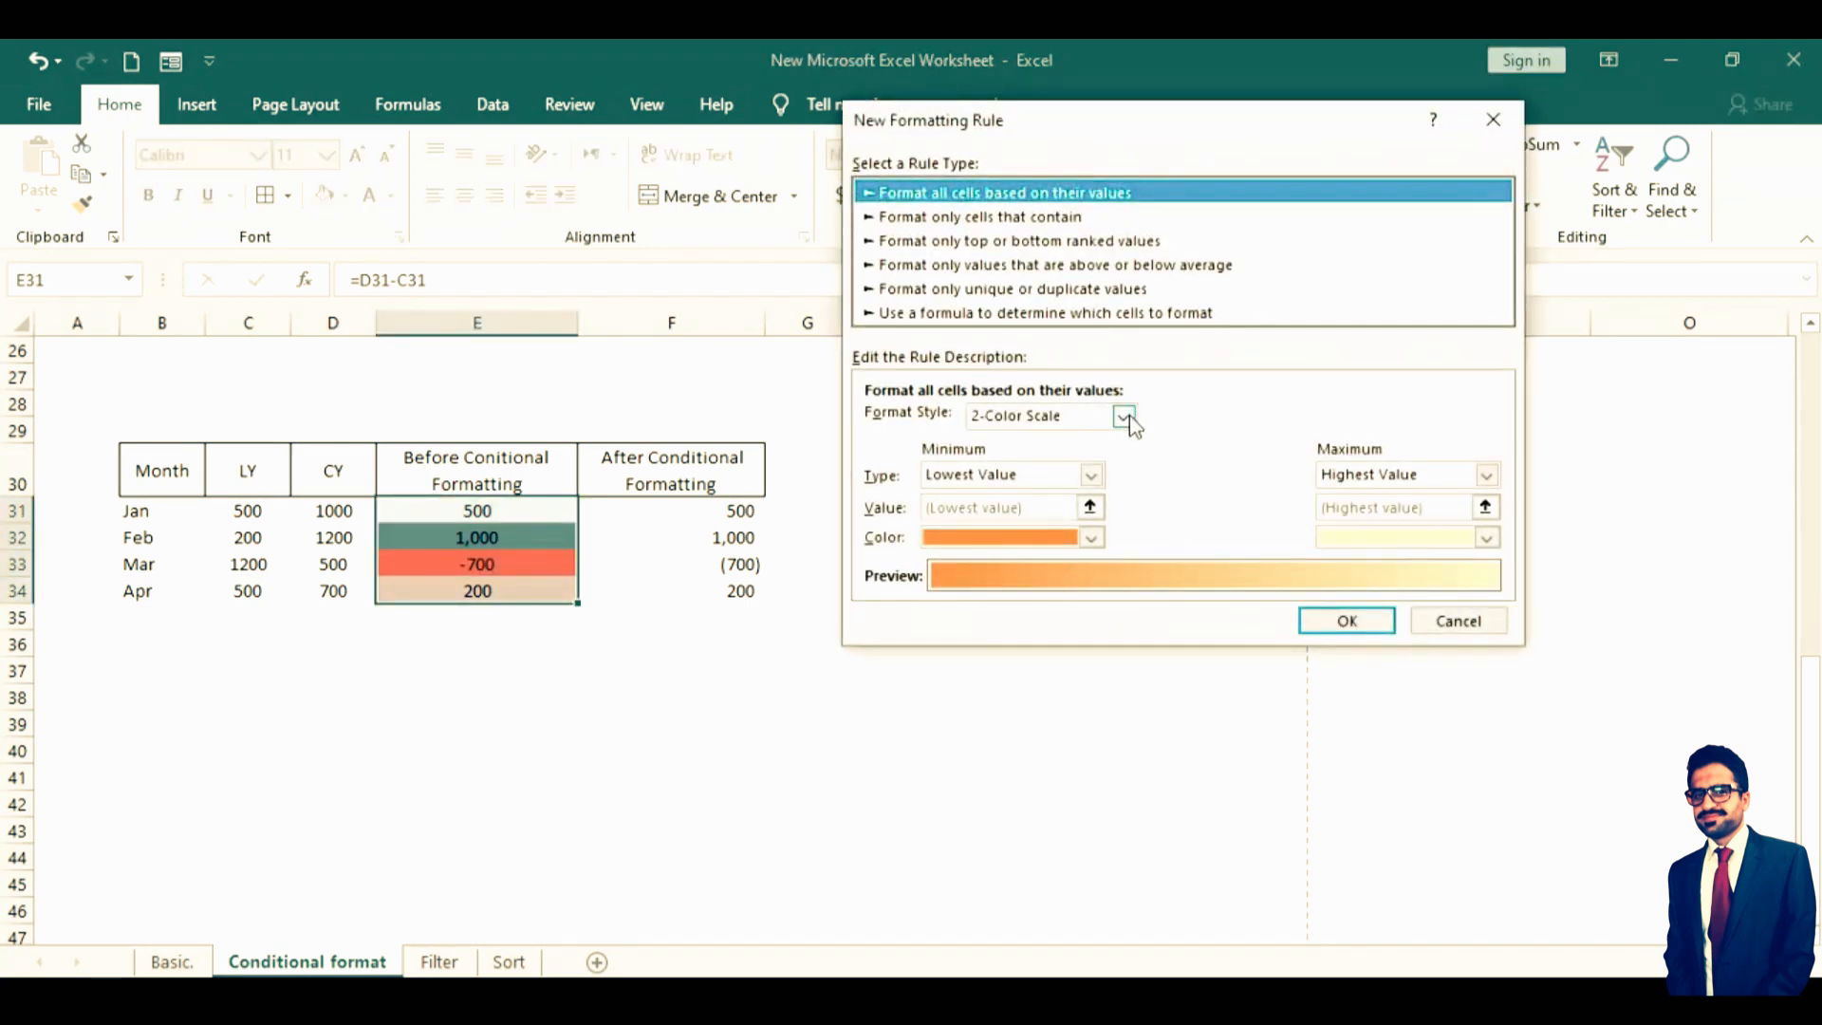
left_click(1127, 417)
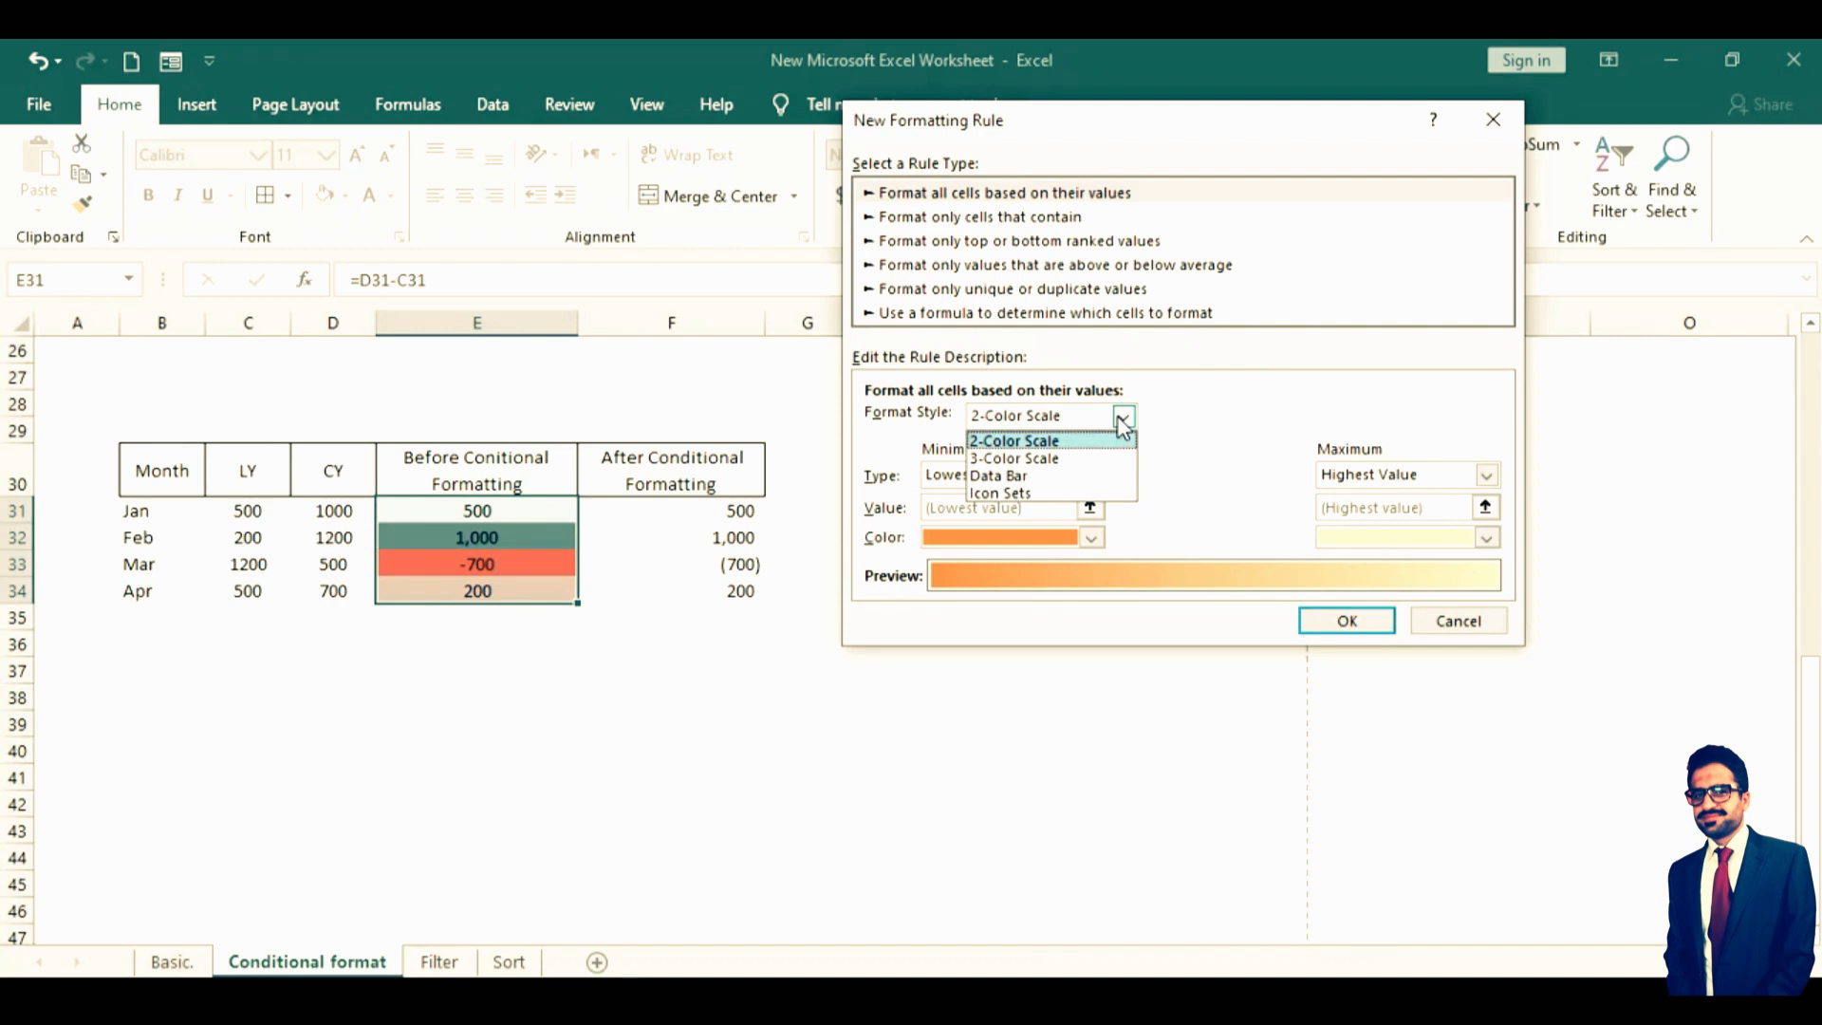
left_click(1198, 430)
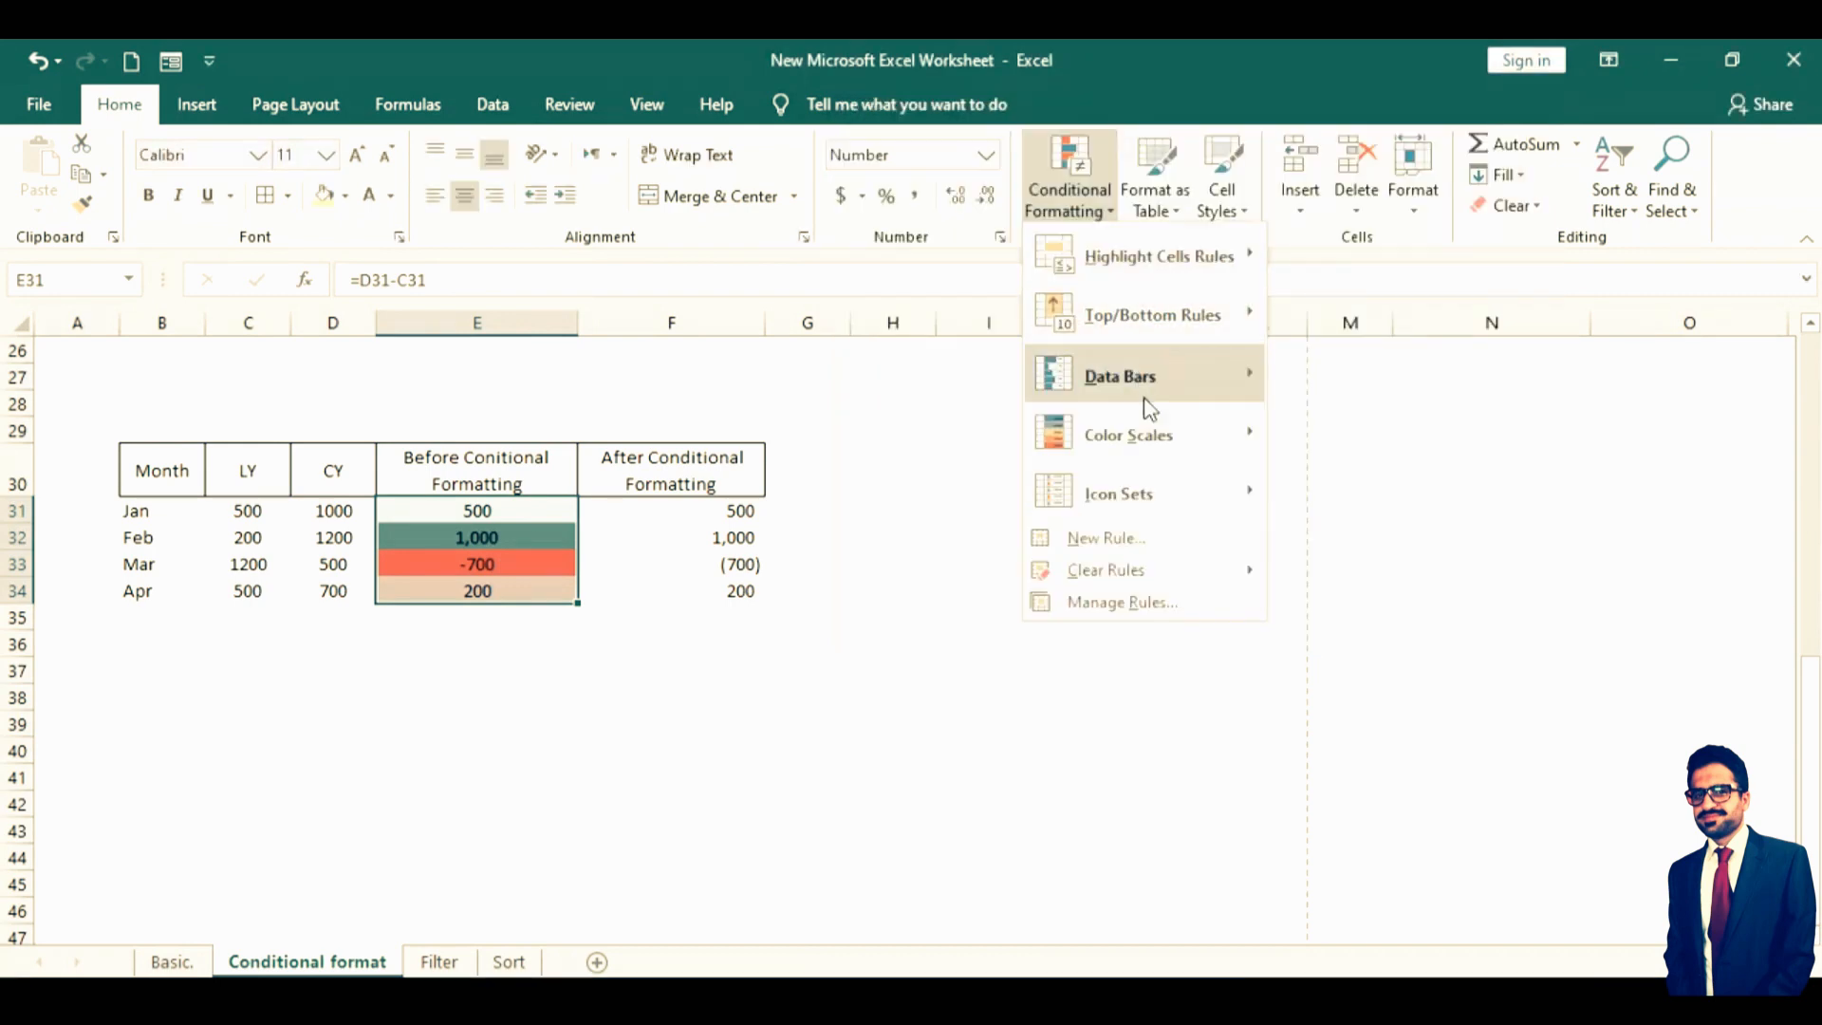
Apply the coloured three-arrow directional icon set to E31:E34 on top of the colour scale
mouse_move(1166, 494)
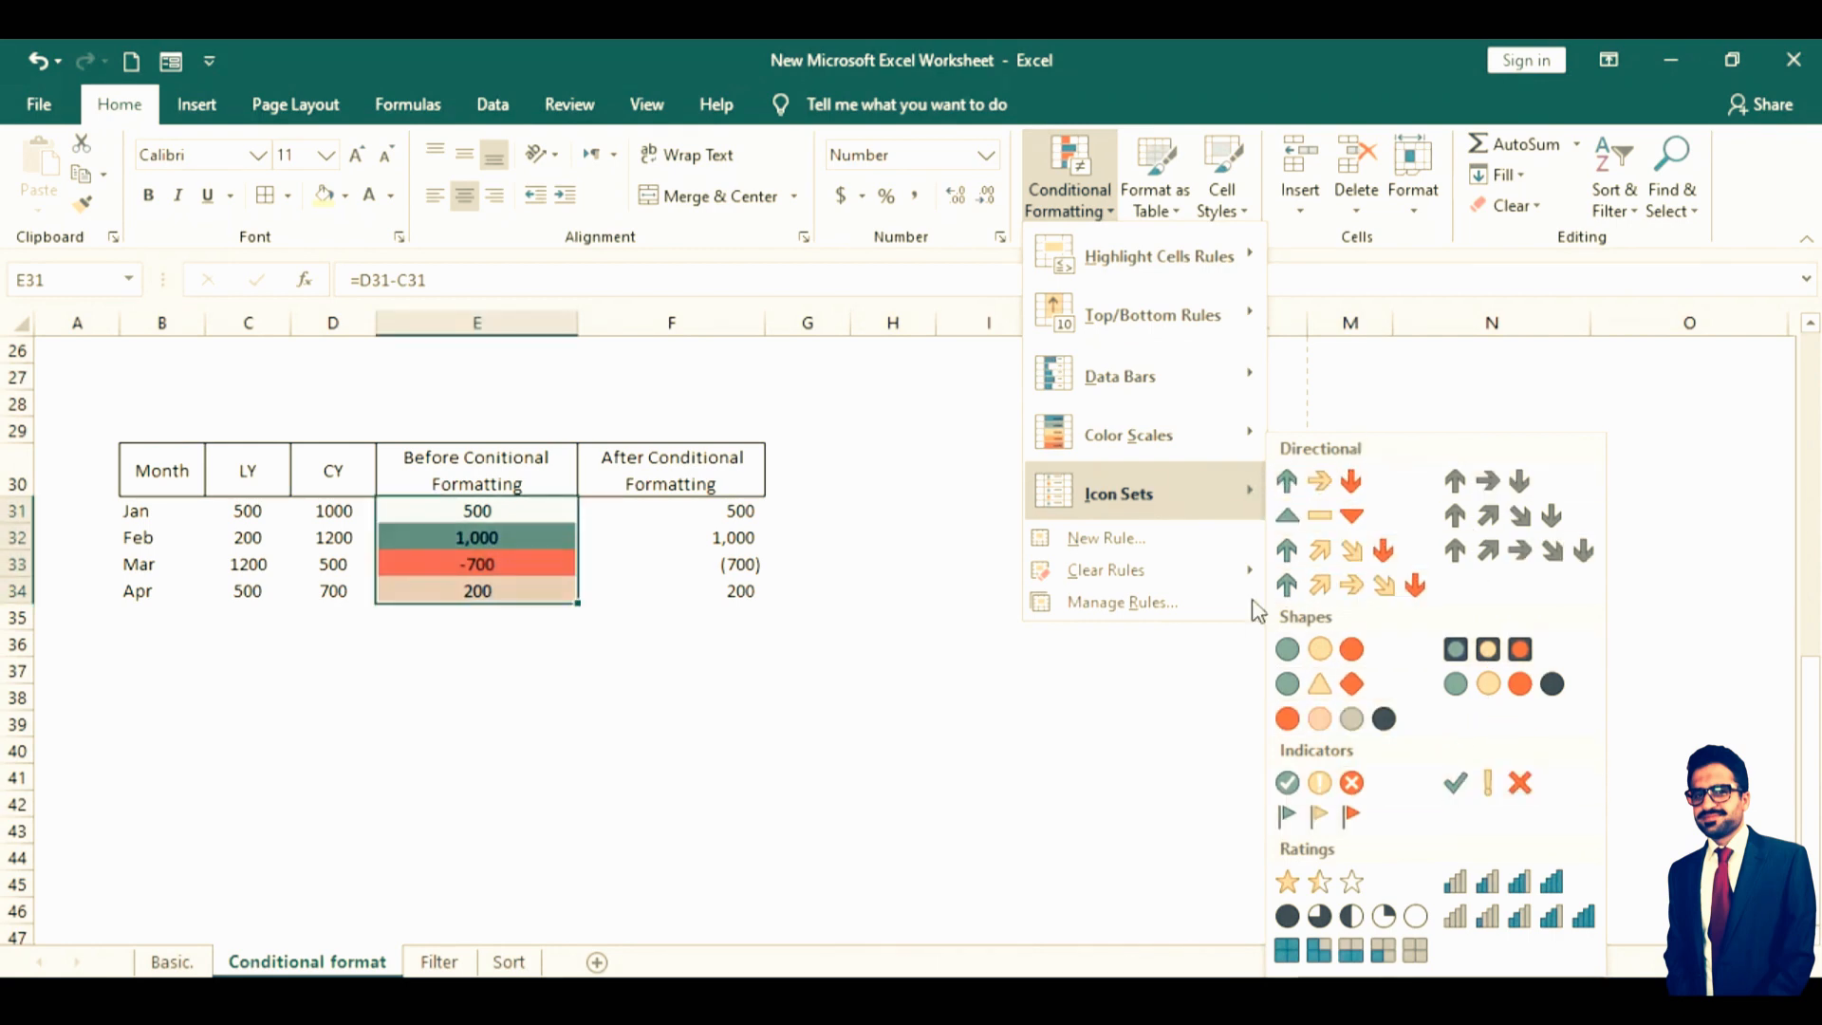
left_click(1325, 492)
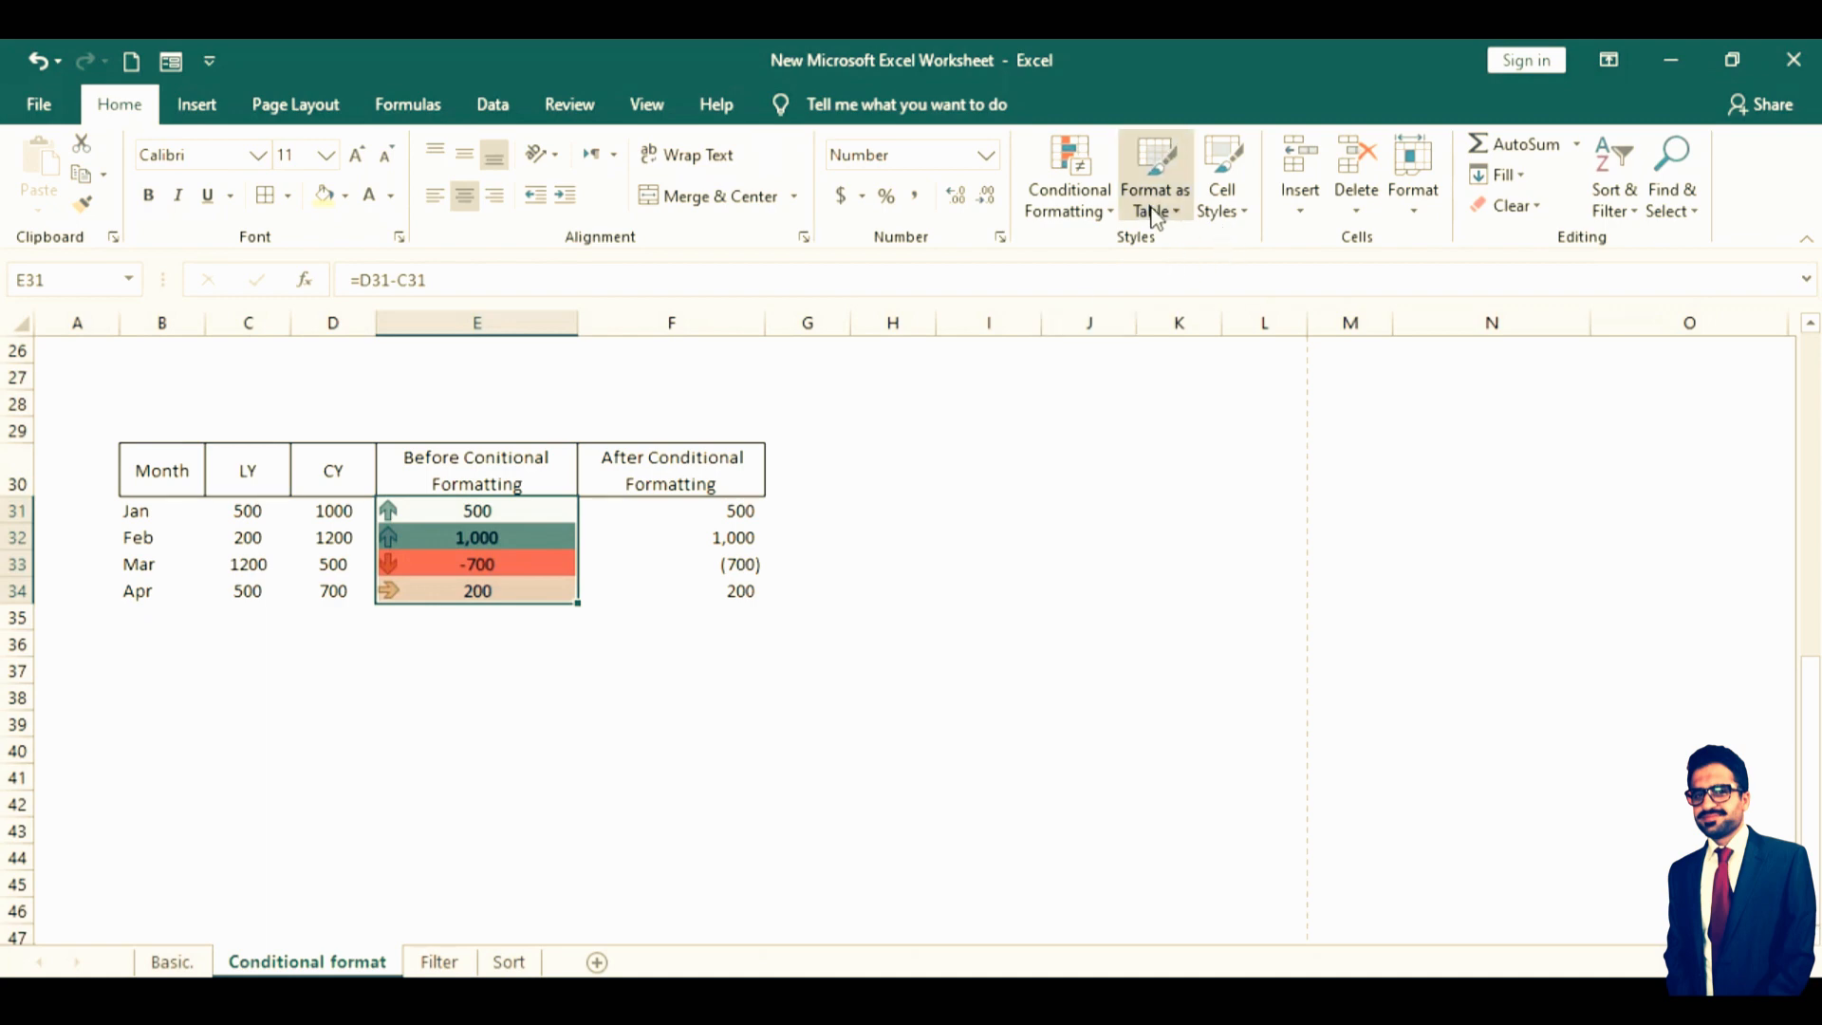
Clear all conditional formatting rules from E31:E34 and apply only the coloured three-arrow directional icon set
left_click(1091, 213)
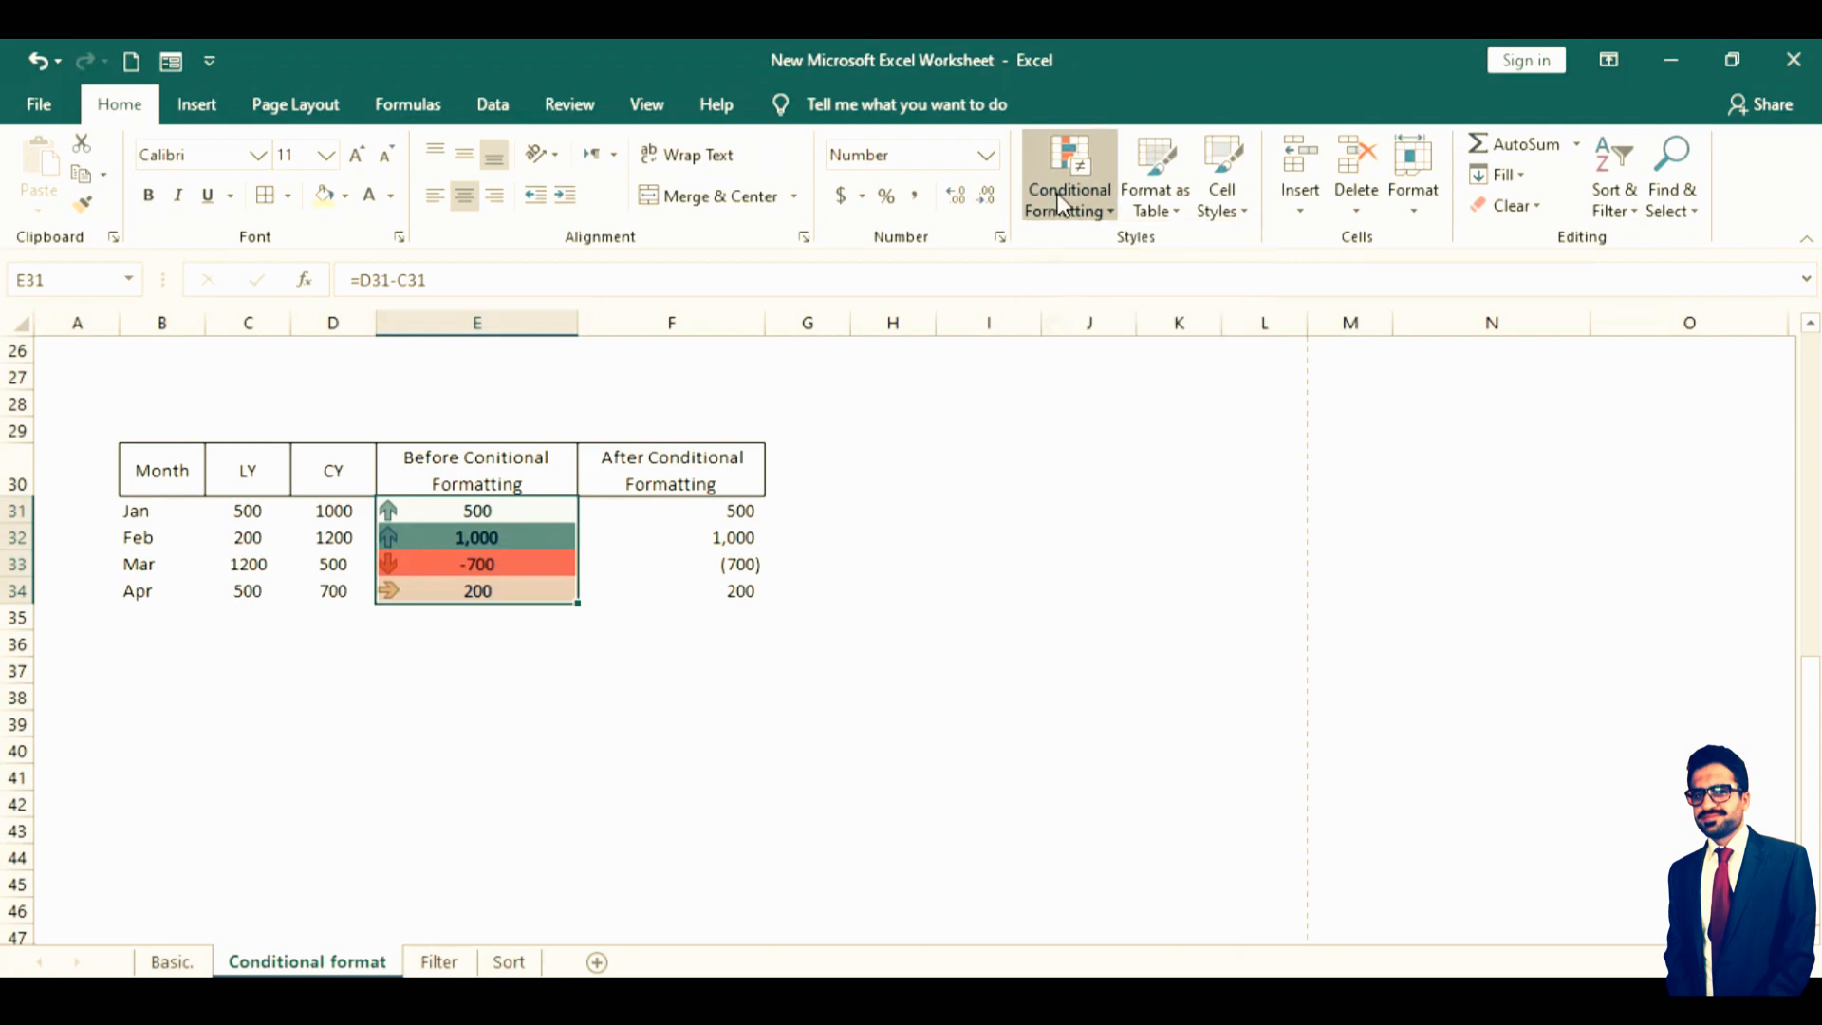
mouse_move(1178, 581)
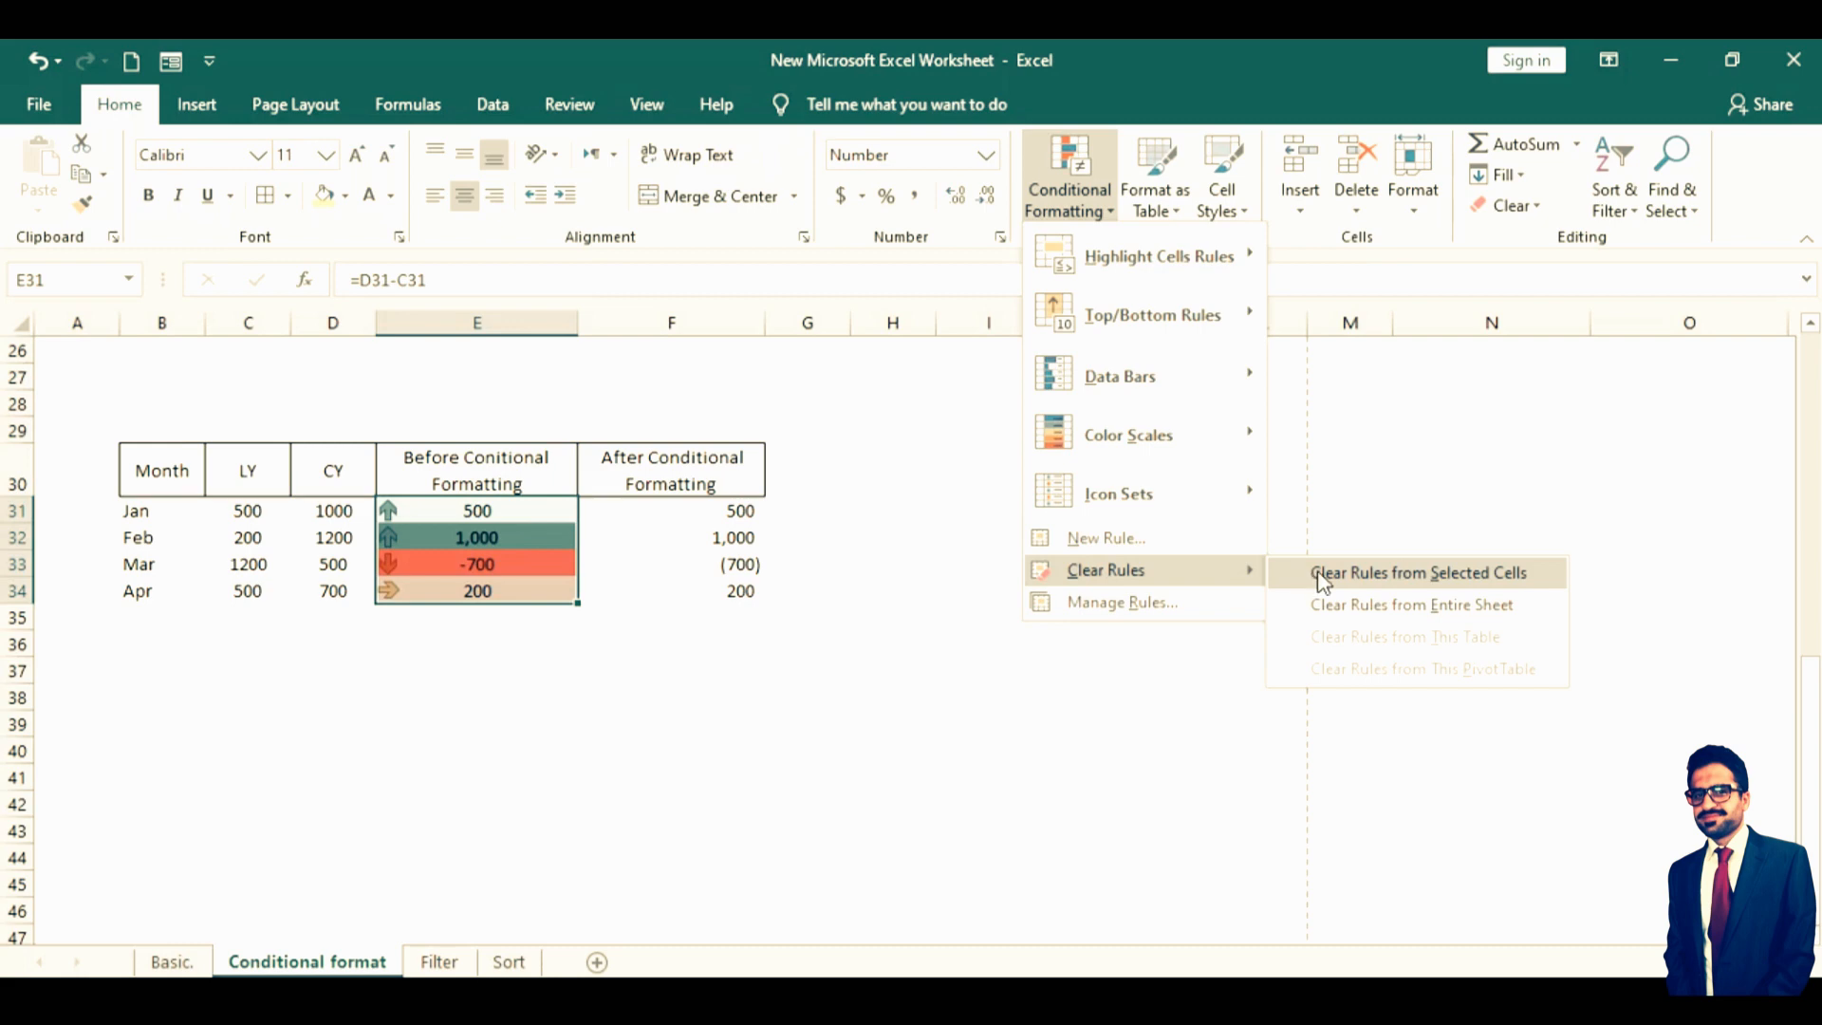
left_click(1447, 581)
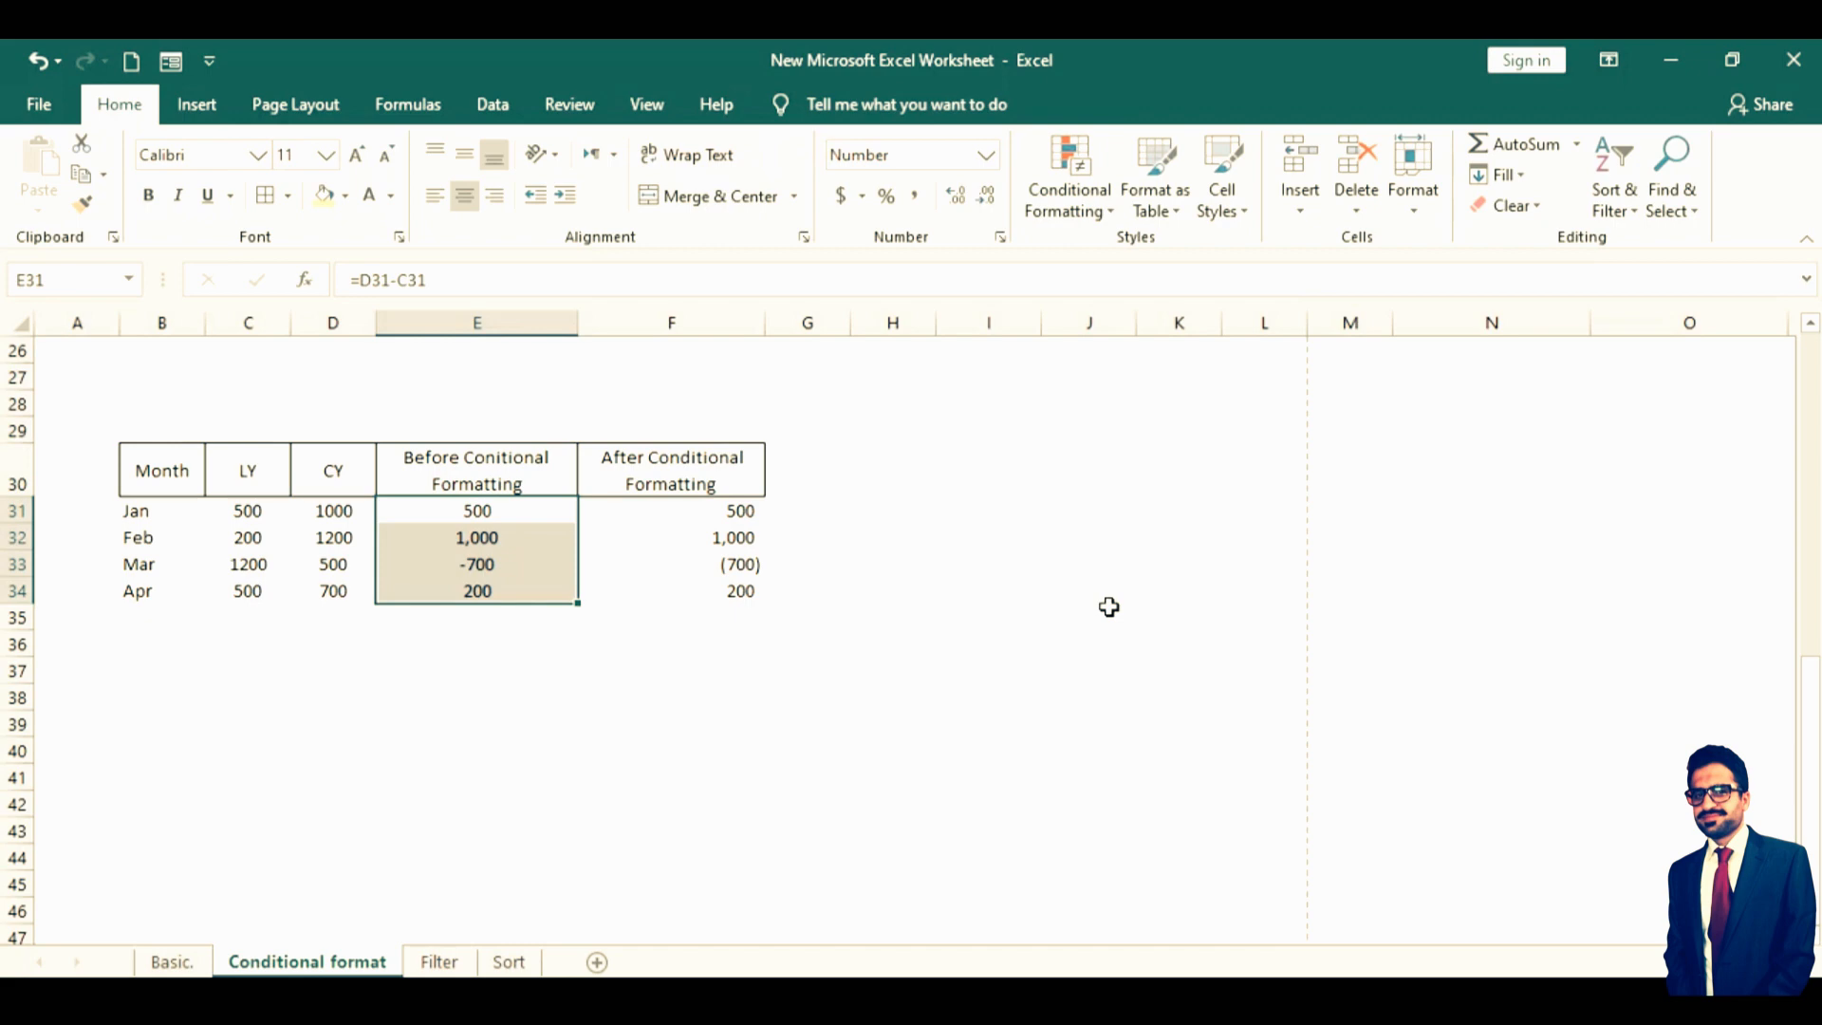
left_click(1053, 214)
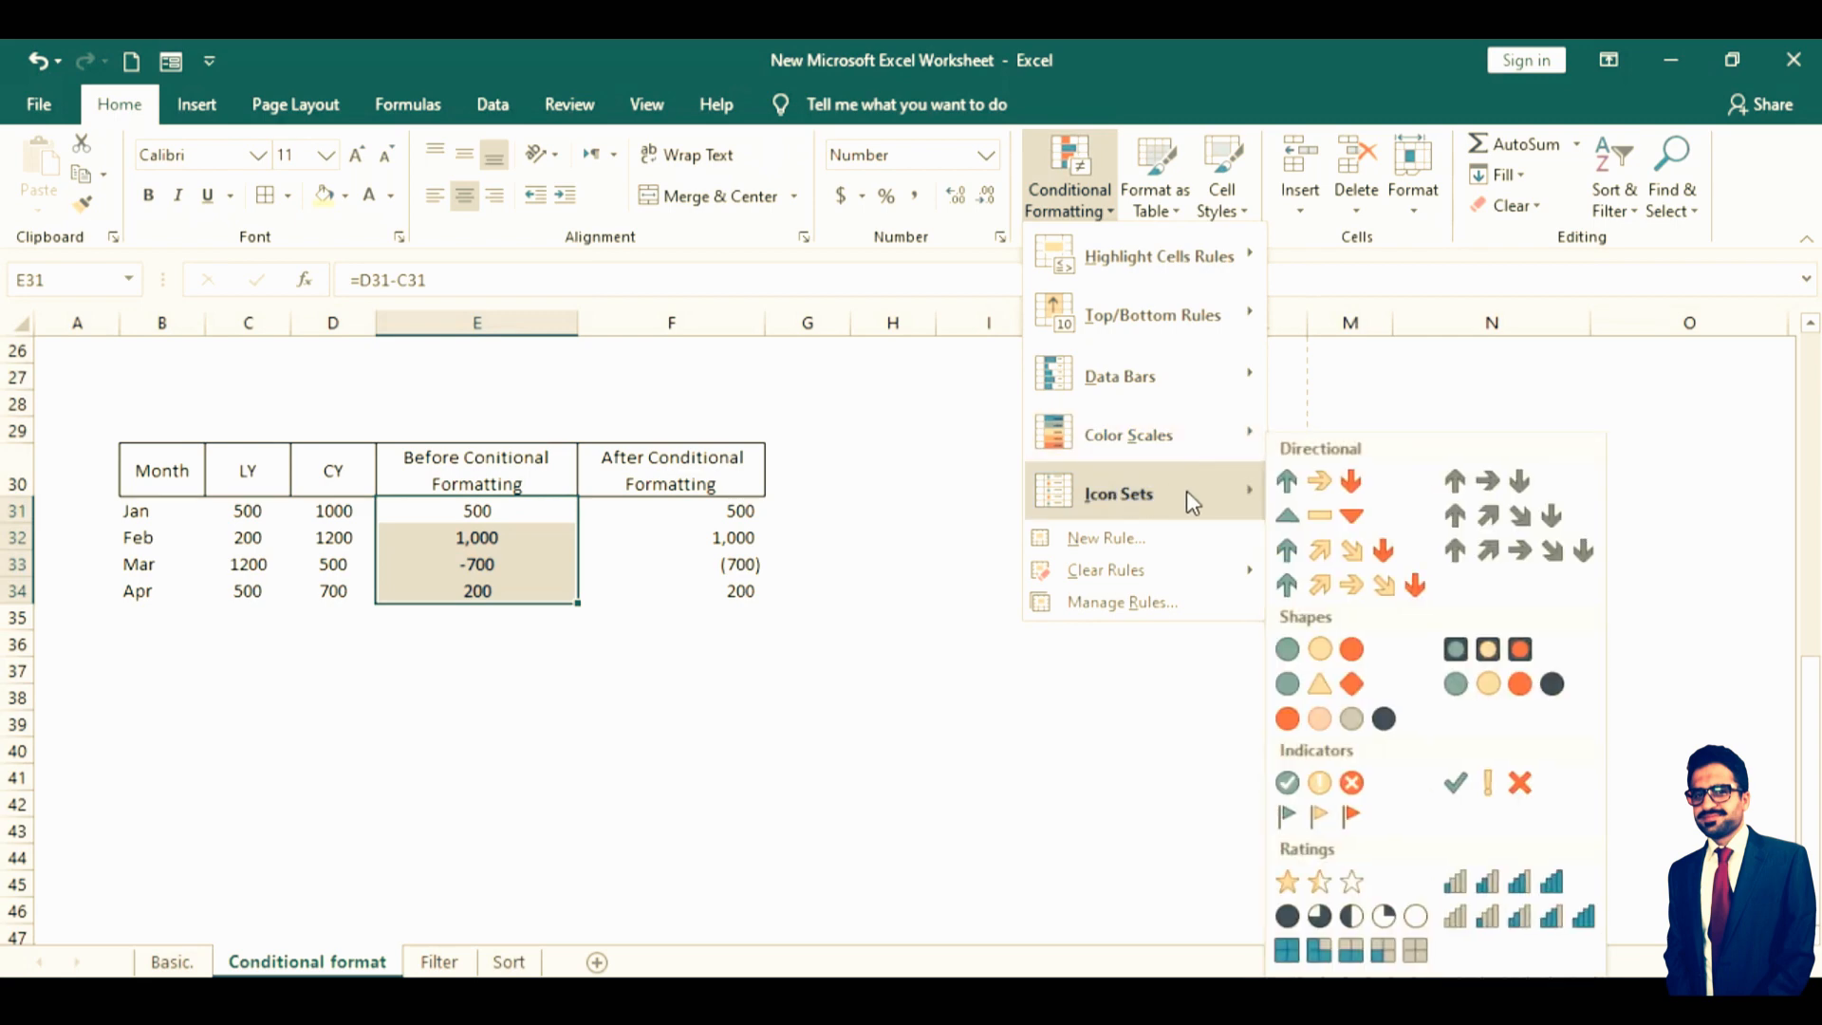
left_click(1293, 482)
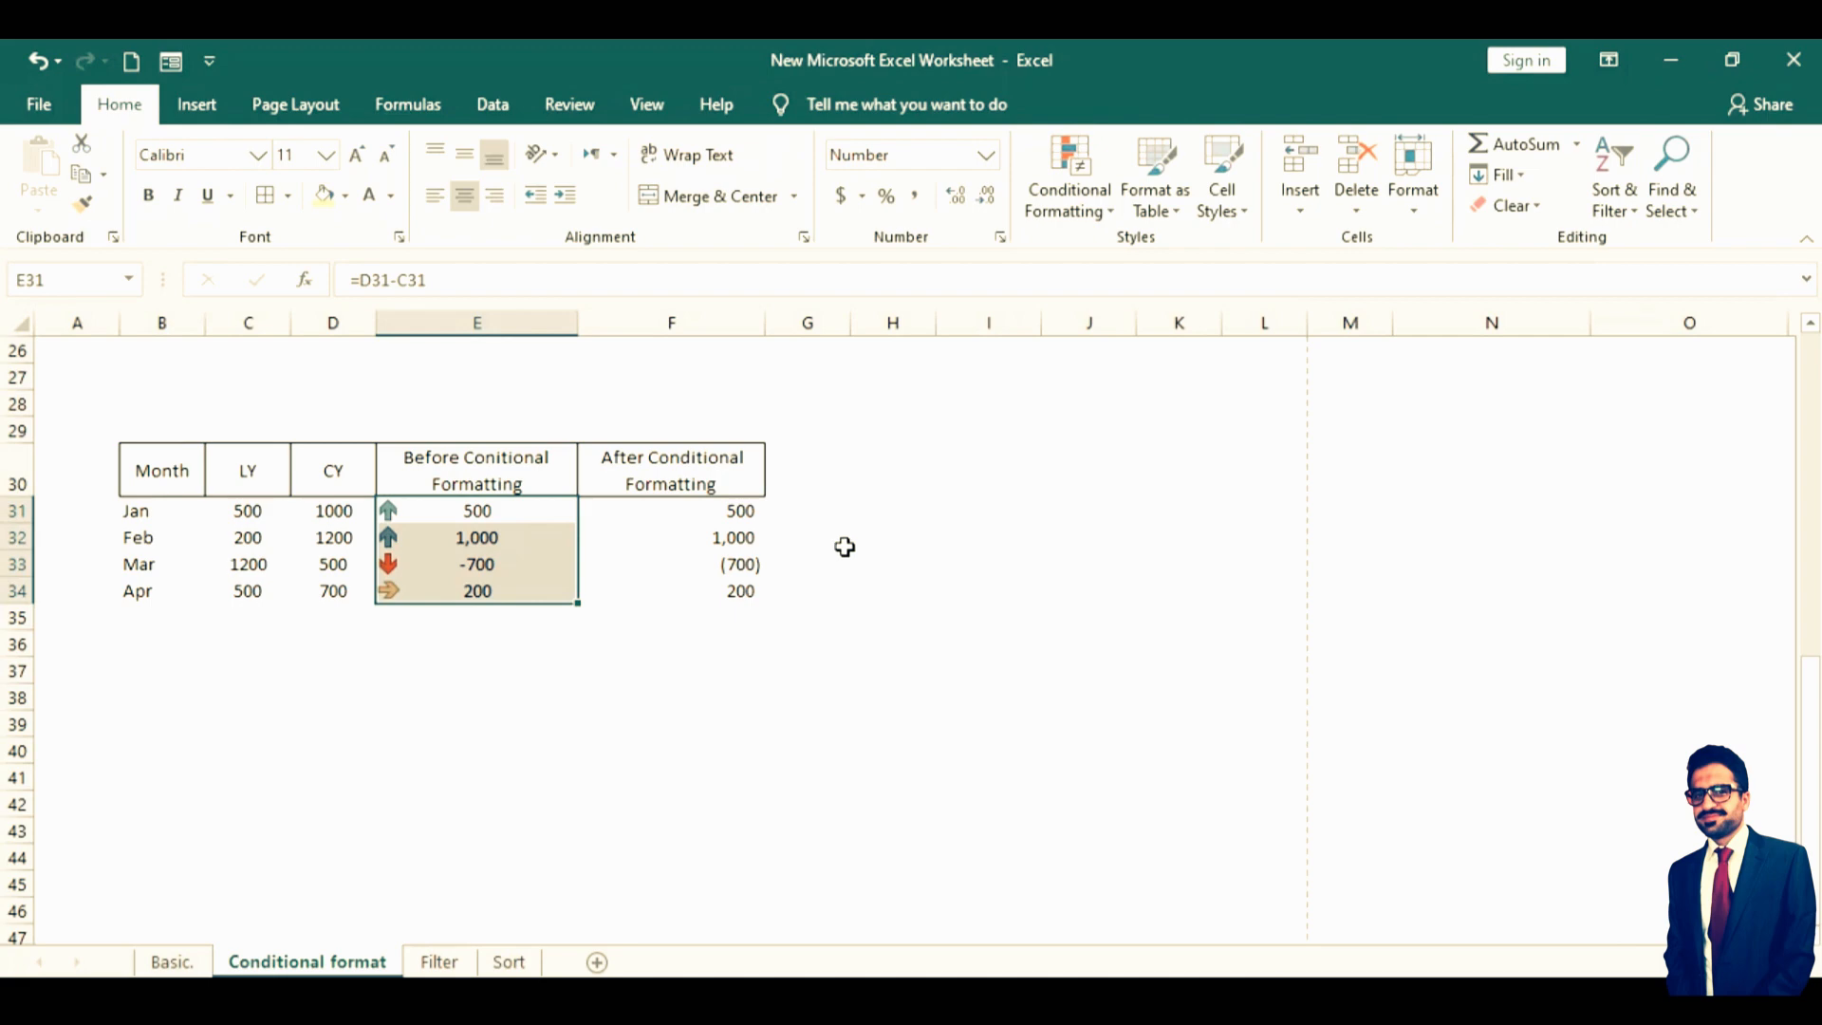
Edit the icon set rule on E31:E34 to show the green up arrow for Number values >= 400
left_click(1051, 211)
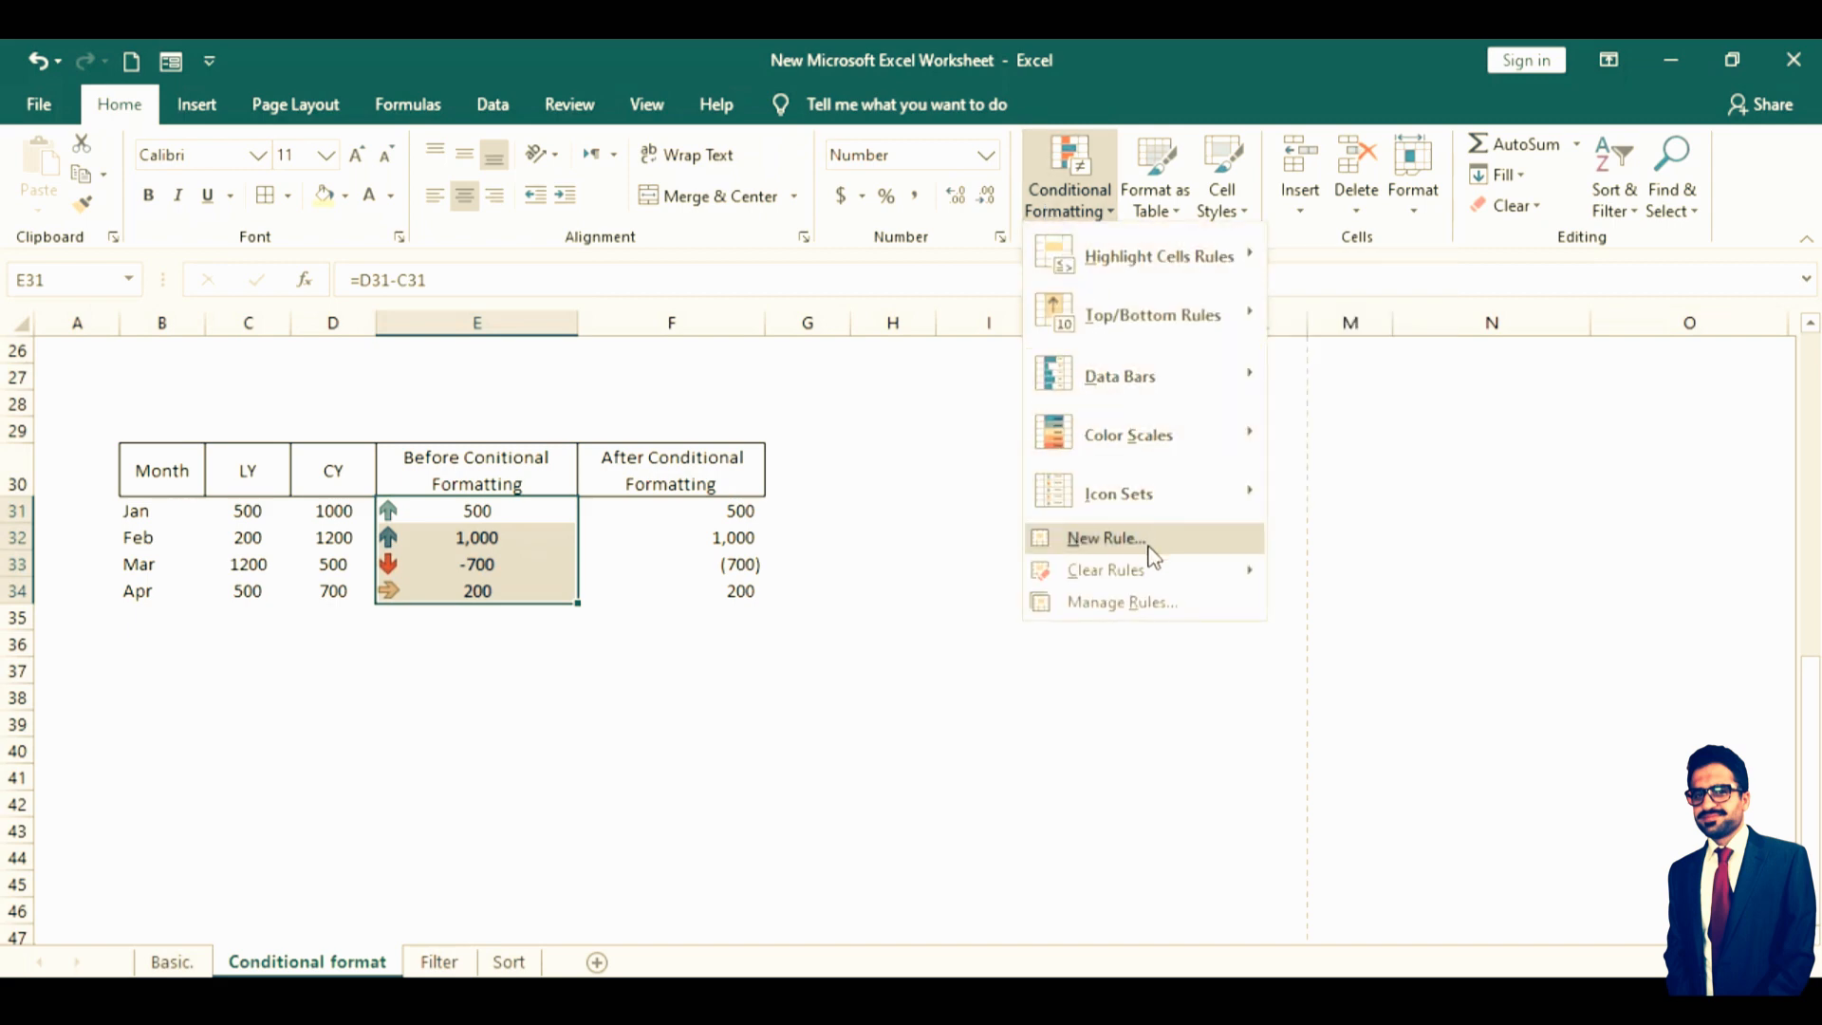
left_click(1204, 612)
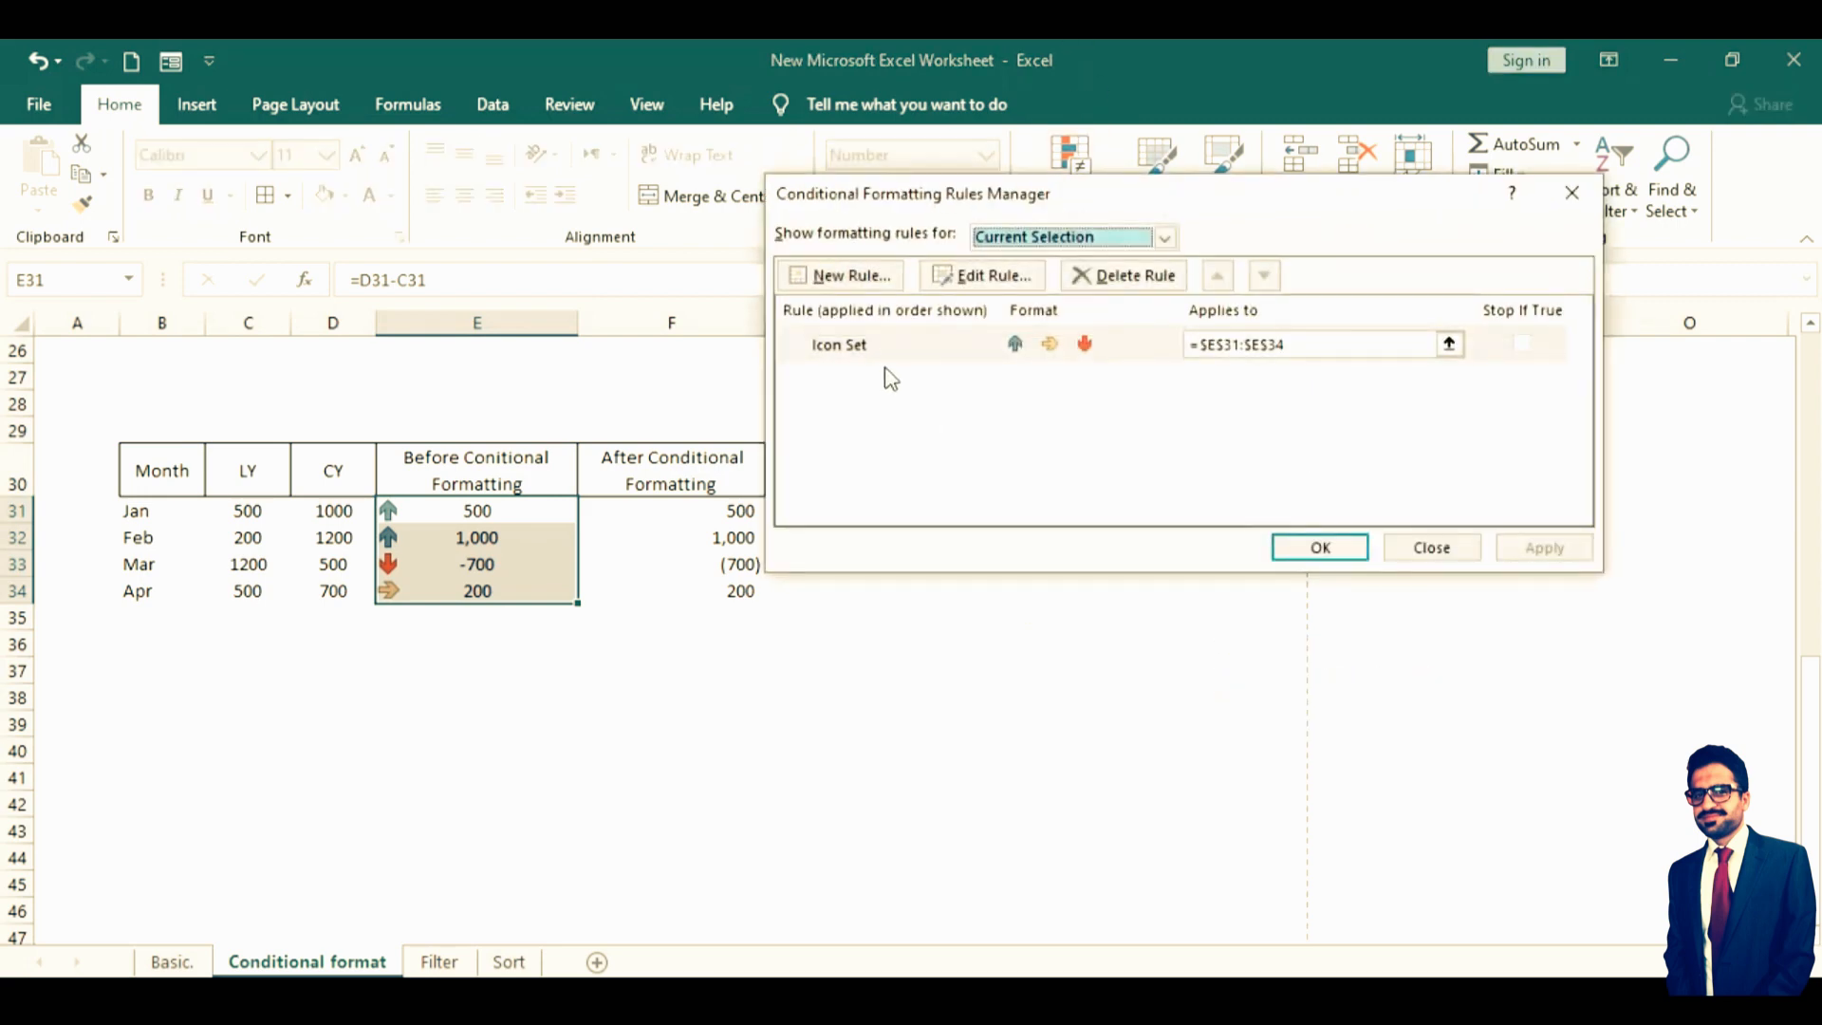
left_click(980, 351)
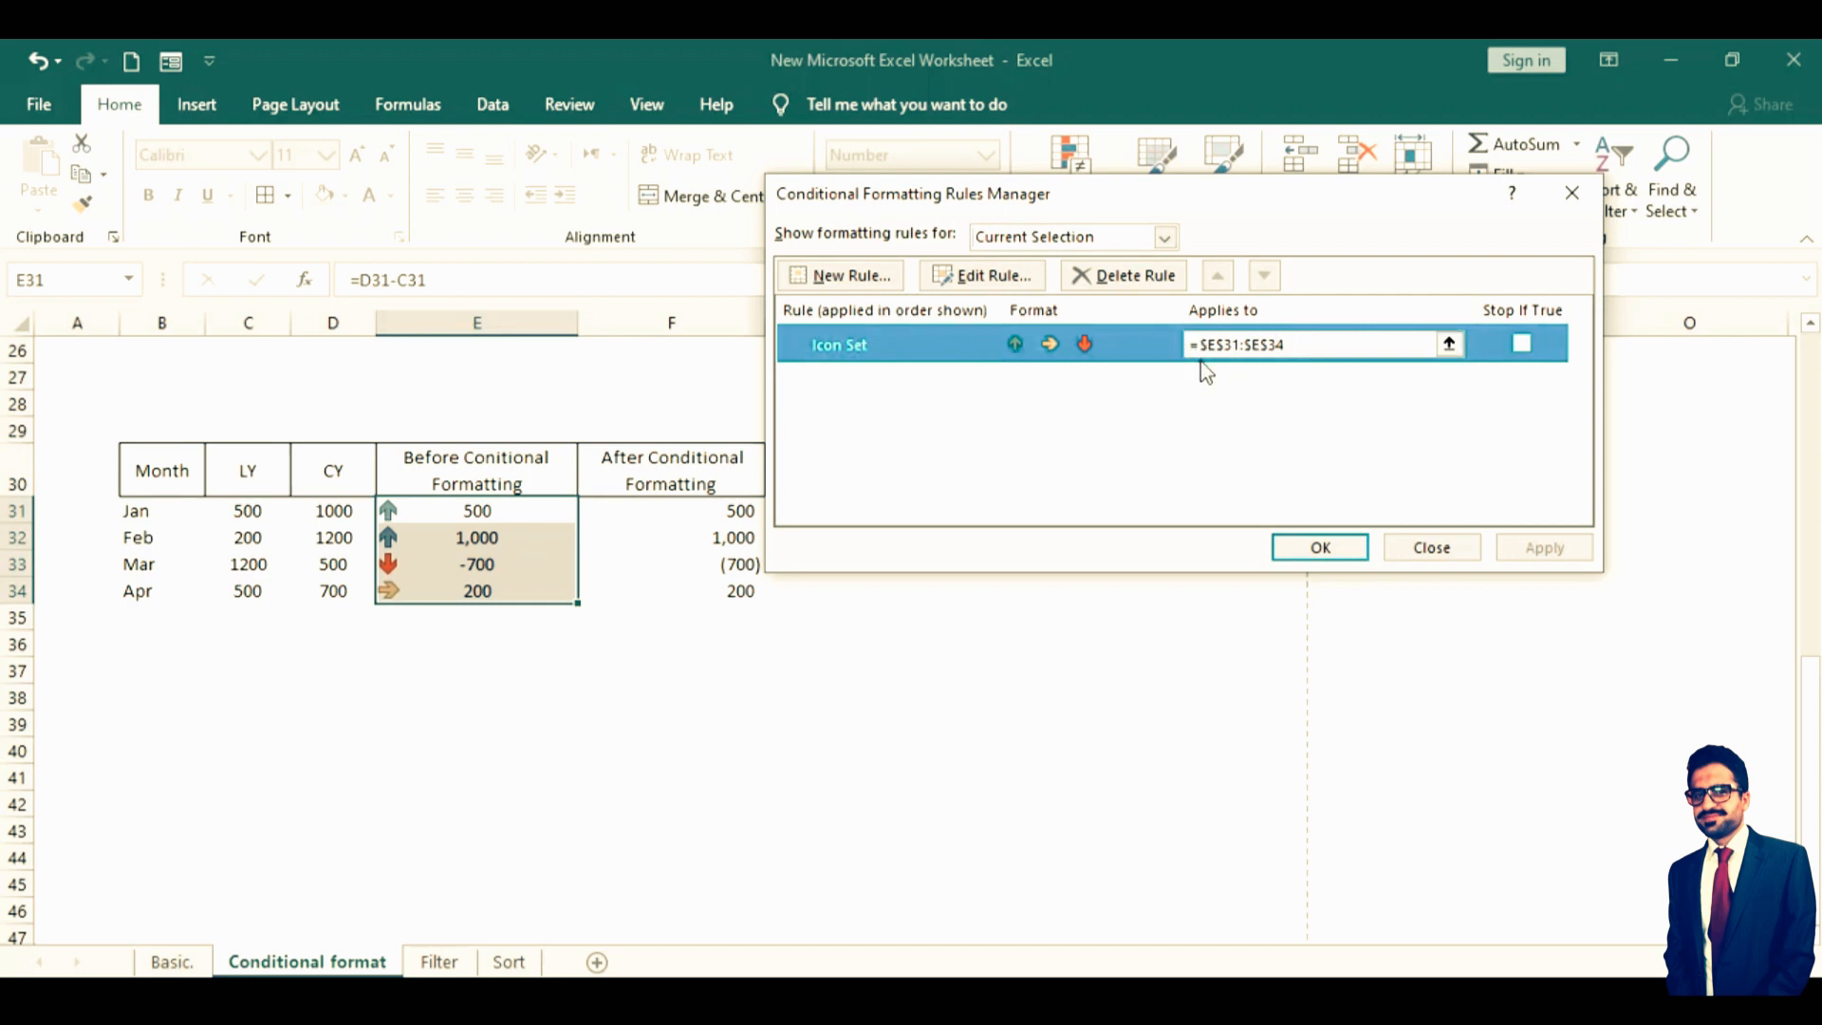
left_click(1004, 277)
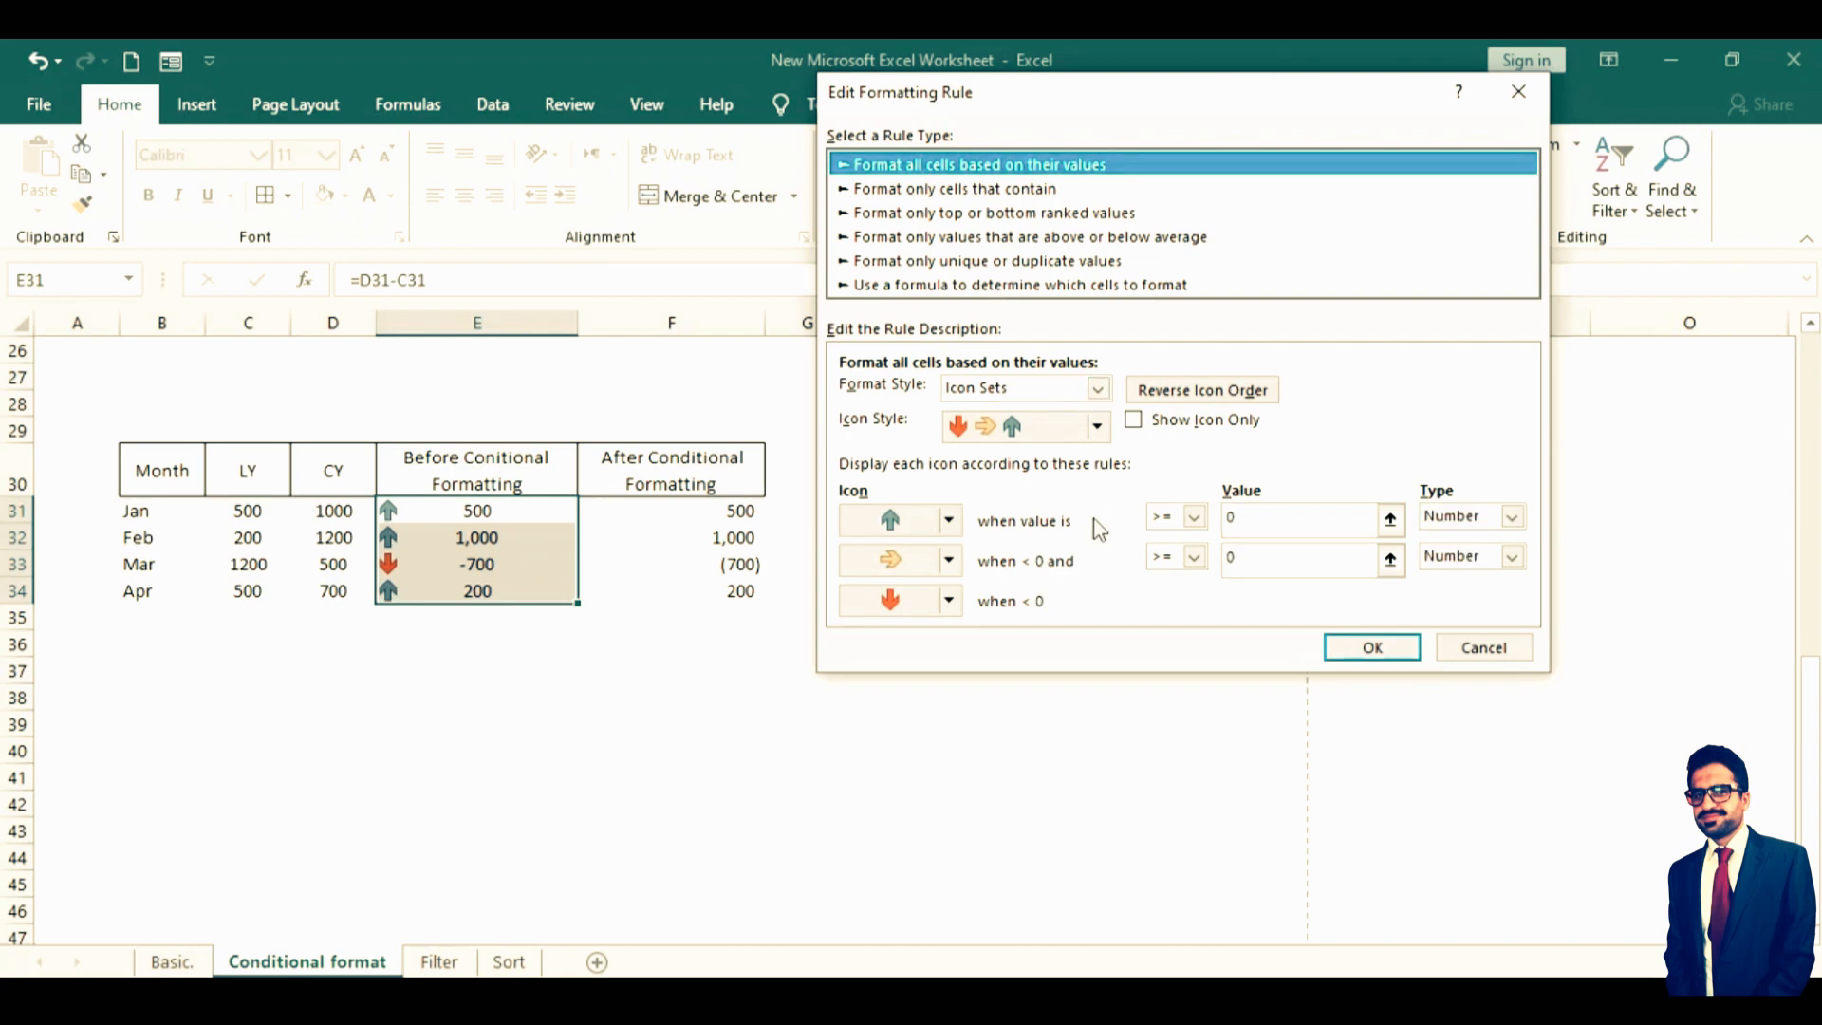
left_click(1304, 525)
key("BackSpace")
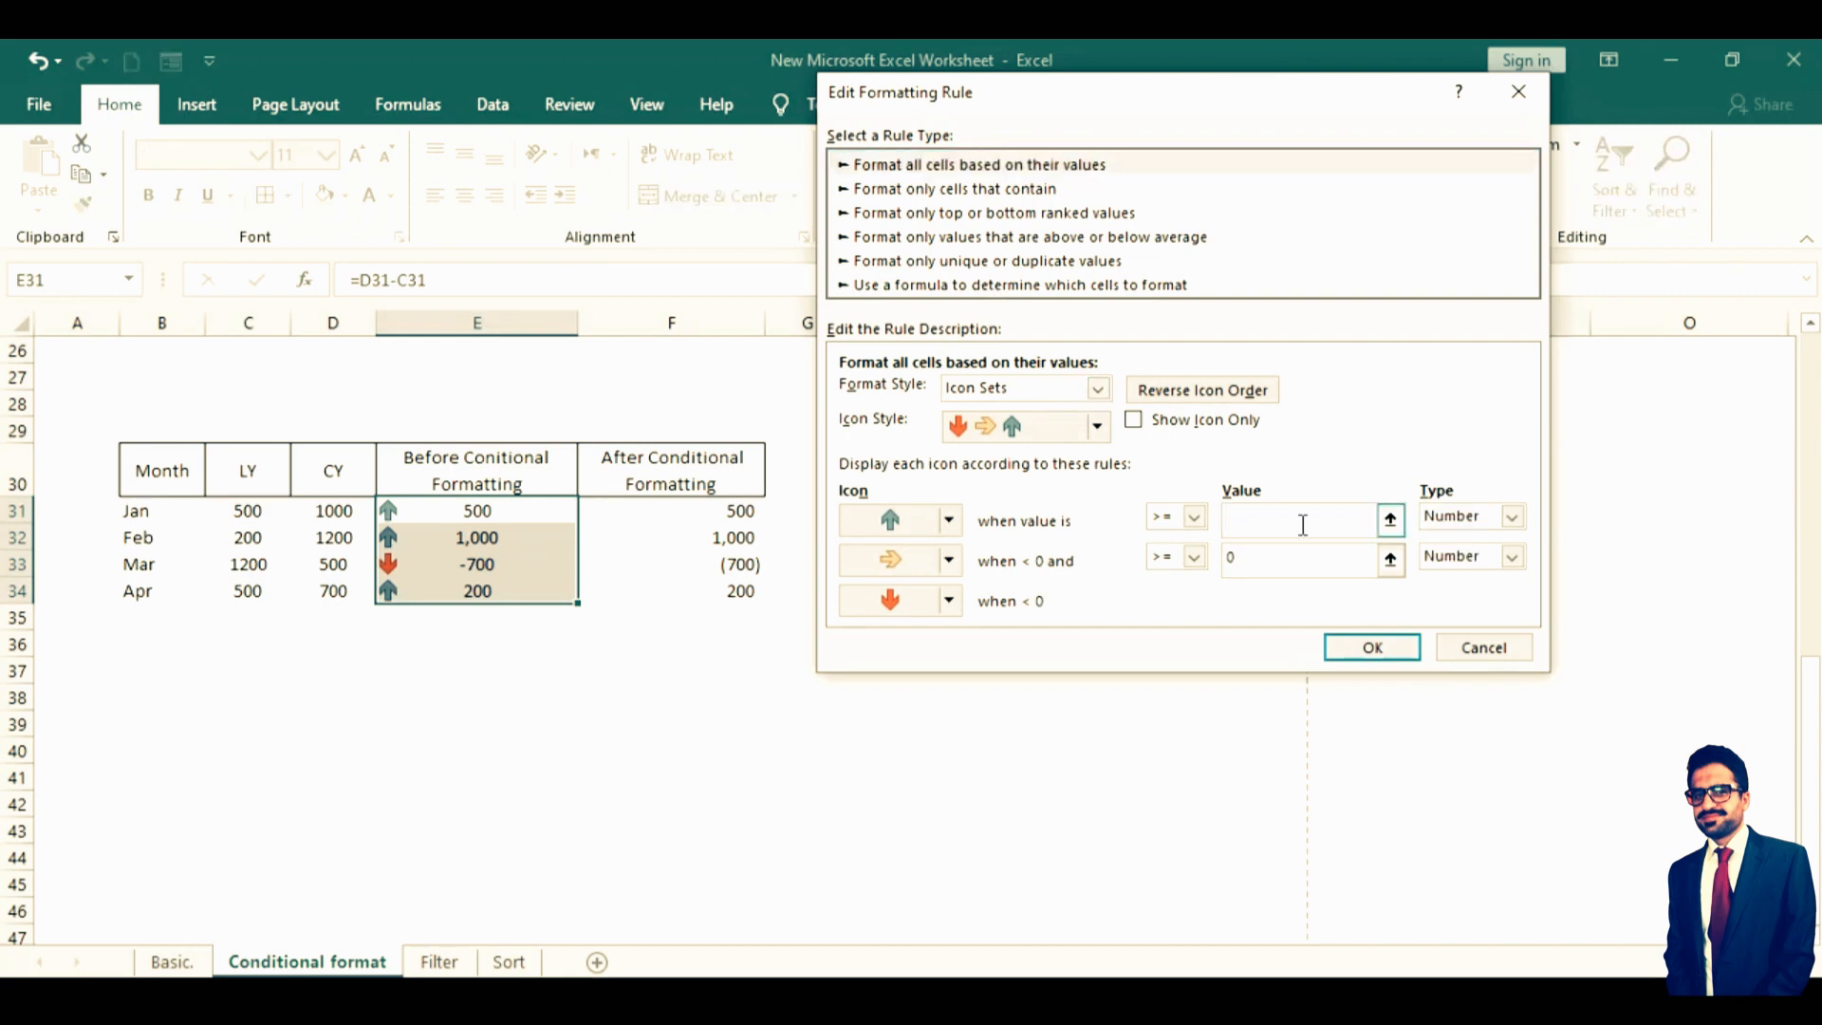
type("400")
Try 150 as the lower threshold for the yellow sideways arrow in the icon set rule
left_click(1301, 558)
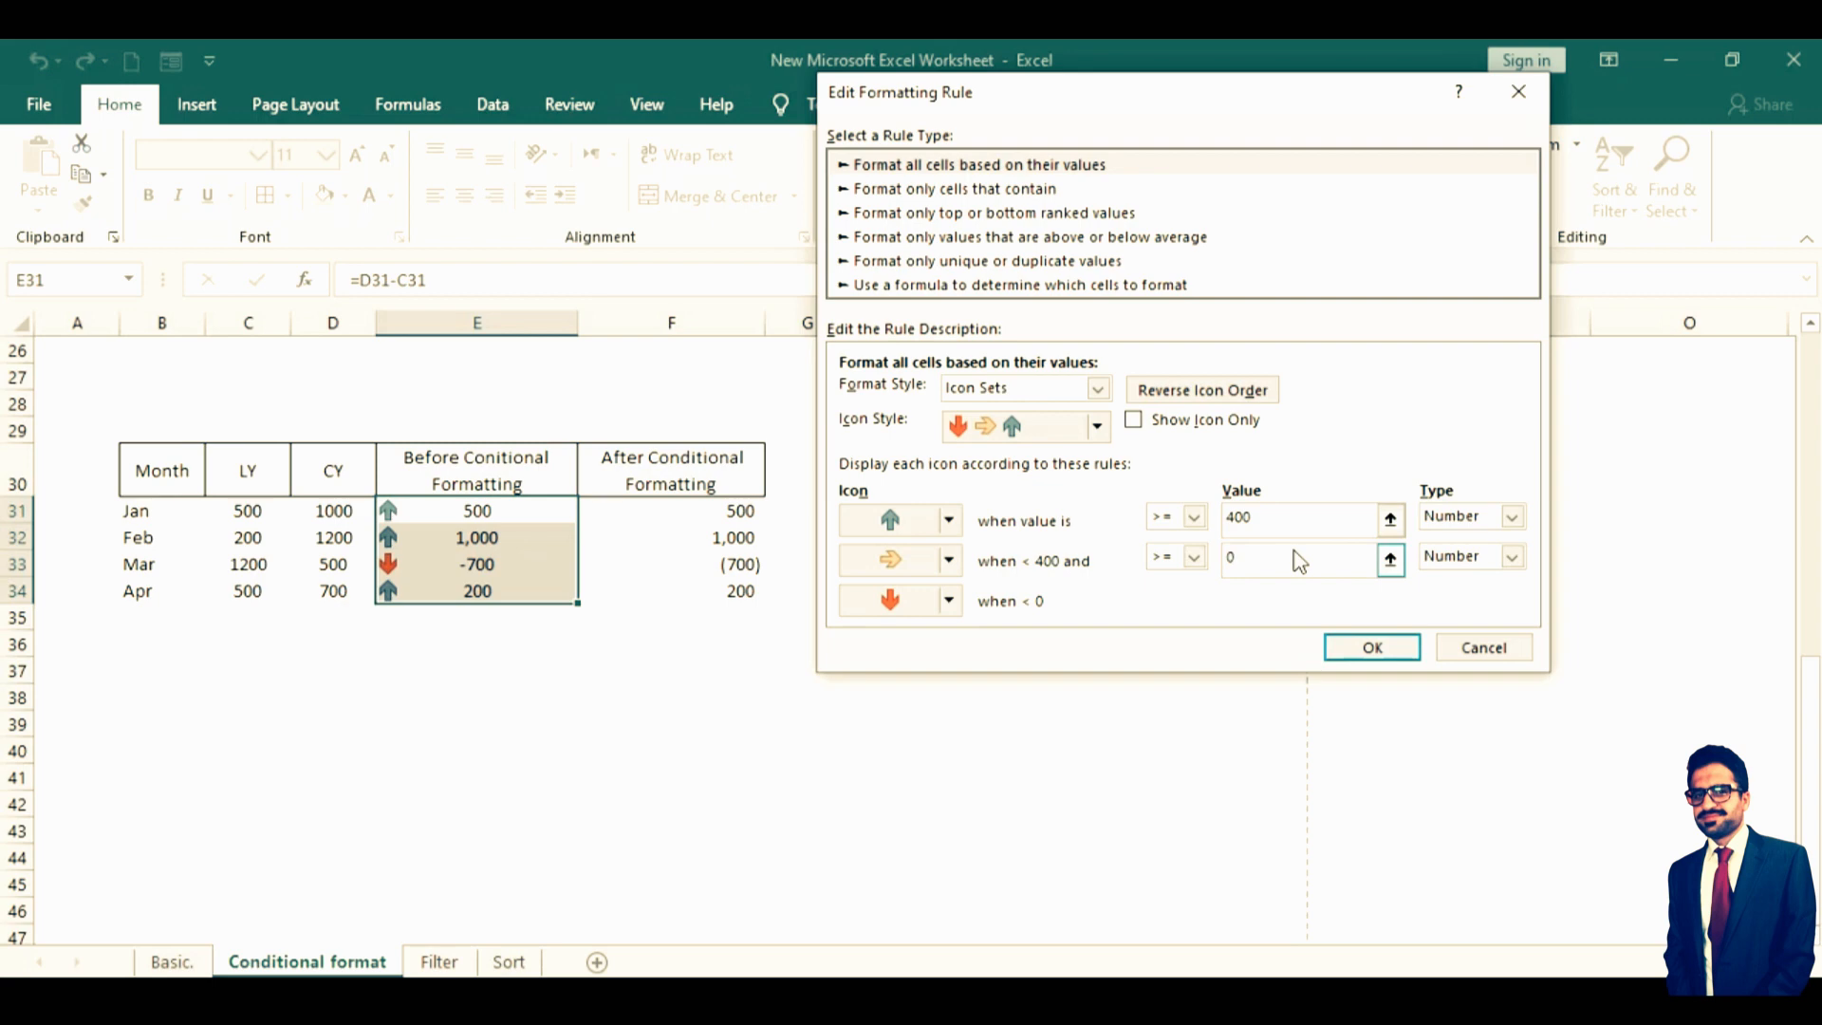
type("150+$C$31")
key("BackSpace")
key("BackSpace")
key("BackSpace")
key("BackSpace")
key("BackSpace")
key("BackSpace")
key("BackSpace")
key("BackSpace")
key("BackSpace")
key("BackSpace")
type("150")
Set the yellow sideways arrow's lower threshold to 0 and apply the edited icon set rule to E31:E34
left_click(1306, 517)
left_click(1273, 560)
key("BackSpace")
key("BackSpace")
key("BackSpace")
type("0")
left_click(1395, 646)
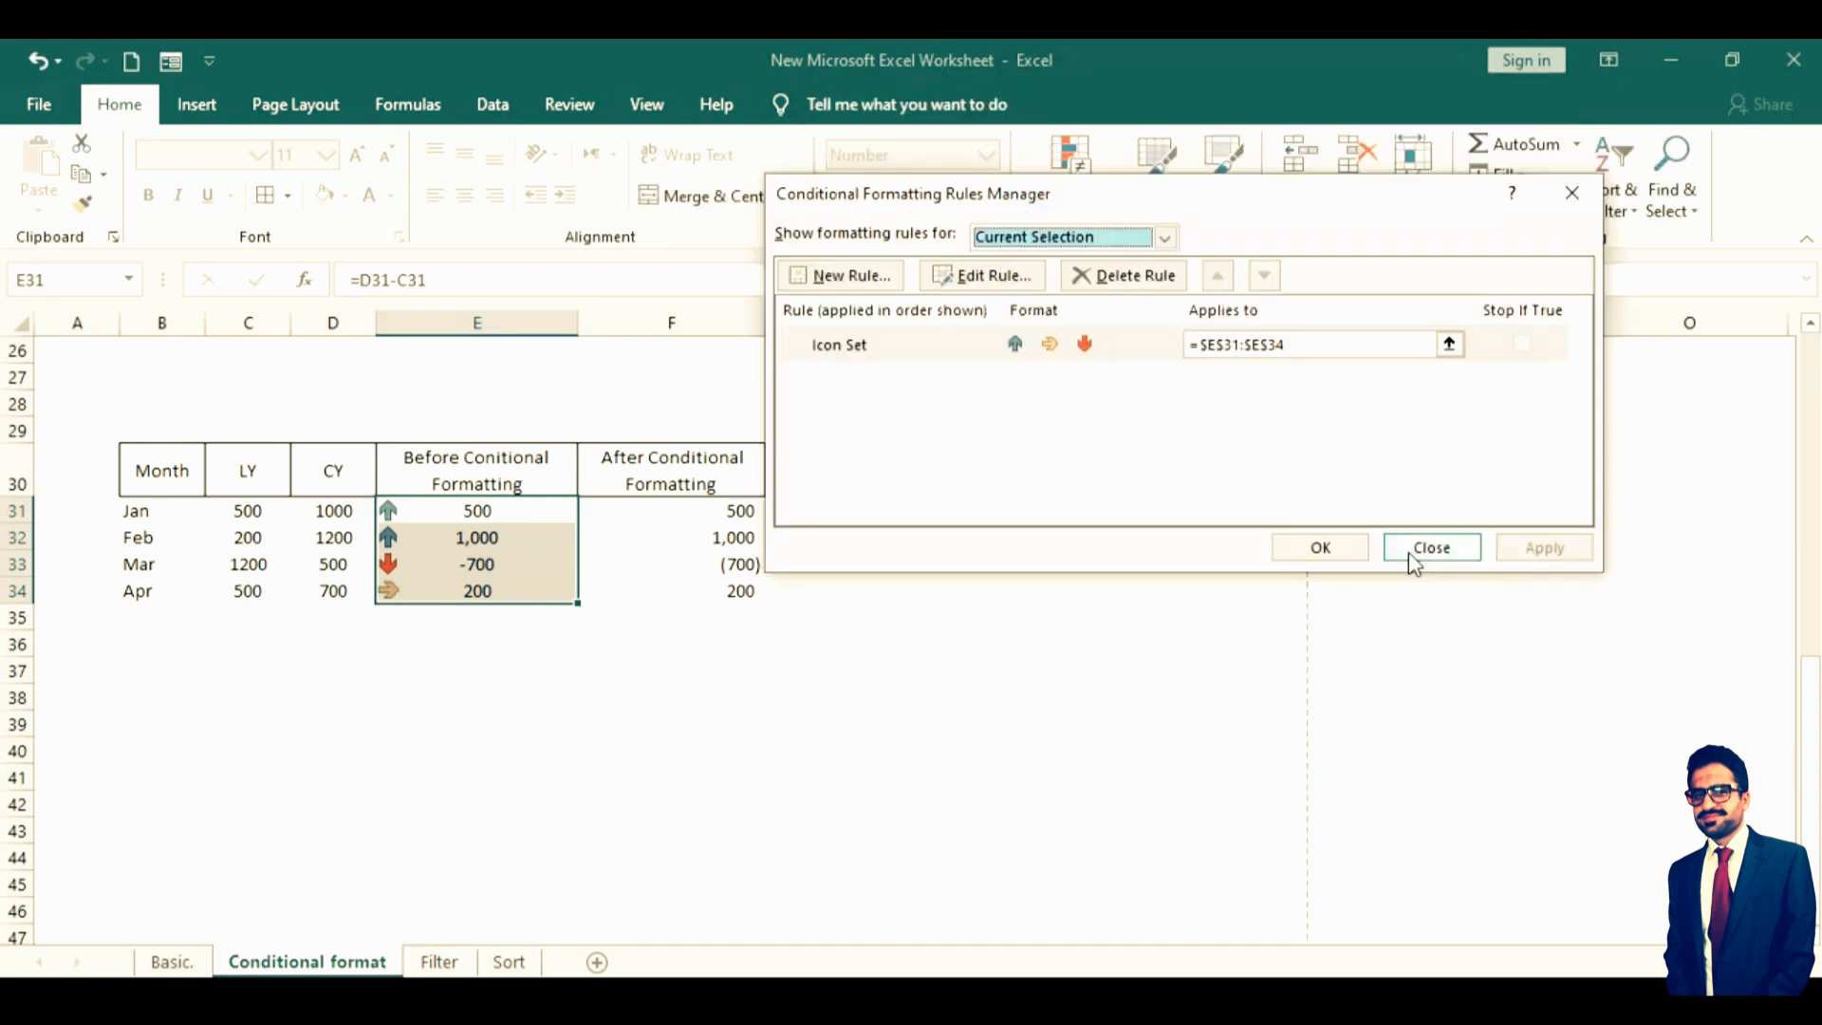
left_click(1320, 549)
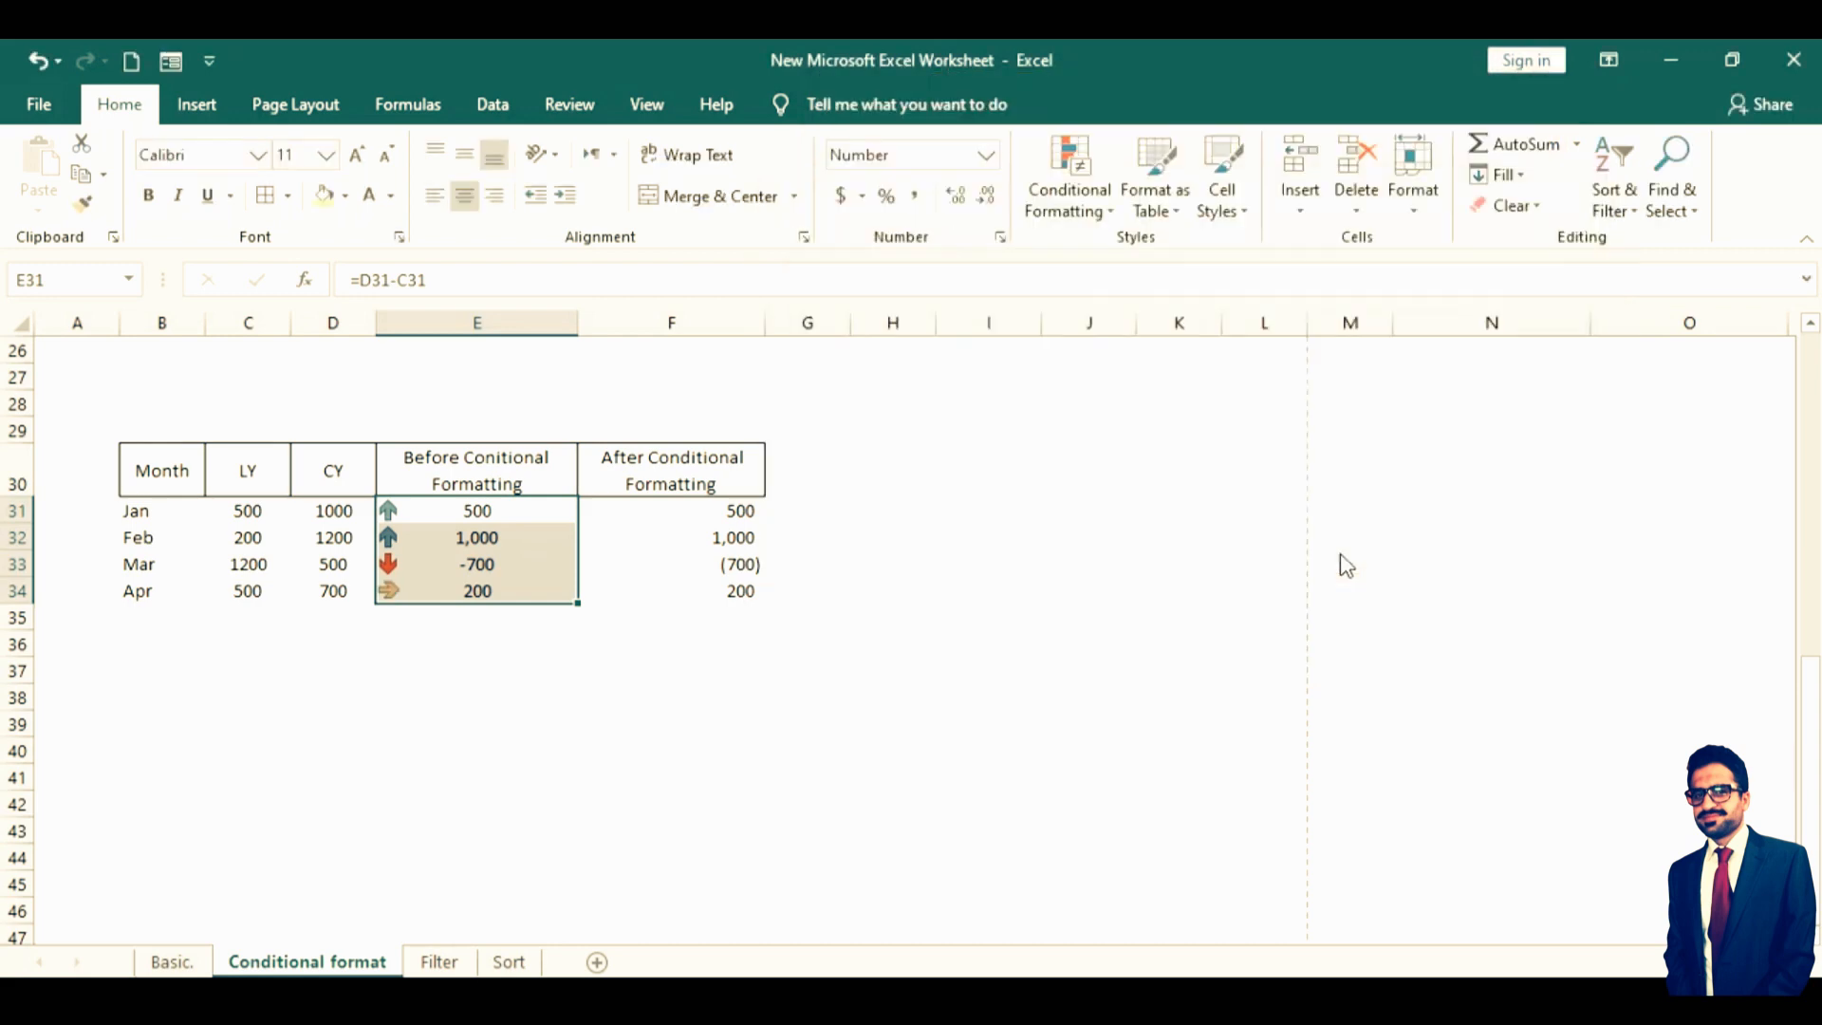
Return to the examples on the Conditional format sheet and examine the available highlight cells rules
left_click(530, 588)
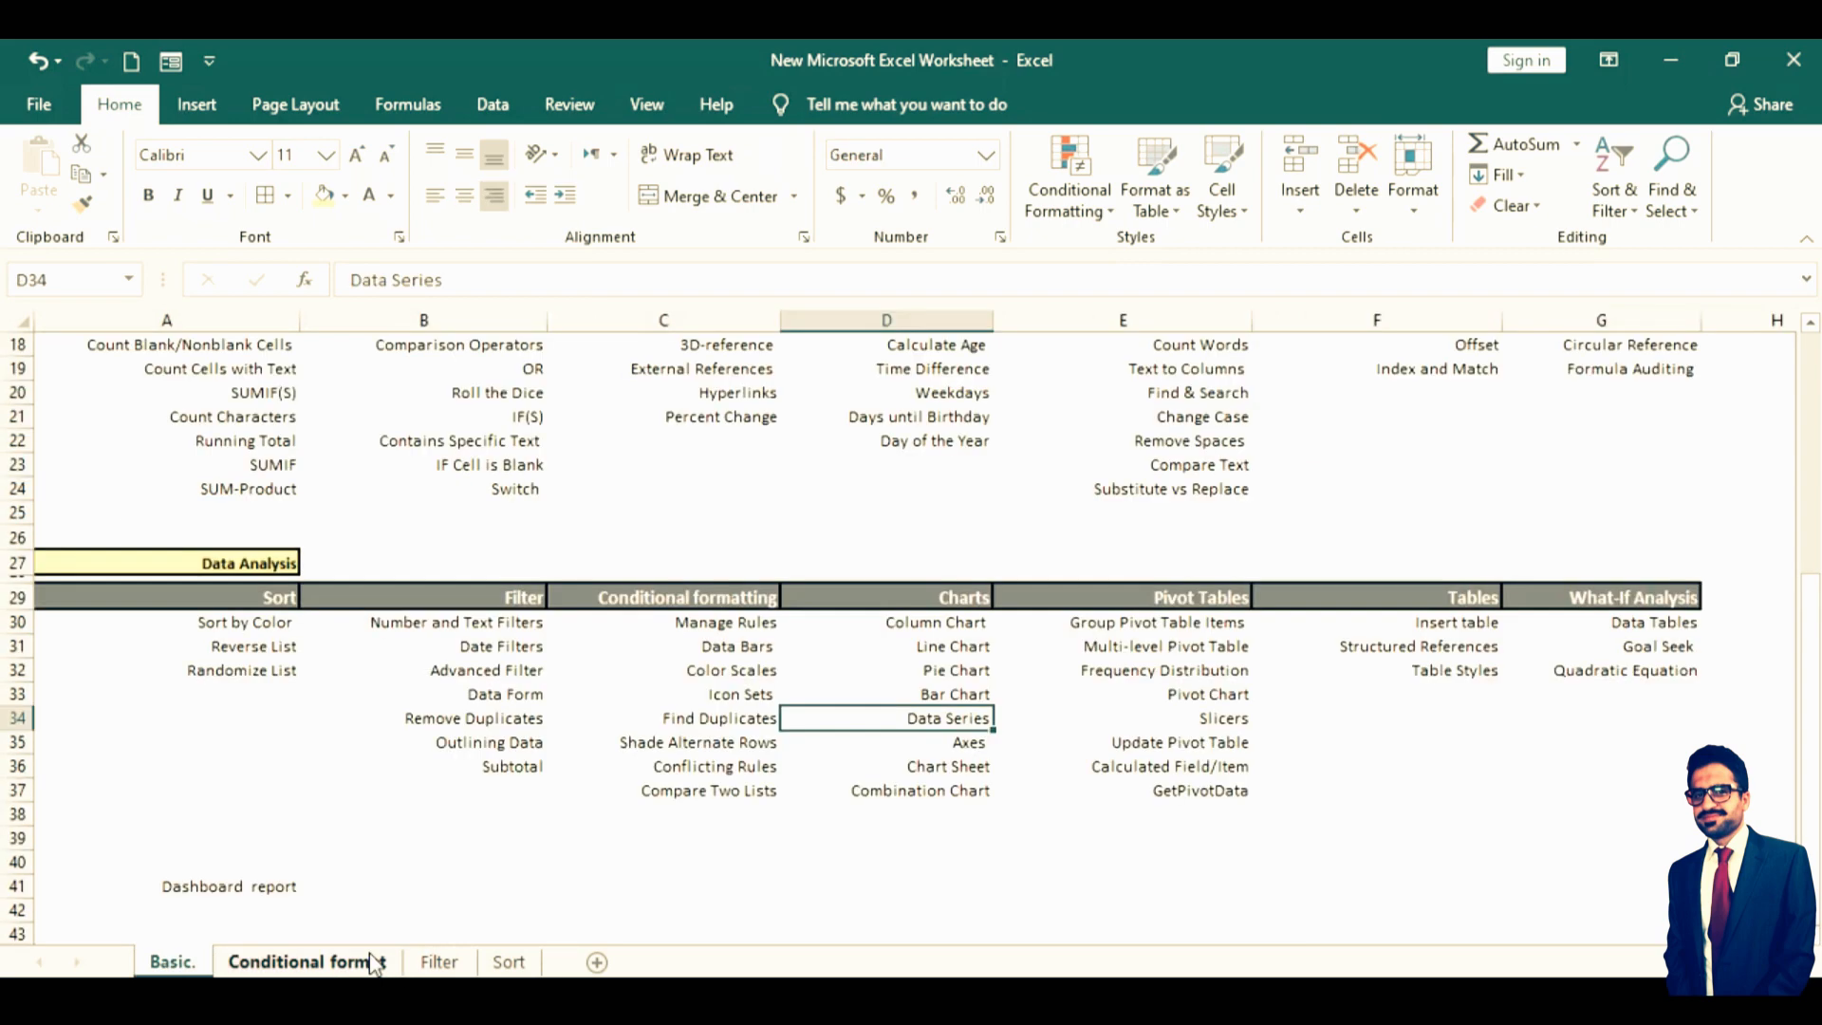
left_click(372, 961)
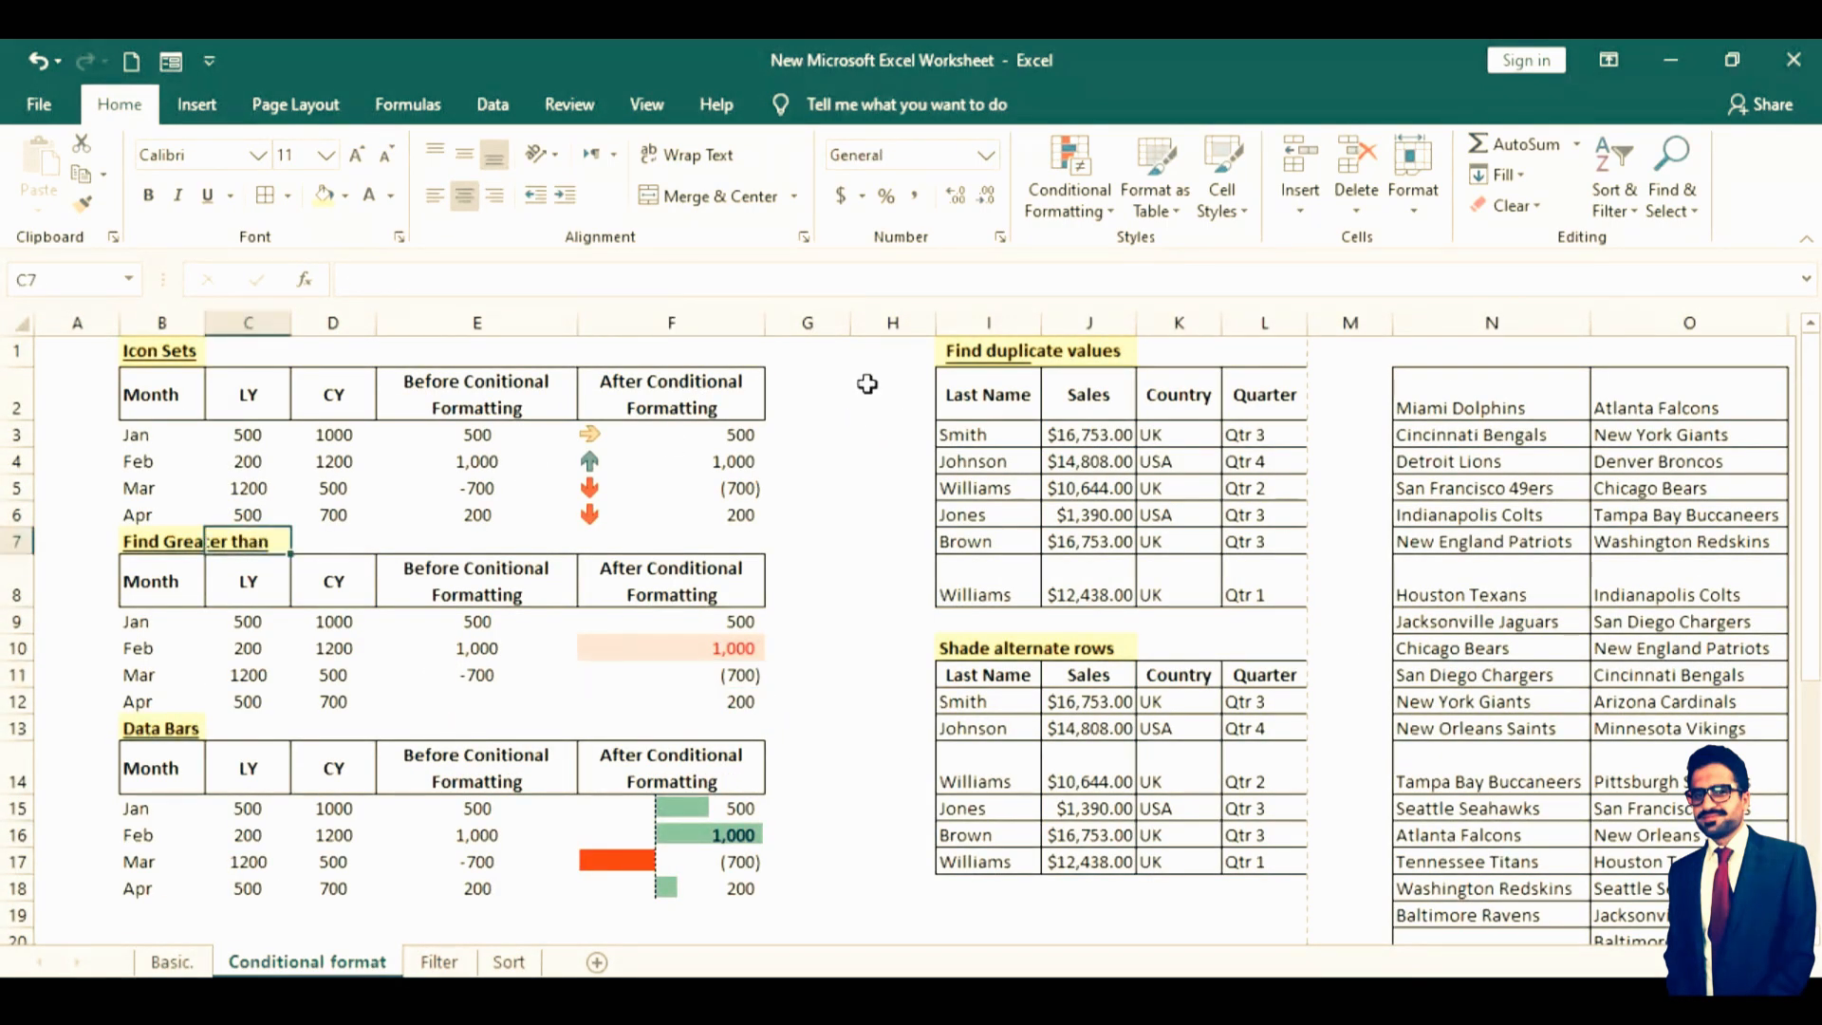
left_click(1039, 195)
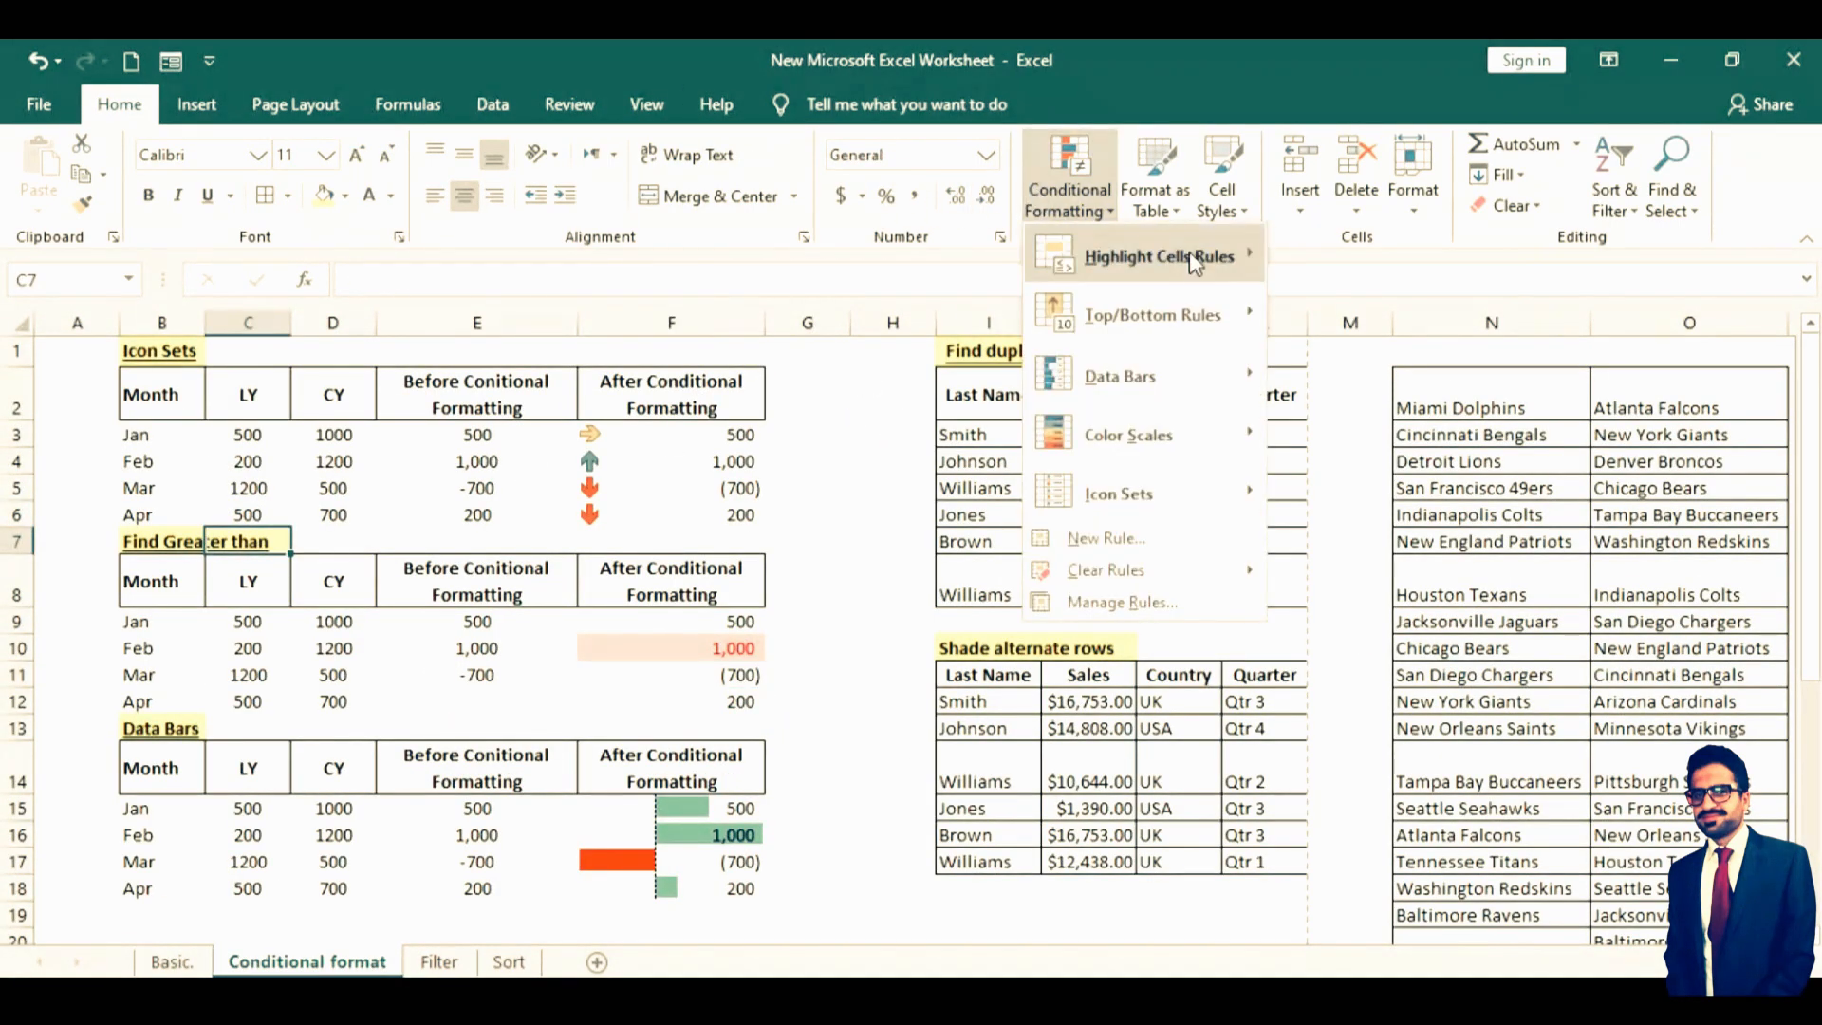
mouse_move(1188, 254)
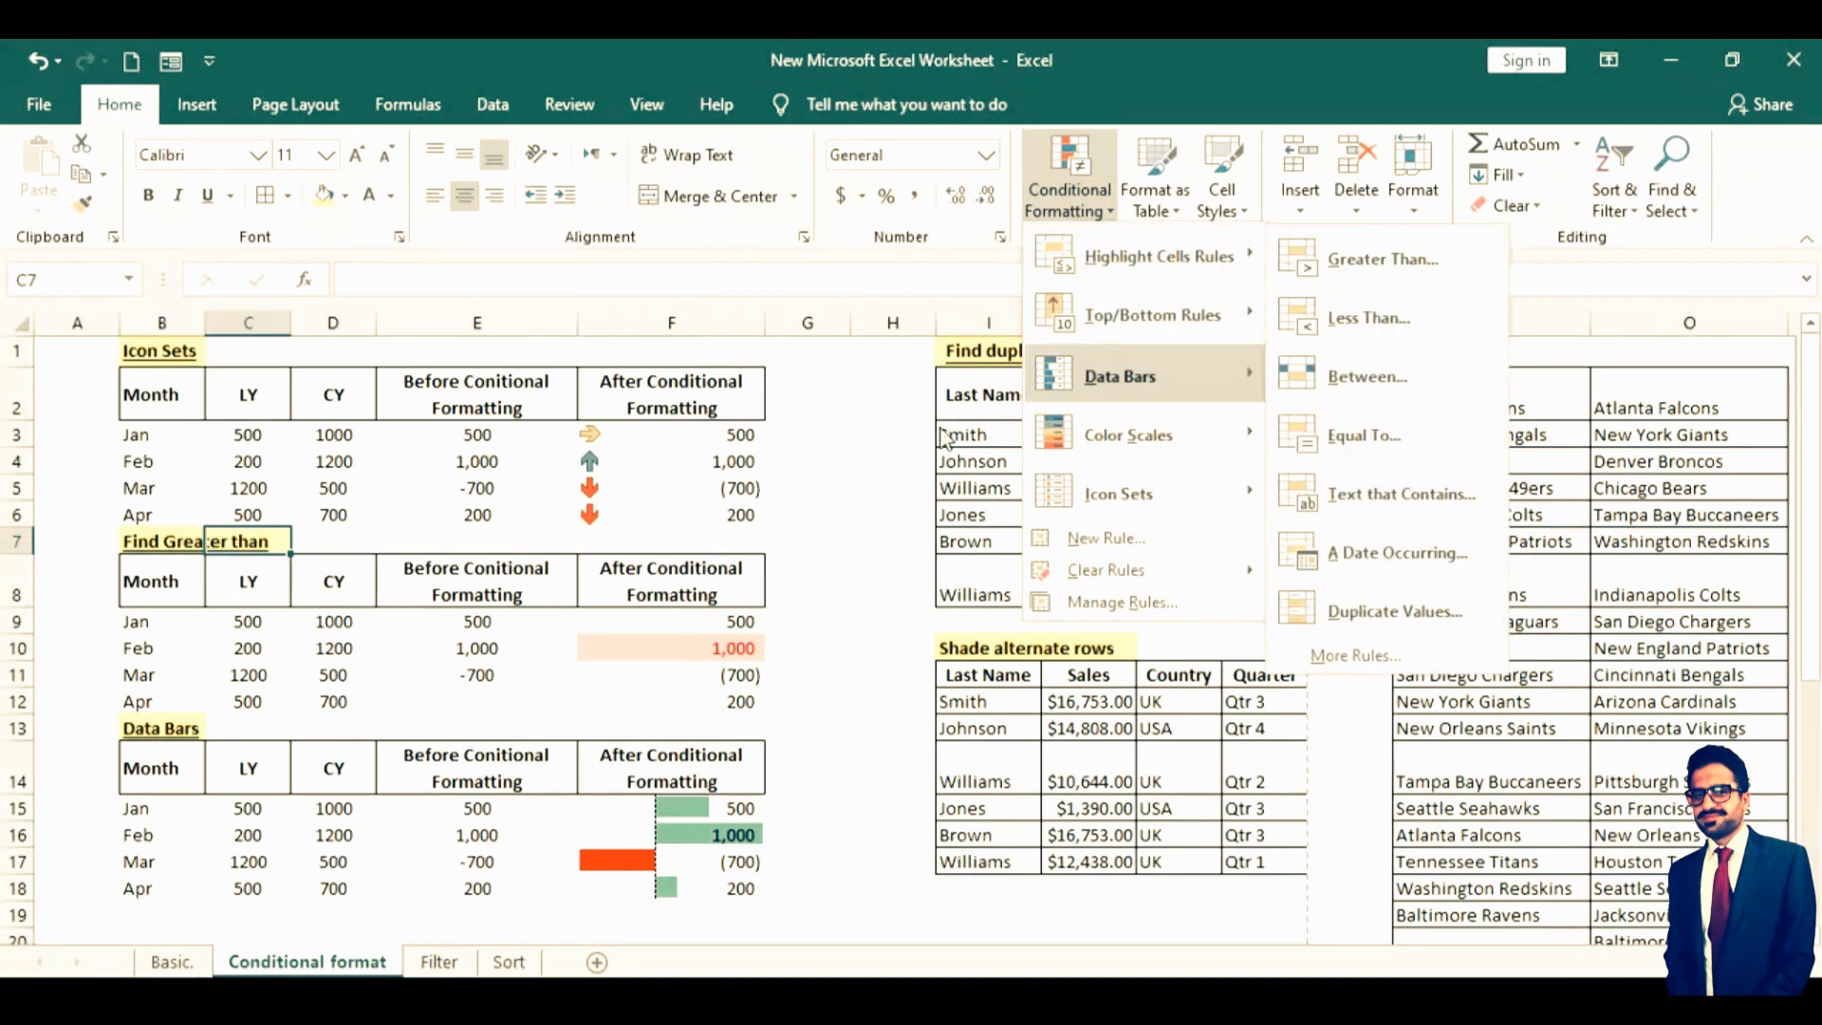
left_click(701, 655)
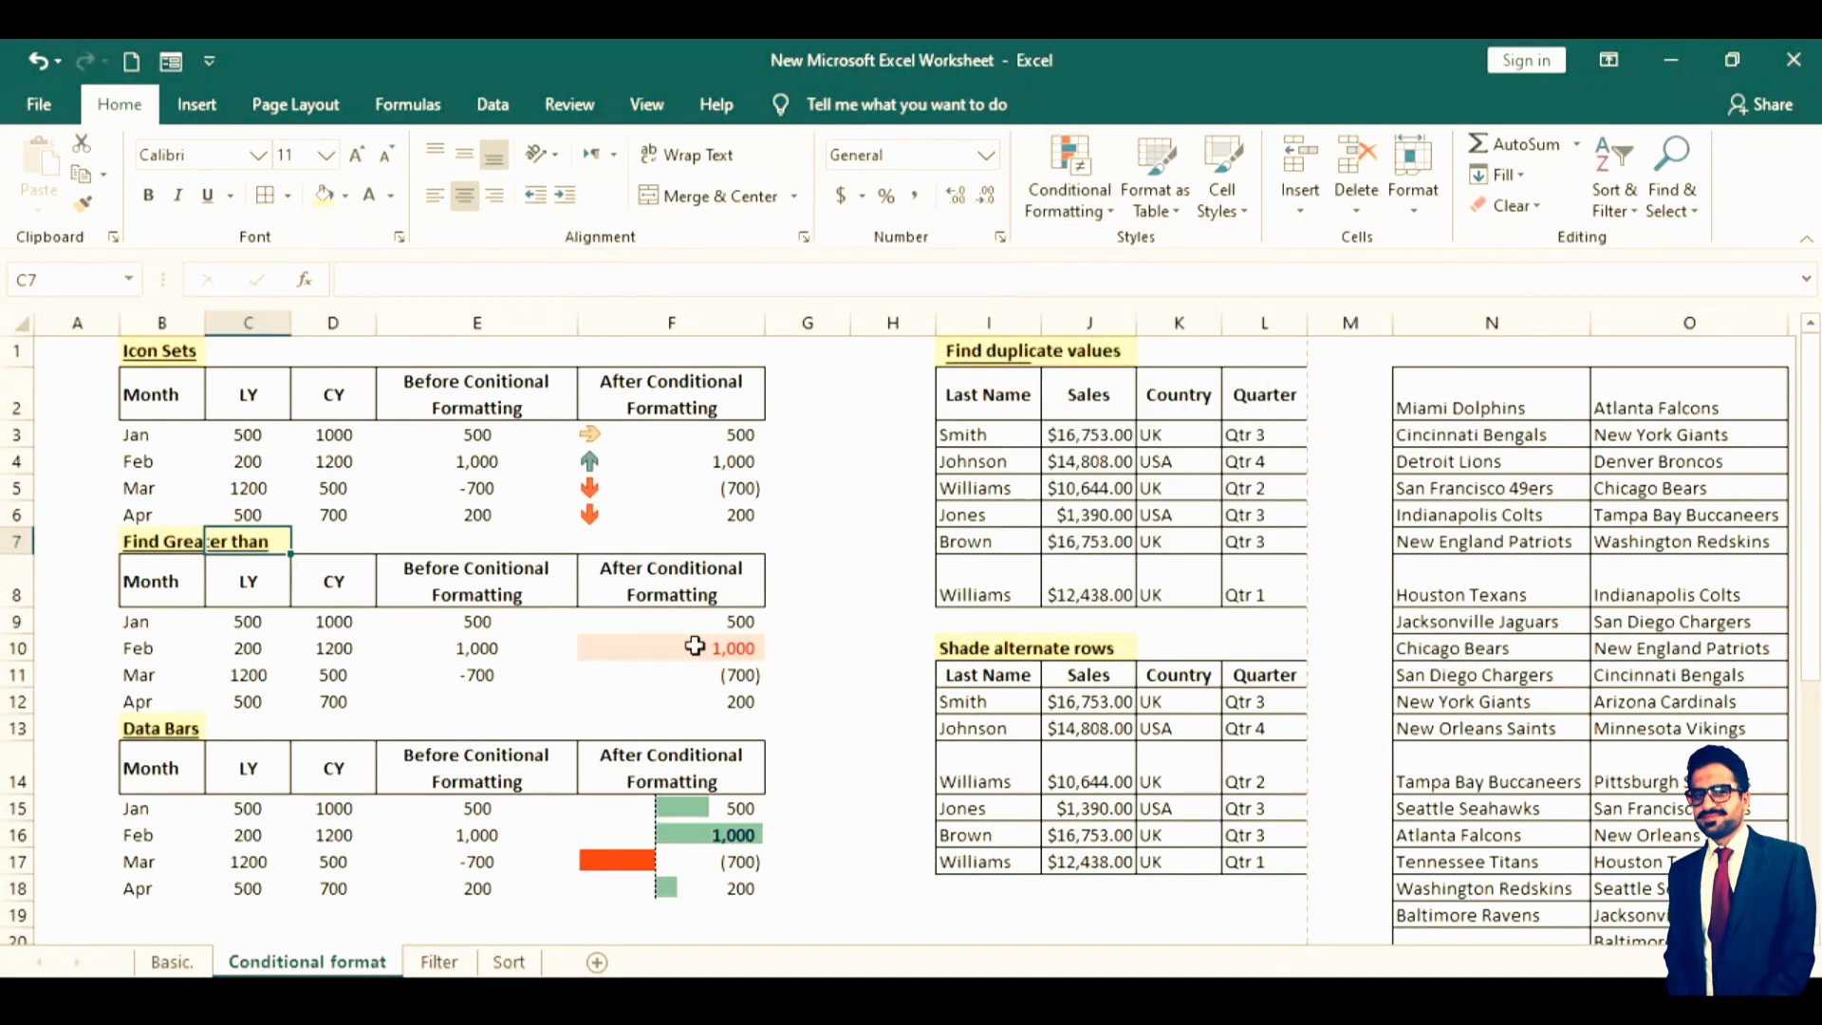
Open the highlight rule on F9:F12 of the Find Greater than table for editing
left_click(702, 653)
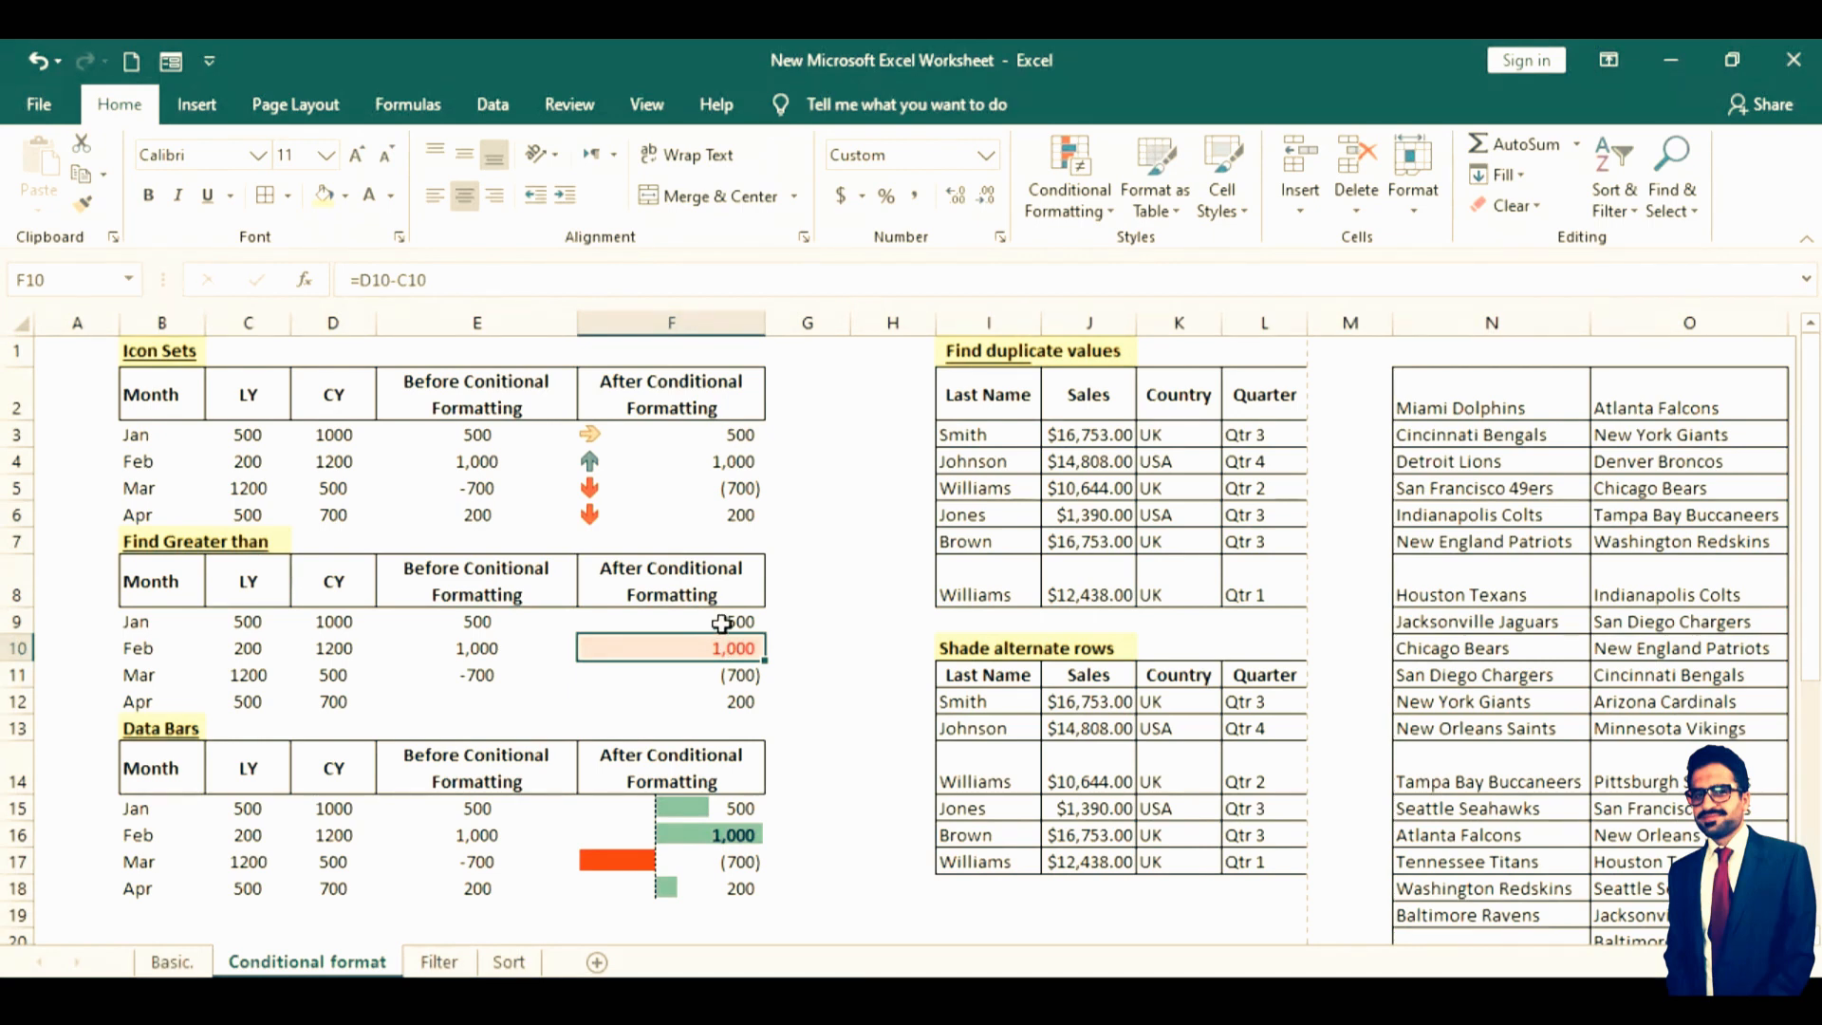
left_click(722, 623)
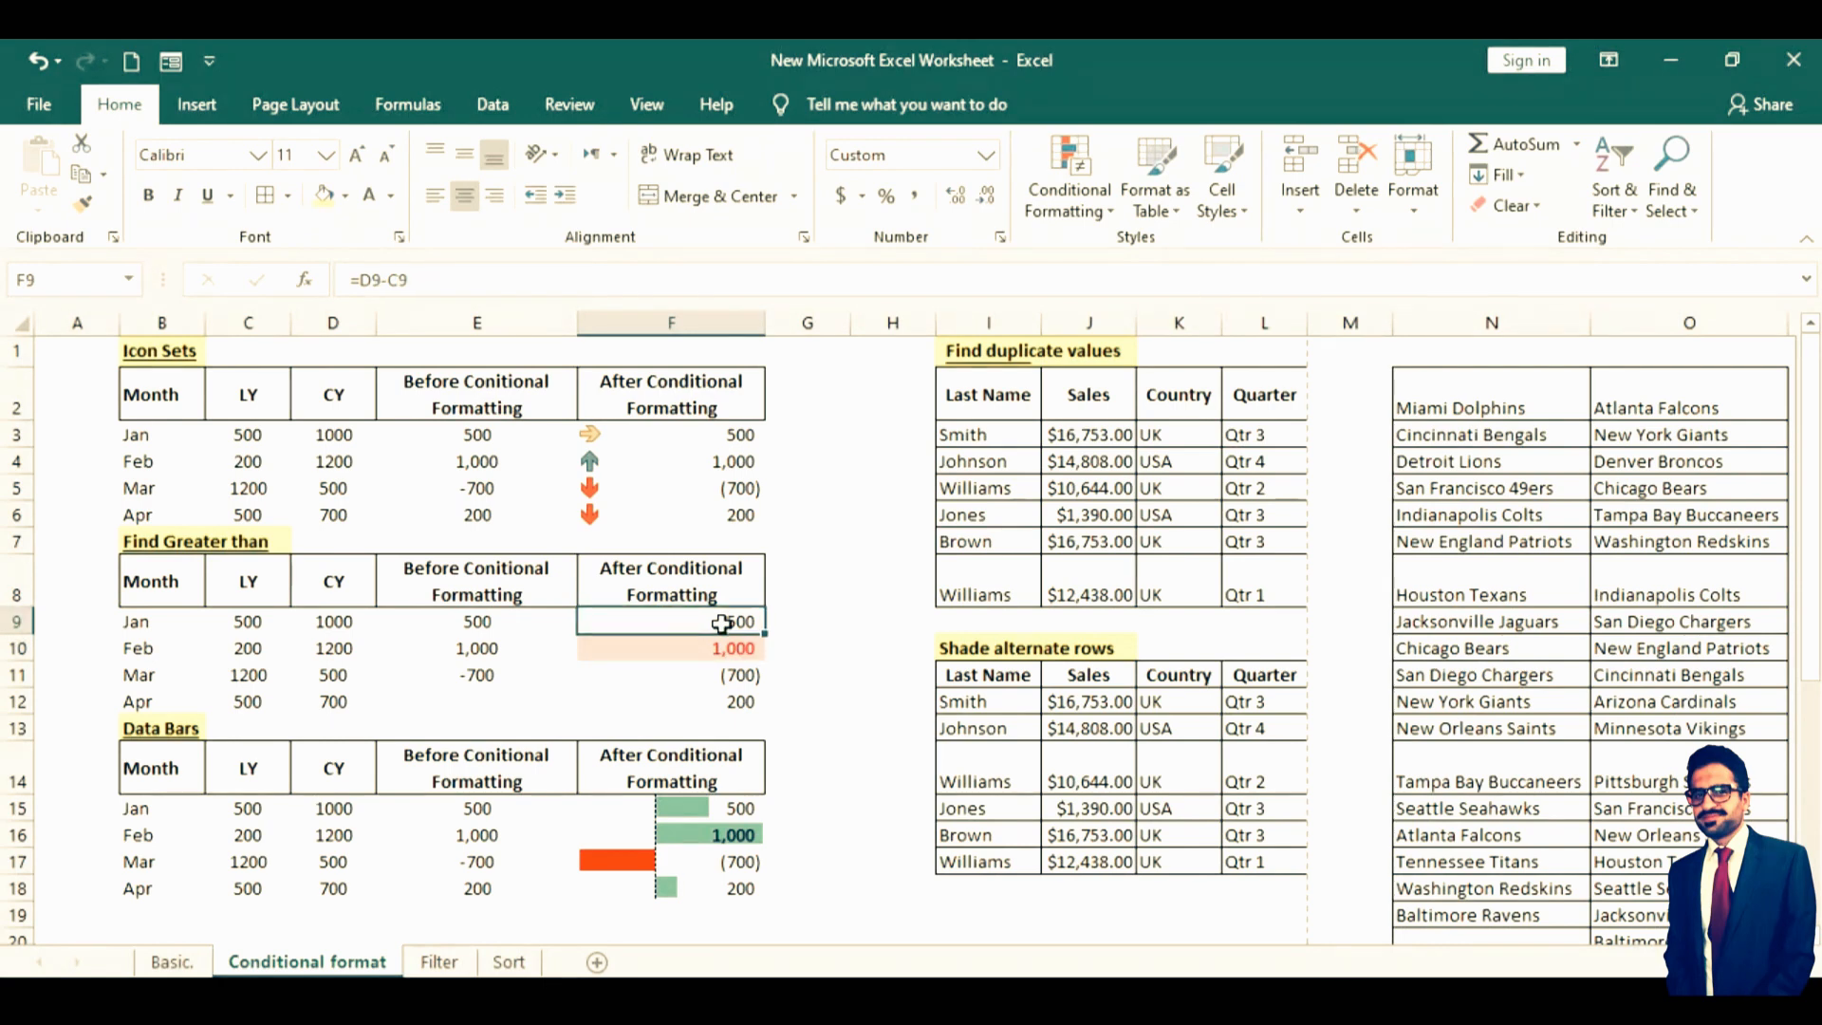
key("shift+Down")
key("shift+Down")
key("shift+Down")
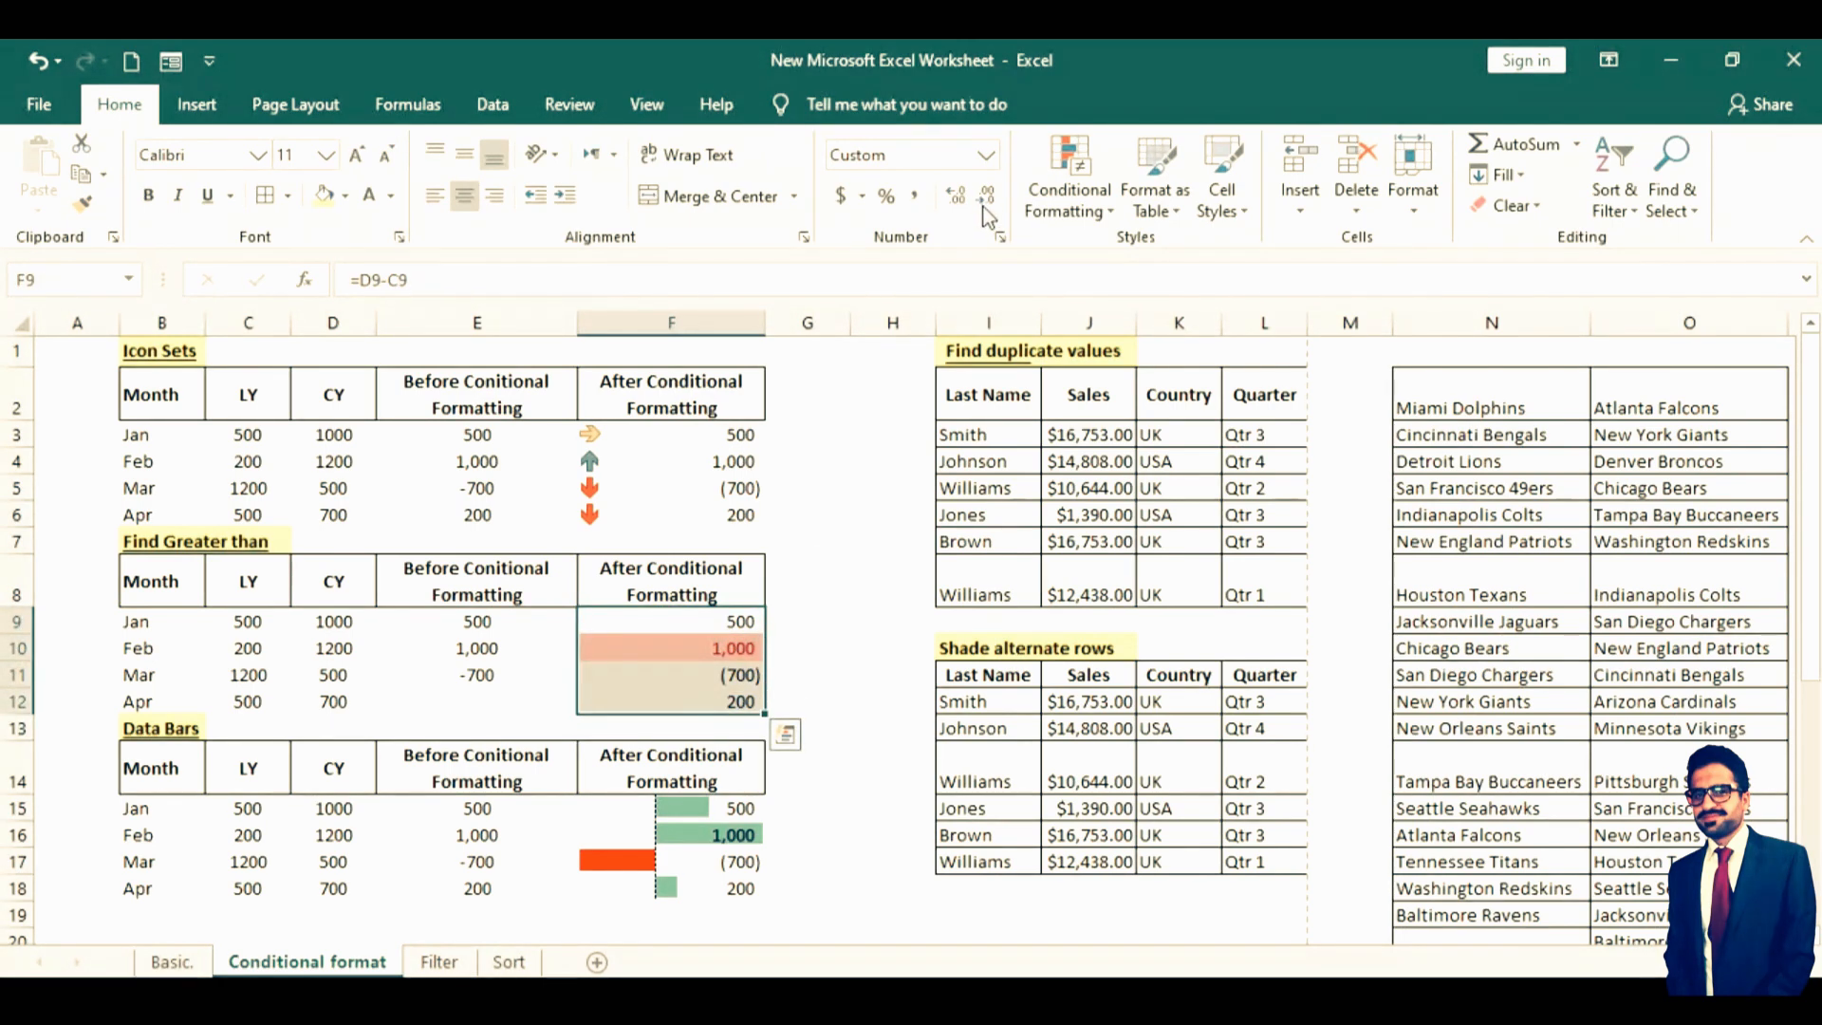
left_click(658, 655)
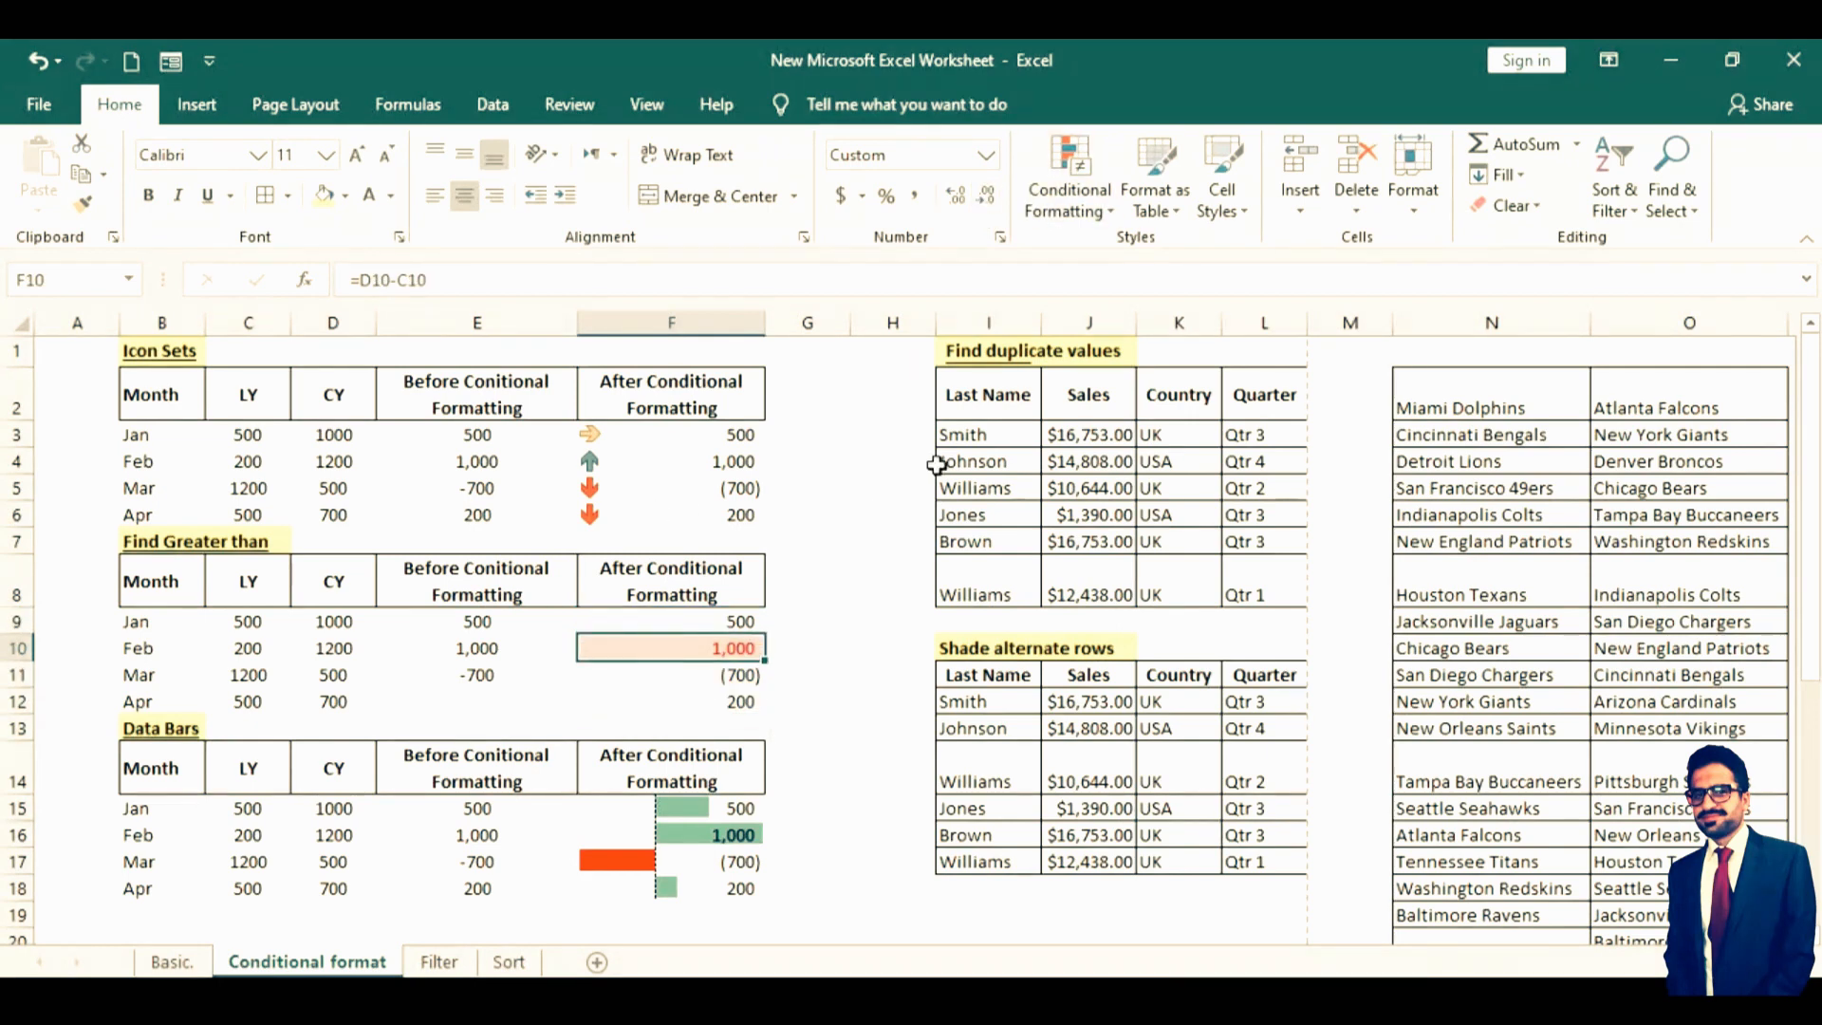
left_click(1072, 210)
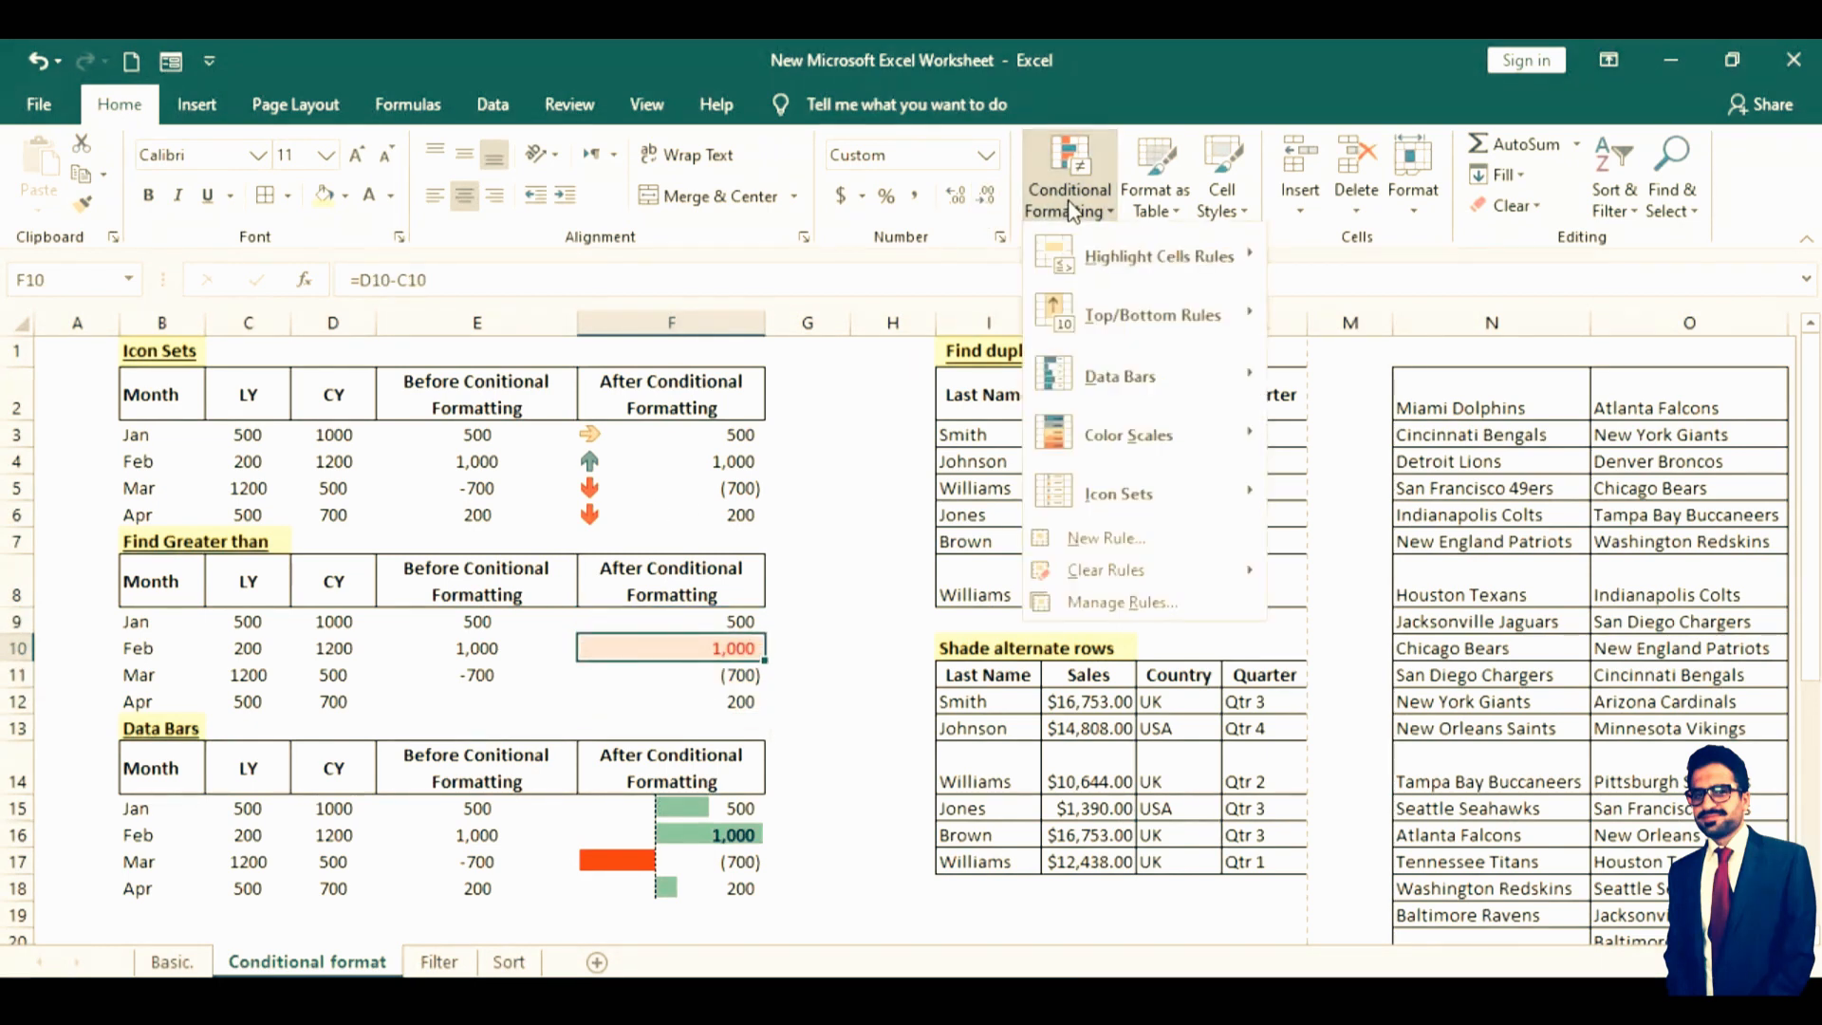
left_click(1115, 603)
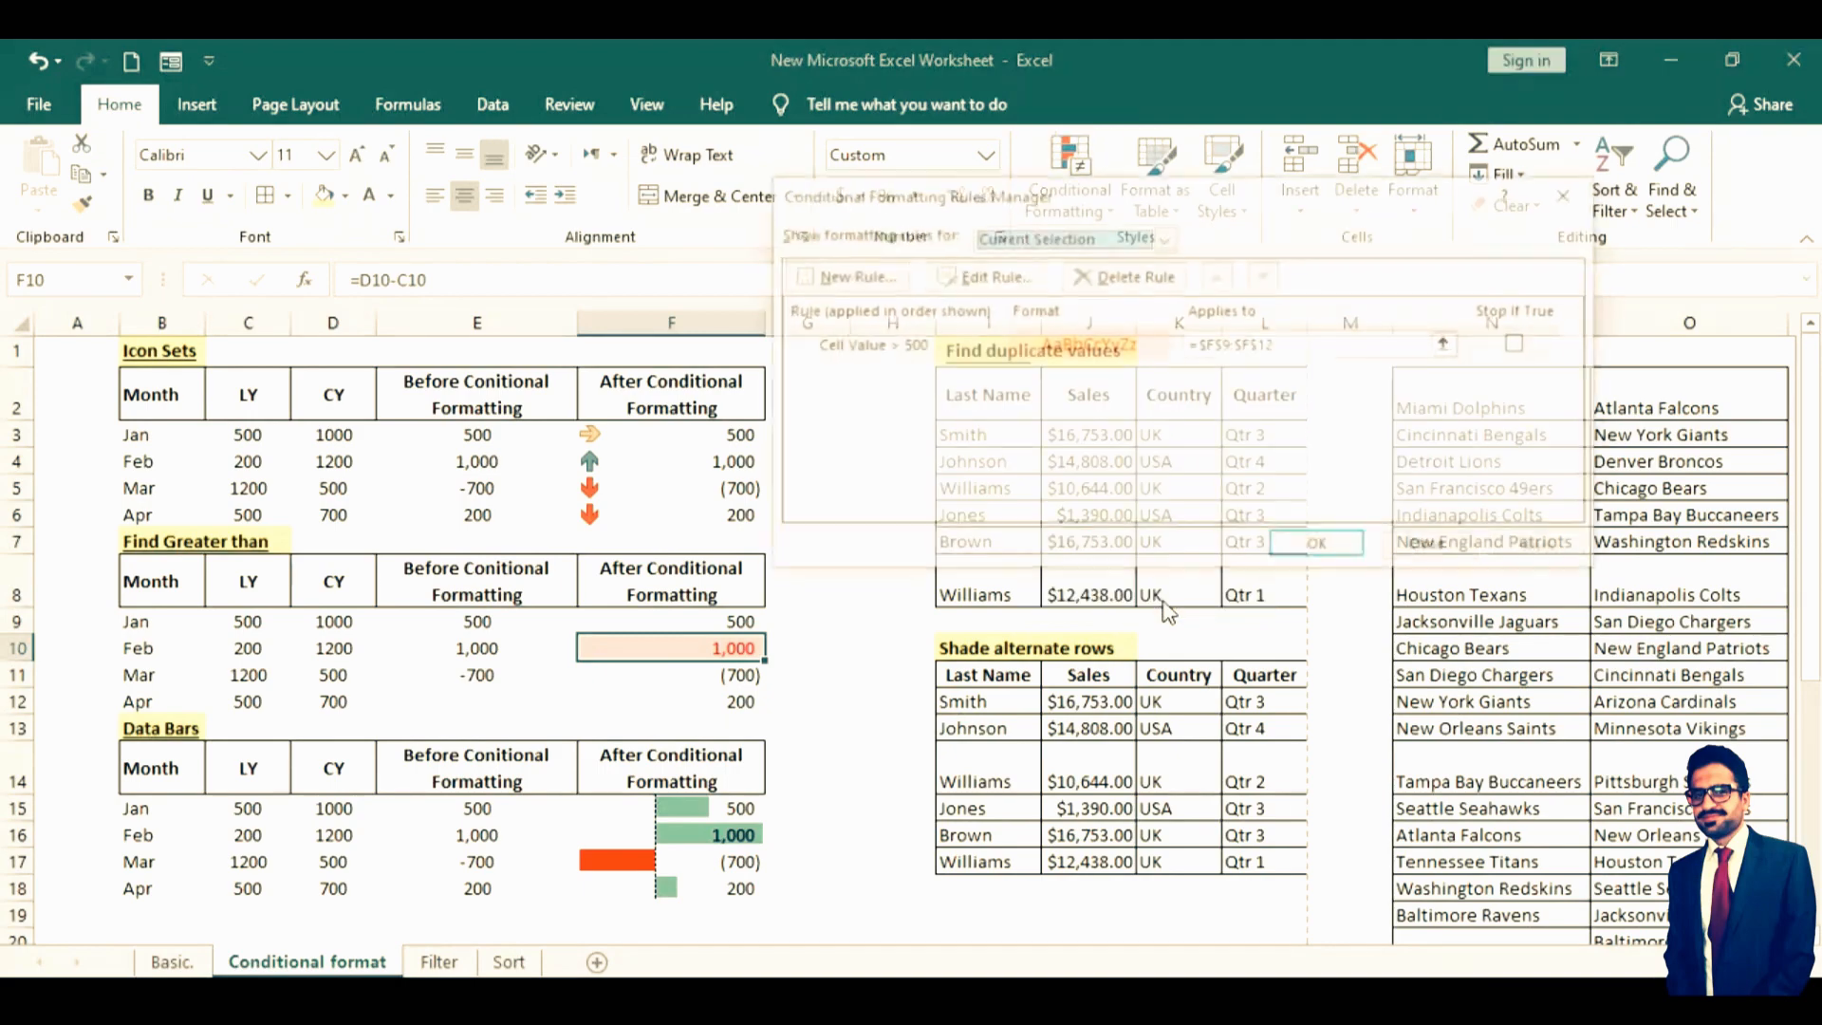
left_click(977, 277)
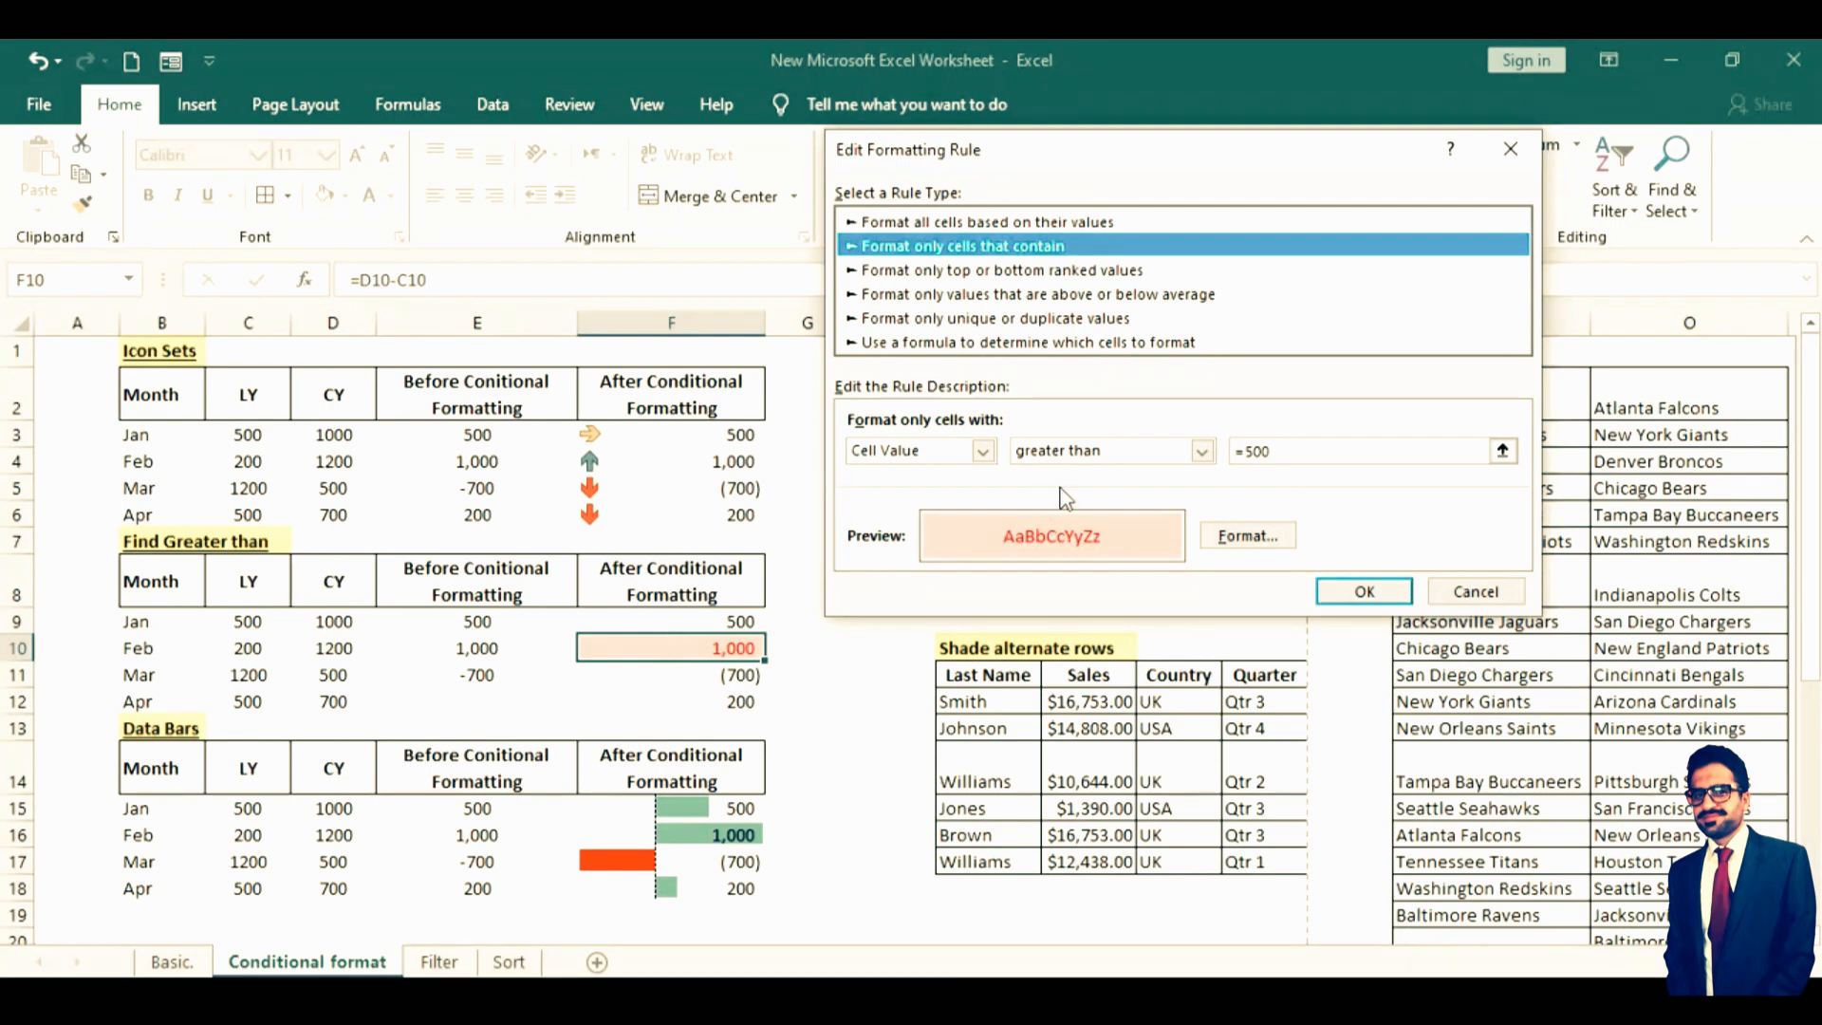
Examine the comparison operators available for the F9:F12 highlight rule and leave the rule unedited
left_click(1203, 451)
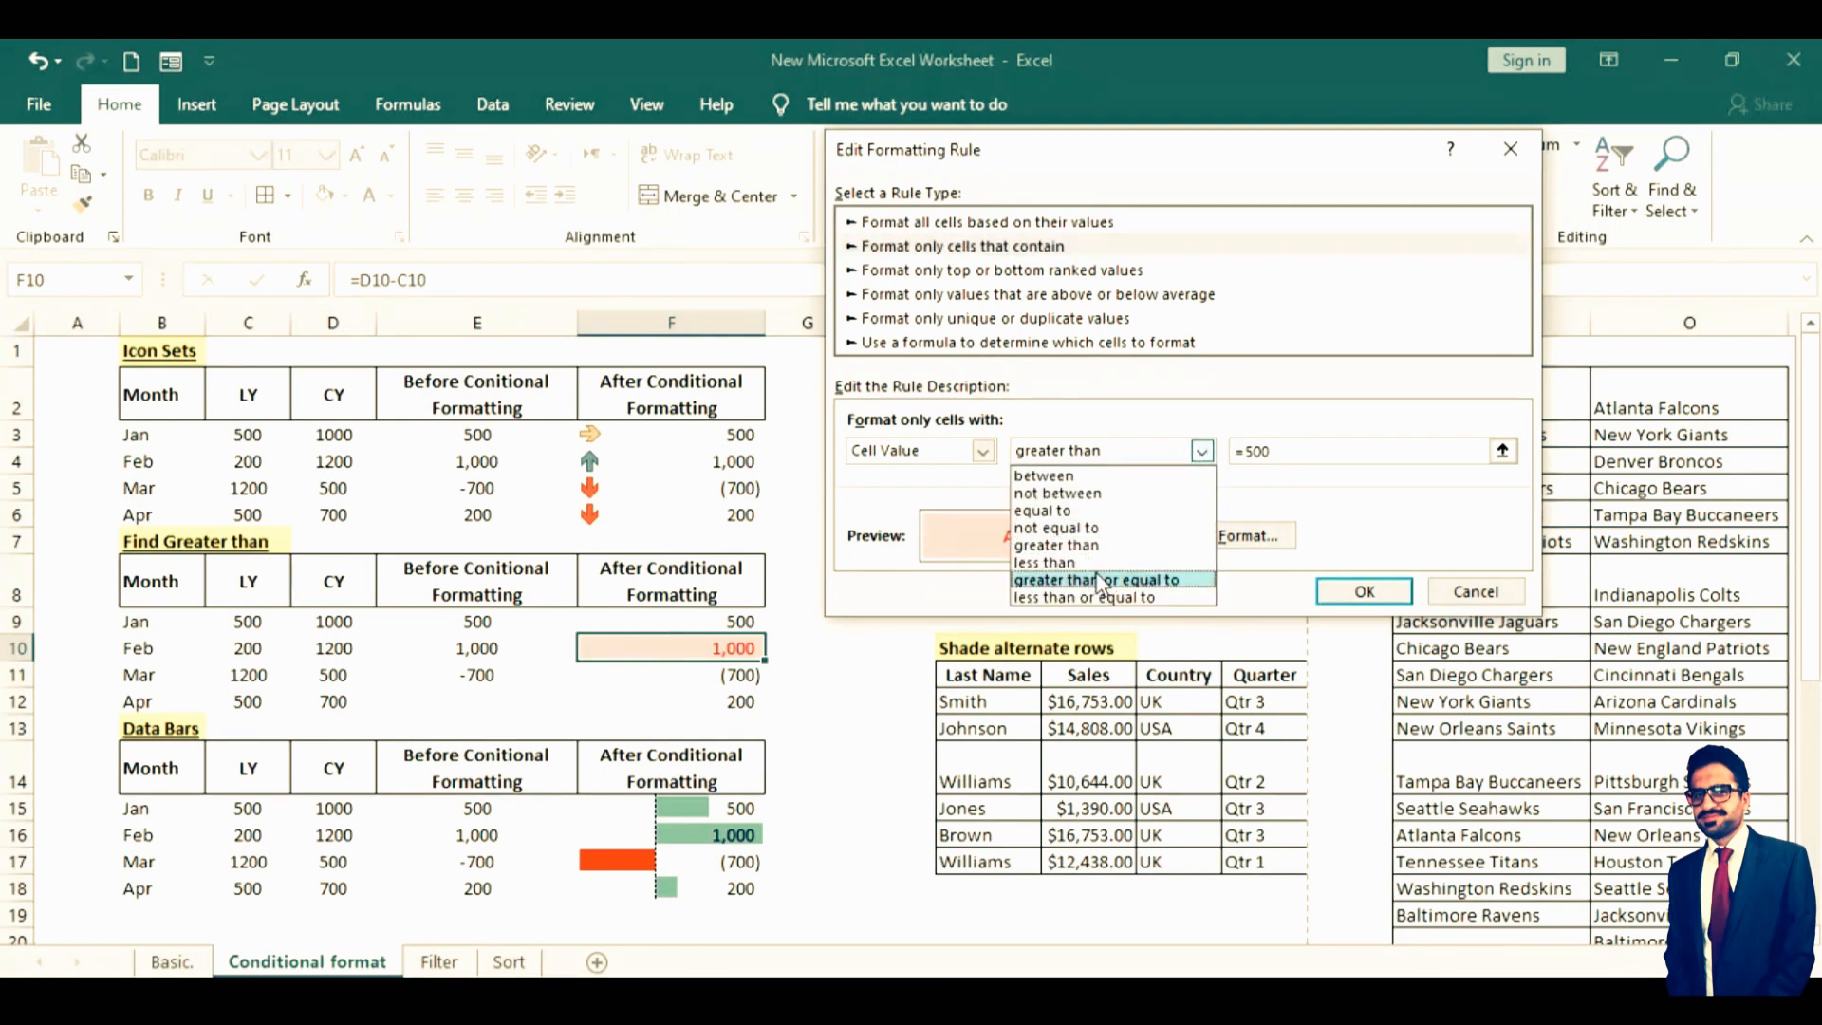
left_click(1320, 451)
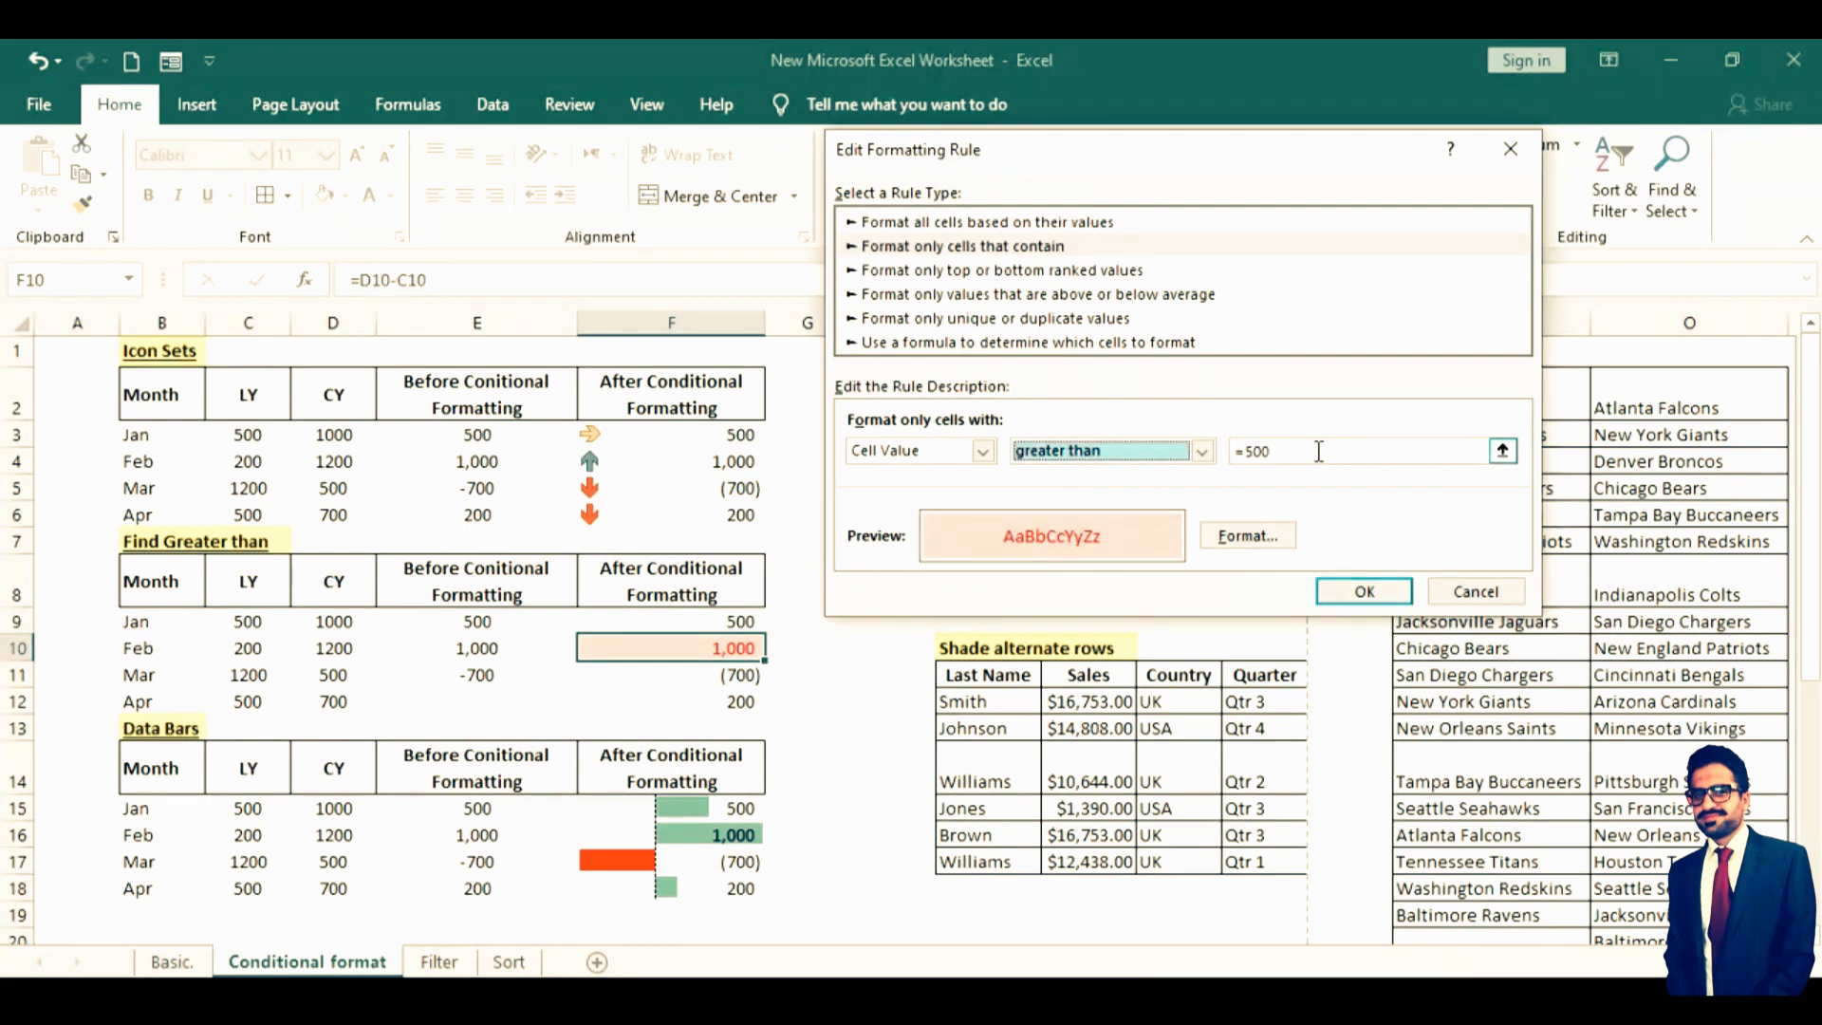
left_click(1203, 452)
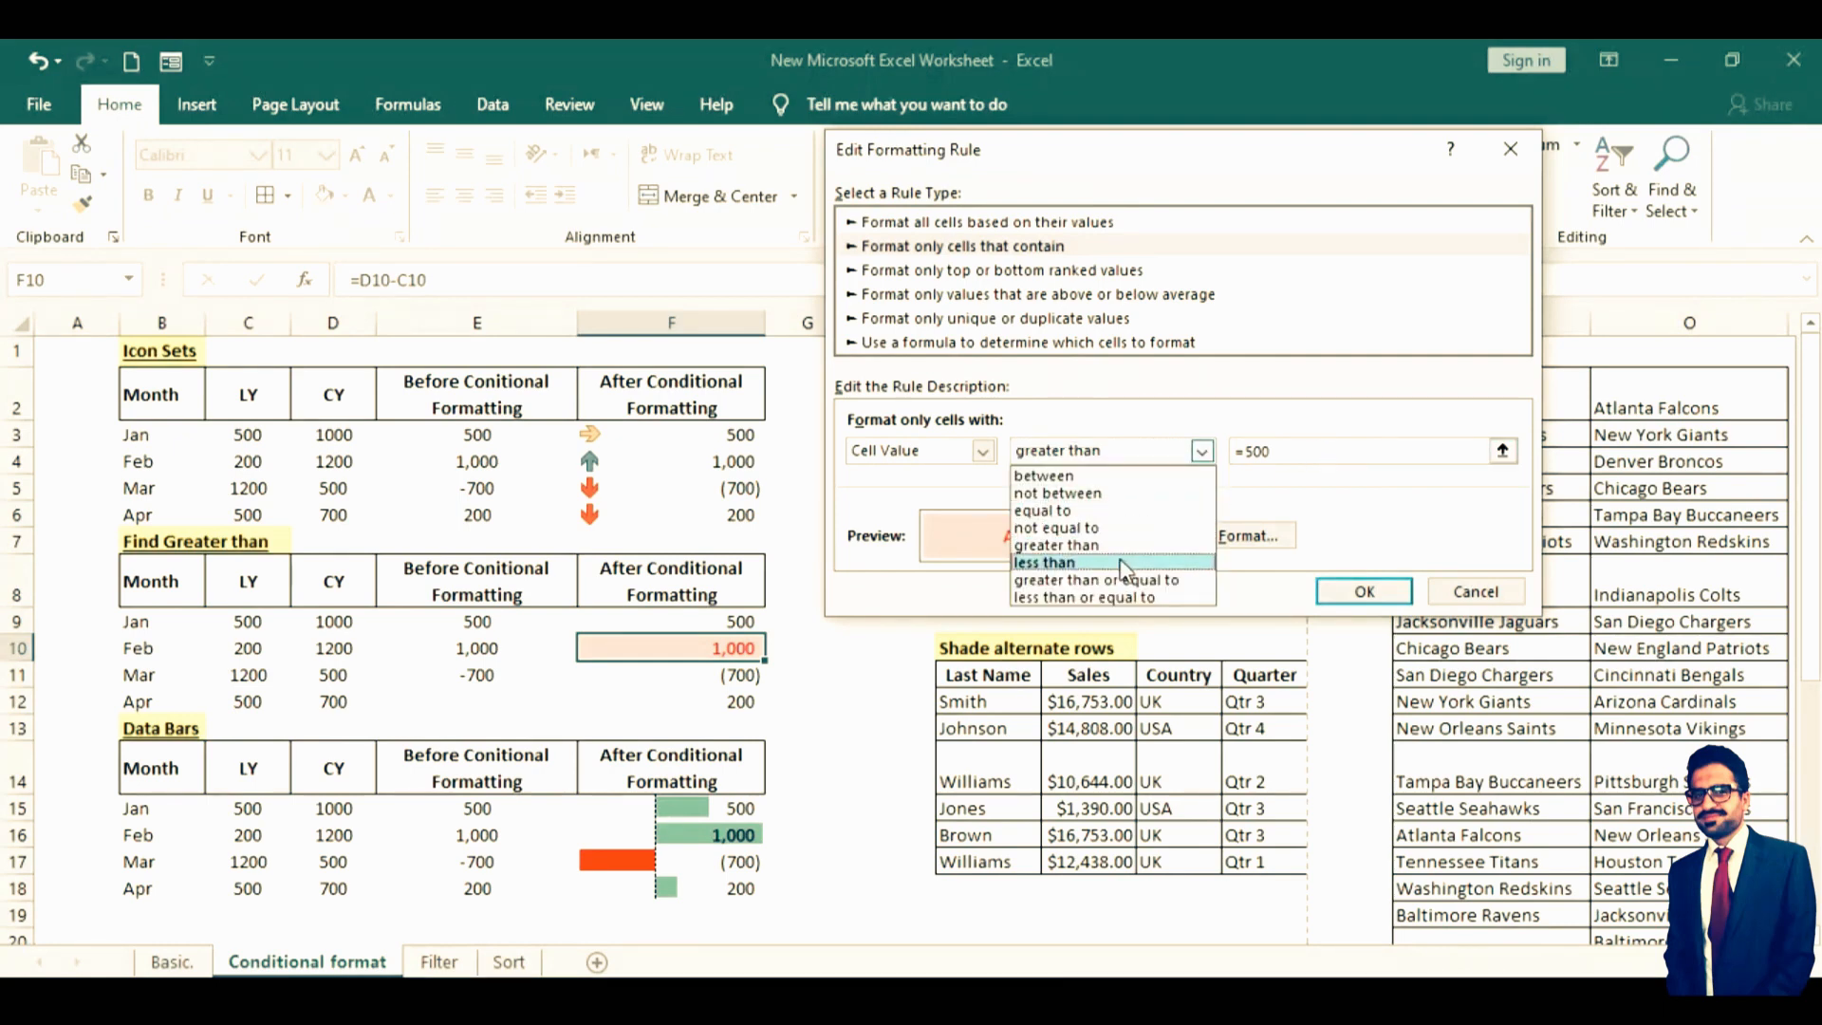
left_click(1473, 605)
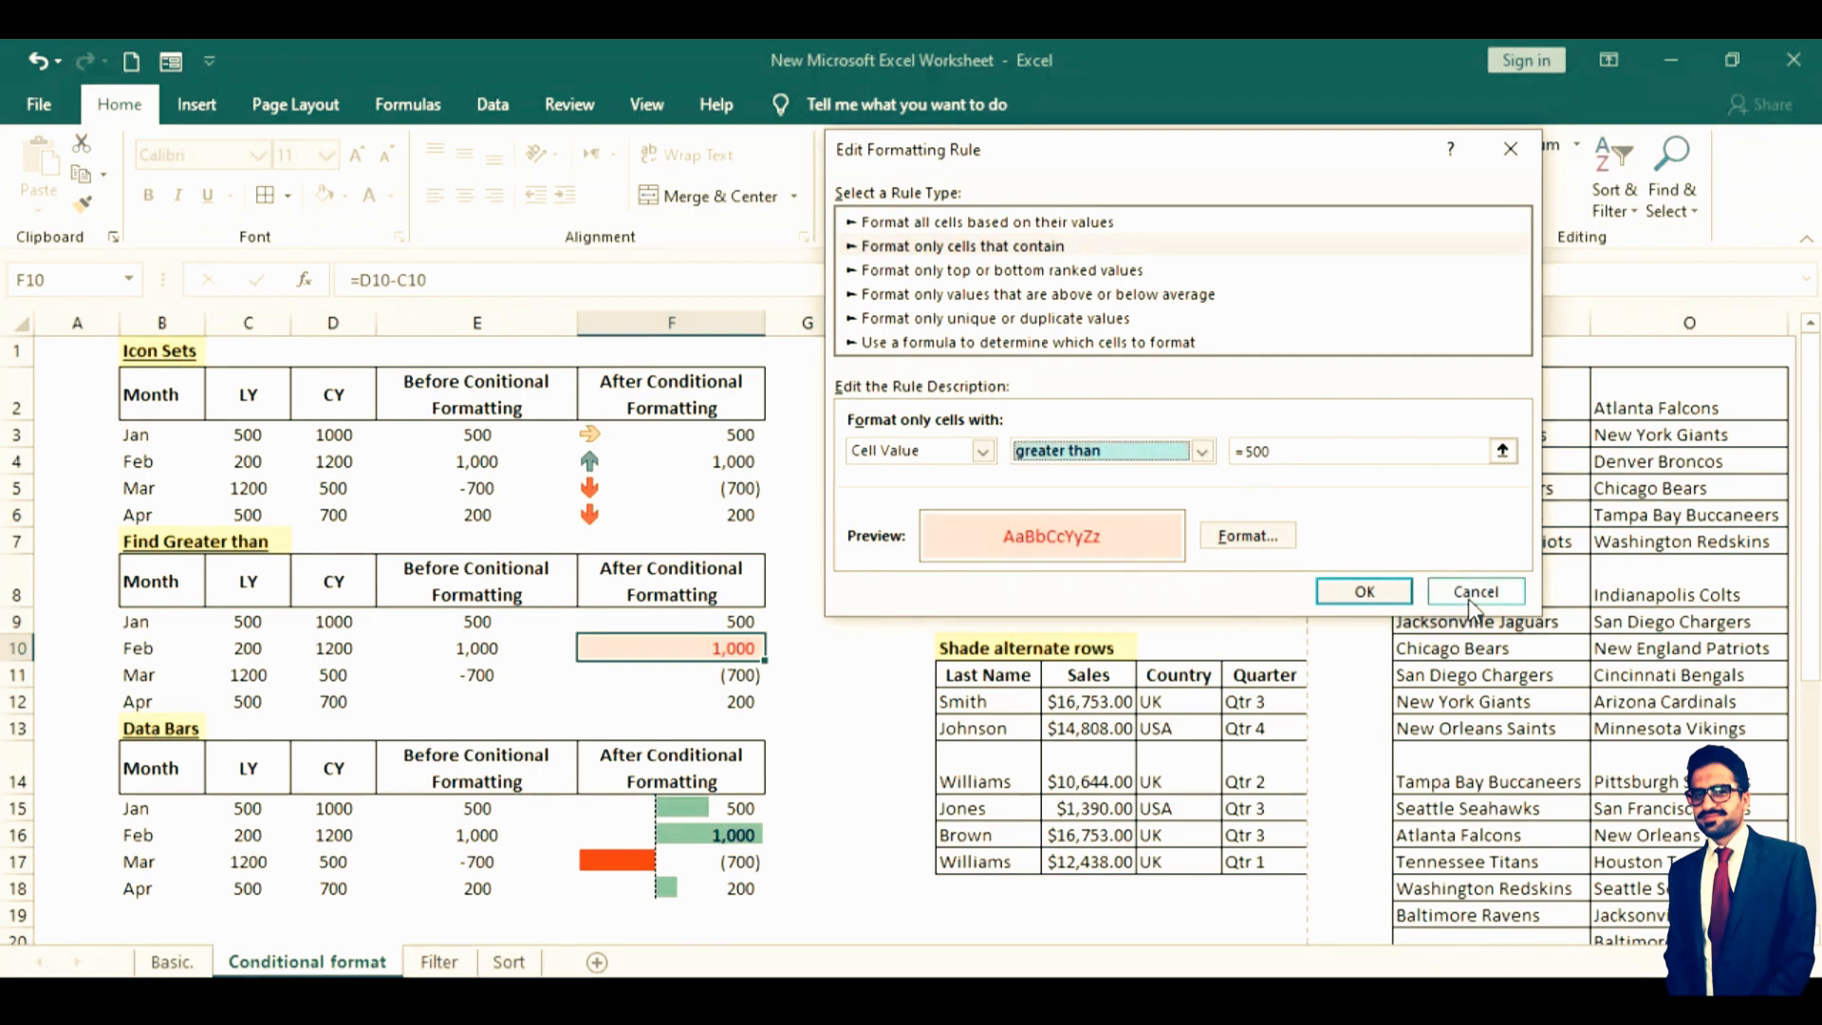
left_click(1474, 591)
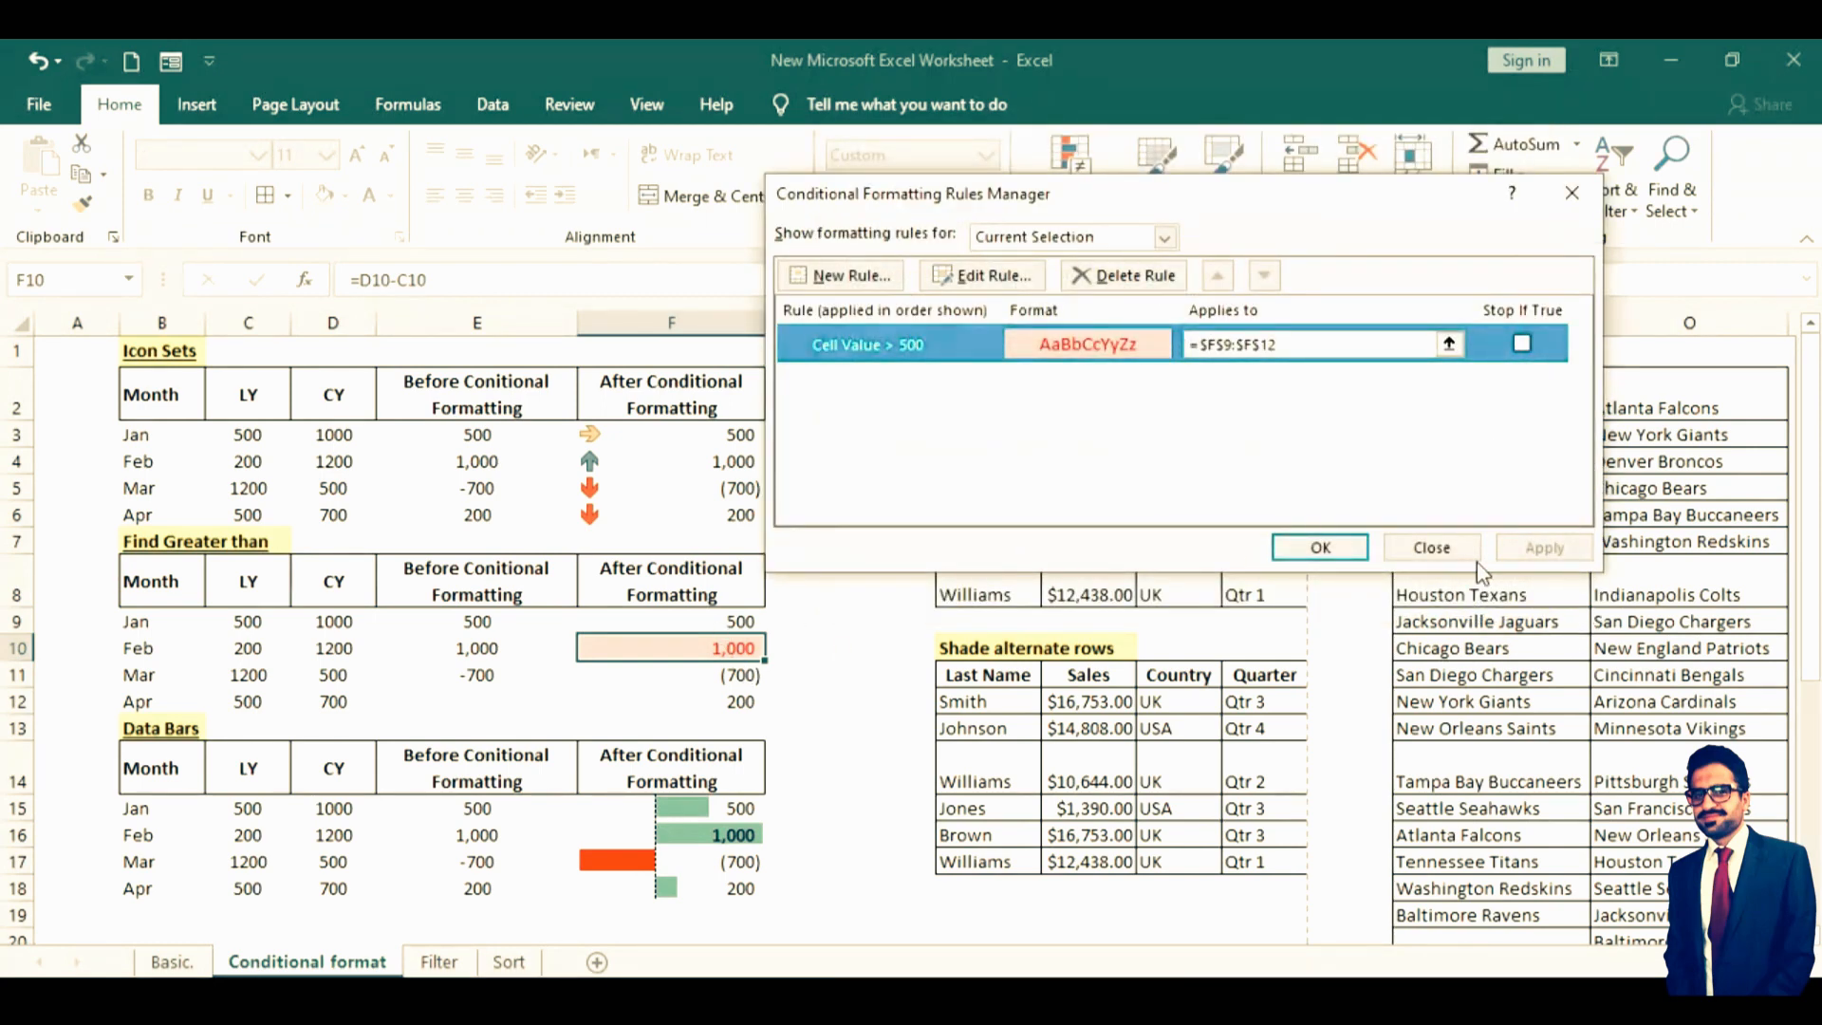
left_click(1431, 548)
Change the highlight rule on F9:F12 of the Find Greater than table to cell values less than 0
left_click_drag(714, 622, 714, 702)
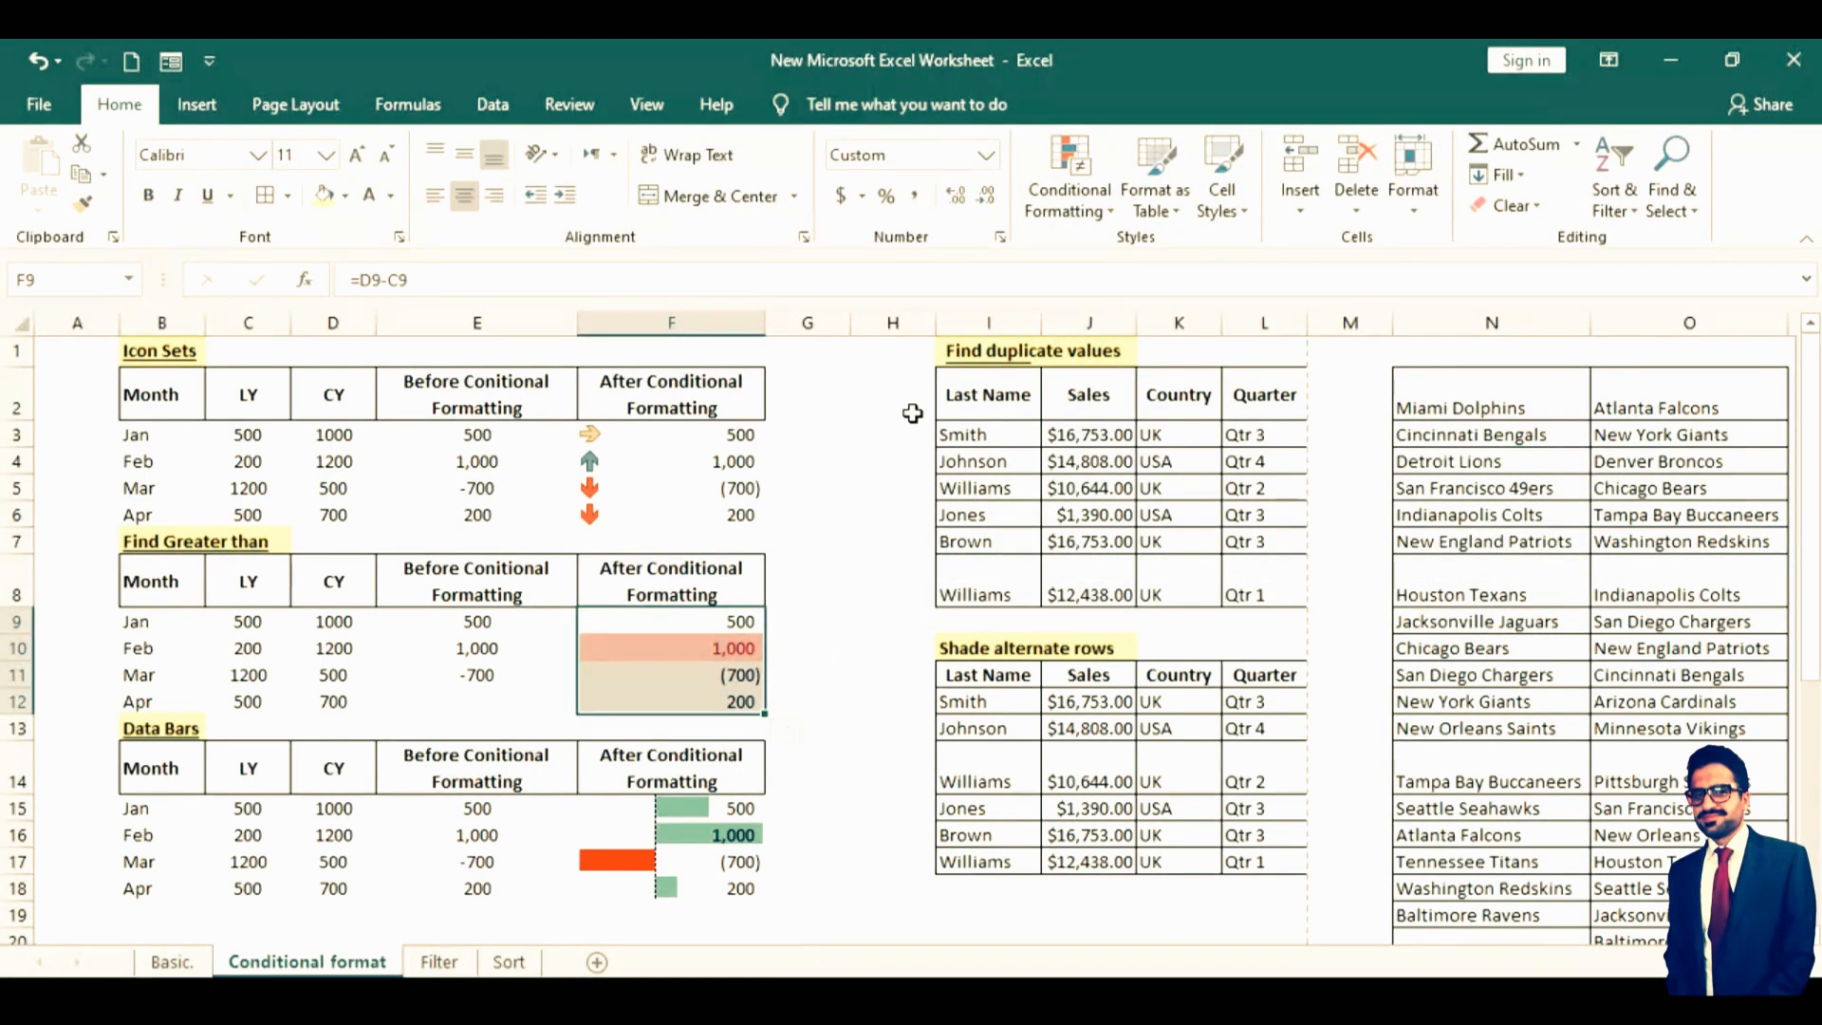
left_click(1055, 184)
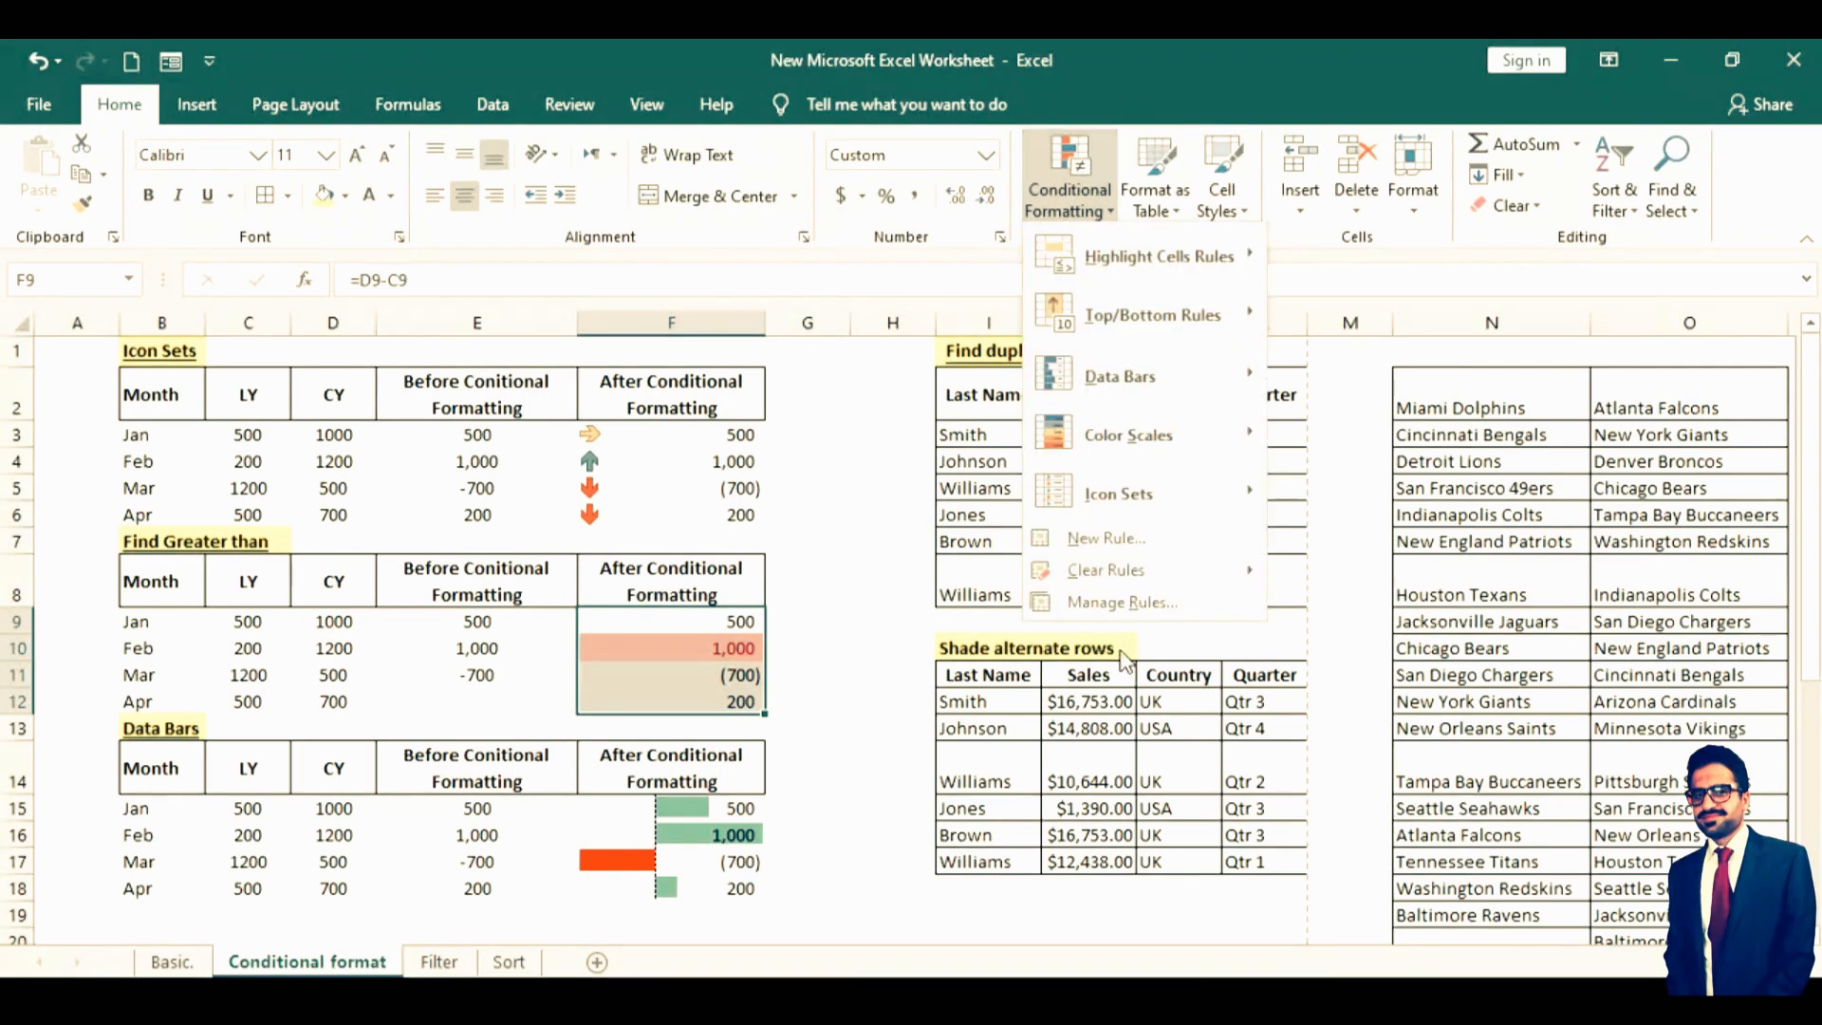
left_click(1139, 602)
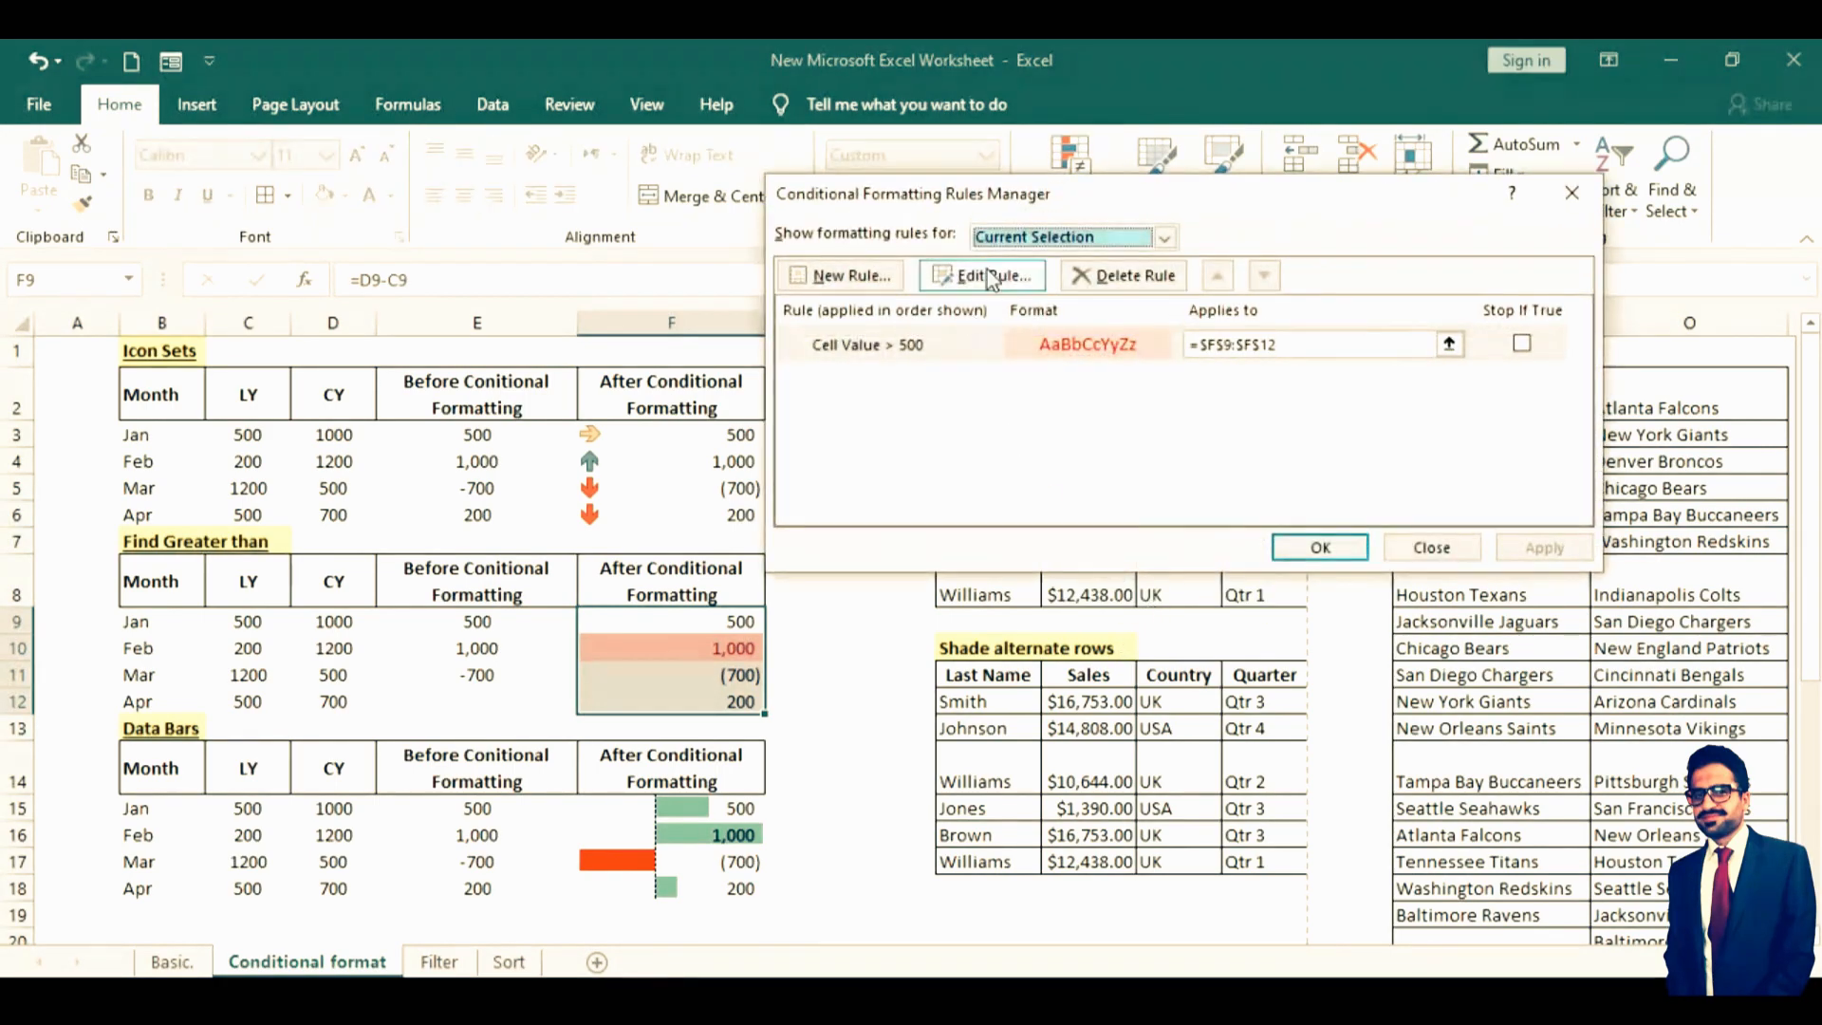
left_click(990, 276)
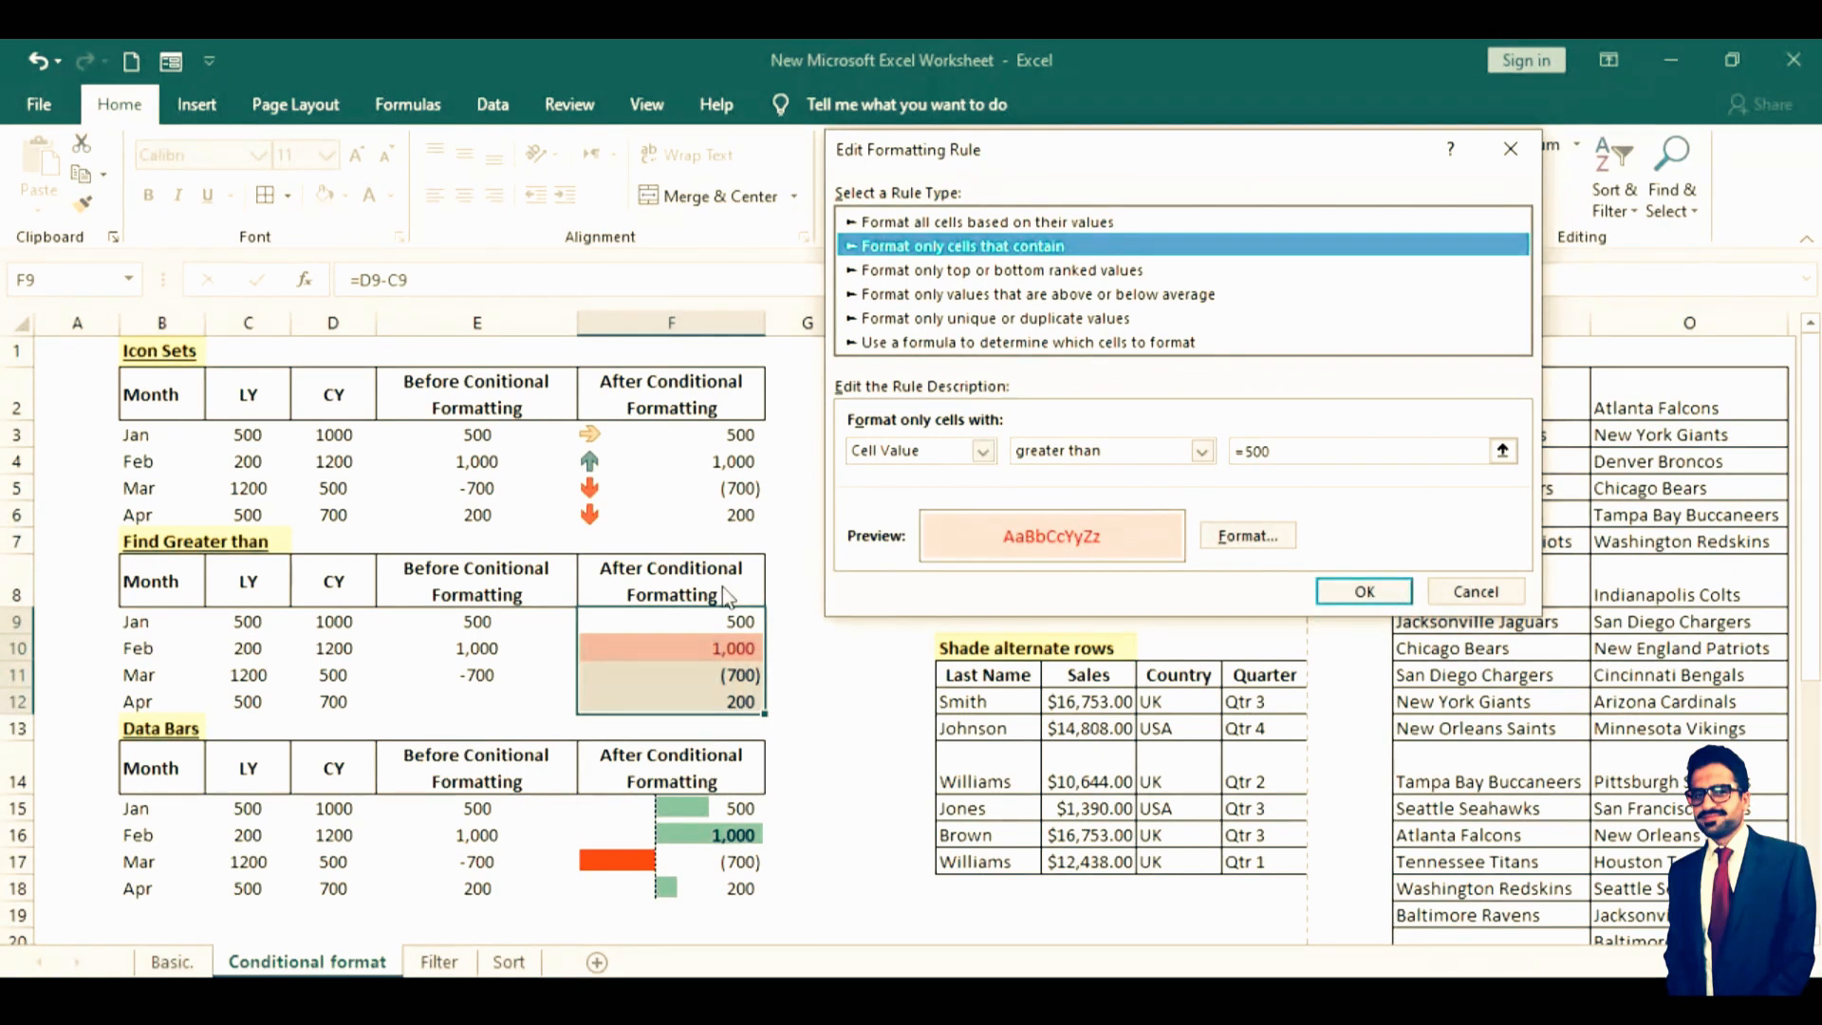
left_click(1202, 451)
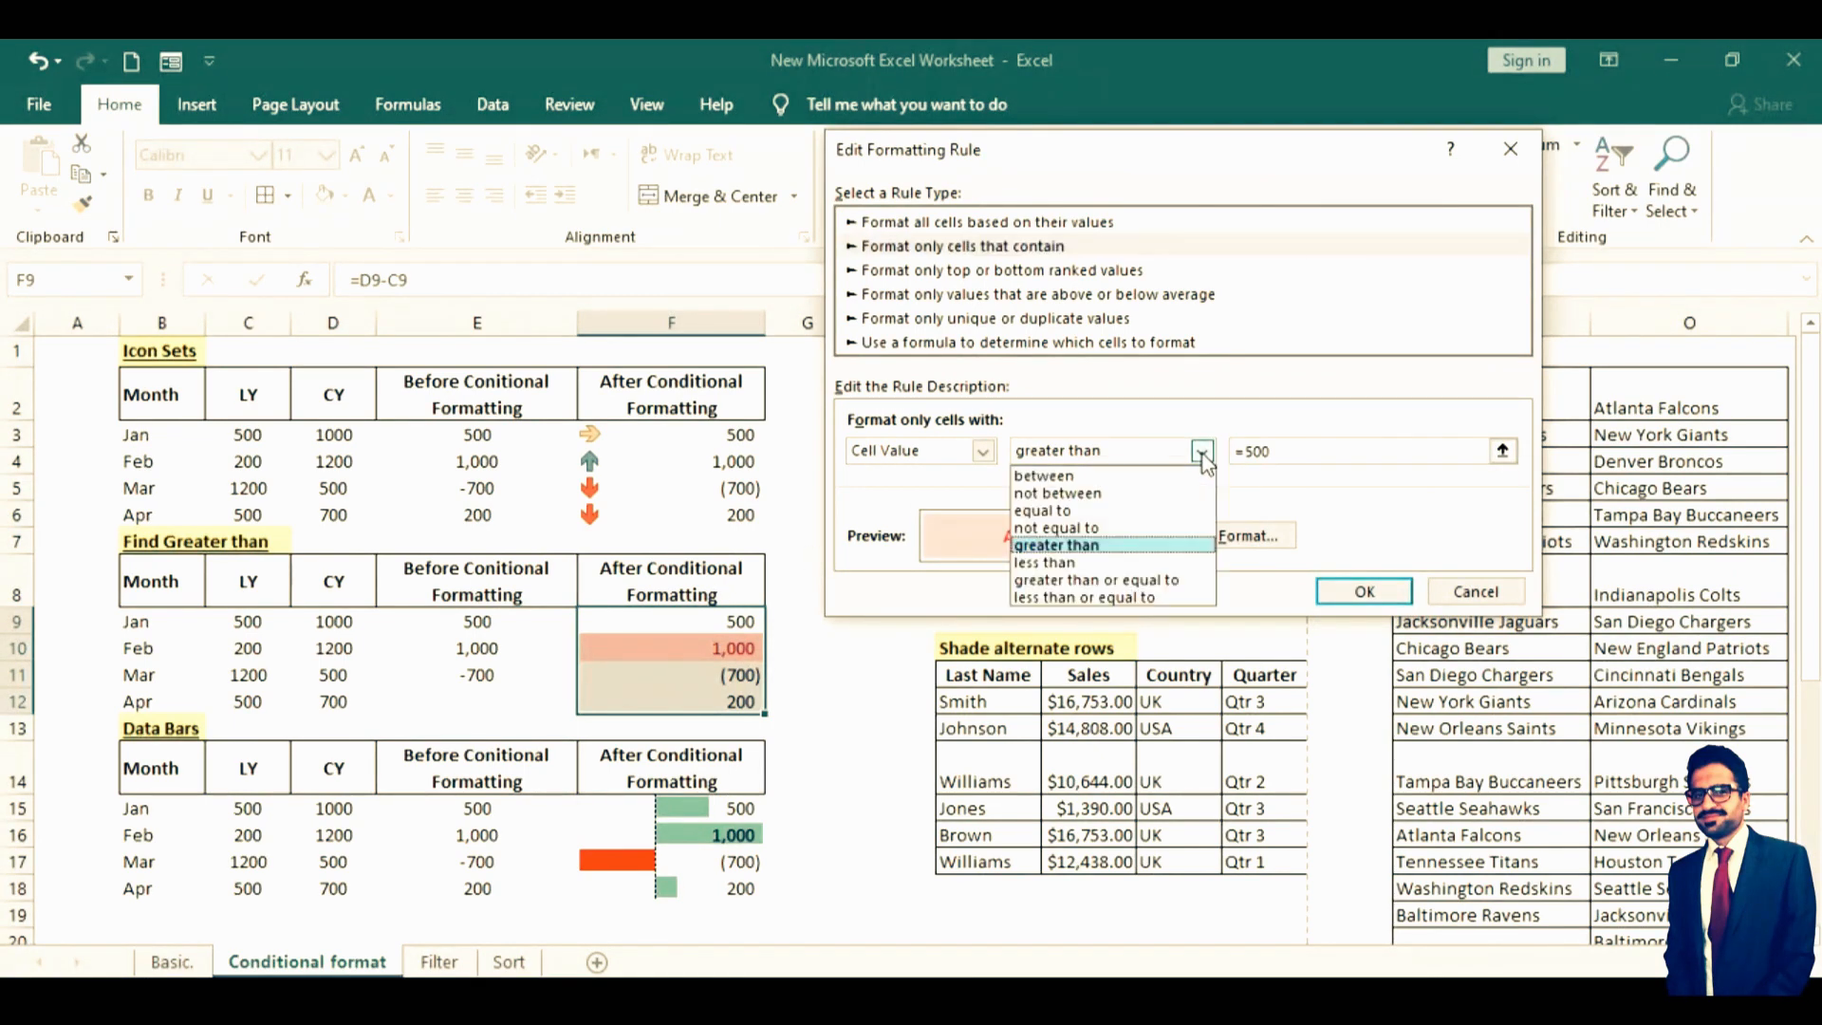
left_click(1085, 564)
left_click(1329, 456)
key("BackSpace")
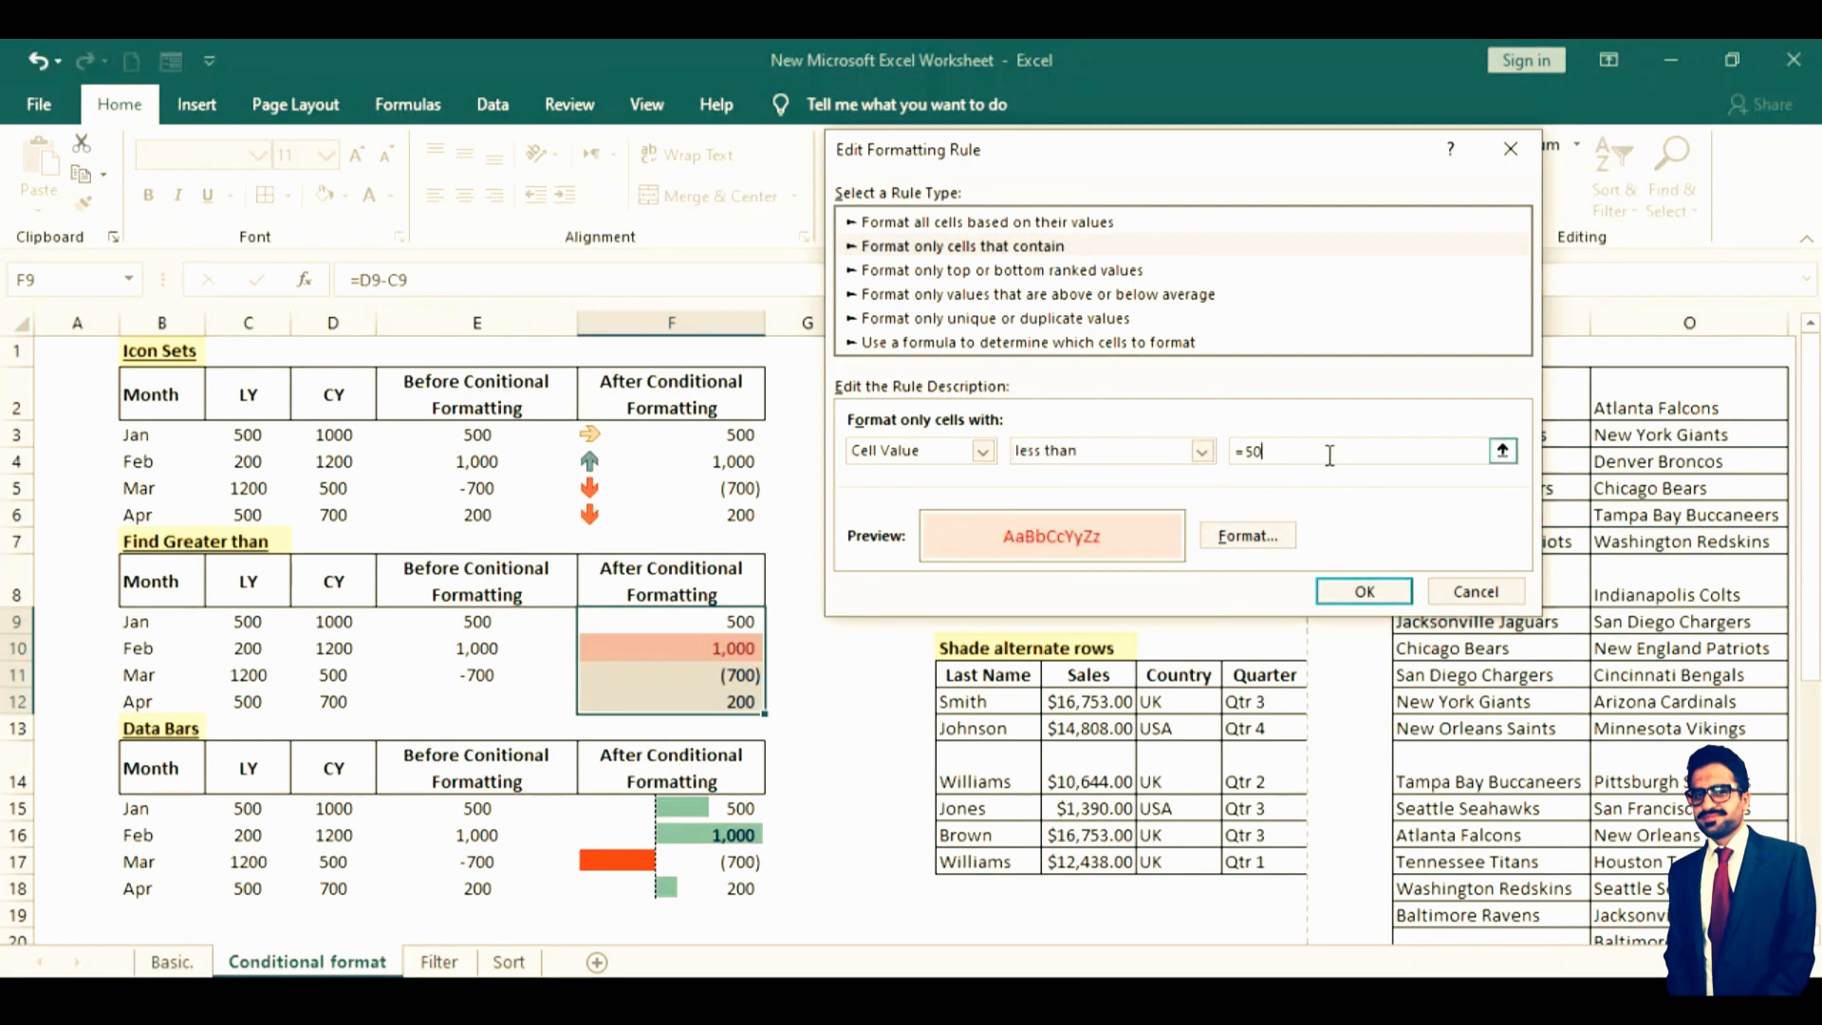
key("BackSpace")
key("BackSpace")
key("BackSpace")
type("0")
Set the less-than-0 rule's fill colour to standard red and apply the edited rule to F9:F12
left_click(1239, 535)
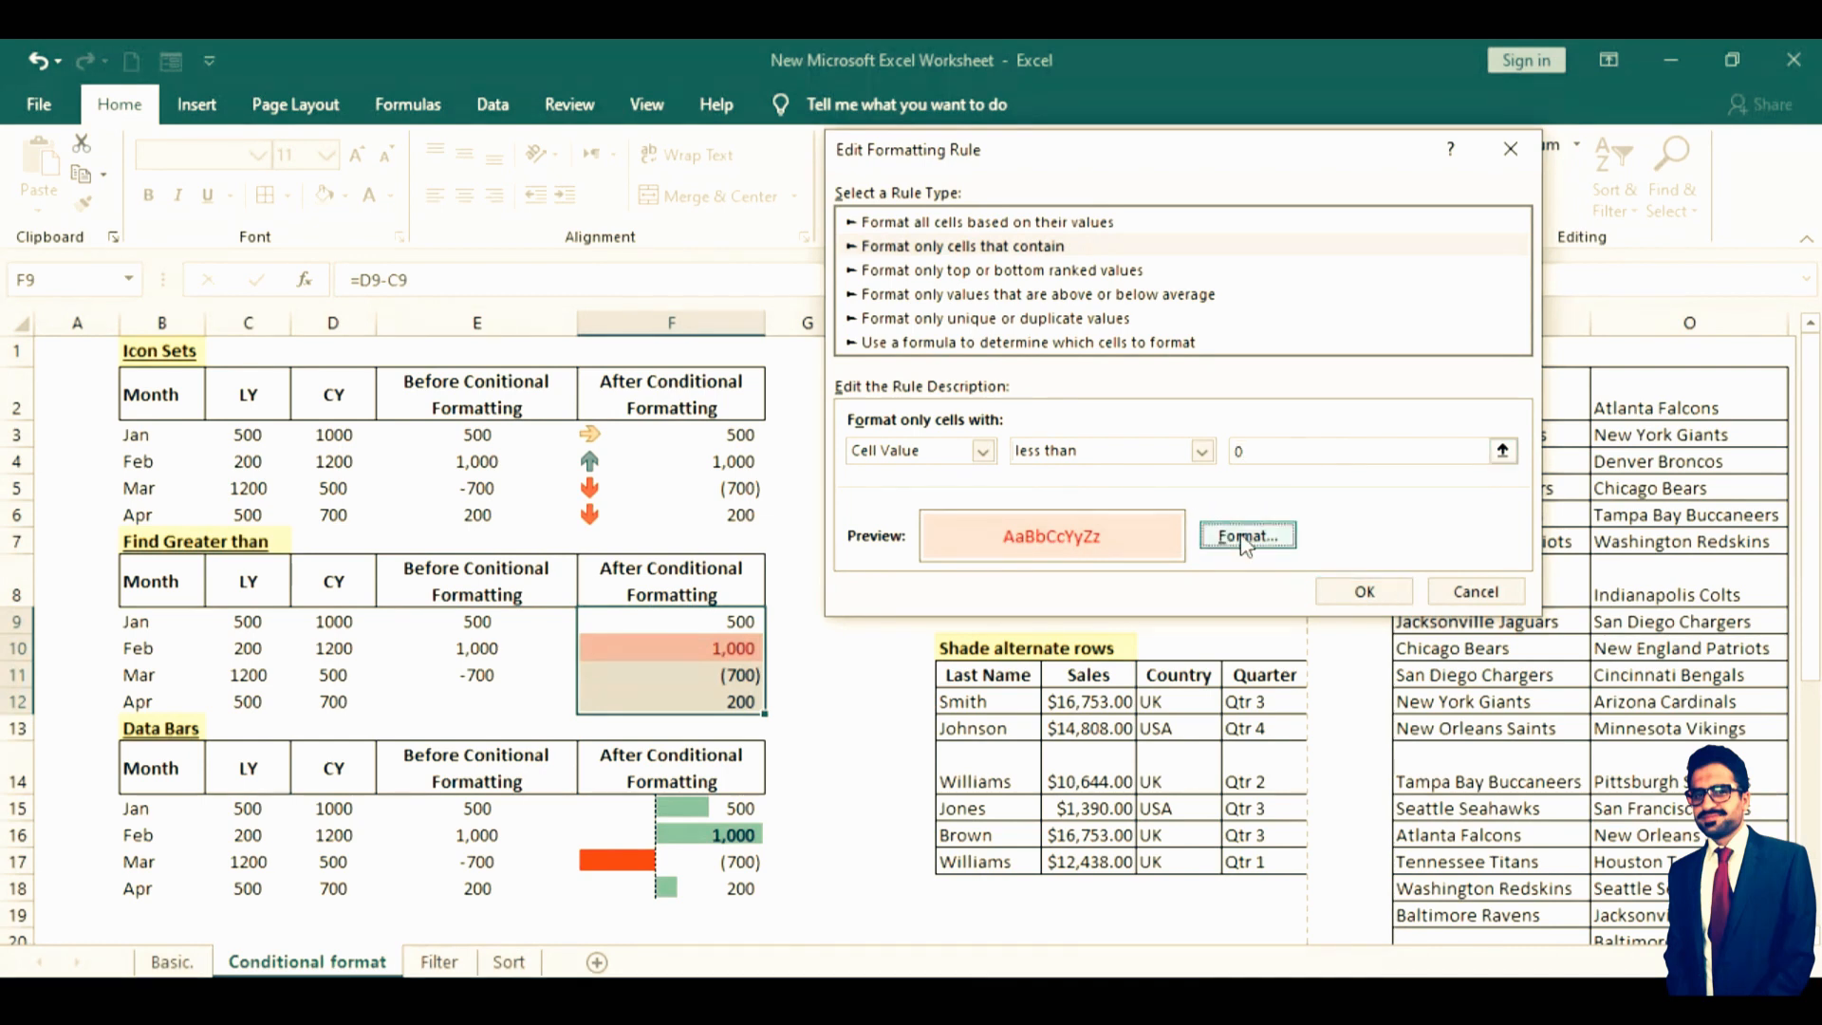
left_click(1095, 106)
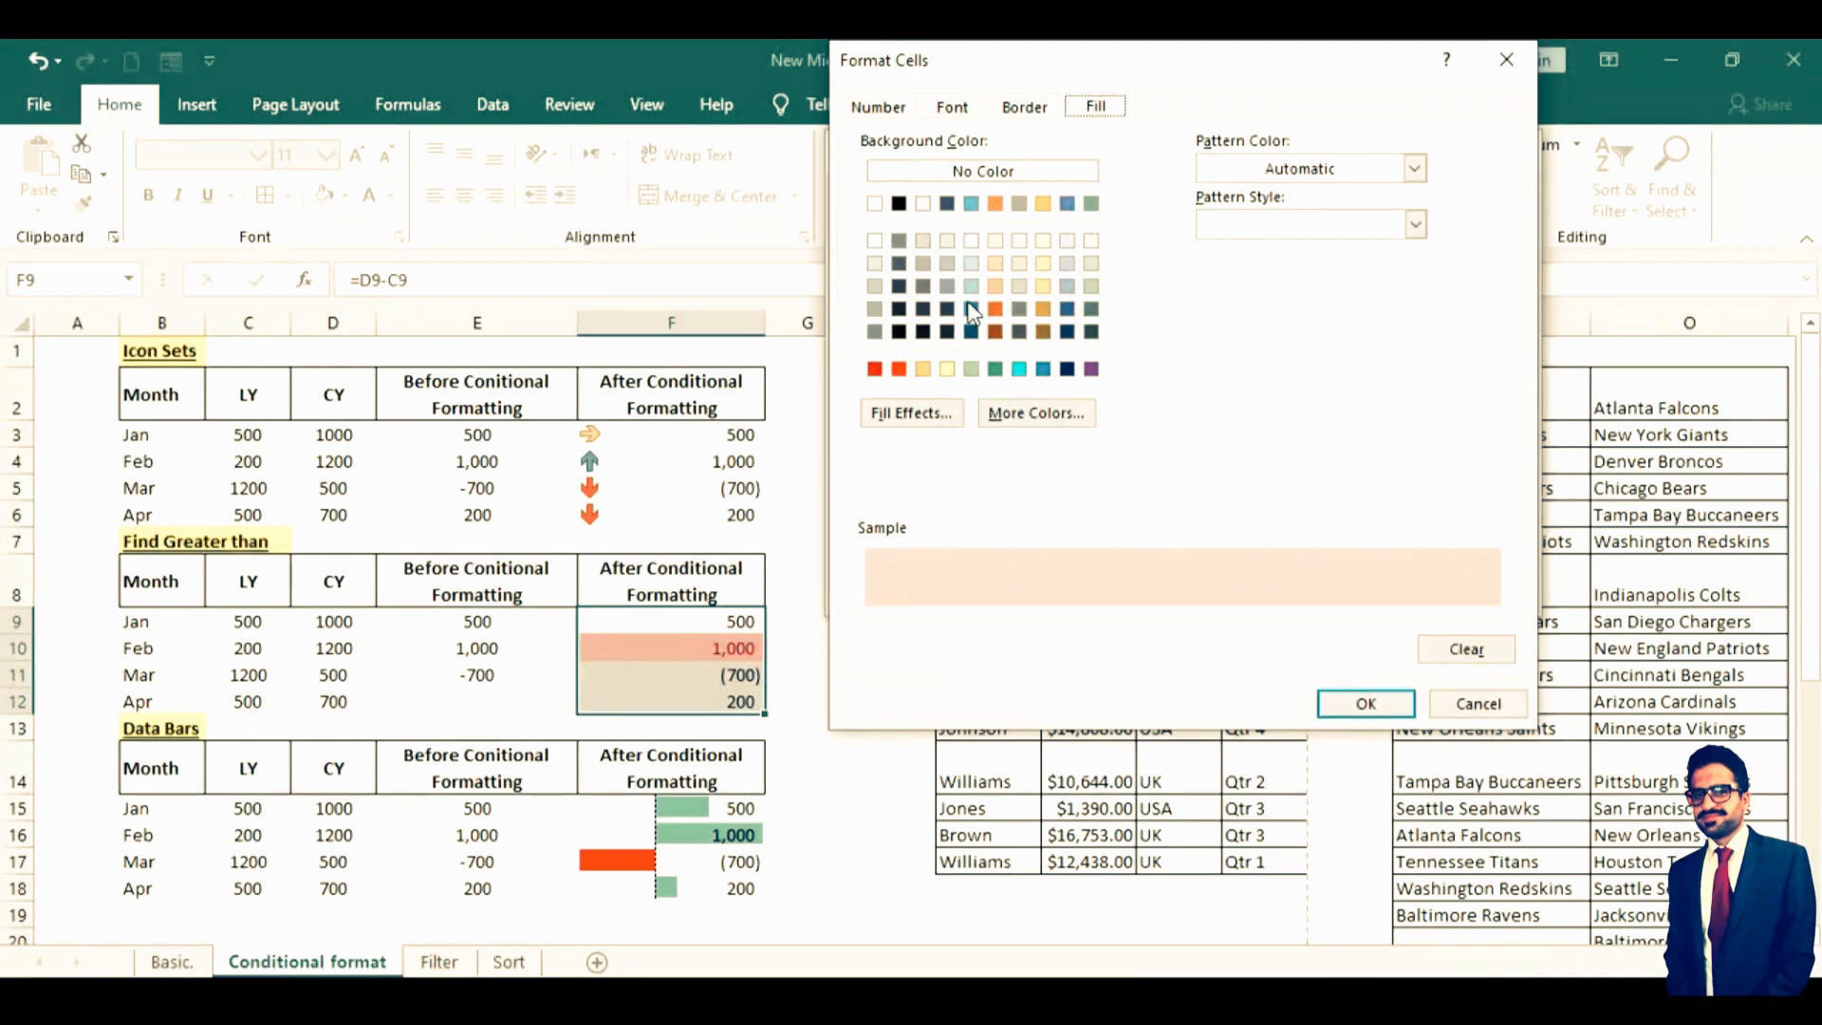
left_click(996, 204)
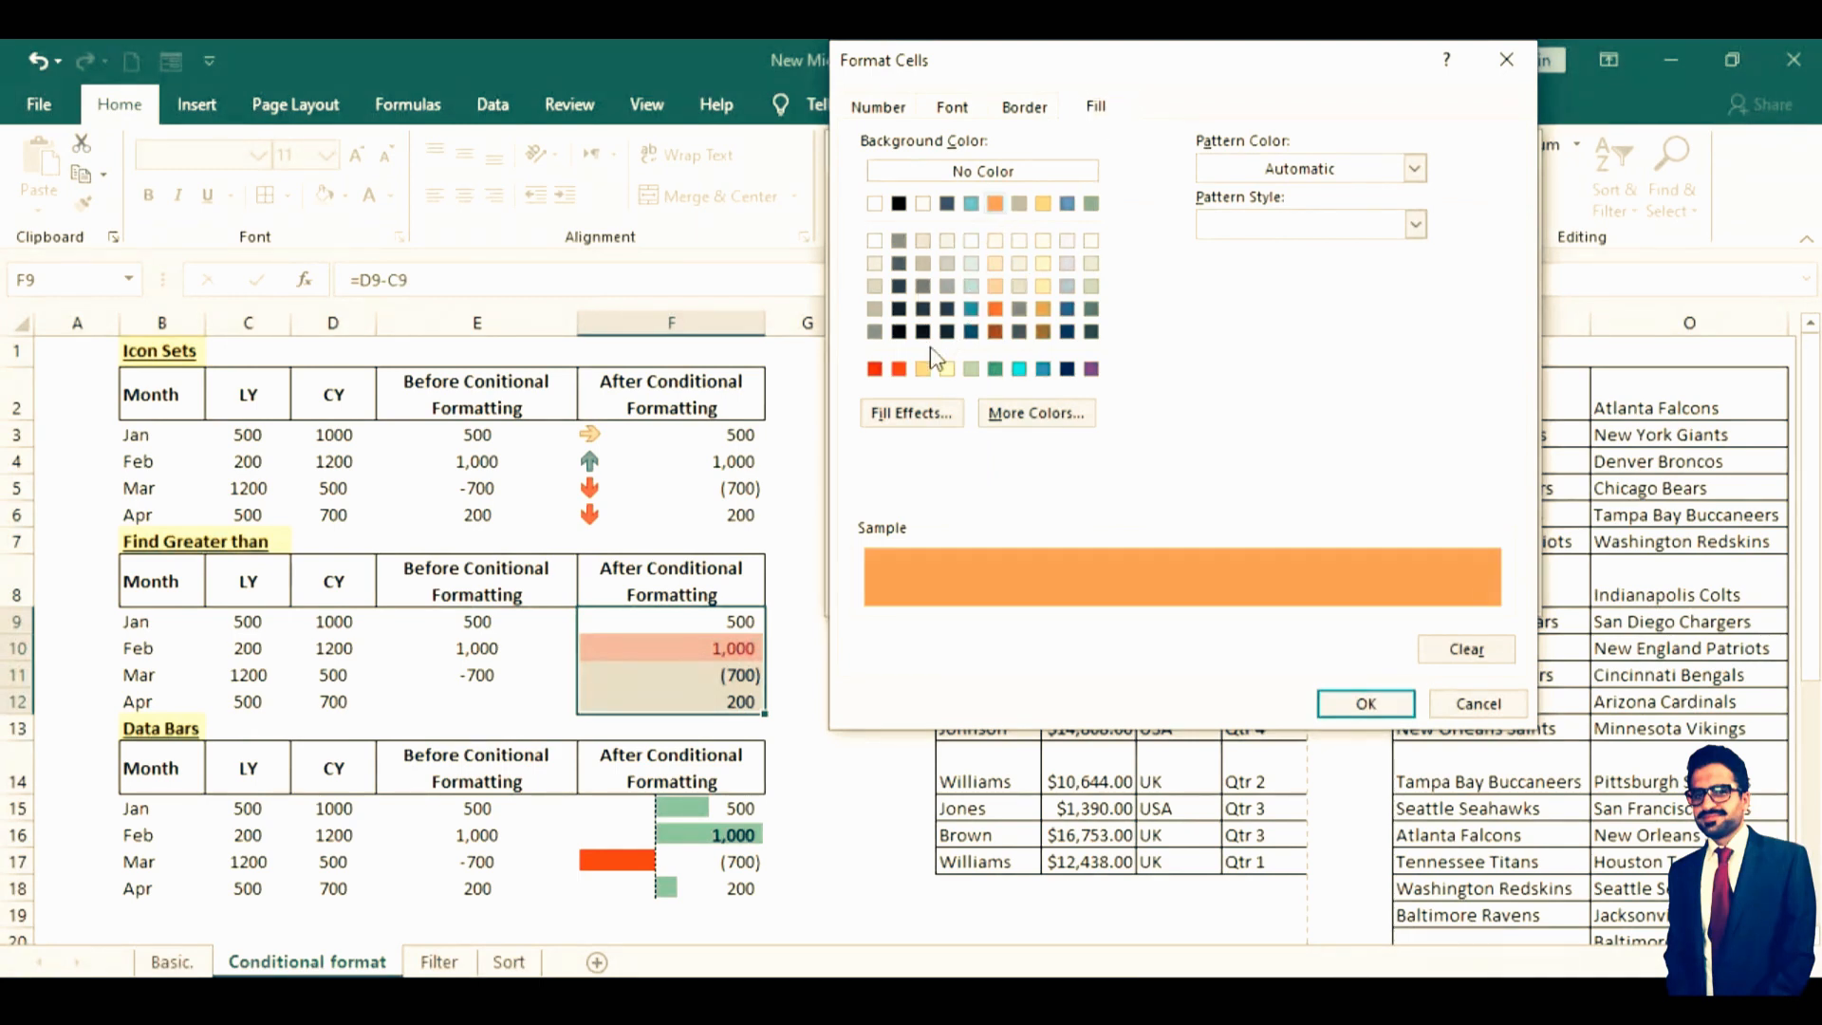
left_click(900, 369)
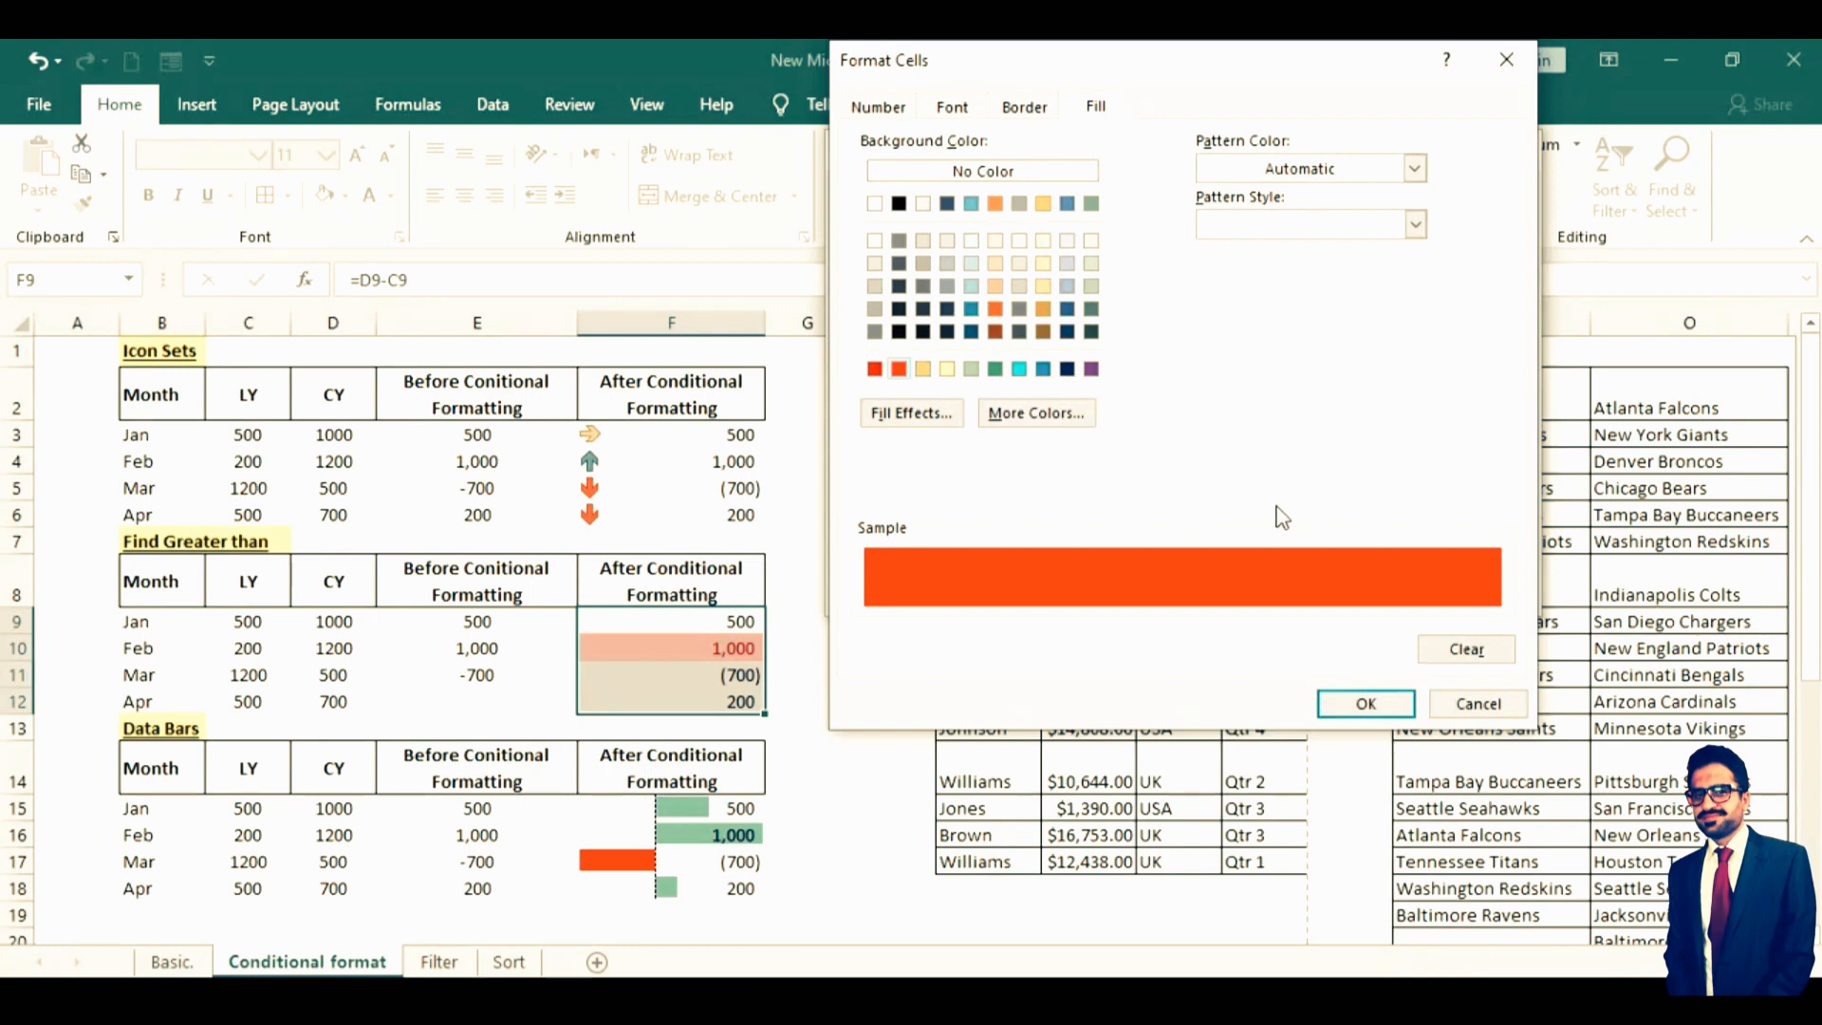
left_click(1346, 707)
left_click(1365, 591)
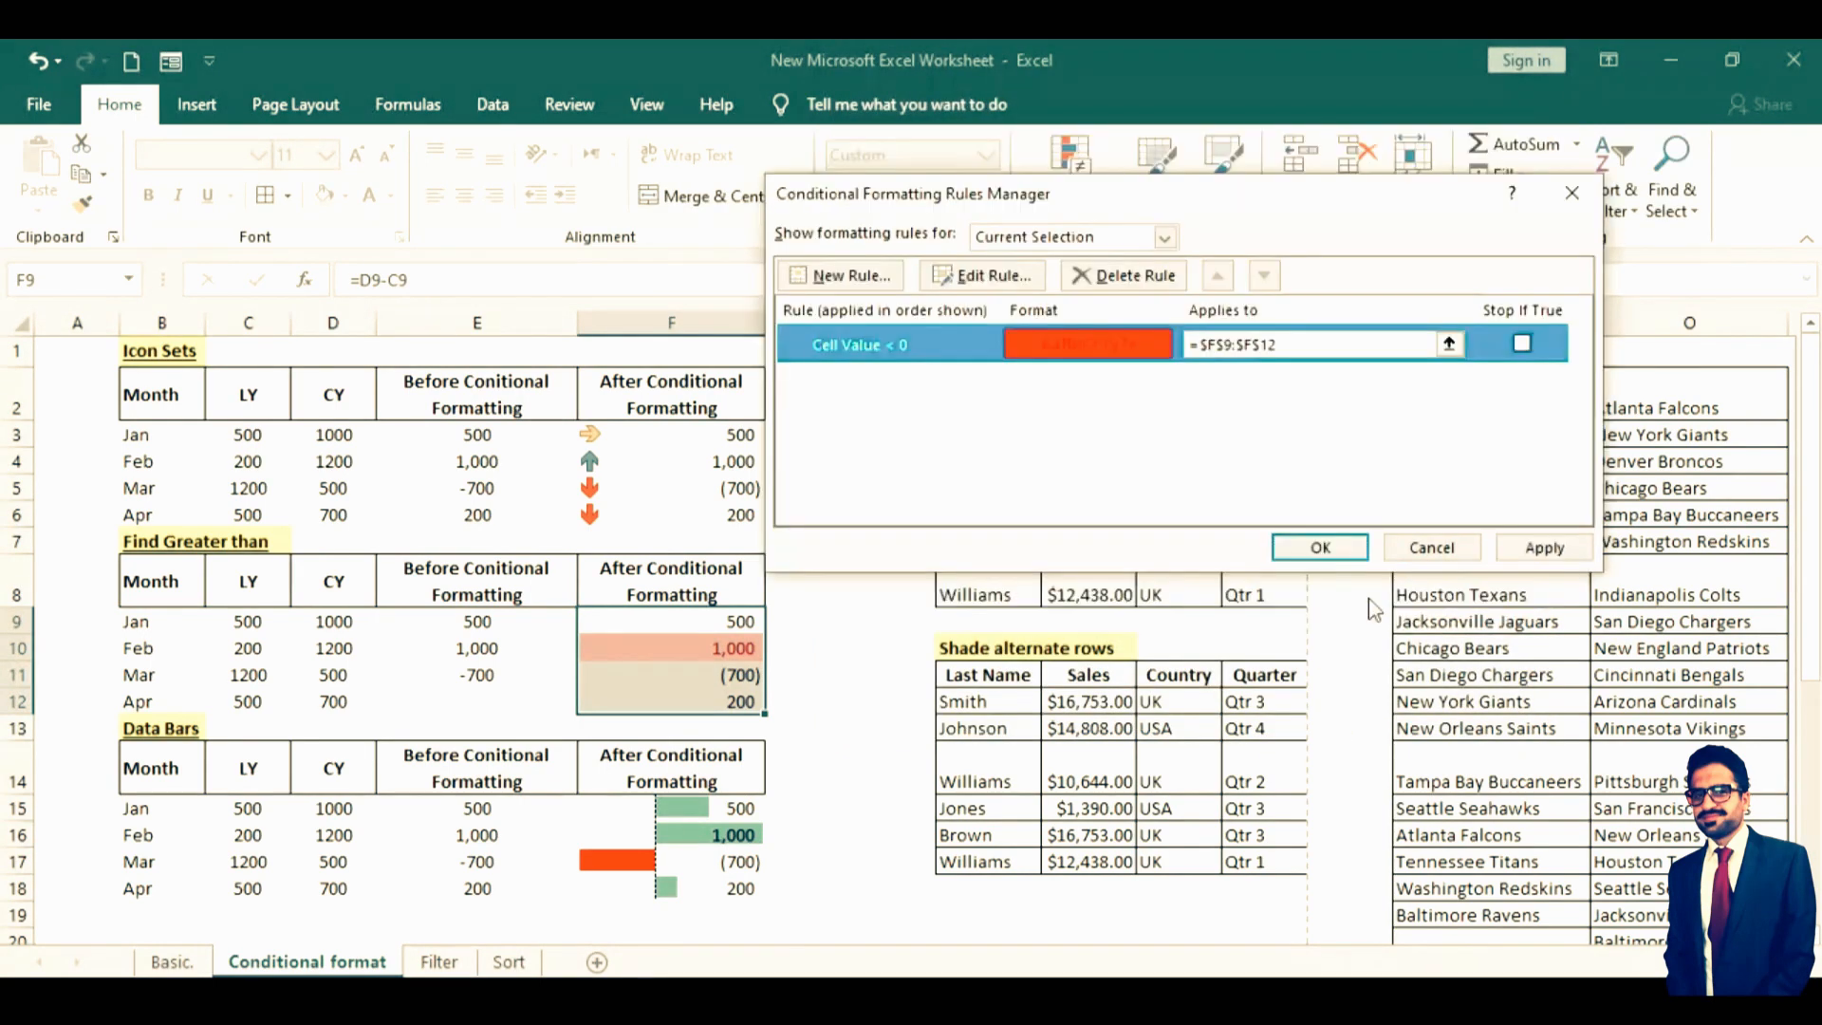
left_click(1527, 550)
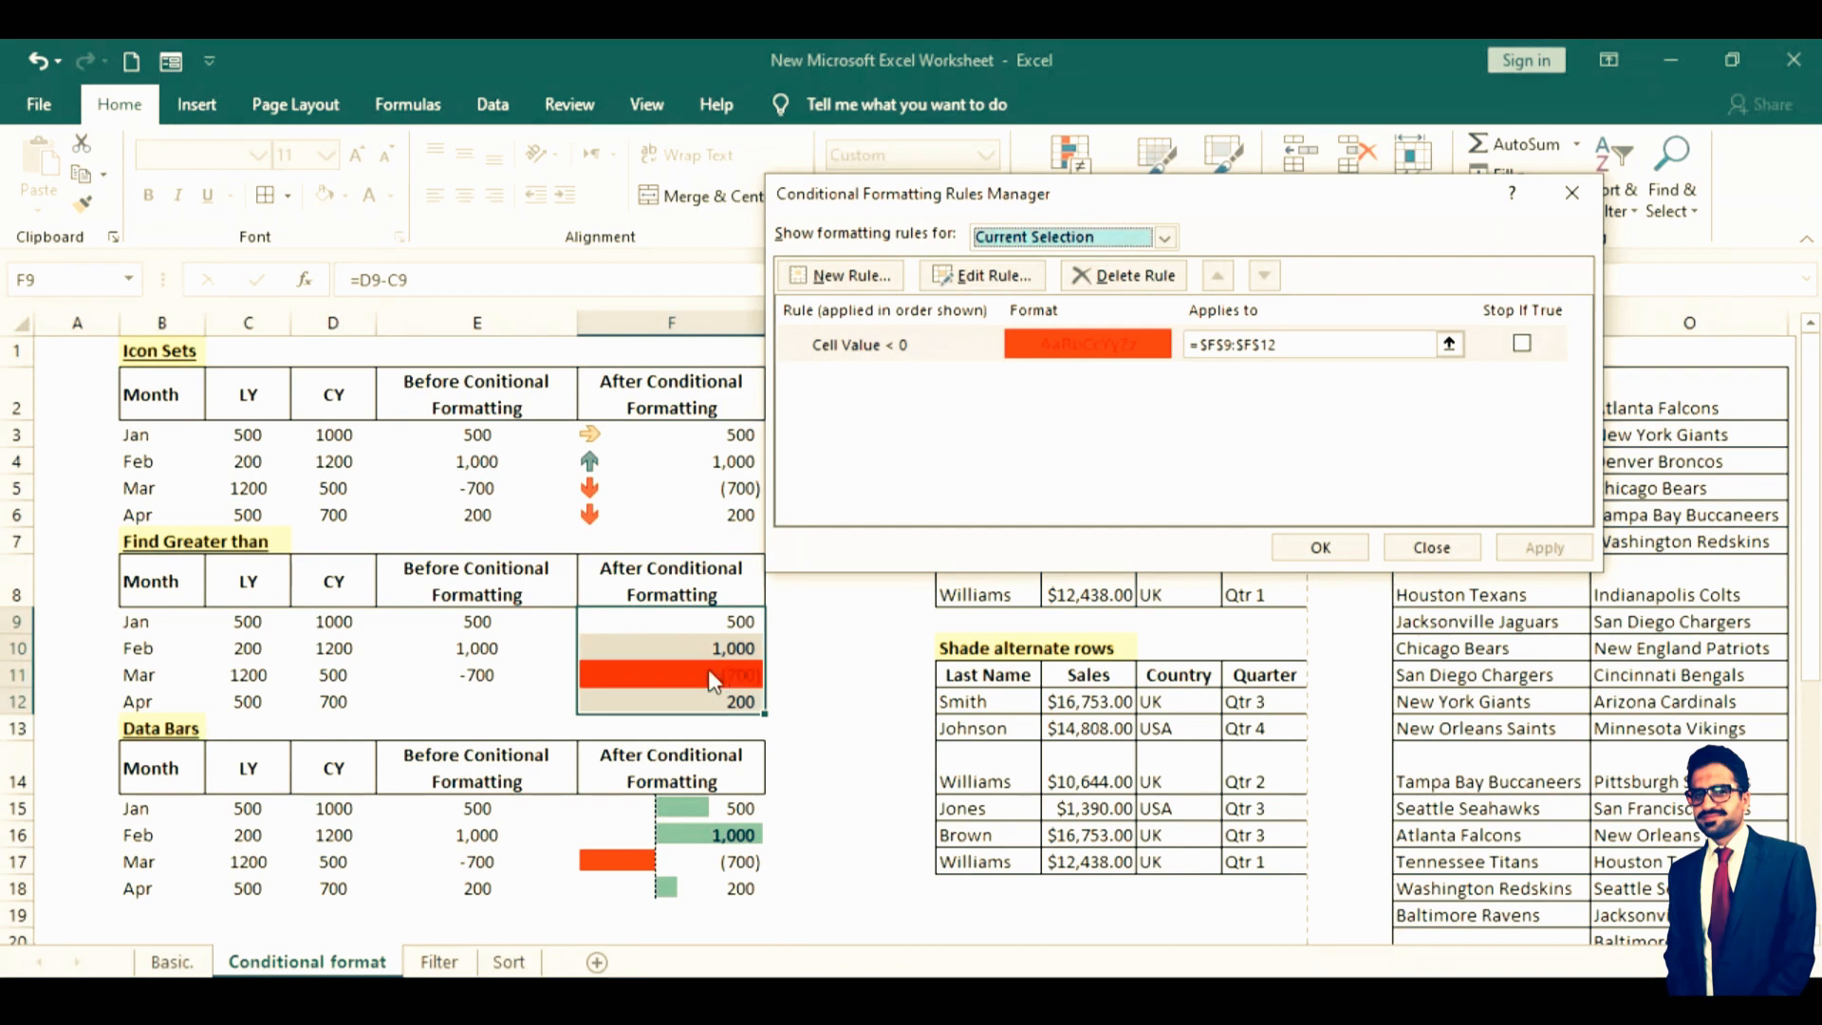
Set the less-than-0 rule's font colour to white, apply it to F9:F12 and leave the rules manager
left_click(970, 277)
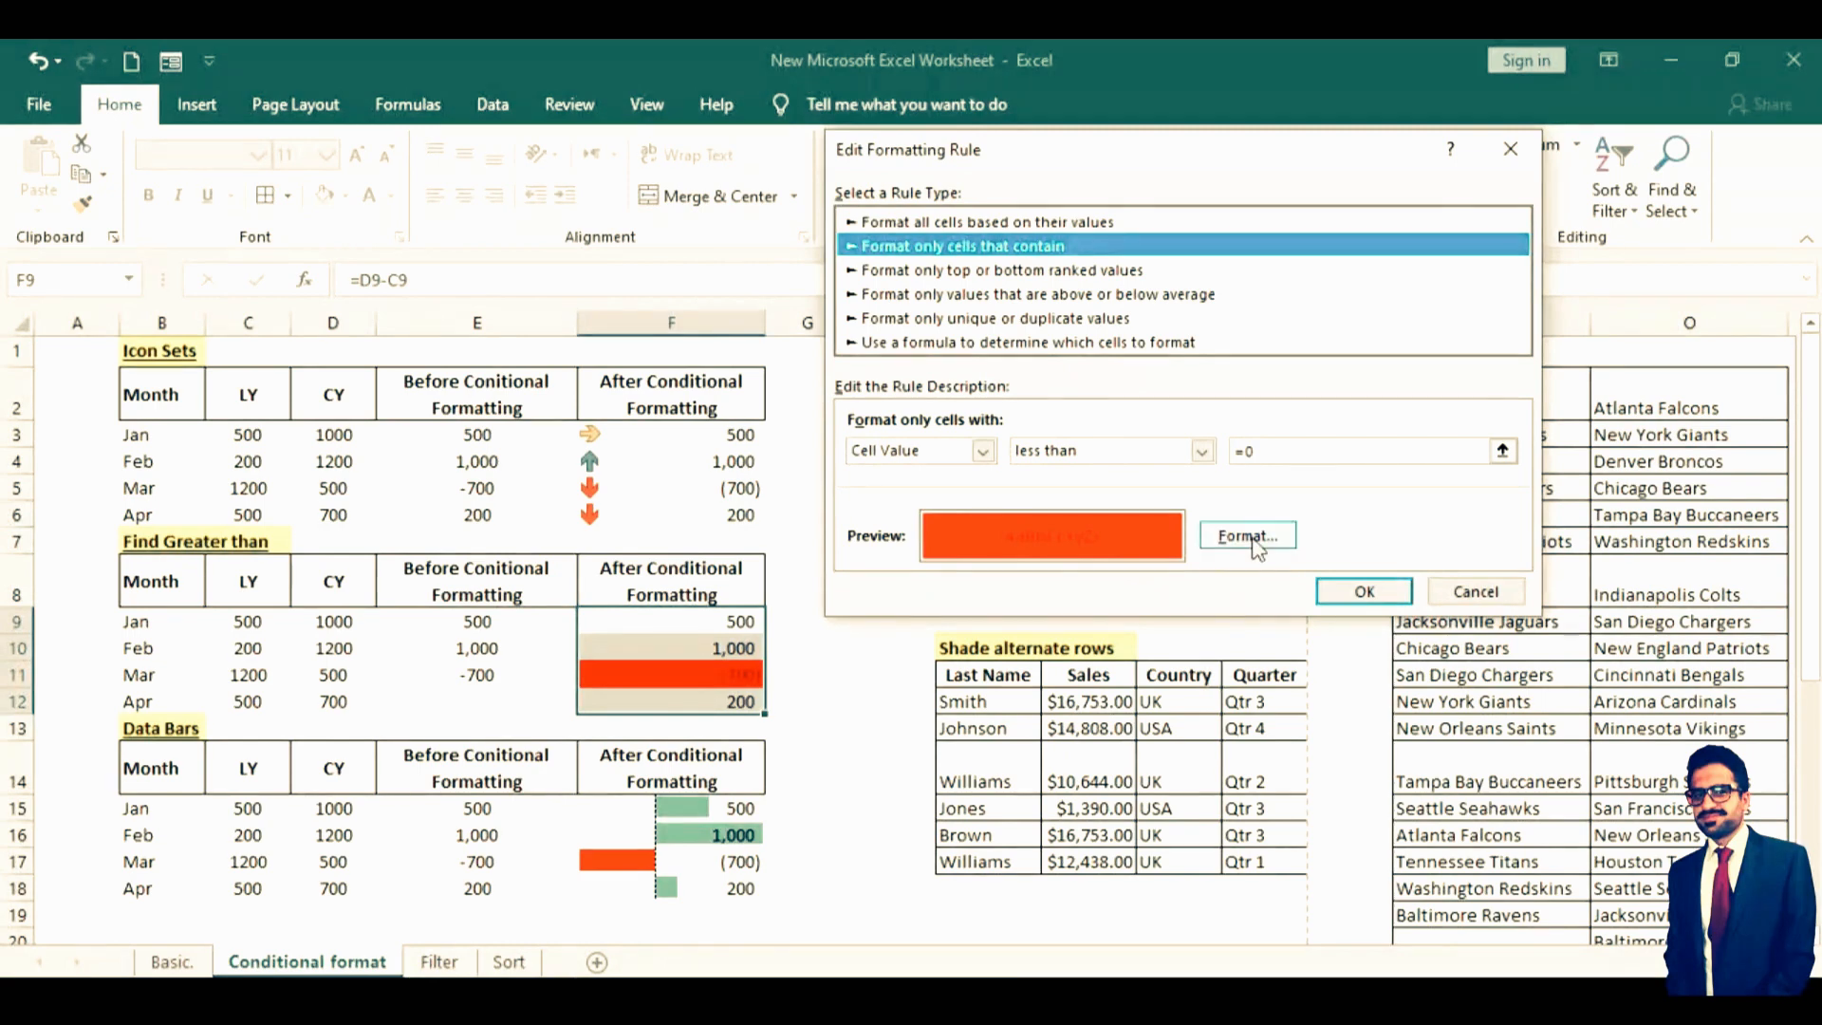
left_click(1249, 537)
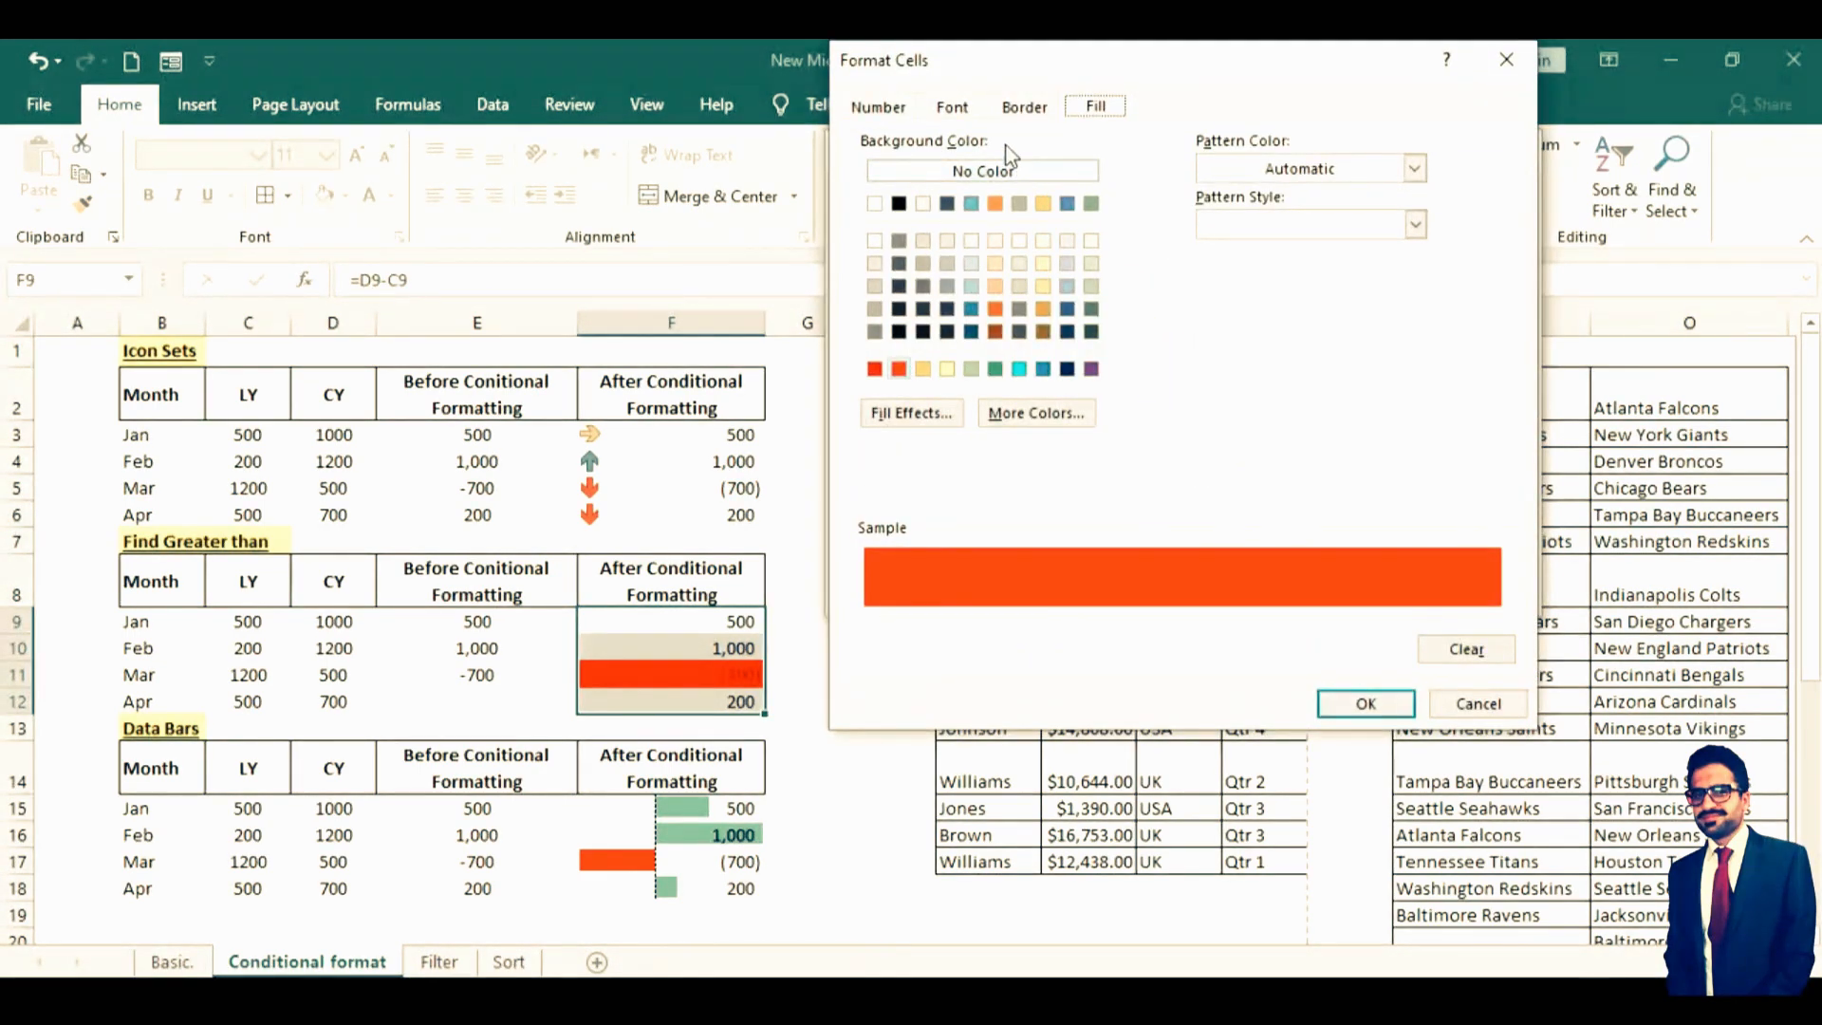
left_click(952, 108)
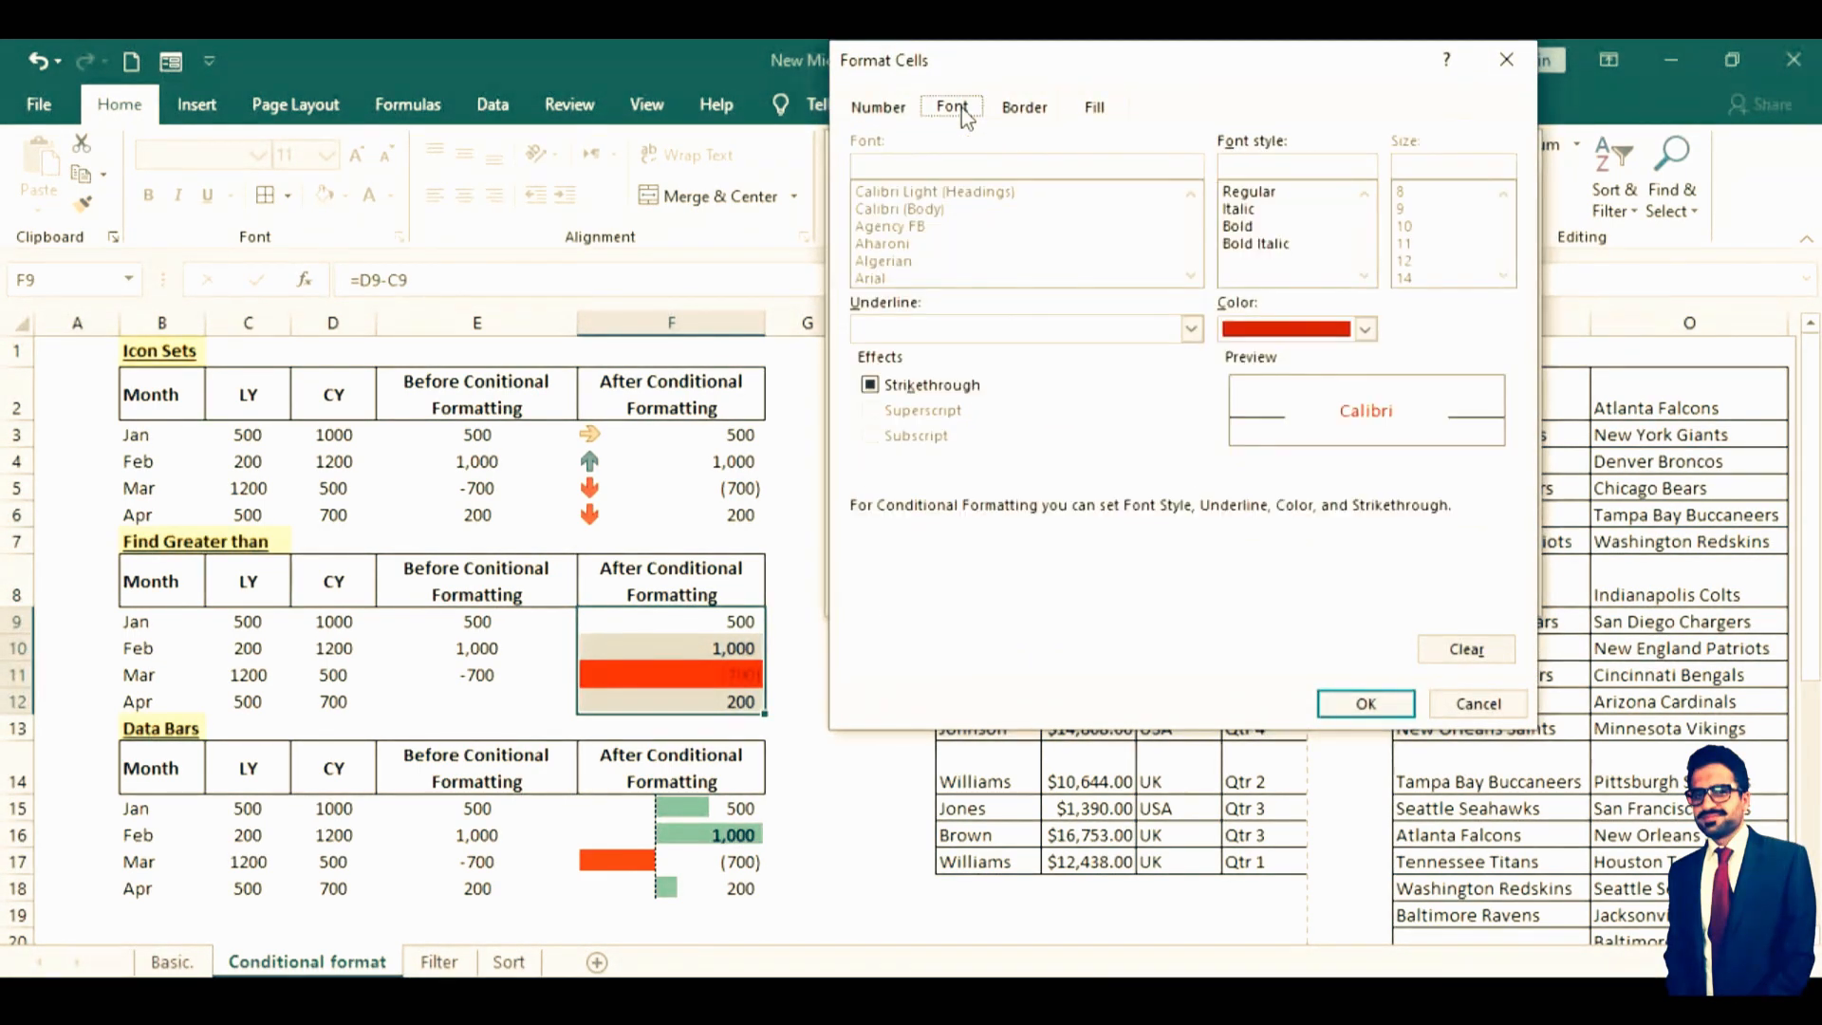
left_click(1367, 332)
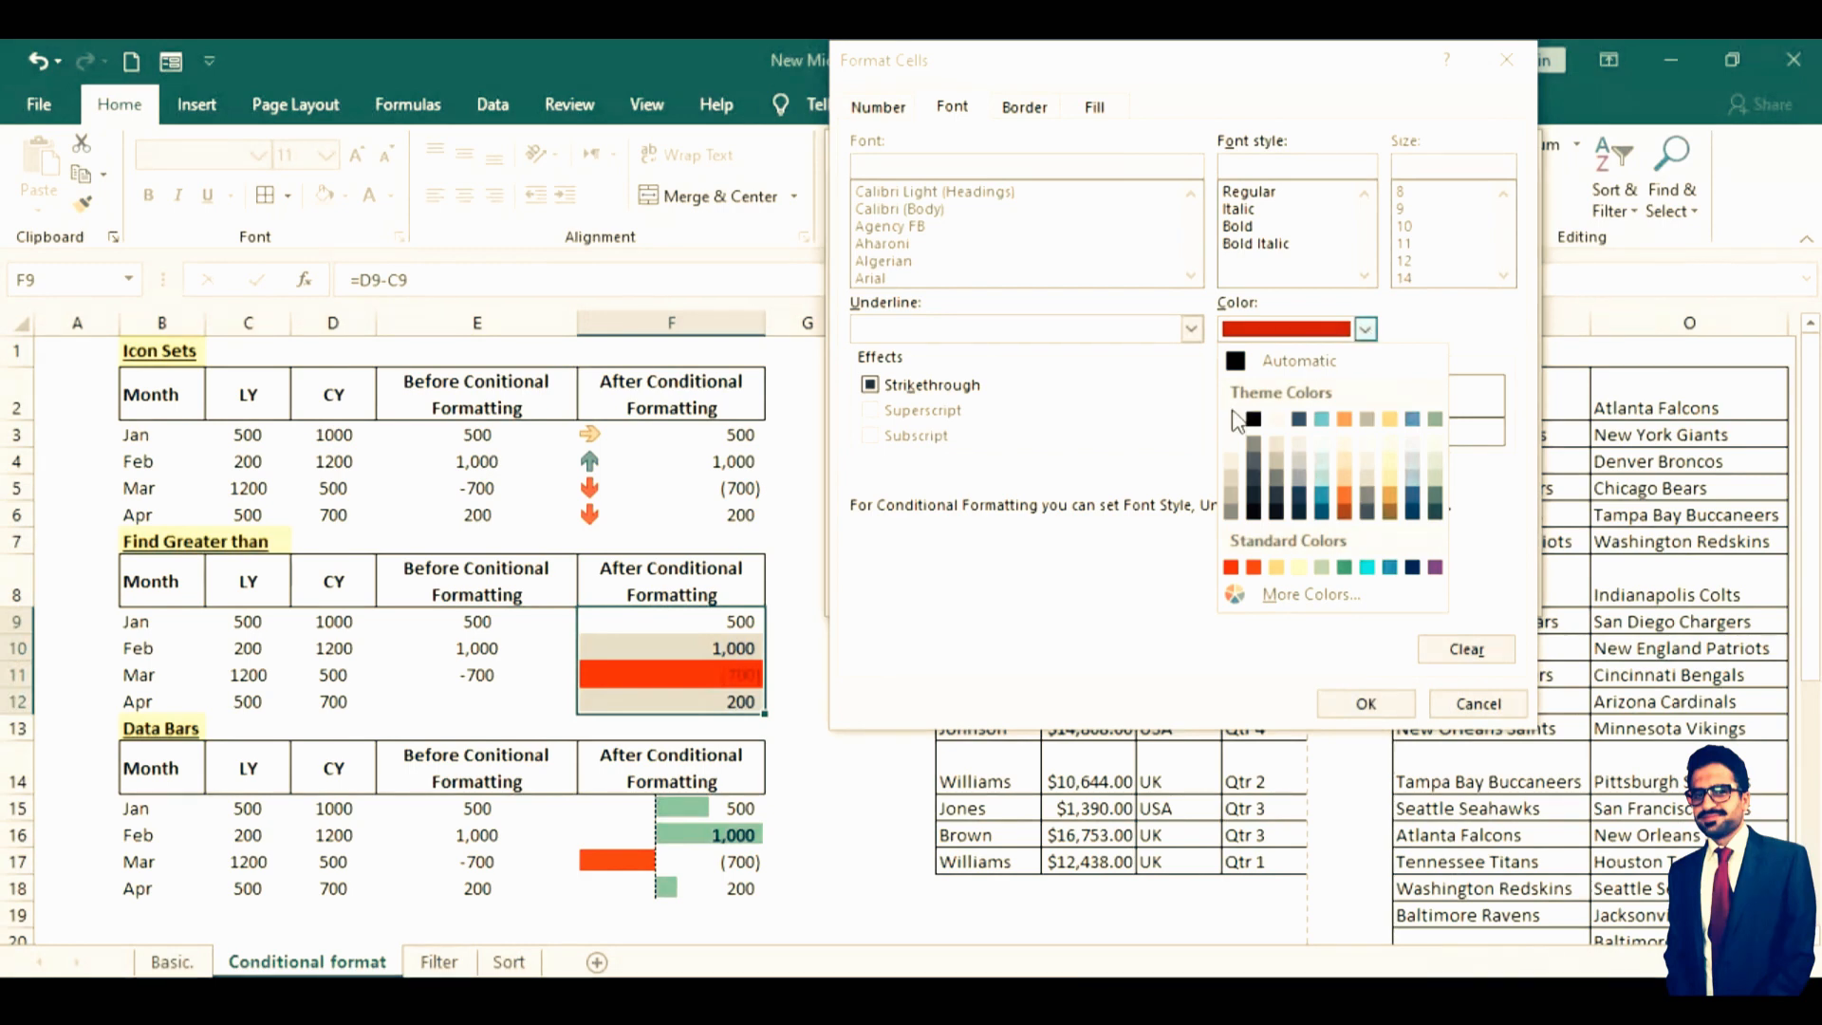
left_click(1234, 415)
left_click(1375, 712)
left_click(1374, 596)
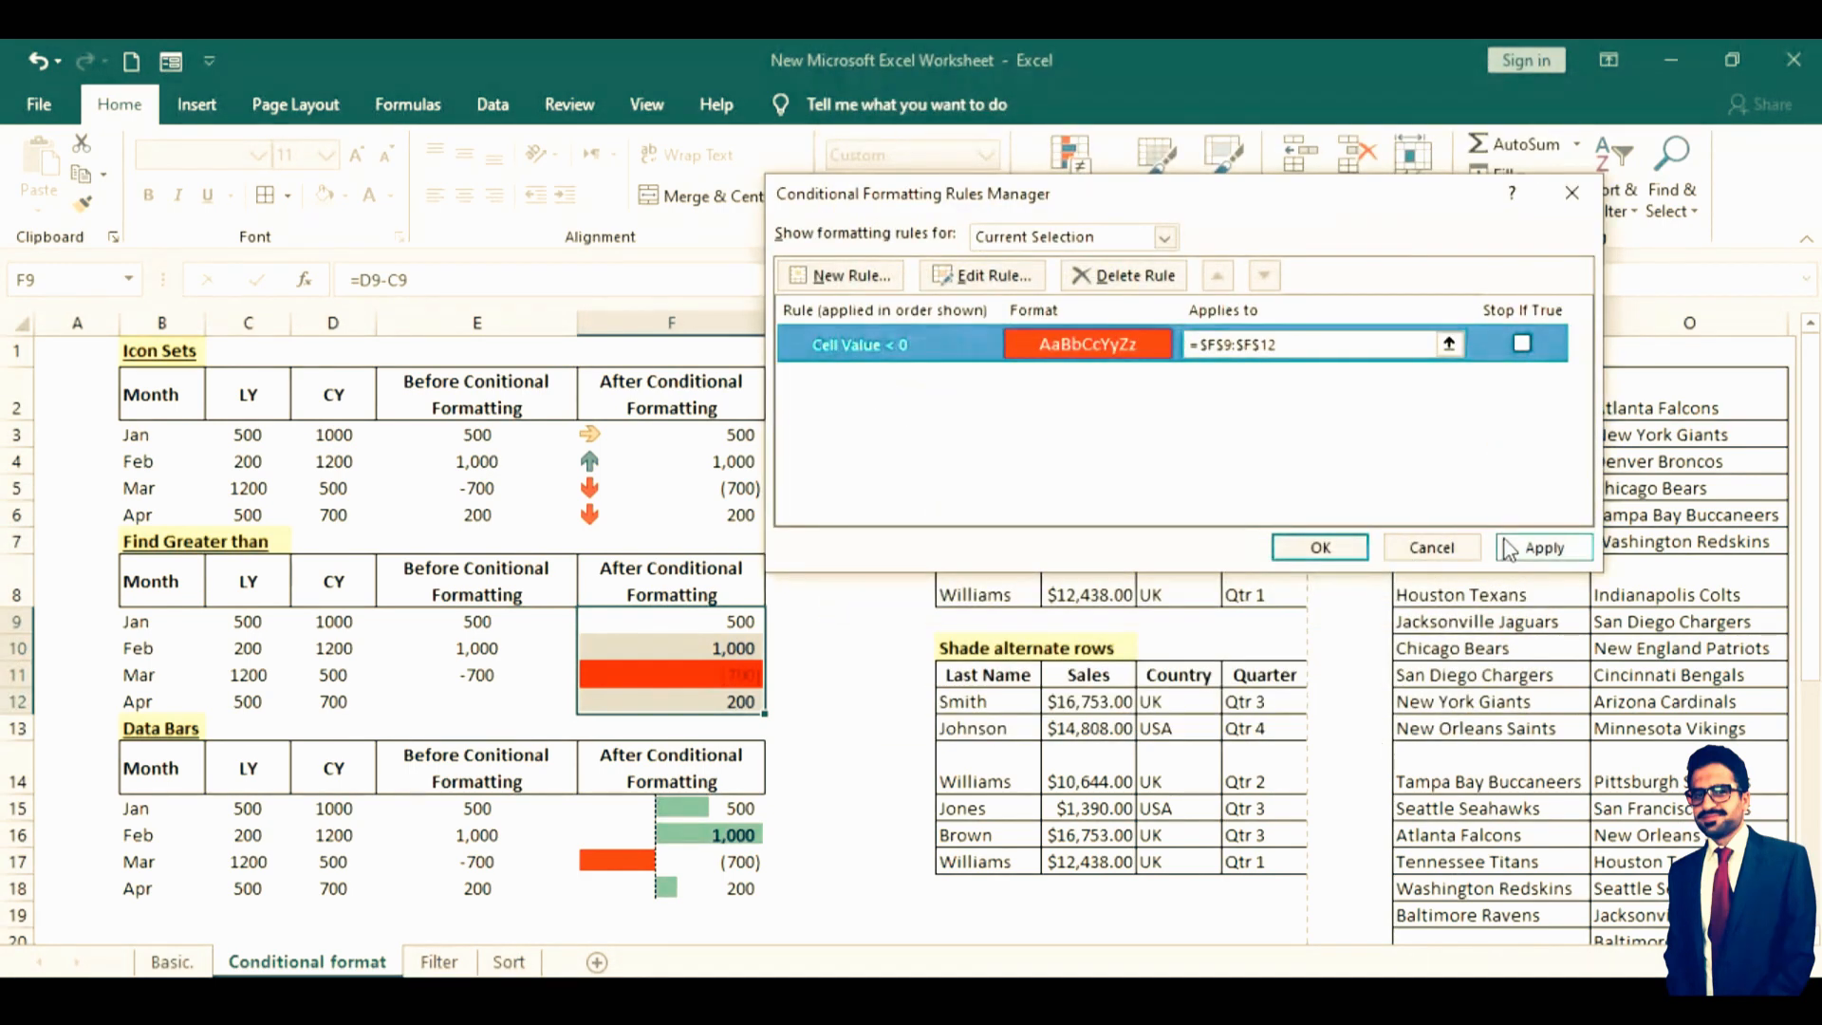
left_click(1510, 548)
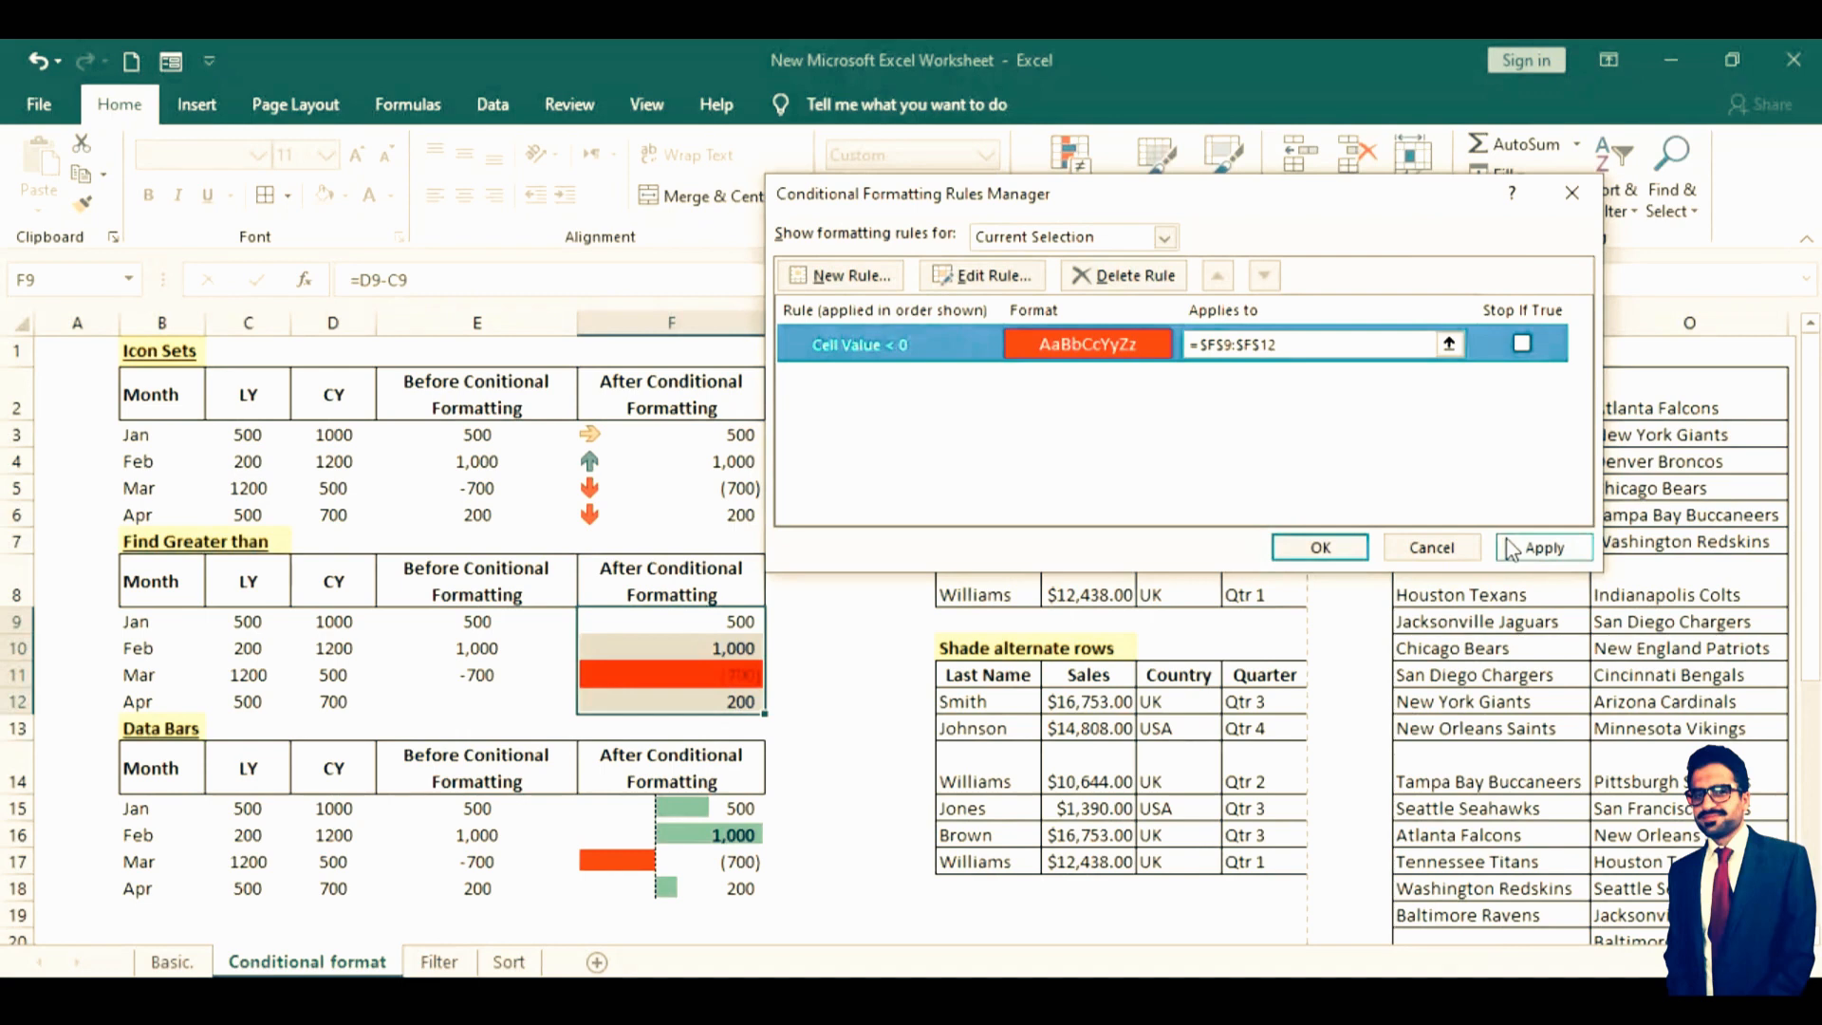
left_click(1317, 549)
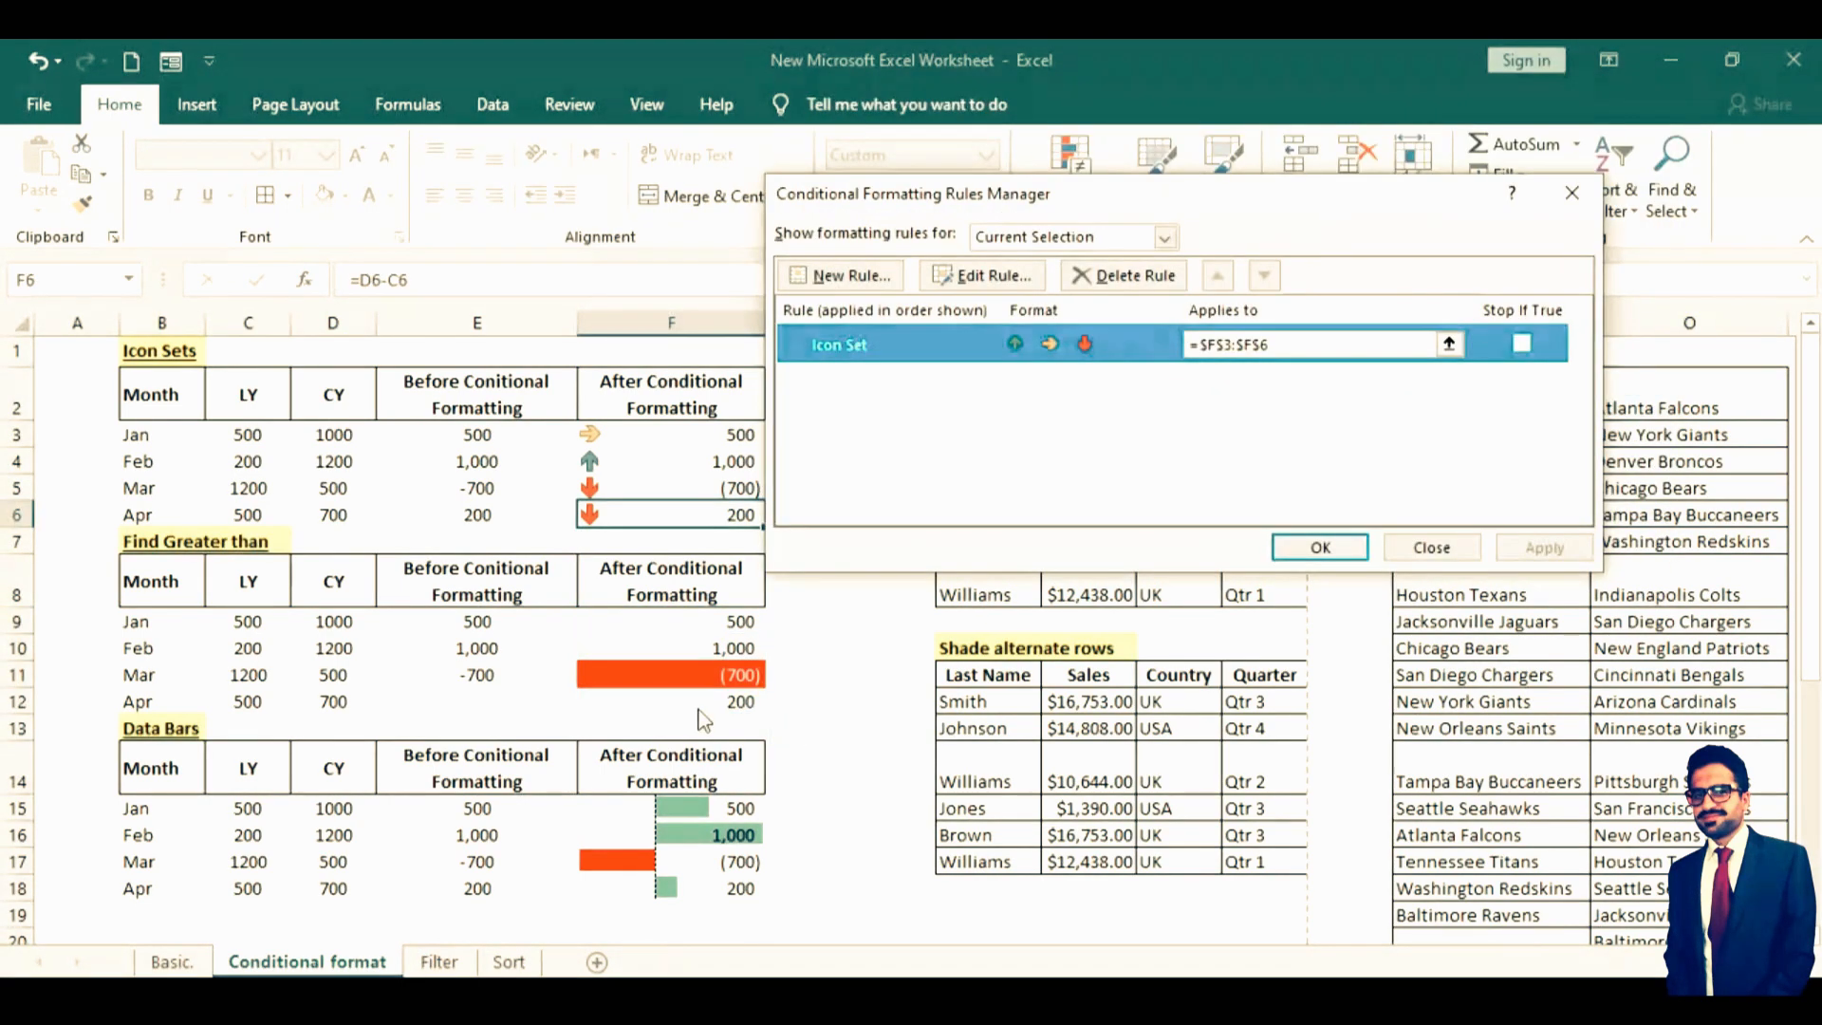
left_click(1431, 549)
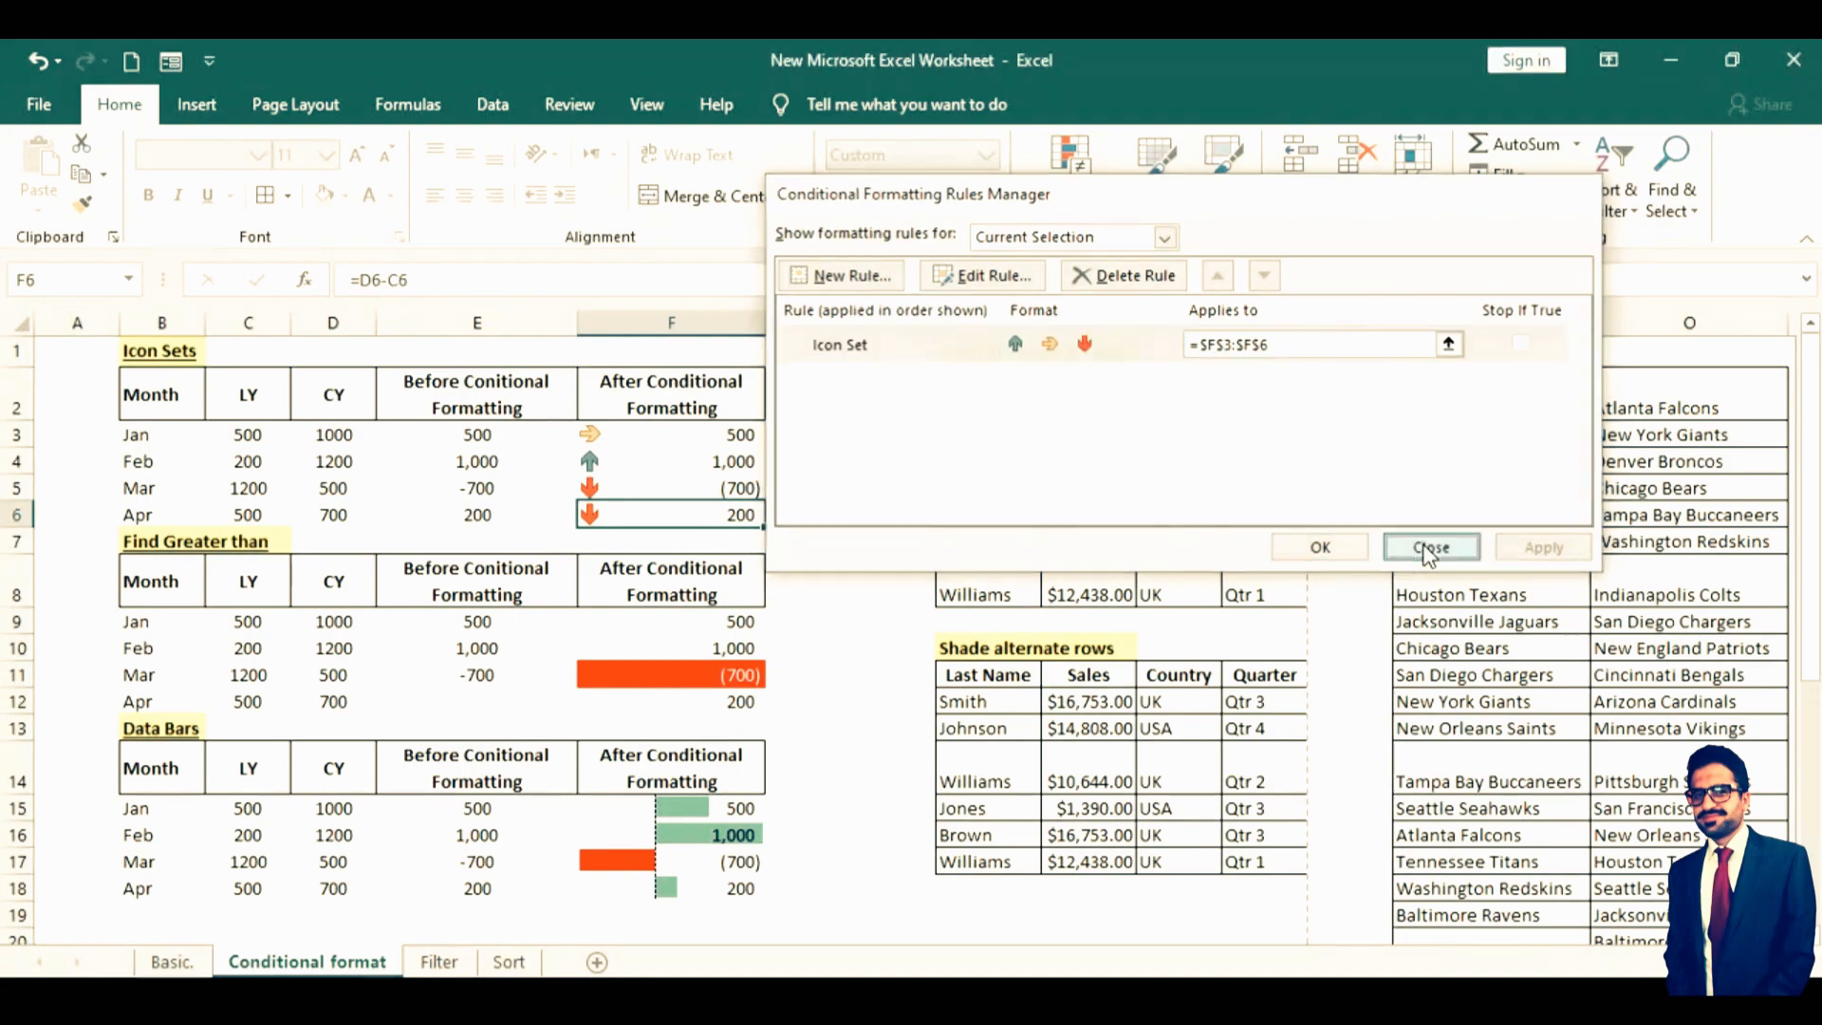
Look over the Data Bars table and the rows below it, returning to the top of column F
left_click(656, 834)
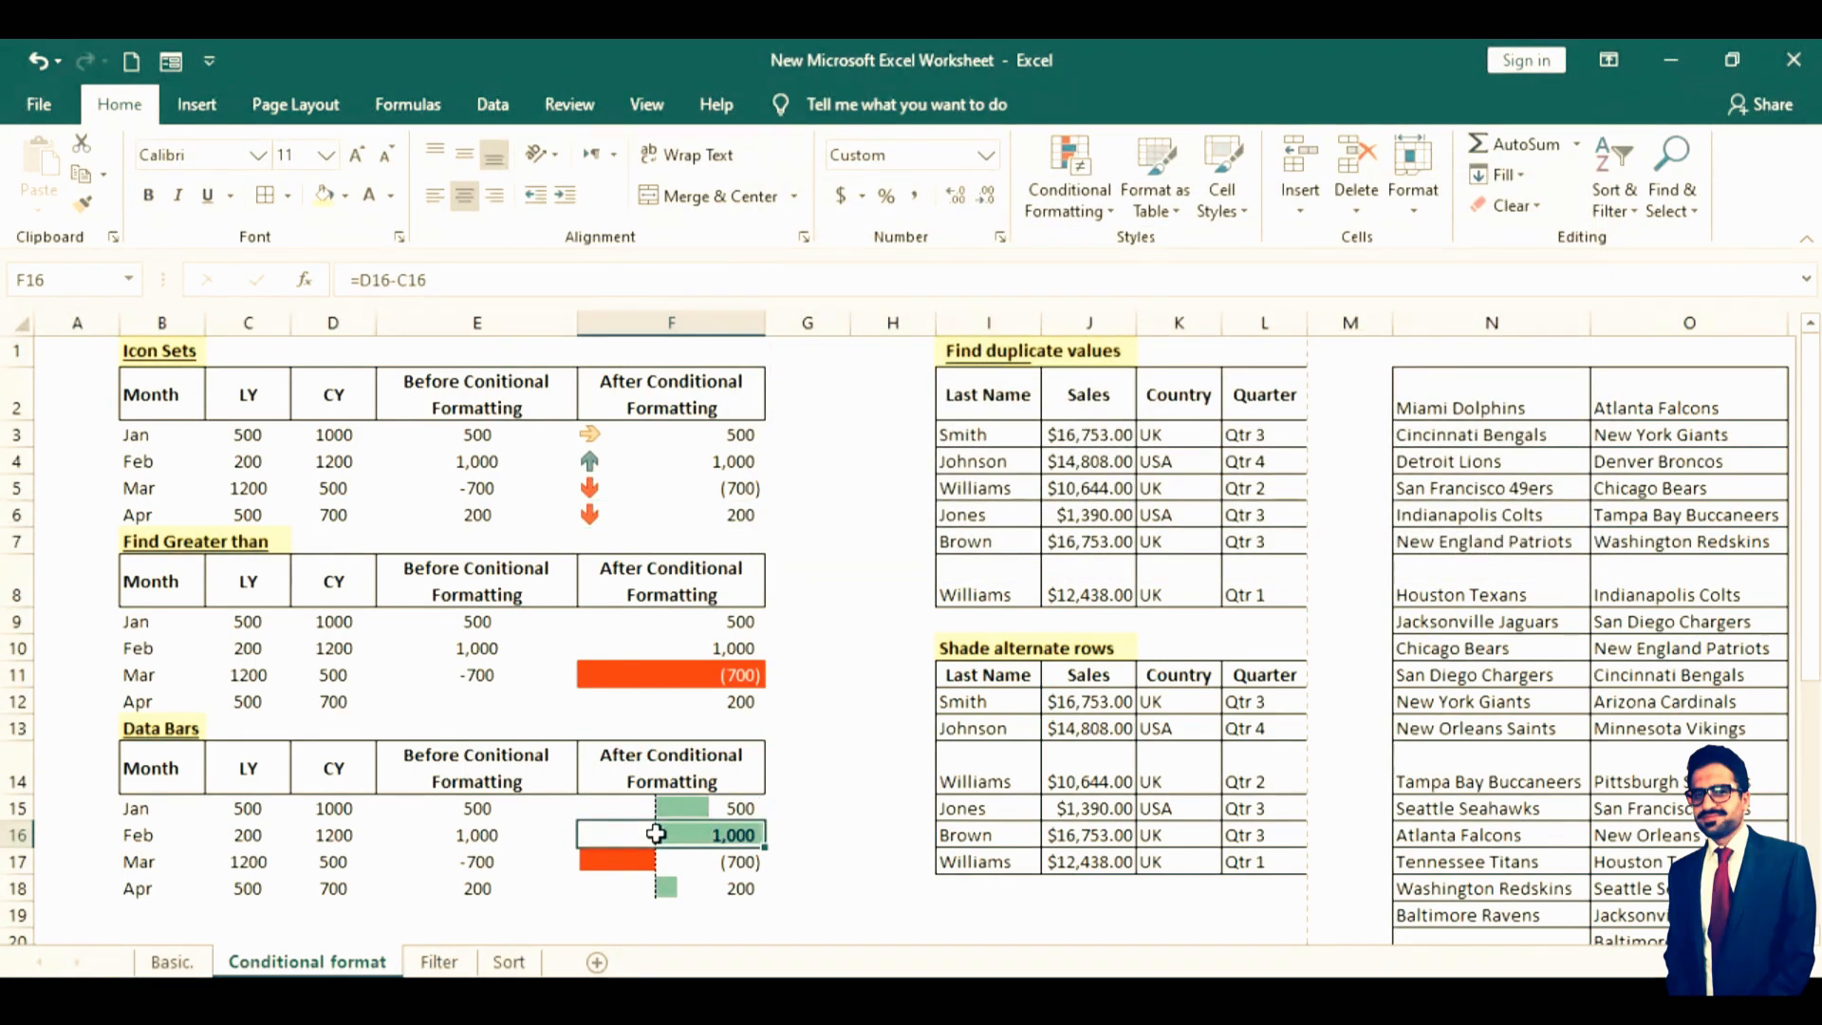
key("Down")
key("Down")
key("Down")
key("Down")
key("Down")
key("Down")
key("Down")
key("Down")
key("Down")
key("Down")
key("Down")
key("Down")
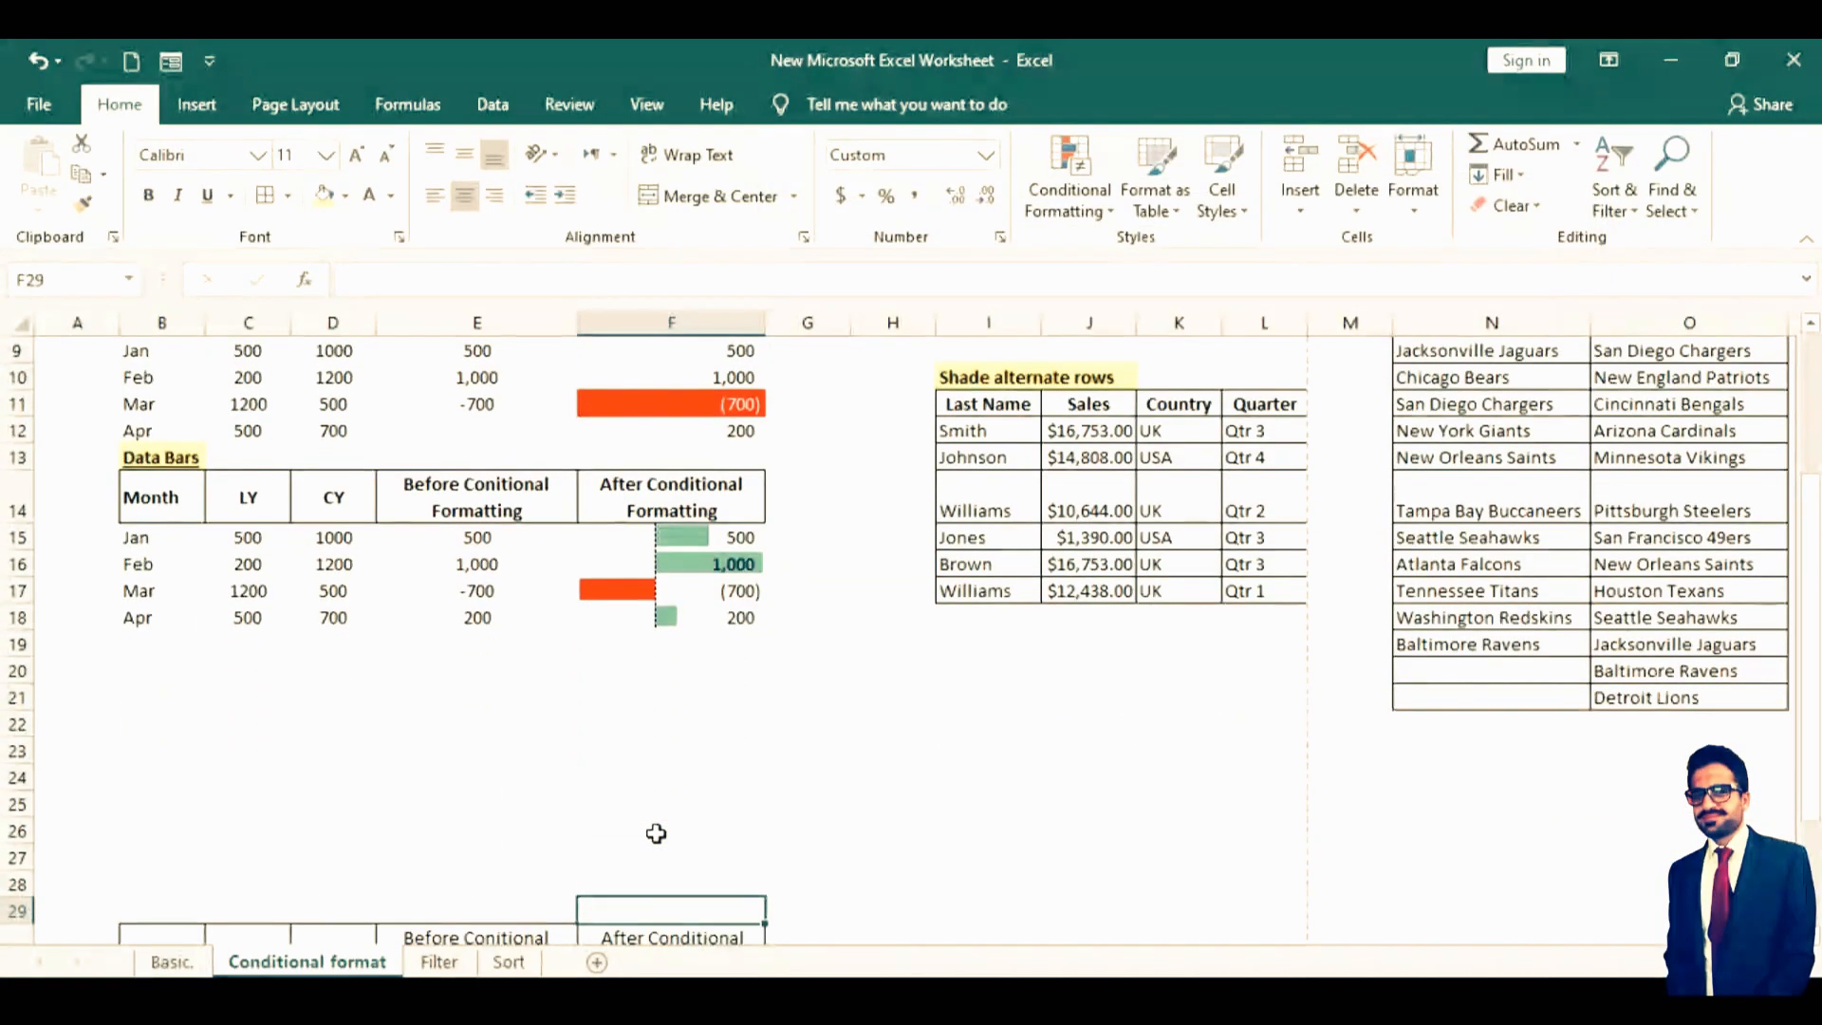
key("Up")
key("Up")
key("Up")
key("Up")
key("Up")
key("Up")
key("Up")
key("Up")
key("Up")
key("Up")
key("Up")
key("Up")
key("Up")
key("Up")
key("Up")
key("Up")
key("Up")
key("Up")
key("Up")
key("Up")
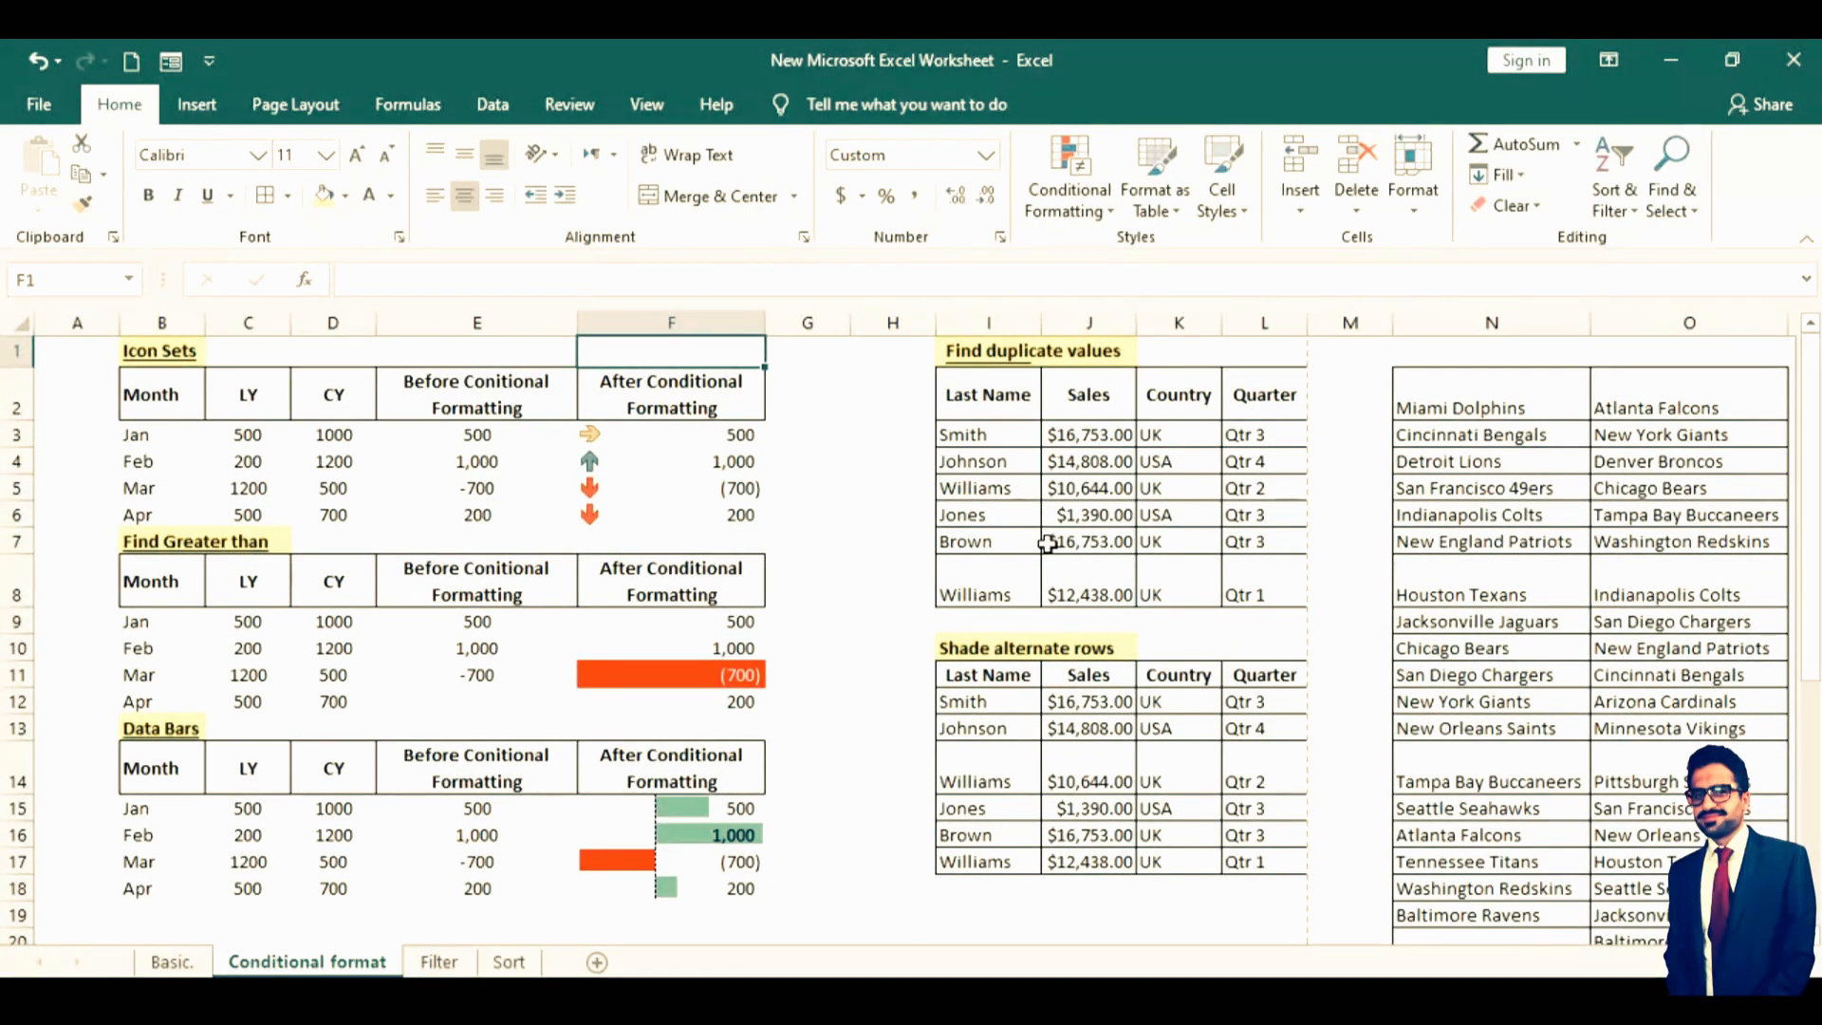
Try highlighting duplicate values across I2:L8 with Light Red Fill with Dark Red Text, and undo it
left_click_drag(987, 395, 1260, 582)
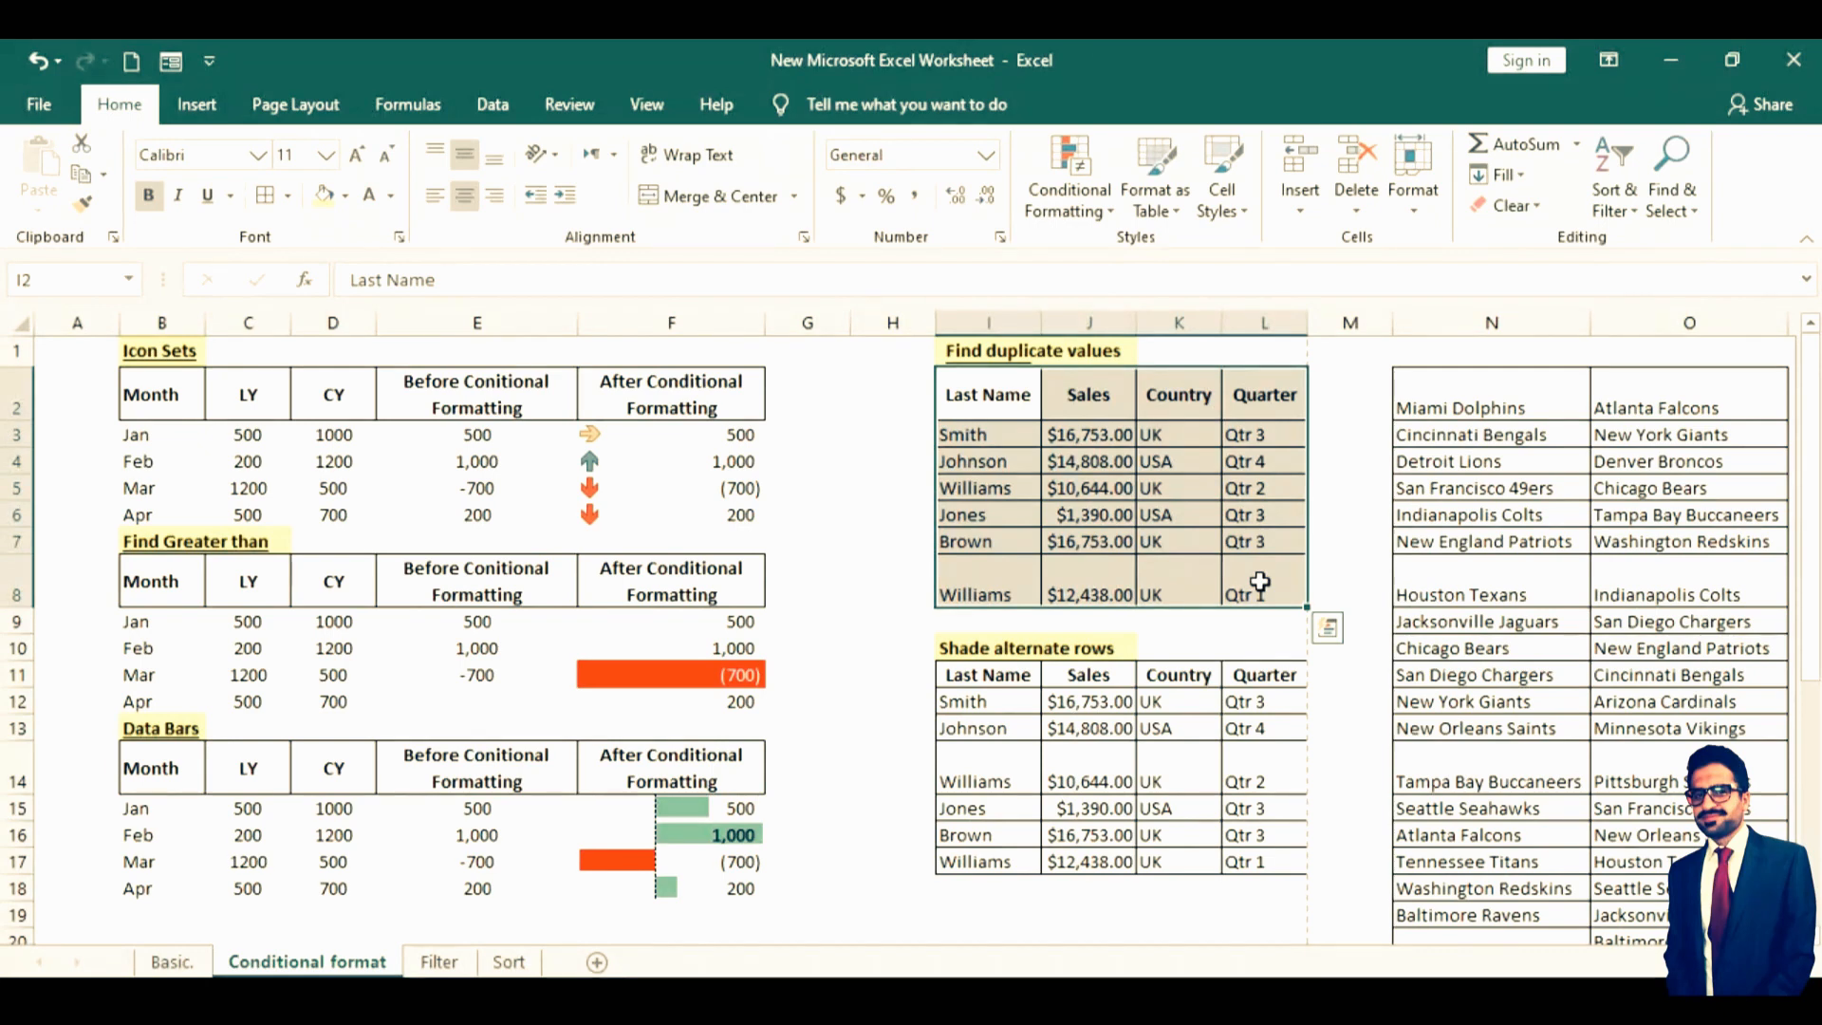
left_click(1071, 211)
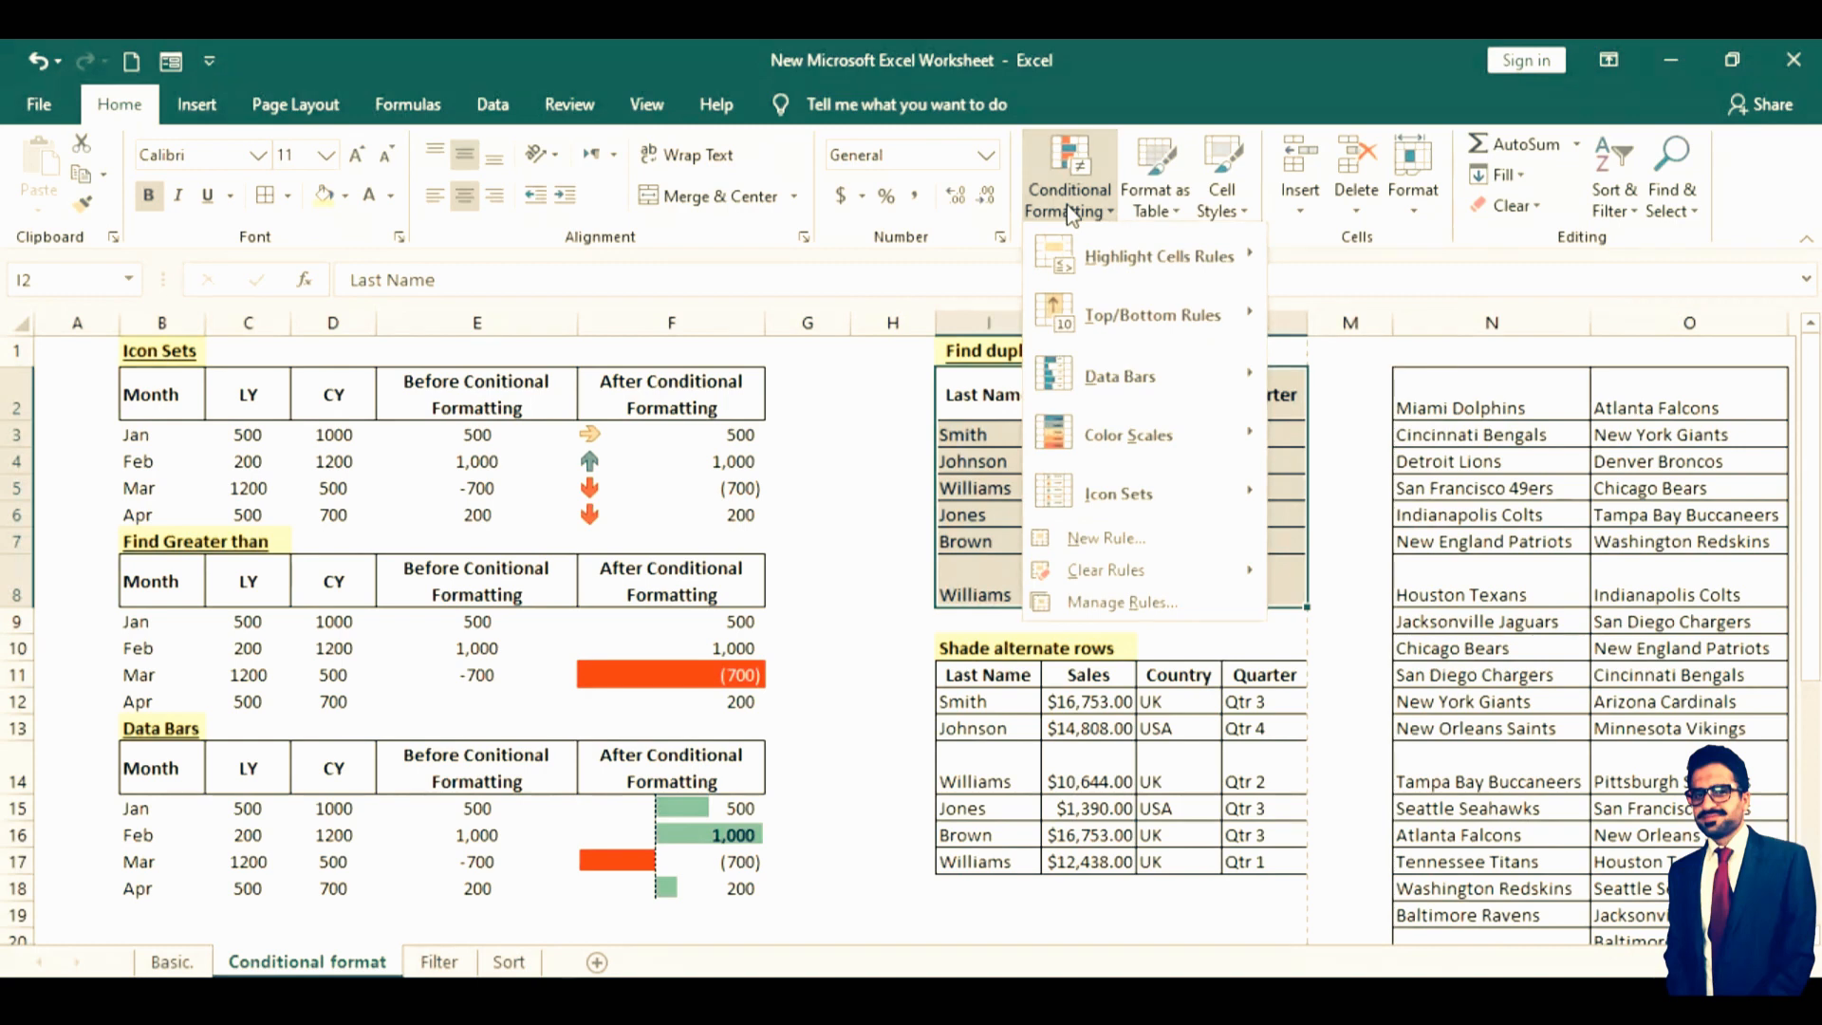
mouse_move(1162, 272)
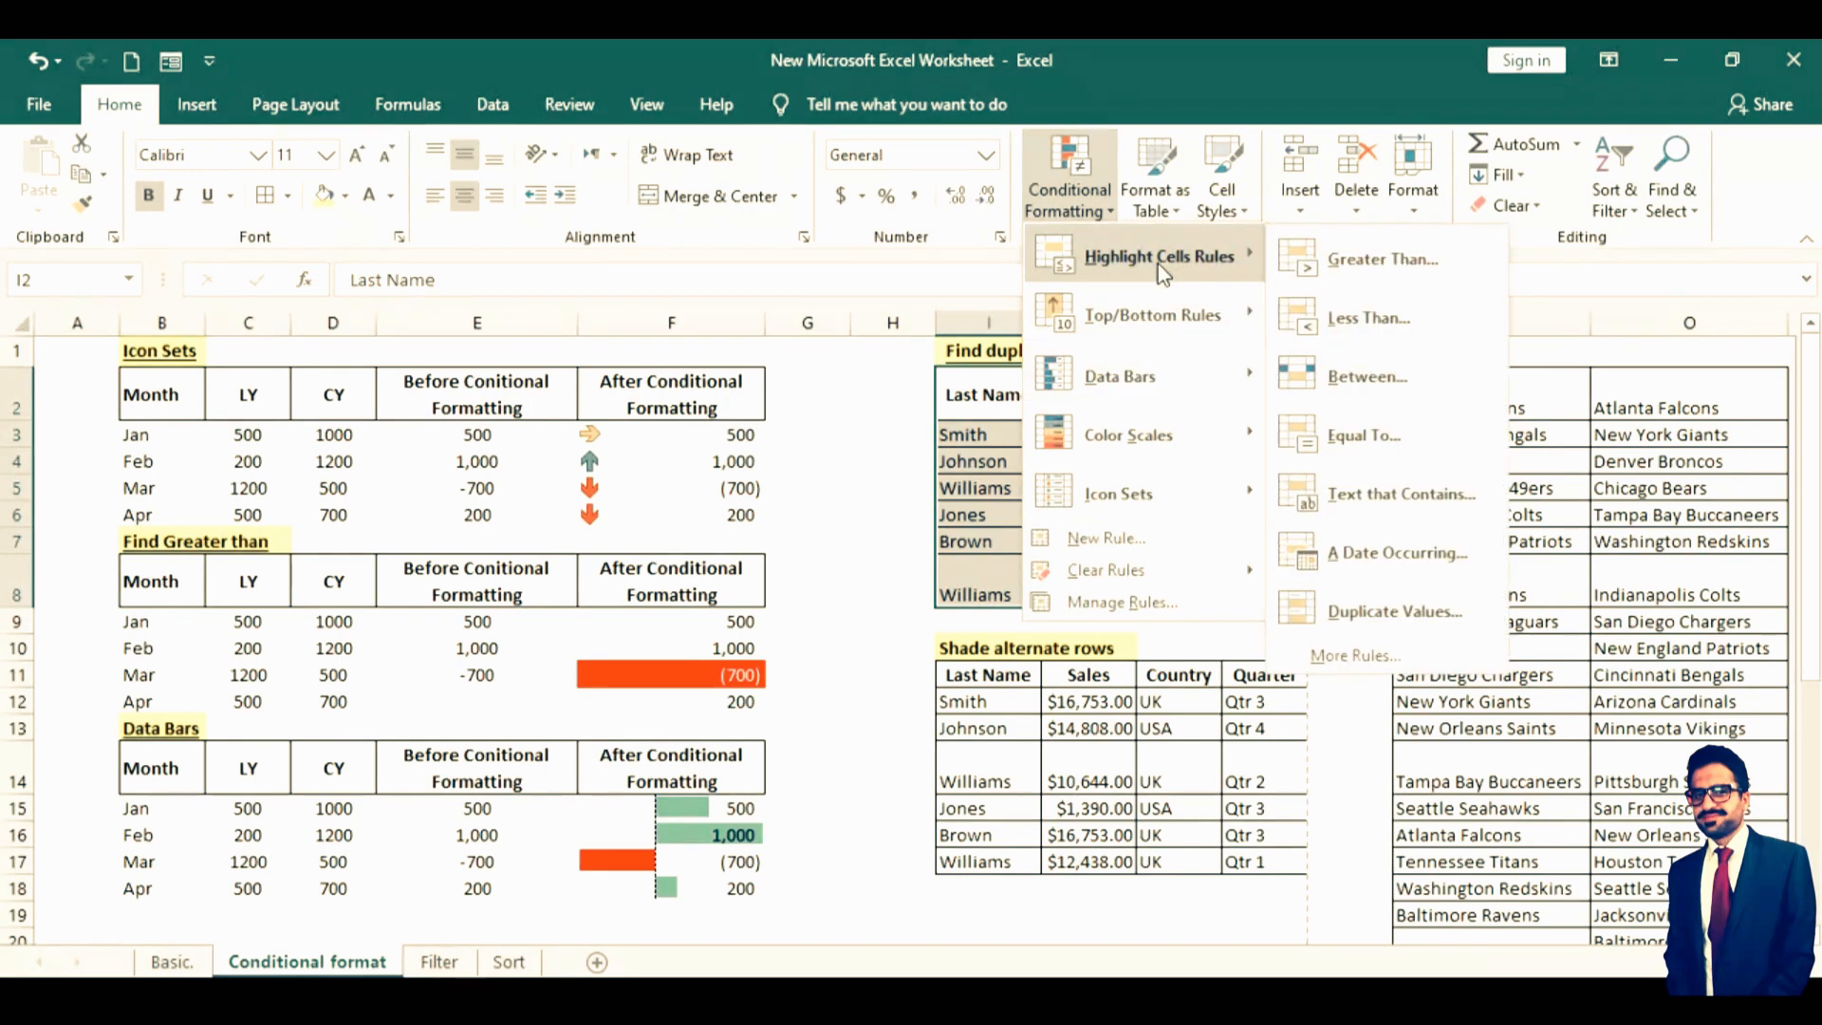
left_click(1346, 609)
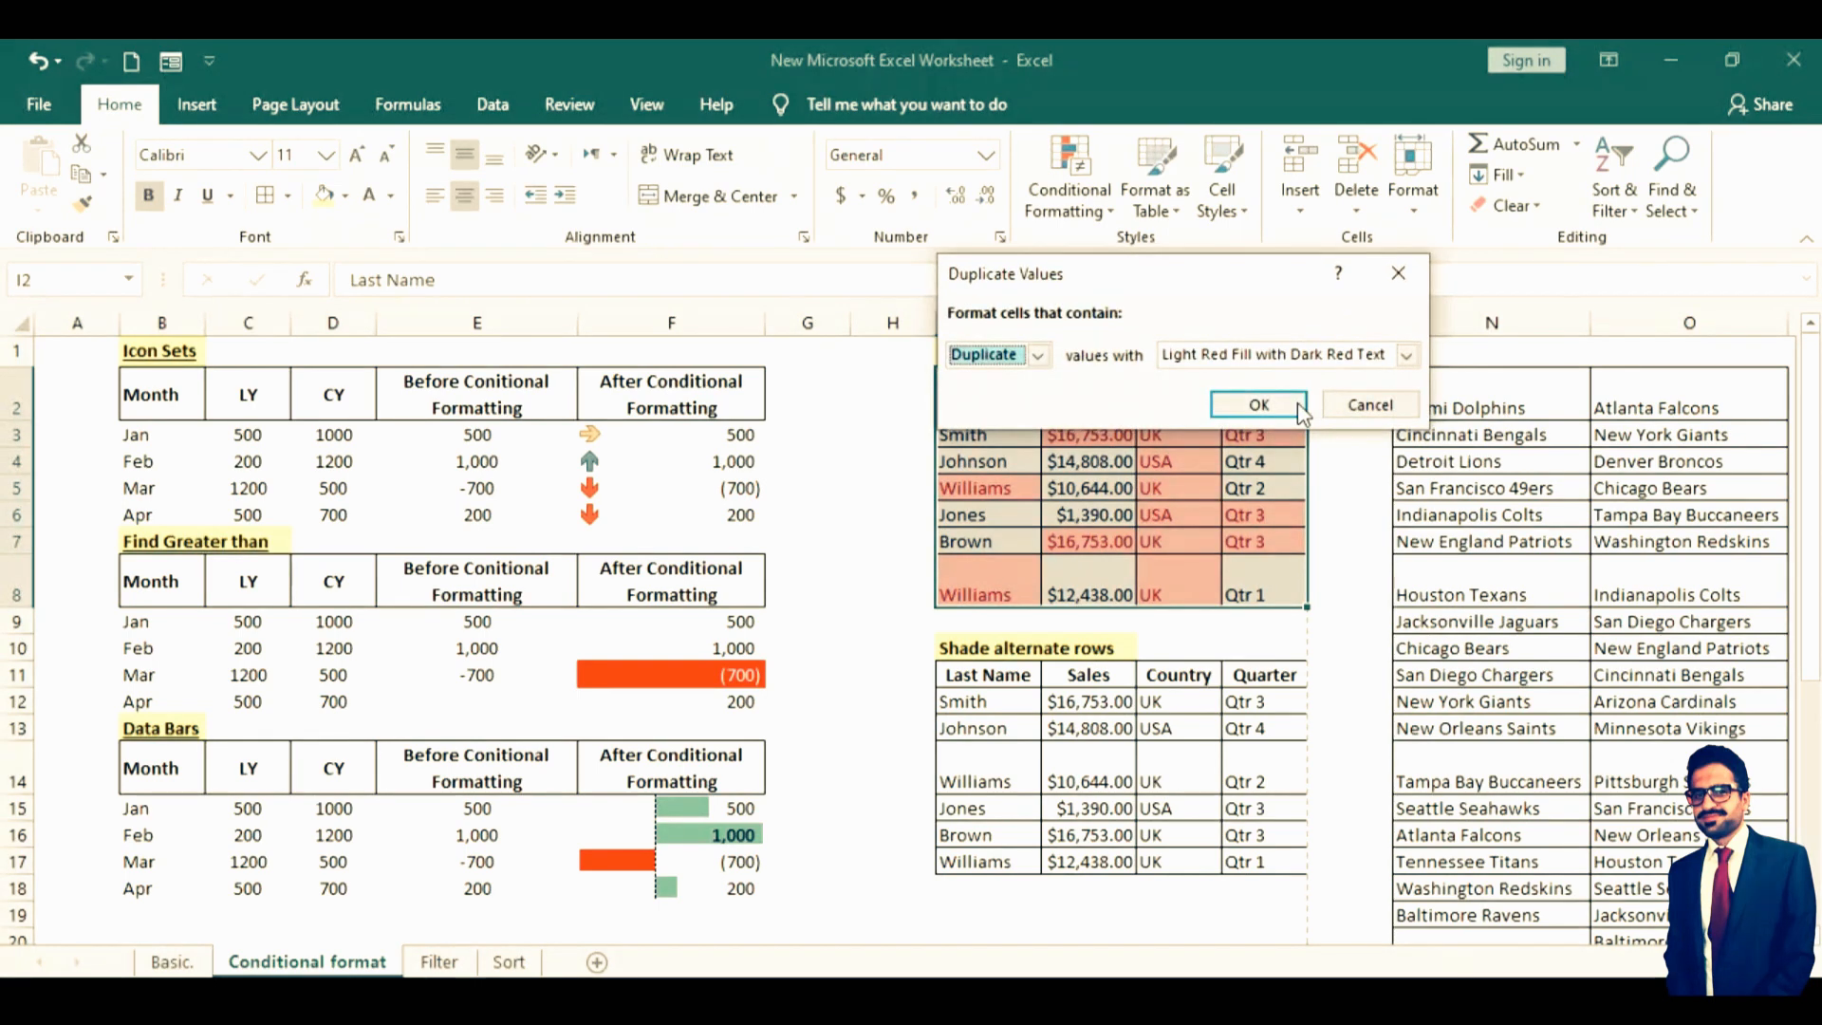
left_click(1272, 407)
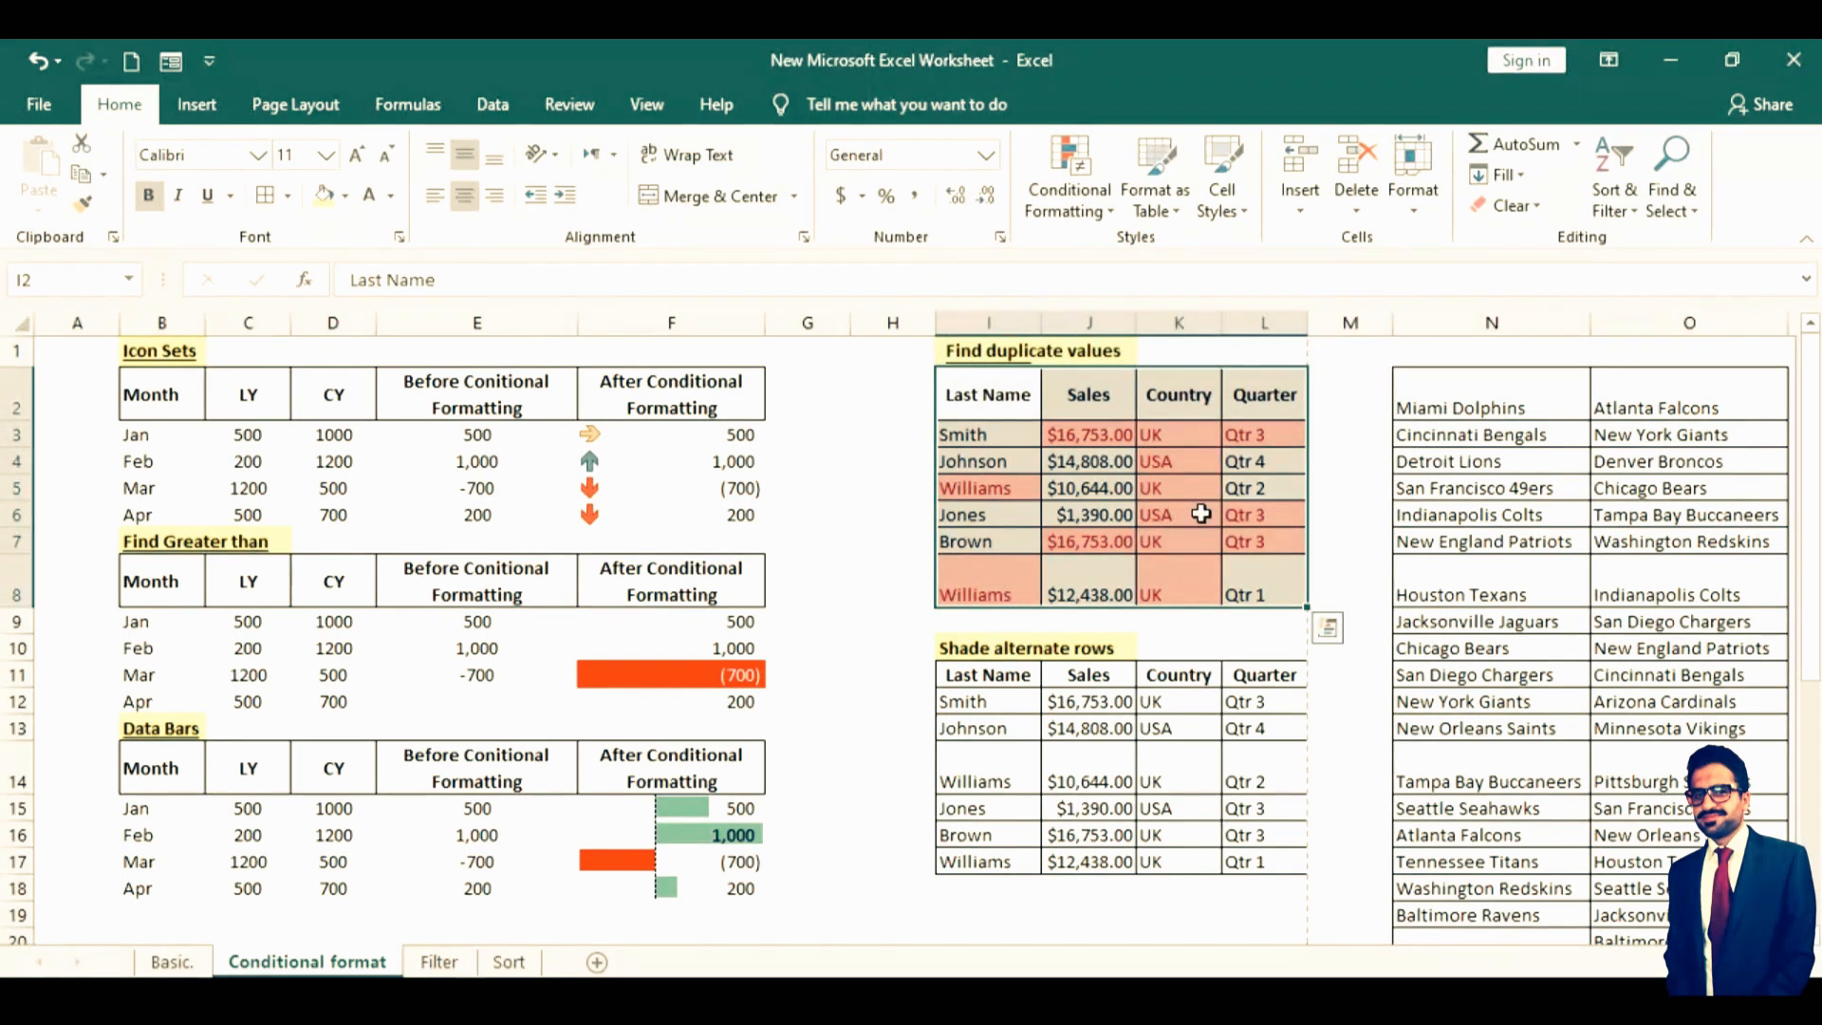
left_click(997, 488)
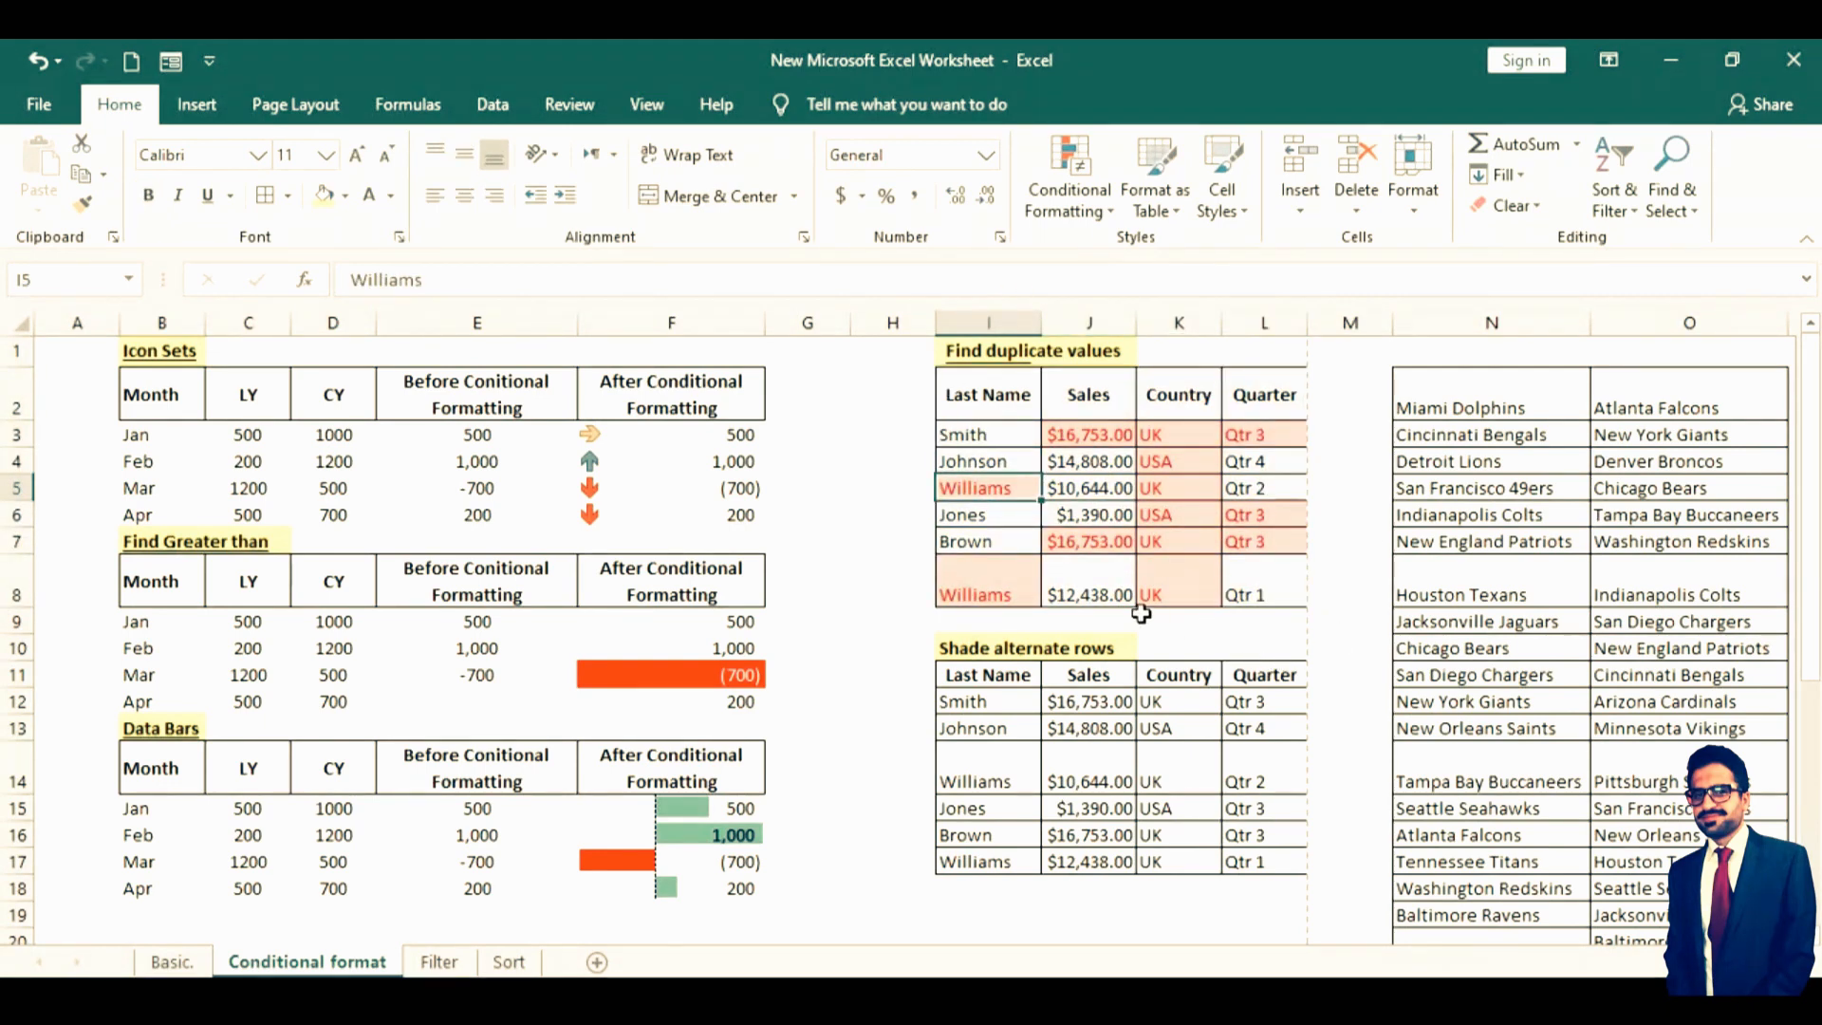
key("ctrl+z")
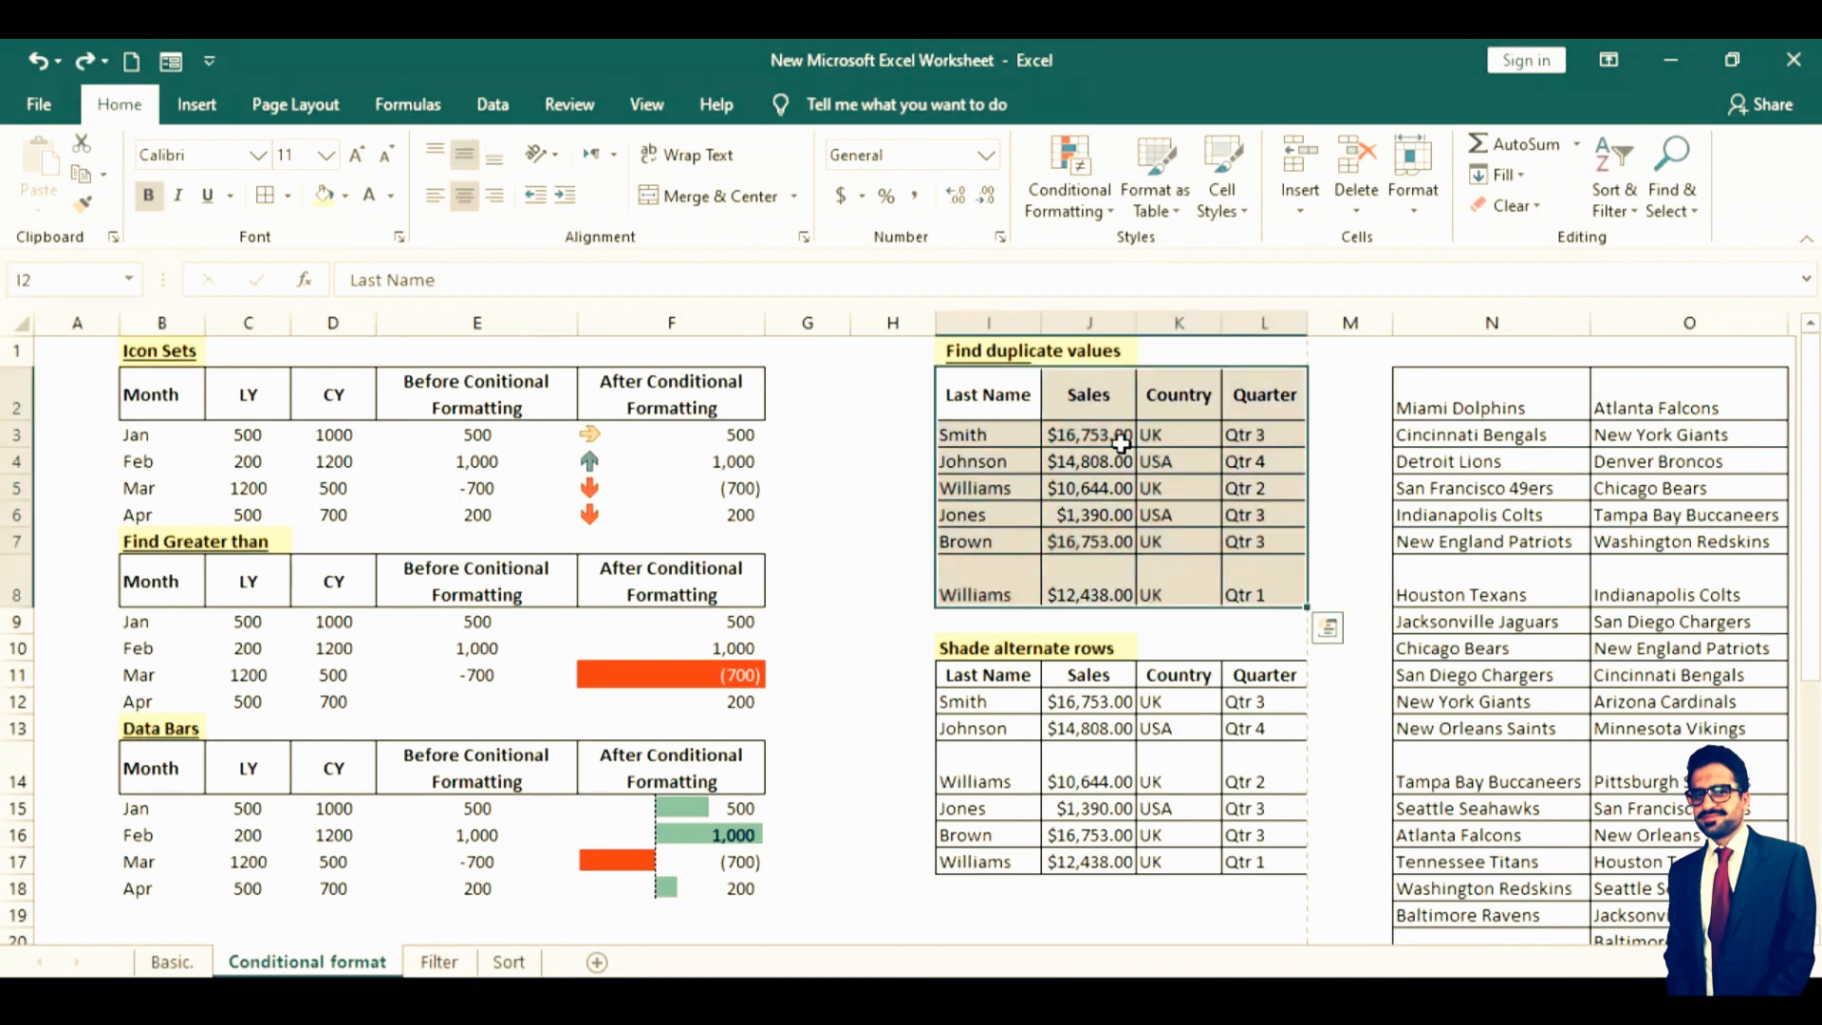
Try highlighting duplicate last names in I3:I8 with Green Fill with Dark Green Text, view the custom format options and cancel the rule
left_click(1010, 439)
left_click_drag(1010, 468, 997, 589)
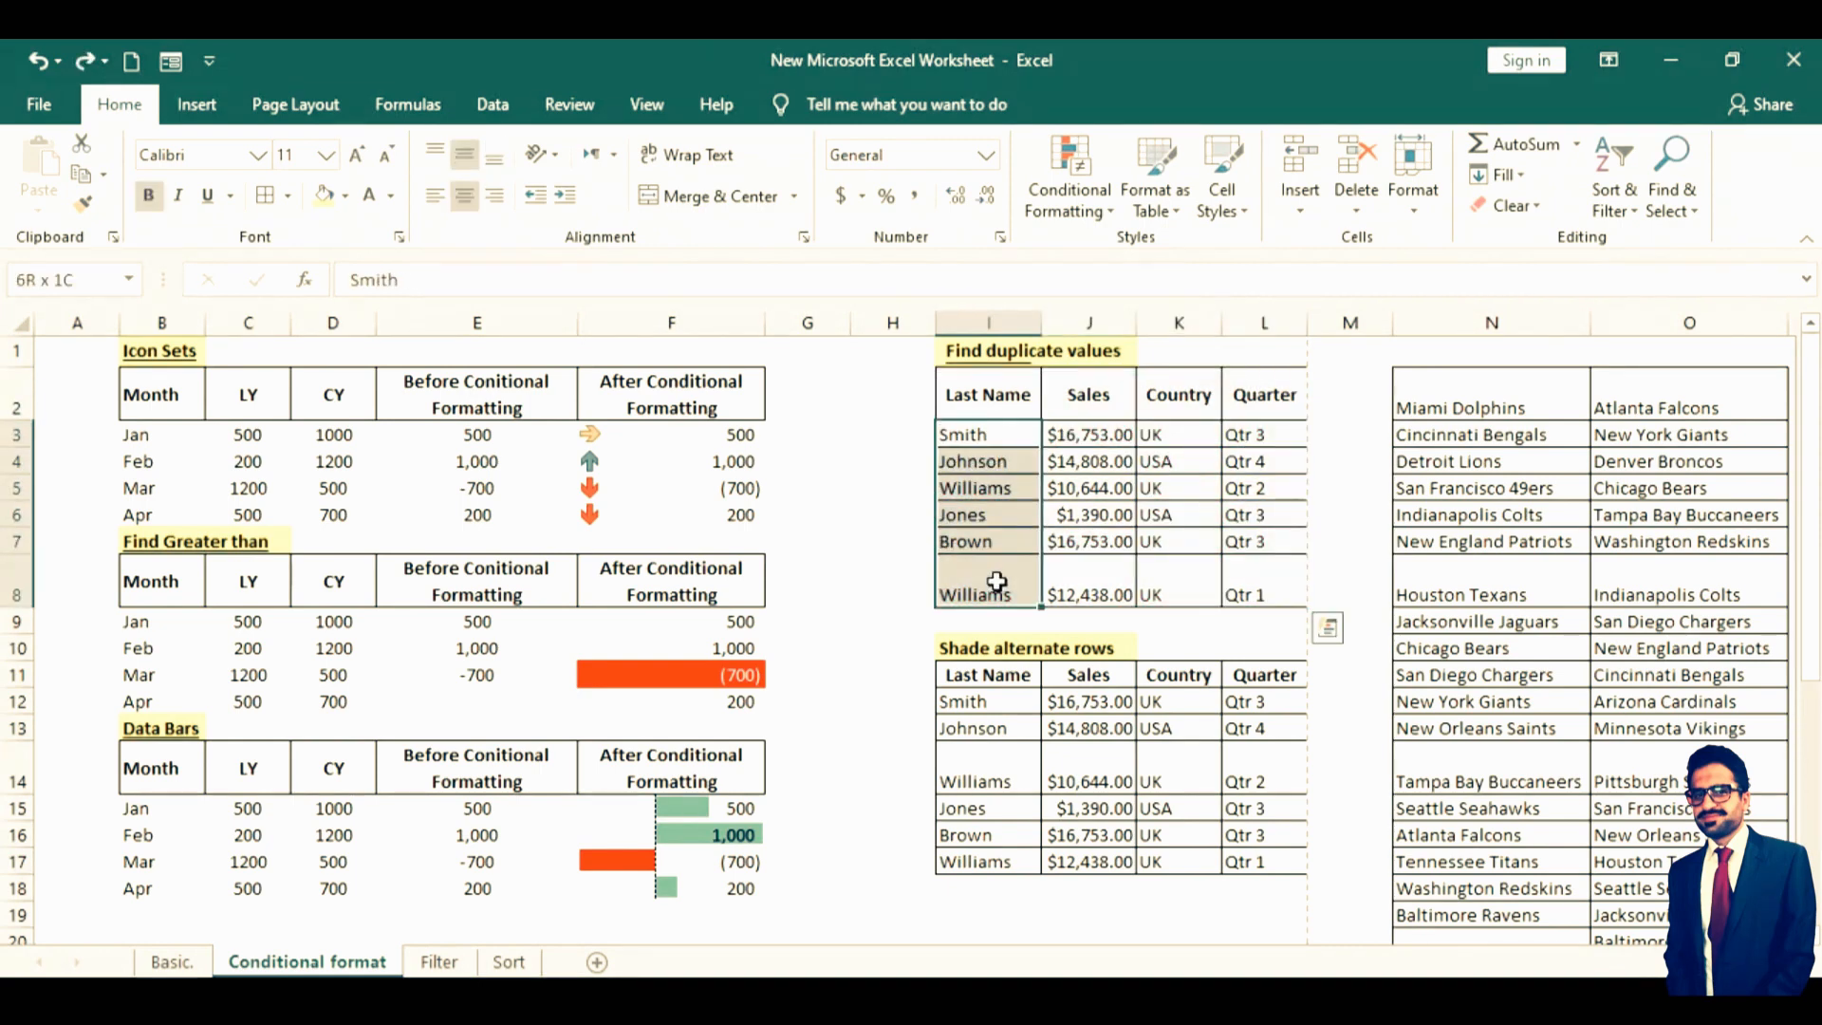
left_click(1078, 186)
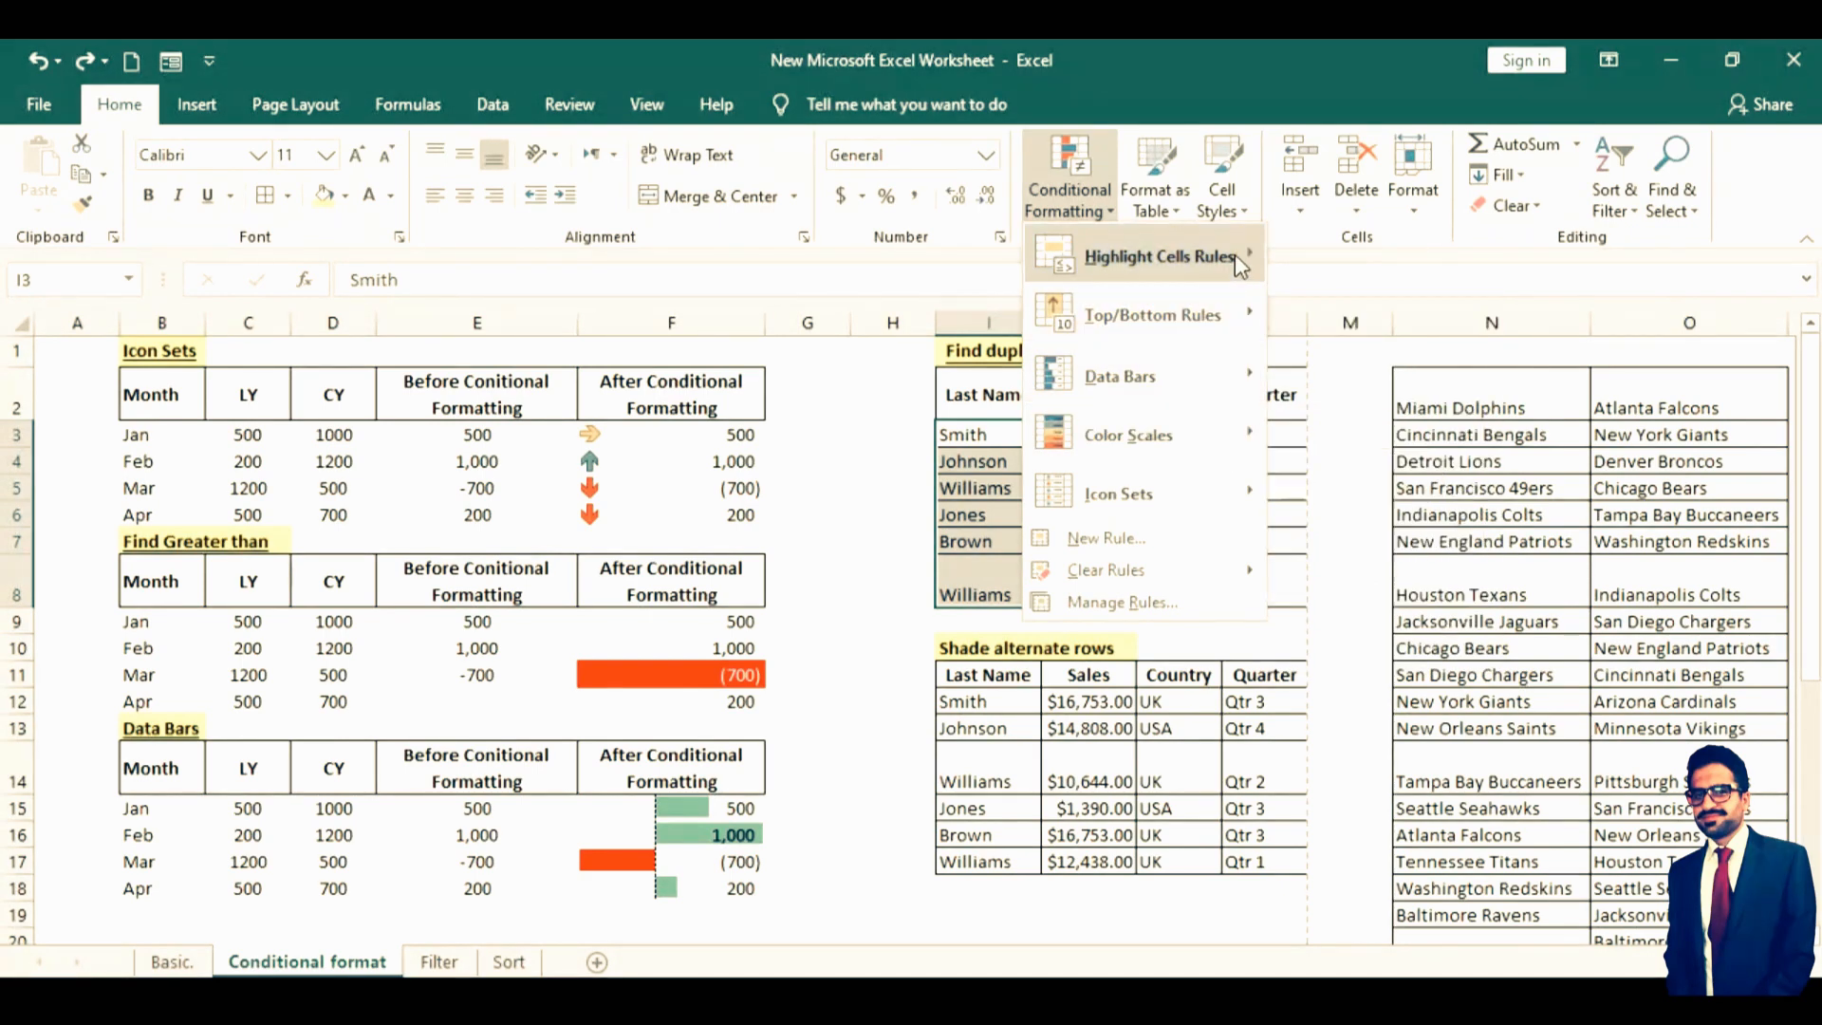
mouse_move(1234, 254)
left_click(1421, 619)
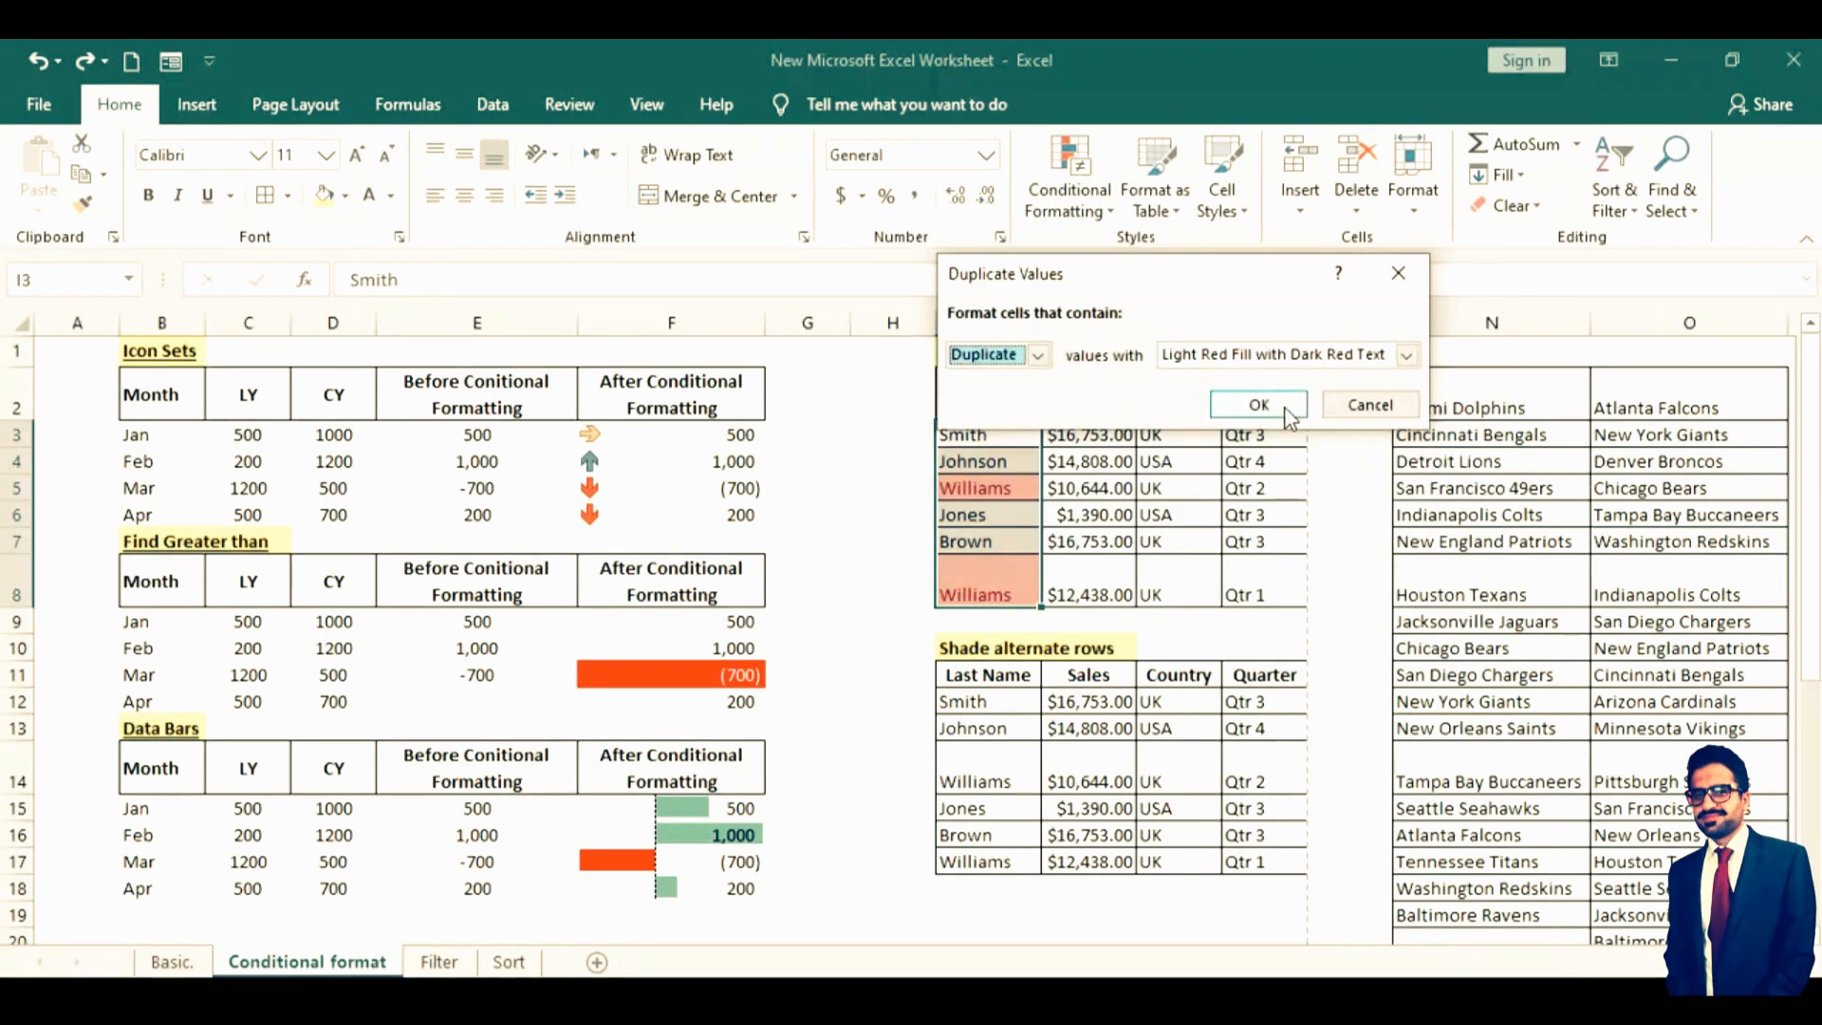
left_click(1407, 356)
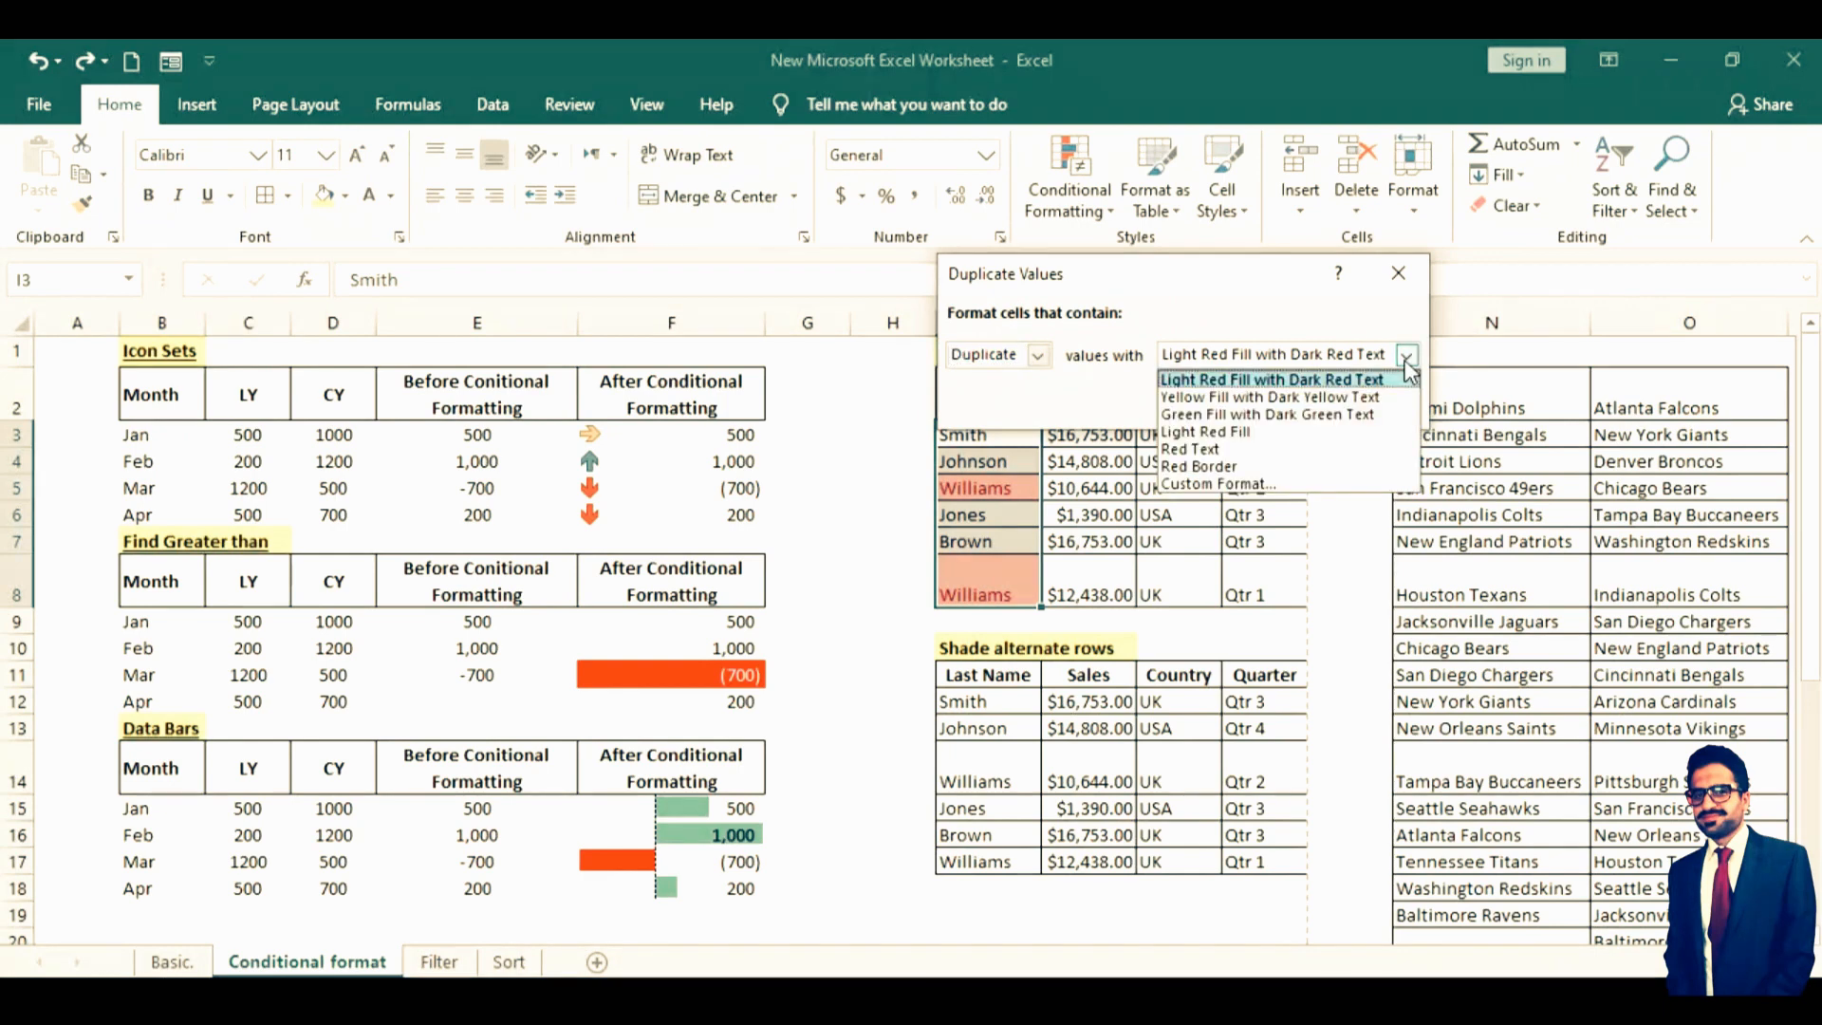
left_click(1341, 415)
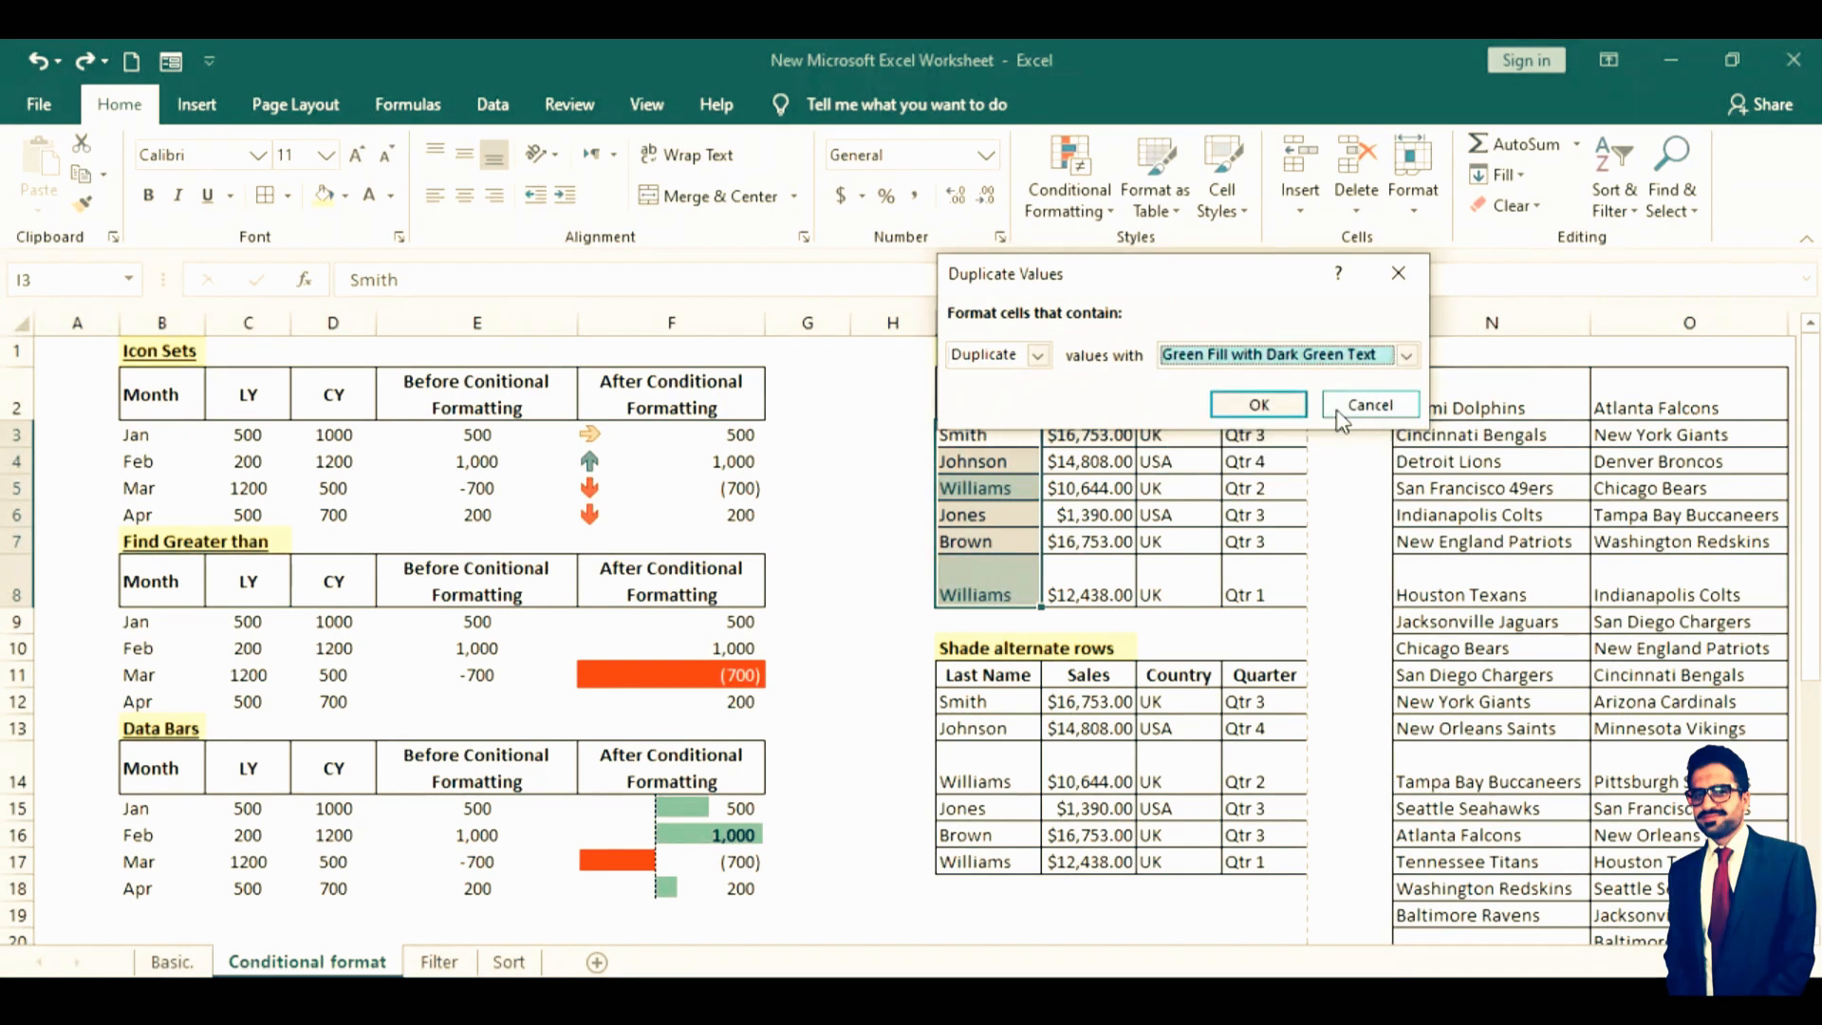
left_click(1407, 359)
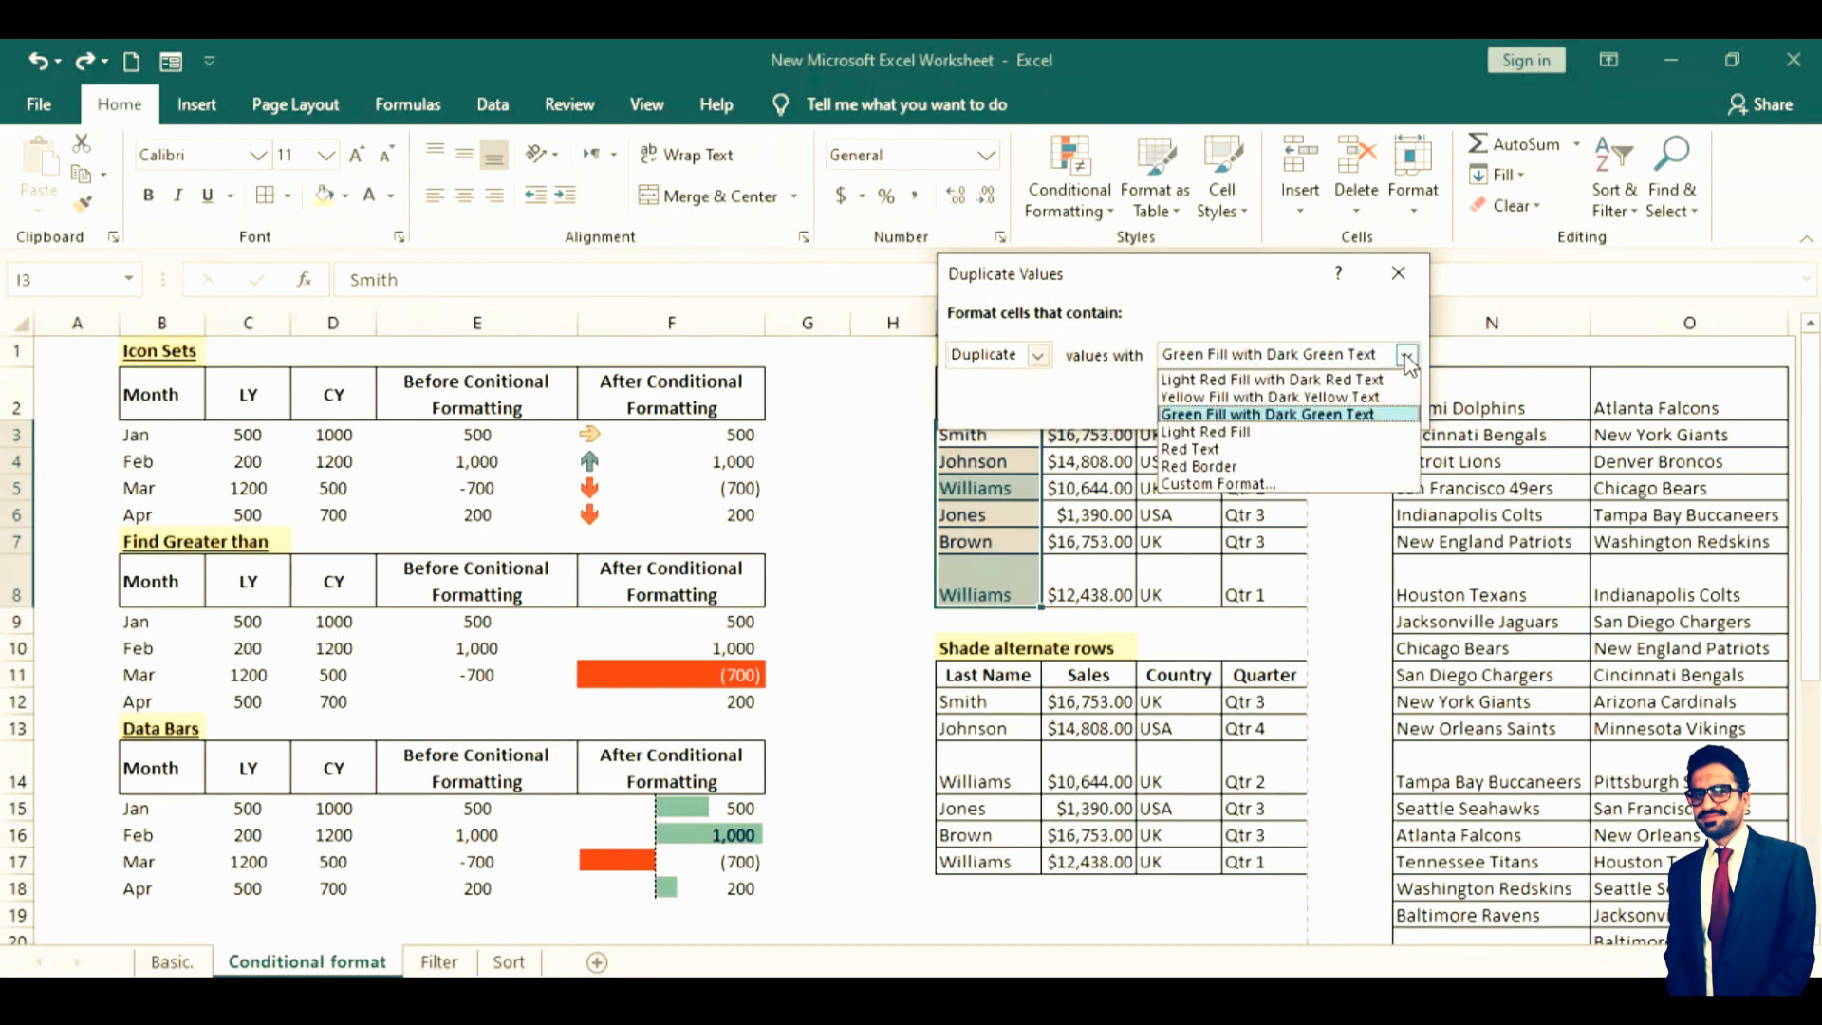
left_click(1275, 487)
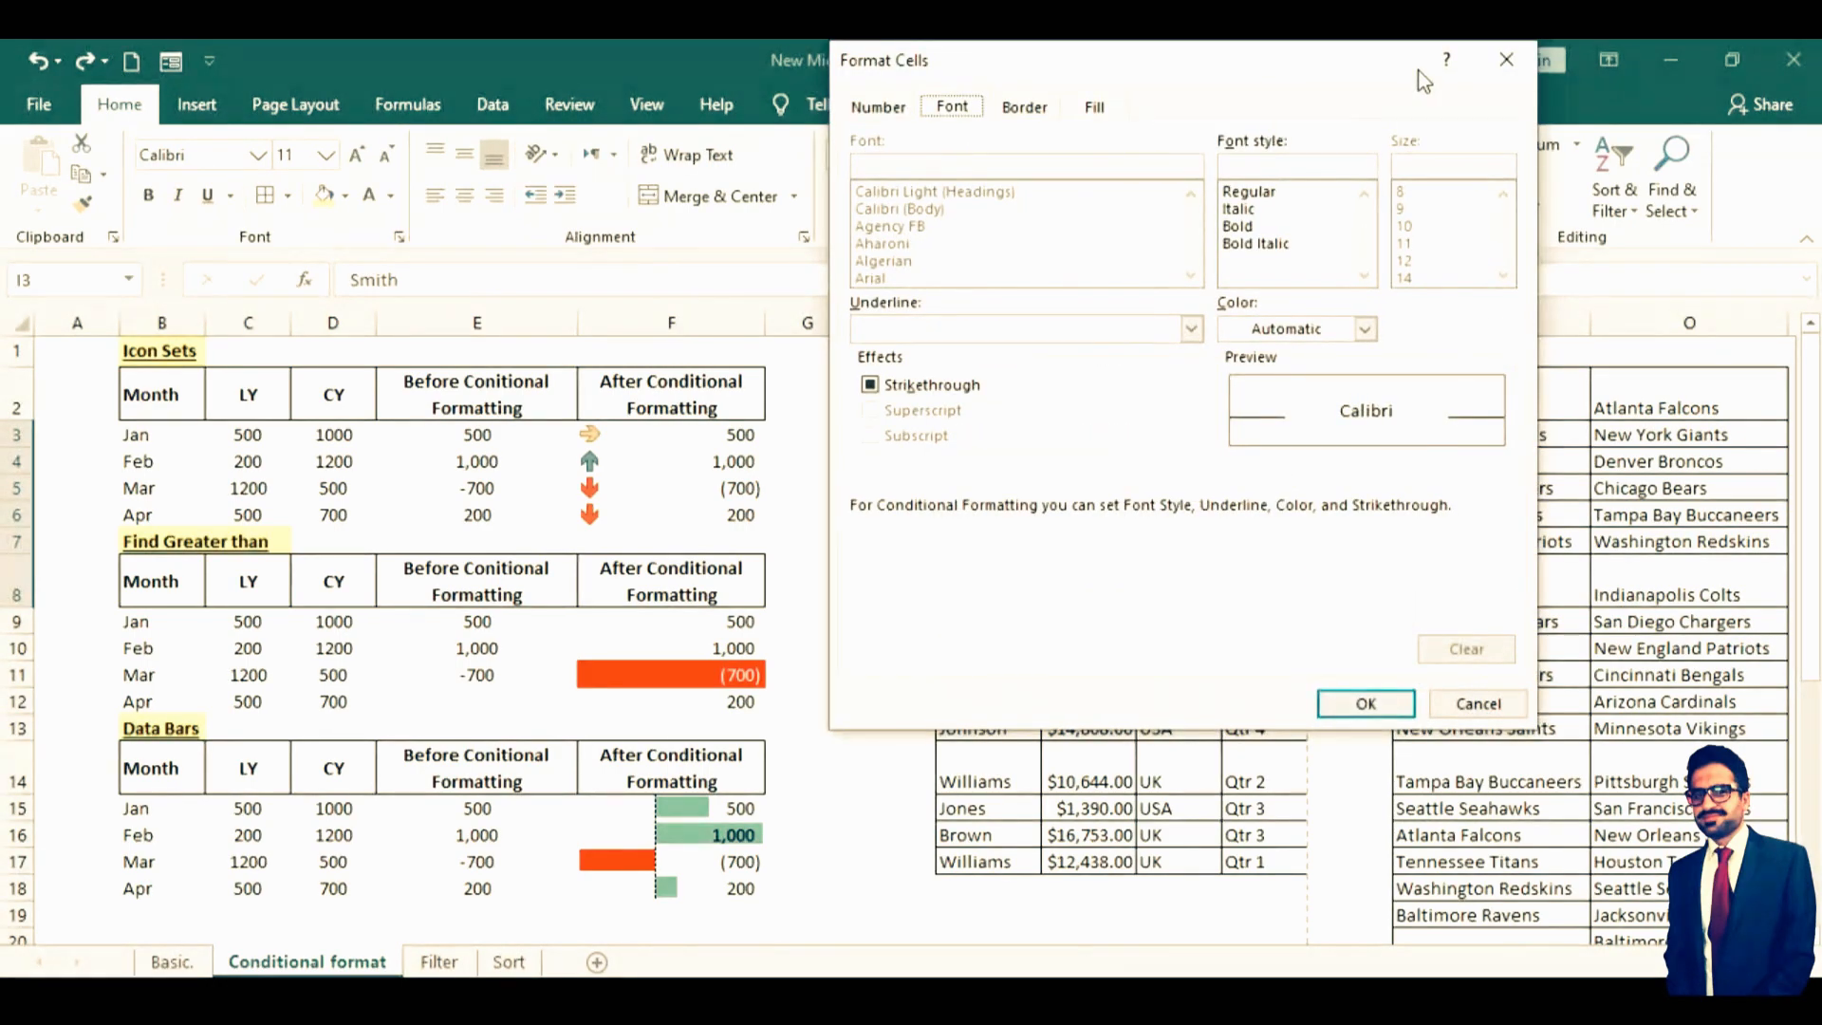
left_click(1506, 66)
left_click(1403, 273)
Start a formula-based formatting rule for the Shade alternate rows table I11:L17 with the formula =isodd(row())
left_click(1002, 651)
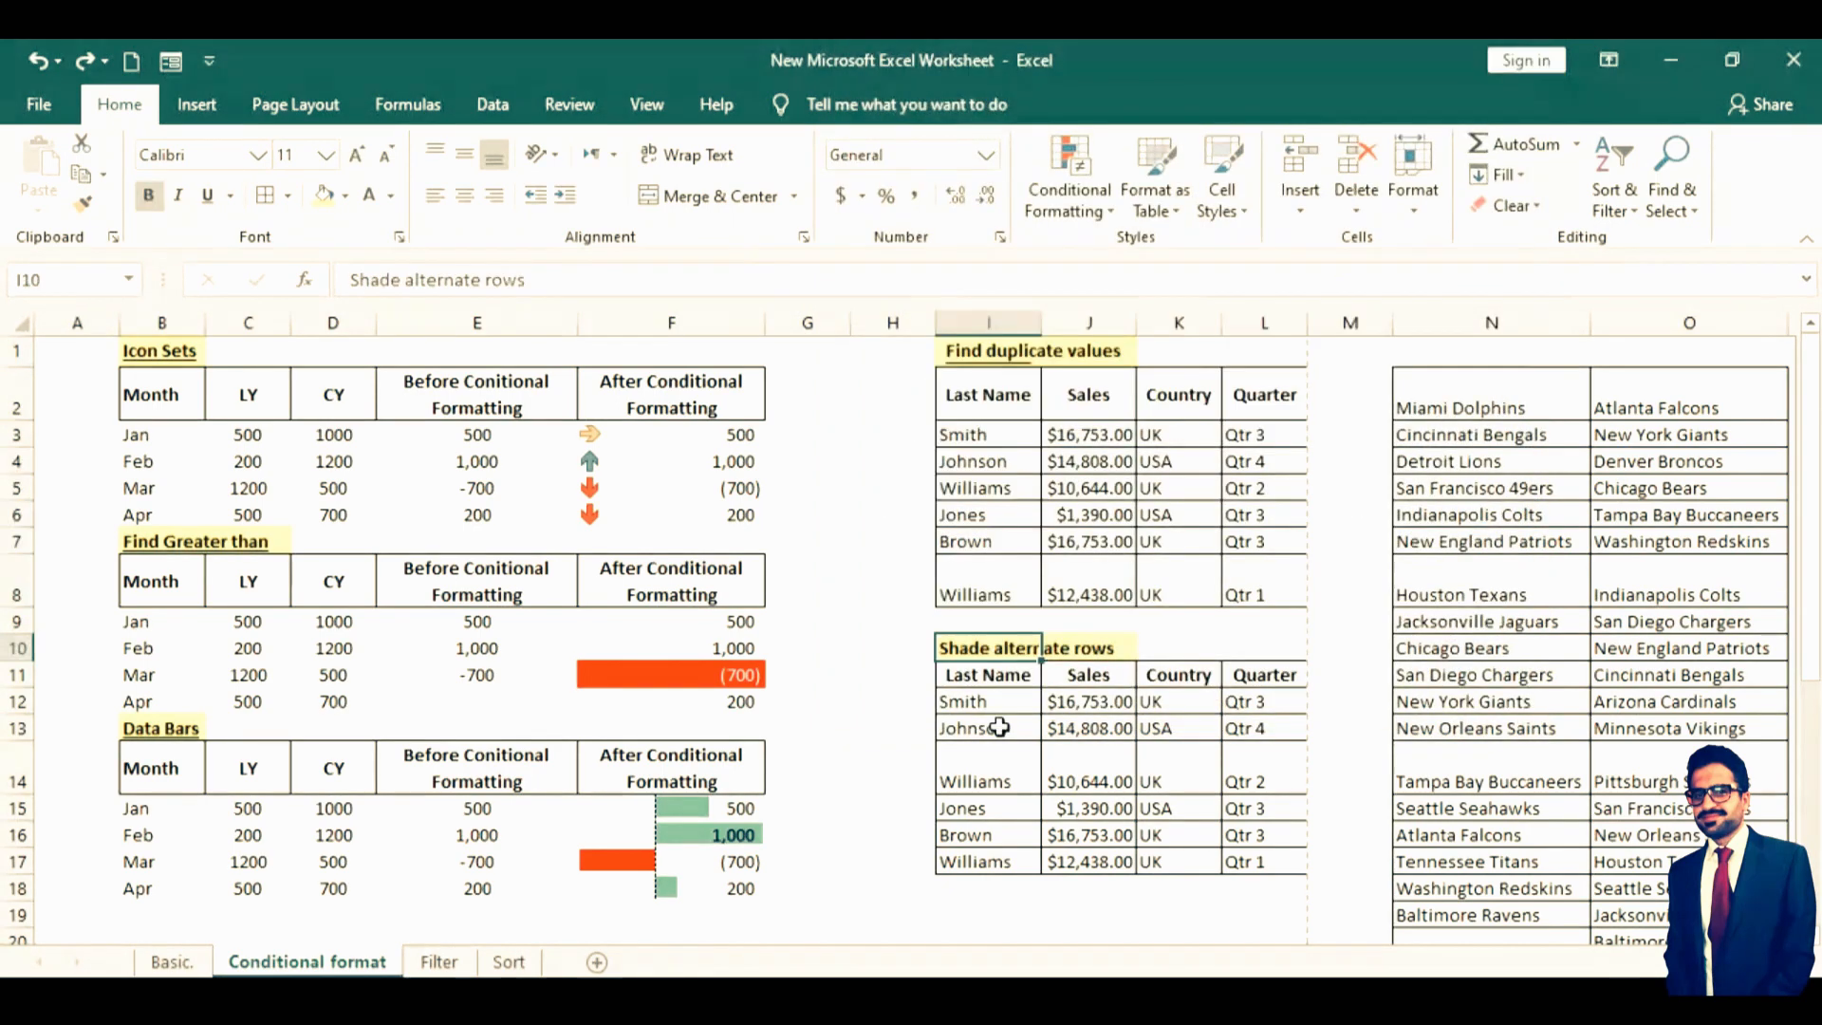
left_click(1093, 531)
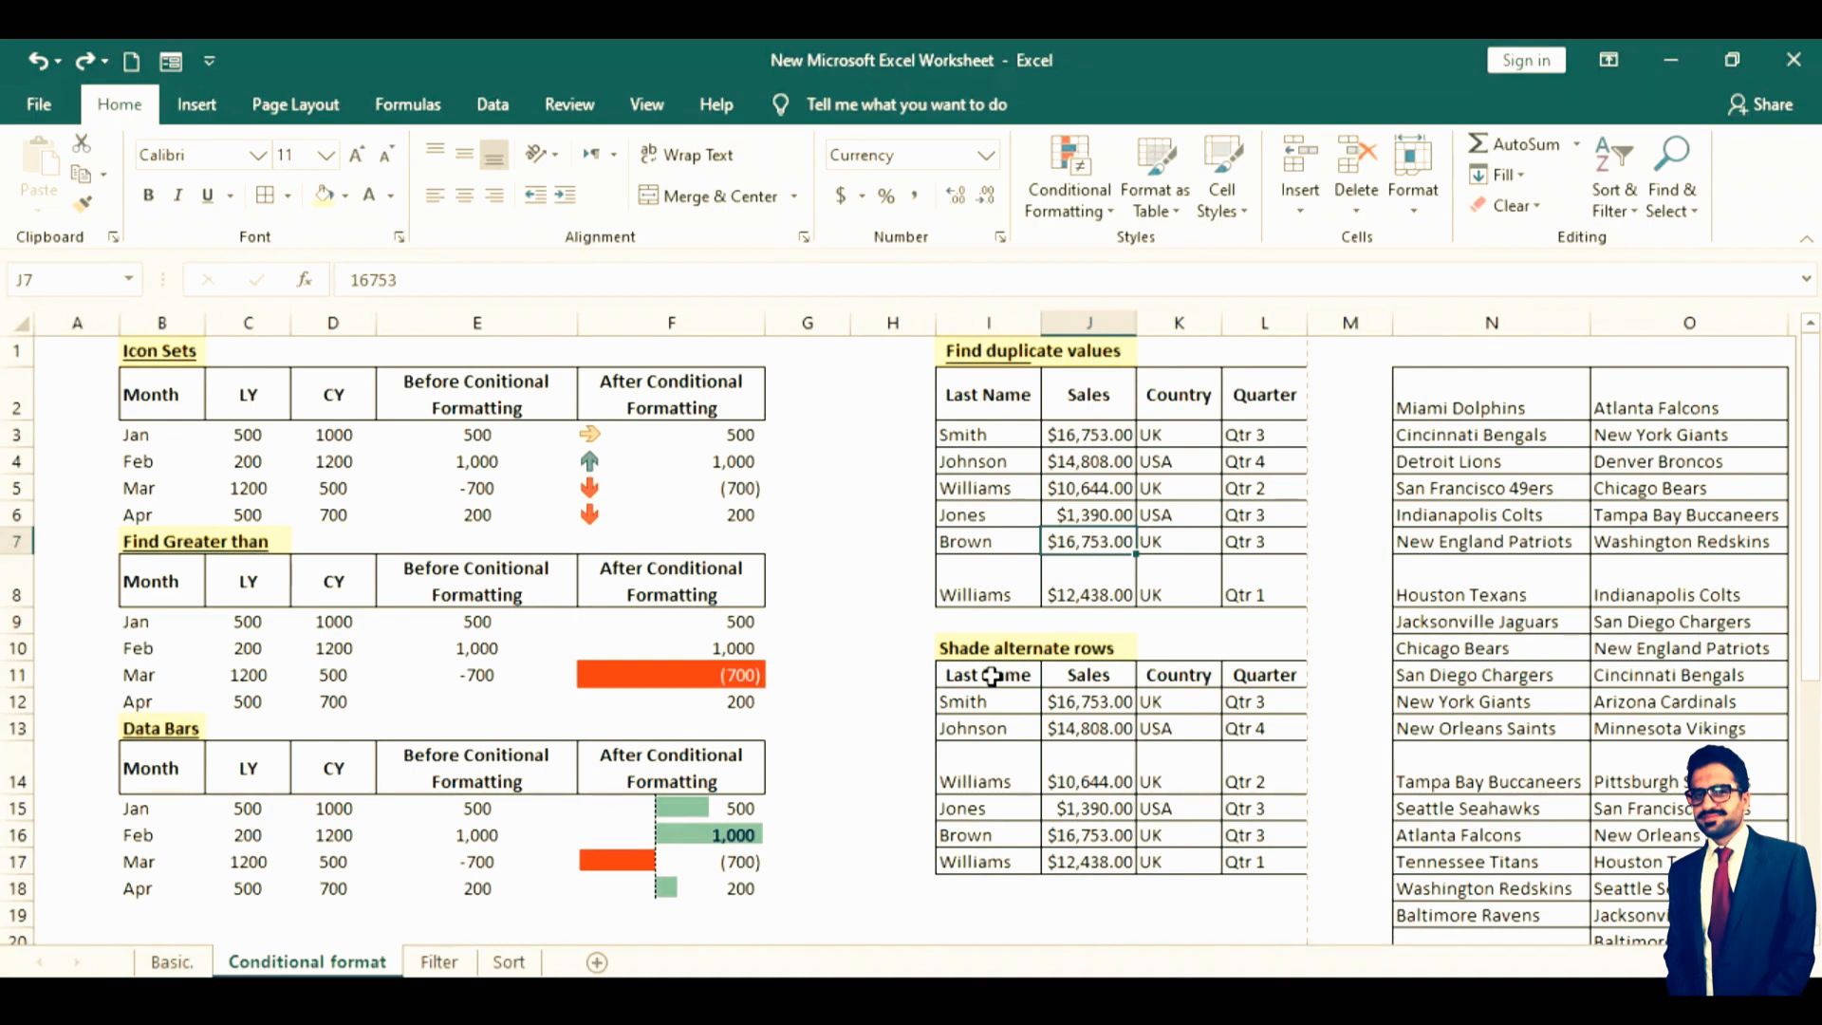
left_click_drag(993, 676, 1269, 862)
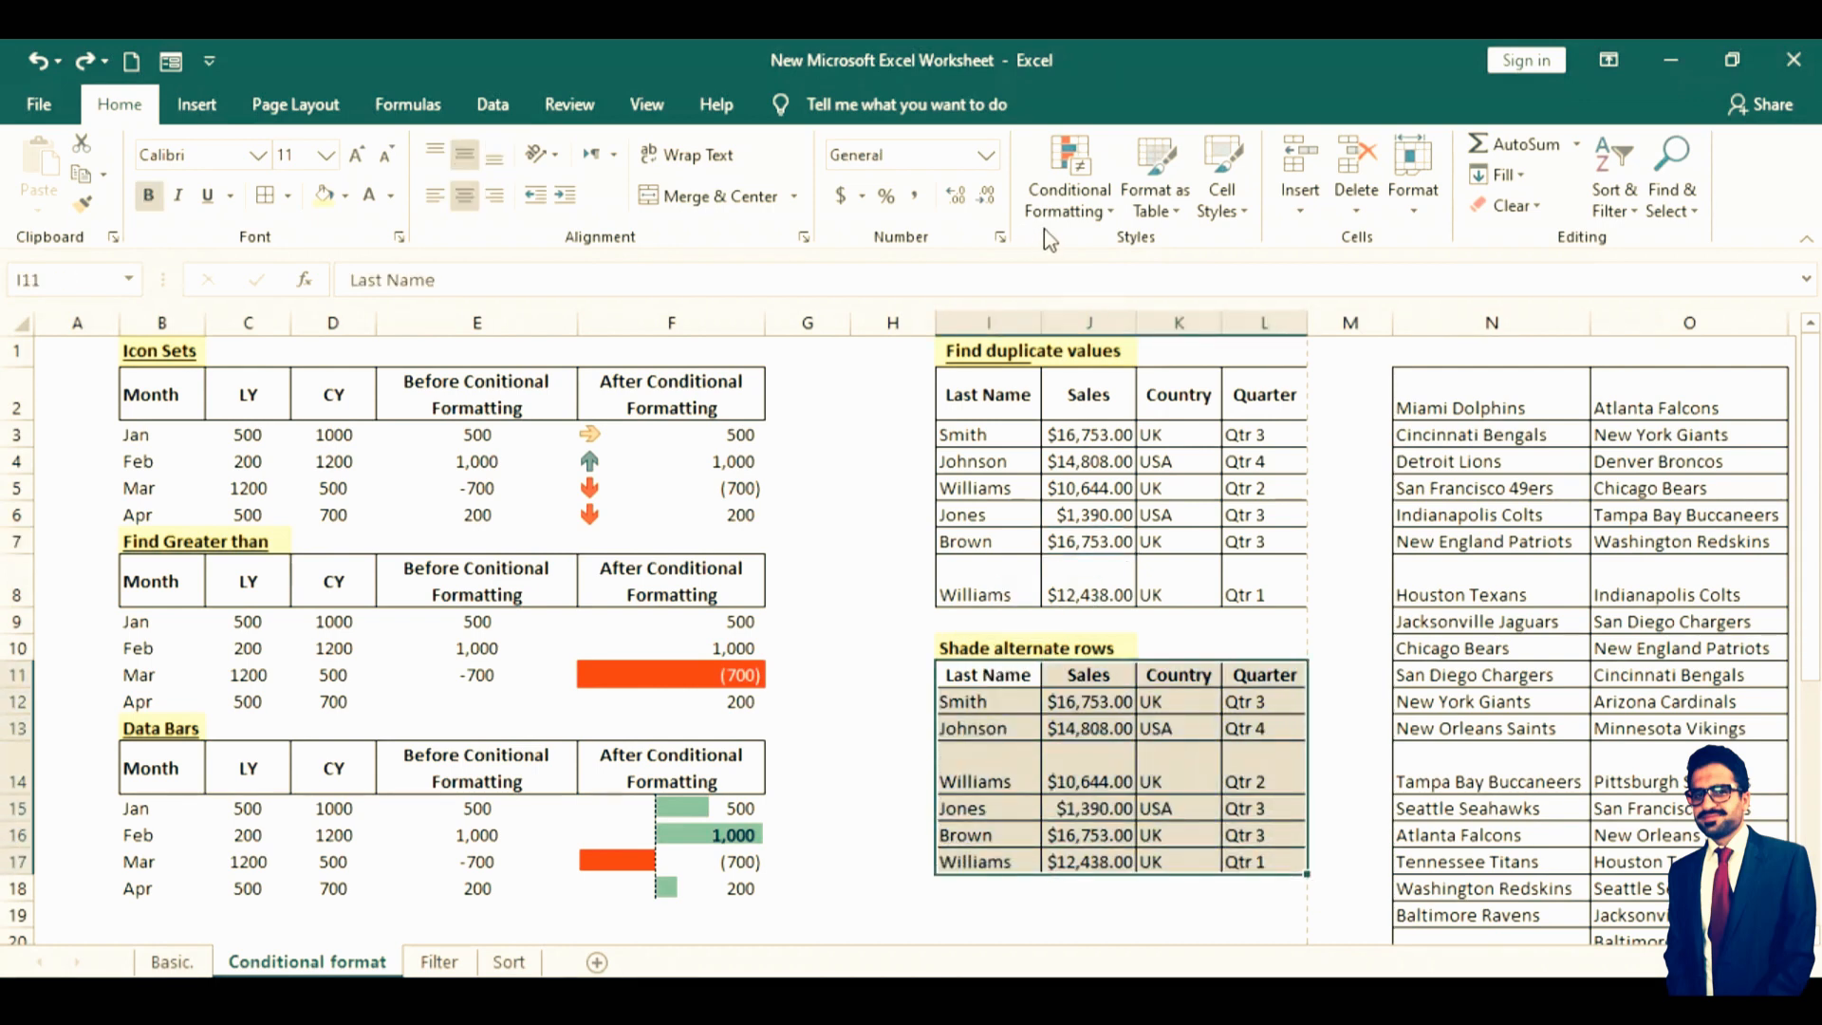
left_click(1073, 210)
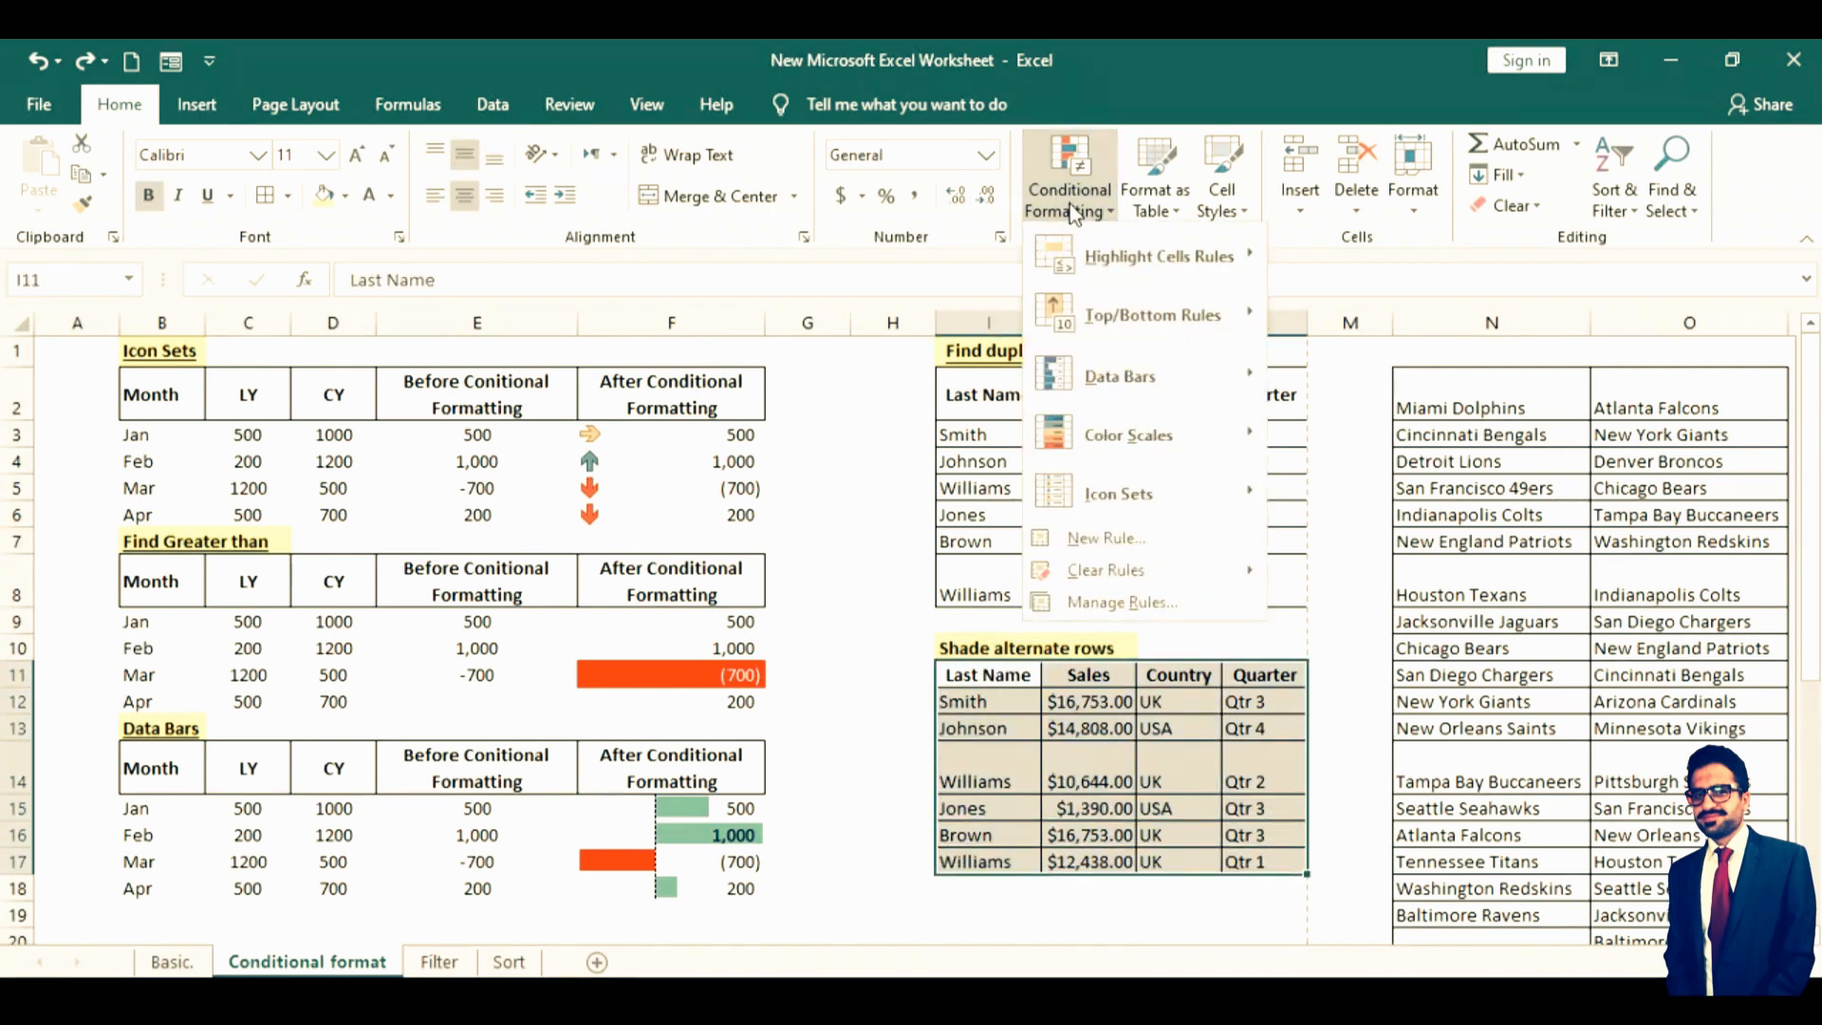
left_click(1125, 538)
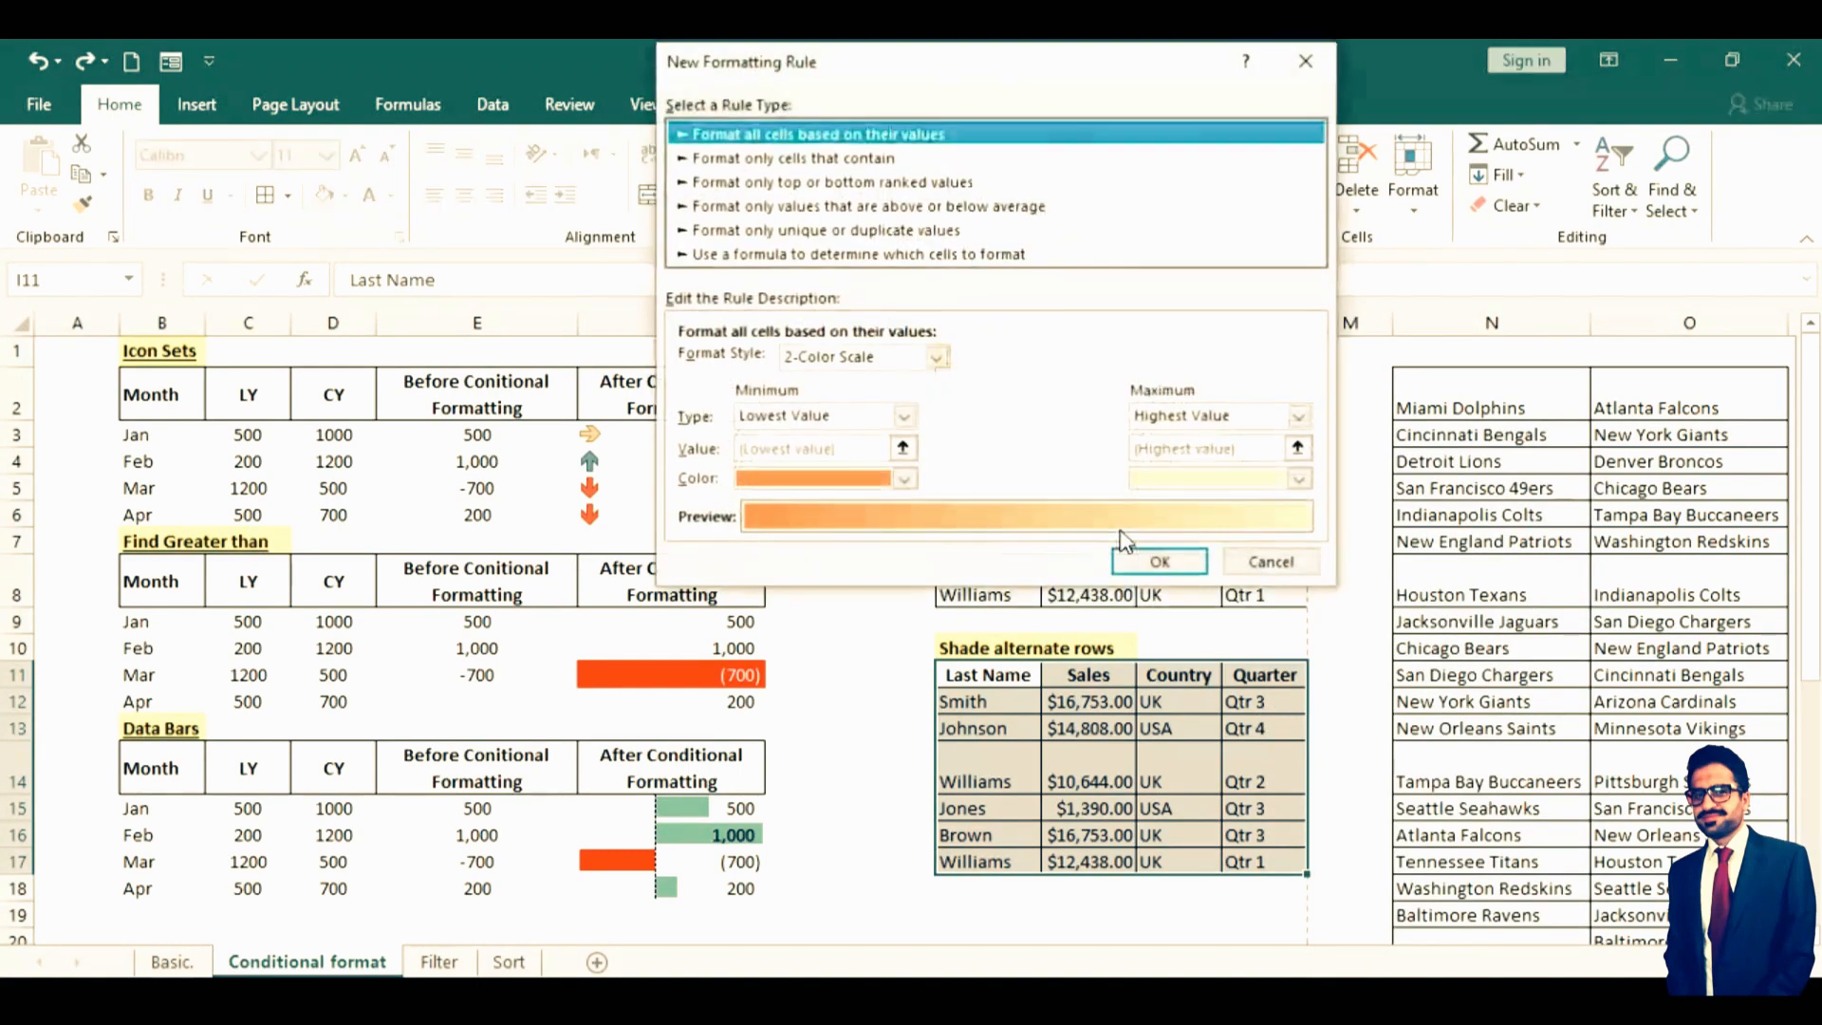
left_click(914, 256)
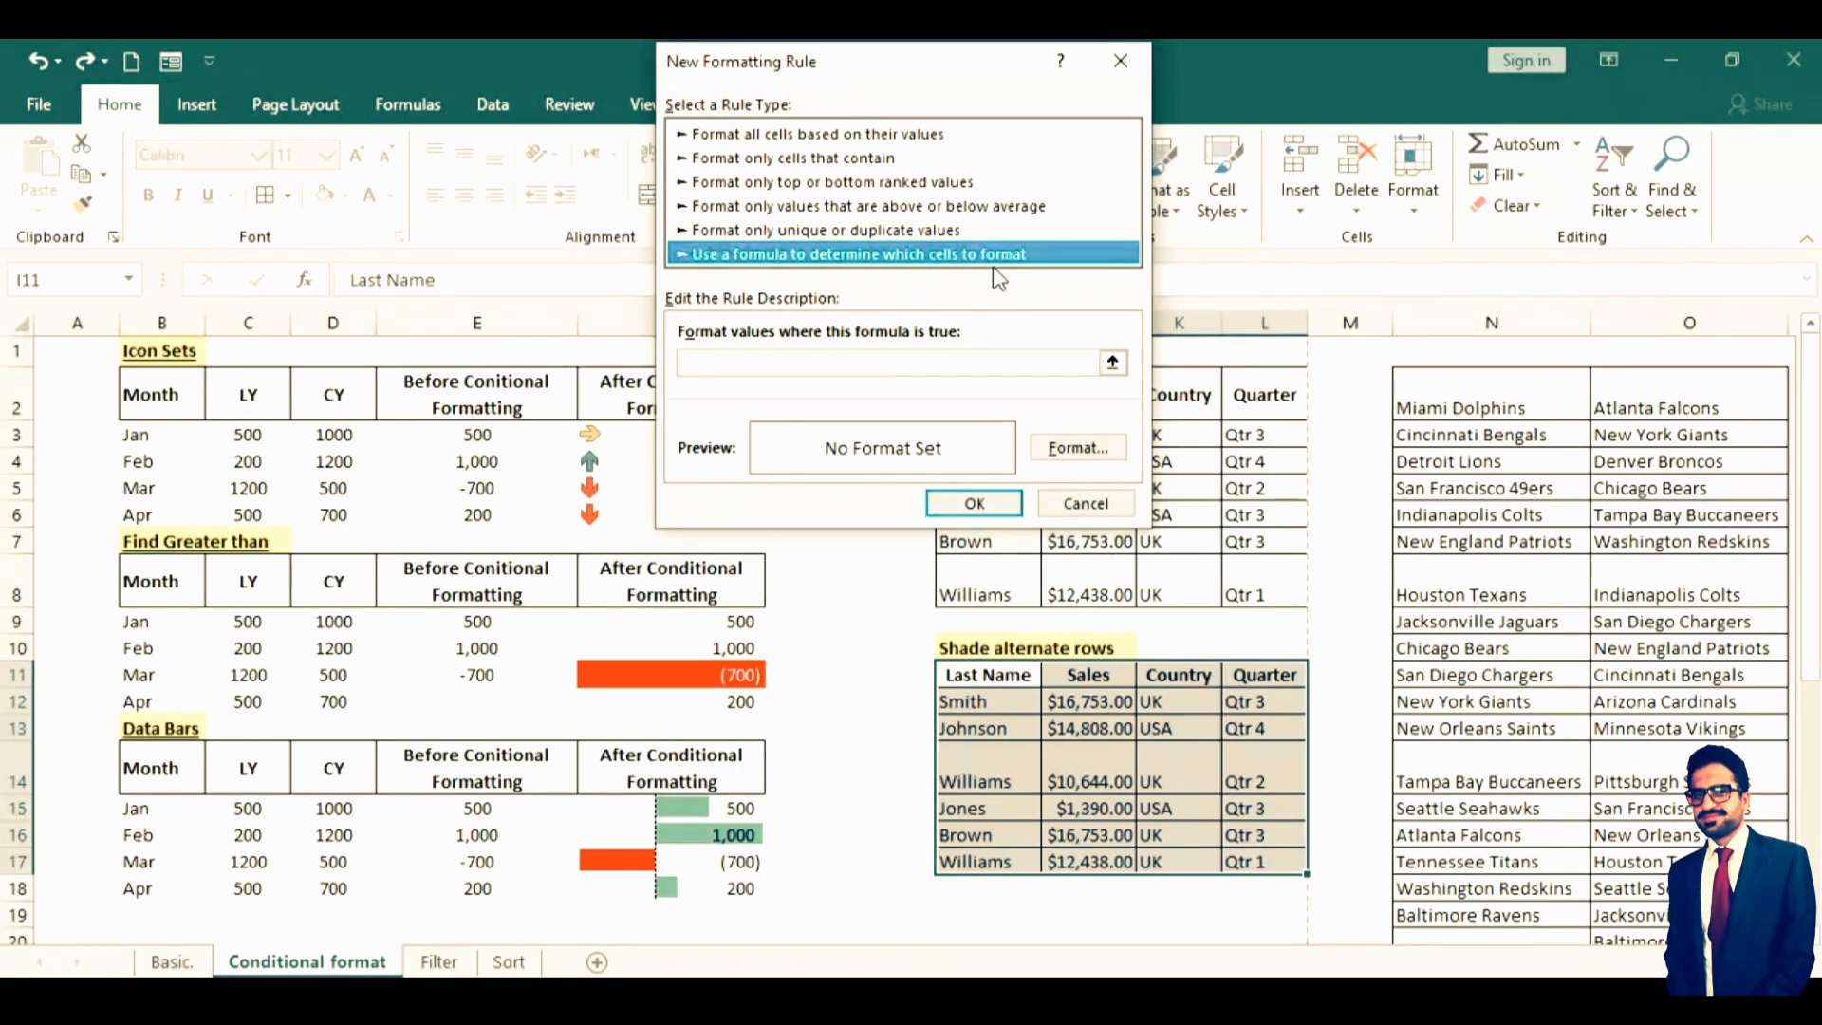
left_click(922, 362)
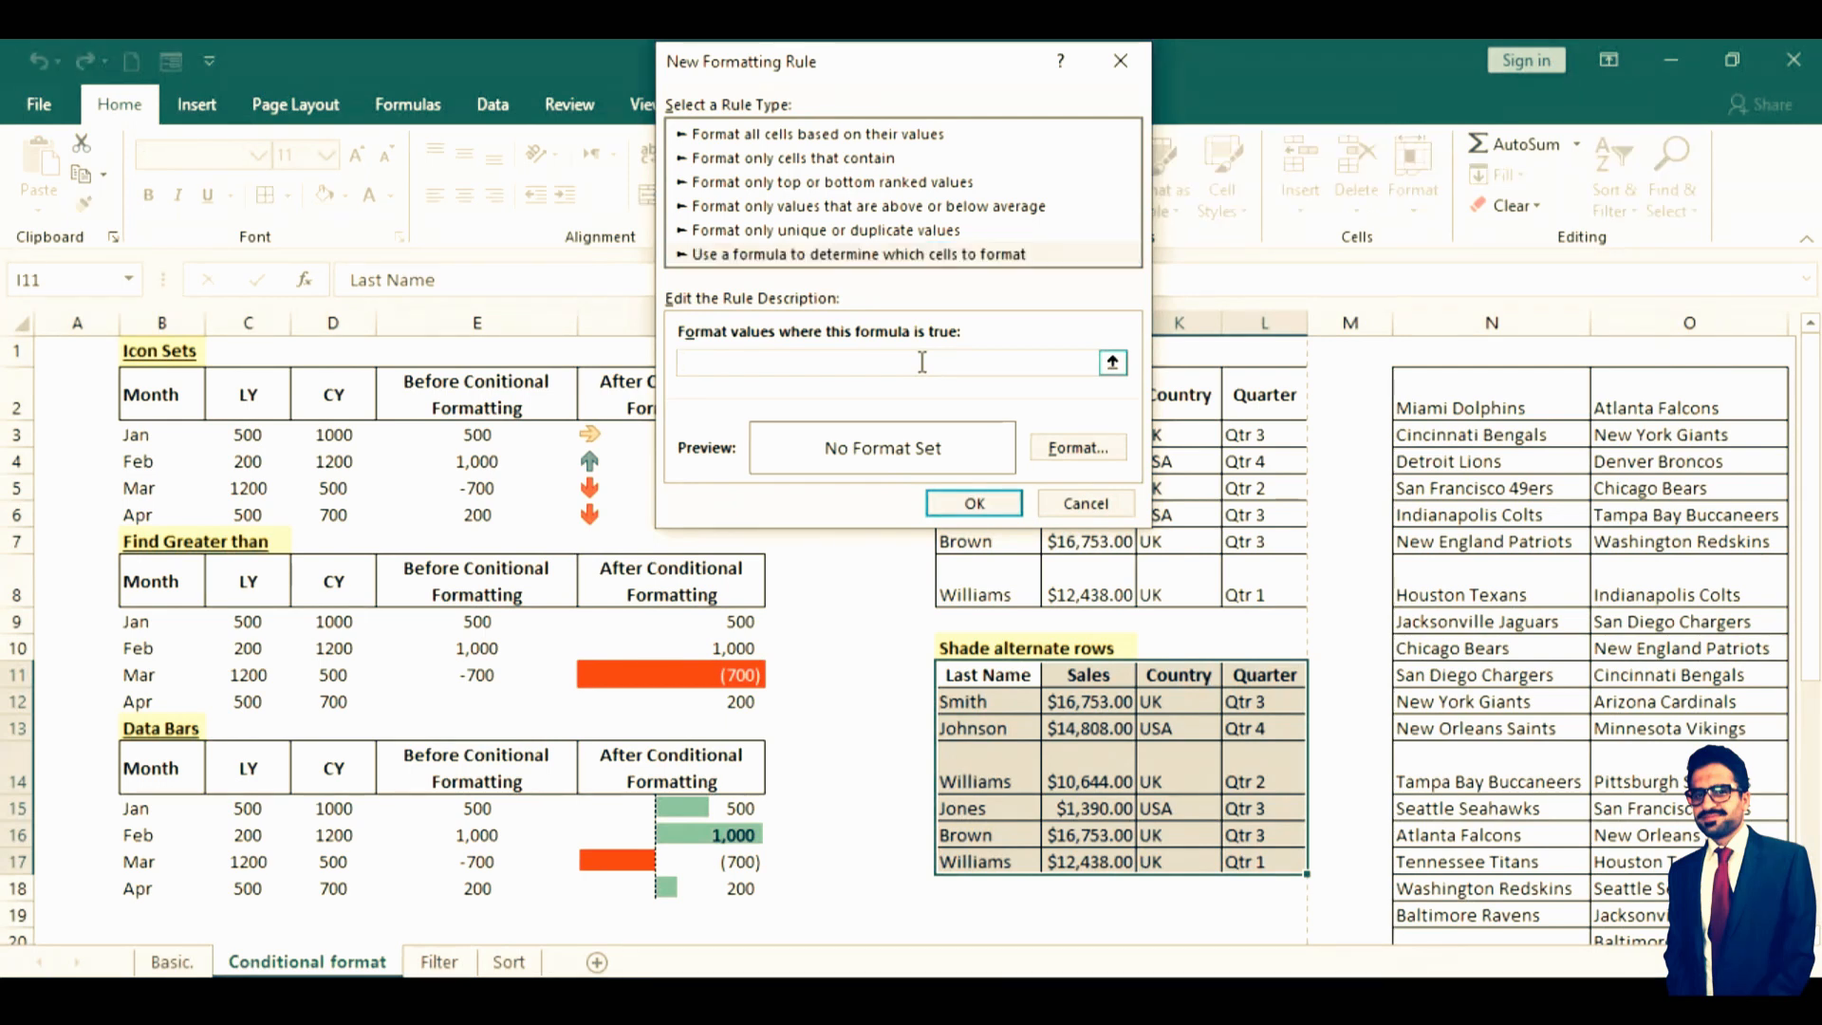
type("=")
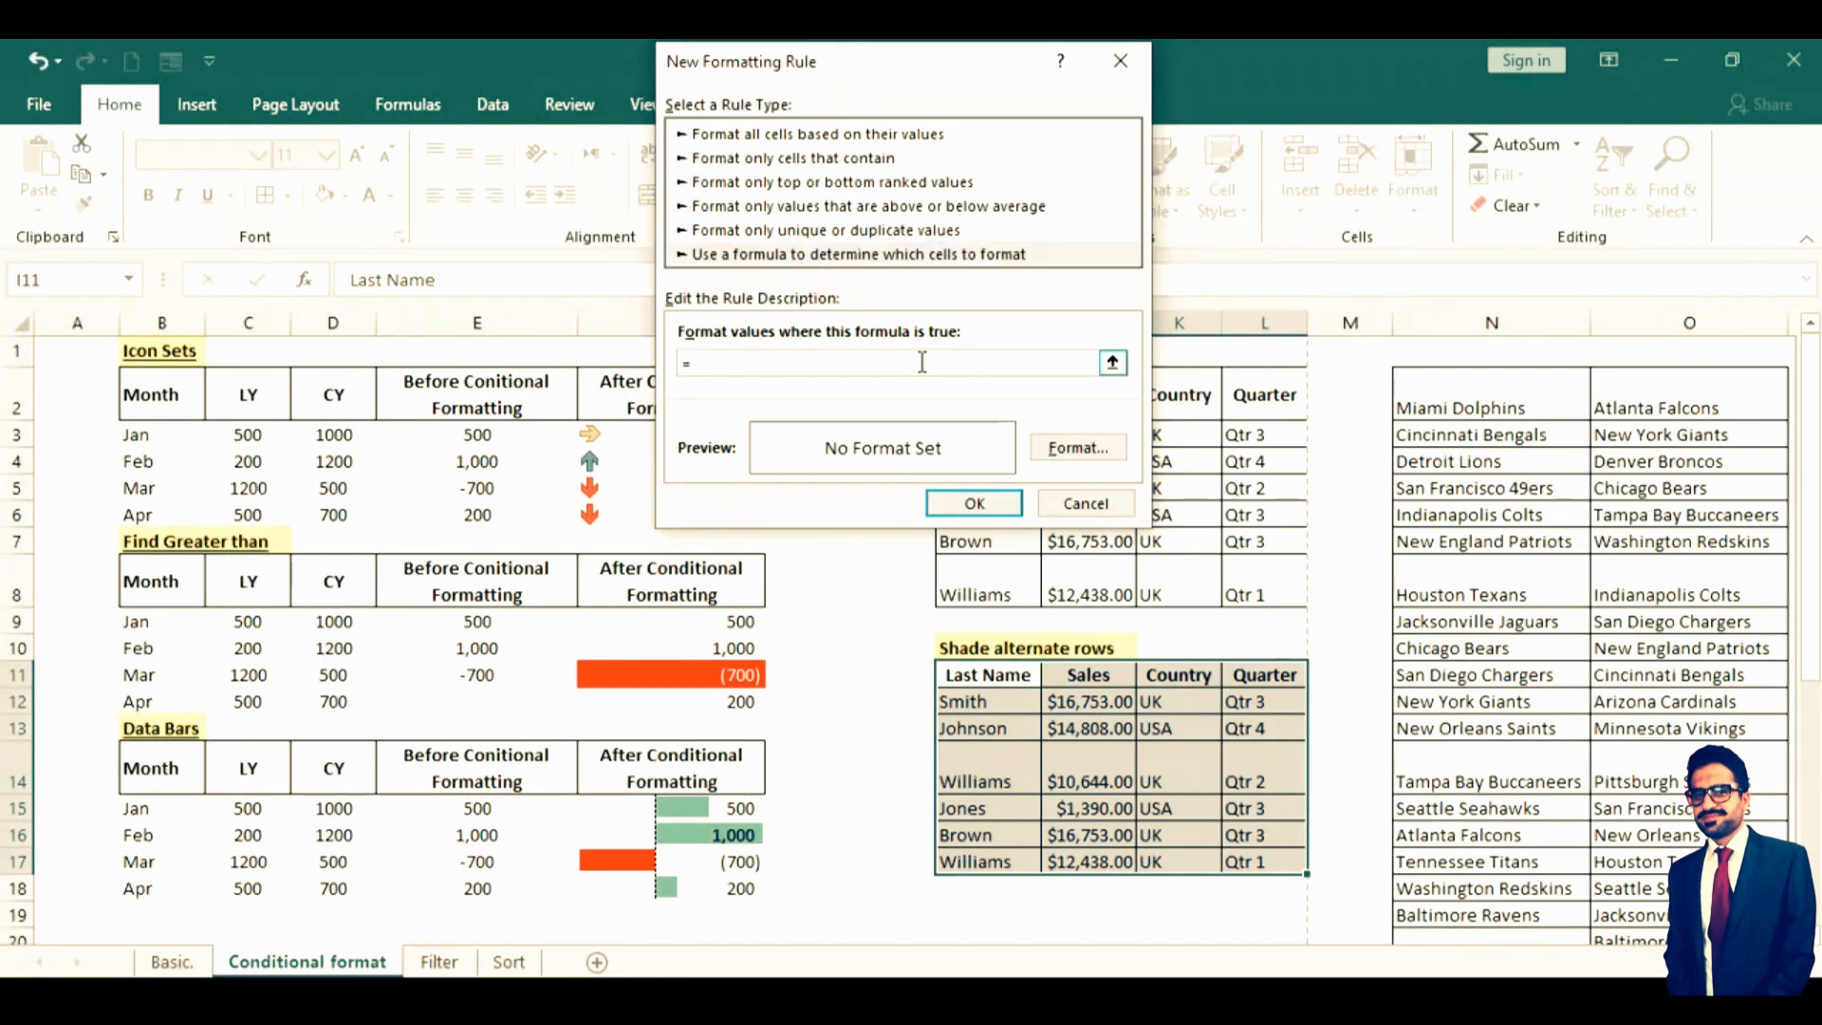
type("isodd")
type("(row()")
Give the odd-row rule a light yellow fill and apply it to I11:L17
left_click(1070, 450)
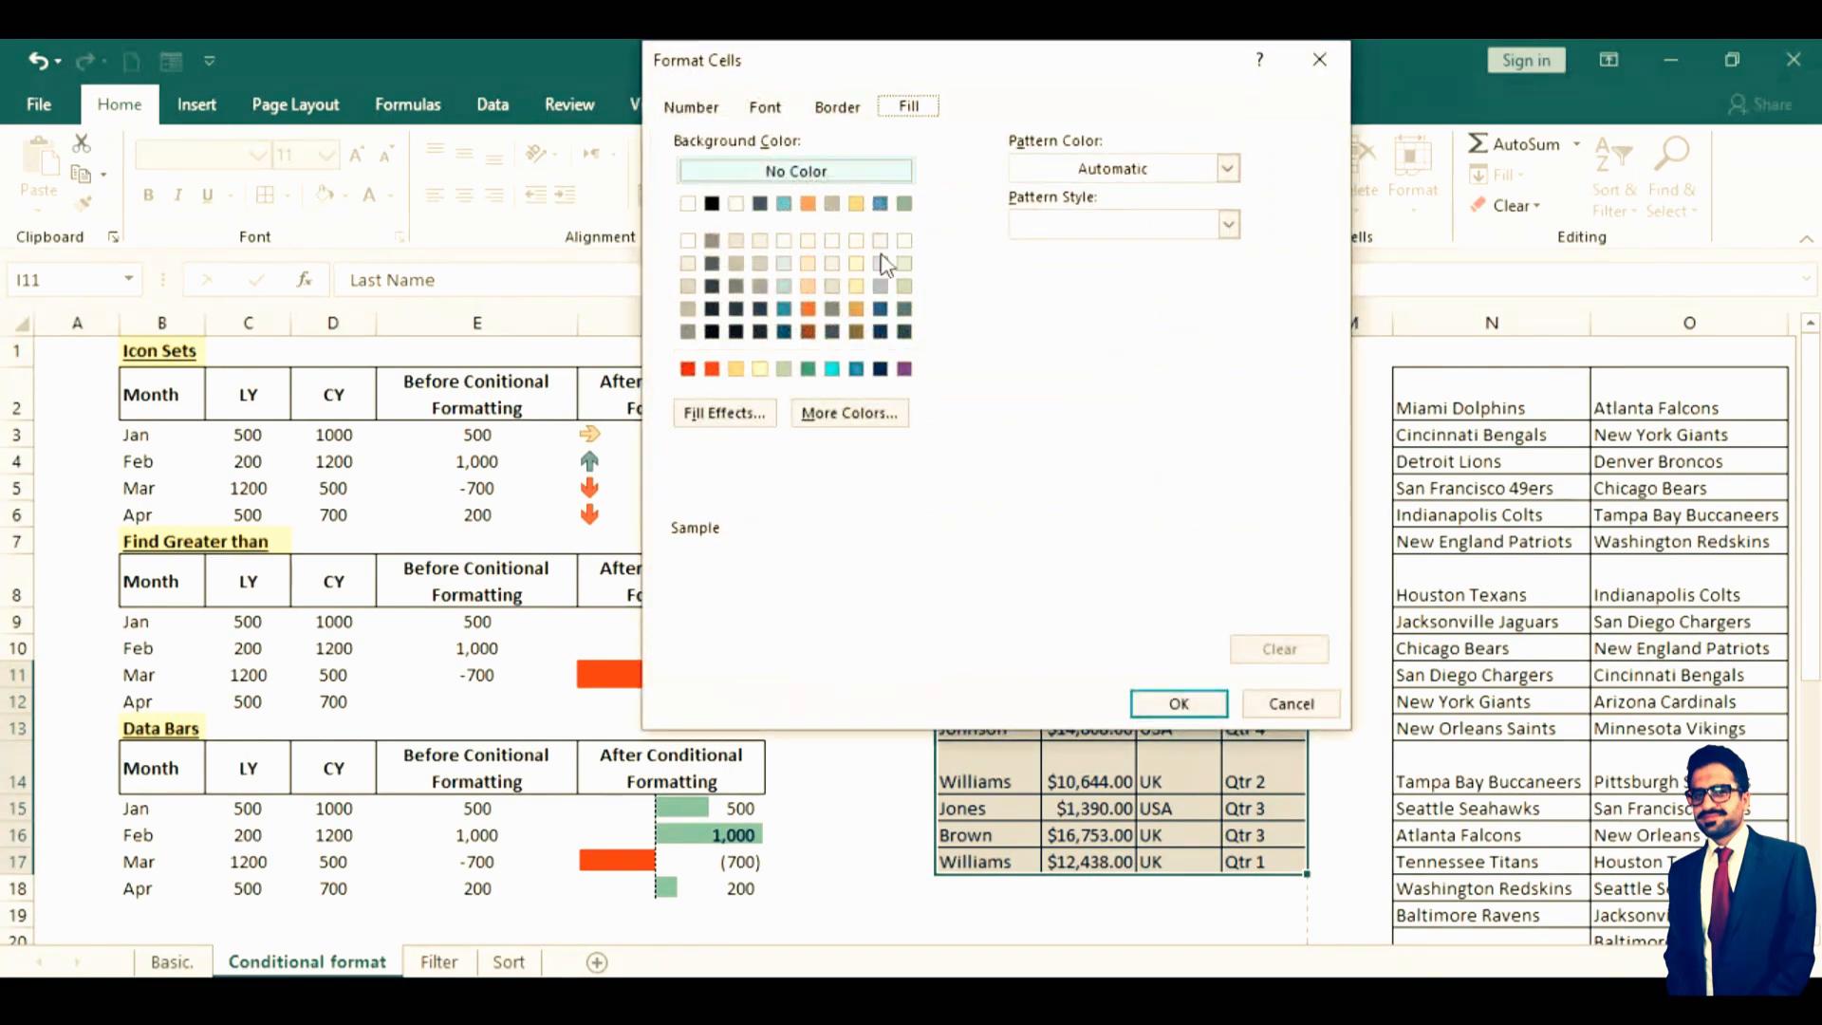
left_click(858, 265)
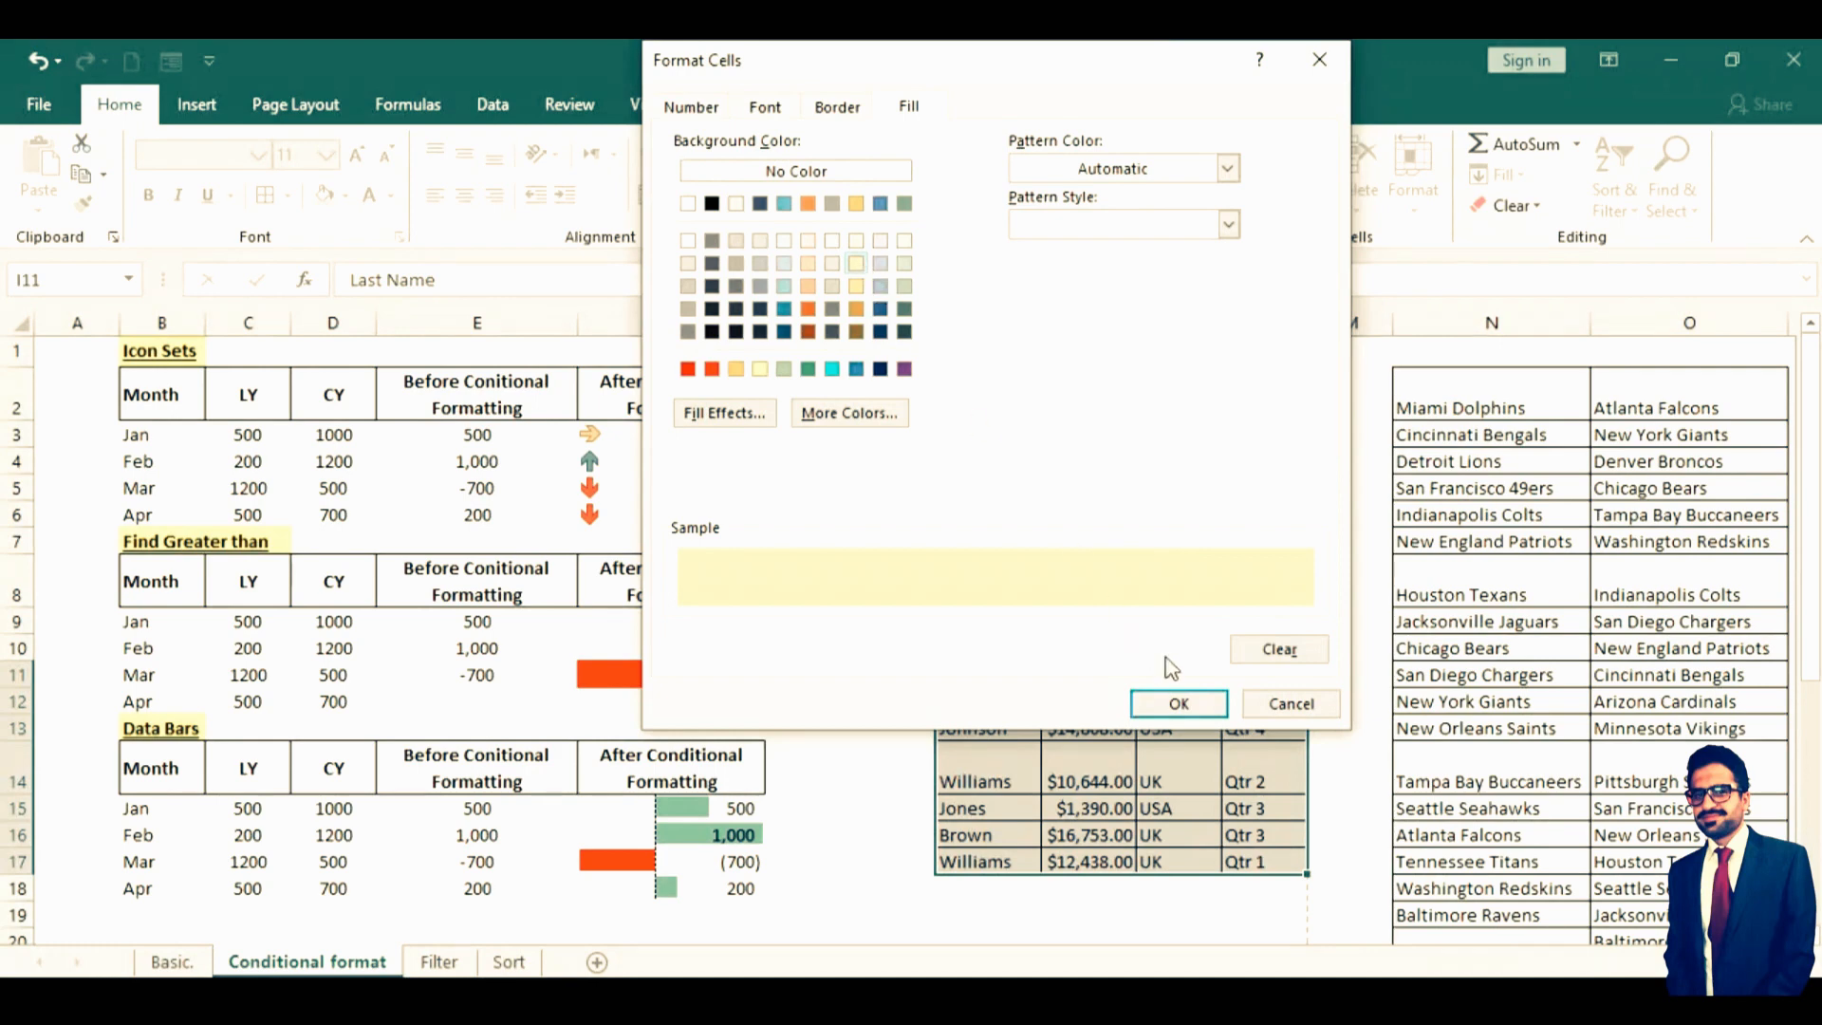
left_click(1176, 705)
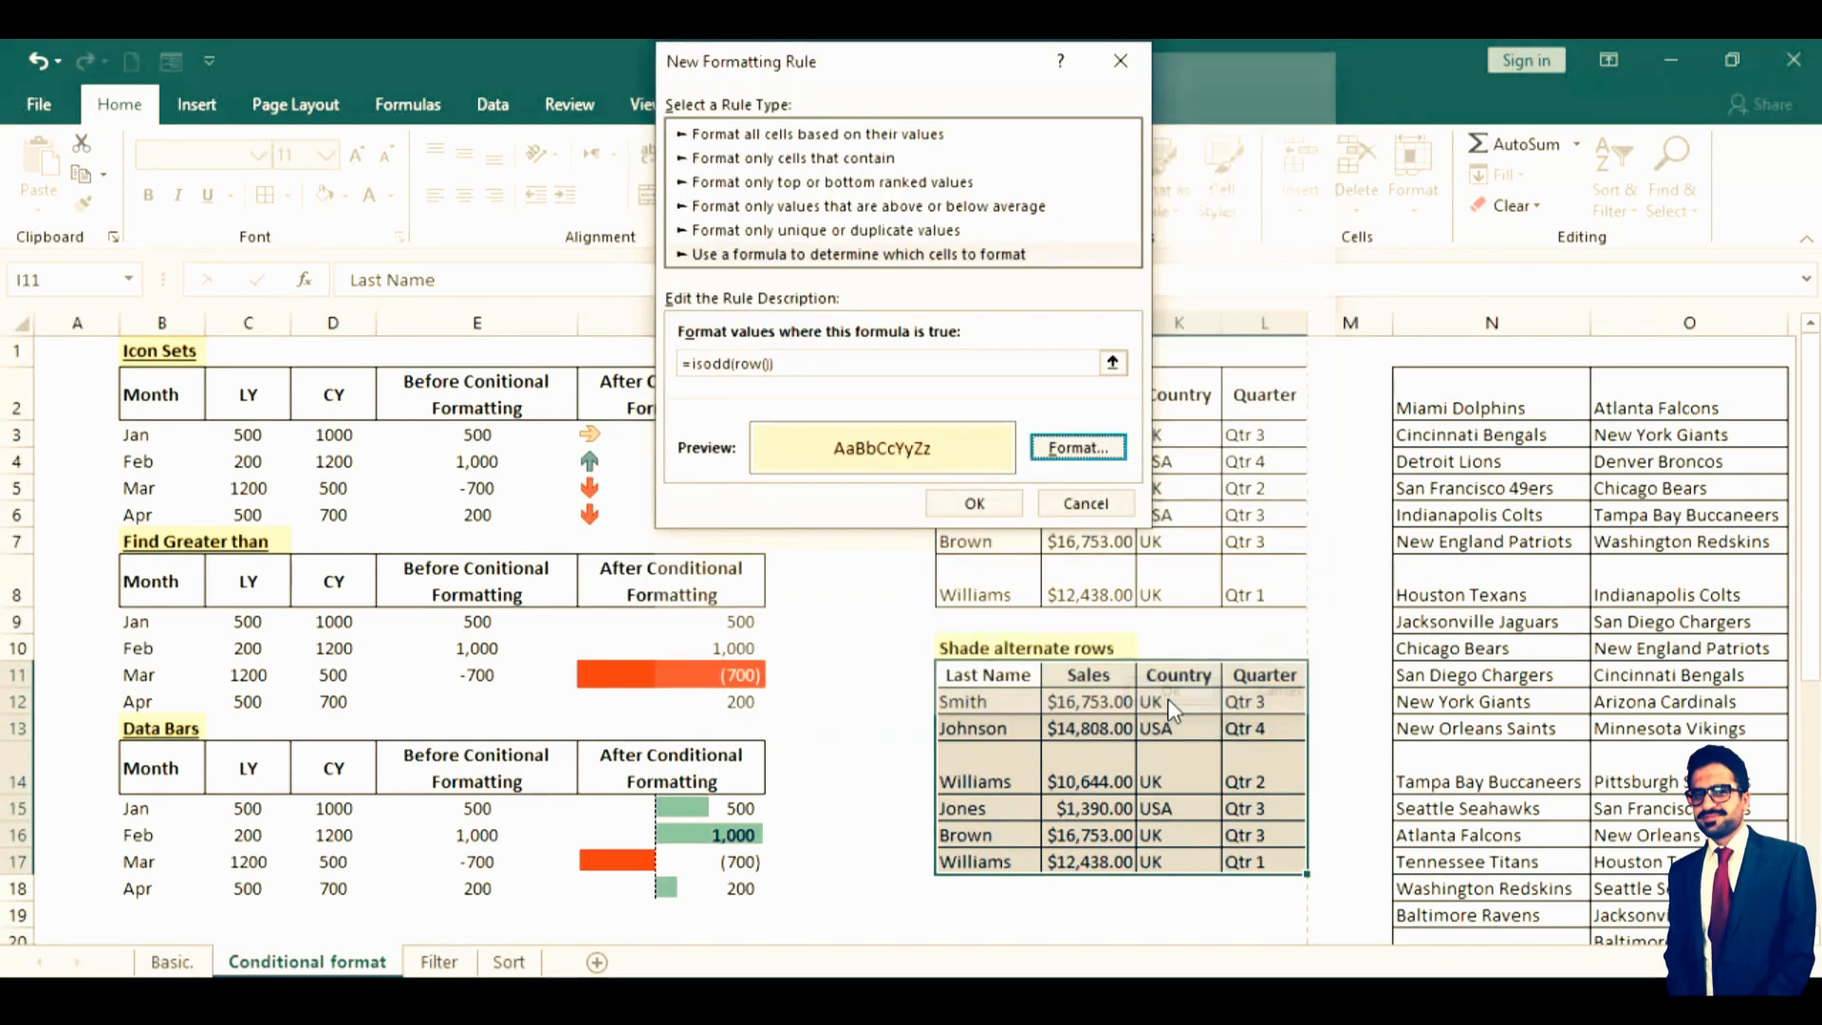
left_click(974, 504)
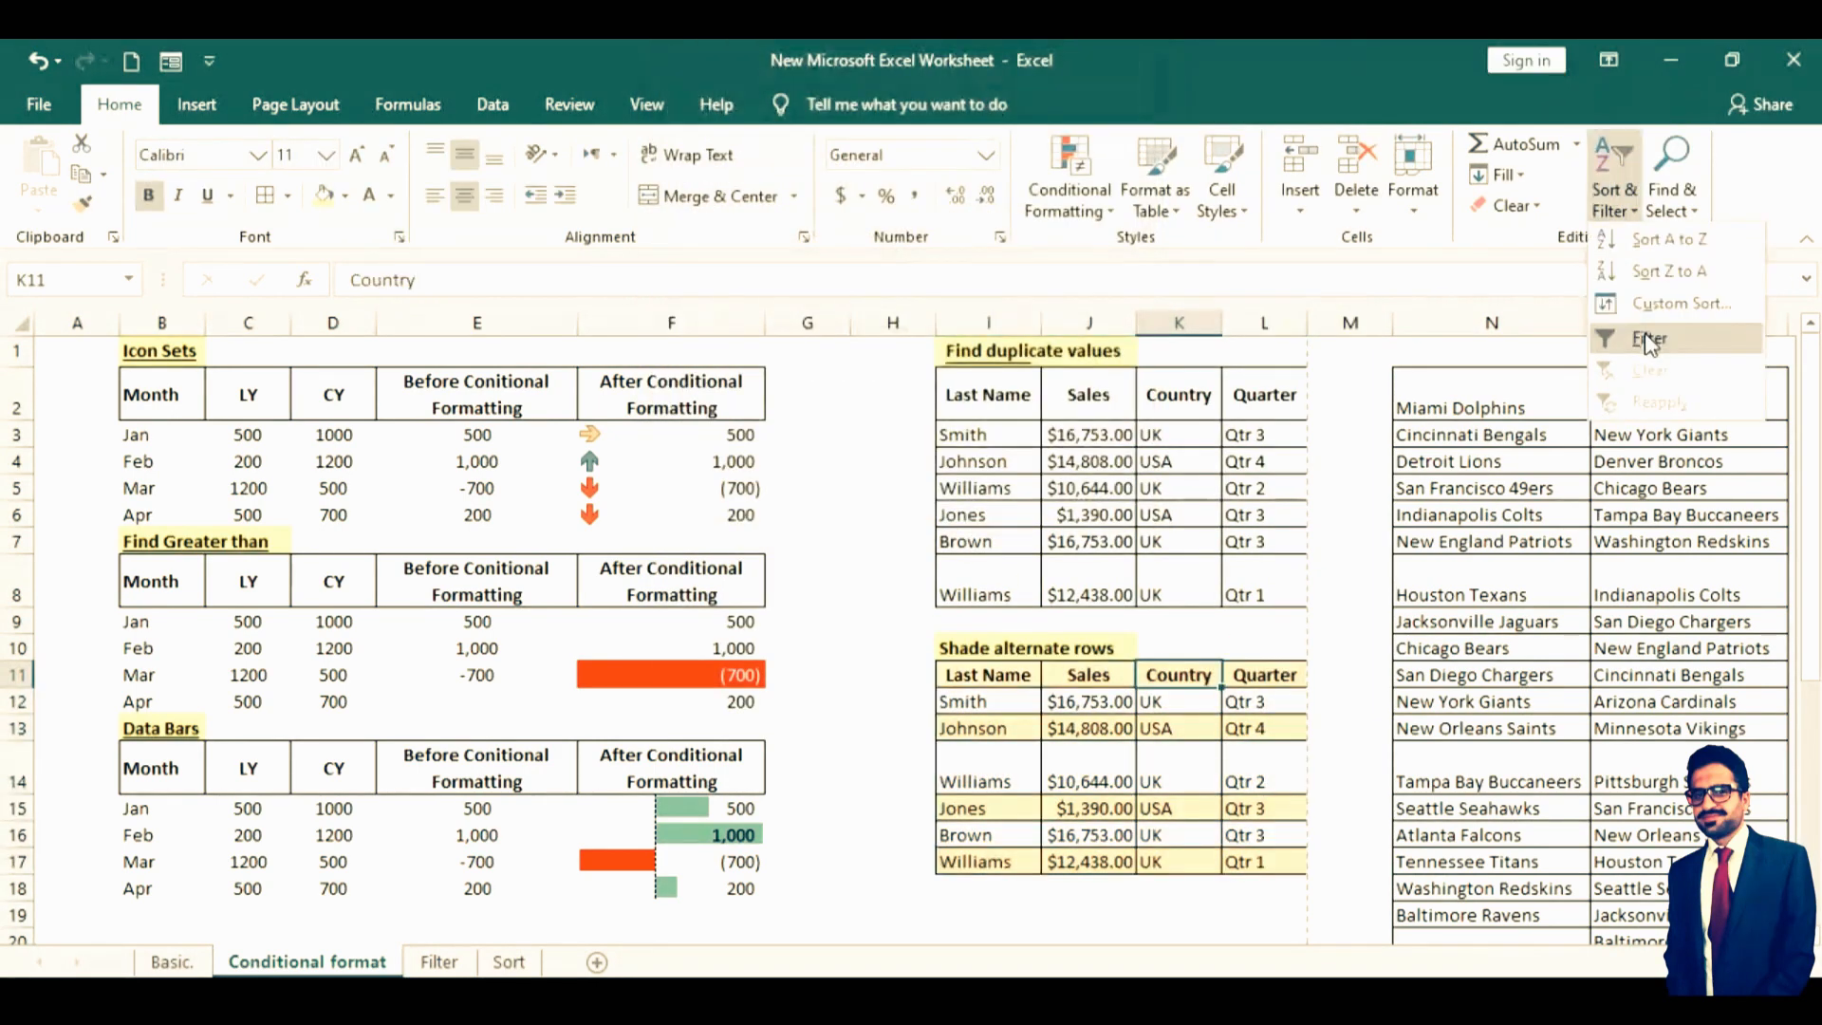
Add a filter to the Shade alternate rows table and sort its Quarter column A to Z
left_click(1632, 337)
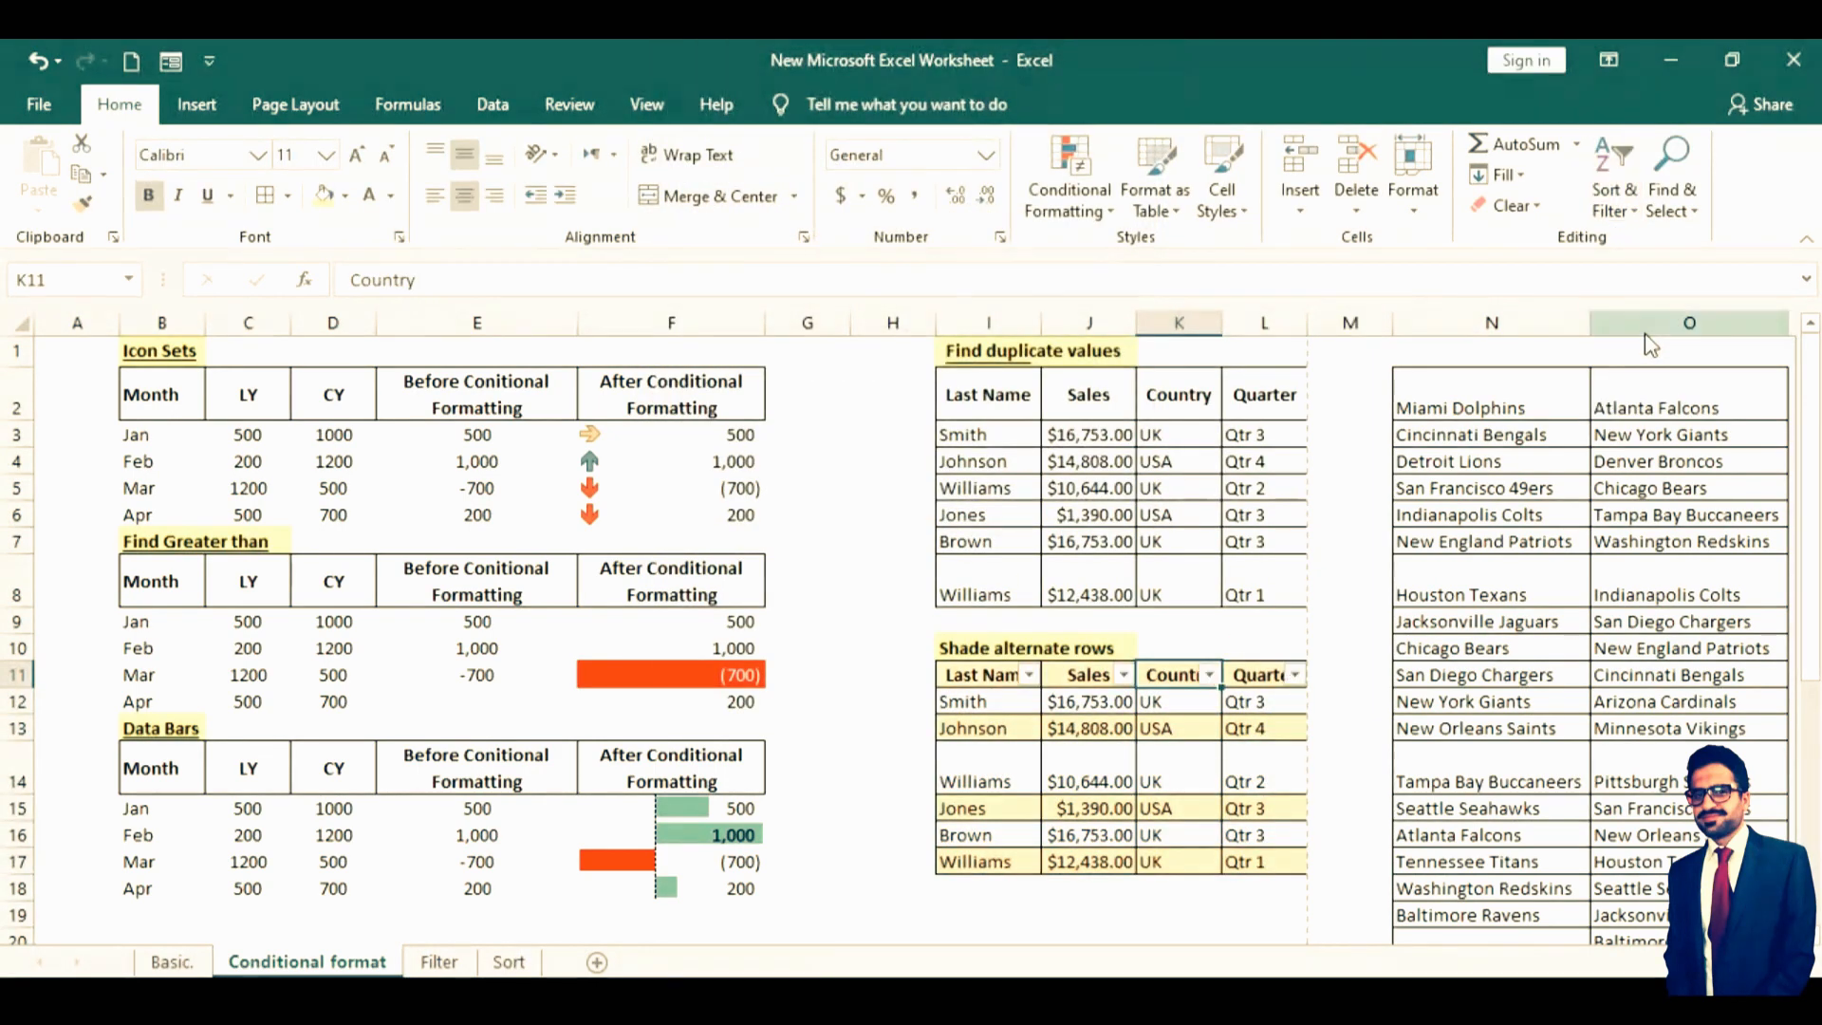
left_click(1296, 675)
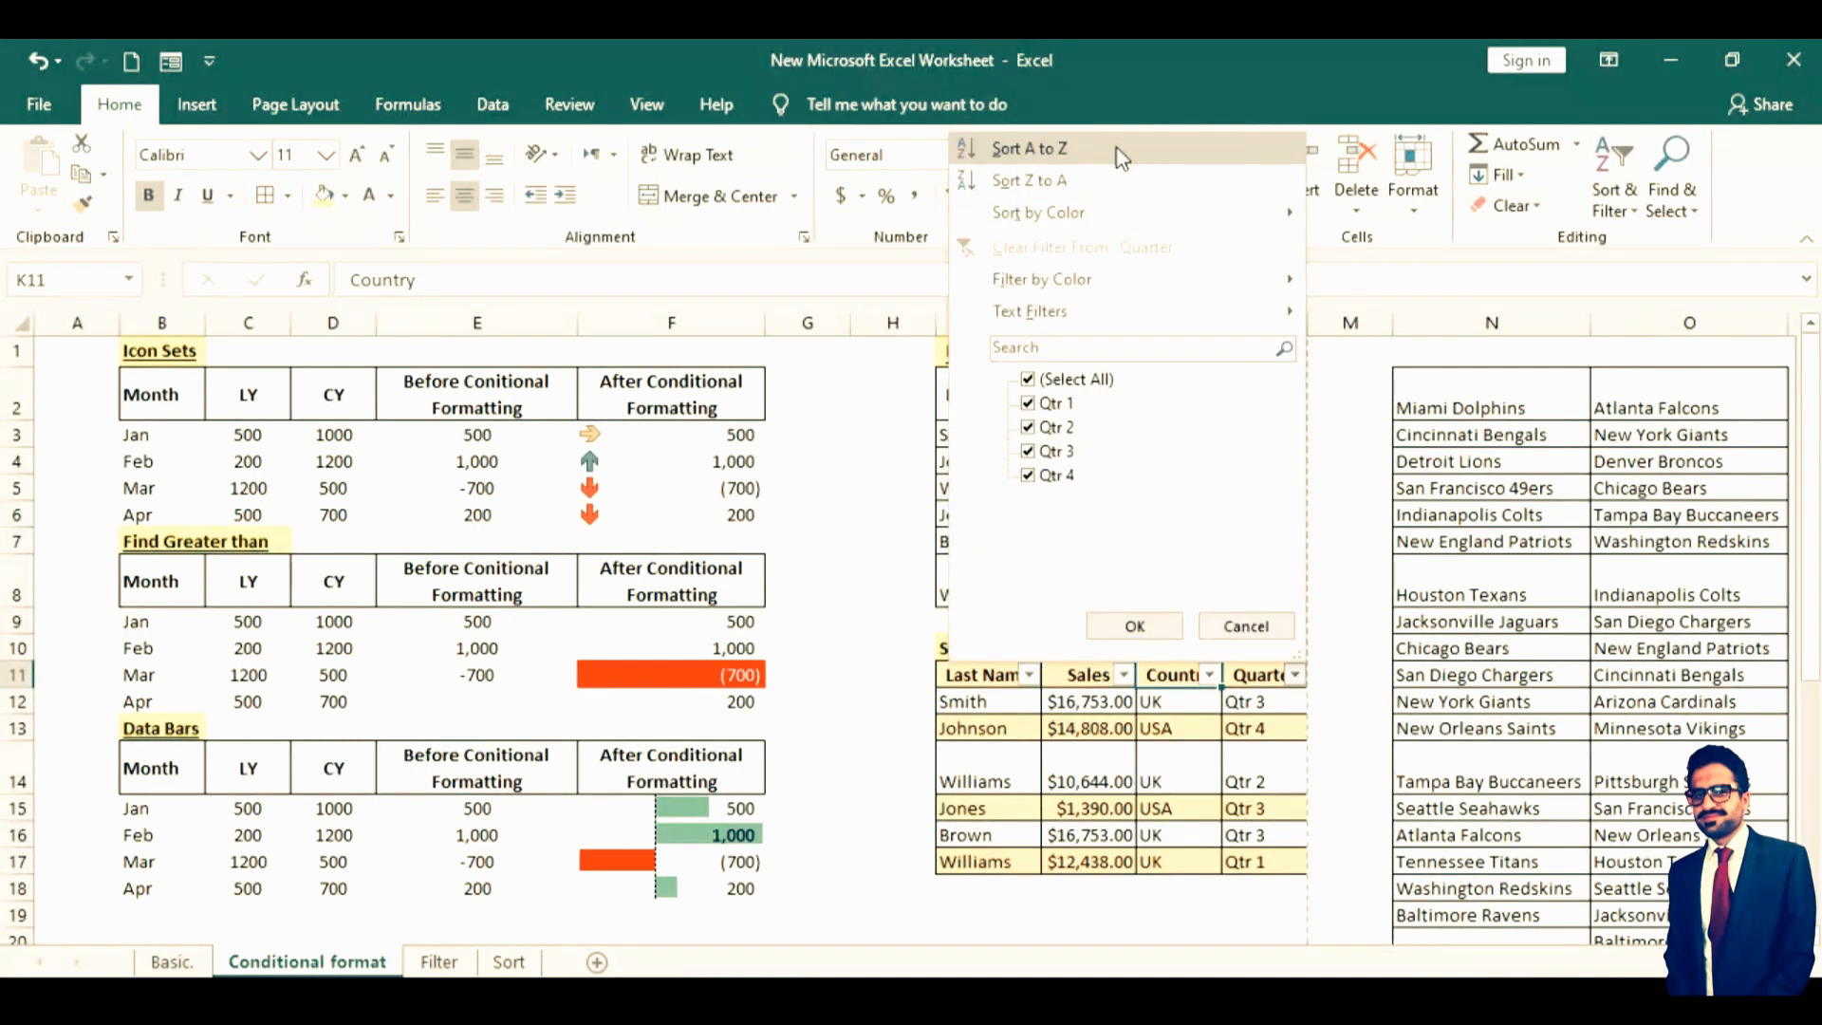
key("Escape")
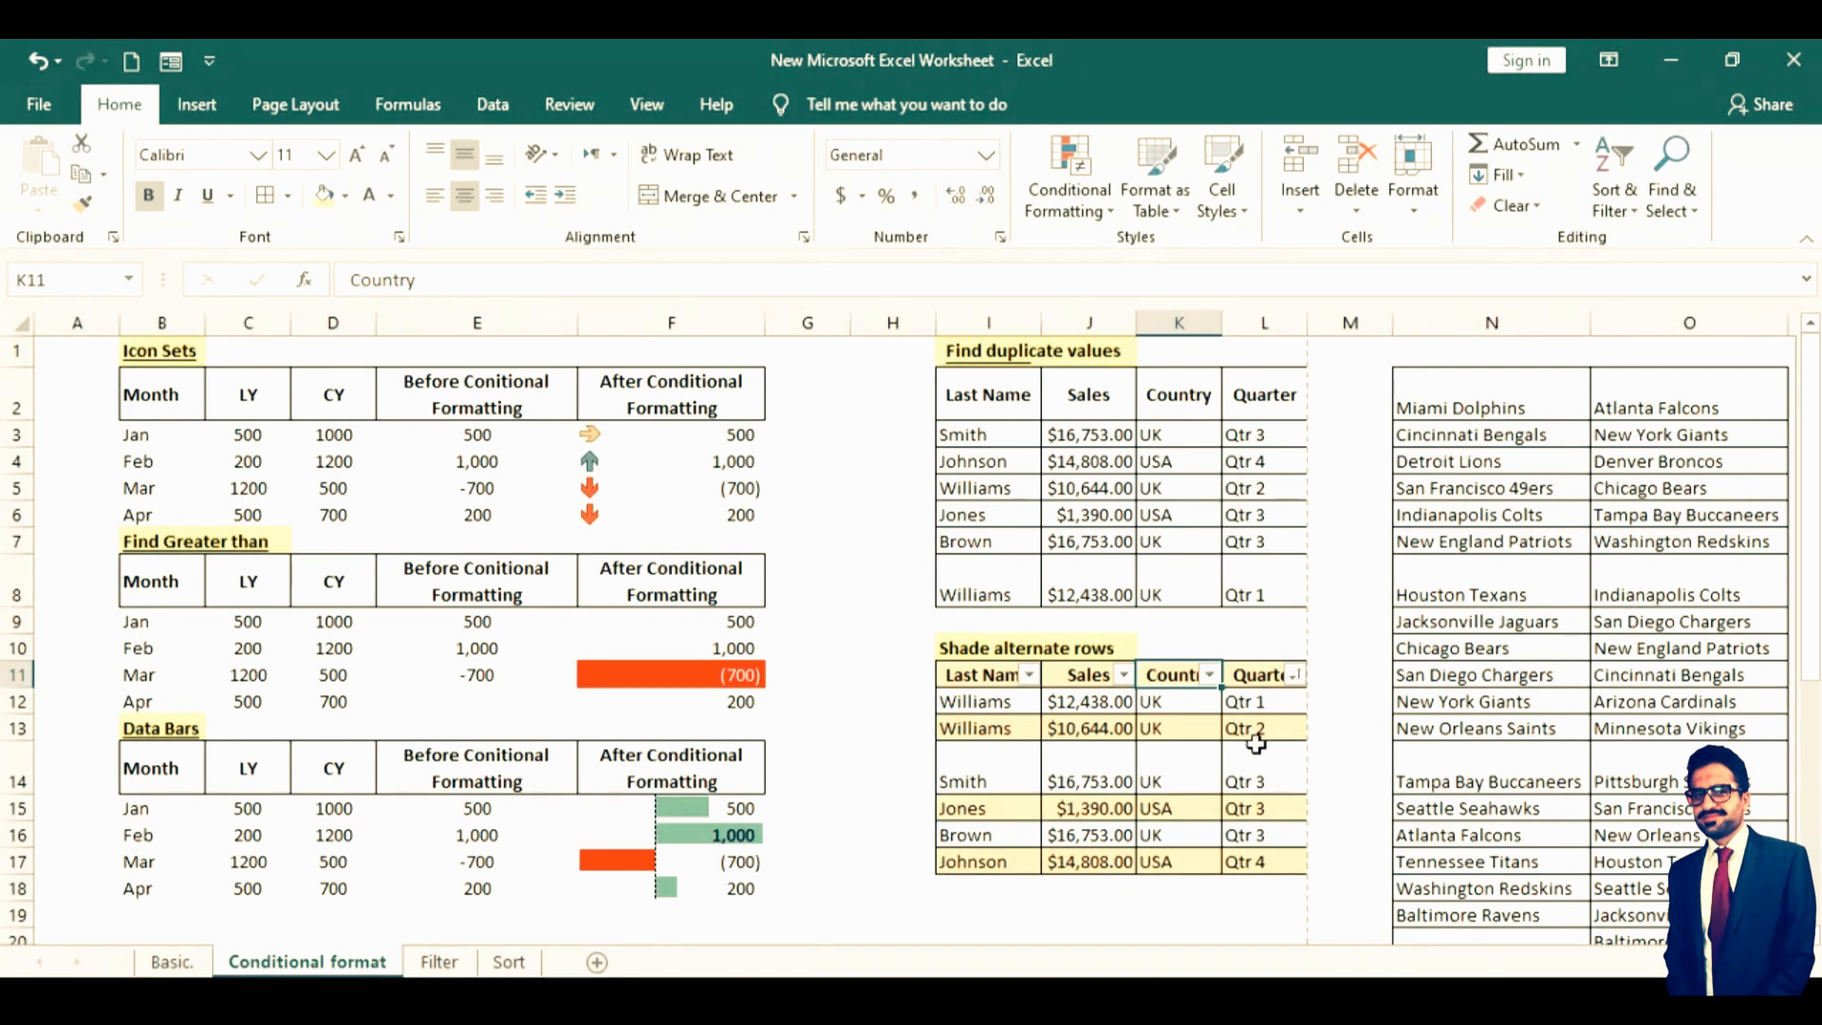
Look at the team lists in columns N and O, and check the Compare Two Lists topic in C37 of the Basic. sheet
left_click(1451, 673)
key("Right")
key("Right")
key("Right")
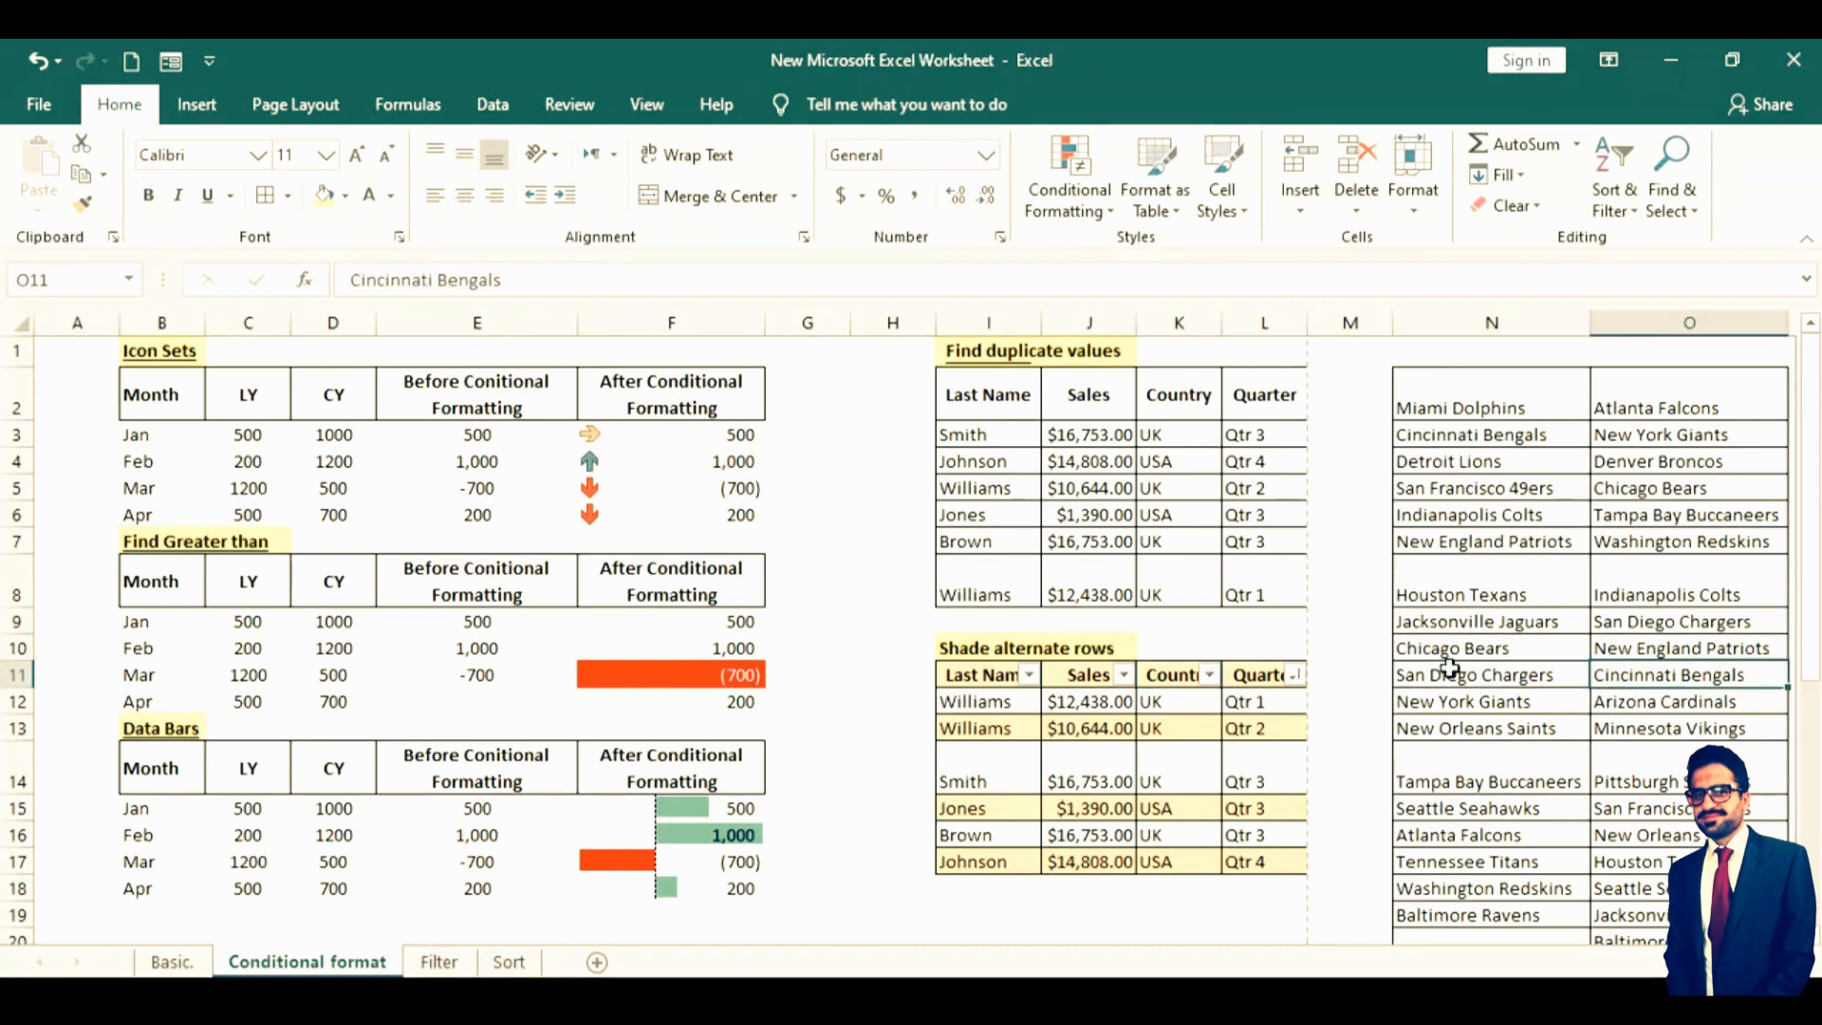
key("Left")
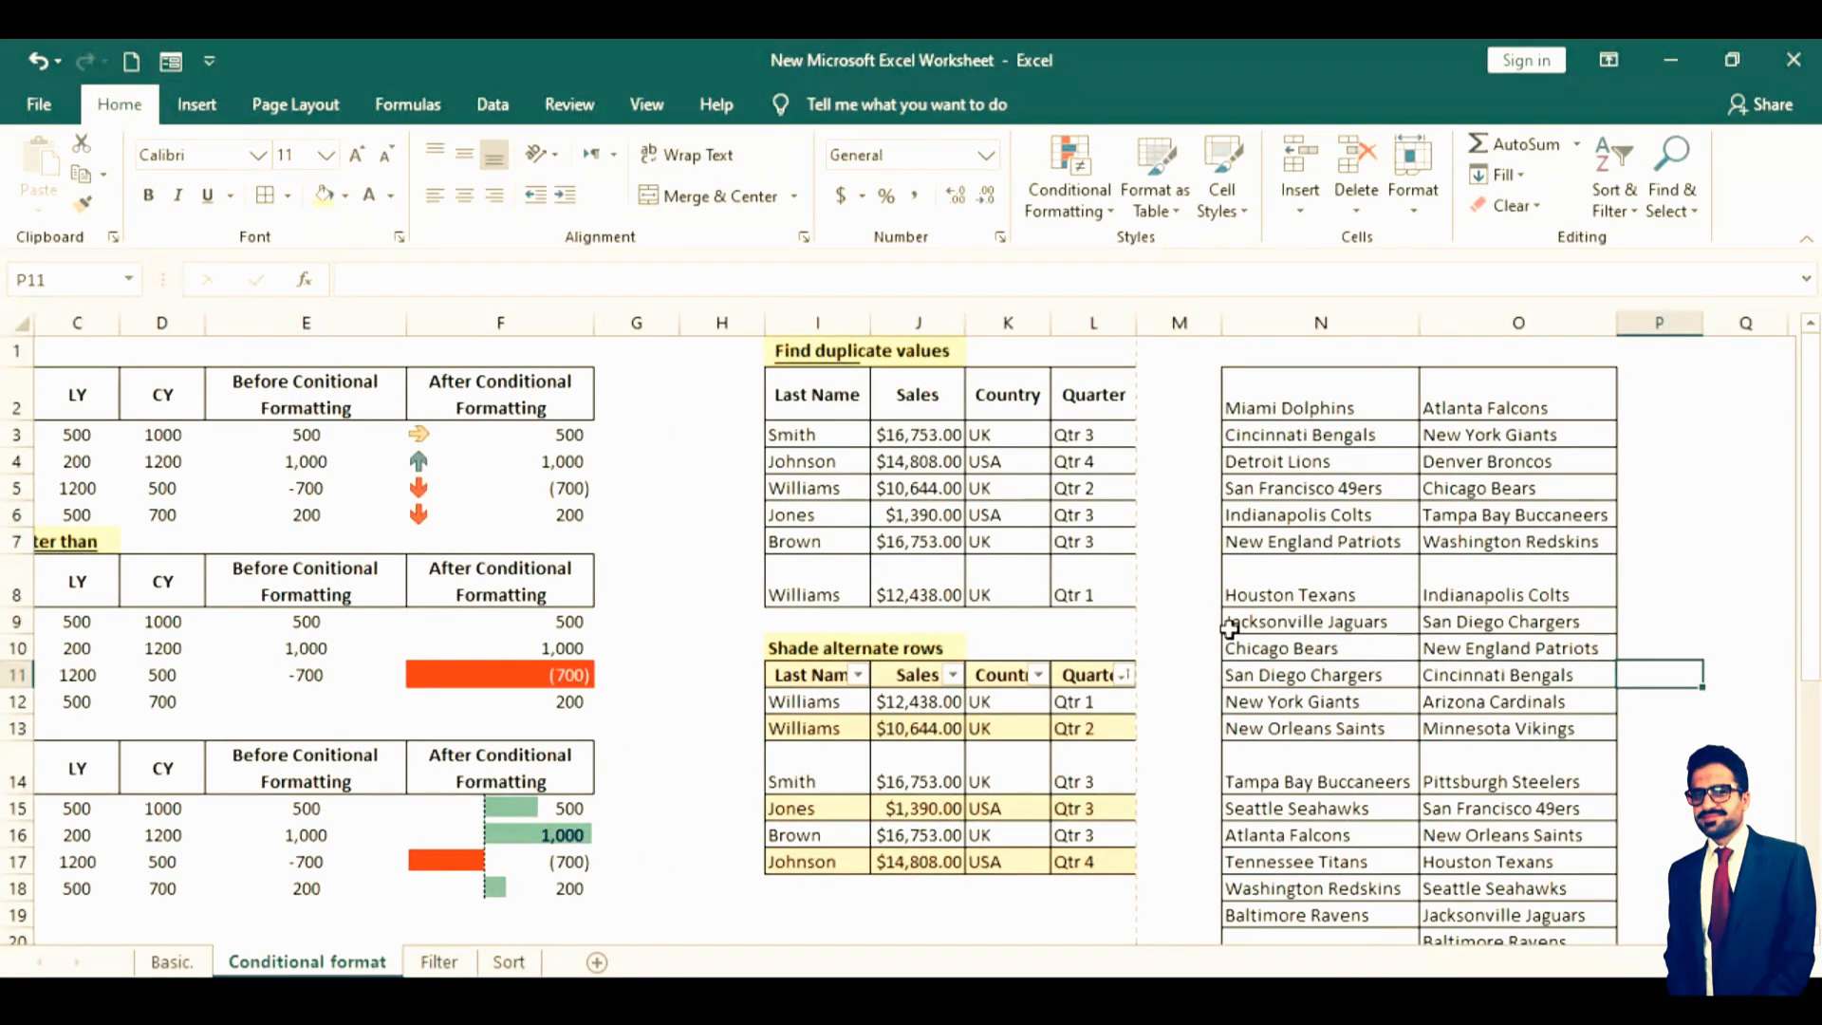
left_click(171, 963)
left_click(685, 796)
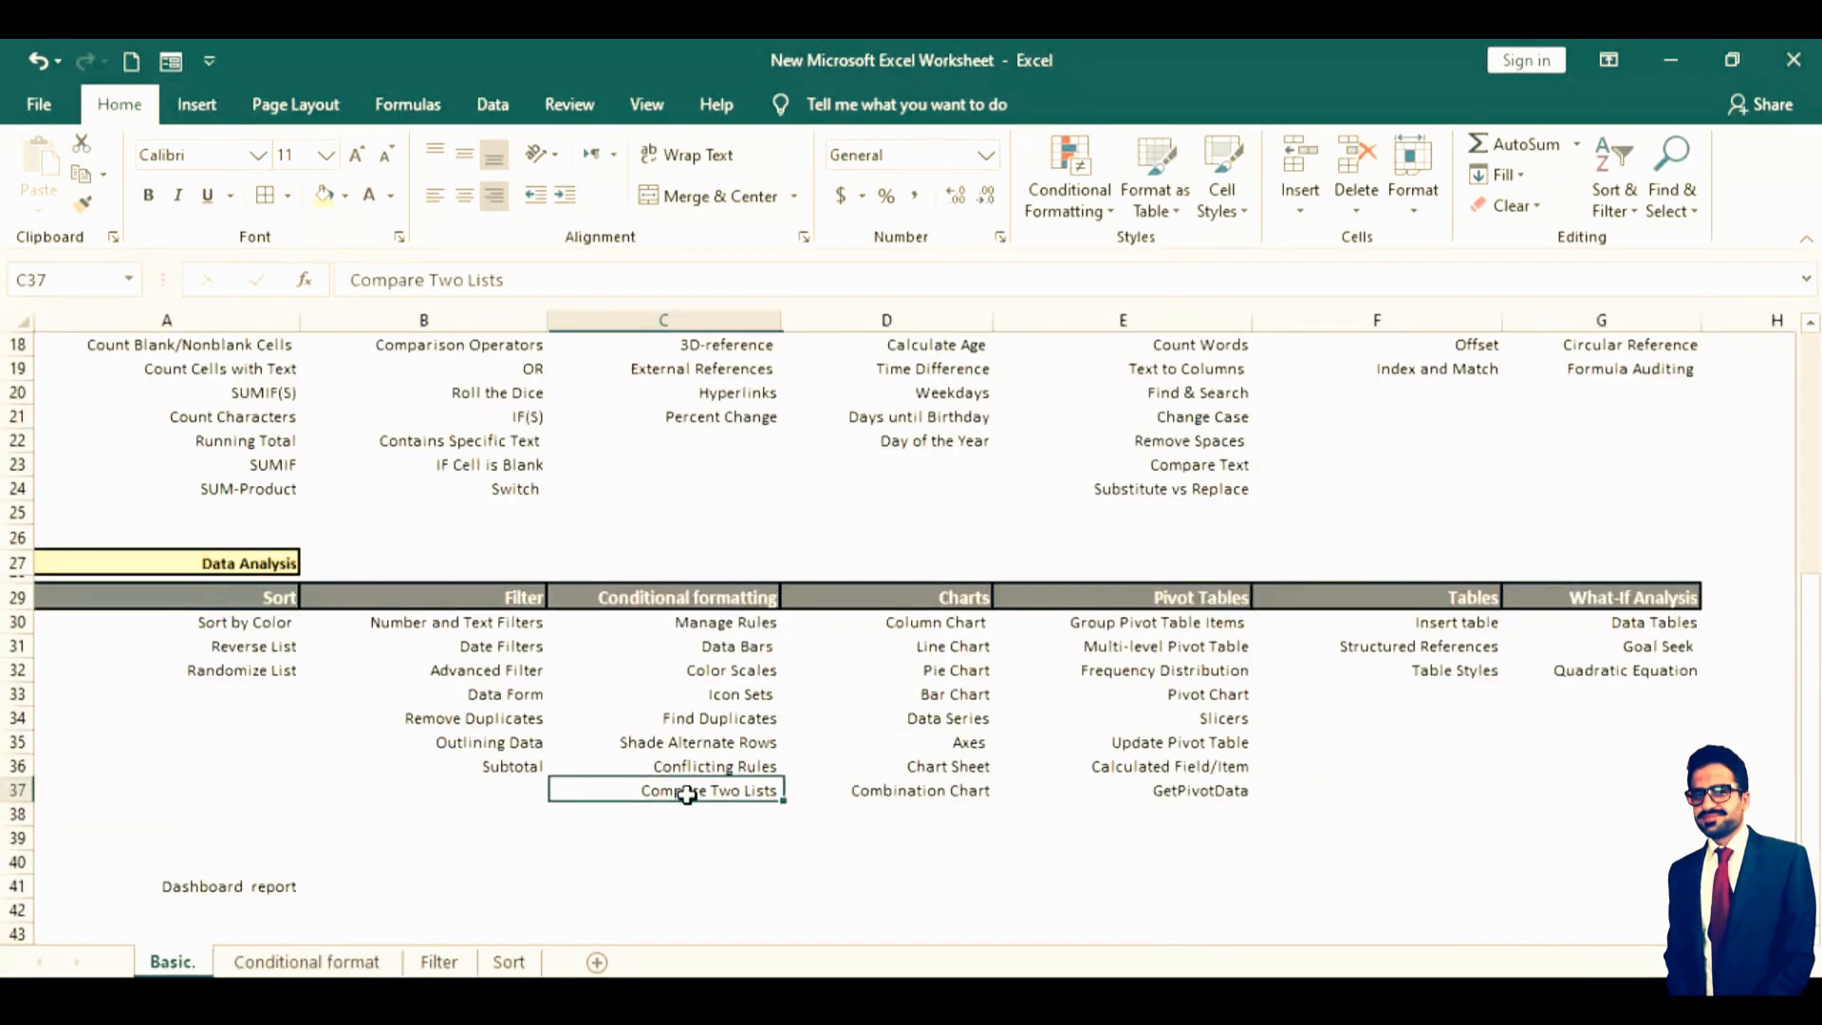
Return to the Conditional format sheet and look down the first team list from N2 to N11
left_click(313, 963)
left_click(1290, 406)
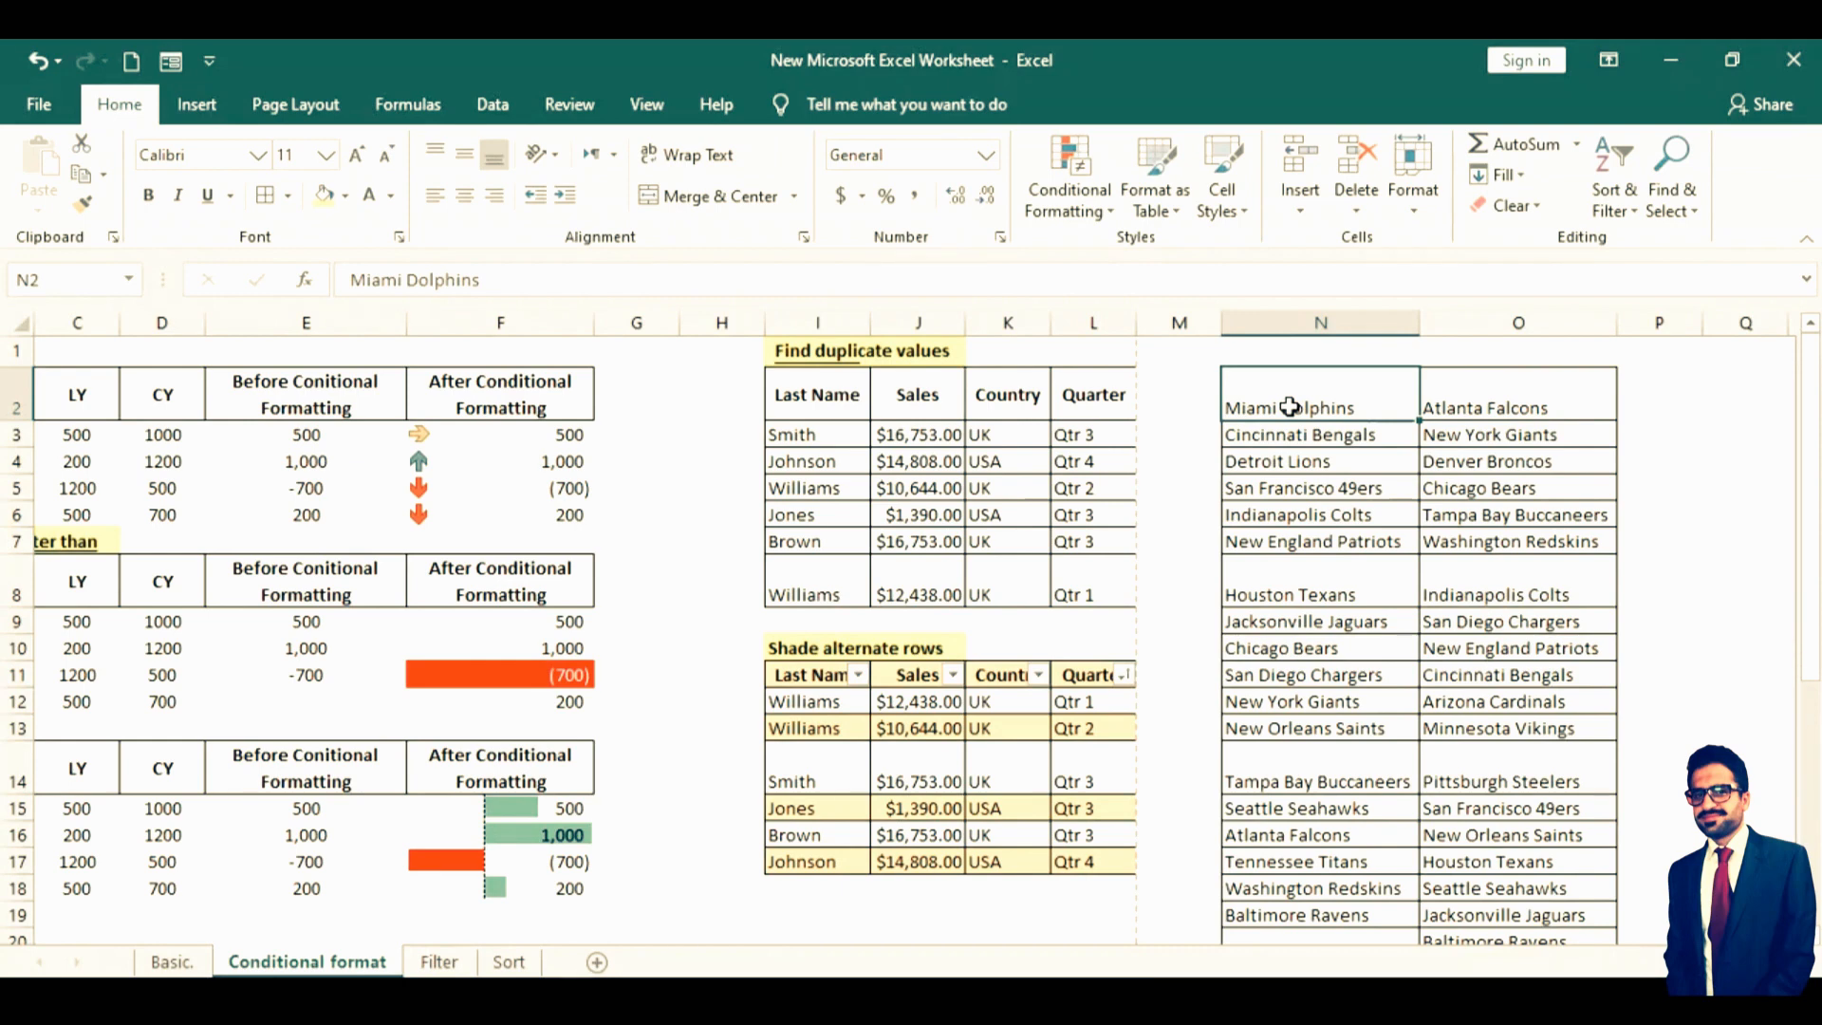
key("Down")
key("Down")
key("Down")
key("Down")
key("Down")
key("Down")
key("Down")
key("Down")
key("Down")
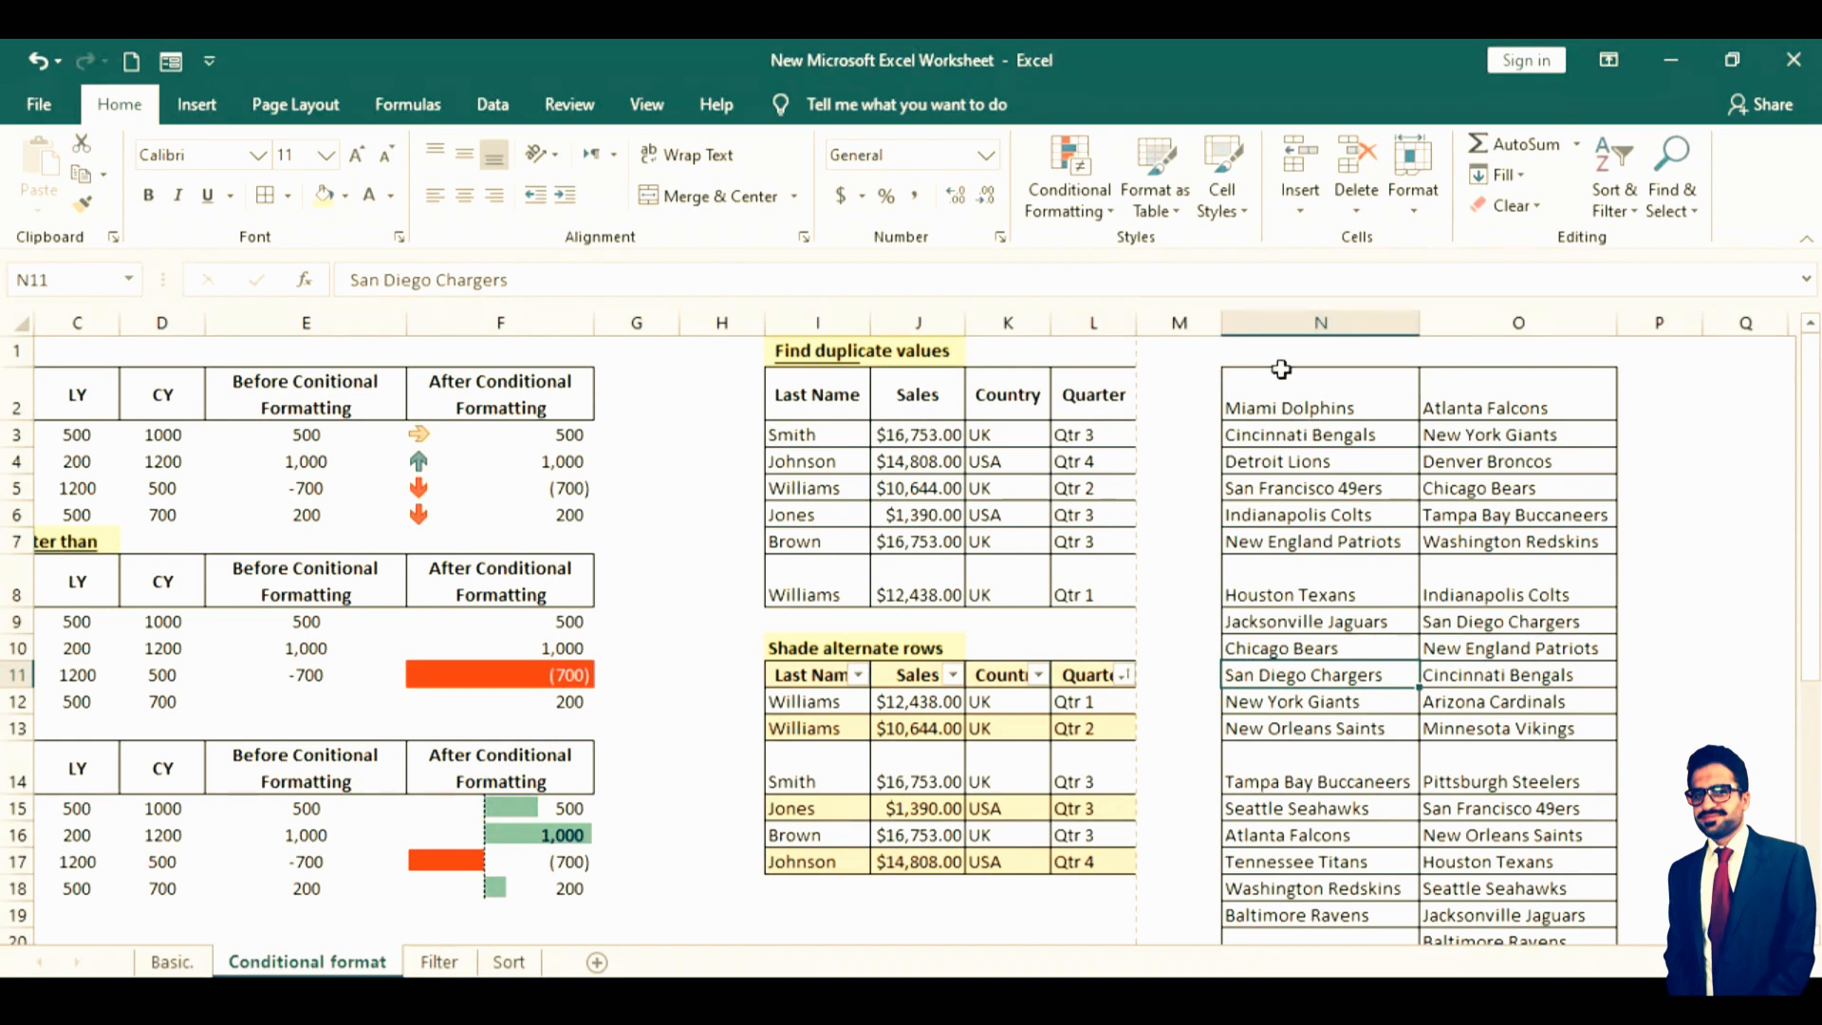
Label the two team lists with the headings team-1 in N1 and team-2 in O1
left_click(1282, 358)
type("tea")
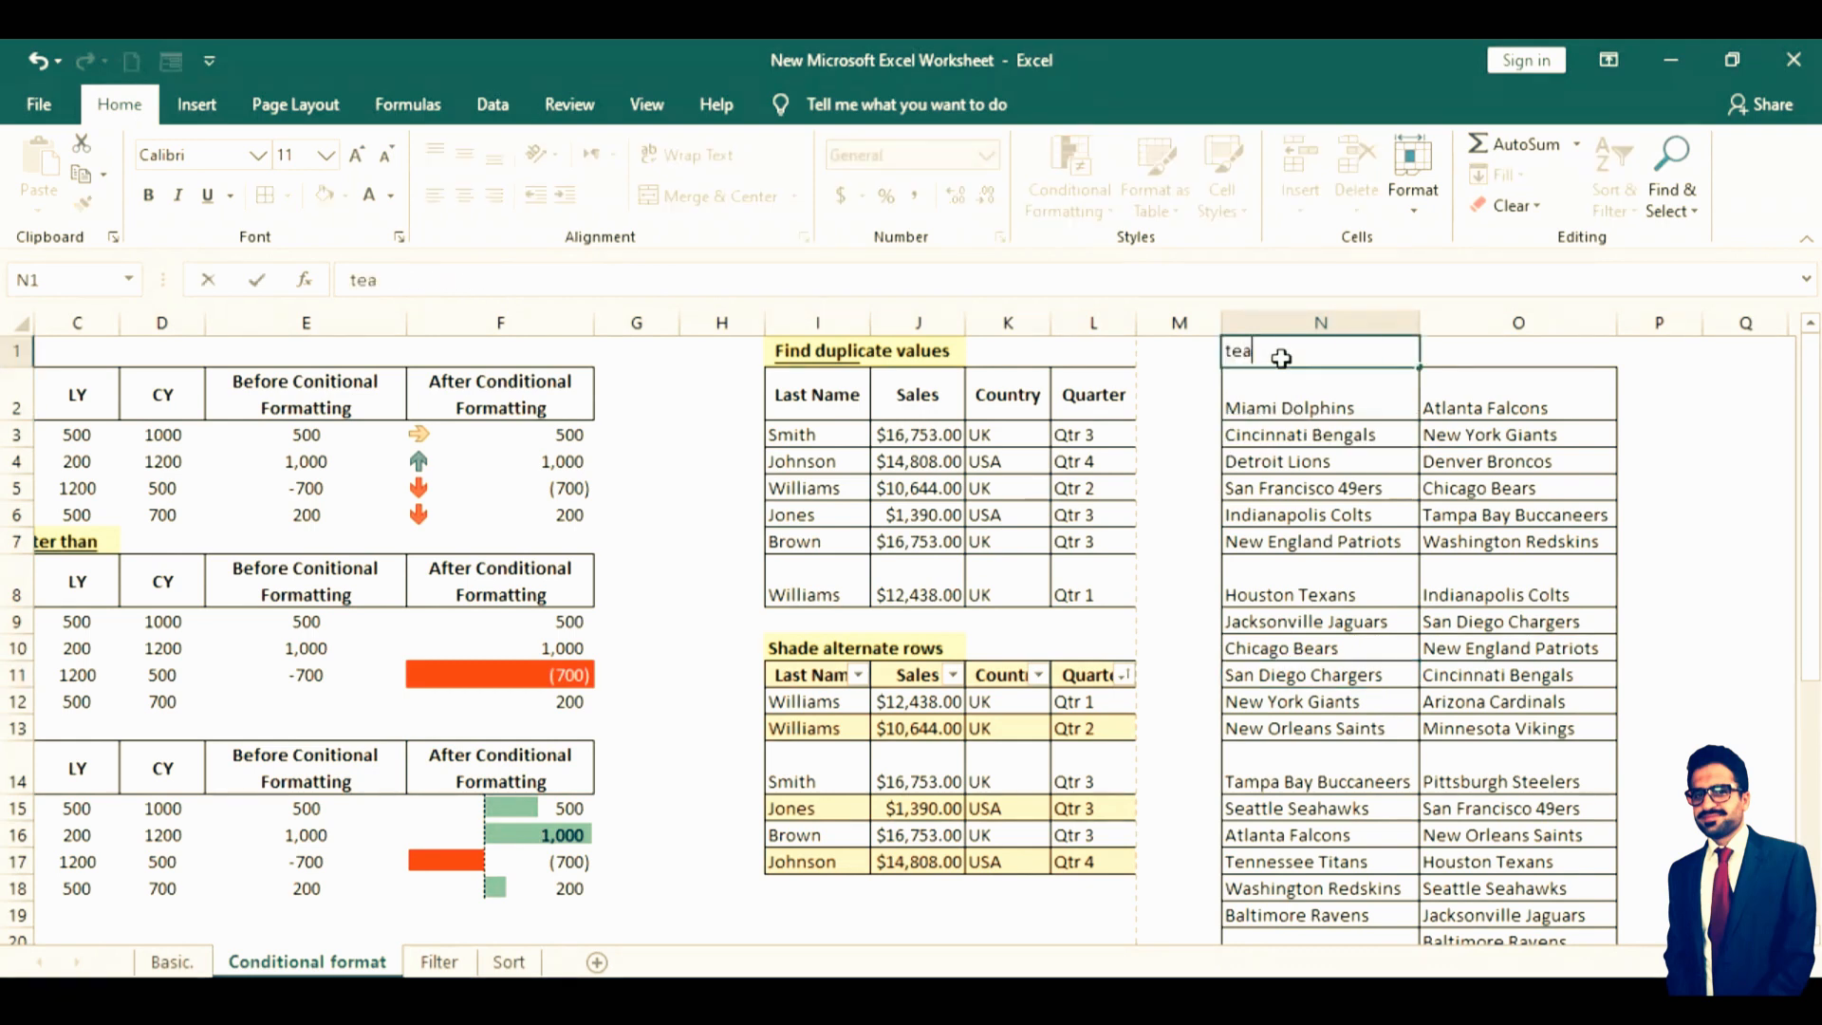
type("m-1")
key("Tab")
type("team-2")
key("ctrl+Return")
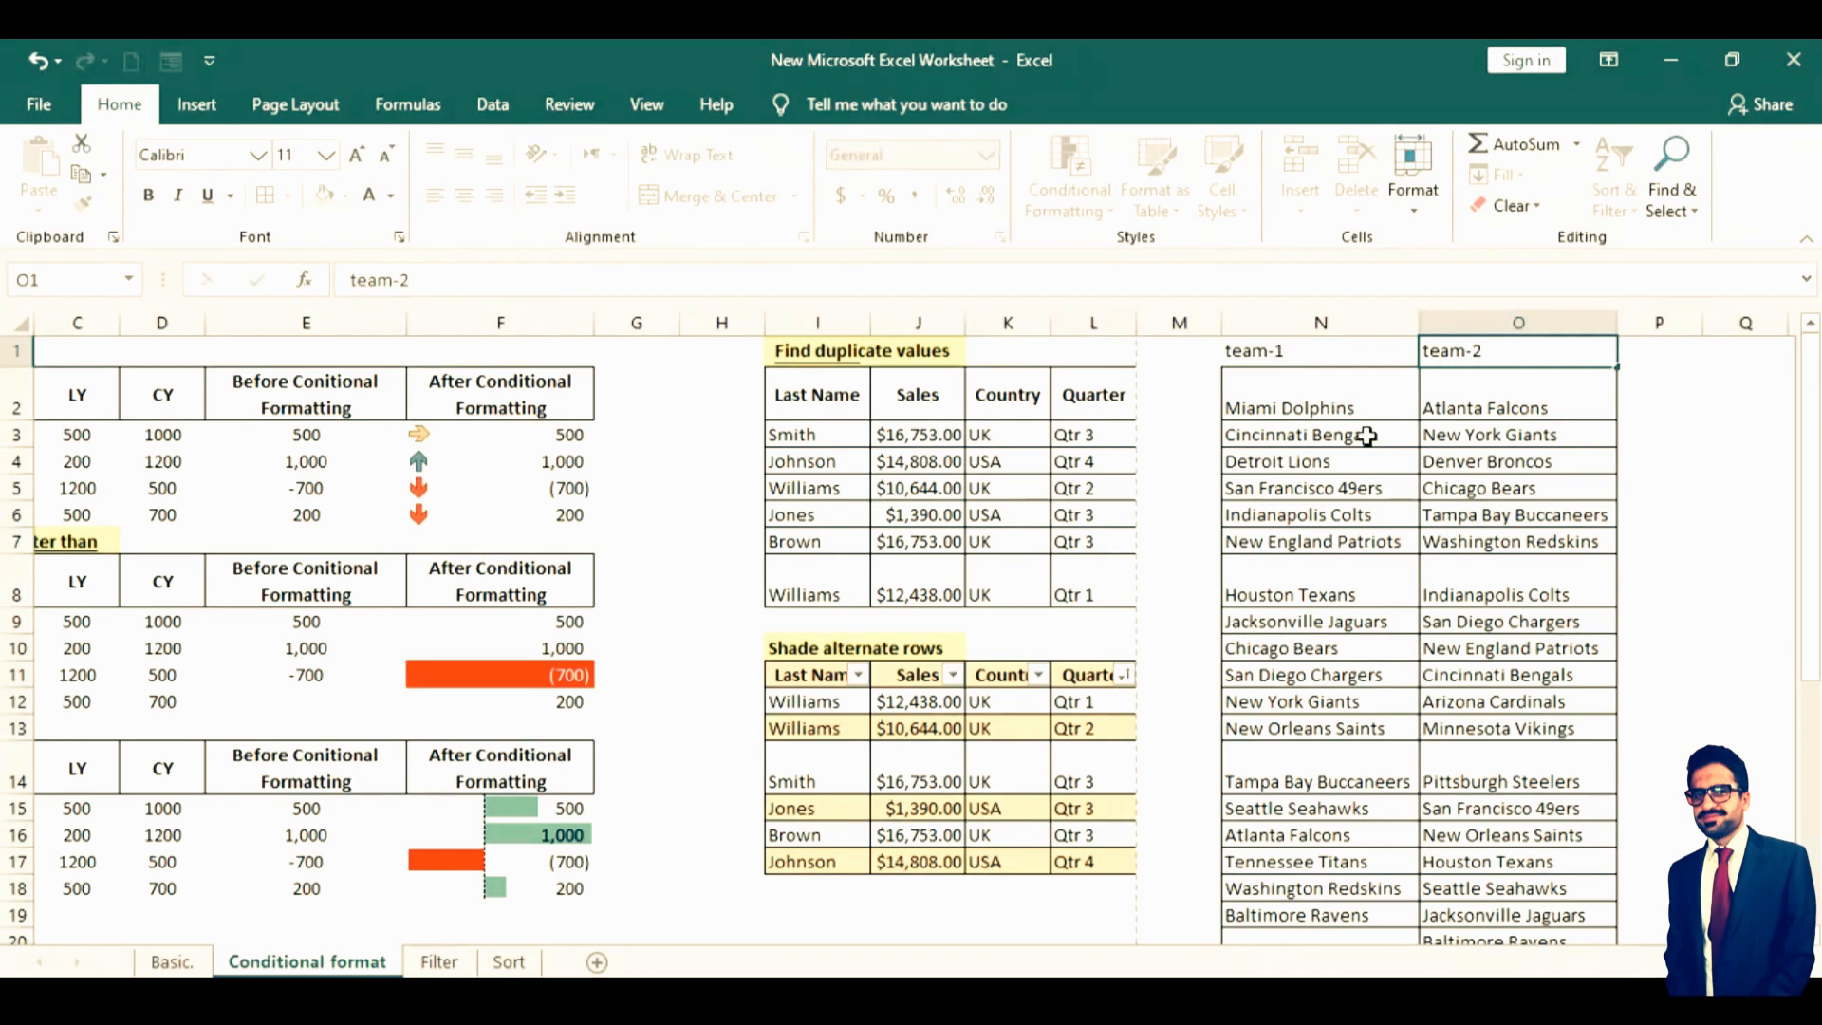
Compare entries across the team-1 and team-2 lists in rows 2 to 6
left_click(1367, 436)
left_click(1336, 403)
key("Down")
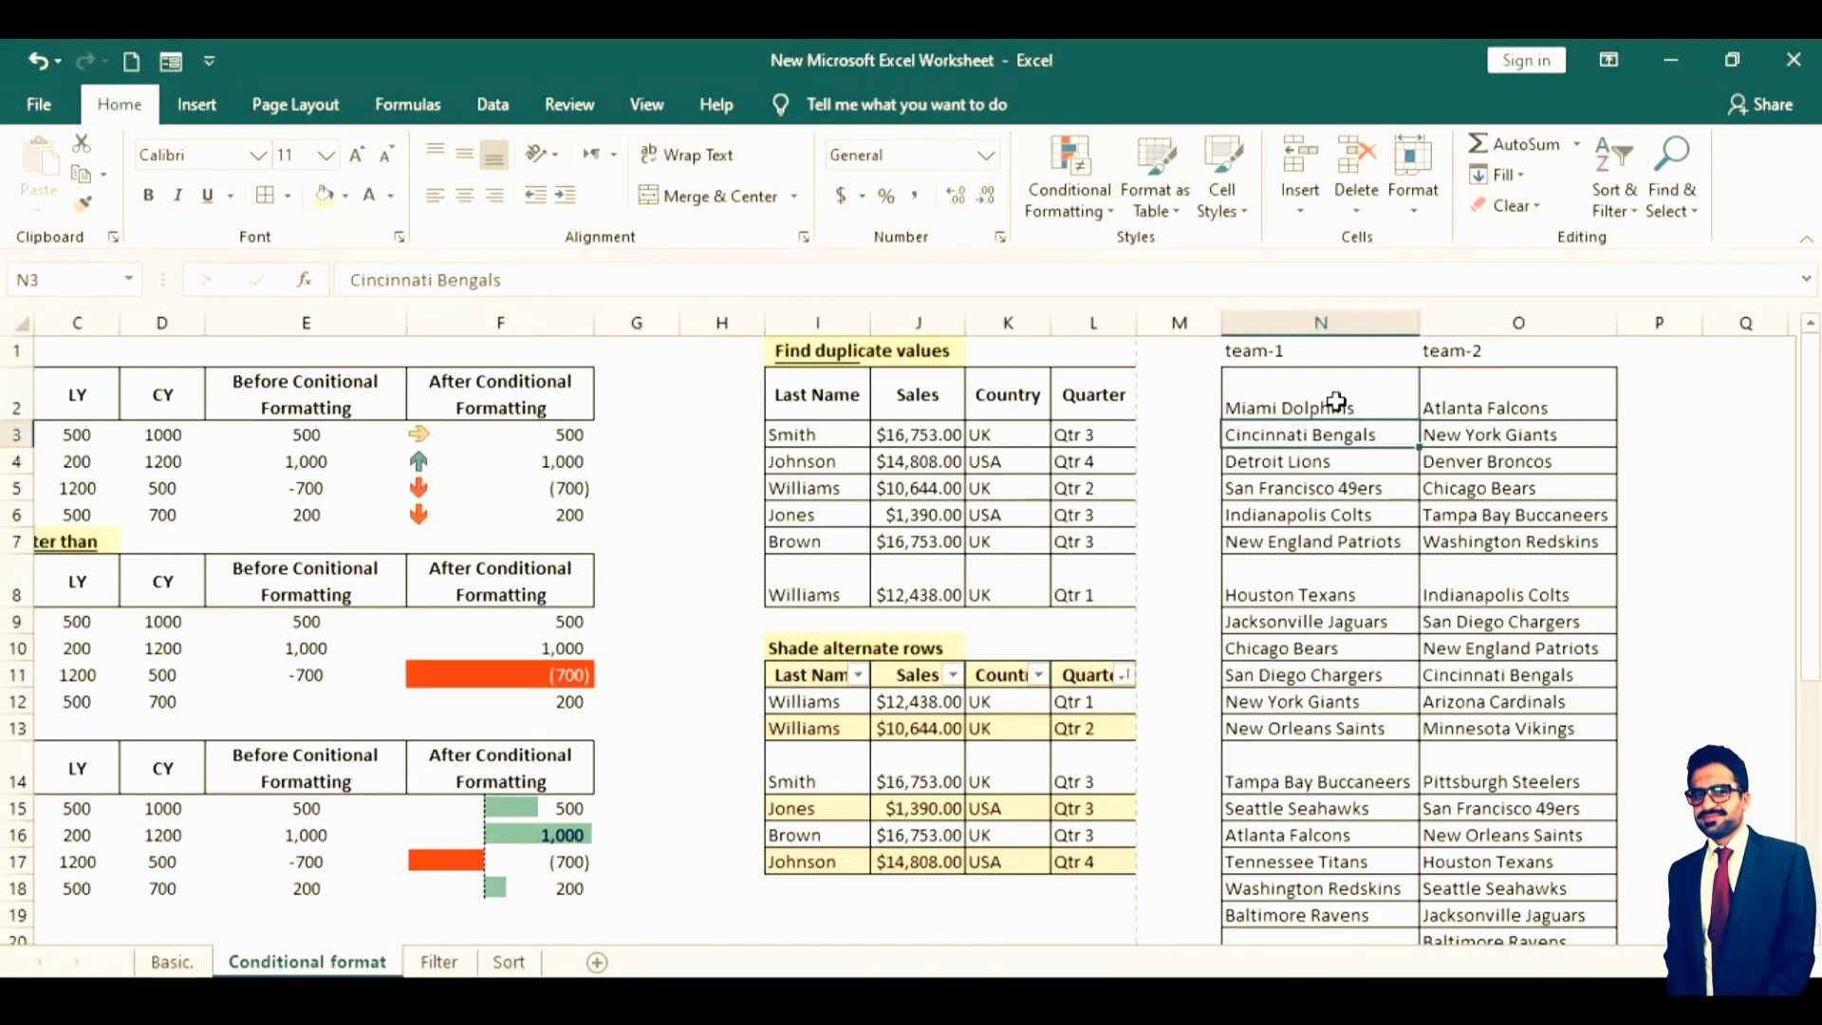
key("Down")
key("Down")
key("Down")
key("Right")
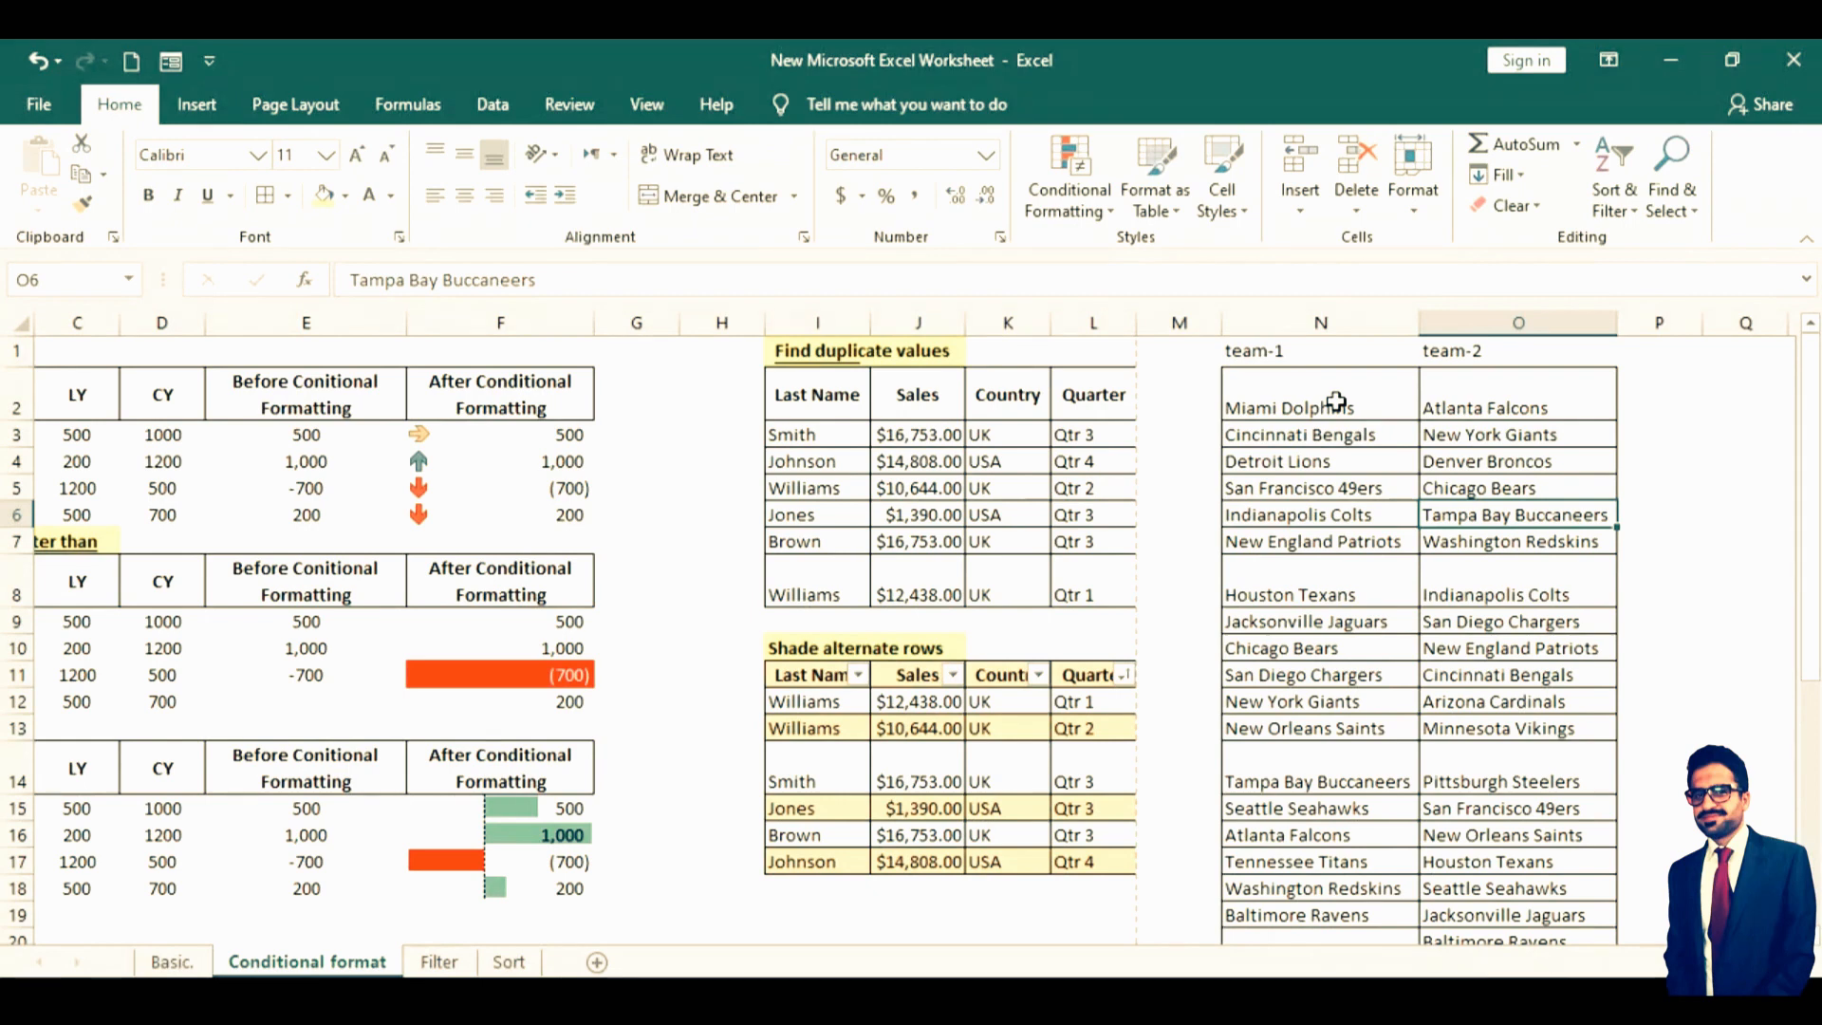
key("Left")
View the new name definition for the team-1 range N2:N19, and close it without defining a name
left_click(1304, 395)
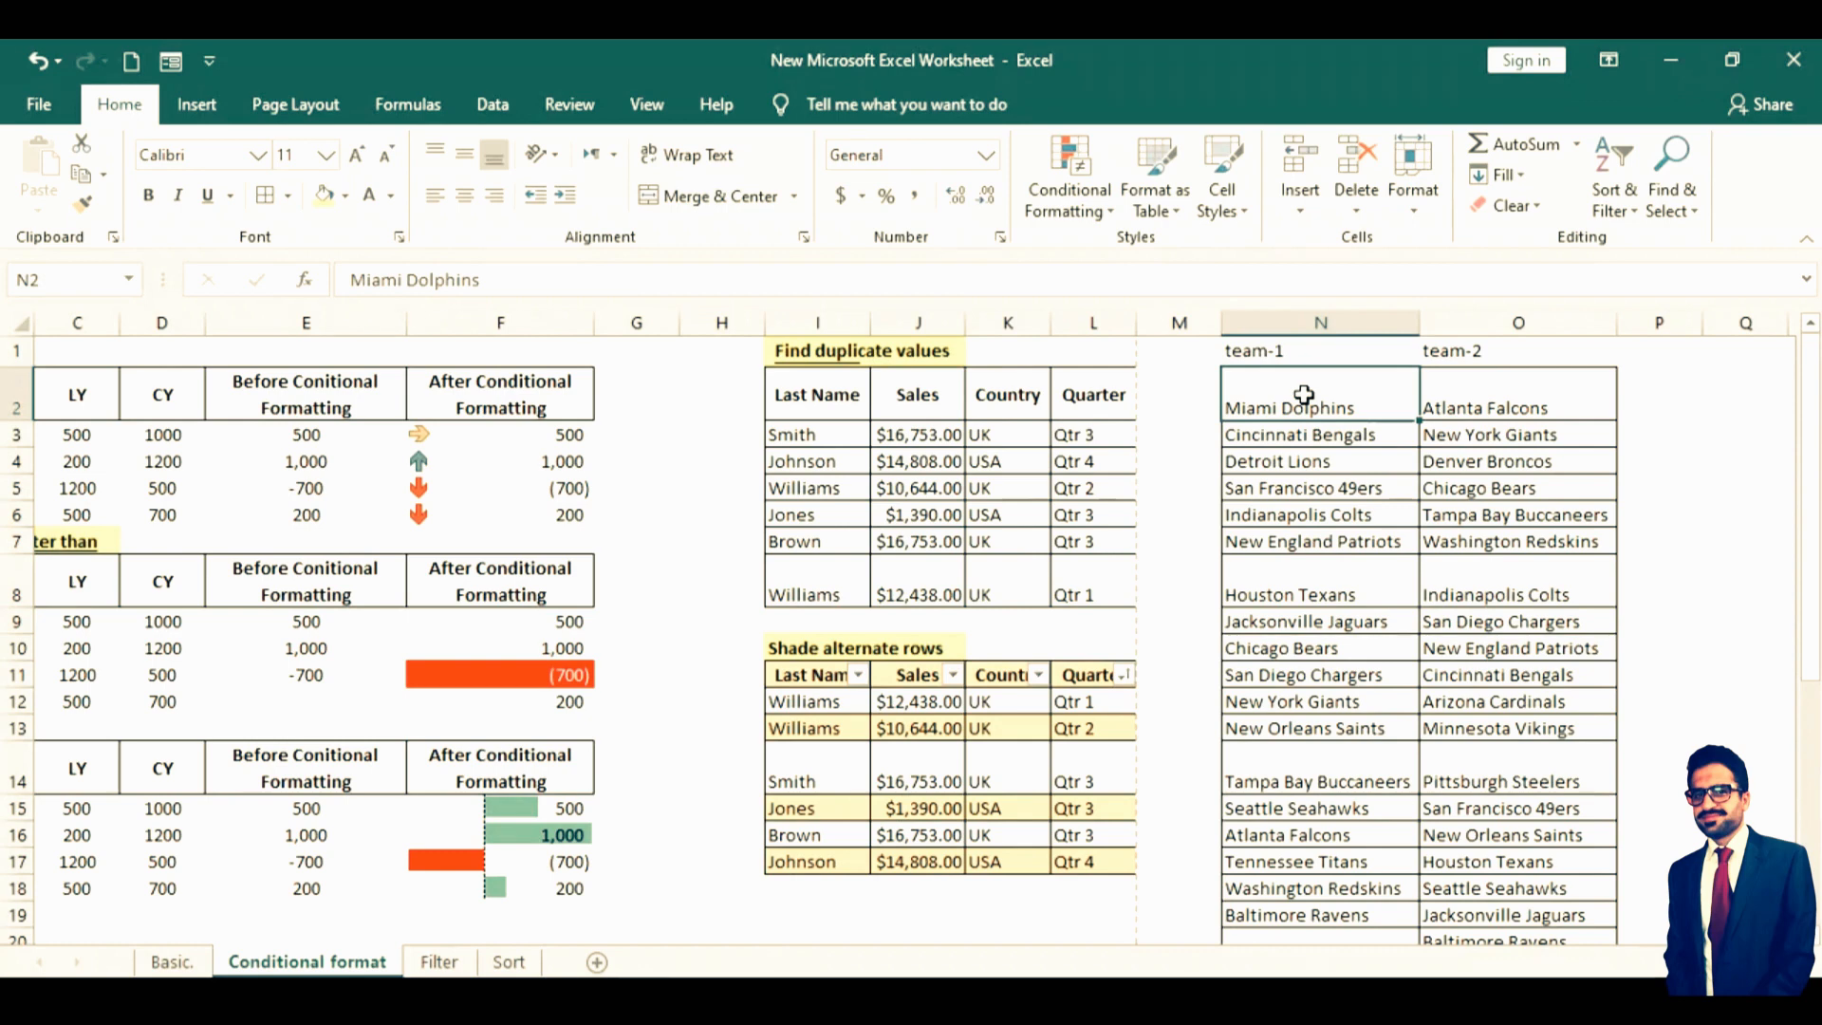
left_click_drag(1304, 395, 1319, 832)
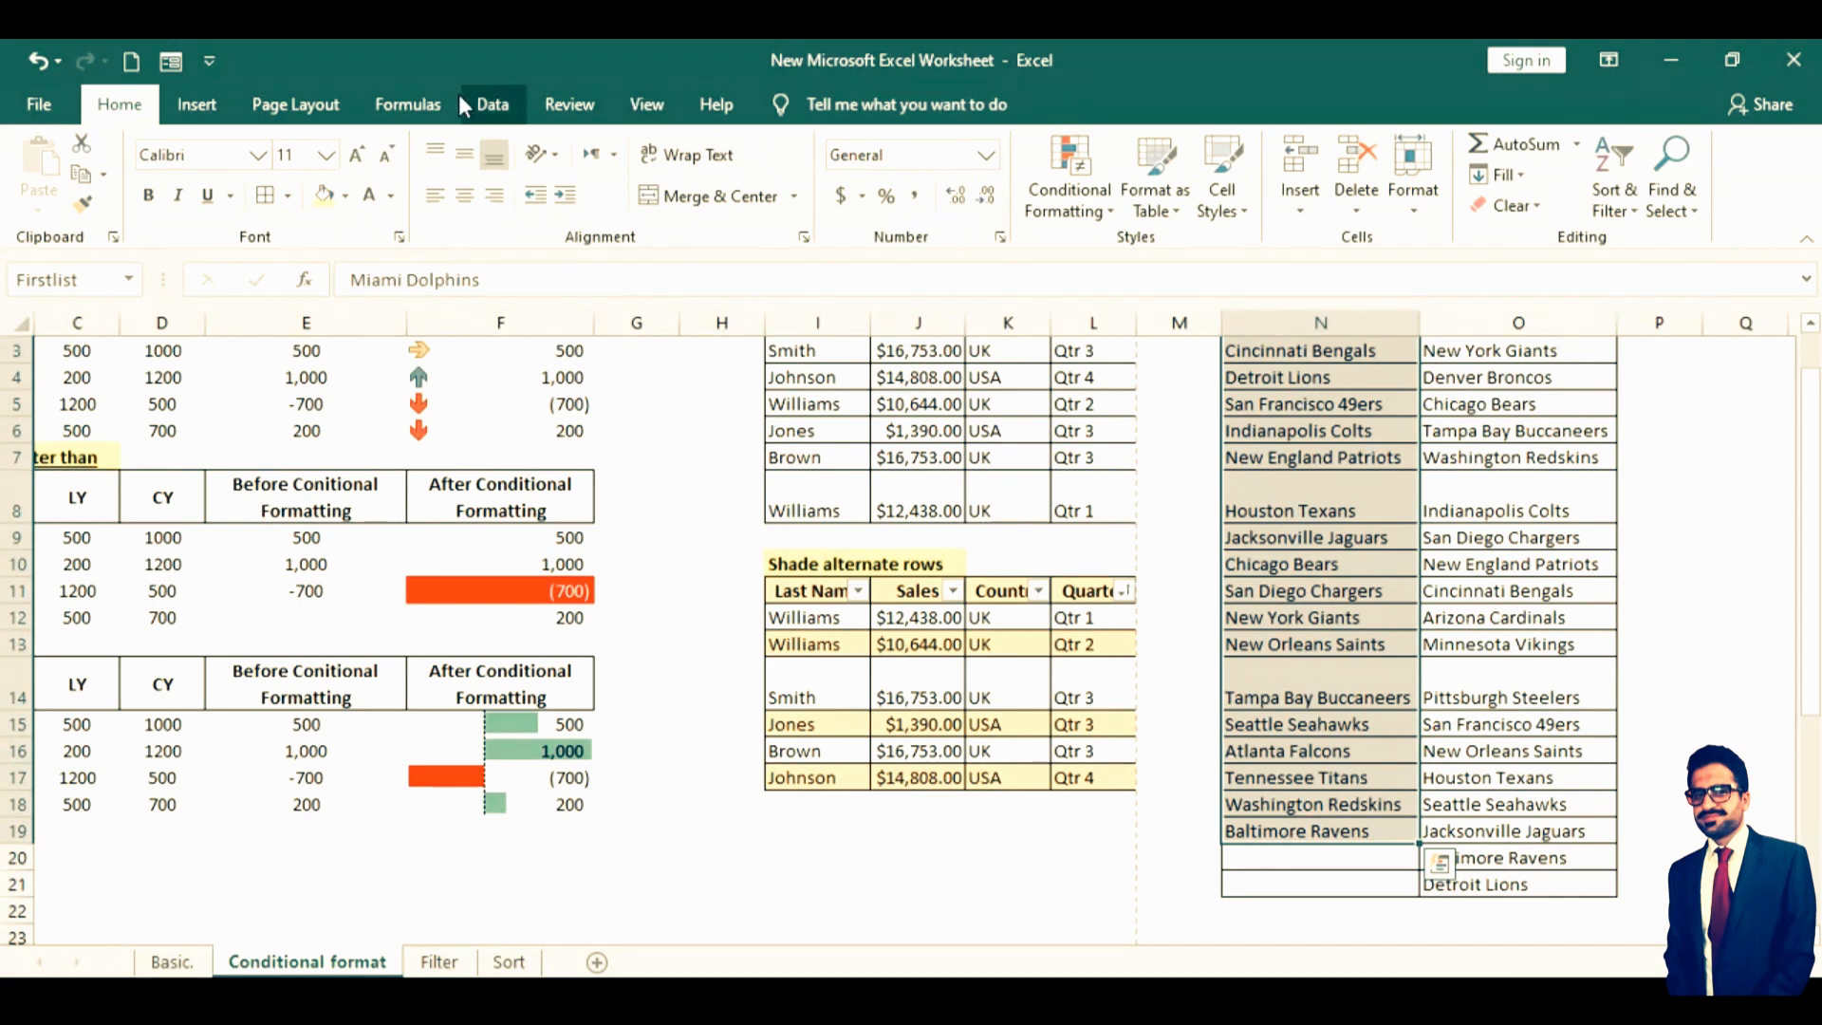
left_click(493, 105)
left_click(433, 112)
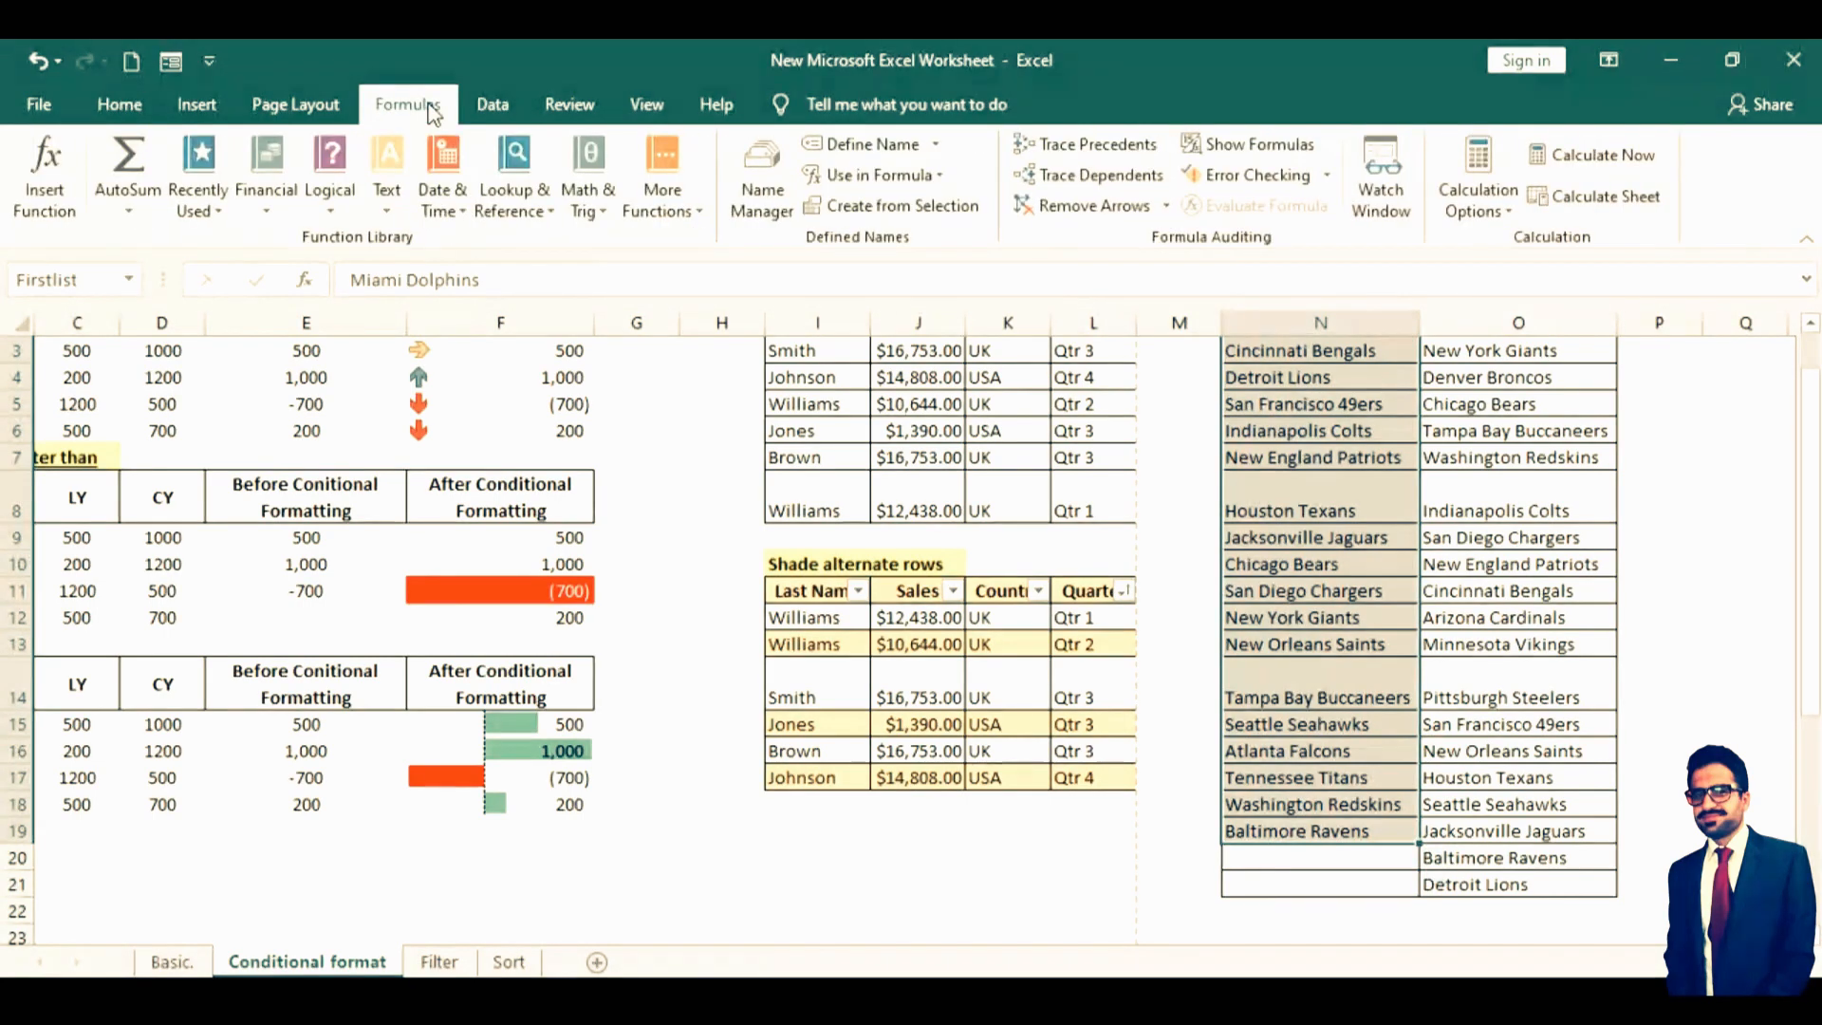
left_click(907, 150)
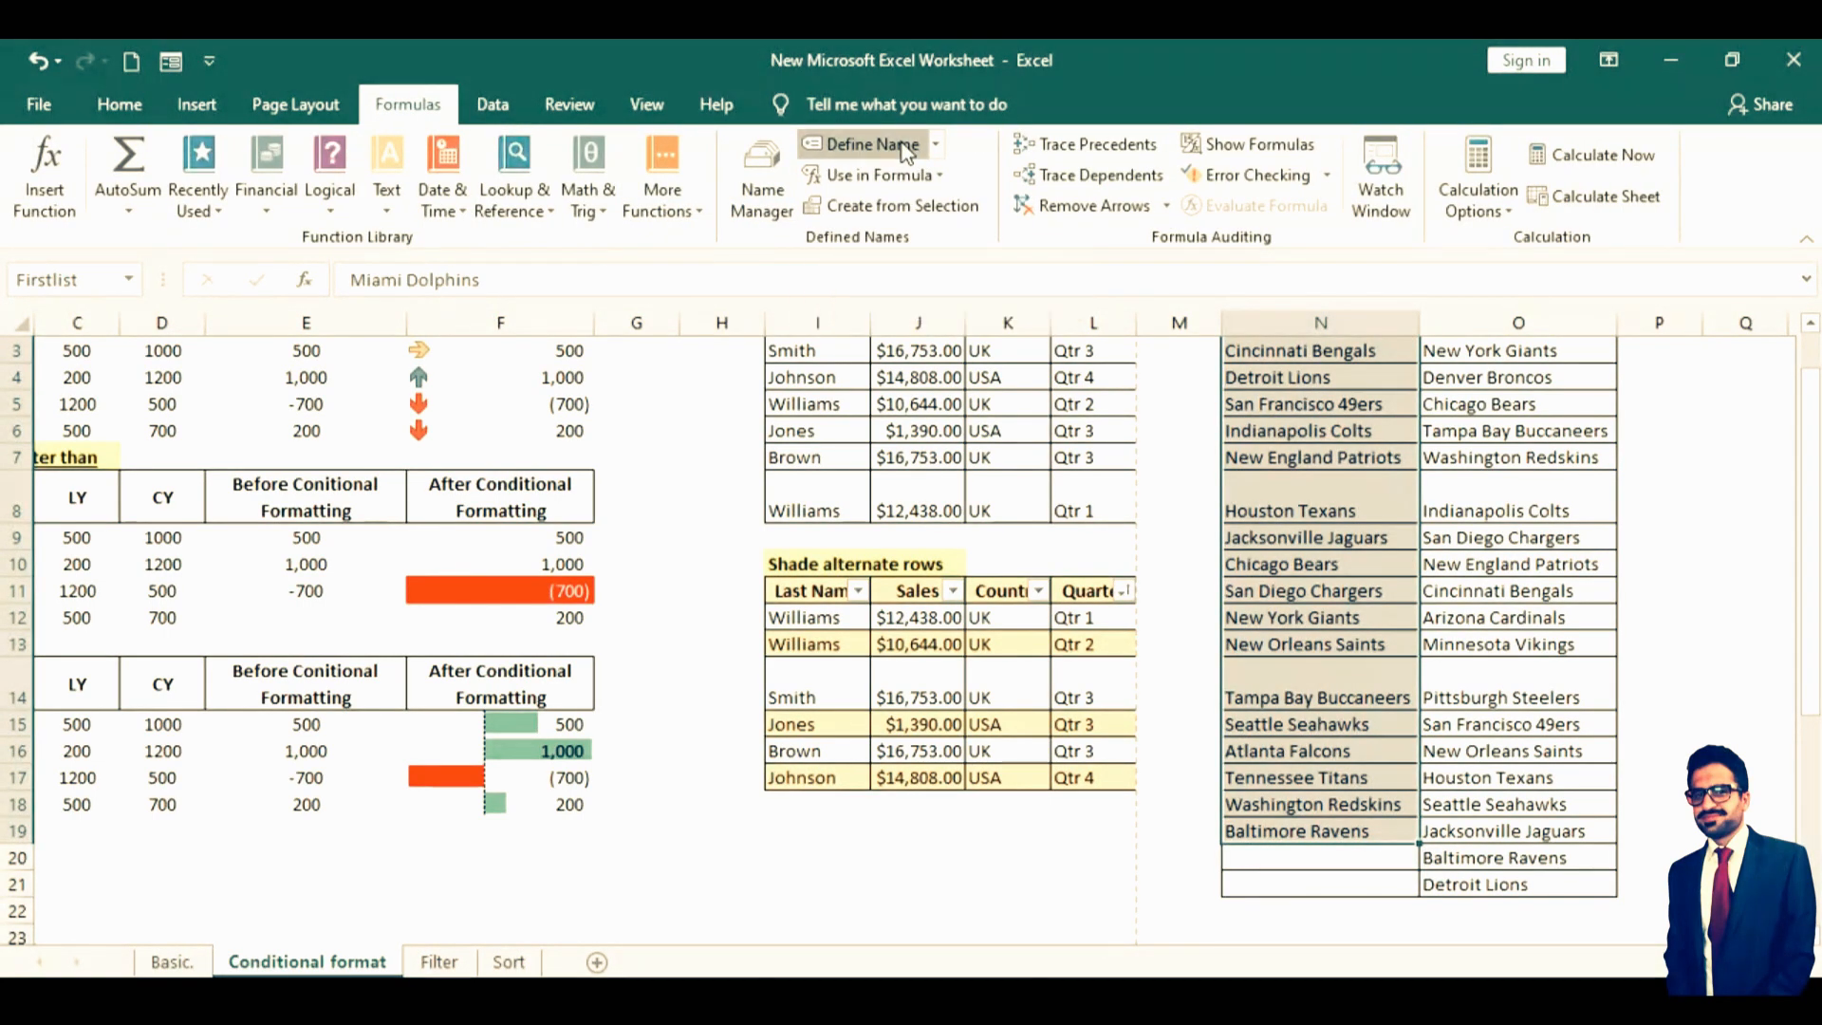
left_click(906, 150)
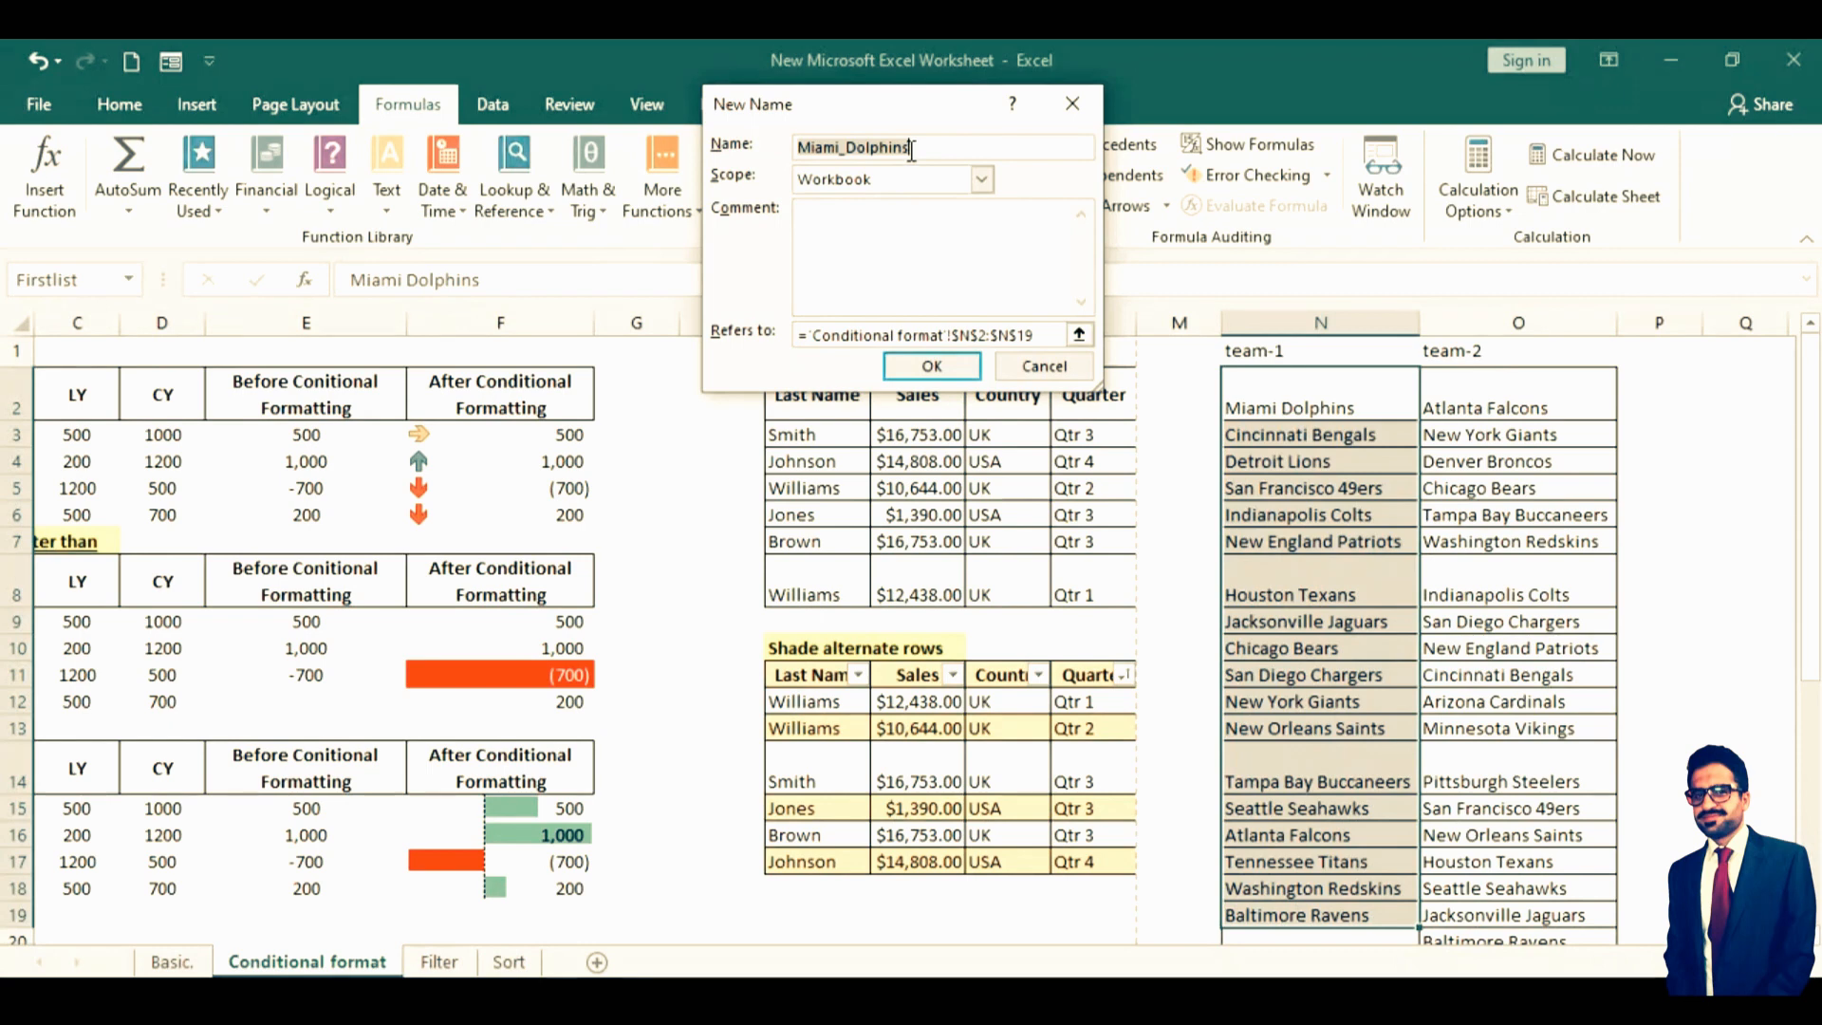
left_click(1070, 112)
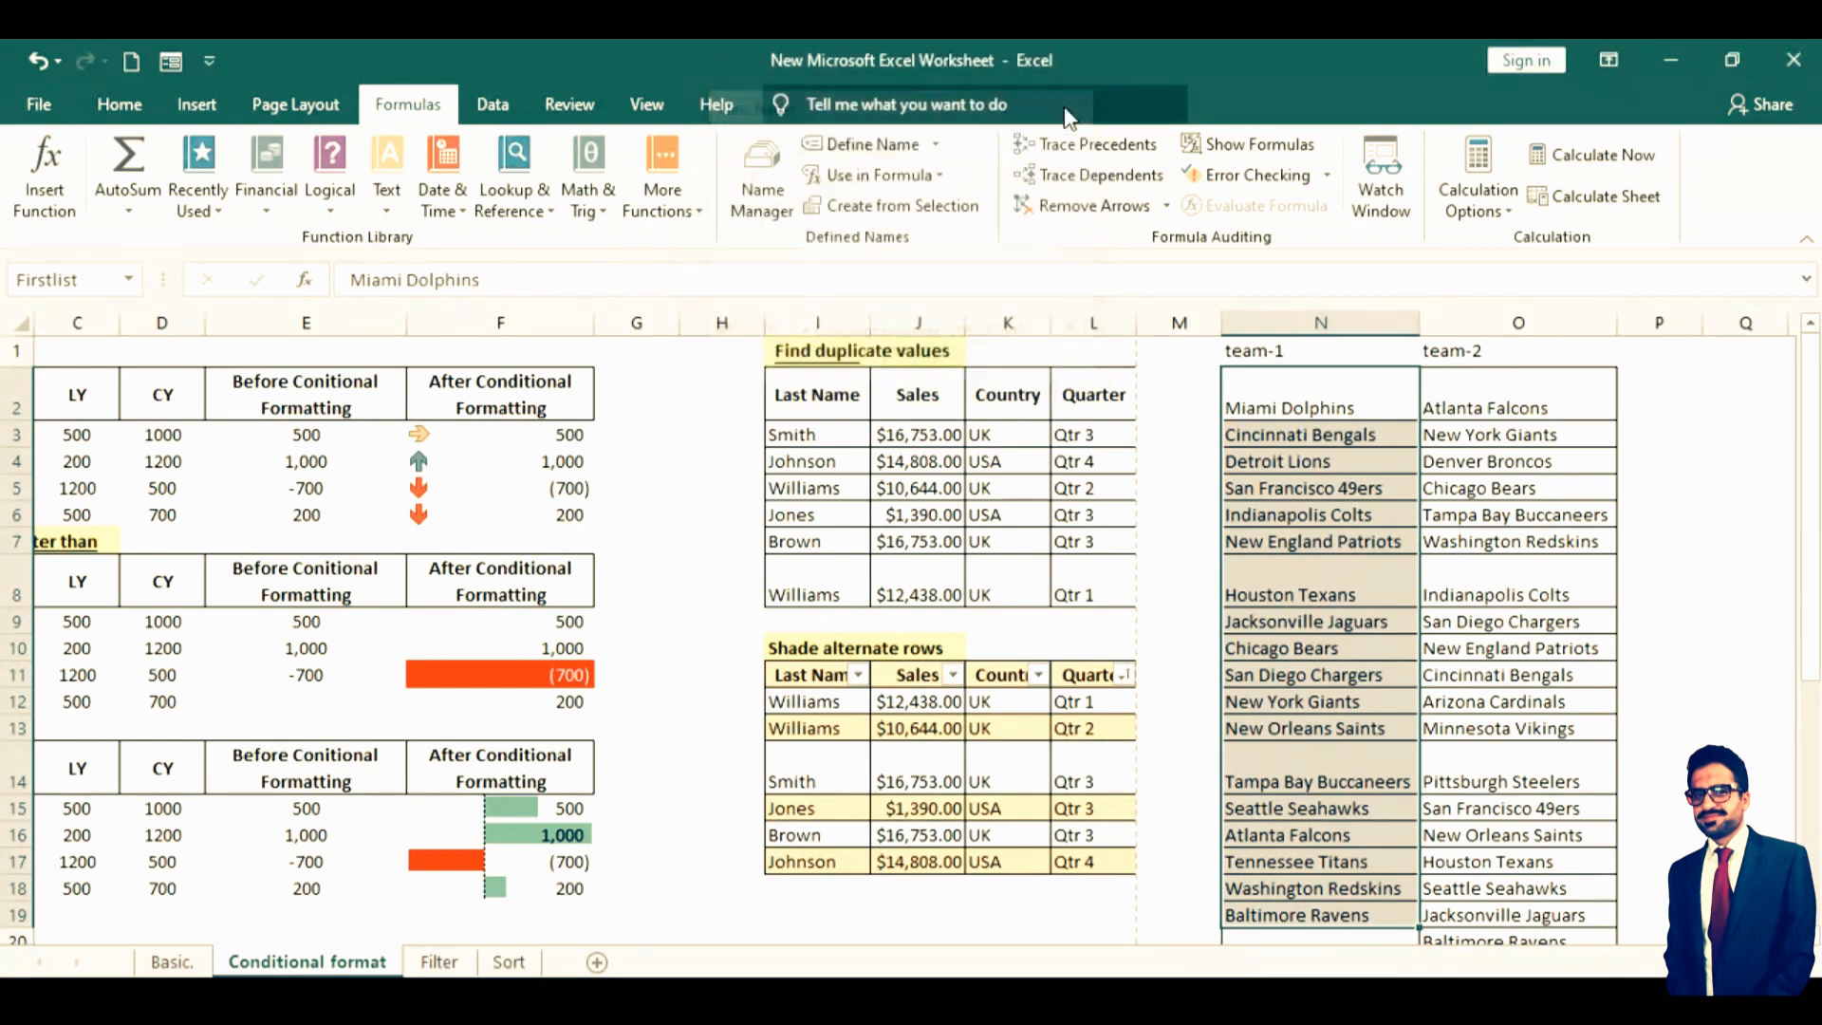
Check the existing range names by selecting the team-1 list N2:N19 and the team-2 list in column O
left_click(1307, 386)
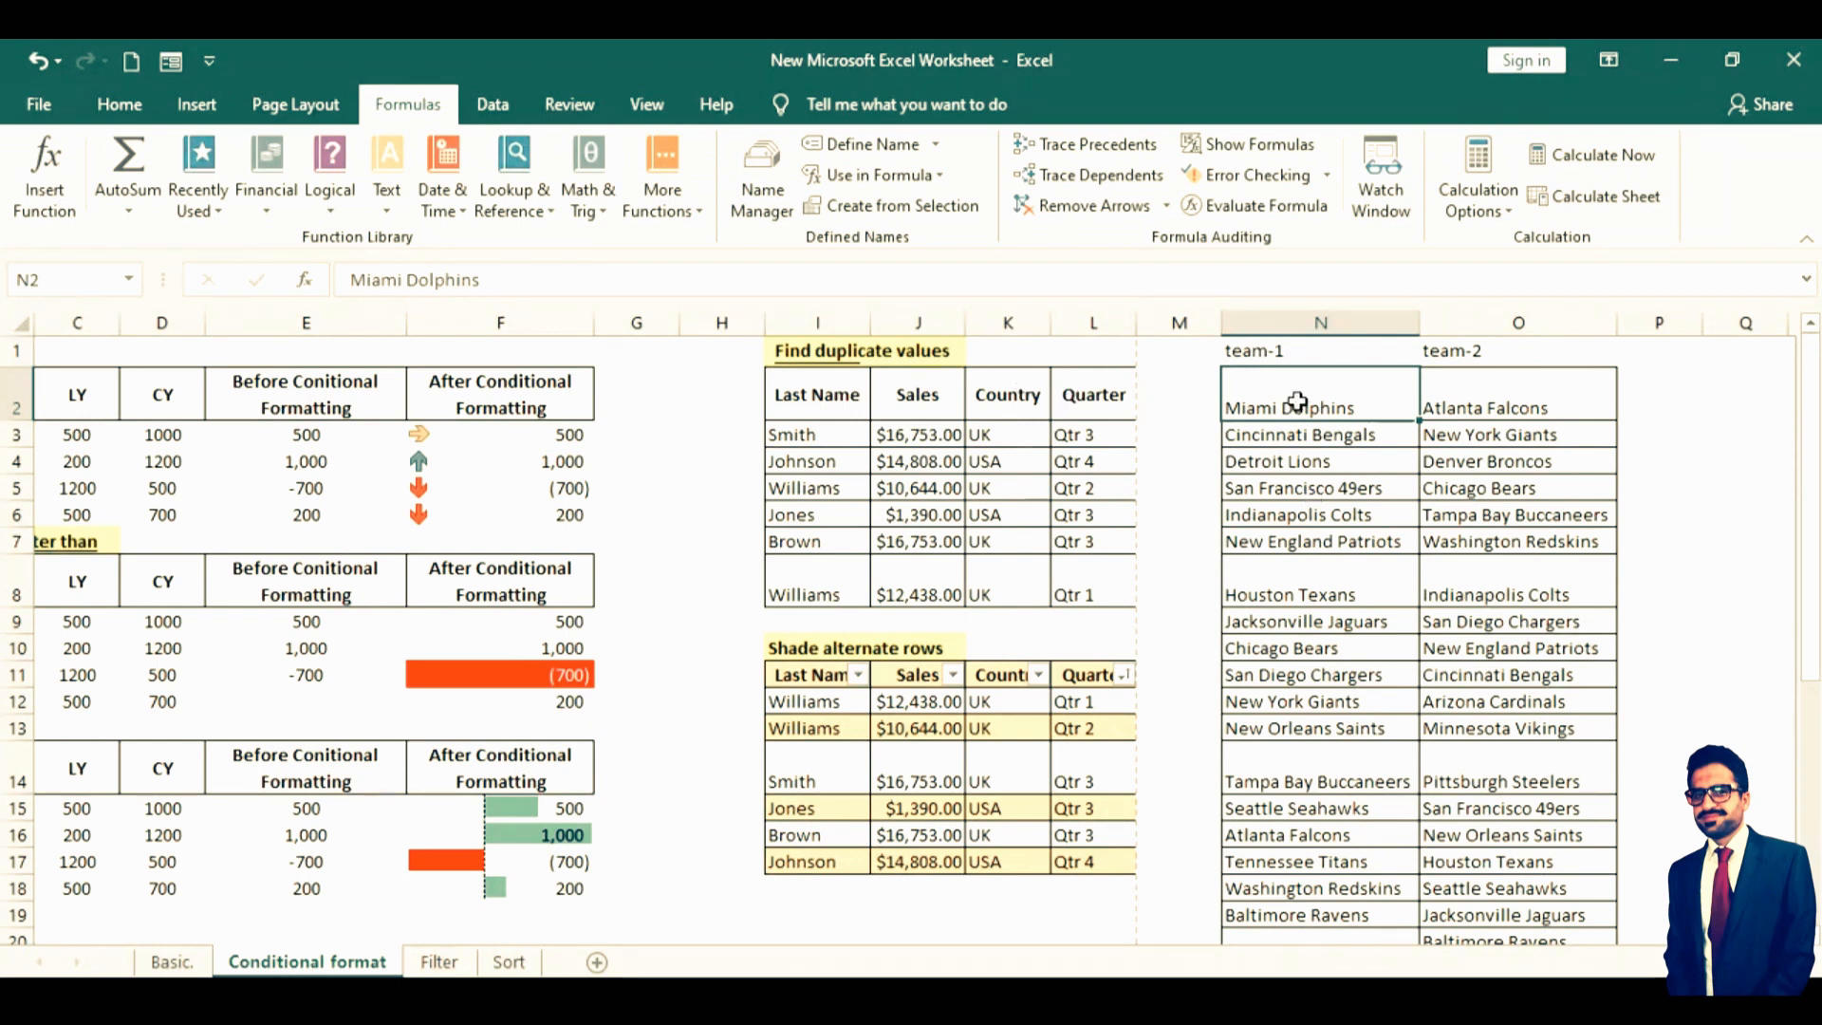
left_click_drag(1296, 403, 1290, 835)
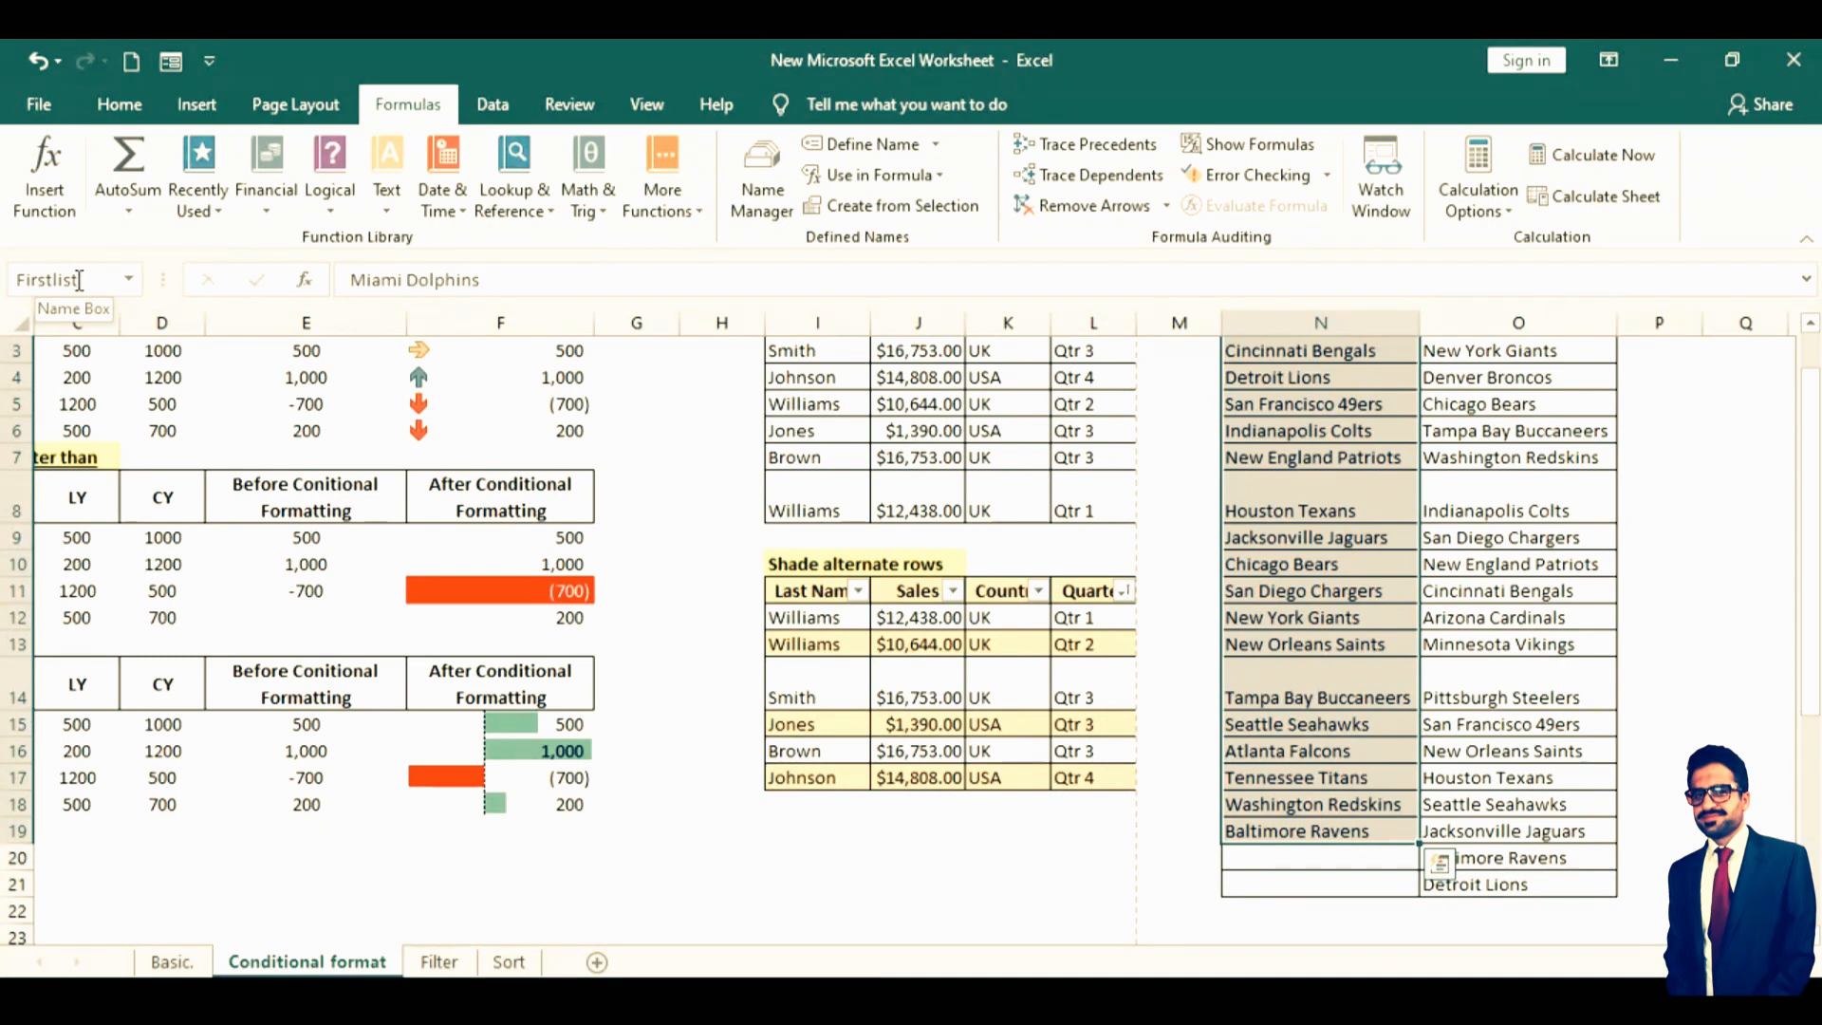
left_click(1474, 406)
scroll(1474, 406, "up", 1)
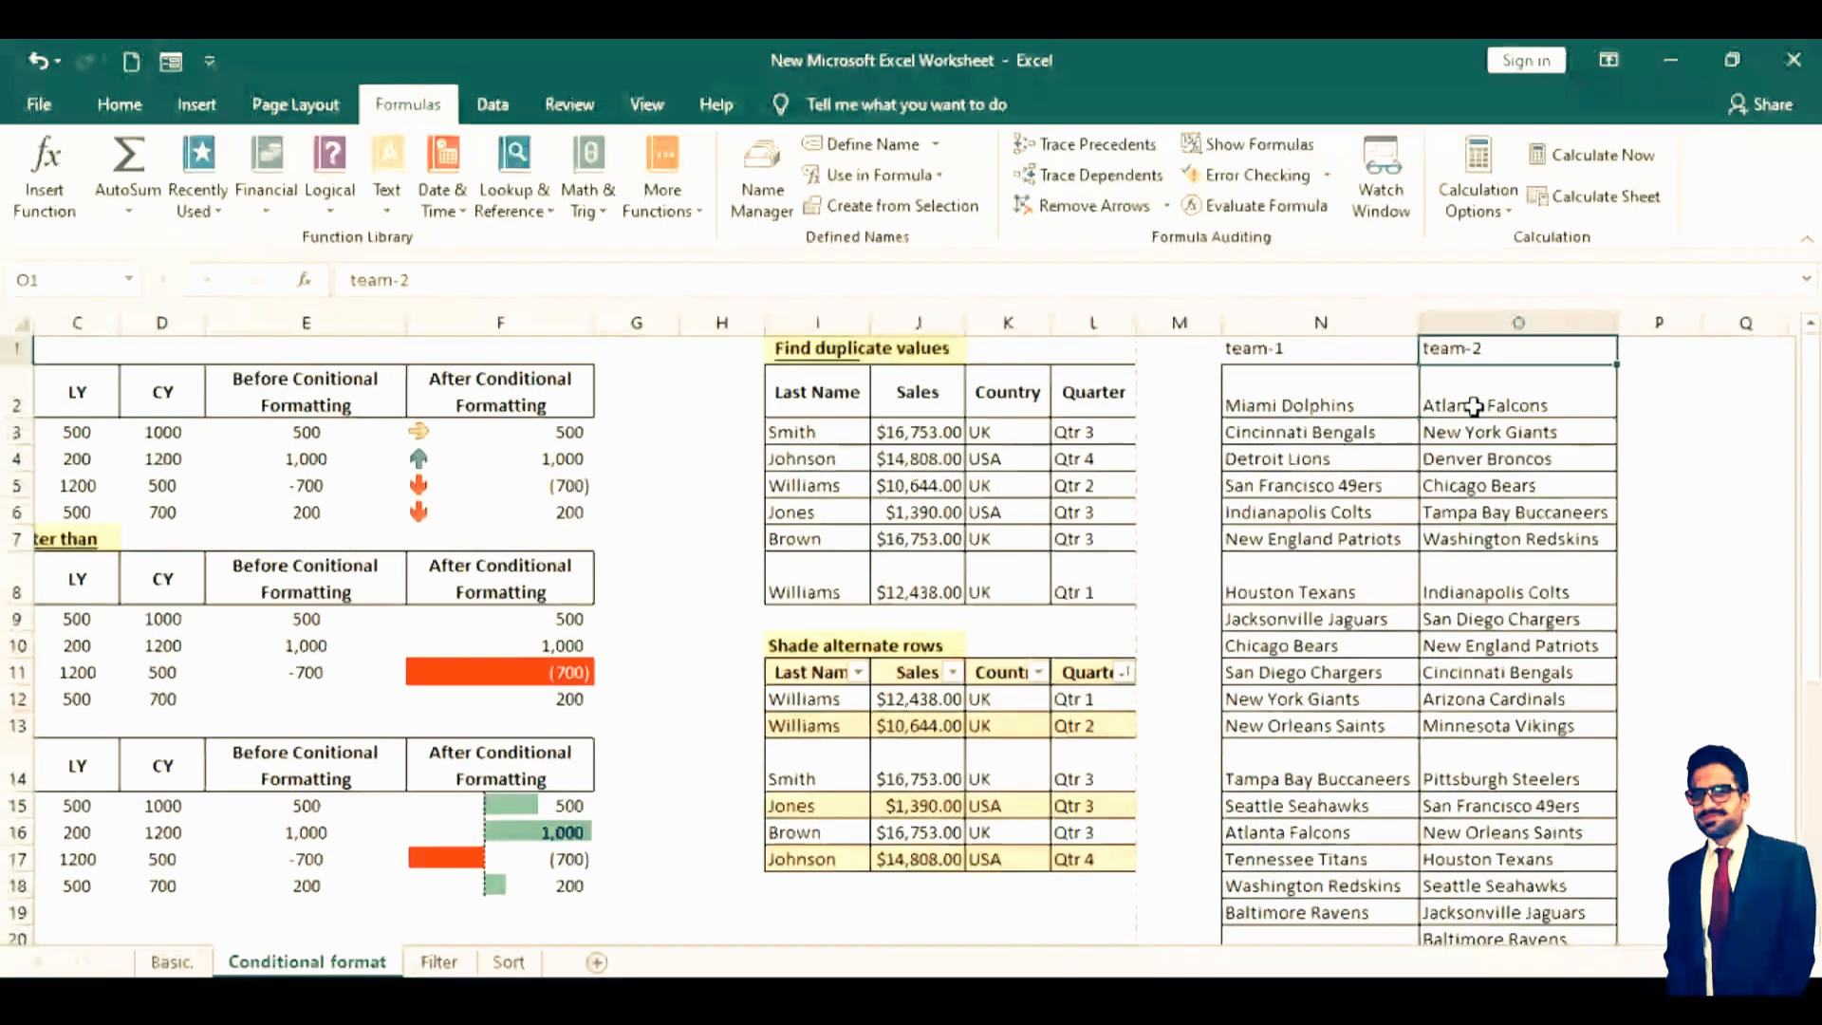
left_click(1474, 407)
left_click_drag(1474, 406, 1474, 859)
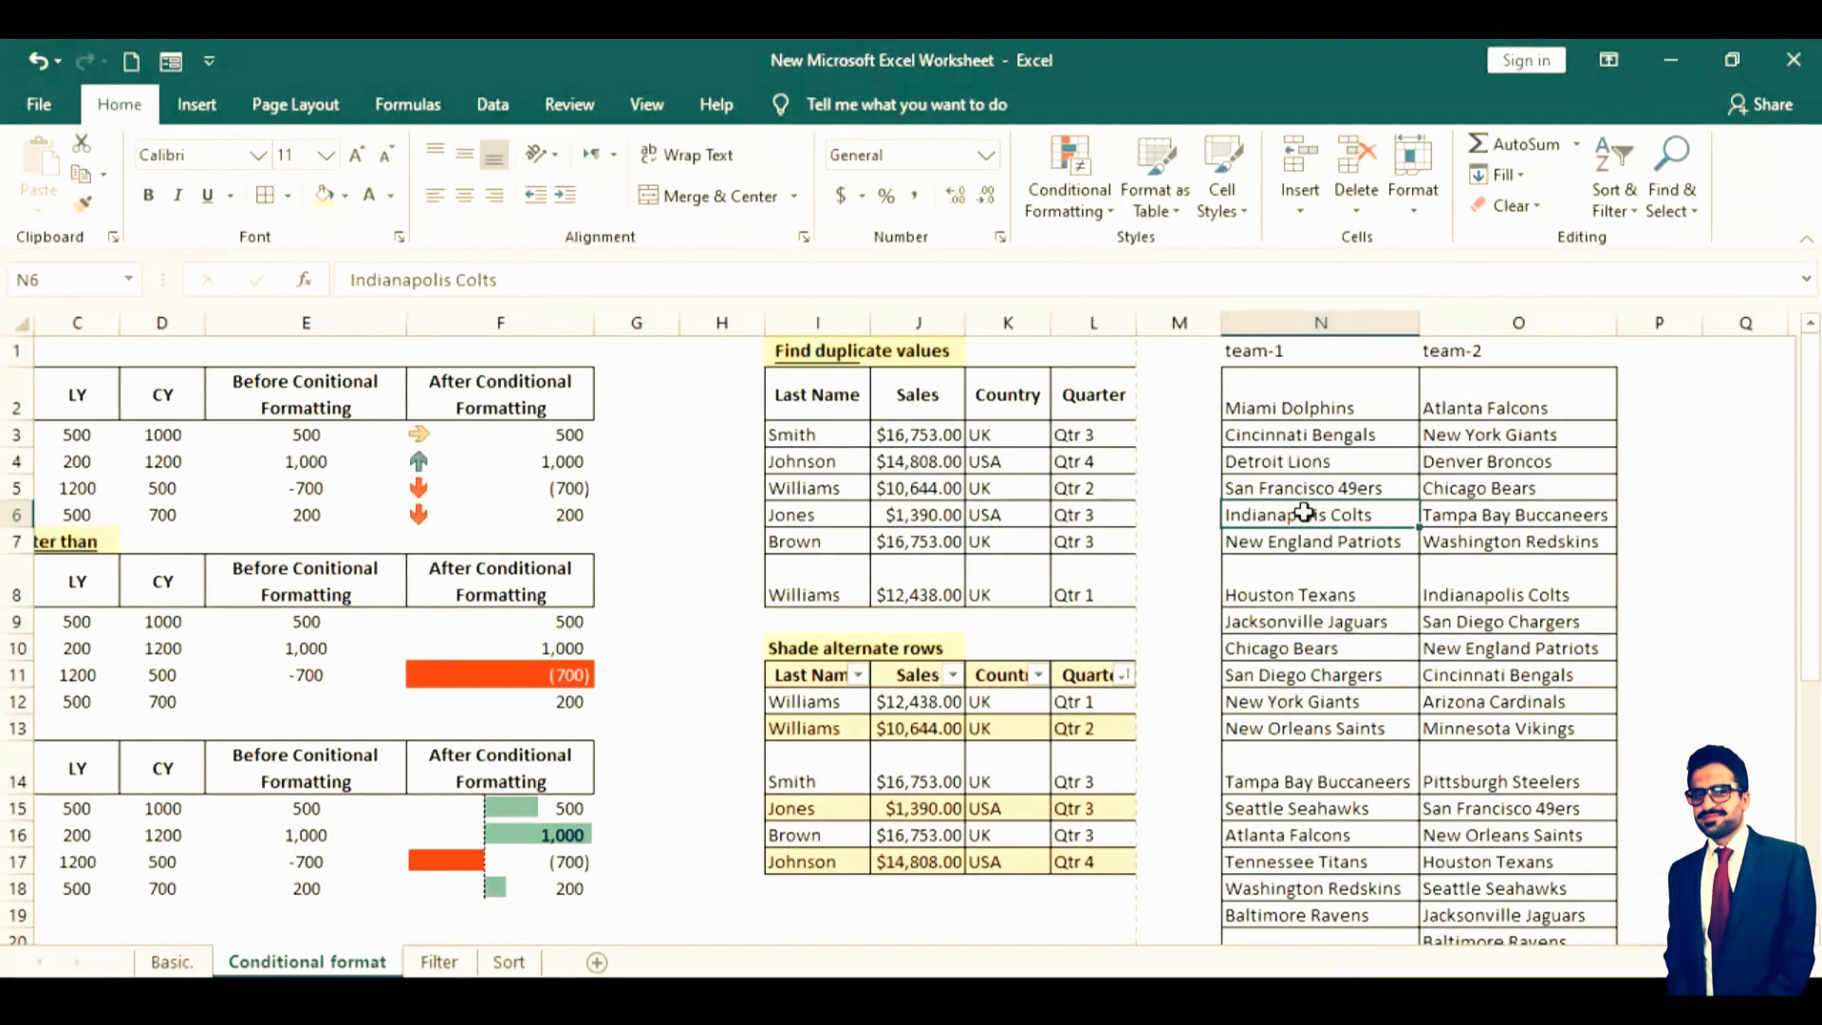
Set up a formula-based conditional formatting rule for the team-1 list N2:N19 using =countif(secondlist,n2)=0
left_click(1293, 410)
key("shift+Down")
key("shift+Down")
key("shift+Down")
key("shift+Down")
key("shift+Down")
key("shift+Down")
key("shift+Down")
key("shift+Down")
key("shift+Down")
key("shift+Down")
key("shift+Down")
key("shift+Down")
key("shift+Down")
key("shift+Down")
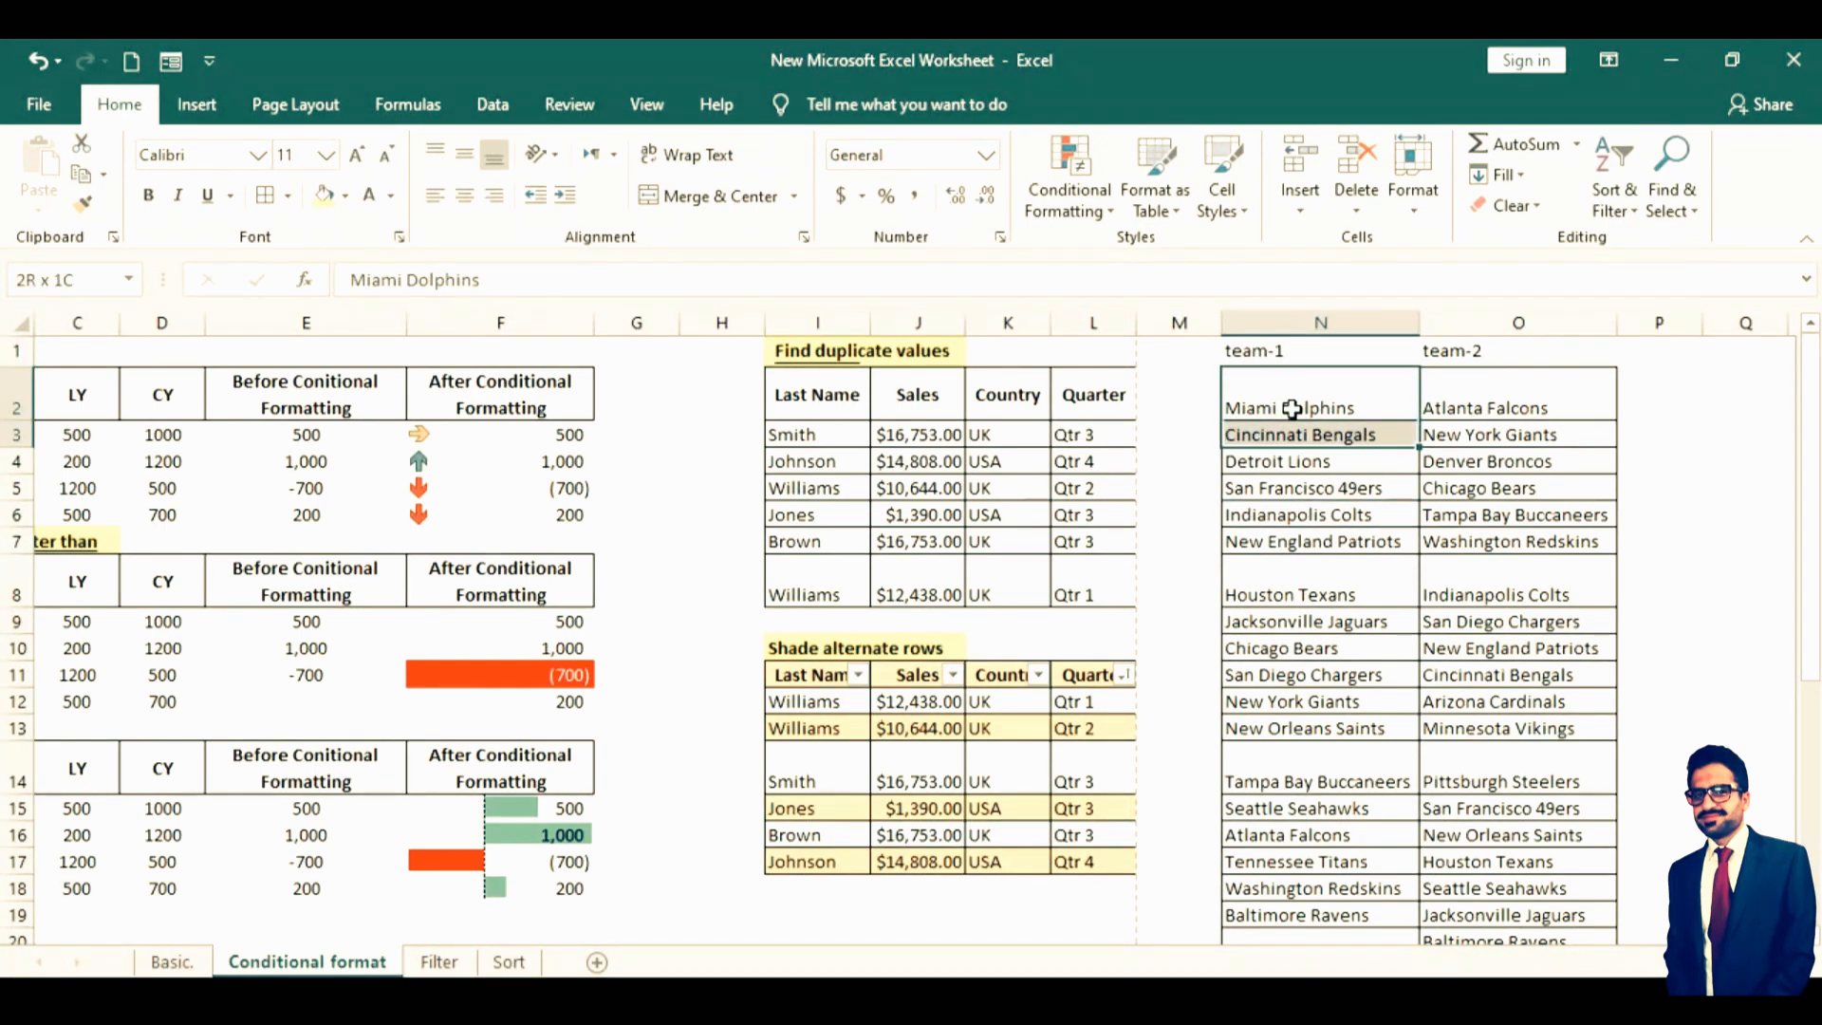
key("shift+Down")
key("shift+Down")
key("shift+Down")
key("shift+Down")
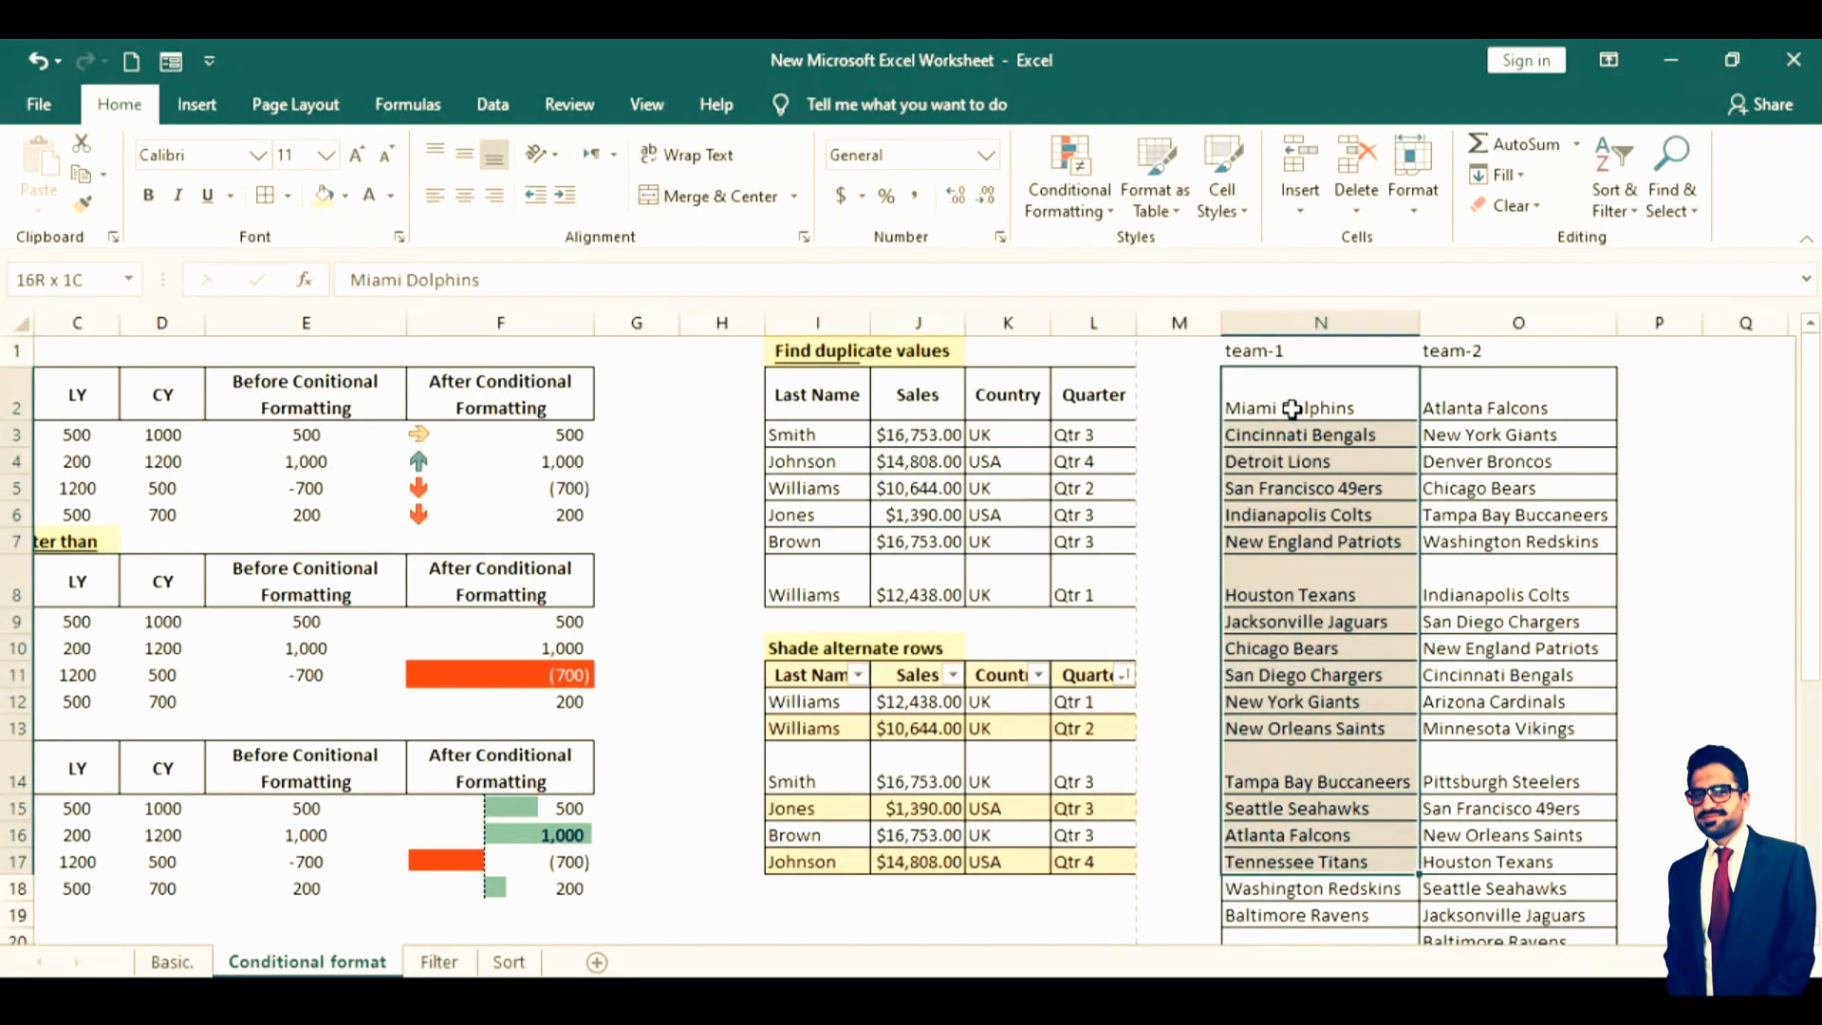
left_click(1078, 180)
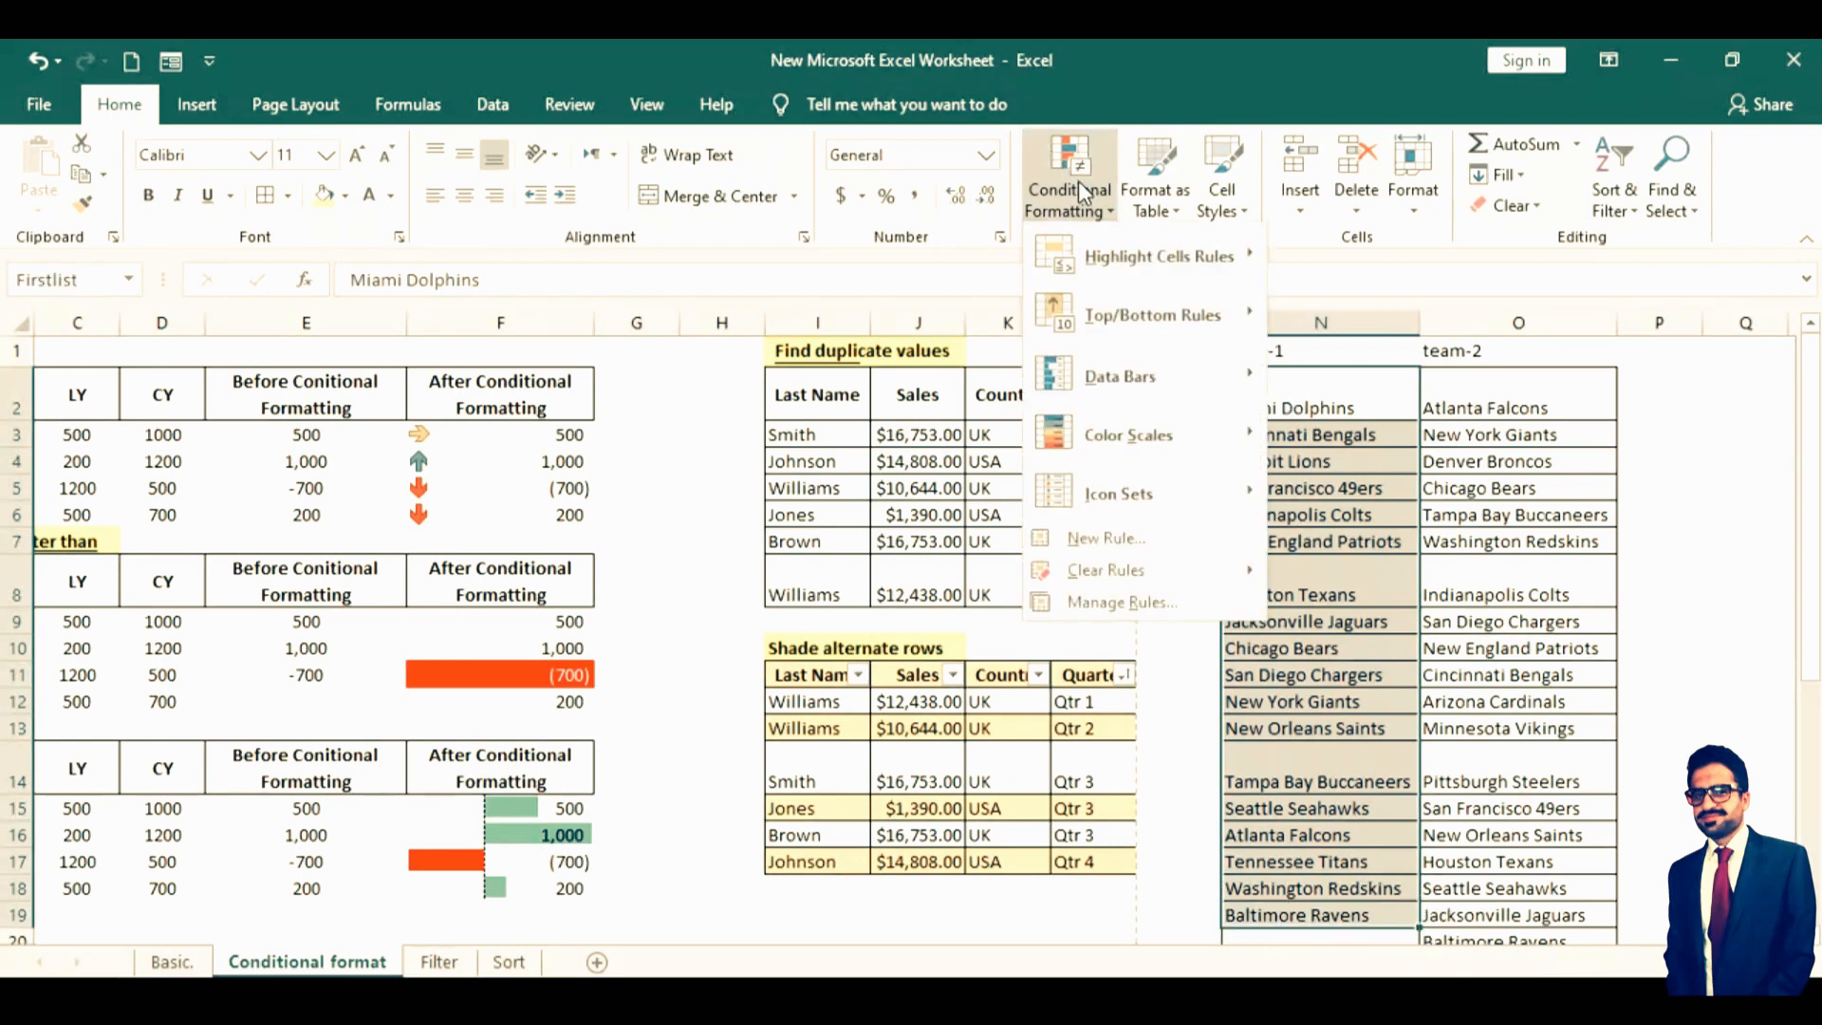
left_click(1158, 538)
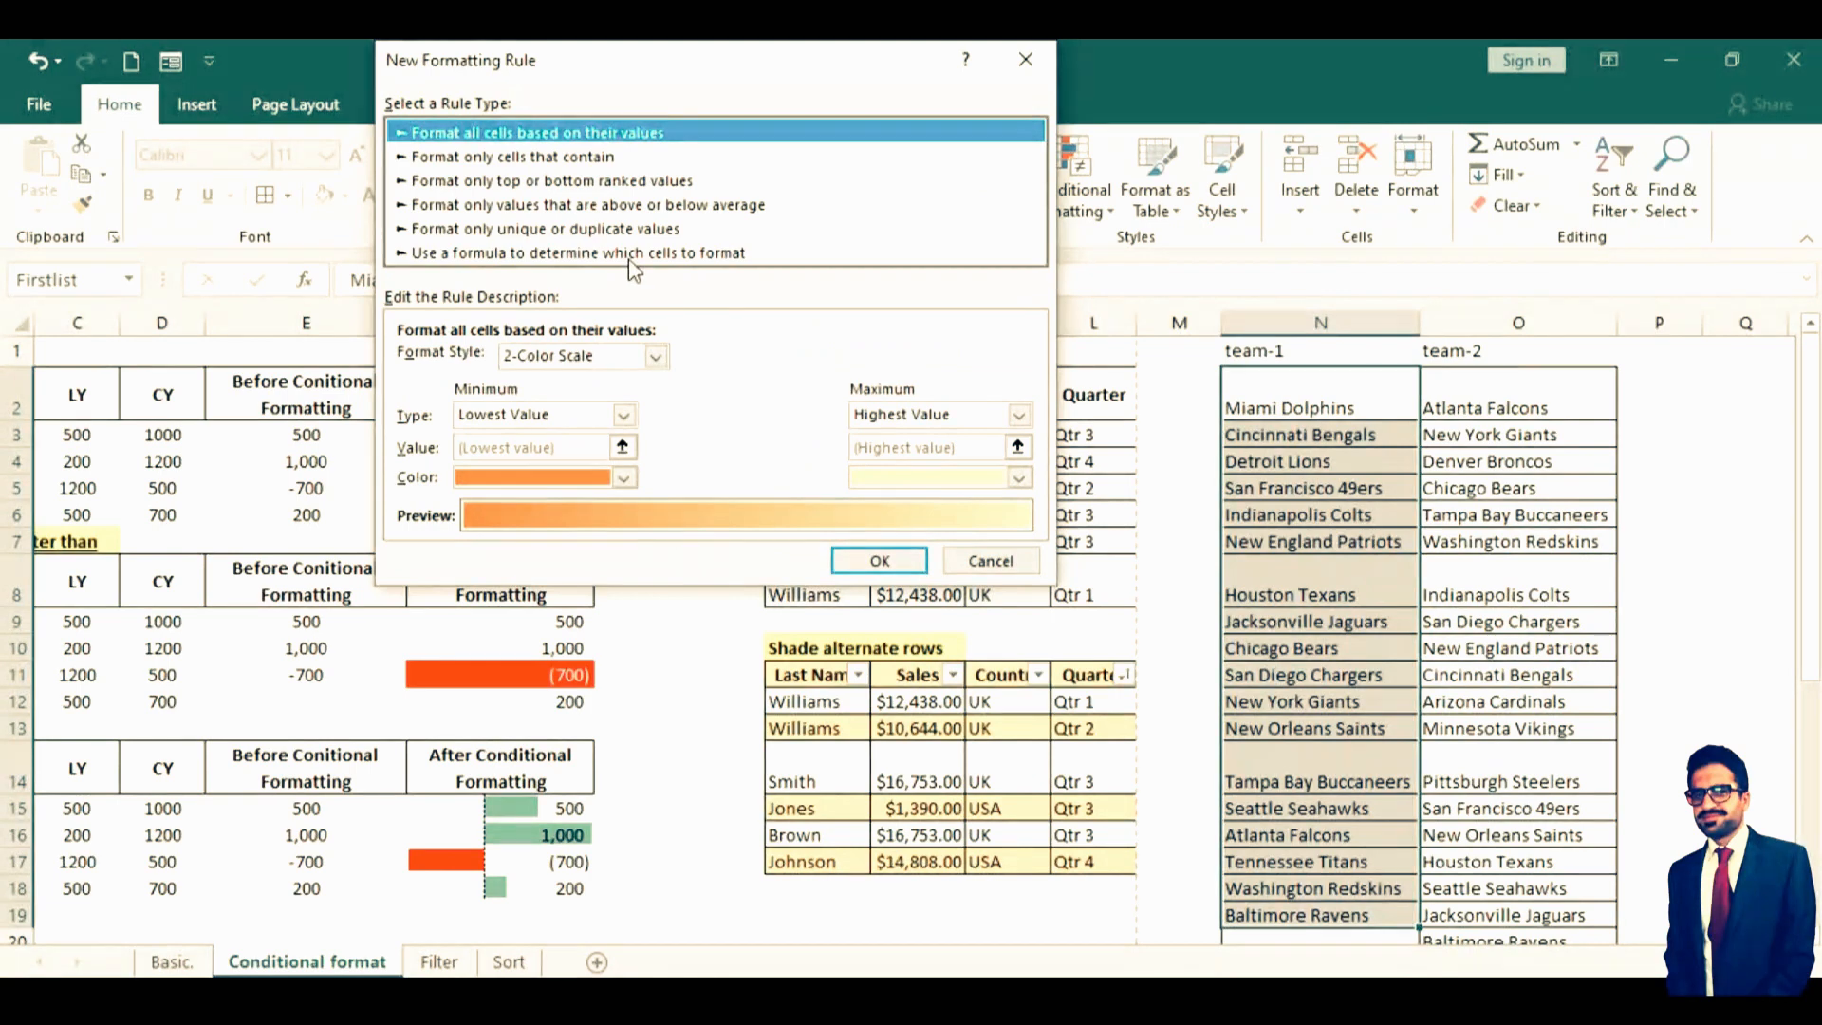
left_click(631, 255)
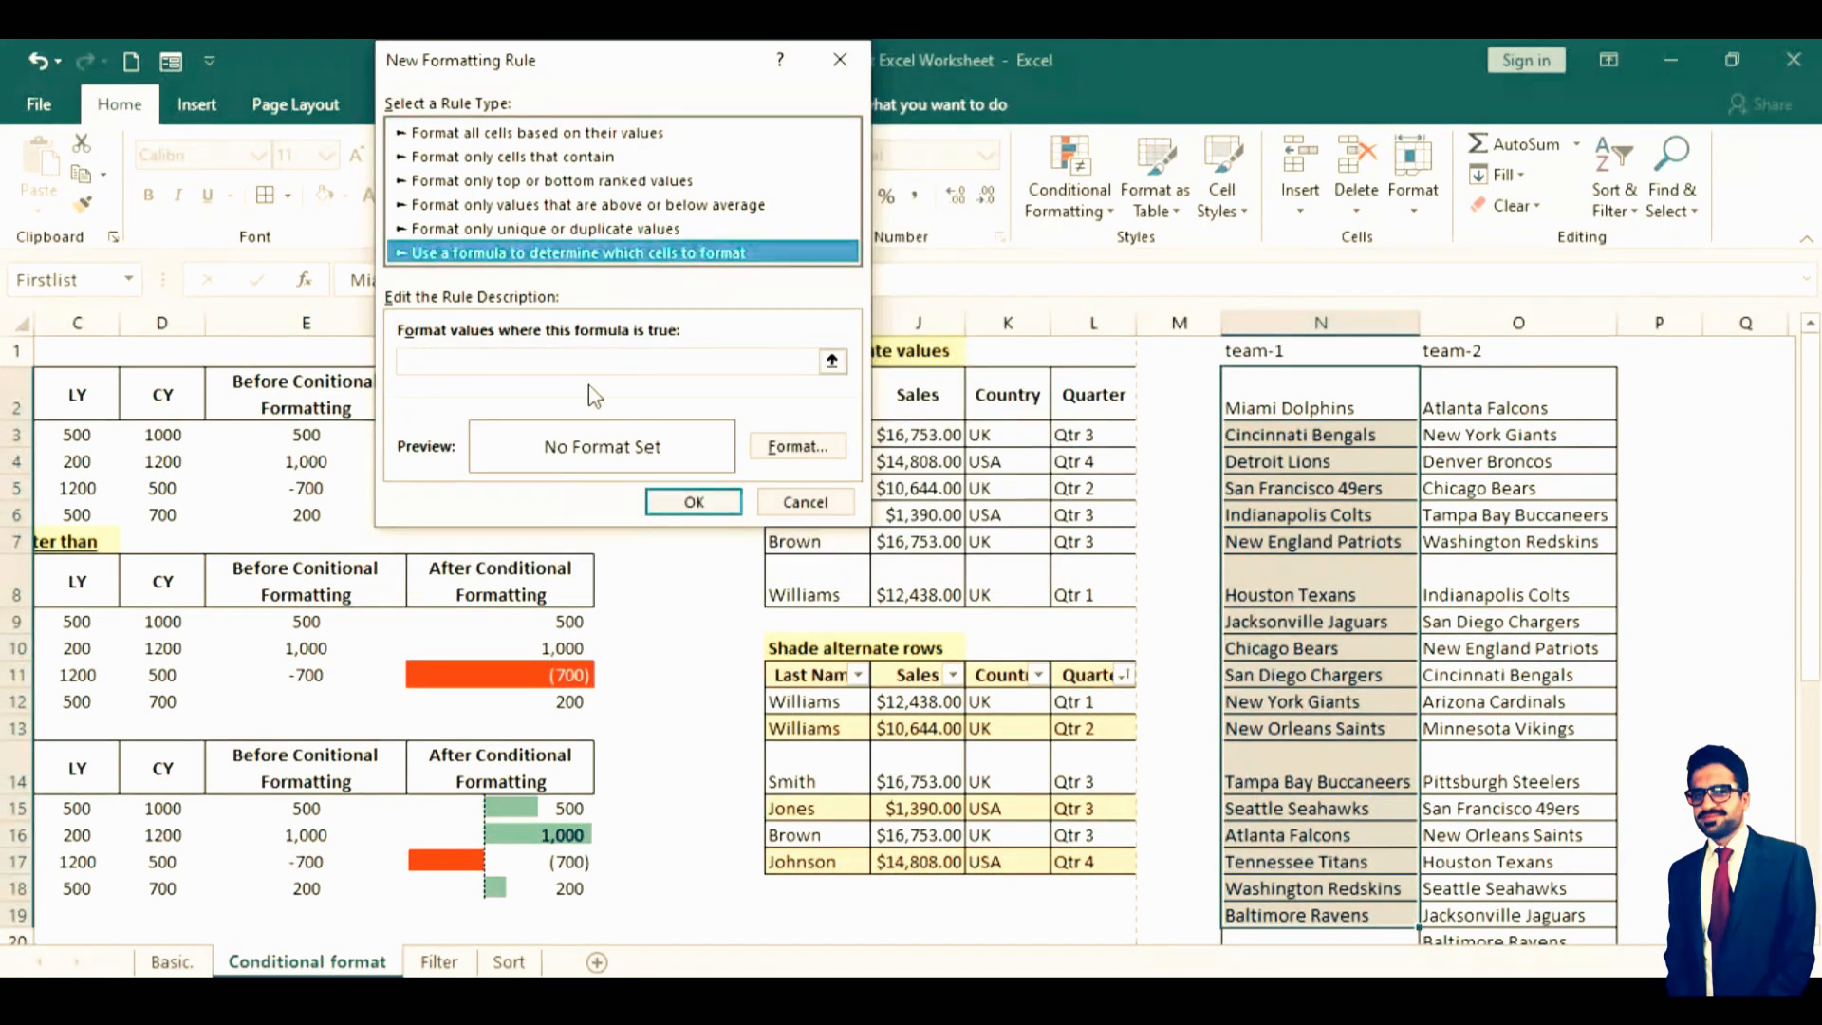
left_click(617, 361)
type("=")
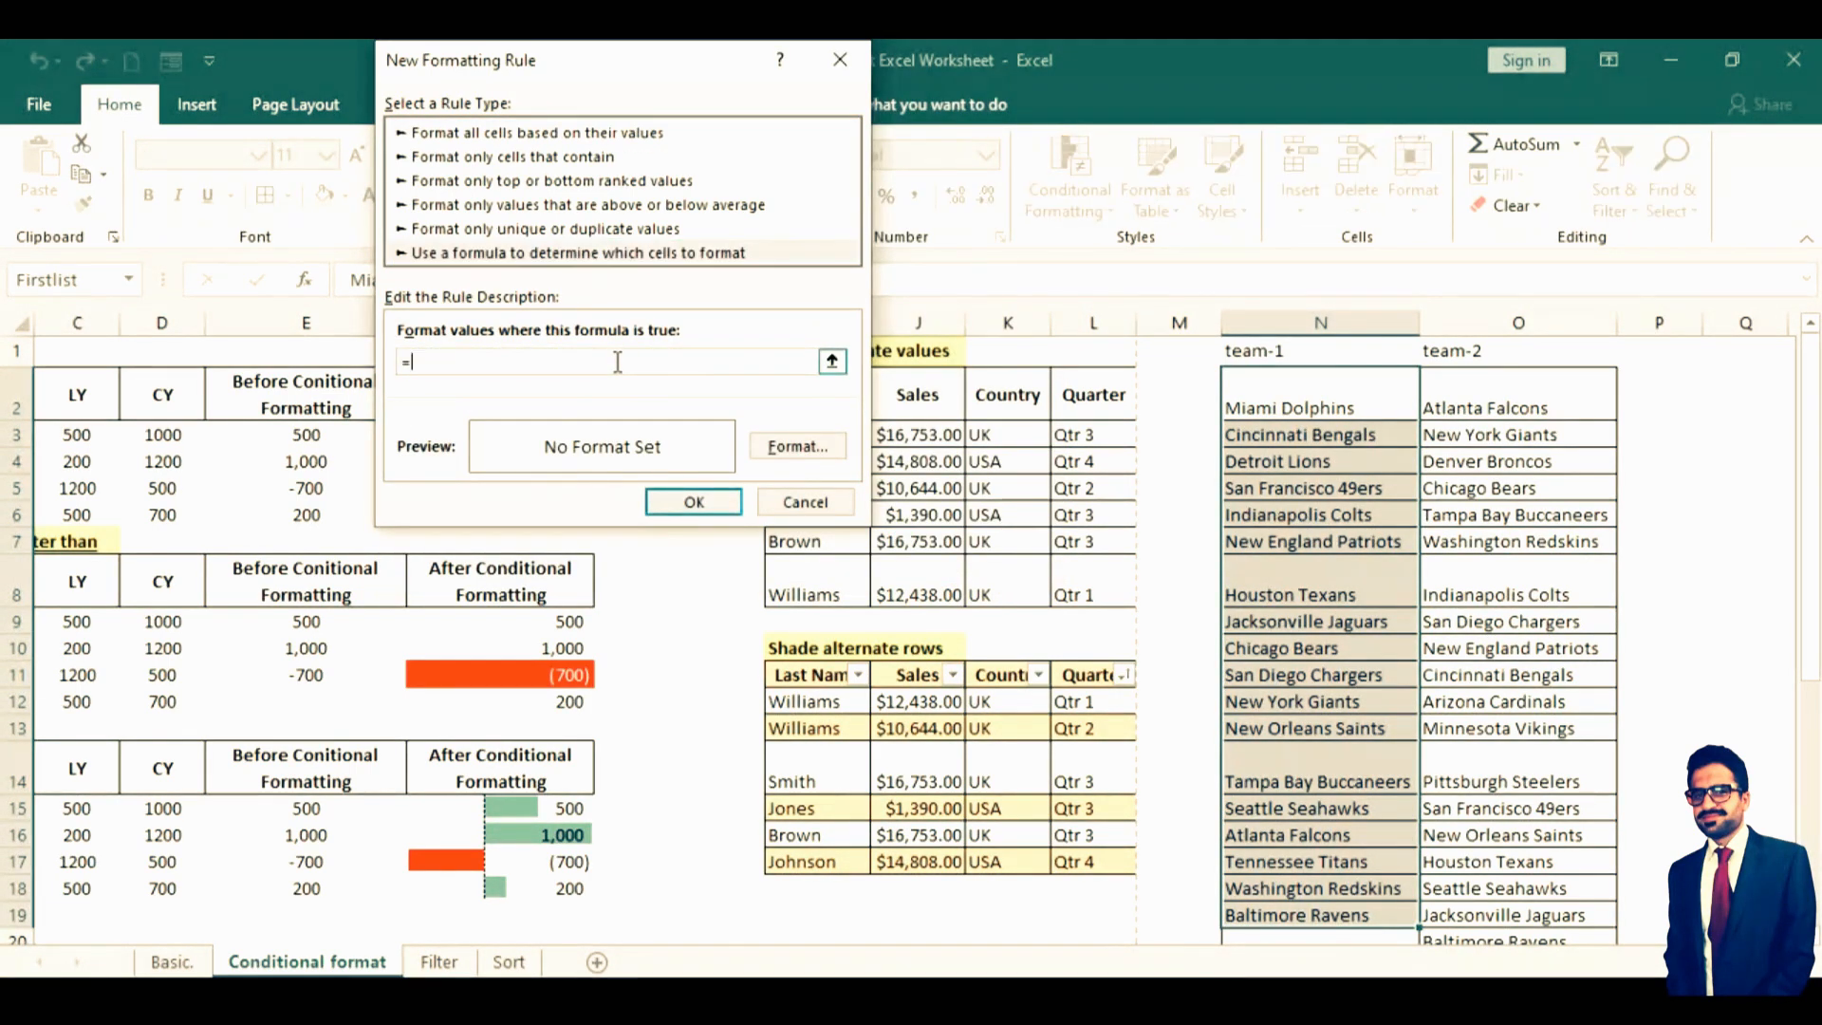
type("dountif(secondlist,n2")
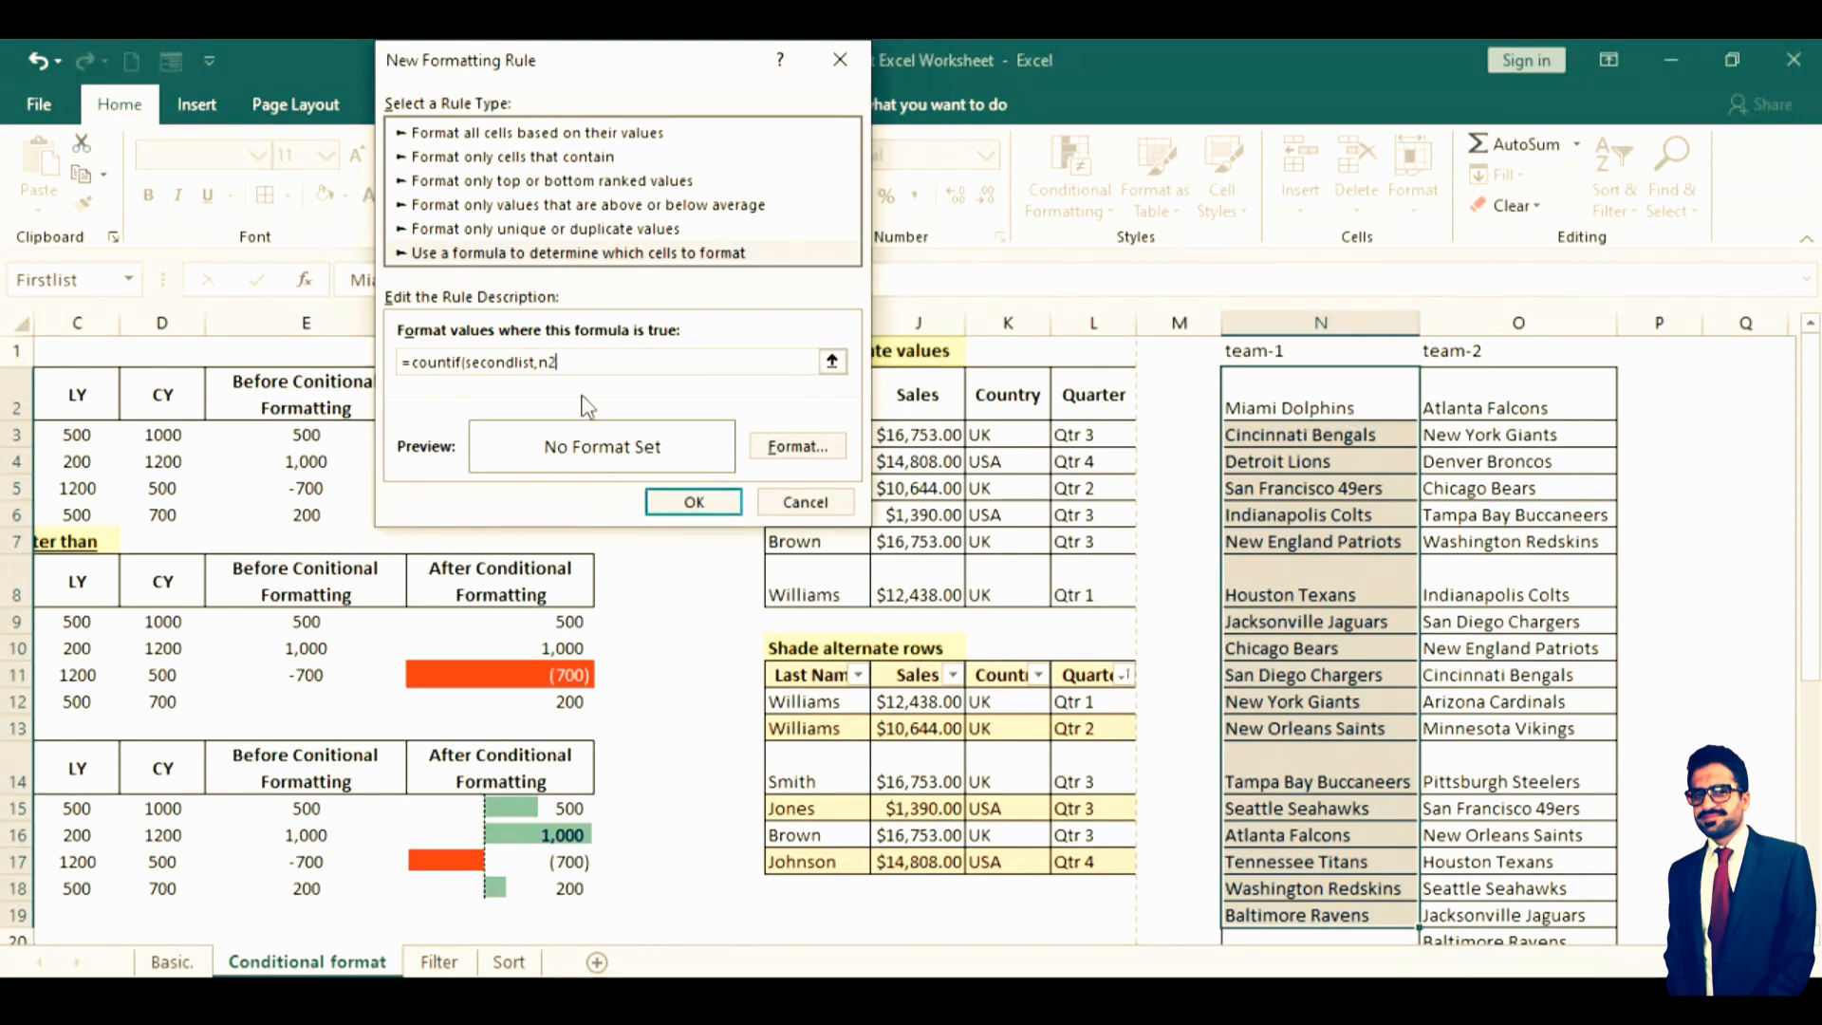
type(")=0")
Give the rule a light yellow fill and apply it to the team-1 list
left_click(795, 446)
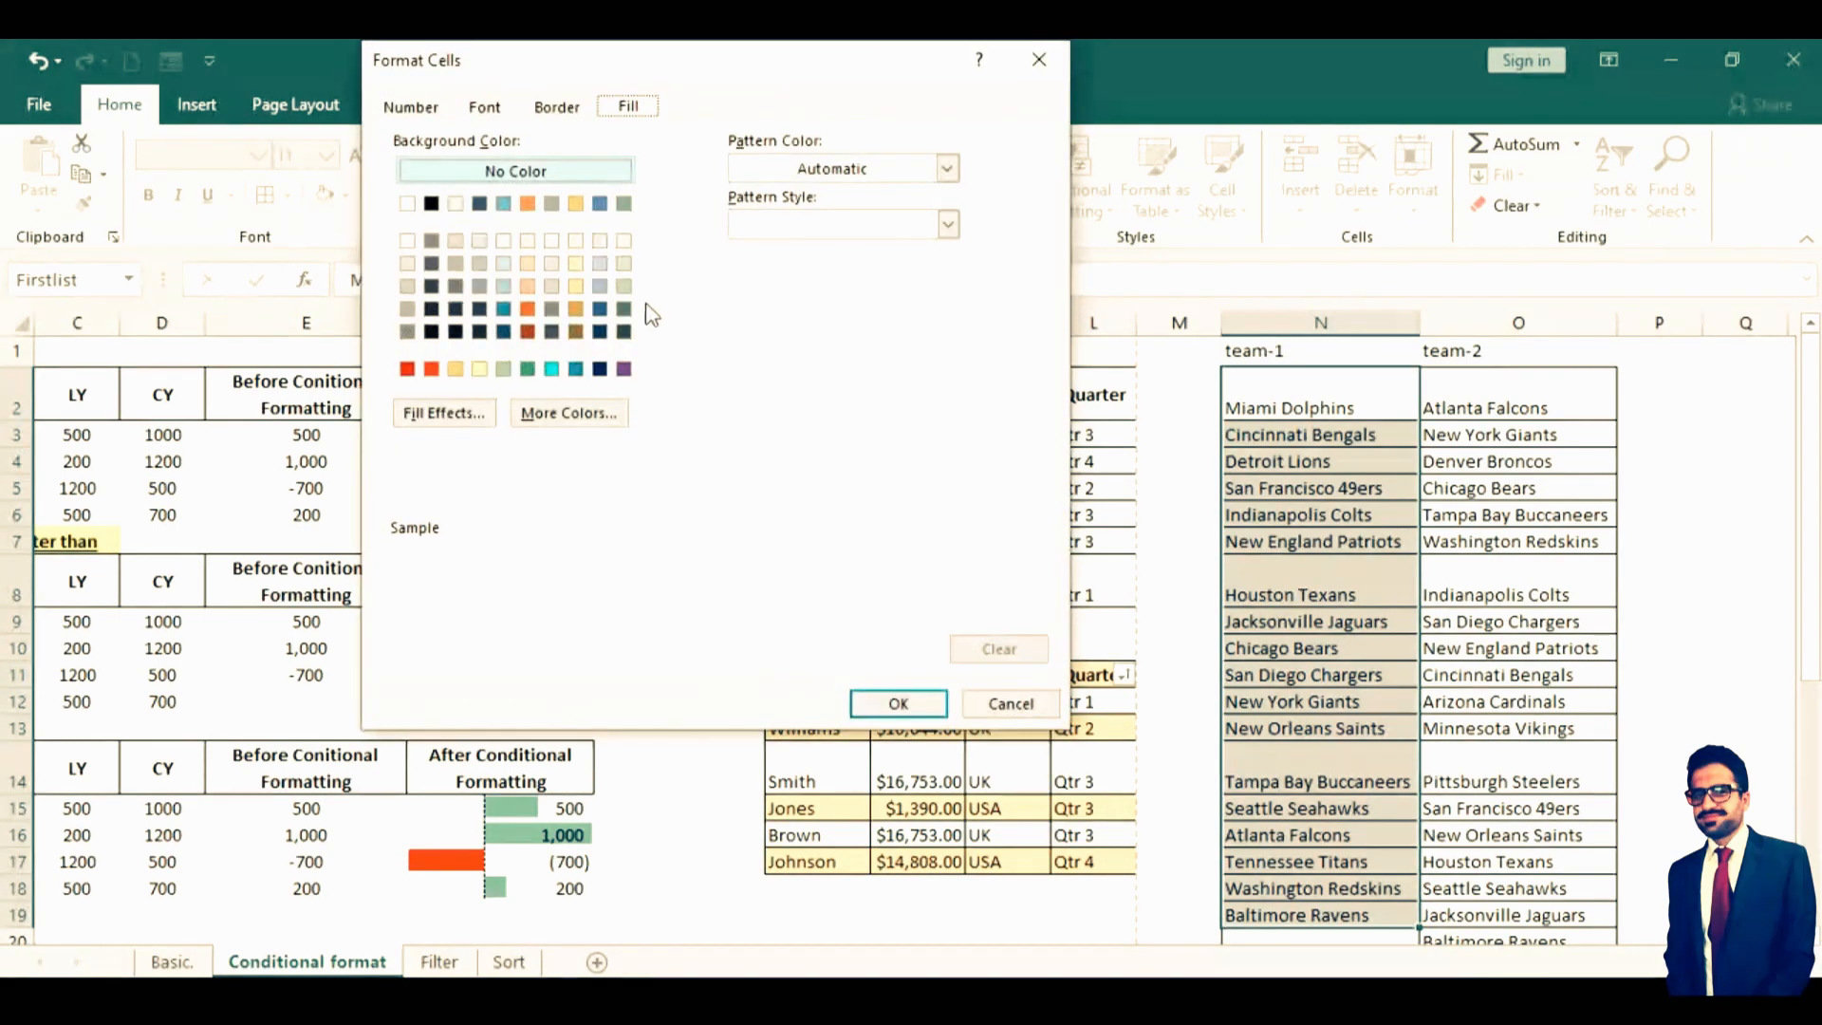
left_click(575, 264)
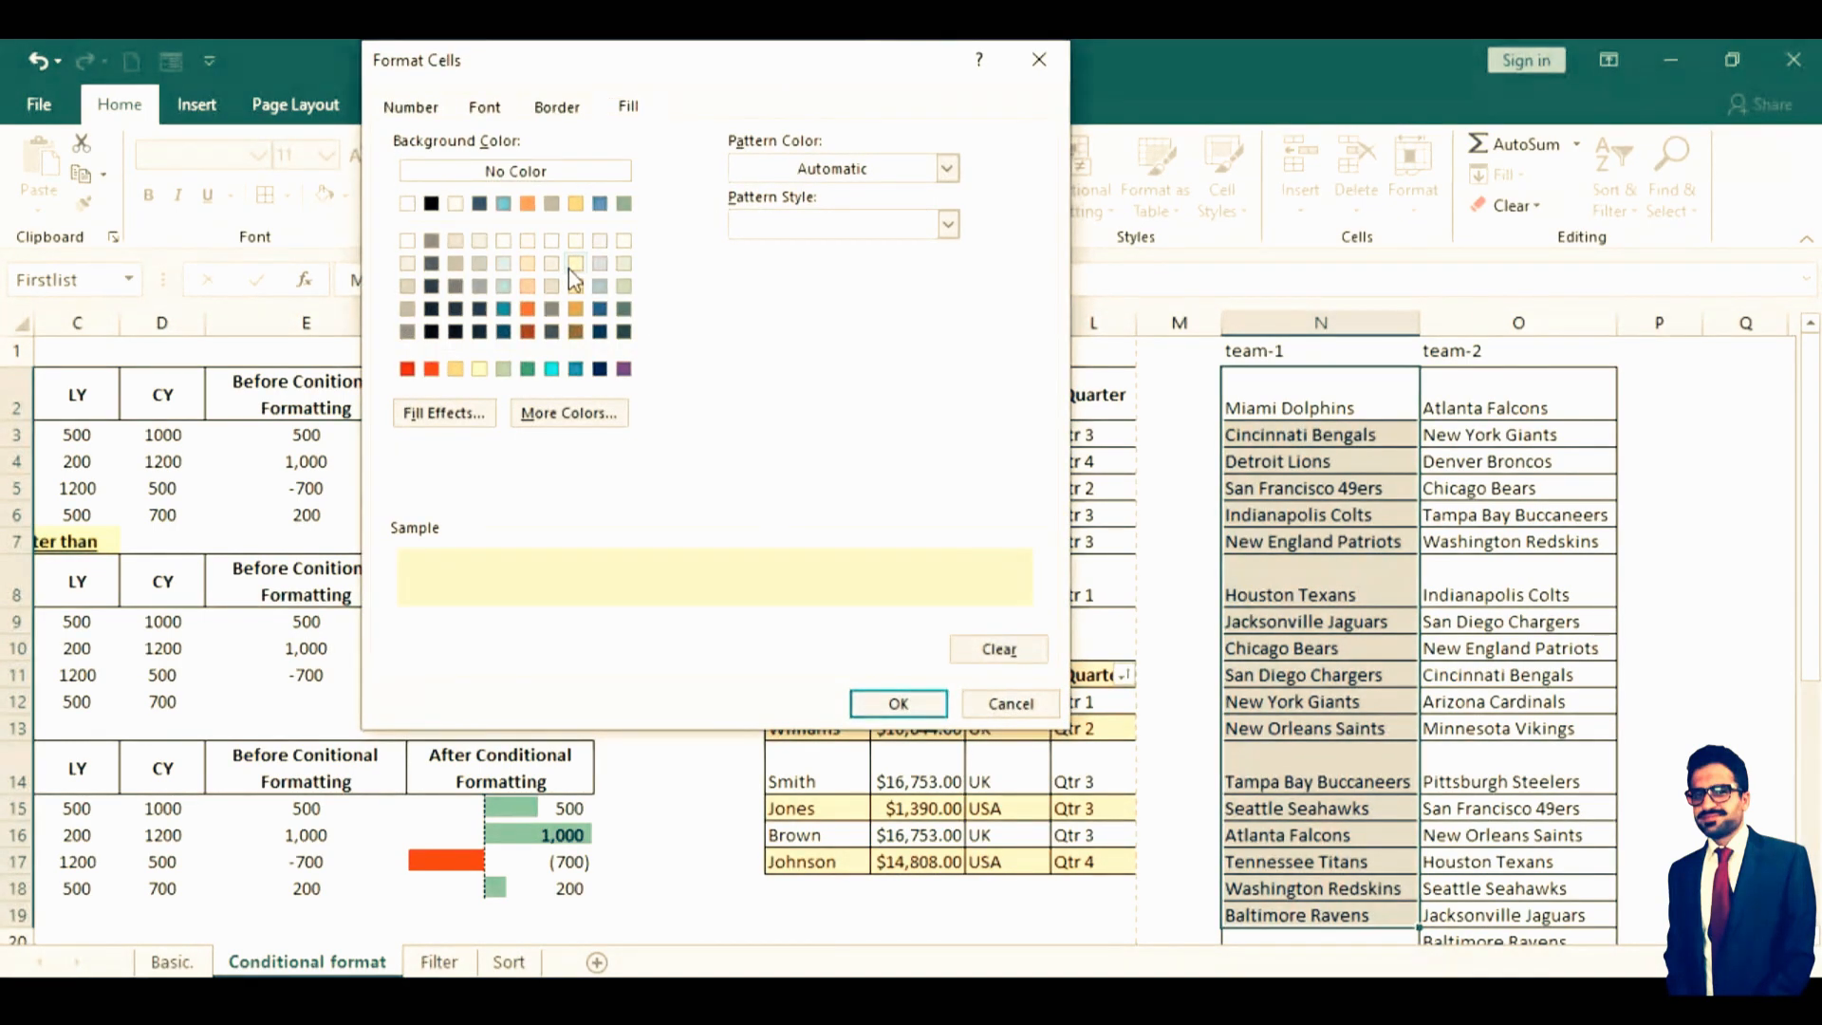
left_click(893, 702)
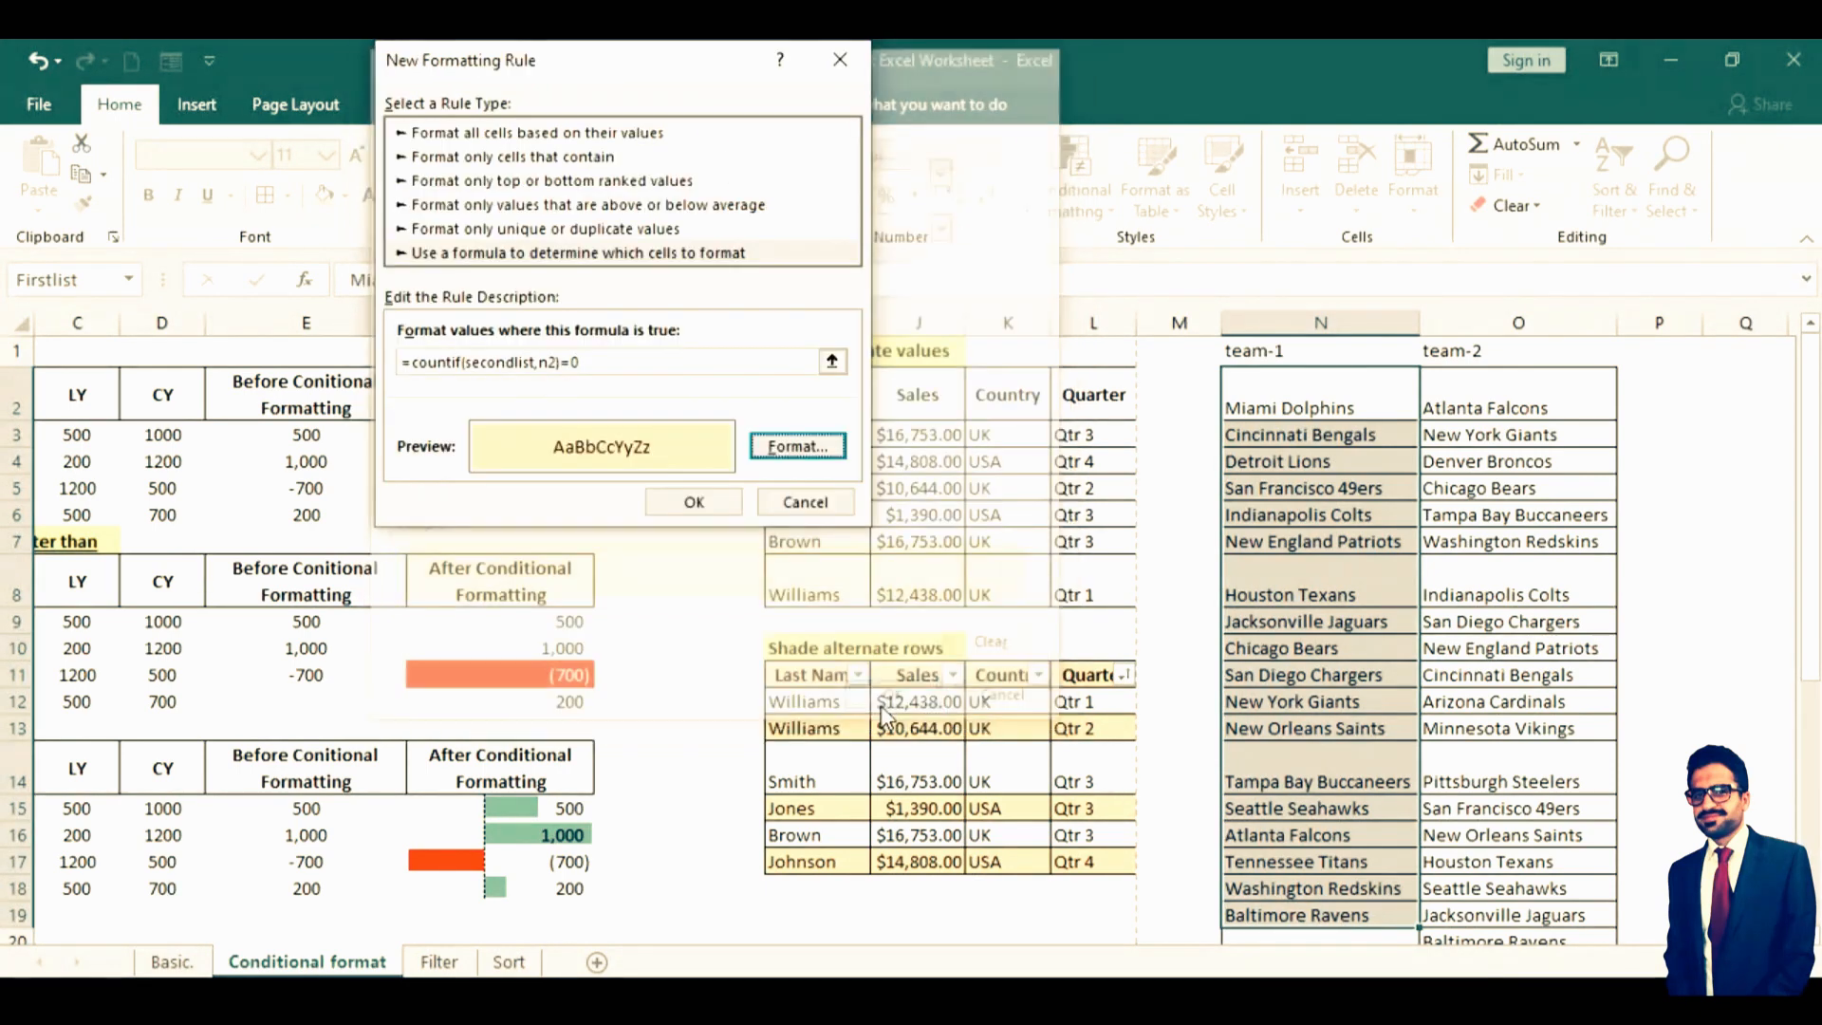
left_click(717, 503)
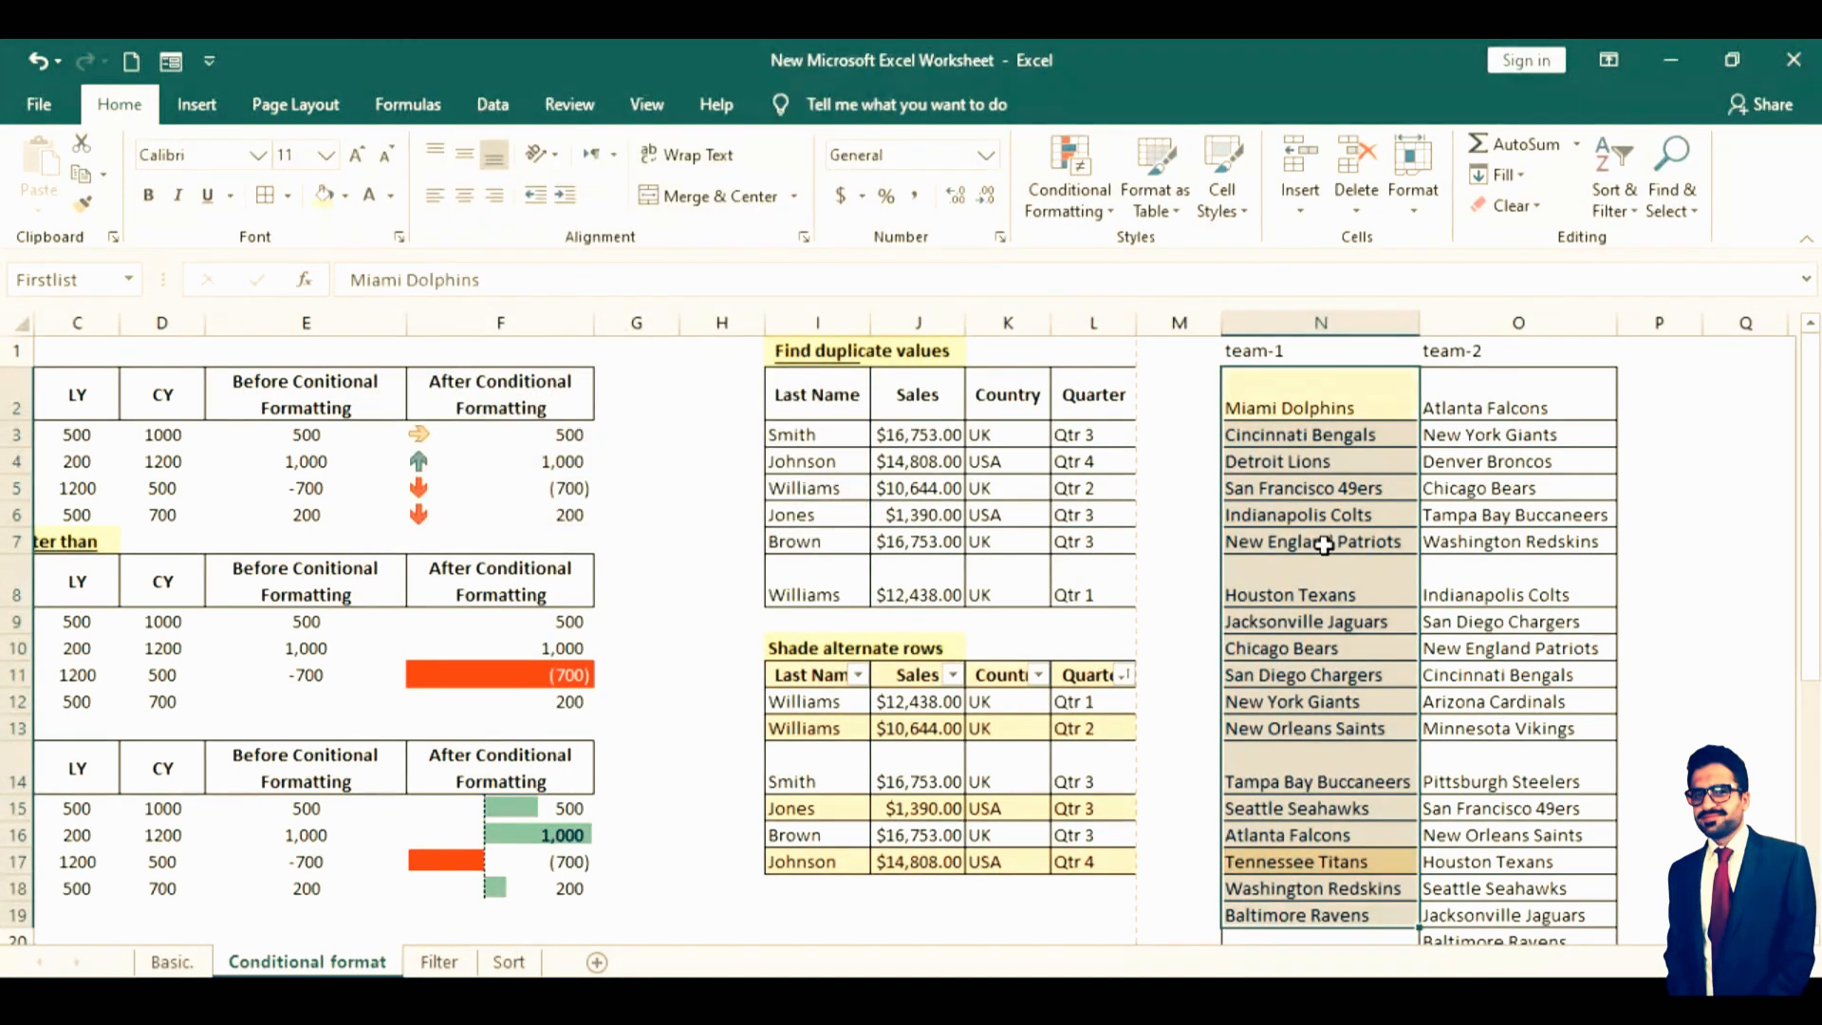
Look down the team-1 list from N2 to examine which entries are highlighted, and compare N17 with O17
left_click(1302, 410)
key("Down")
key("Down")
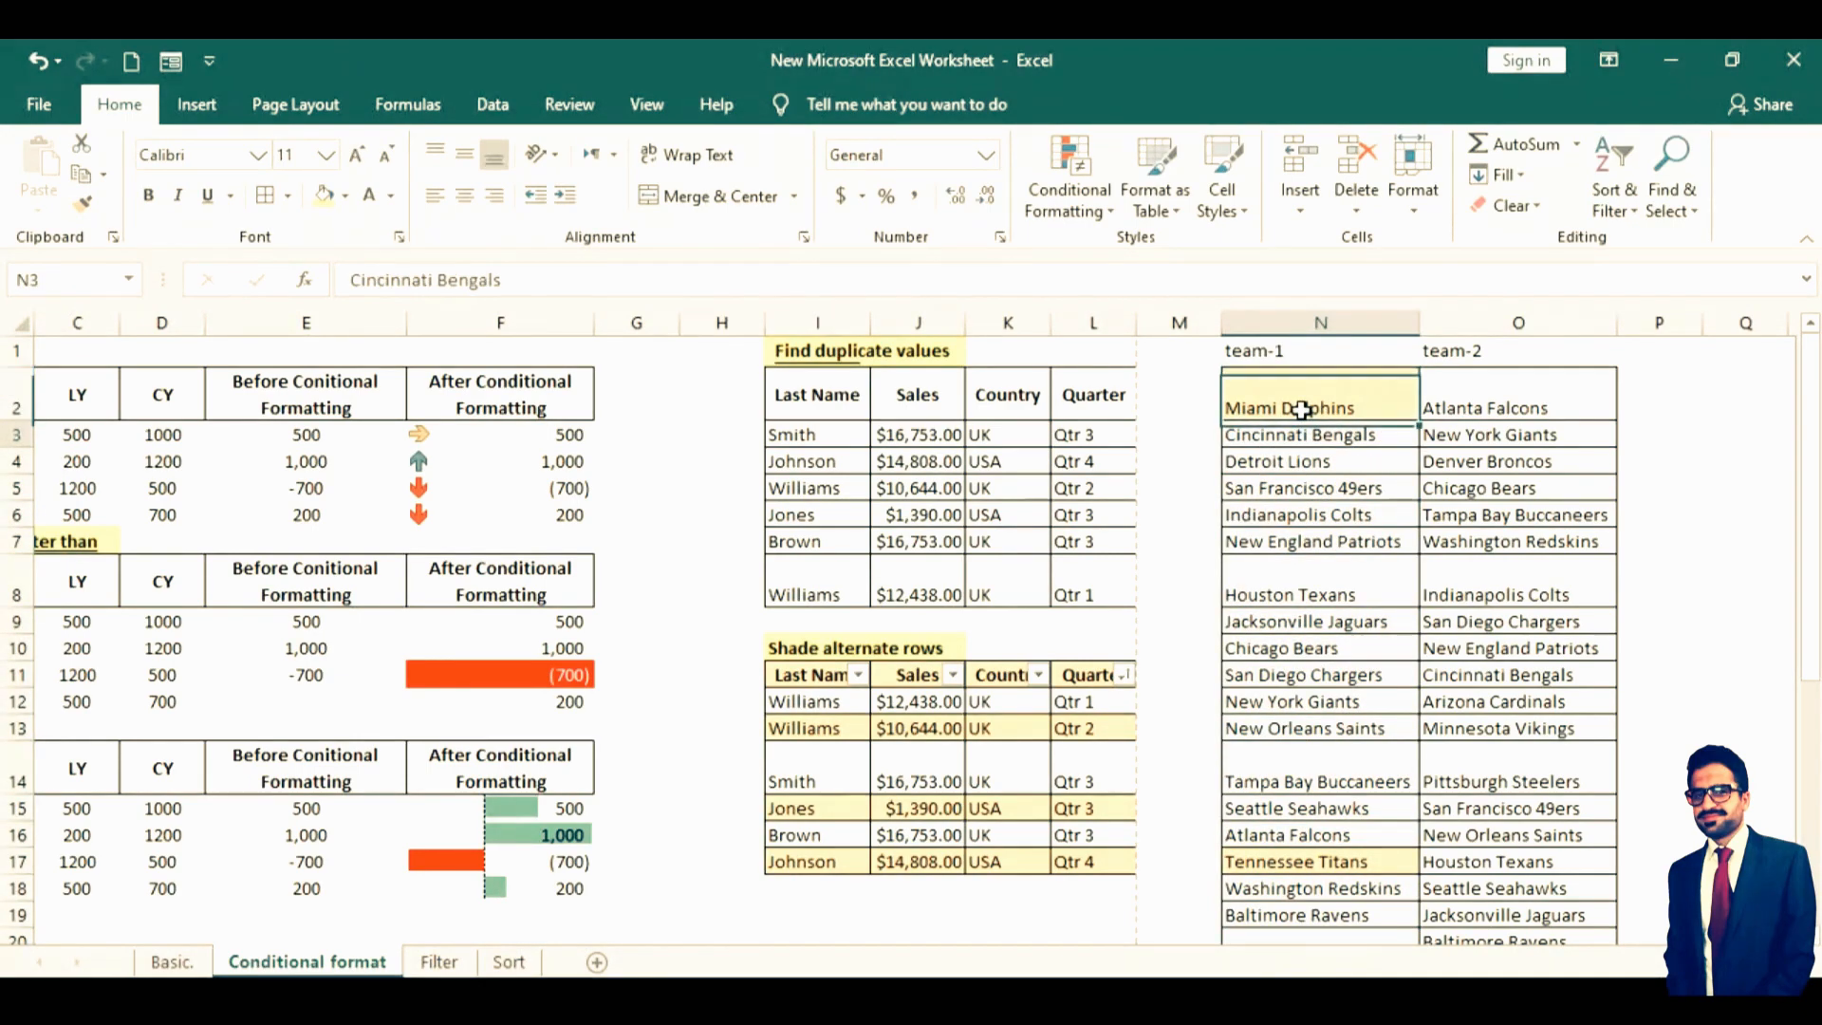
key("Down")
key("Down")
key("Down")
key("Down")
key("Down")
key("Down")
key("Down")
key("Down")
key("Down")
key("Down")
key("Down")
key("Down")
key("Down")
key("Down")
key("Down")
key("Up")
key("Up")
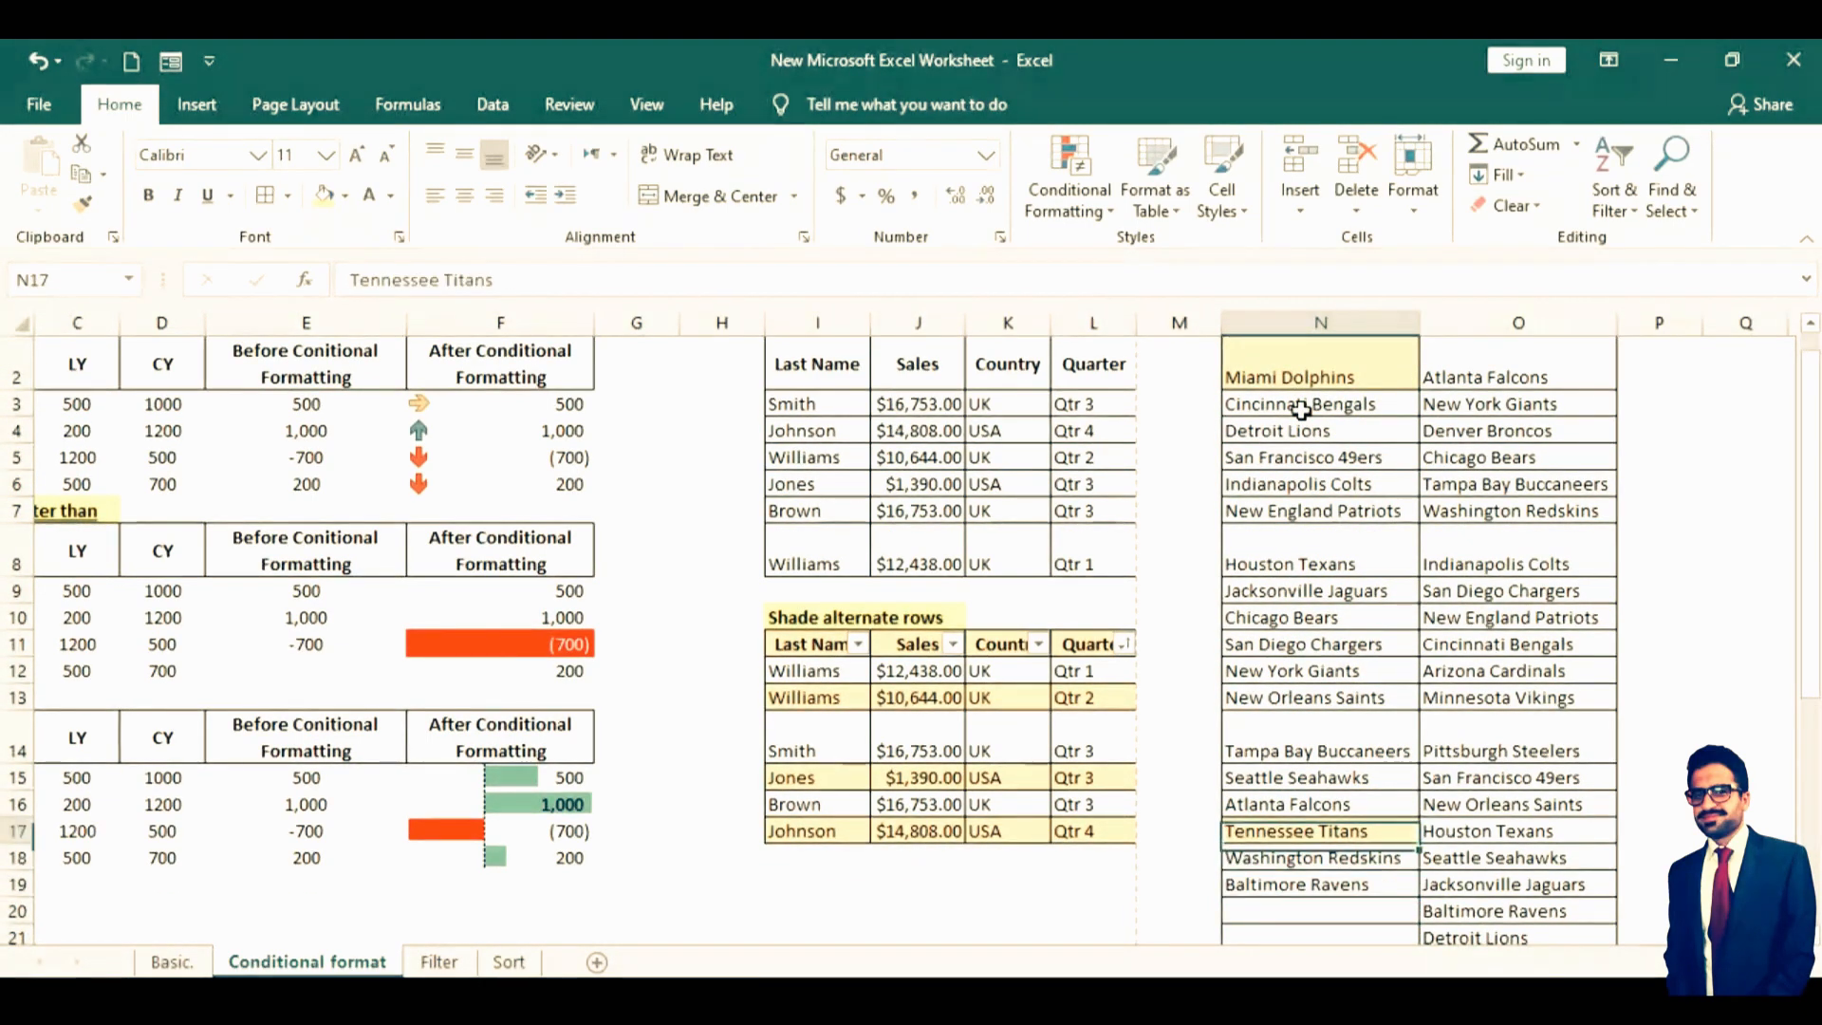
key("Right")
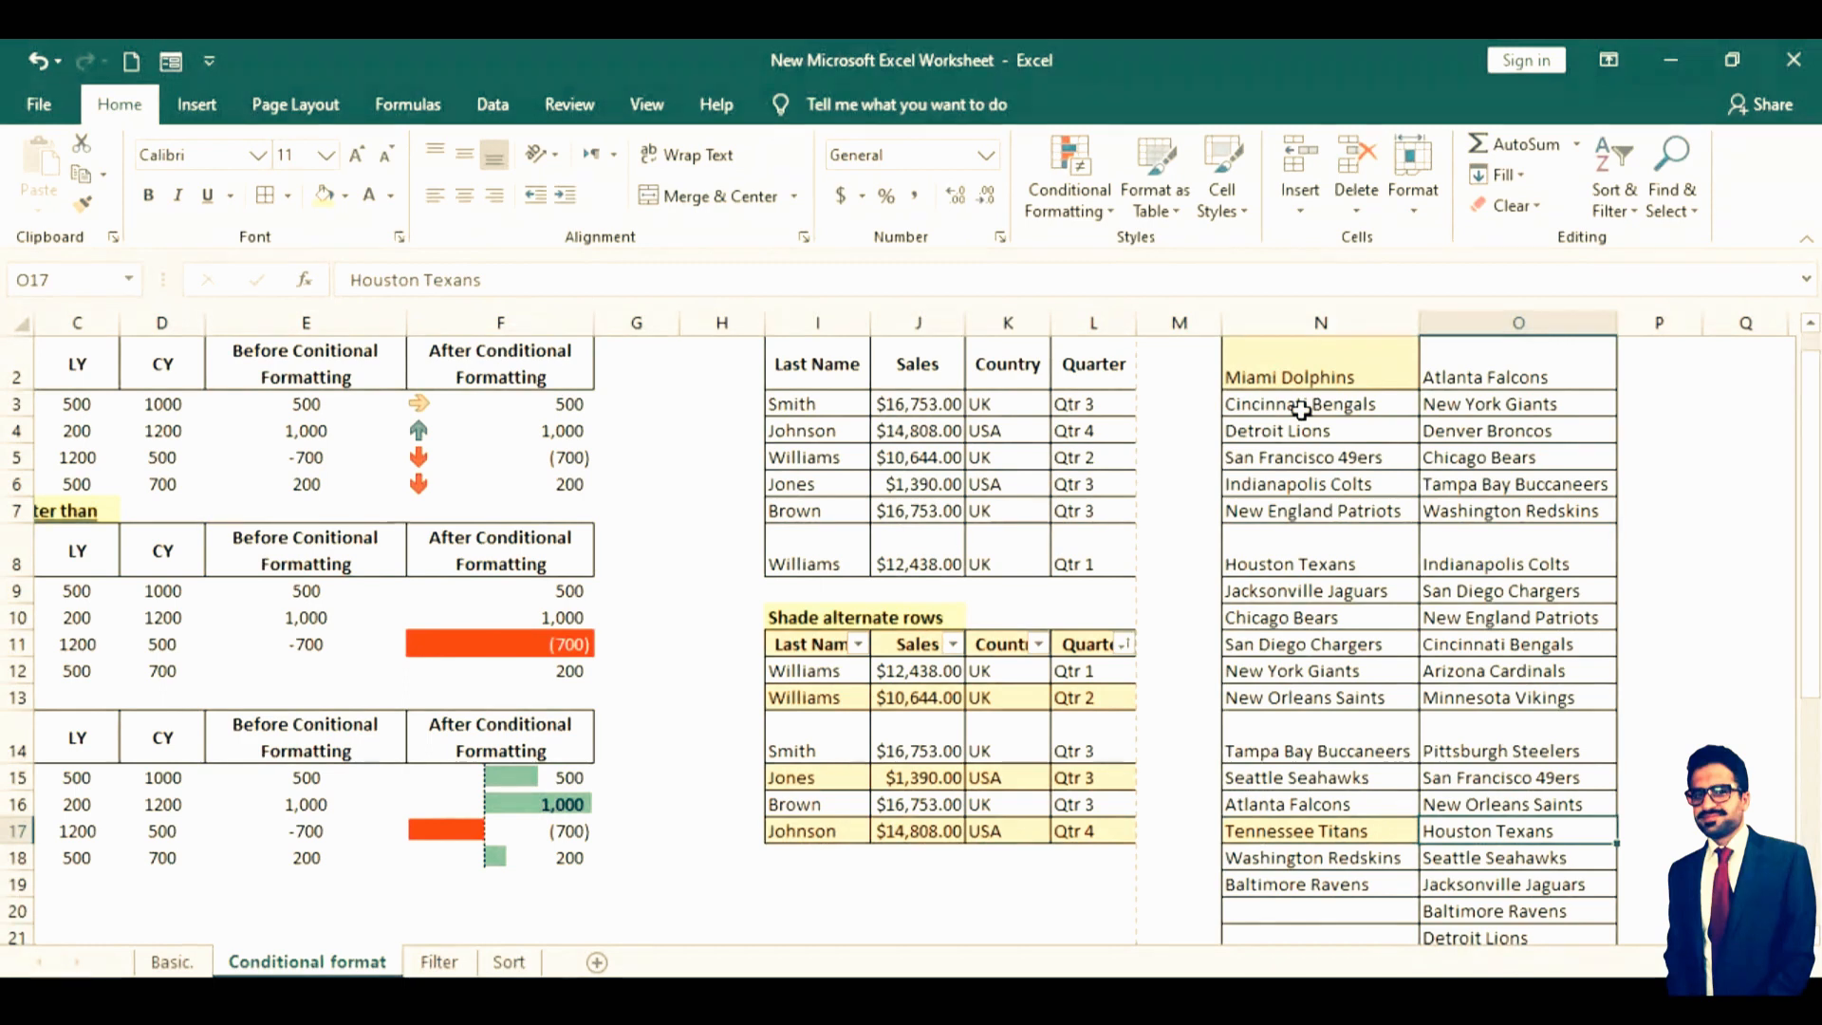
Test the rule by replacing the team-1 entry in N16 with abc
key("Up")
key("Left")
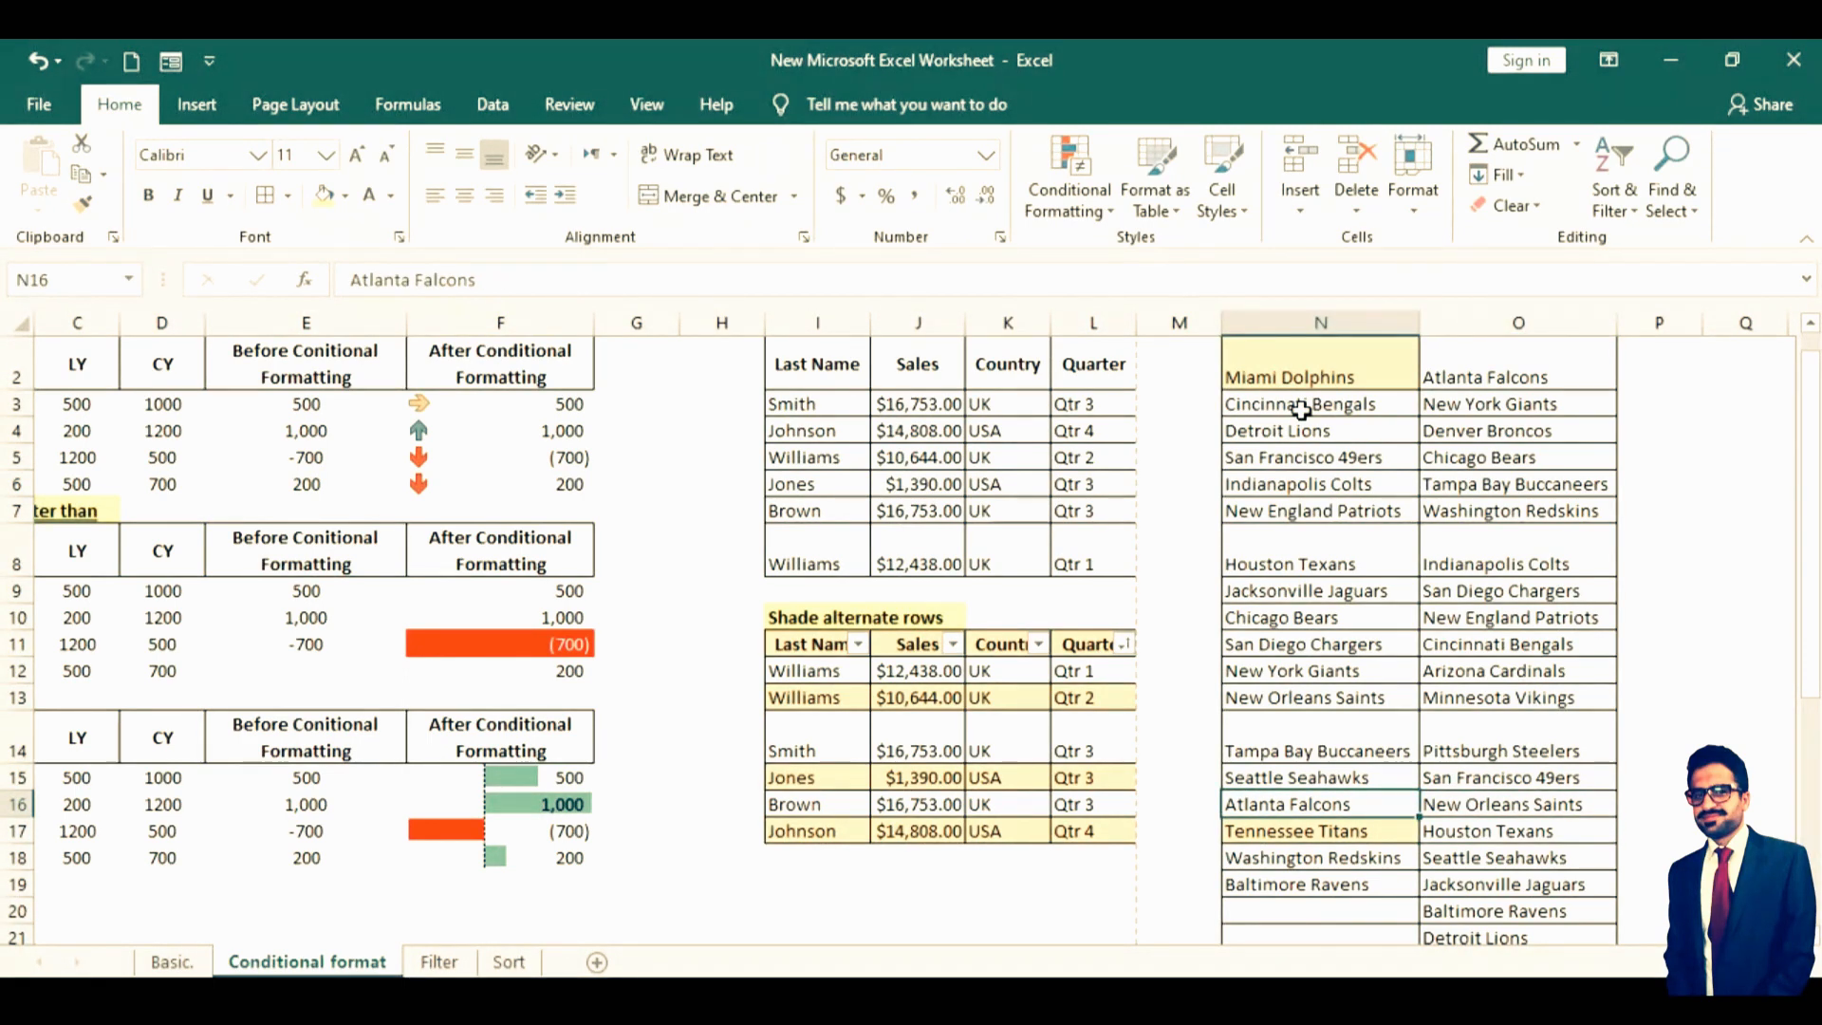
type("abc")
key("Return")
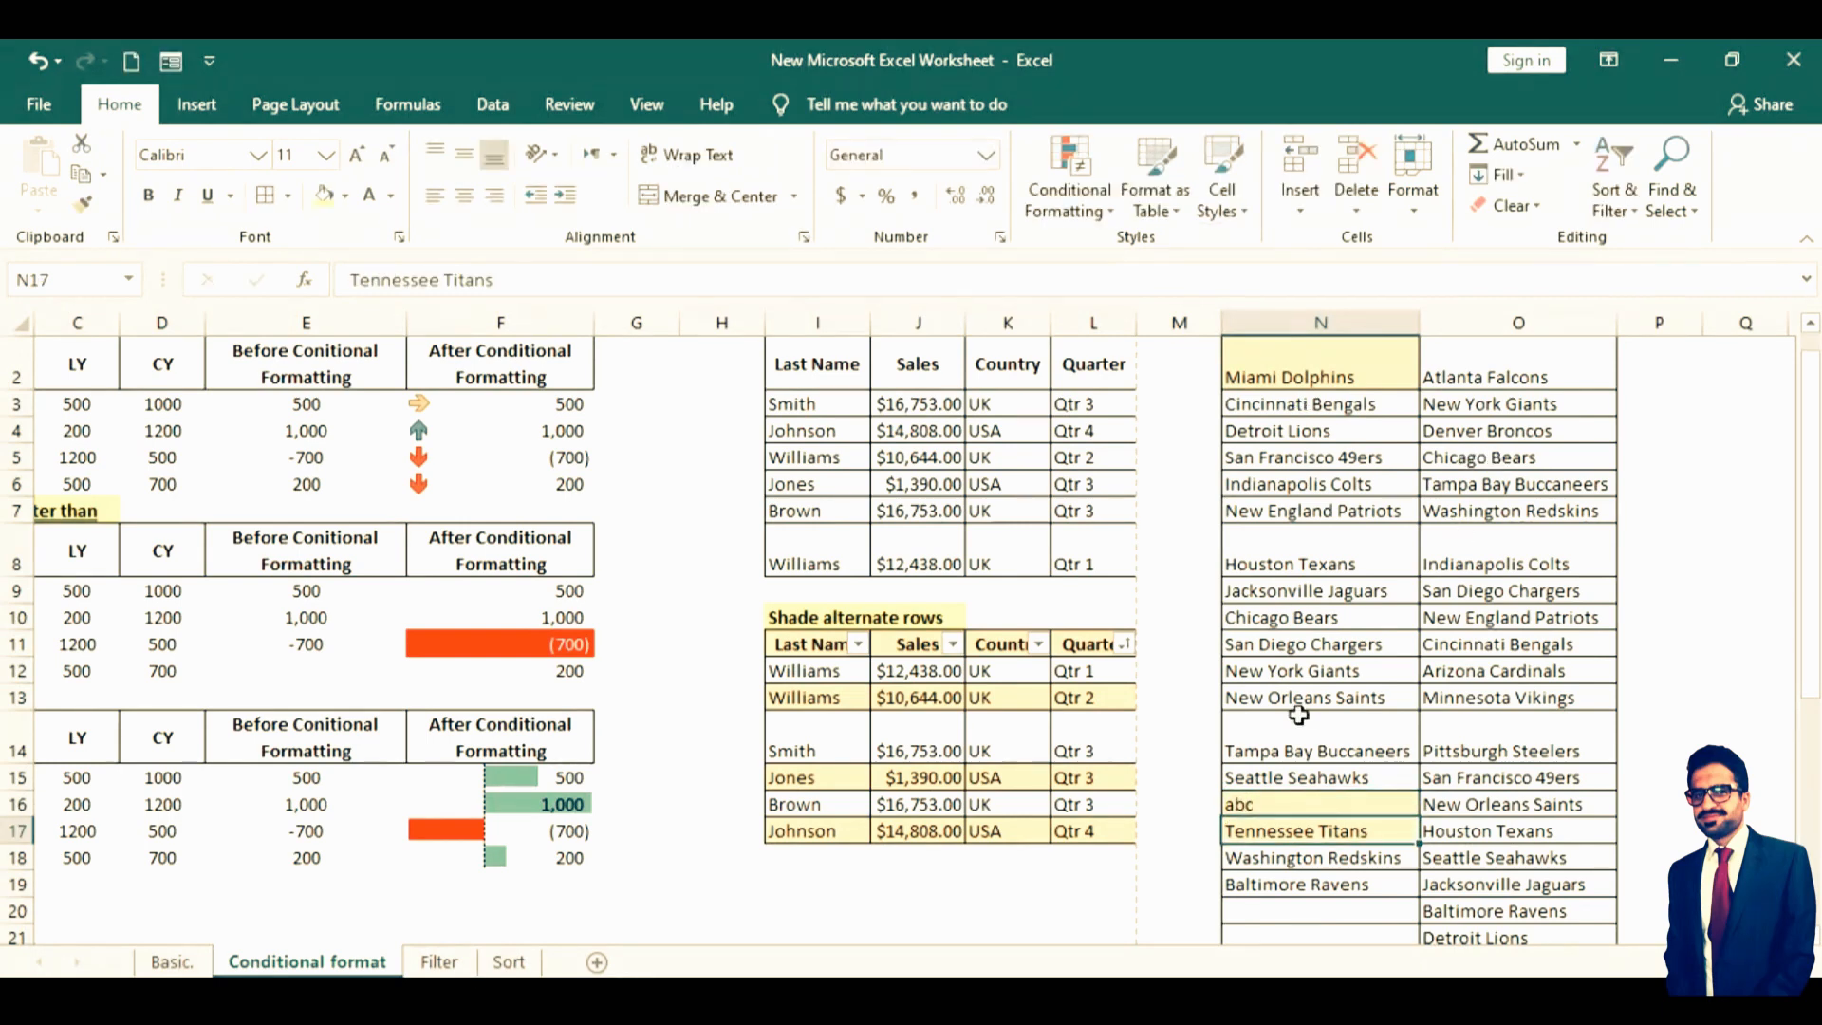
Replace the team-1 entries in N16 and N12 with a person's first name to test the highlighting
left_click(1302, 806)
type("jaff")
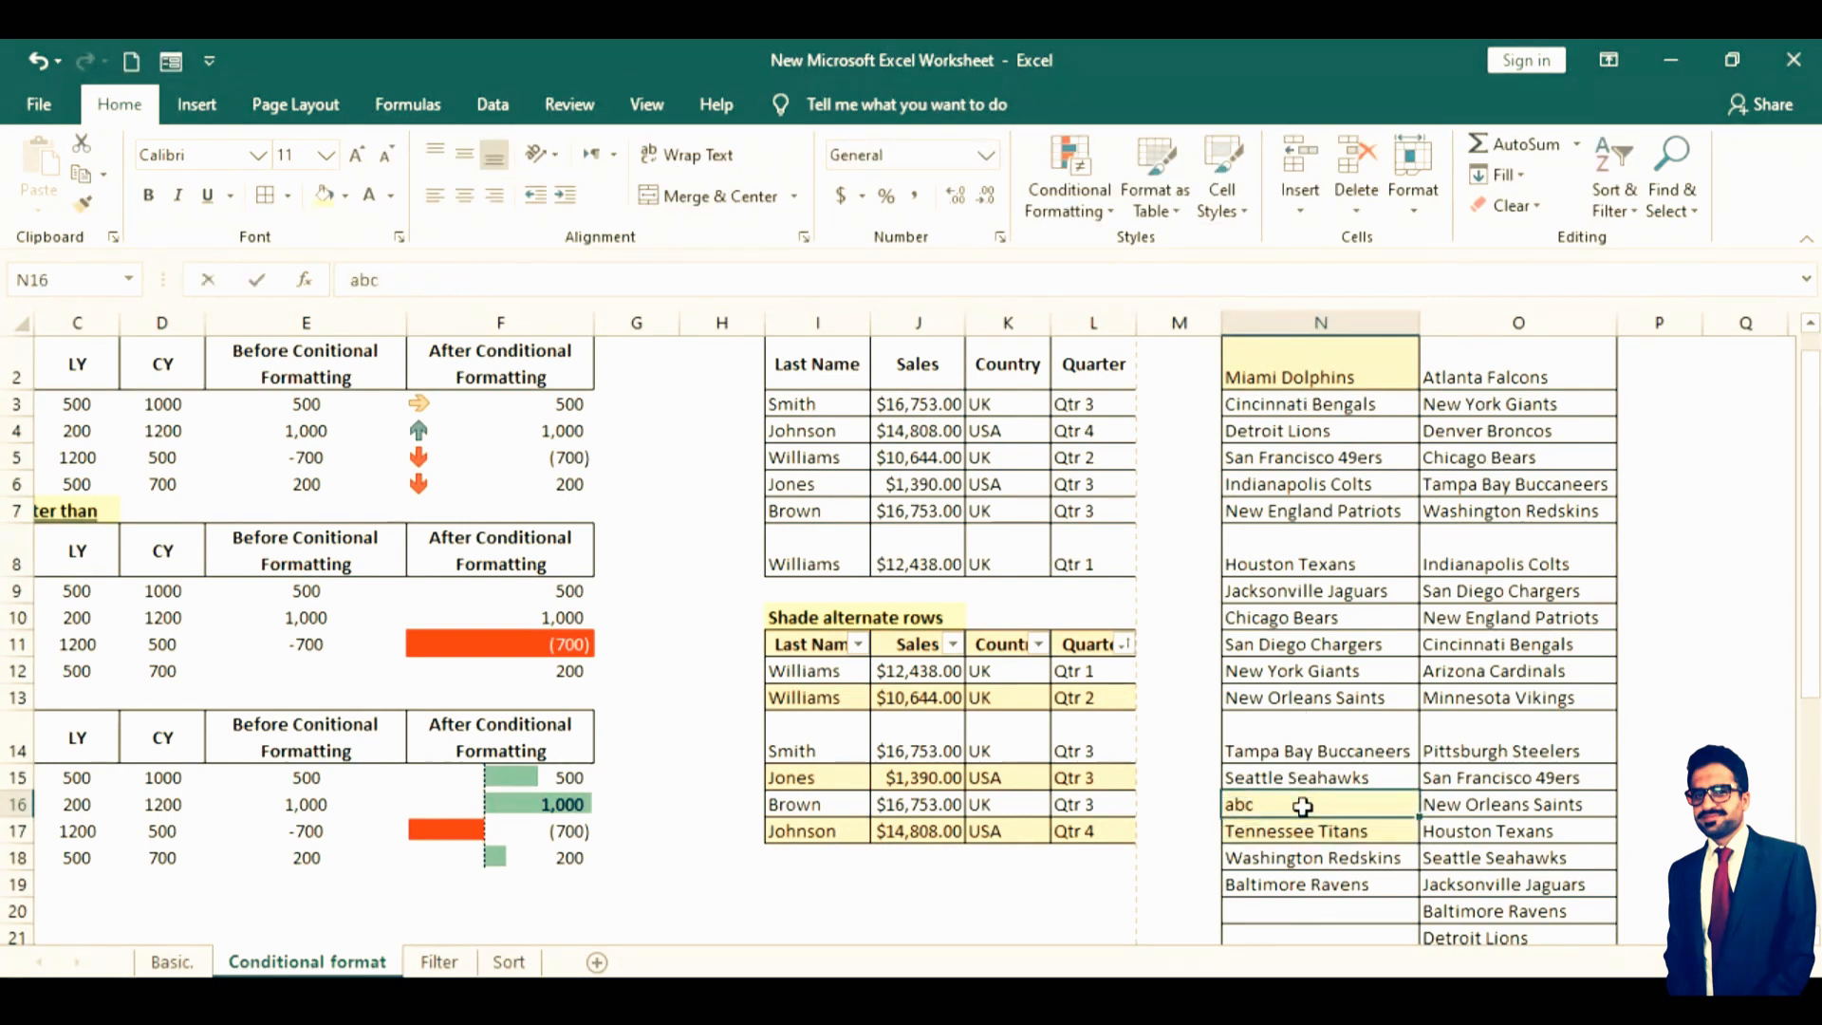
type("ar")
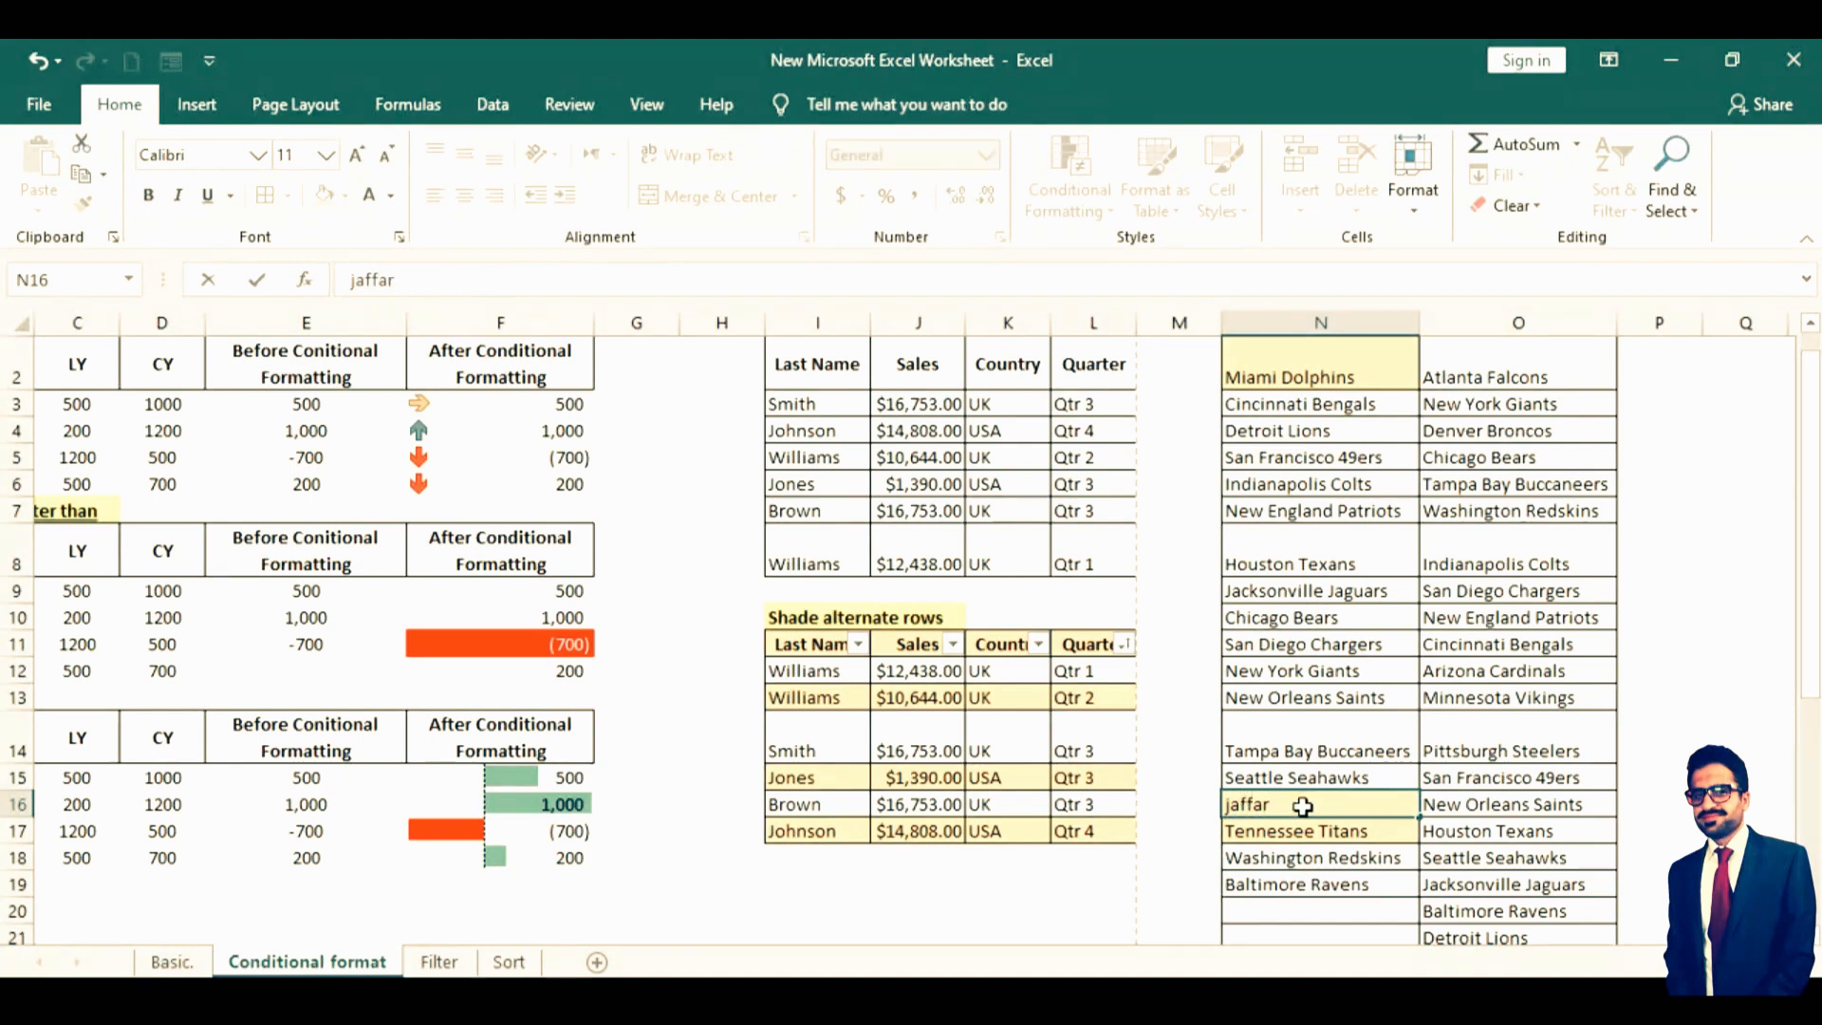
key("Return")
key("Up")
key("Up")
key("Up")
key("Up")
key("Up")
type("jaffar")
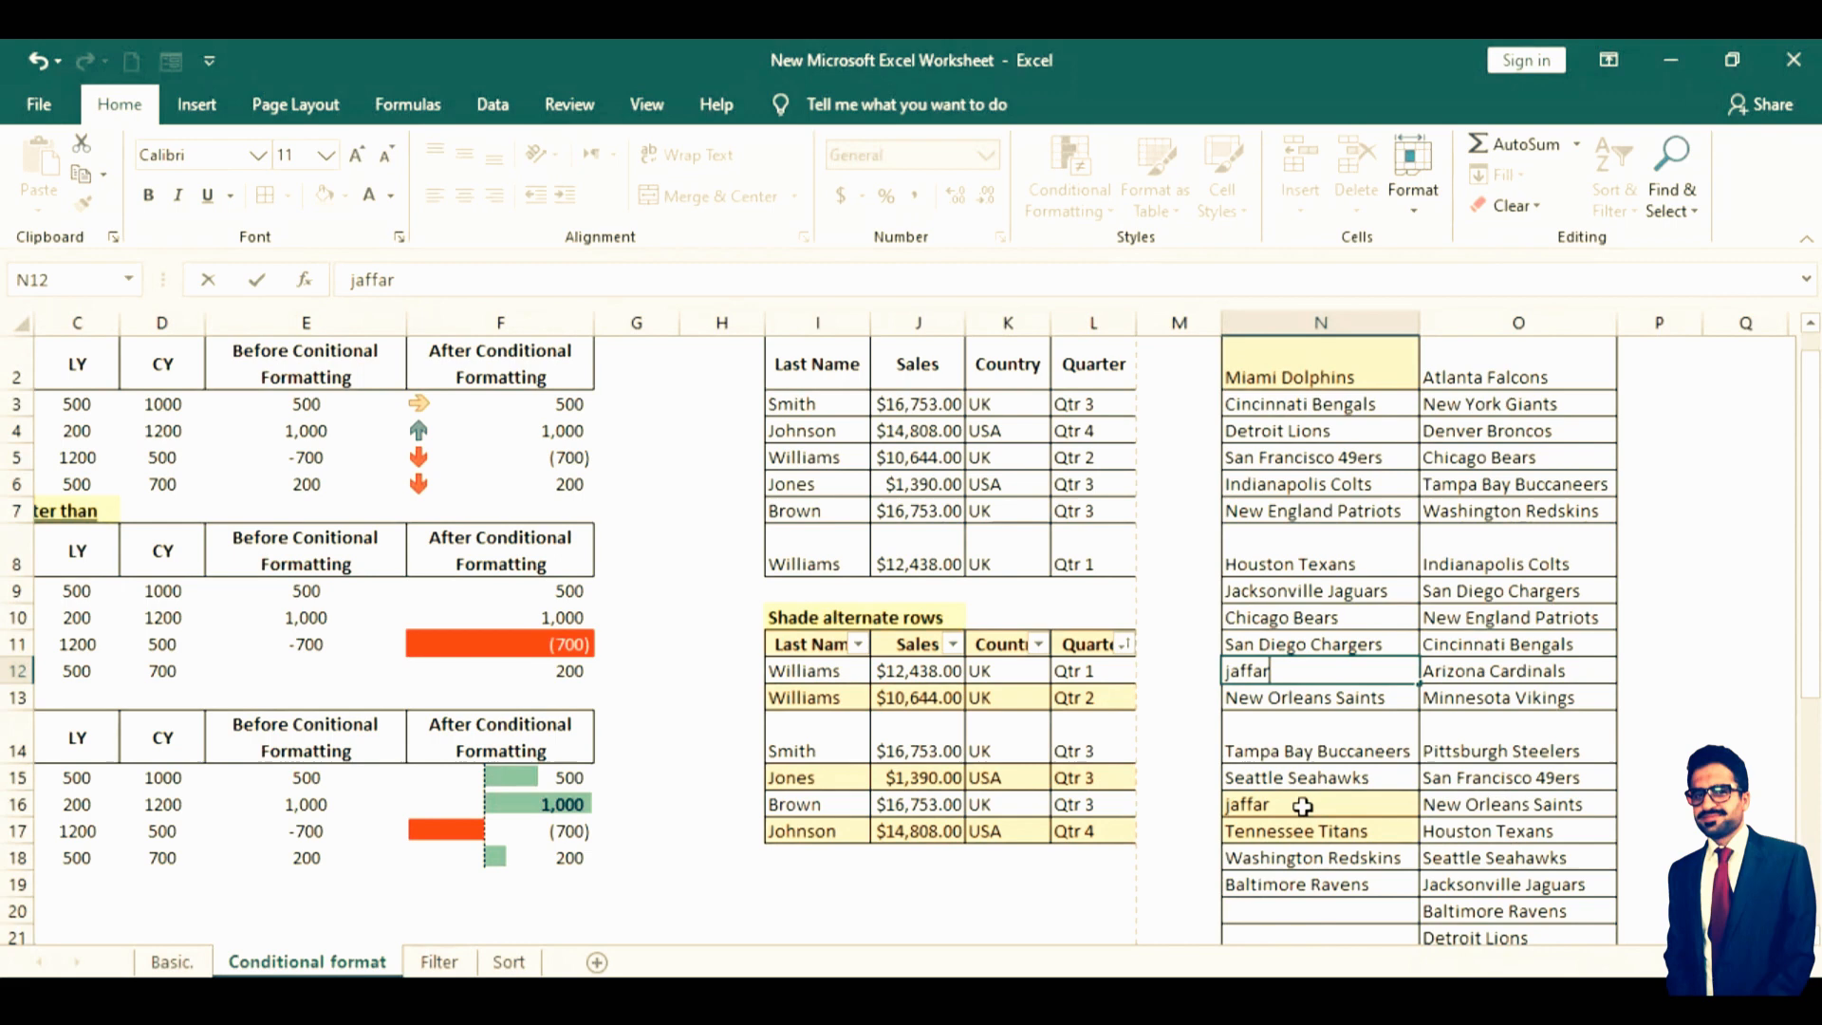
key("Return")
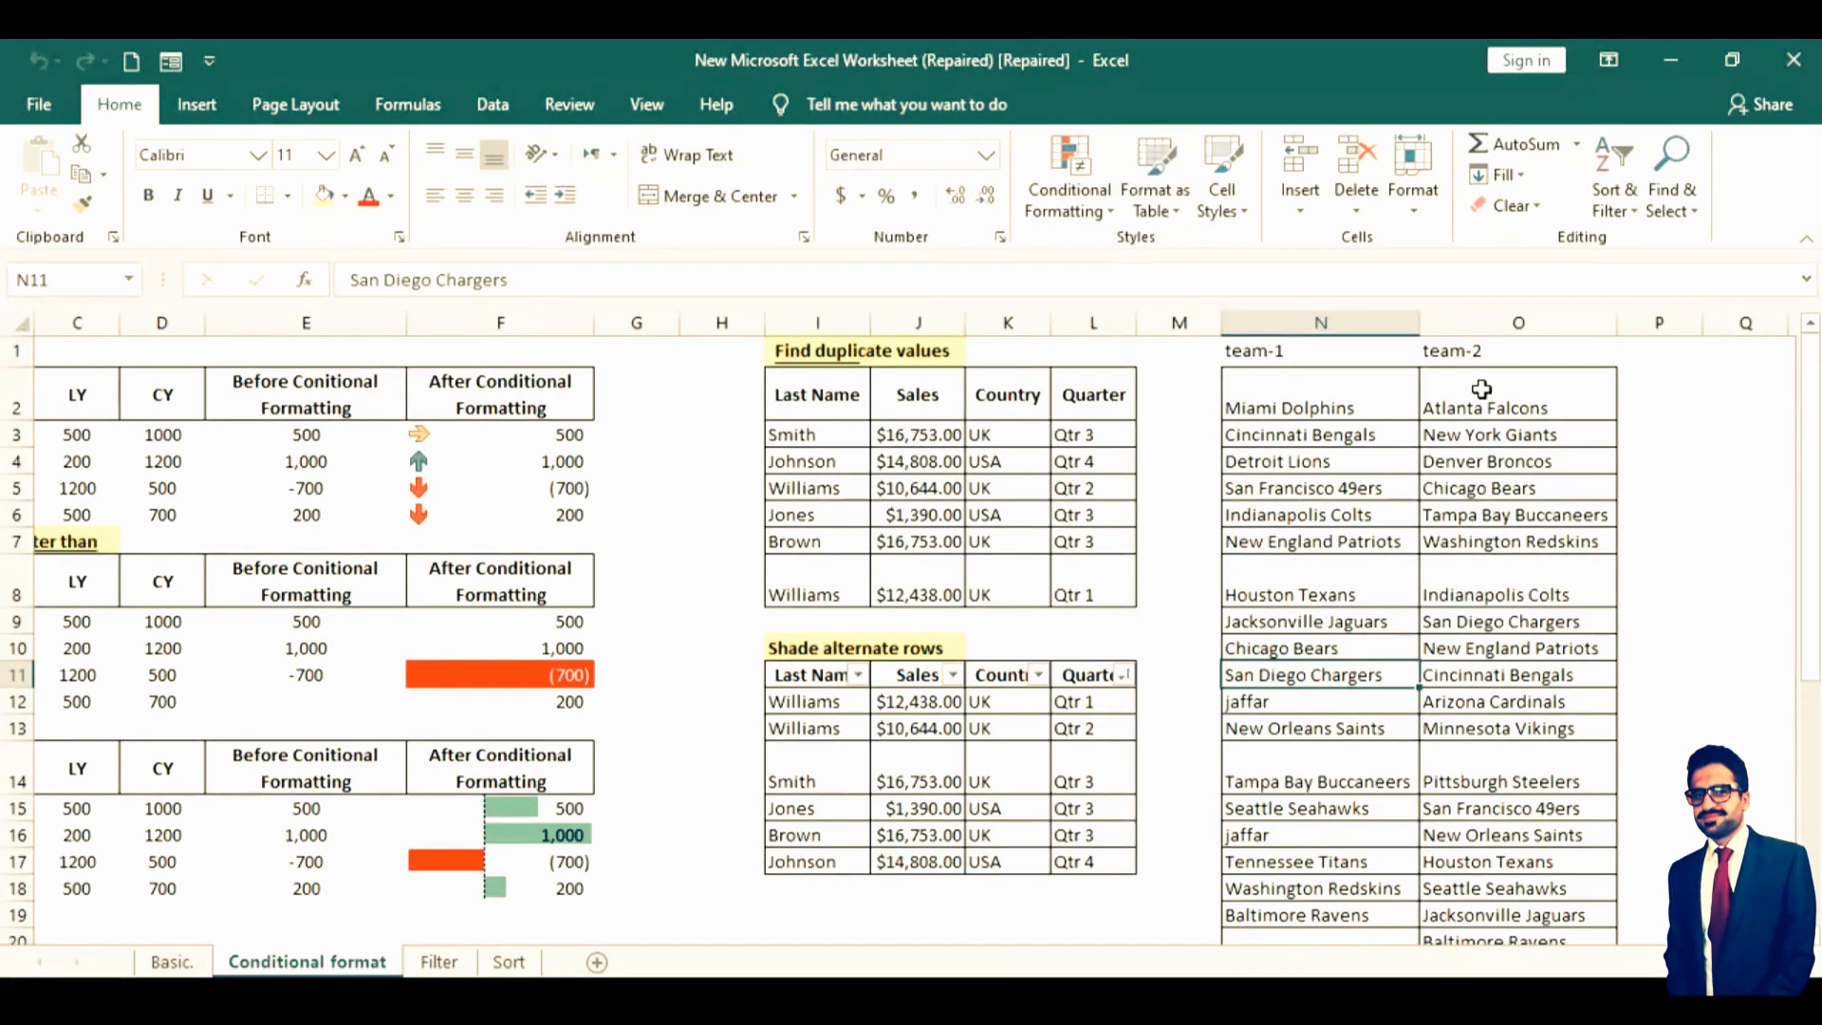
Create a formula-based conditional formatting rule for the team-2 list from O2 down, using =countif(firstlist,o2)=0
left_click(1482, 389)
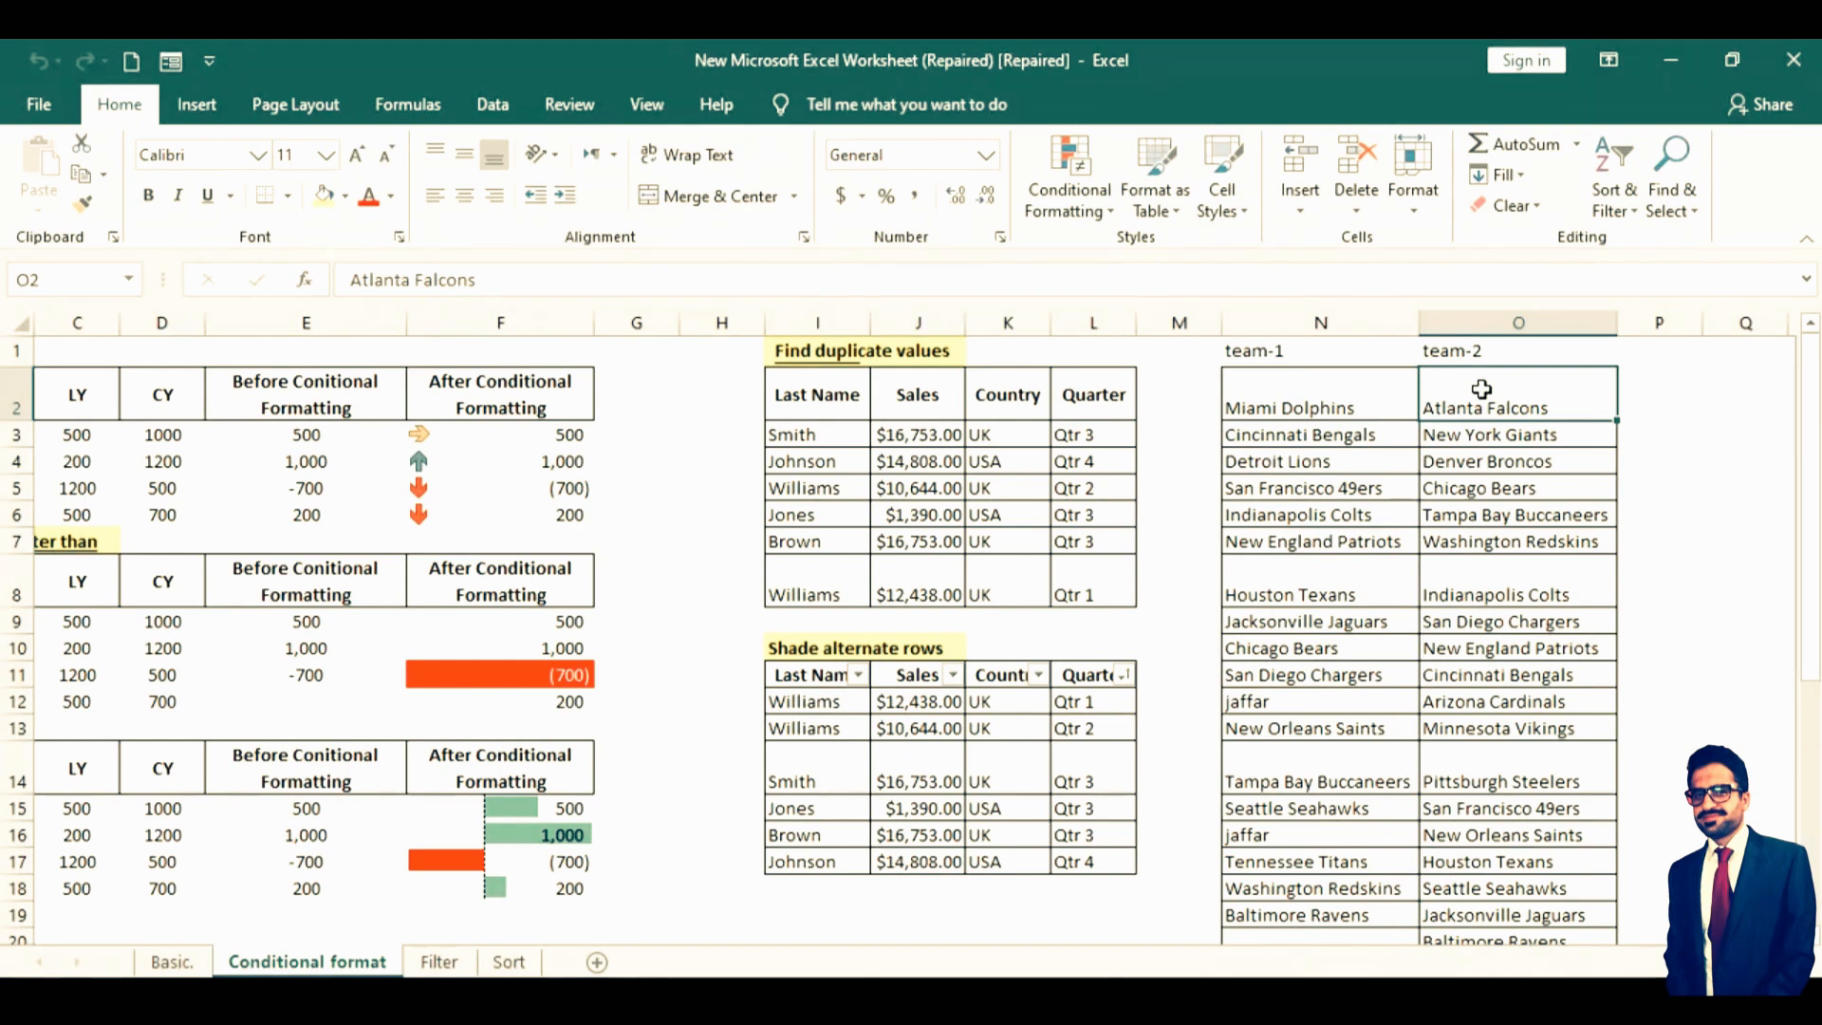
key("ctrl+shift+Down")
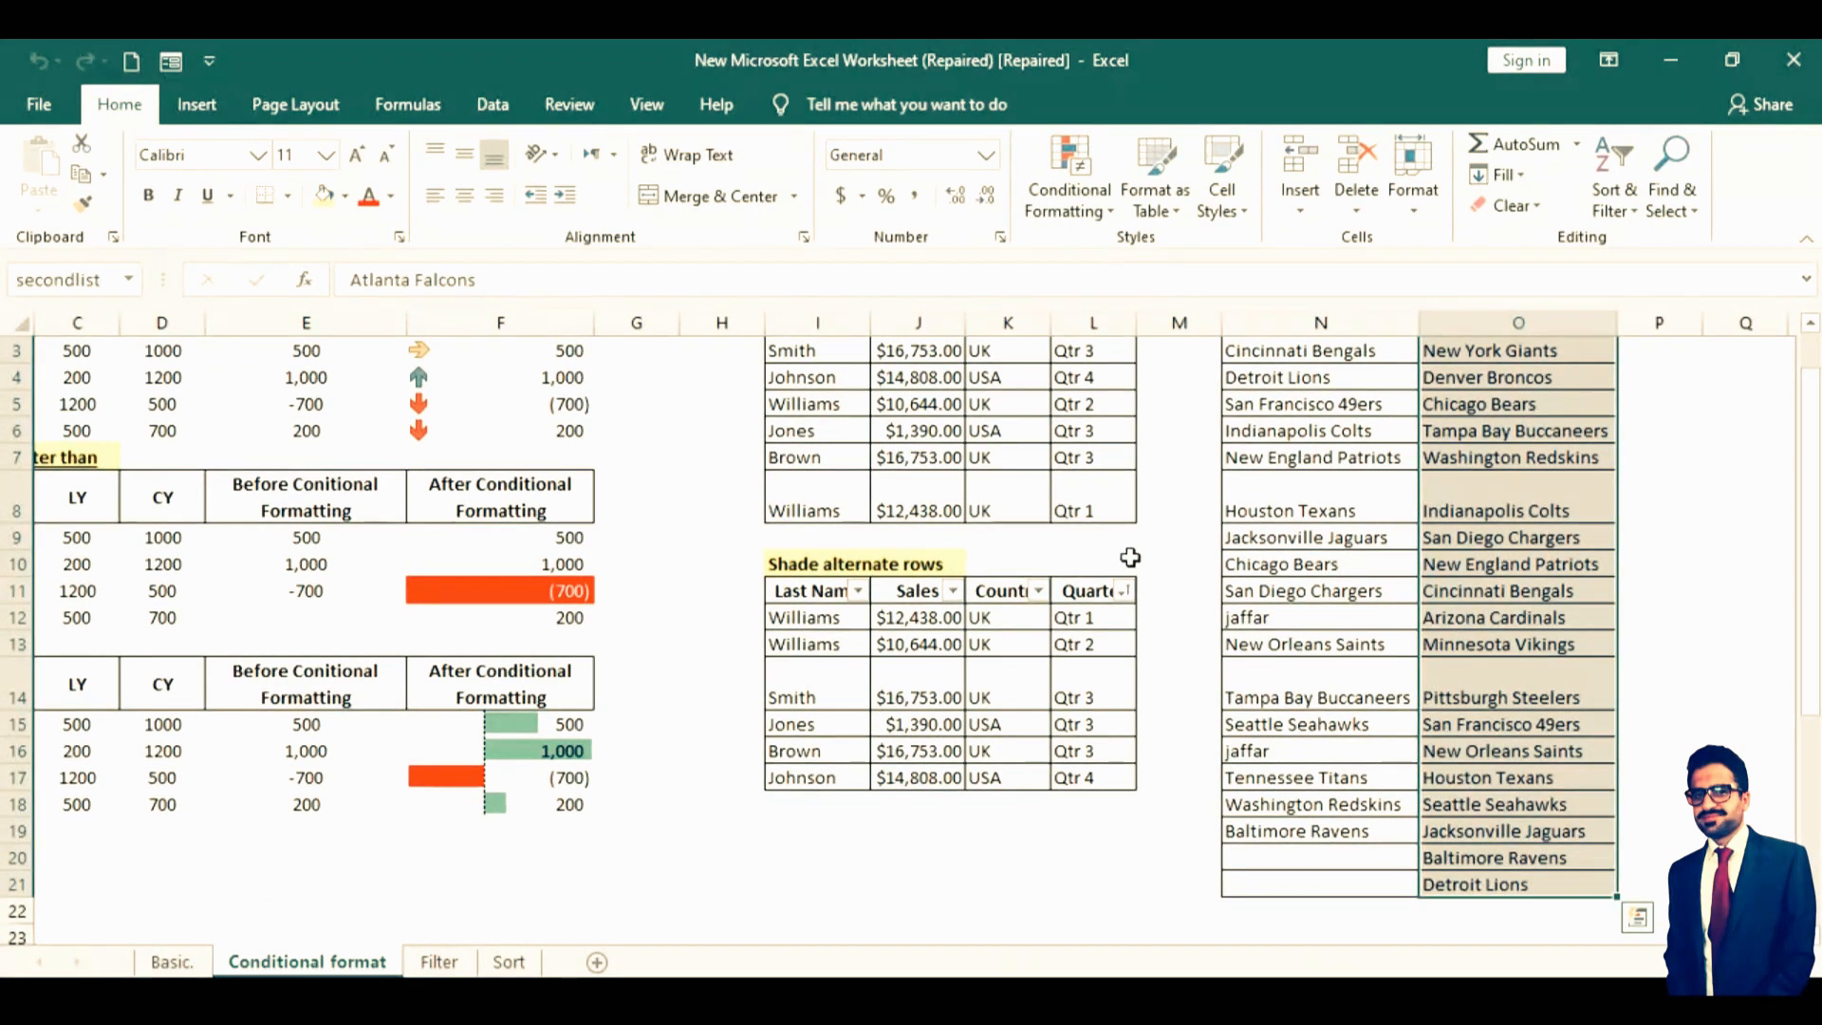
left_click(1064, 190)
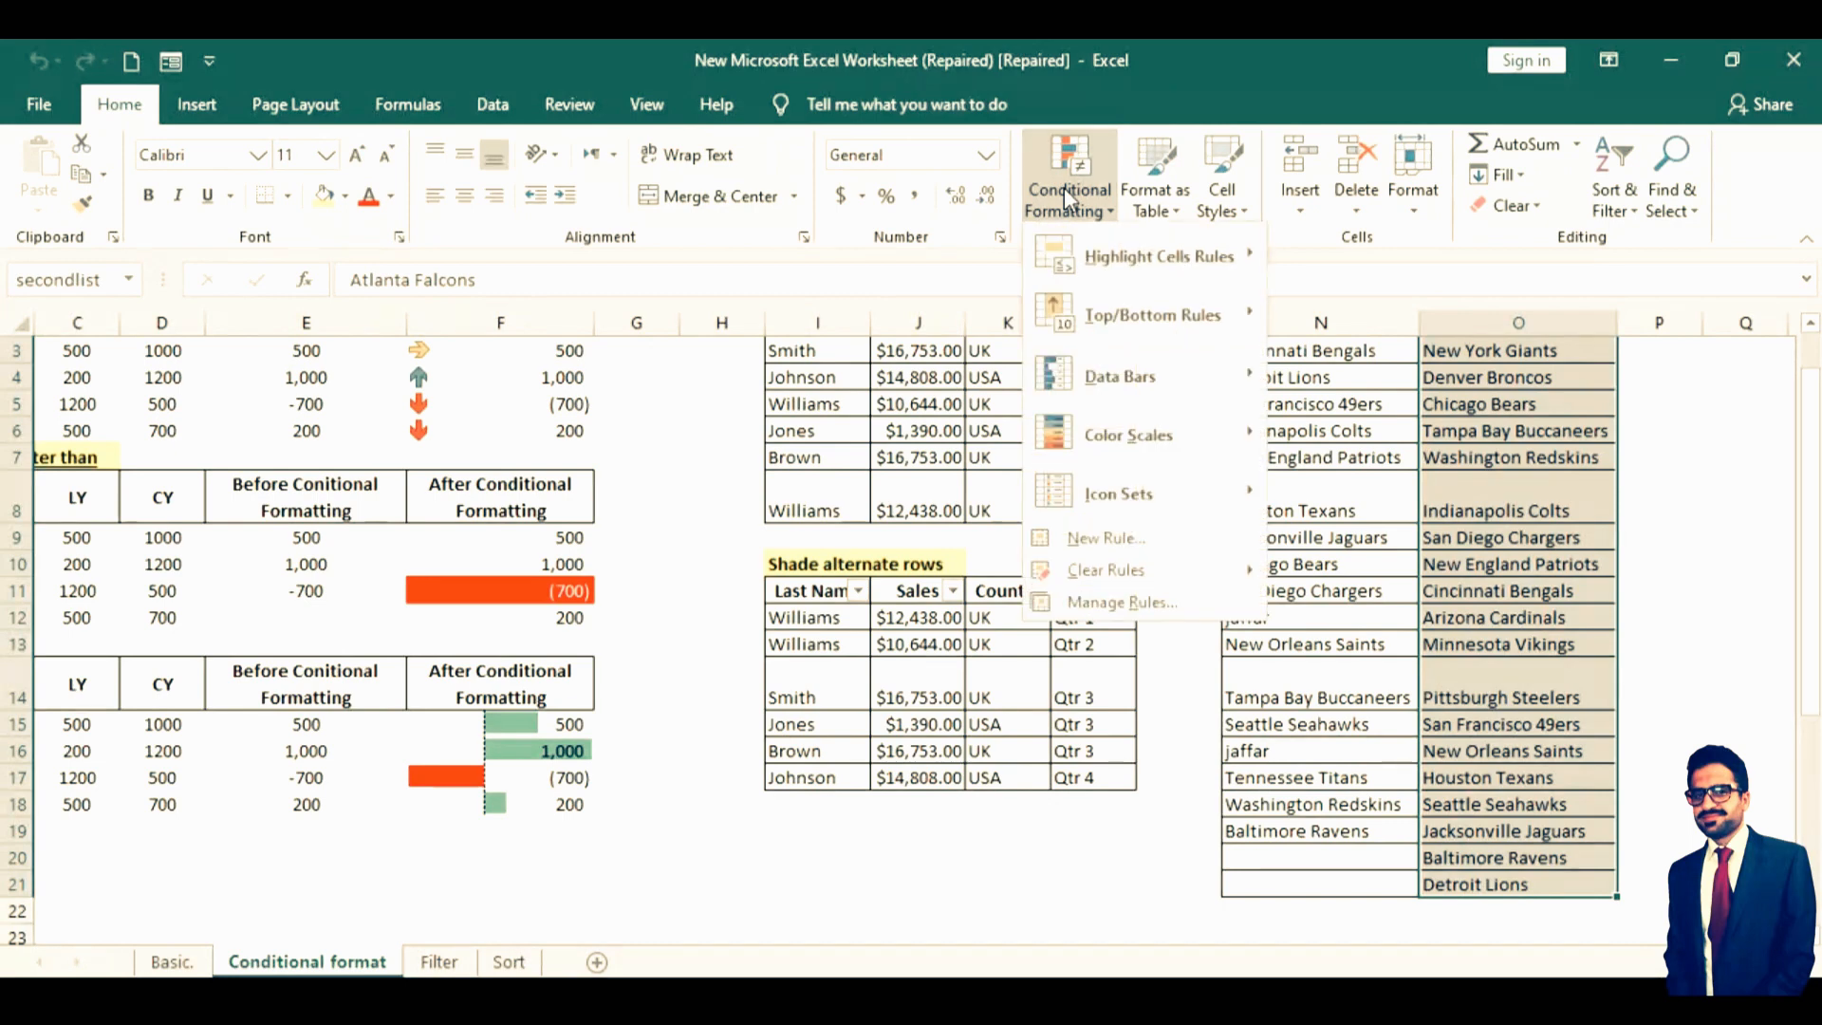
left_click(1144, 547)
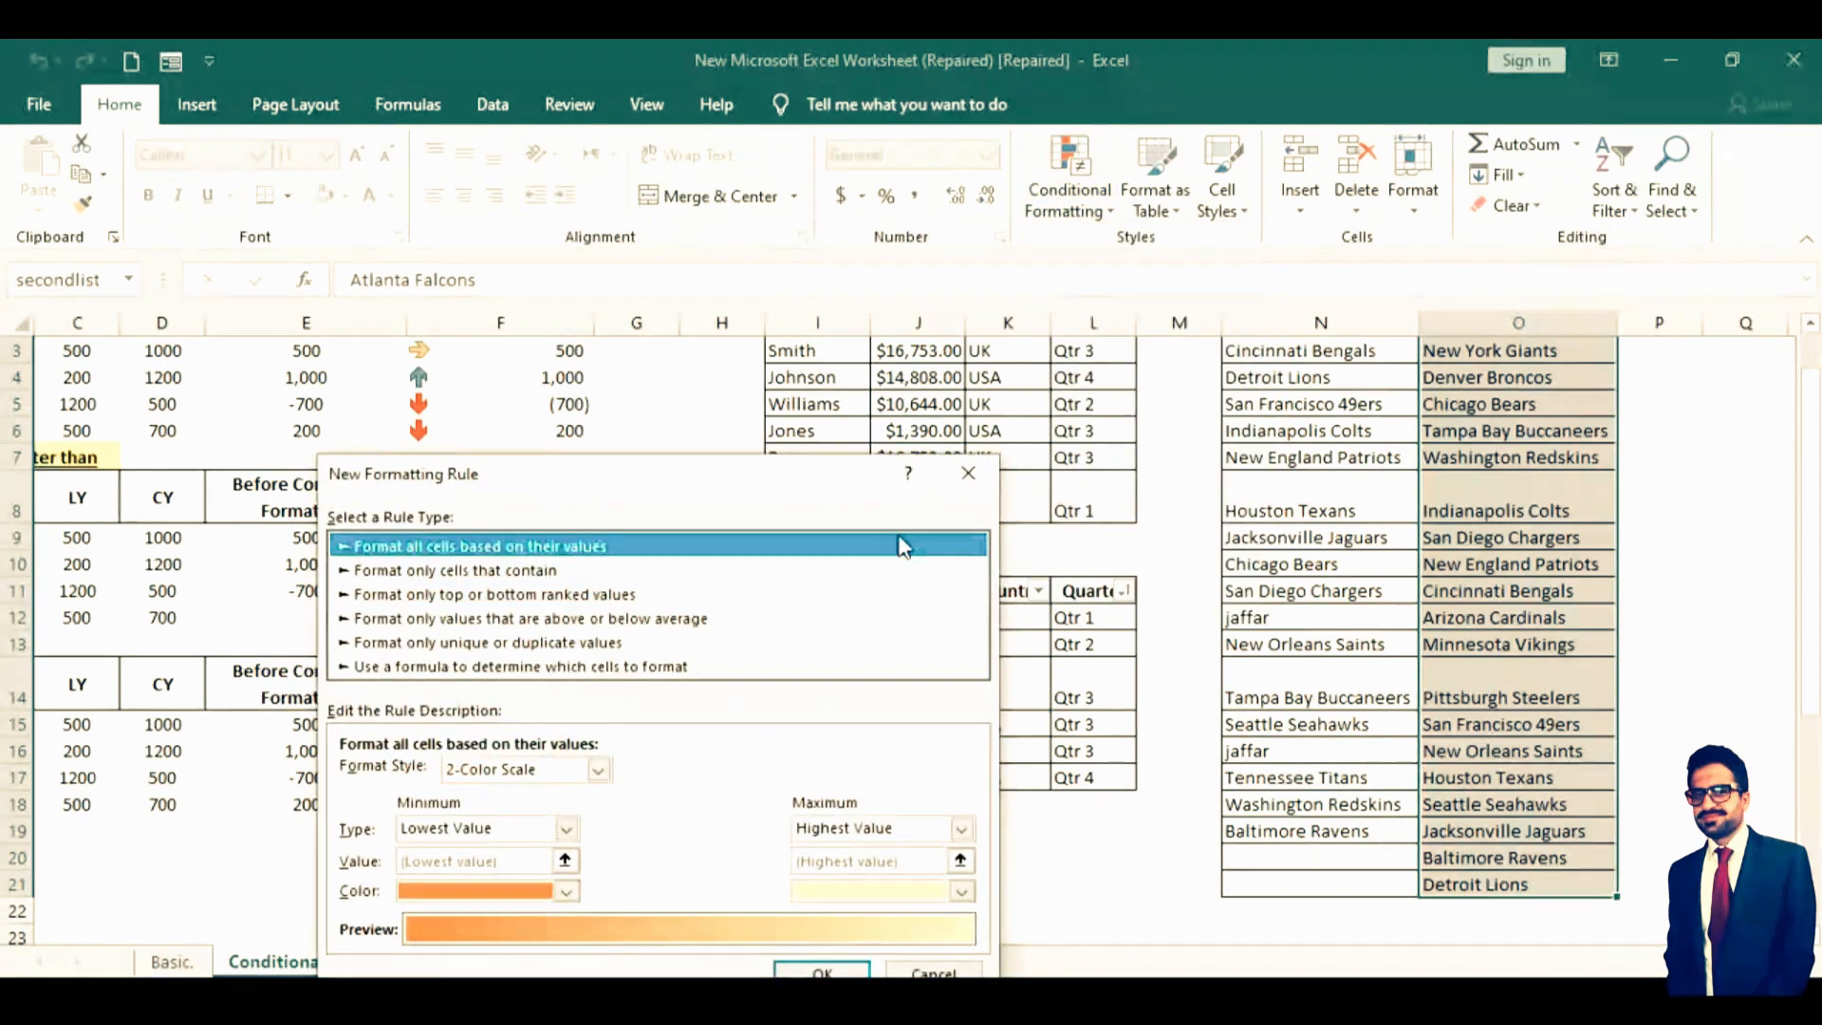
left_click(645, 666)
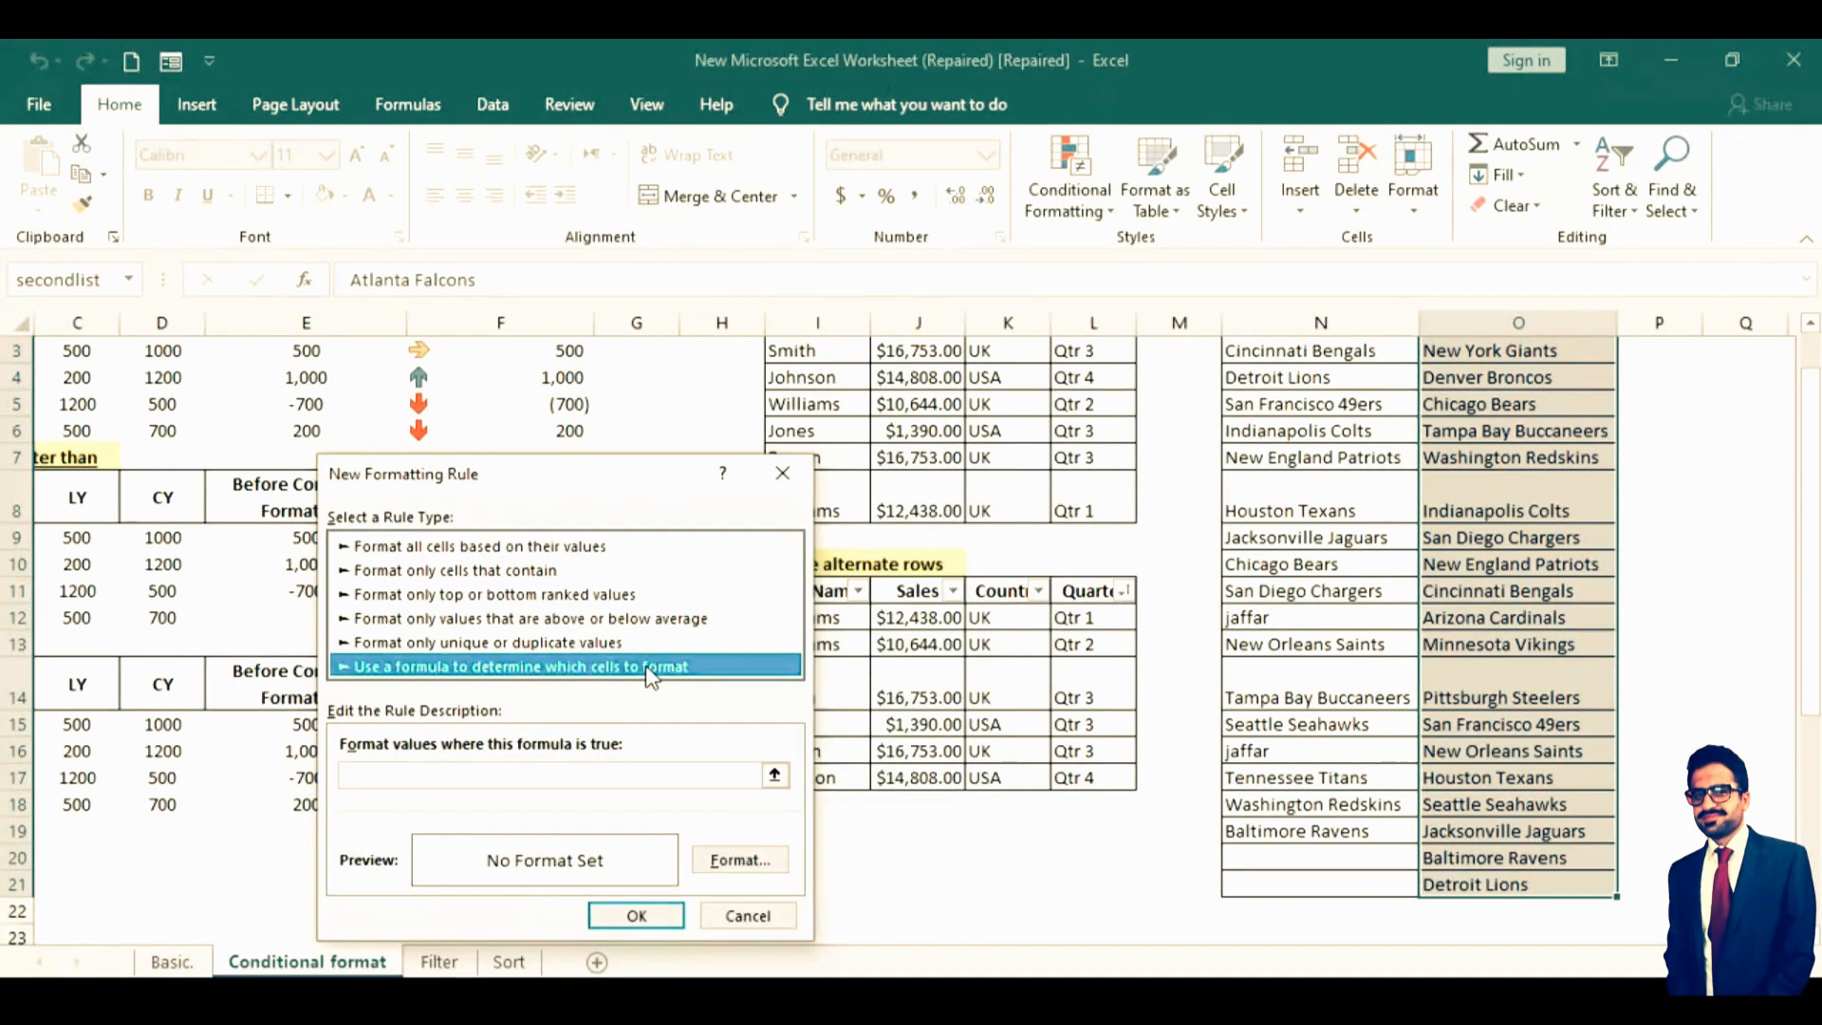
left_click(601, 776)
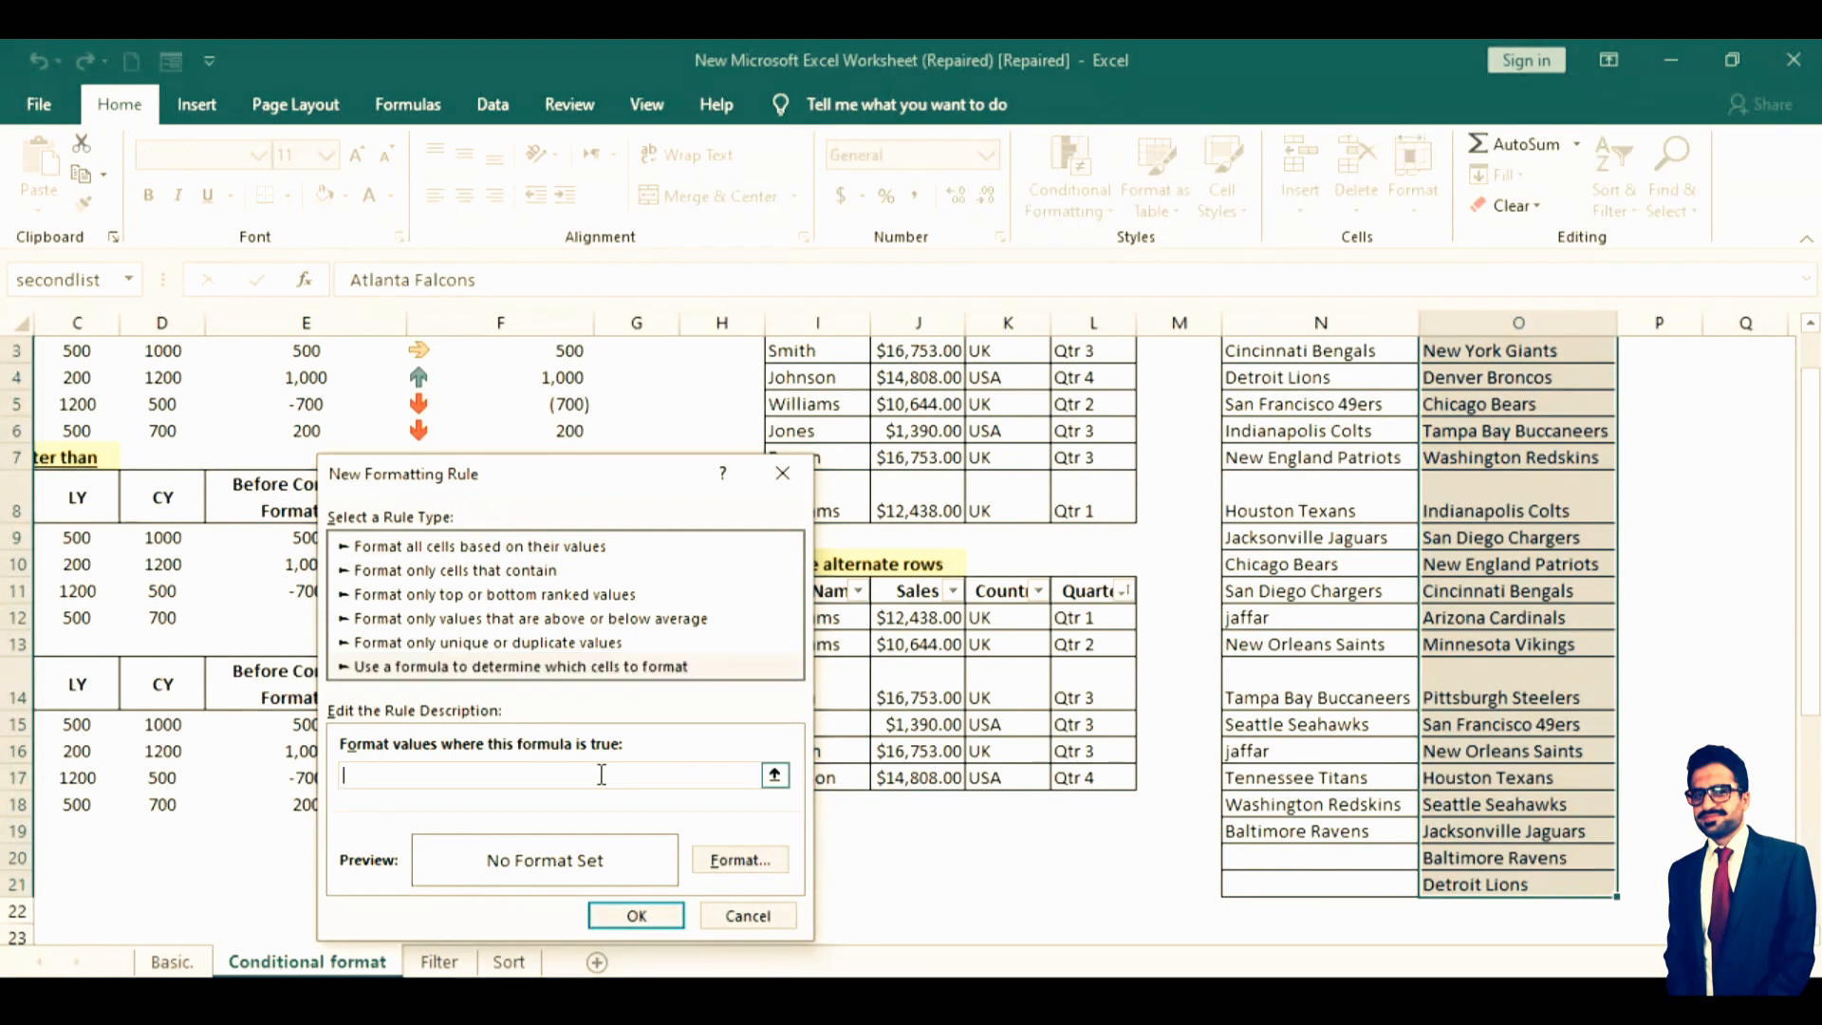
type("=countif")
type("(firstlist,o2")
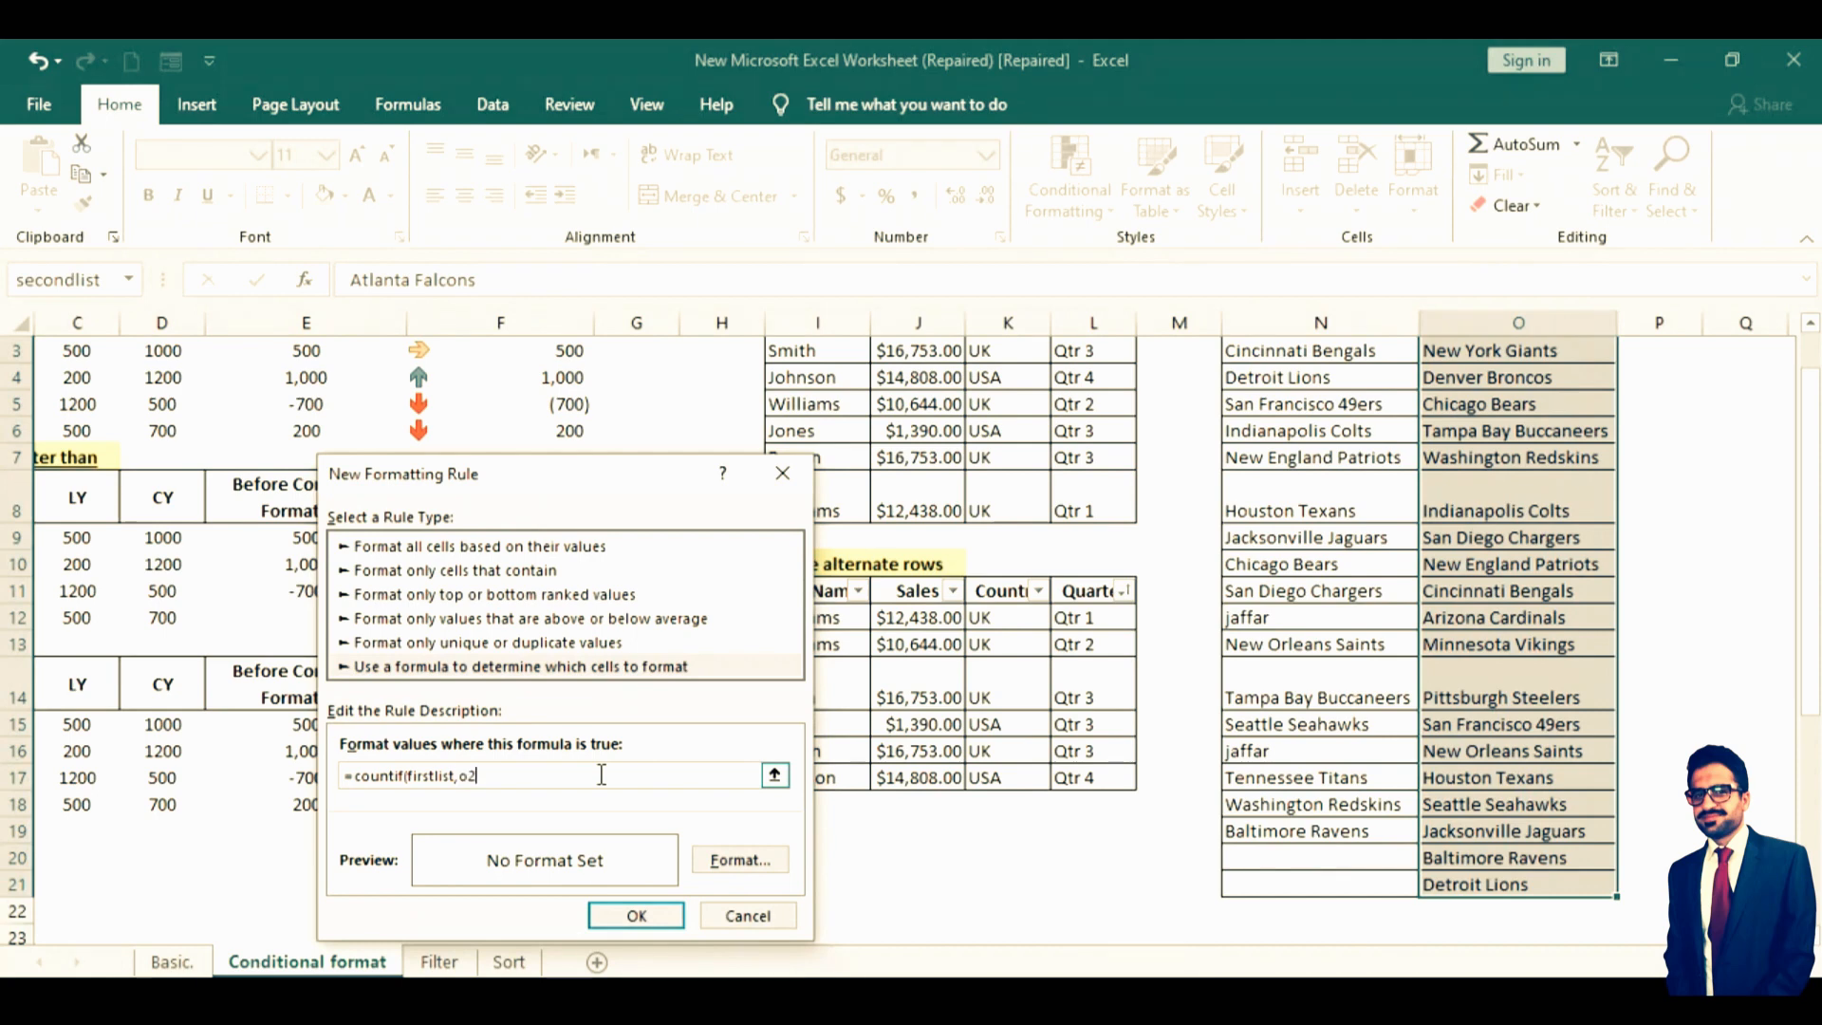
type(")=0")
Give the rule a light blue-grey fill and apply it to the team-2 list
left_click(764, 862)
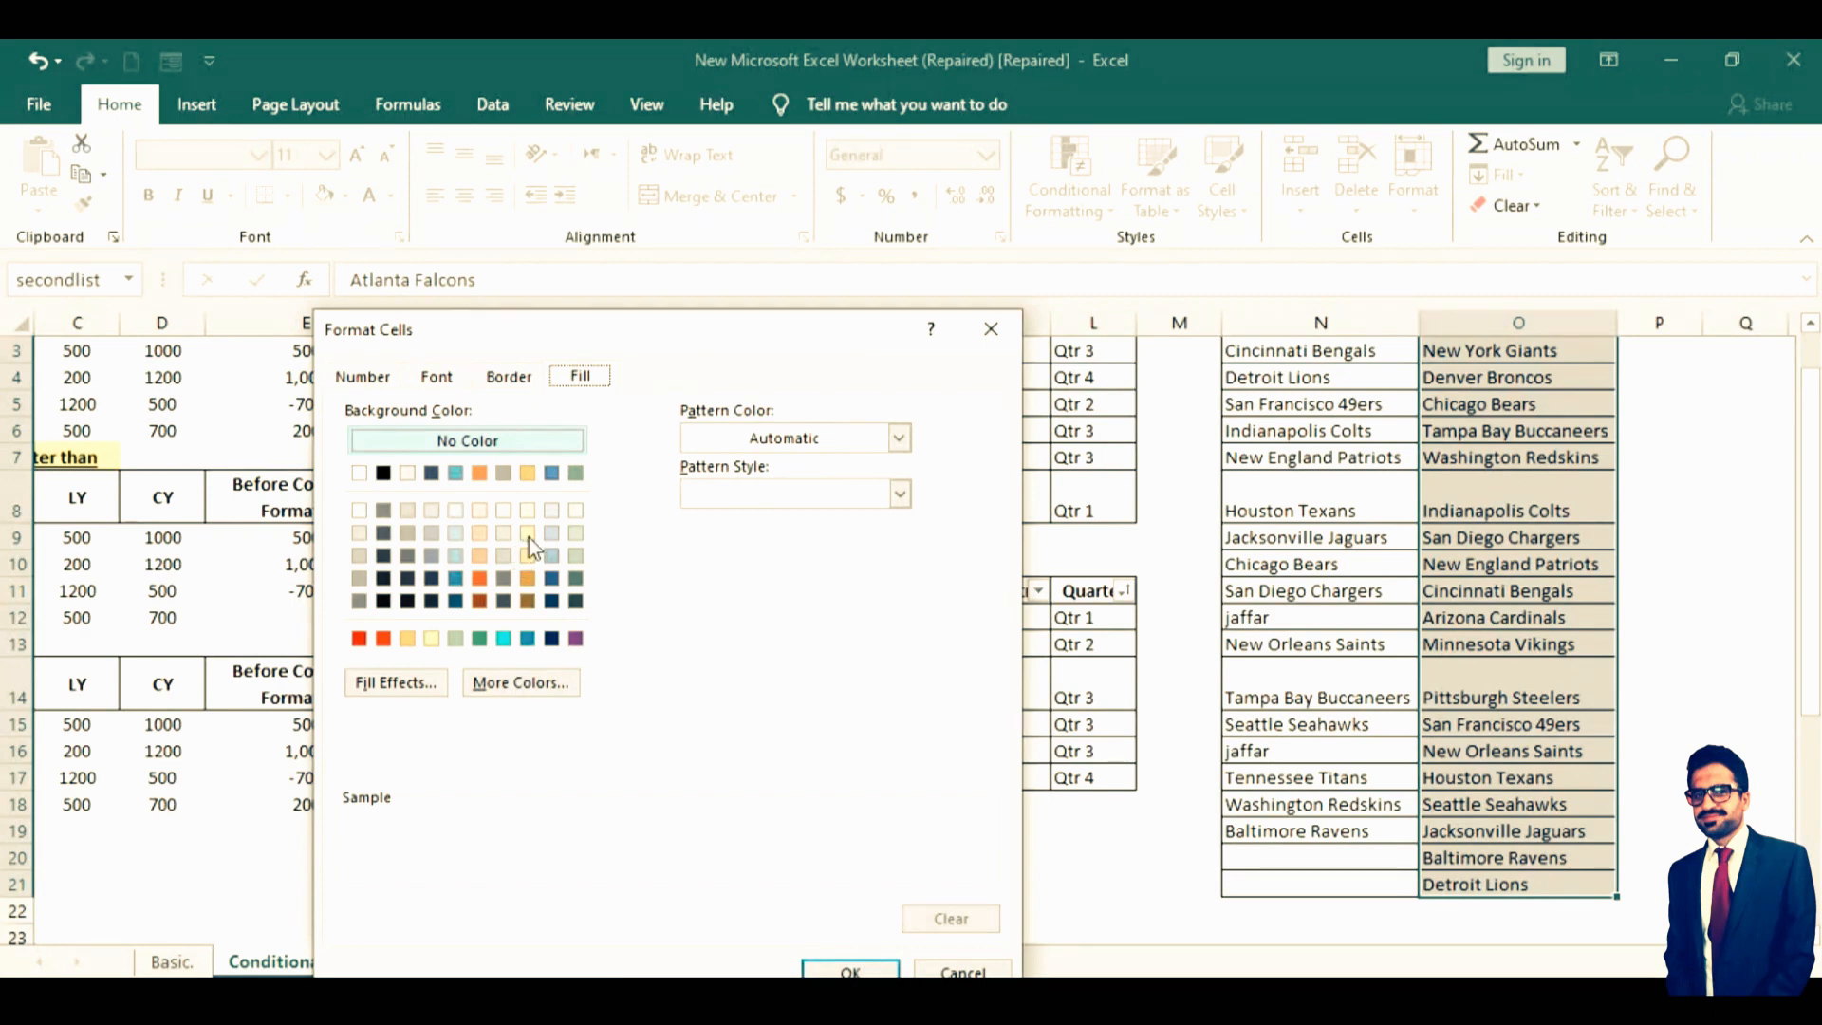
left_click(552, 534)
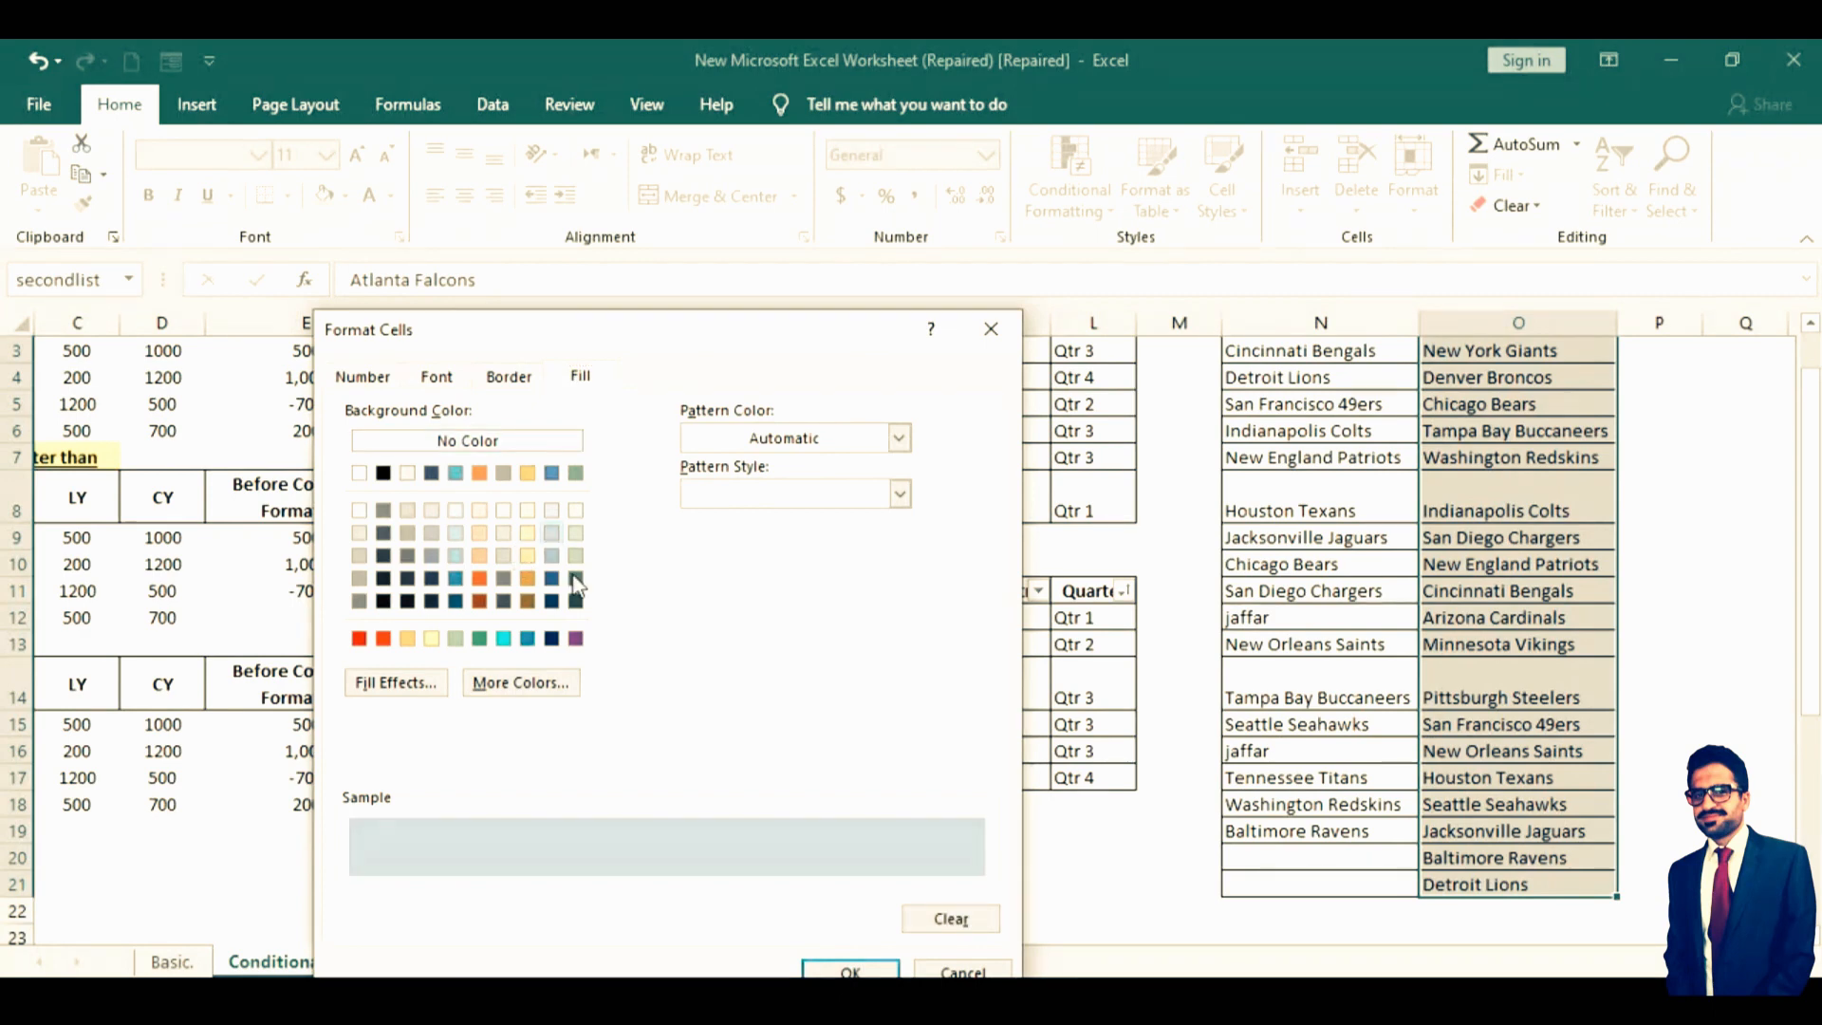
left_click(851, 968)
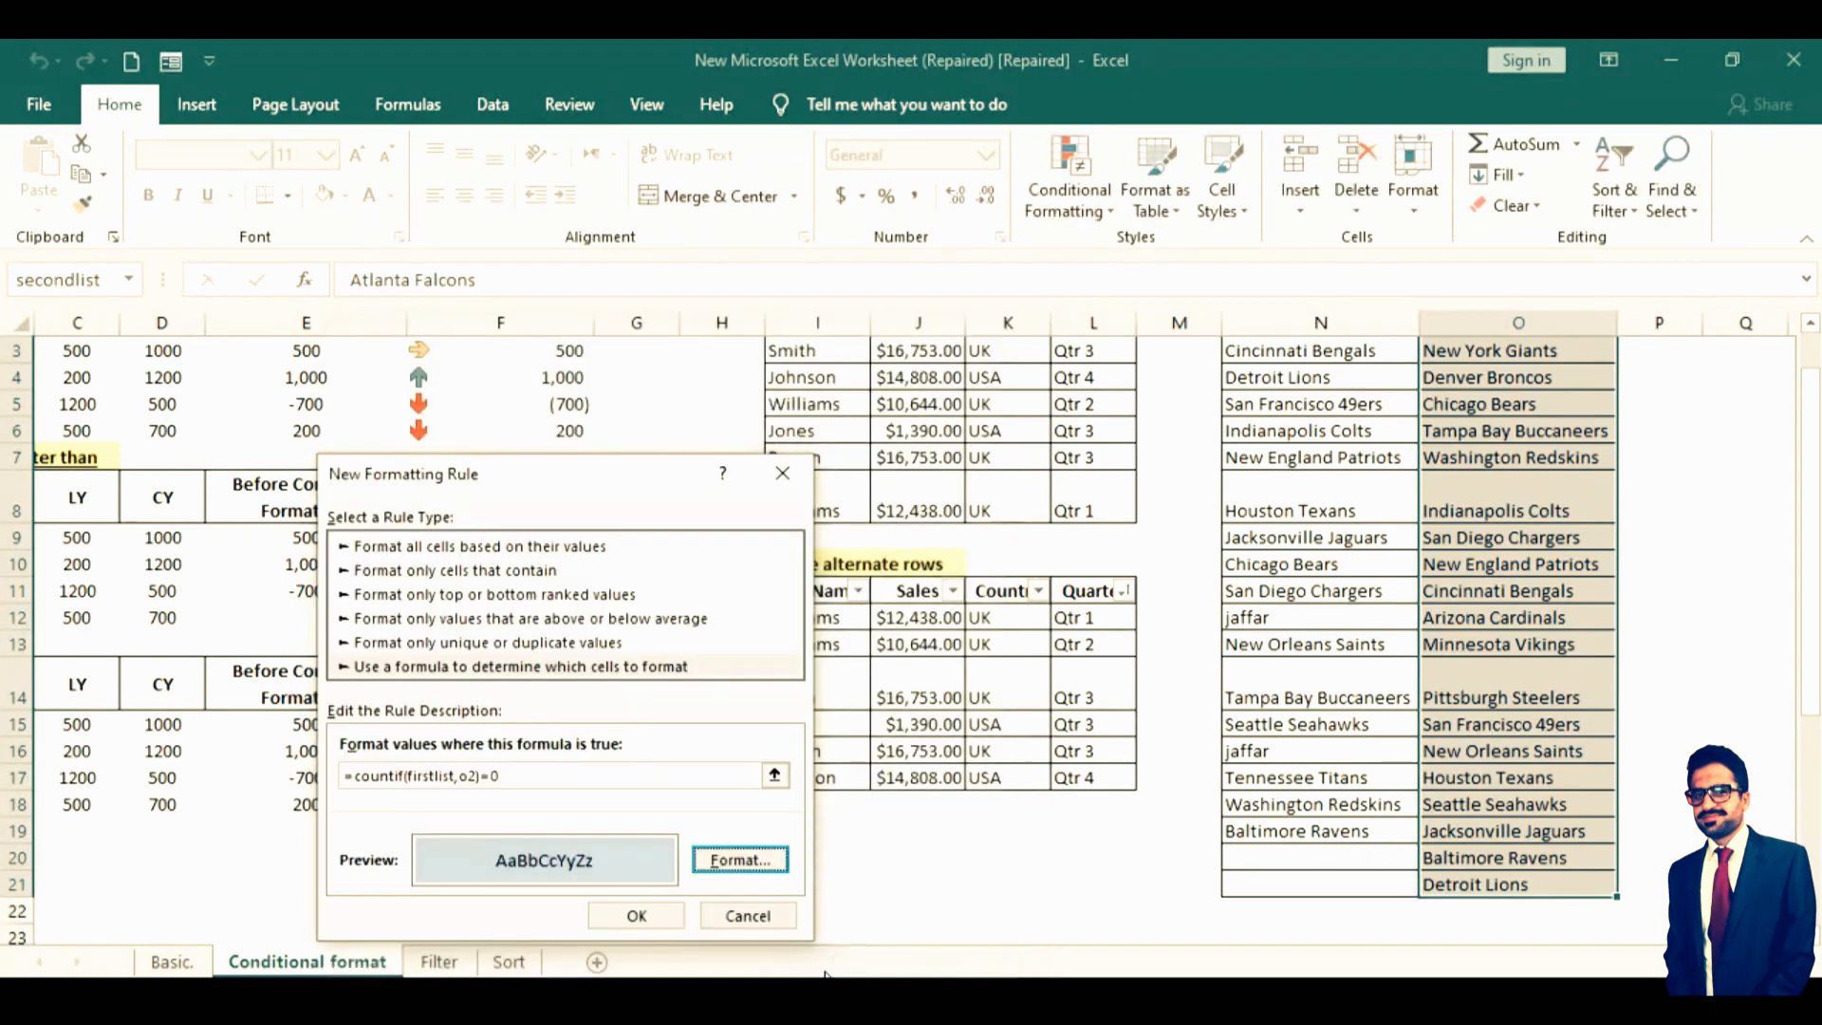
left_click(637, 916)
Look up through the two team lists from row 9 to examine which team-2 entries are highlighted
left_click(1409, 549)
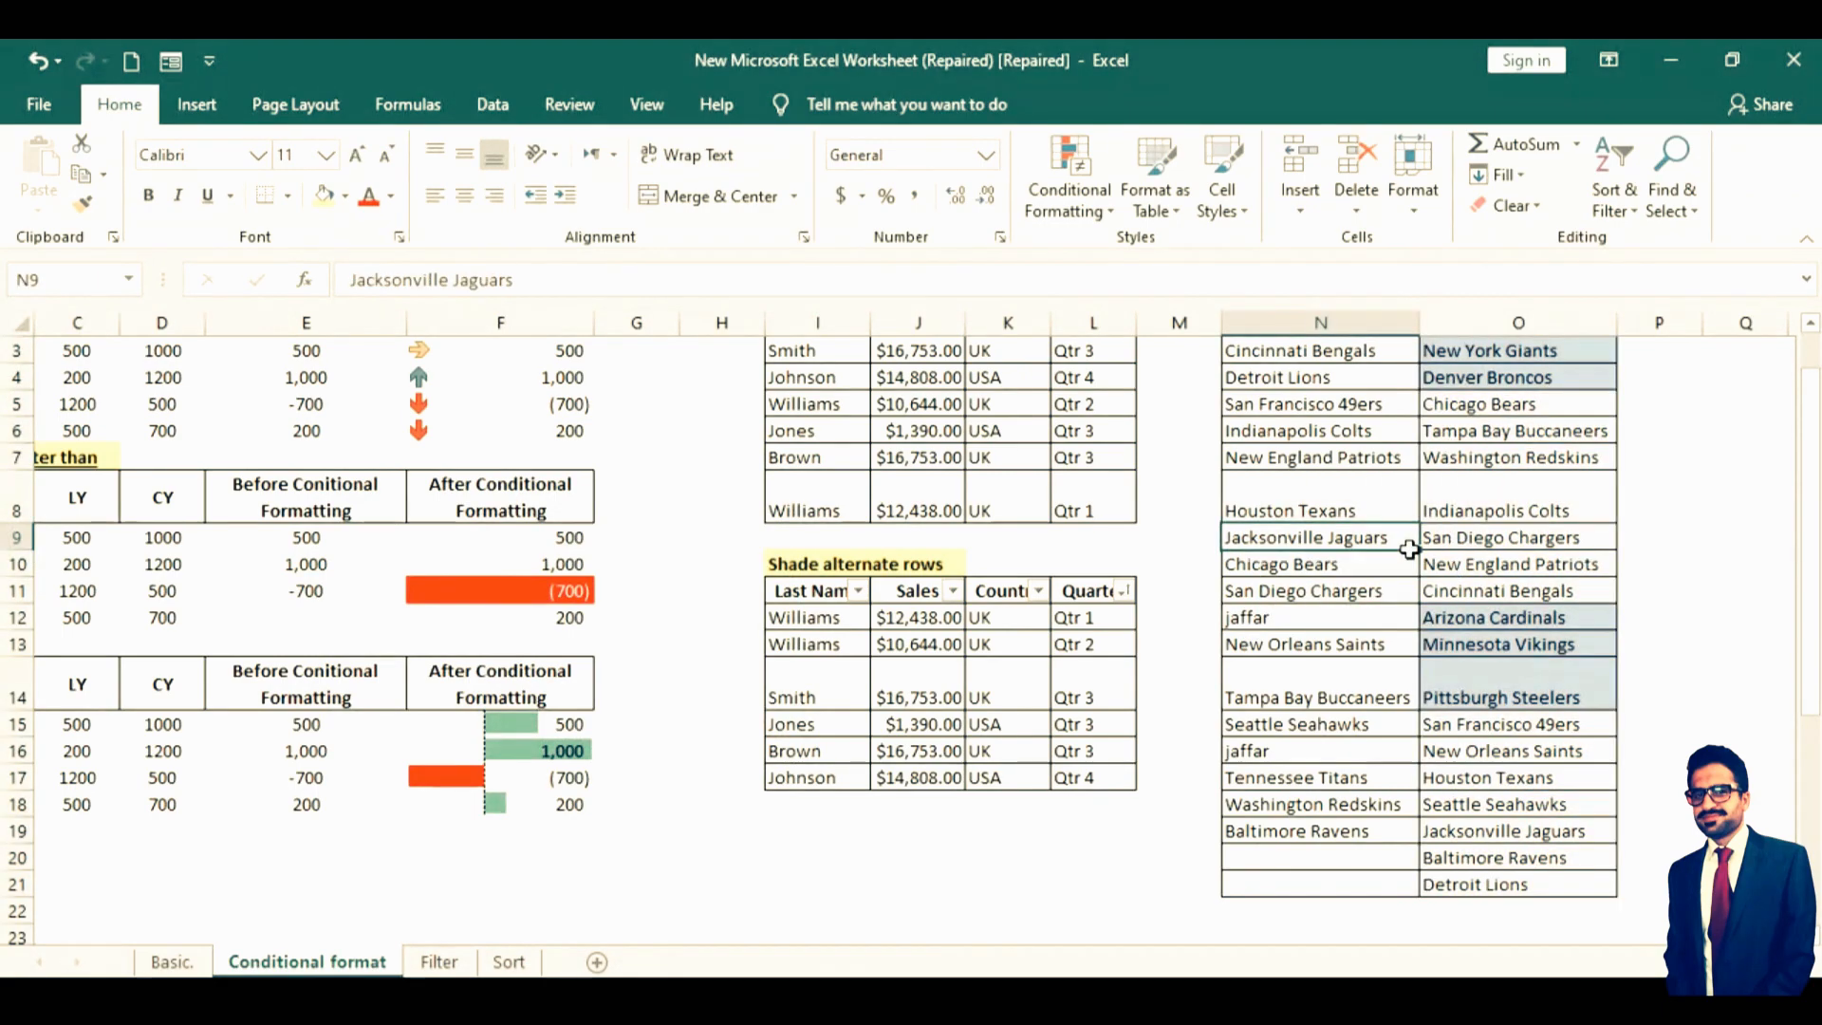
key("Up")
key("Up")
key("Up")
key("Up")
key("Up")
key("Up")
key("Up")
key("Up")
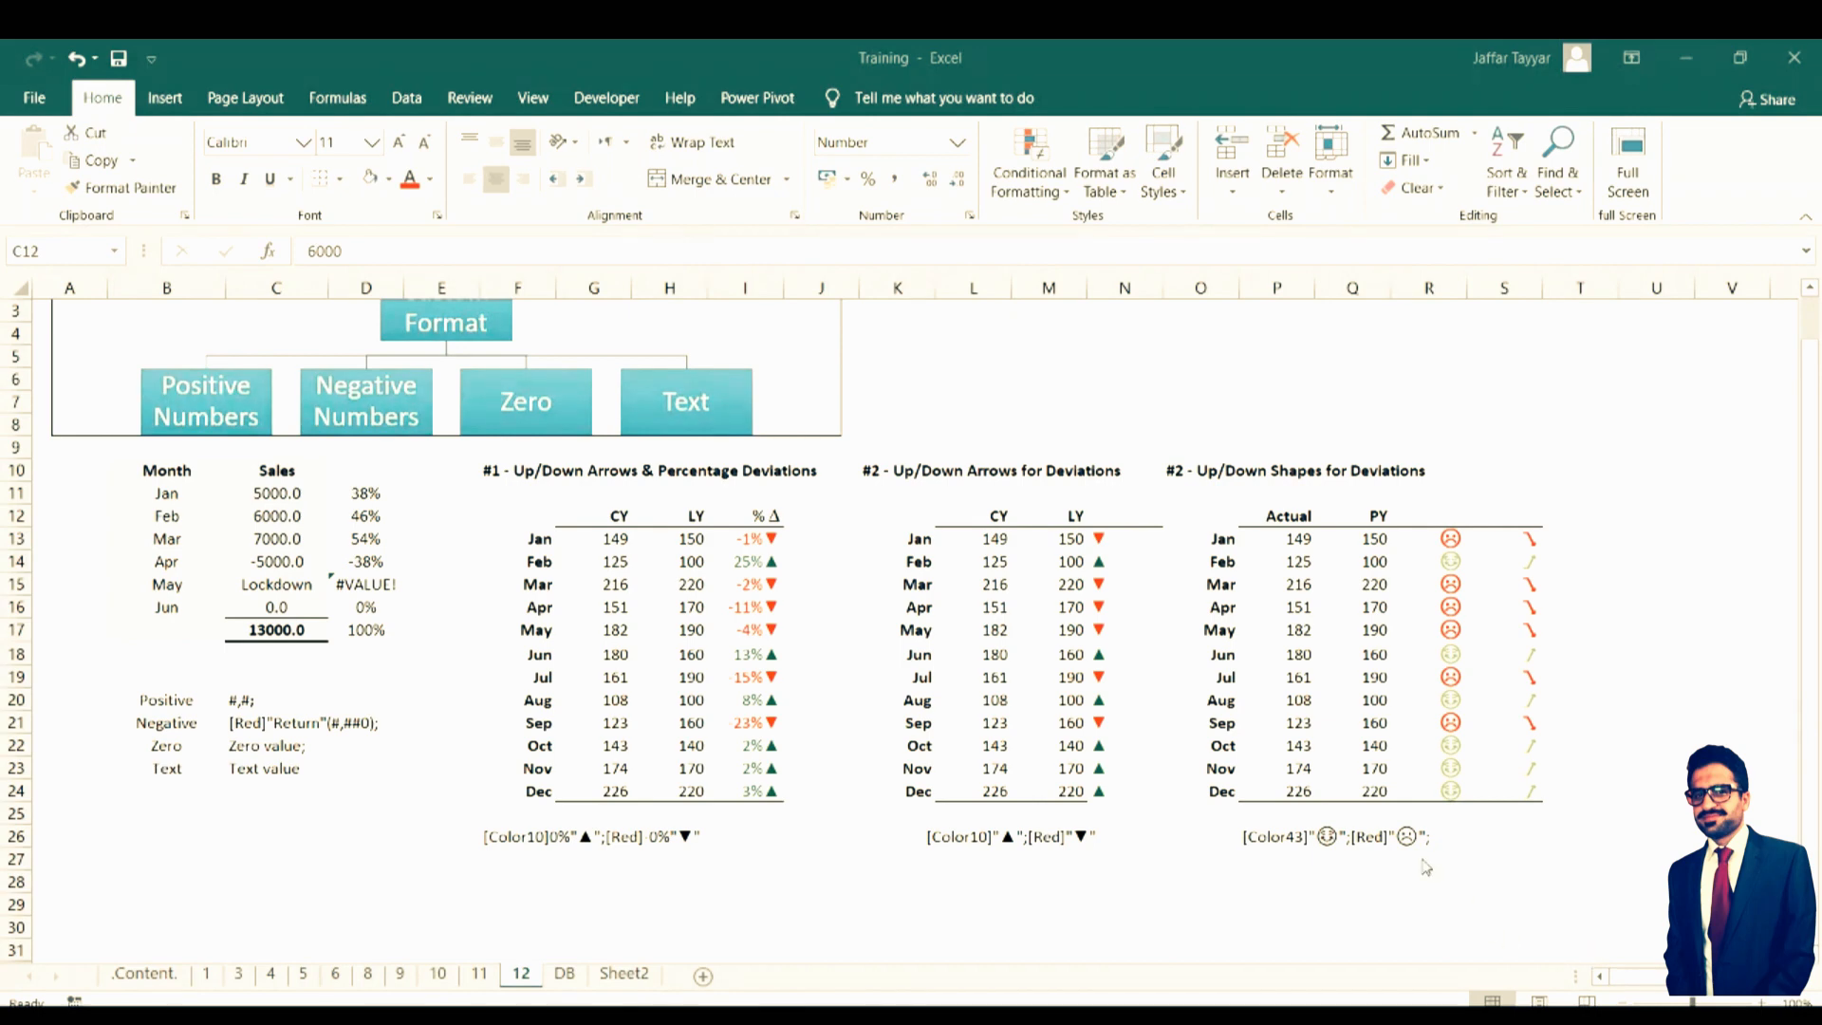
Examine the monthly sales table on sheet 12 of the Training workbook, including the May entry in C15
left_click(158, 469)
left_click(294, 632, "shift")
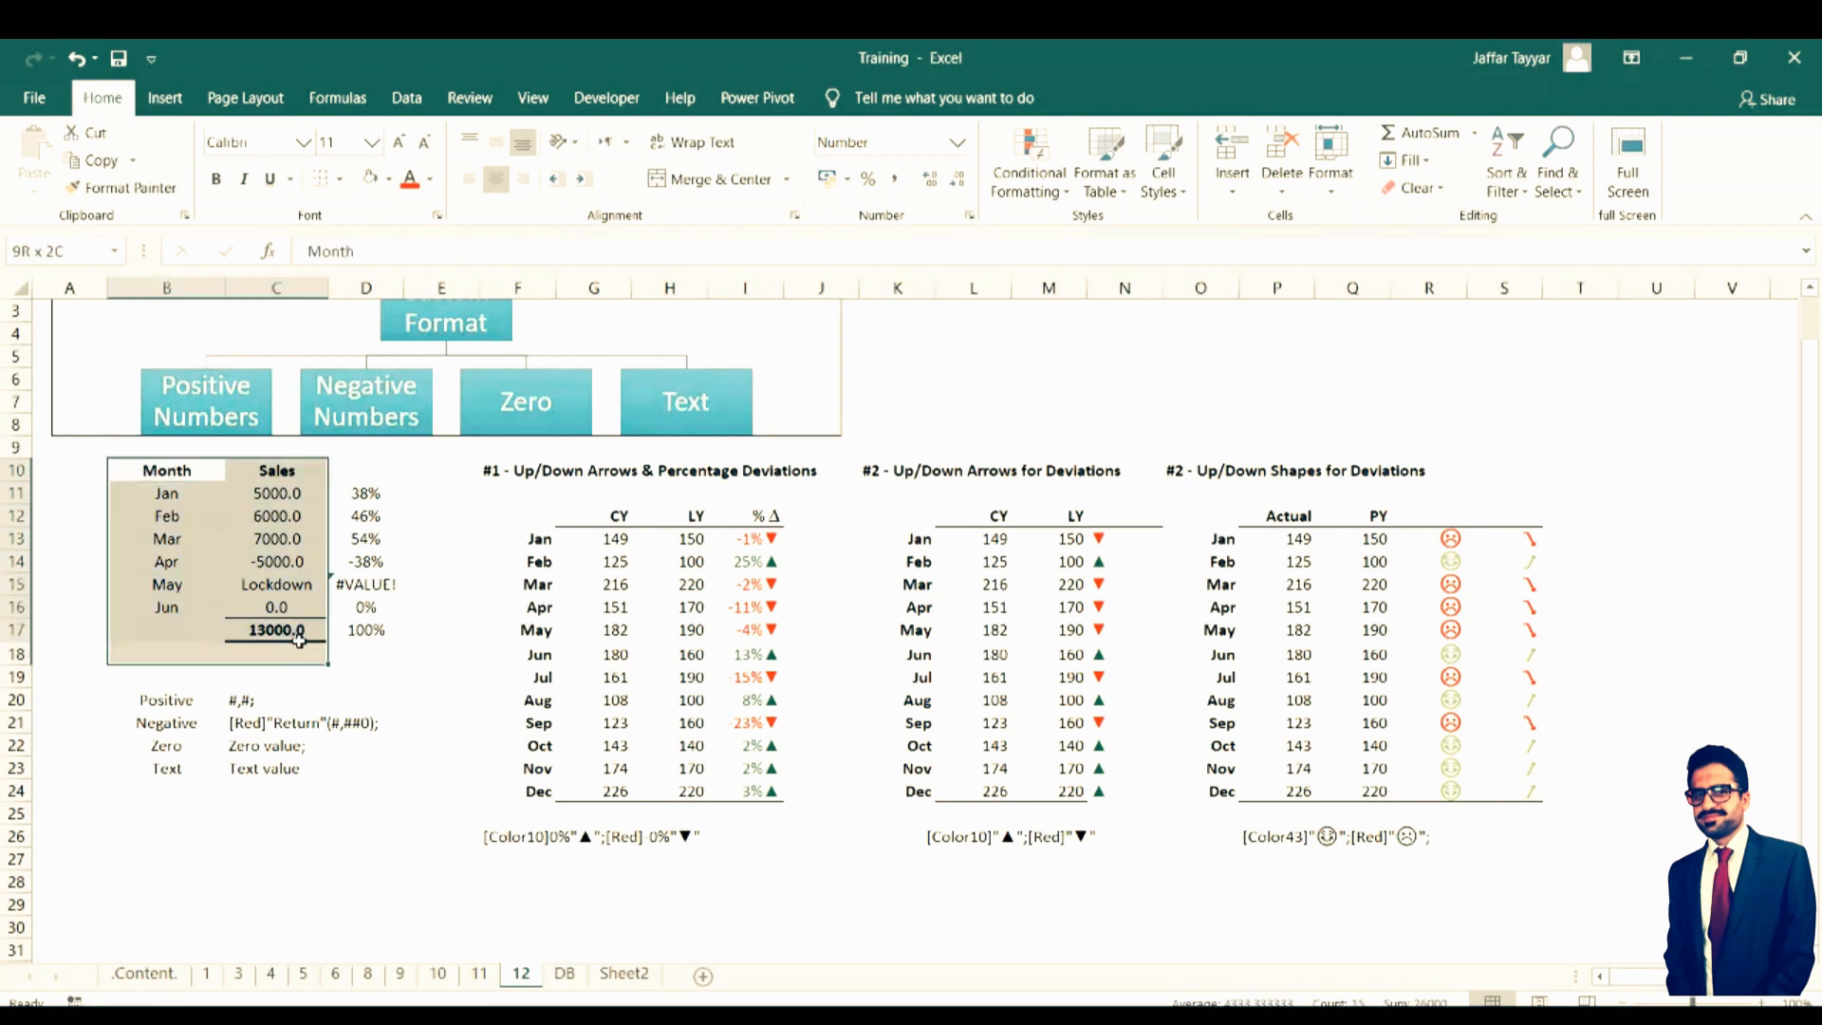
left_click(424, 625)
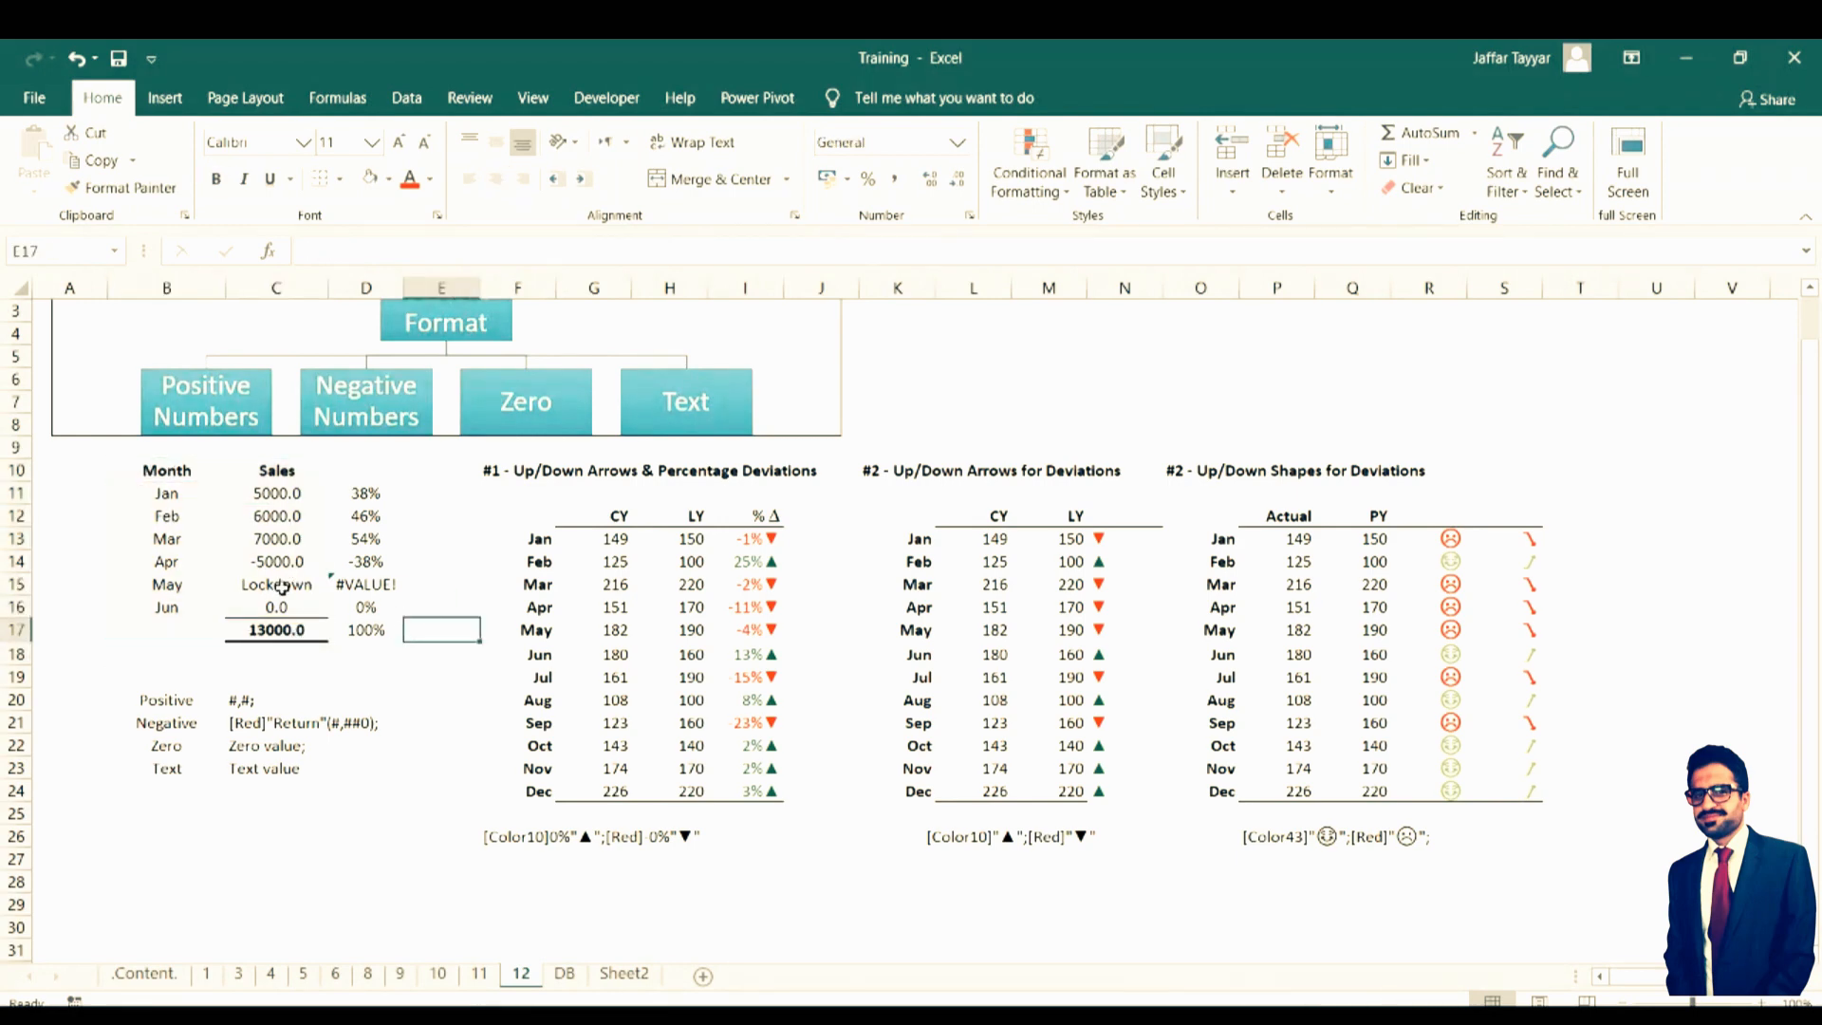
left_click(281, 584)
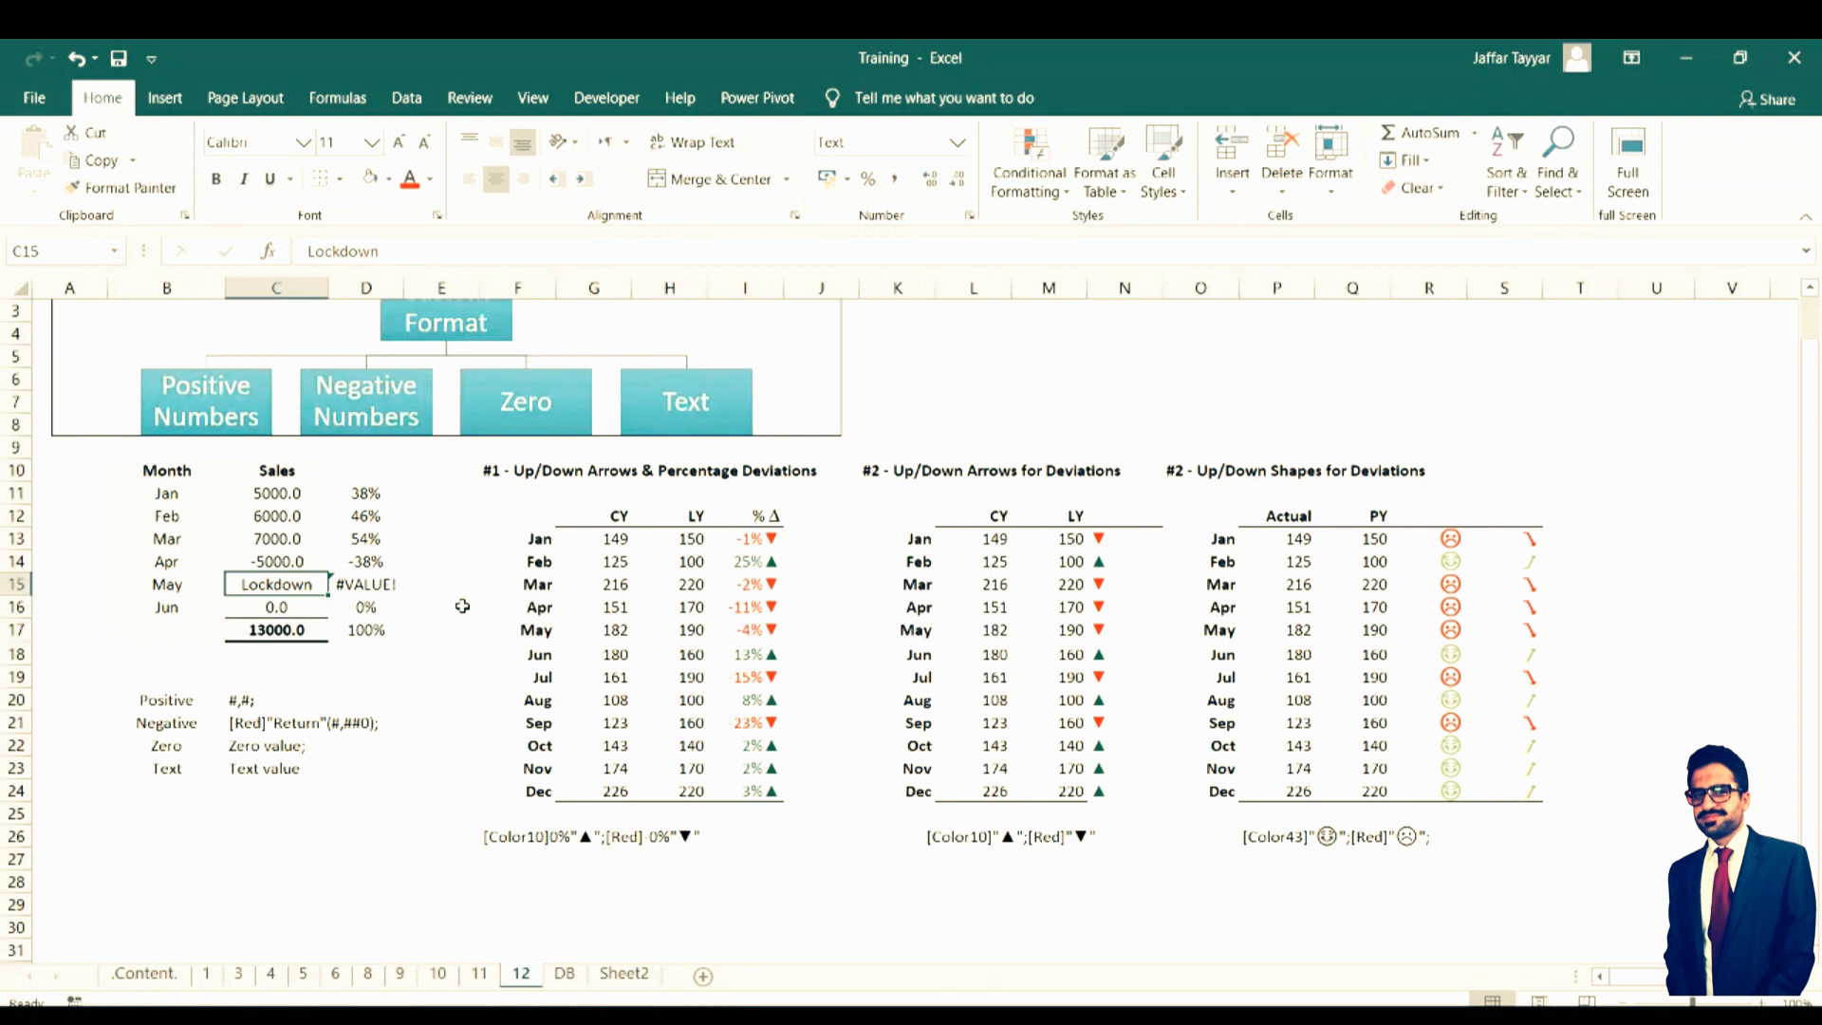
Inspect the formula behind the sales total in C17 and check which range AutoSum would propose there
left_click(292, 629)
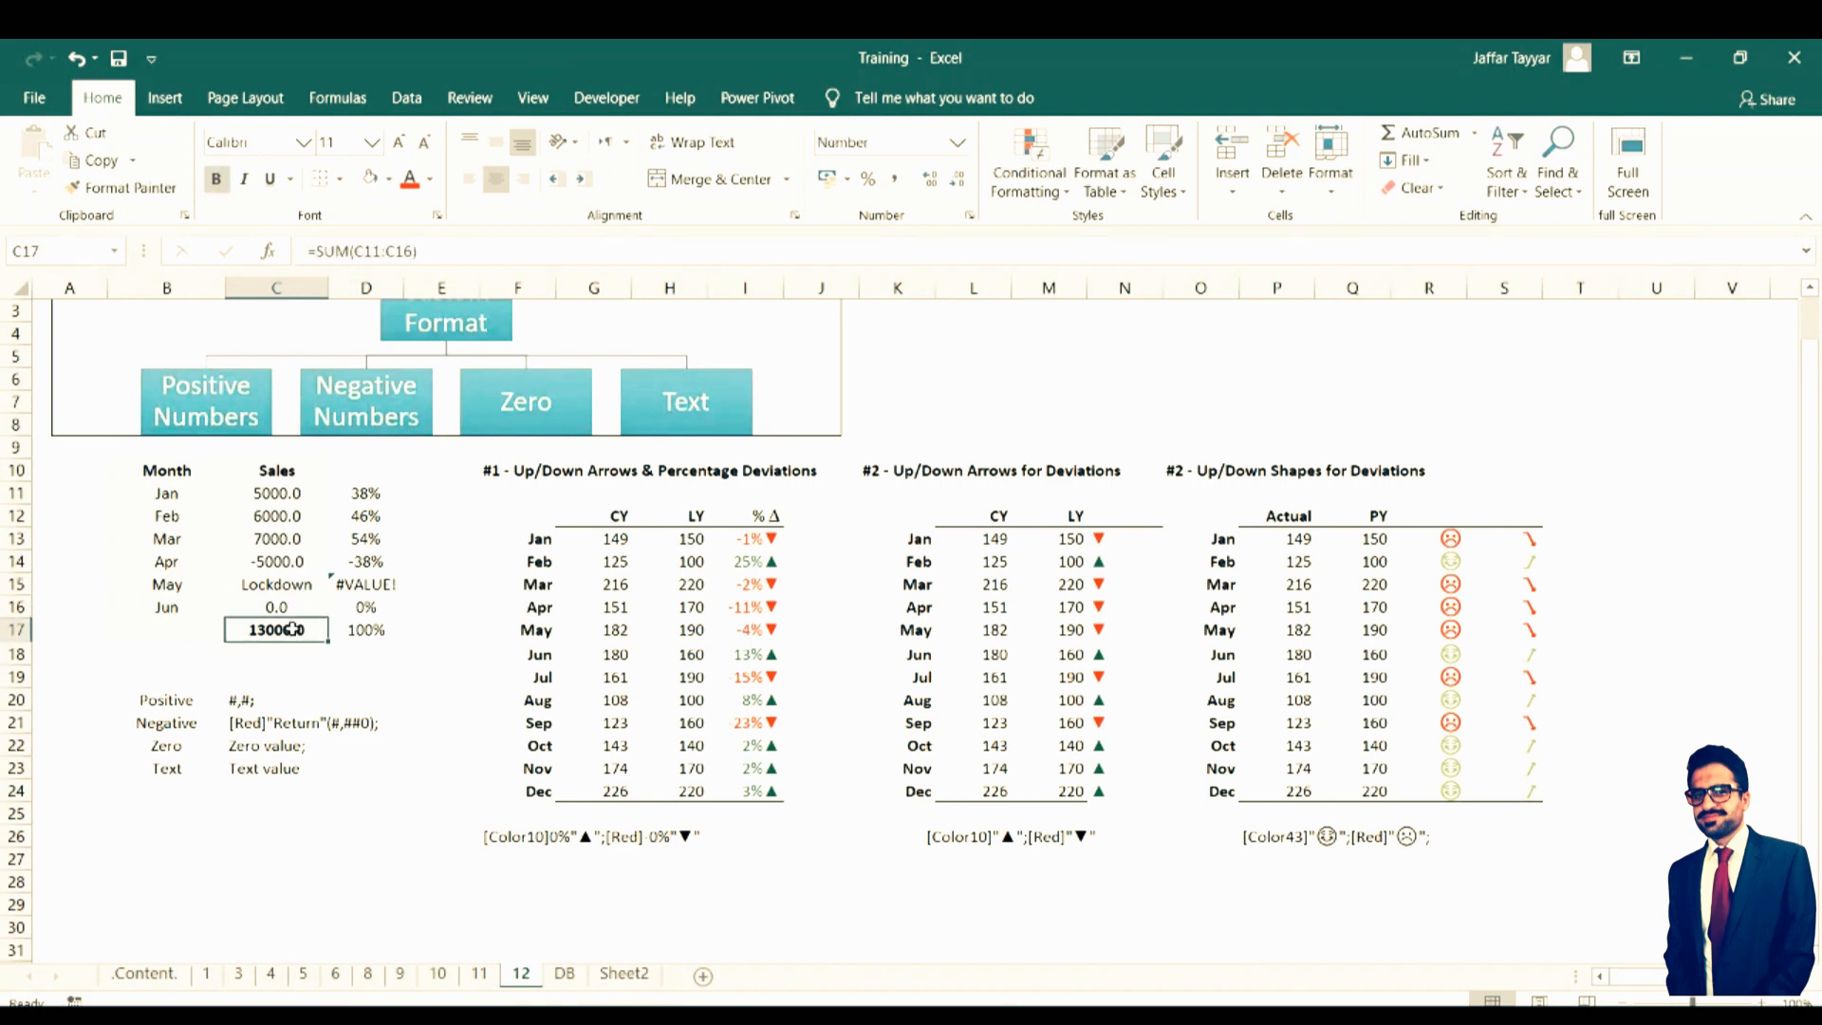
double_click(292, 628)
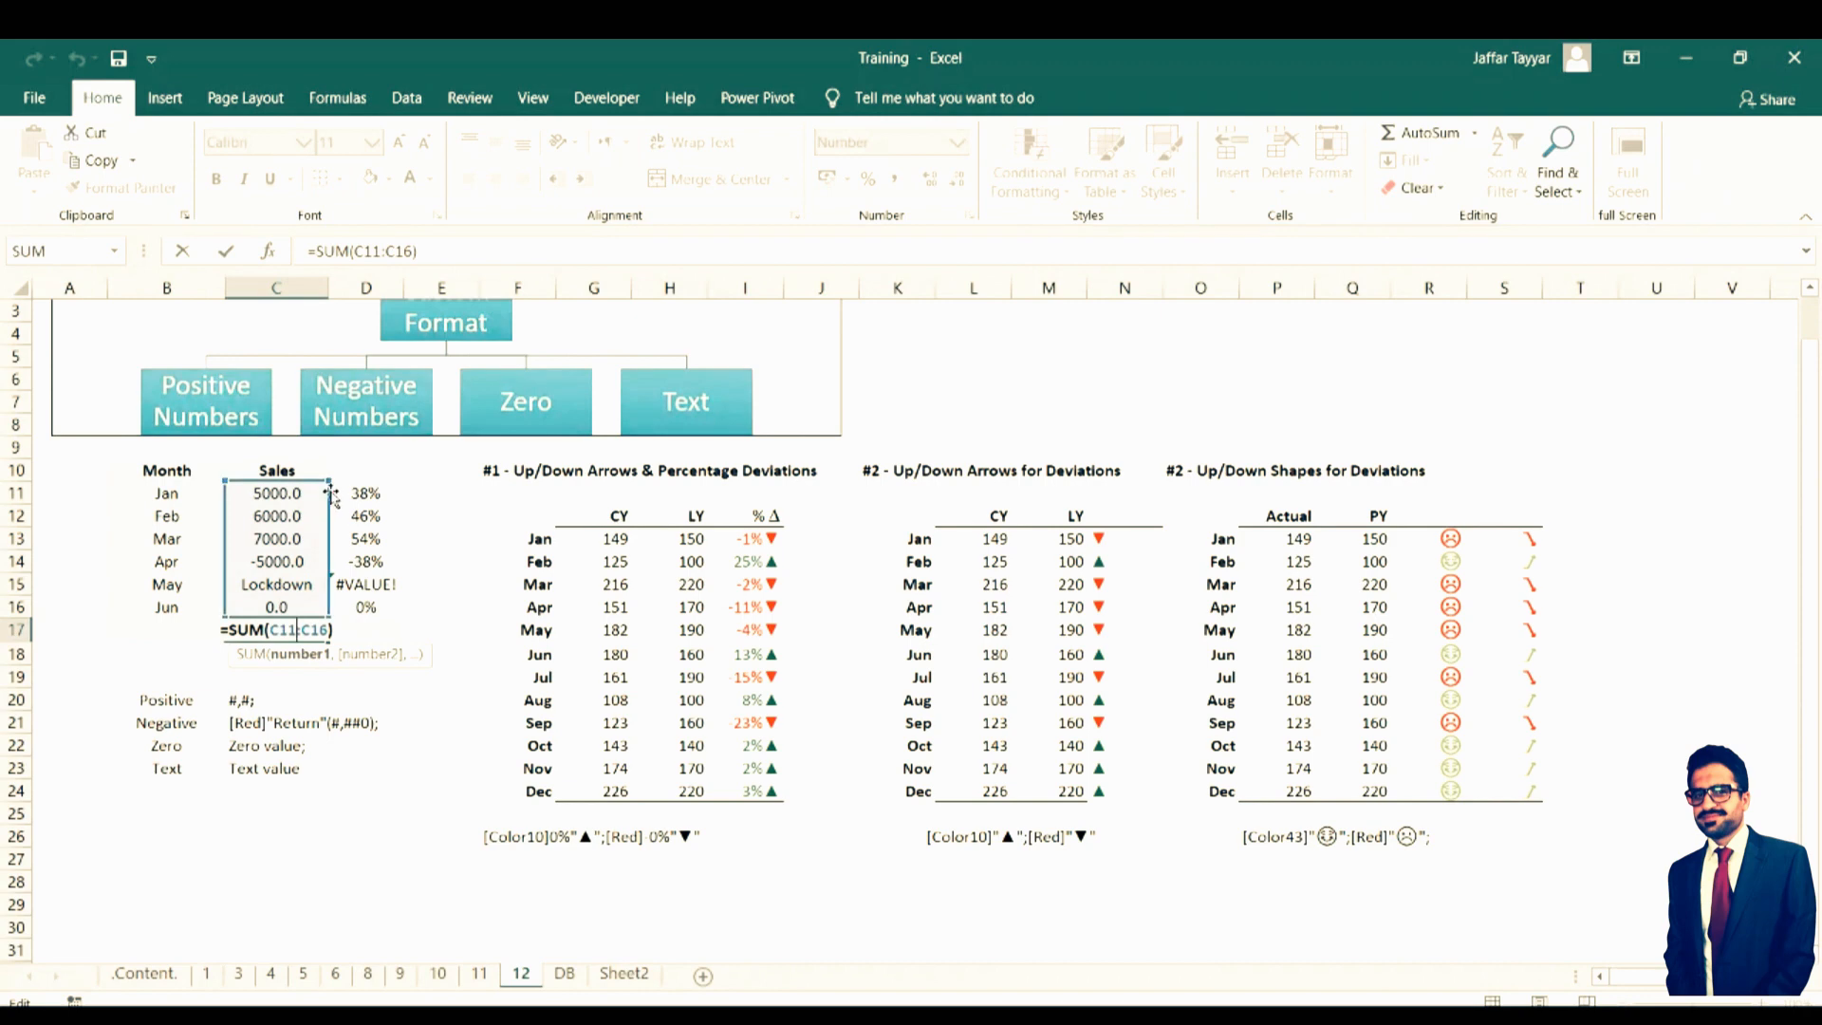
key("Escape")
key("alt+equal")
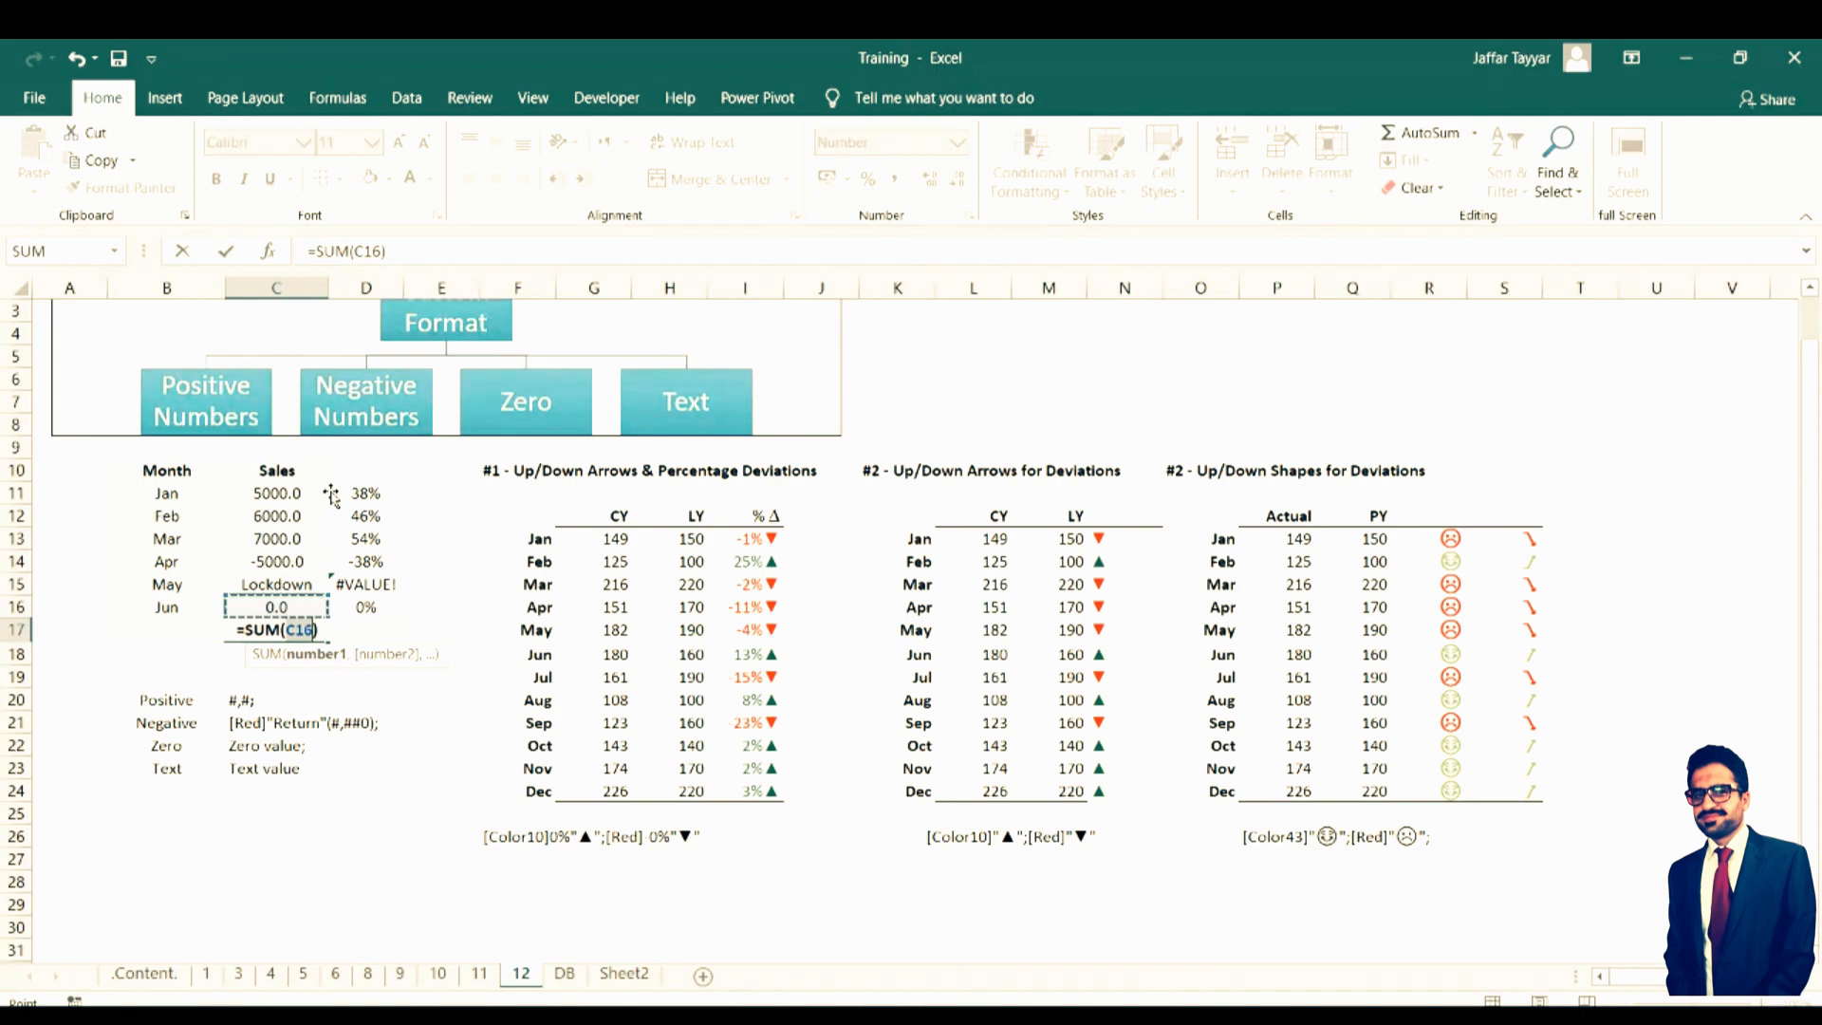
key("Escape")
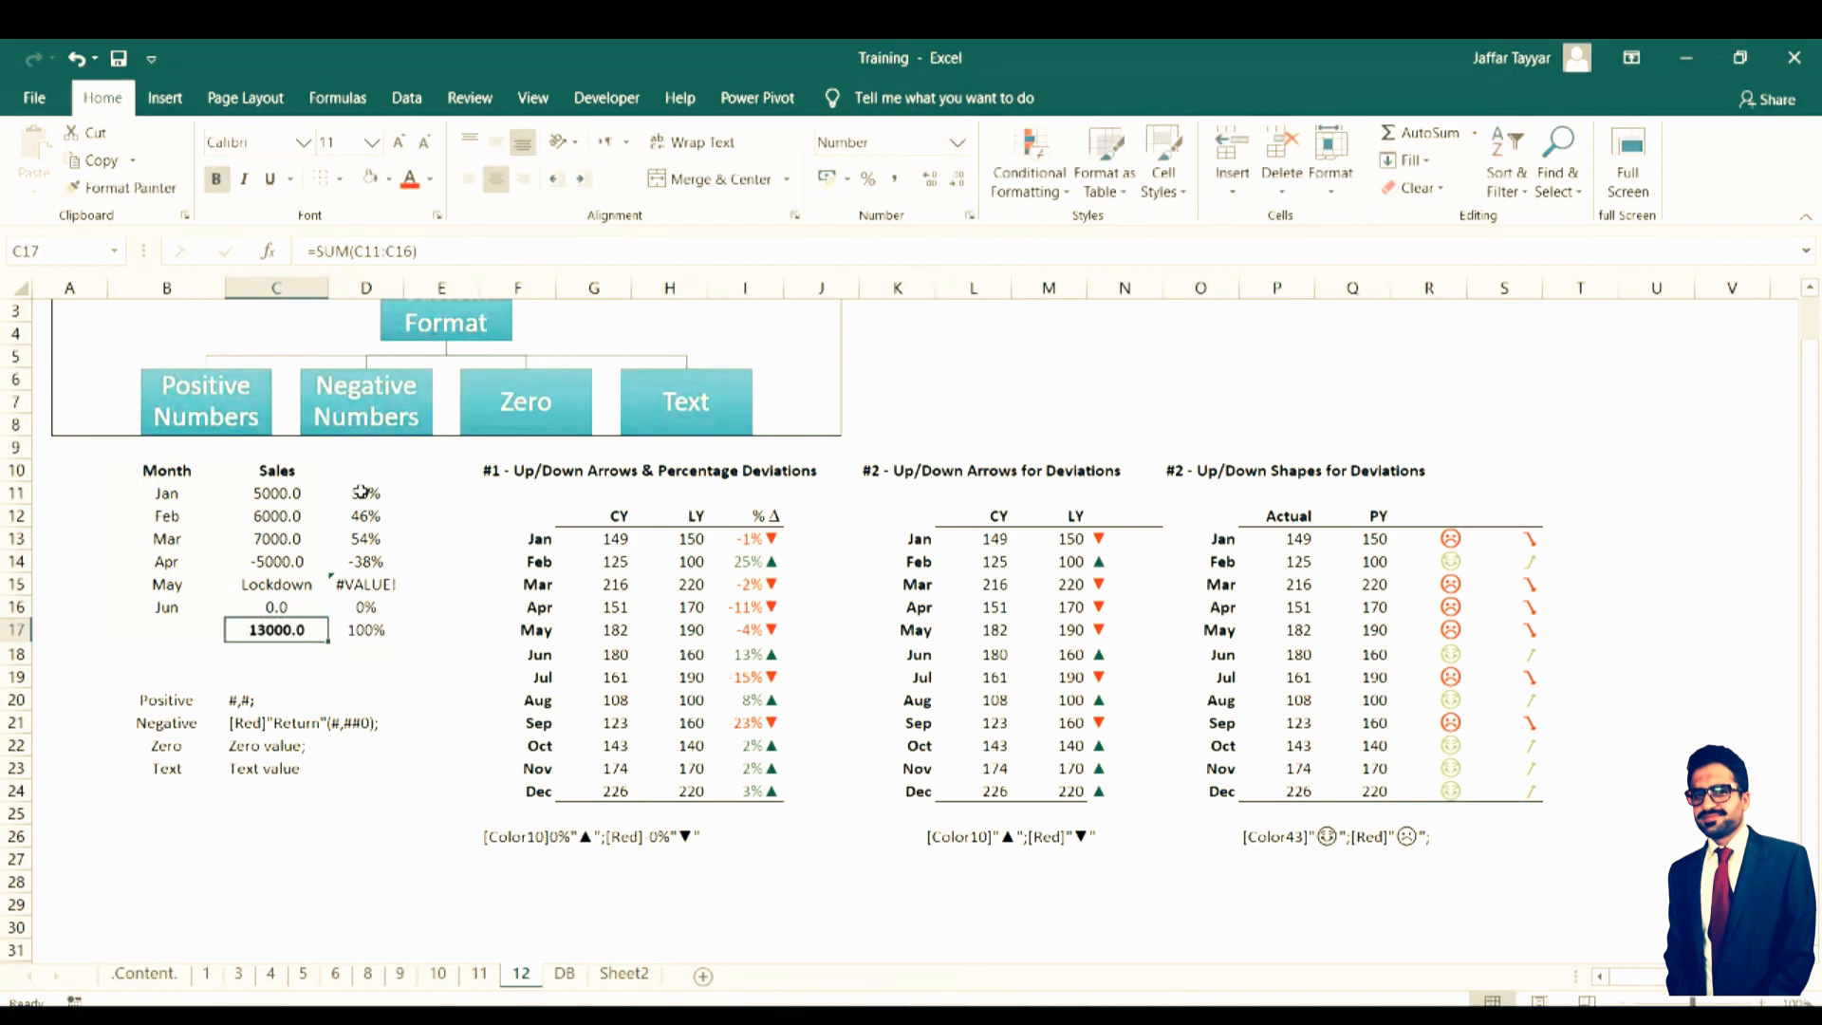
Inspect the percentage formulas in D11 and D15, along with the May and April sales entries in C15 and C14
double_click(362, 491)
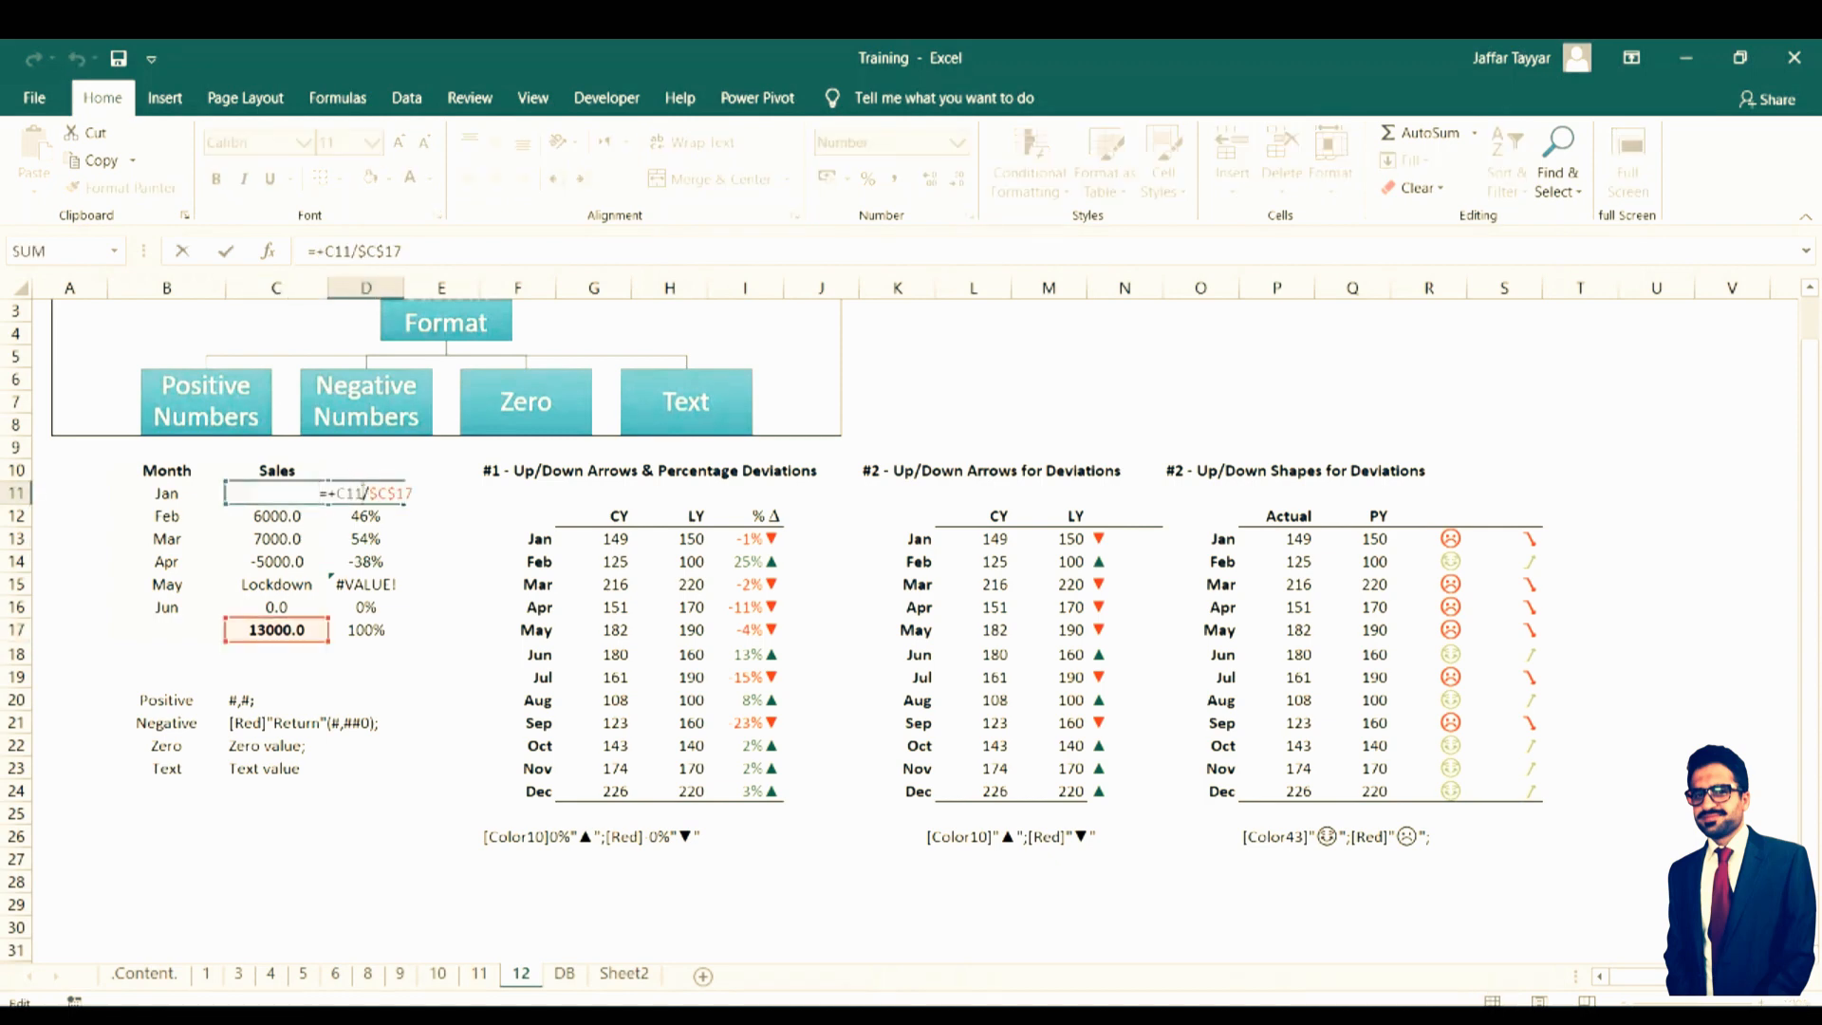
key("Escape")
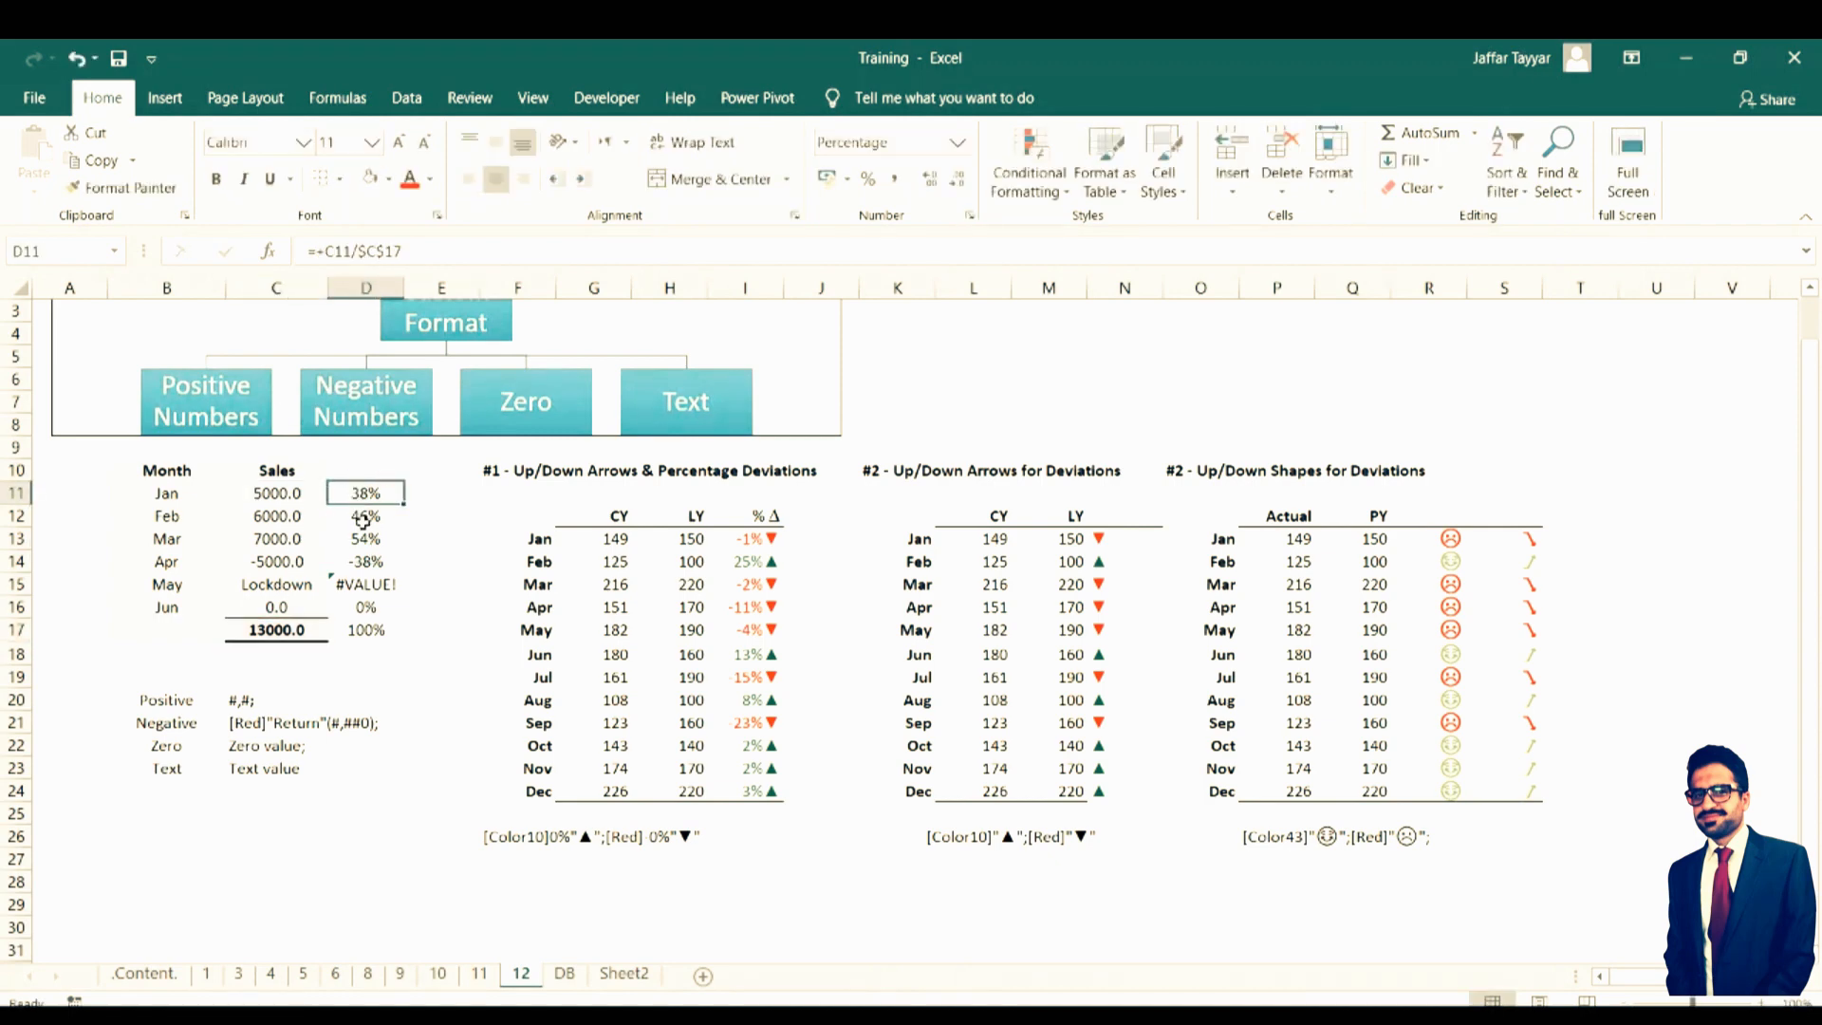
double_click(380, 585)
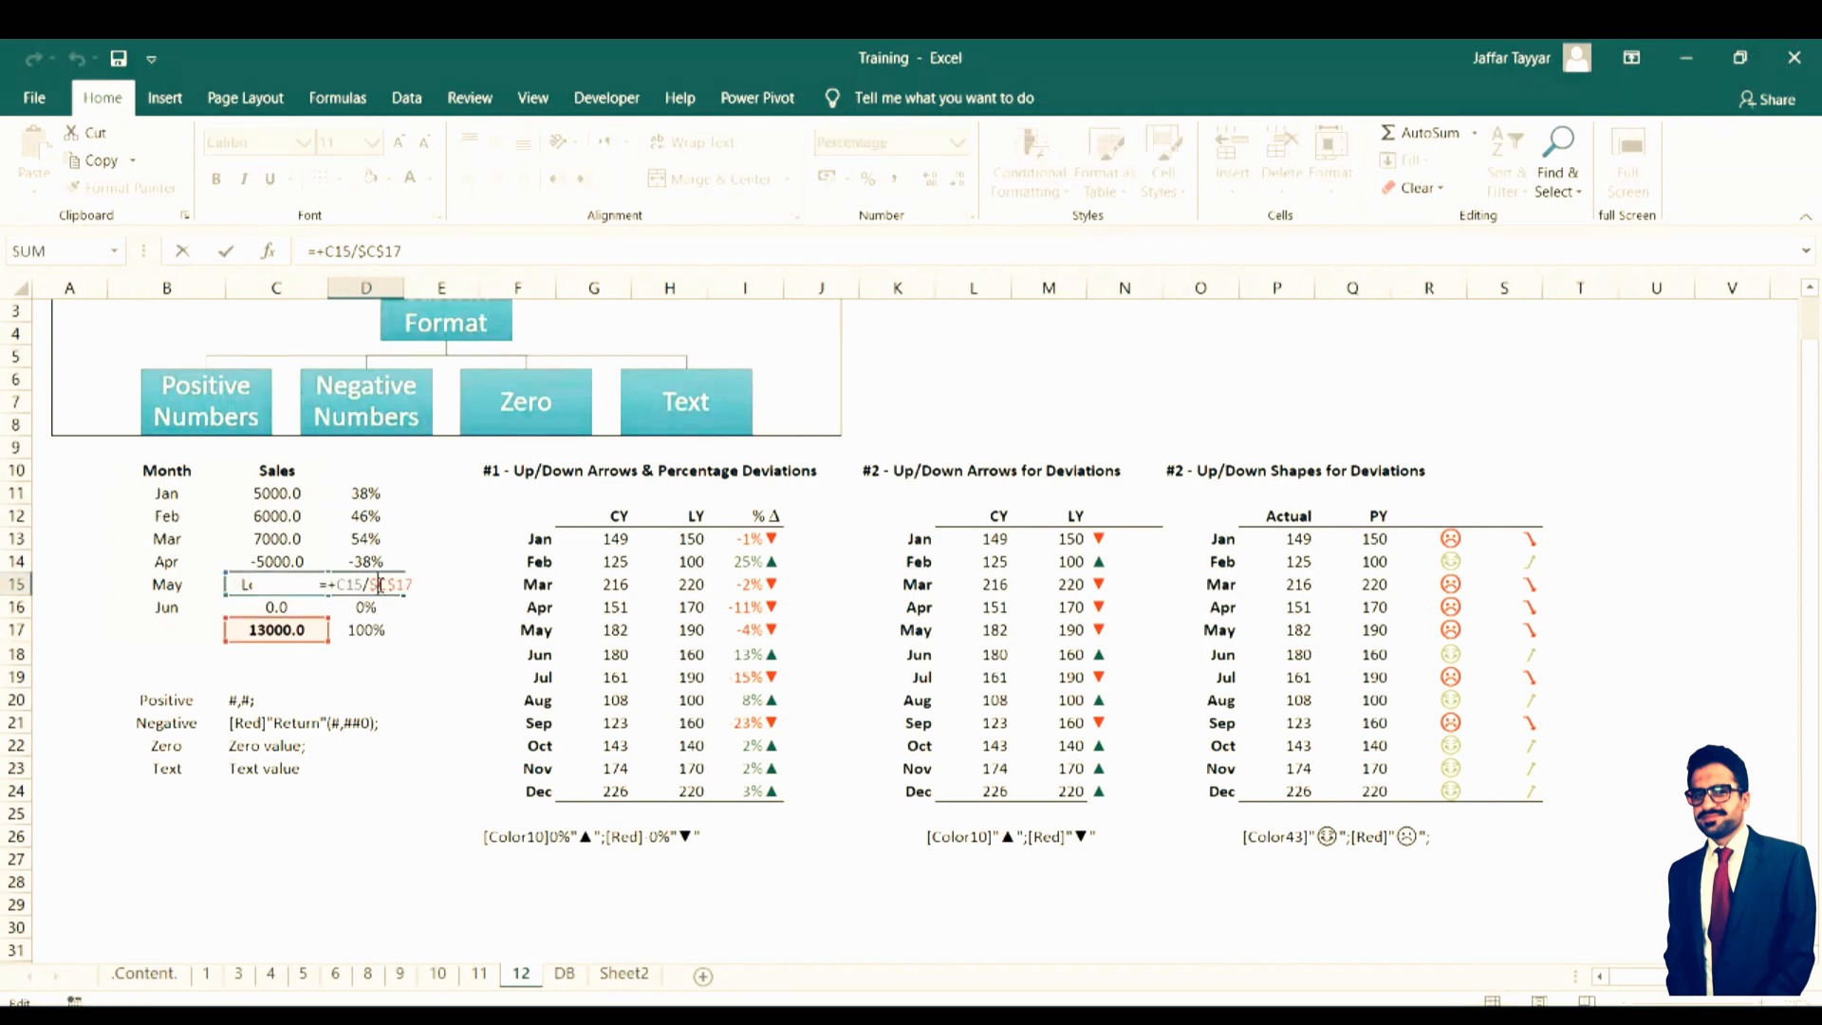
key("Escape")
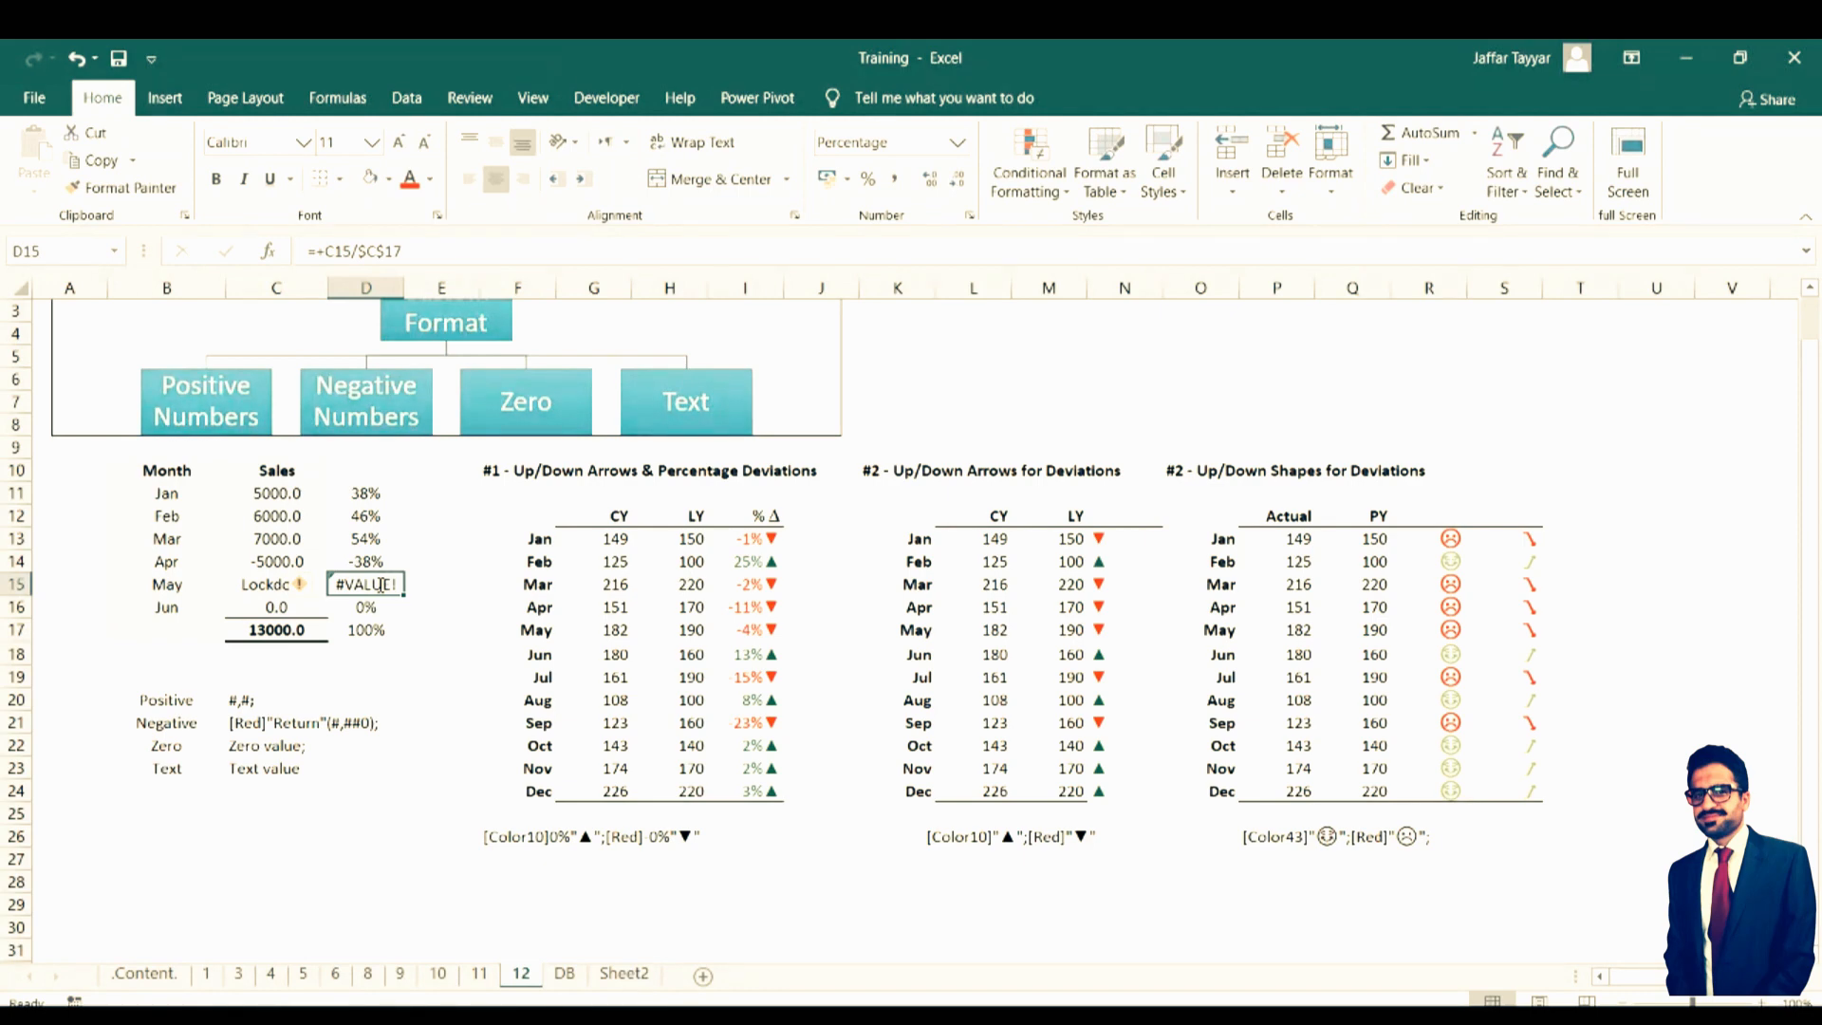
left_click(250, 582)
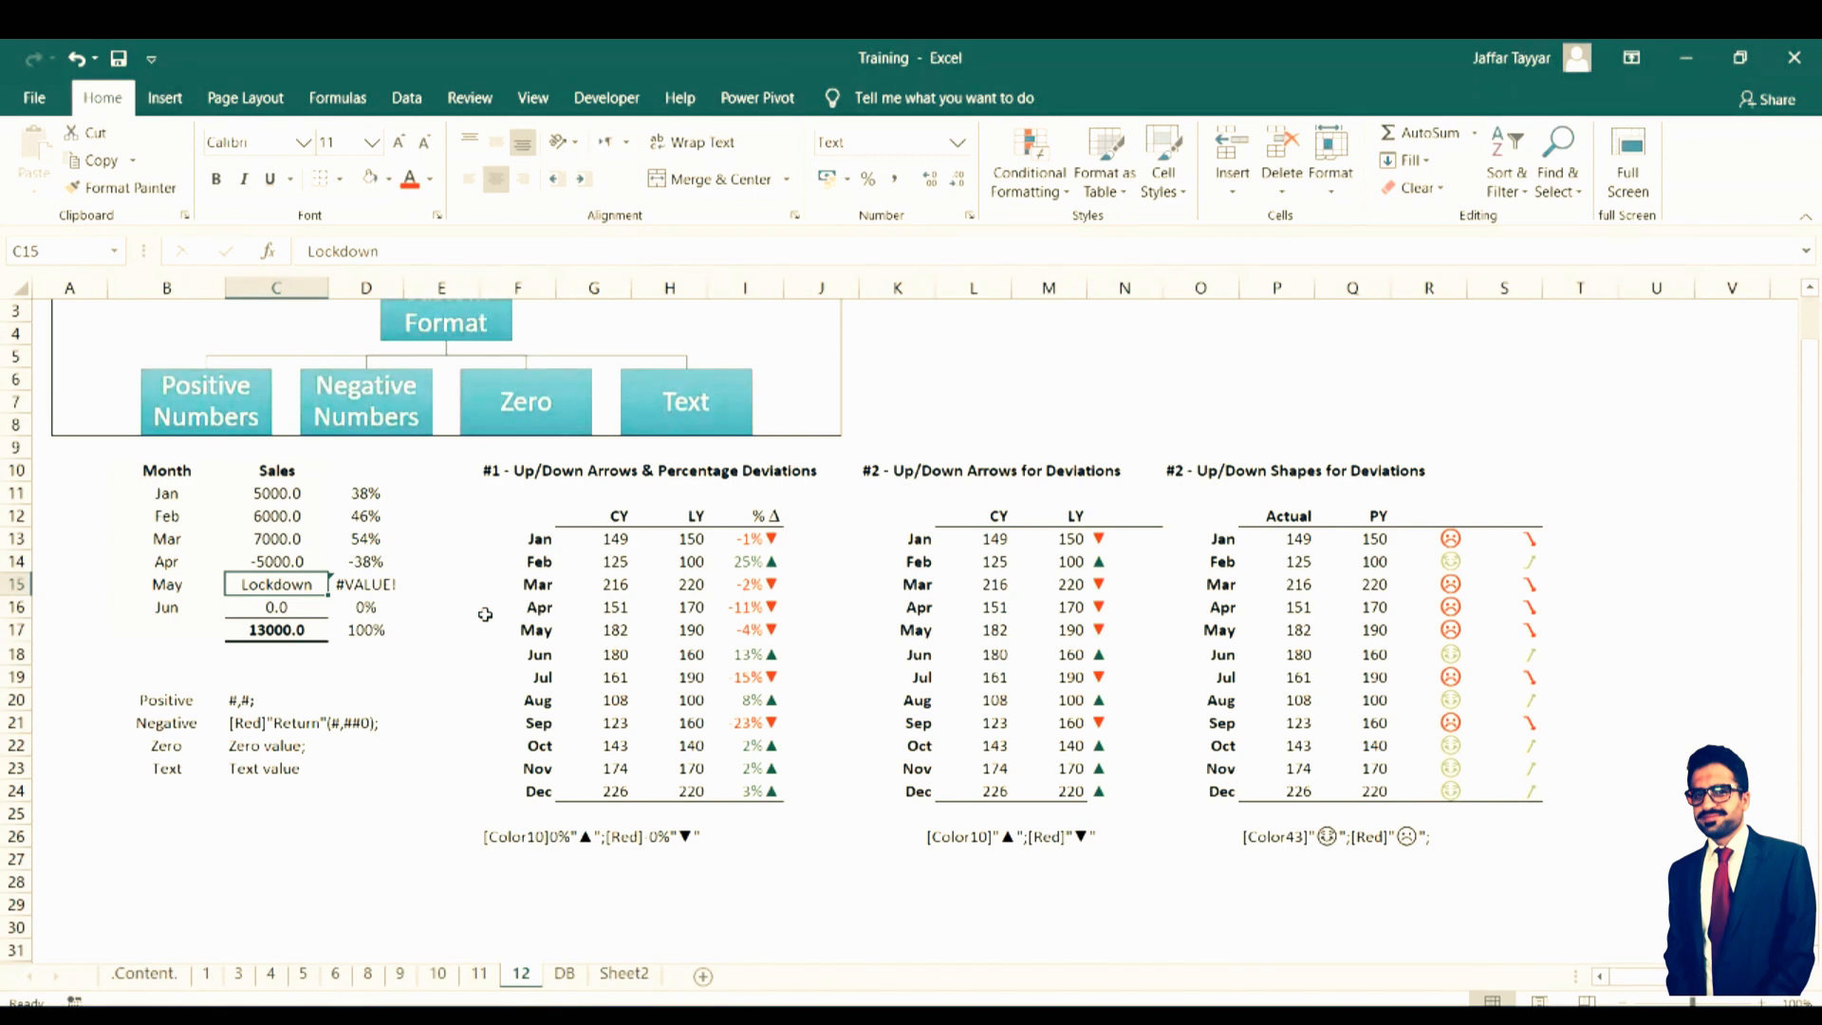
left_click(289, 562)
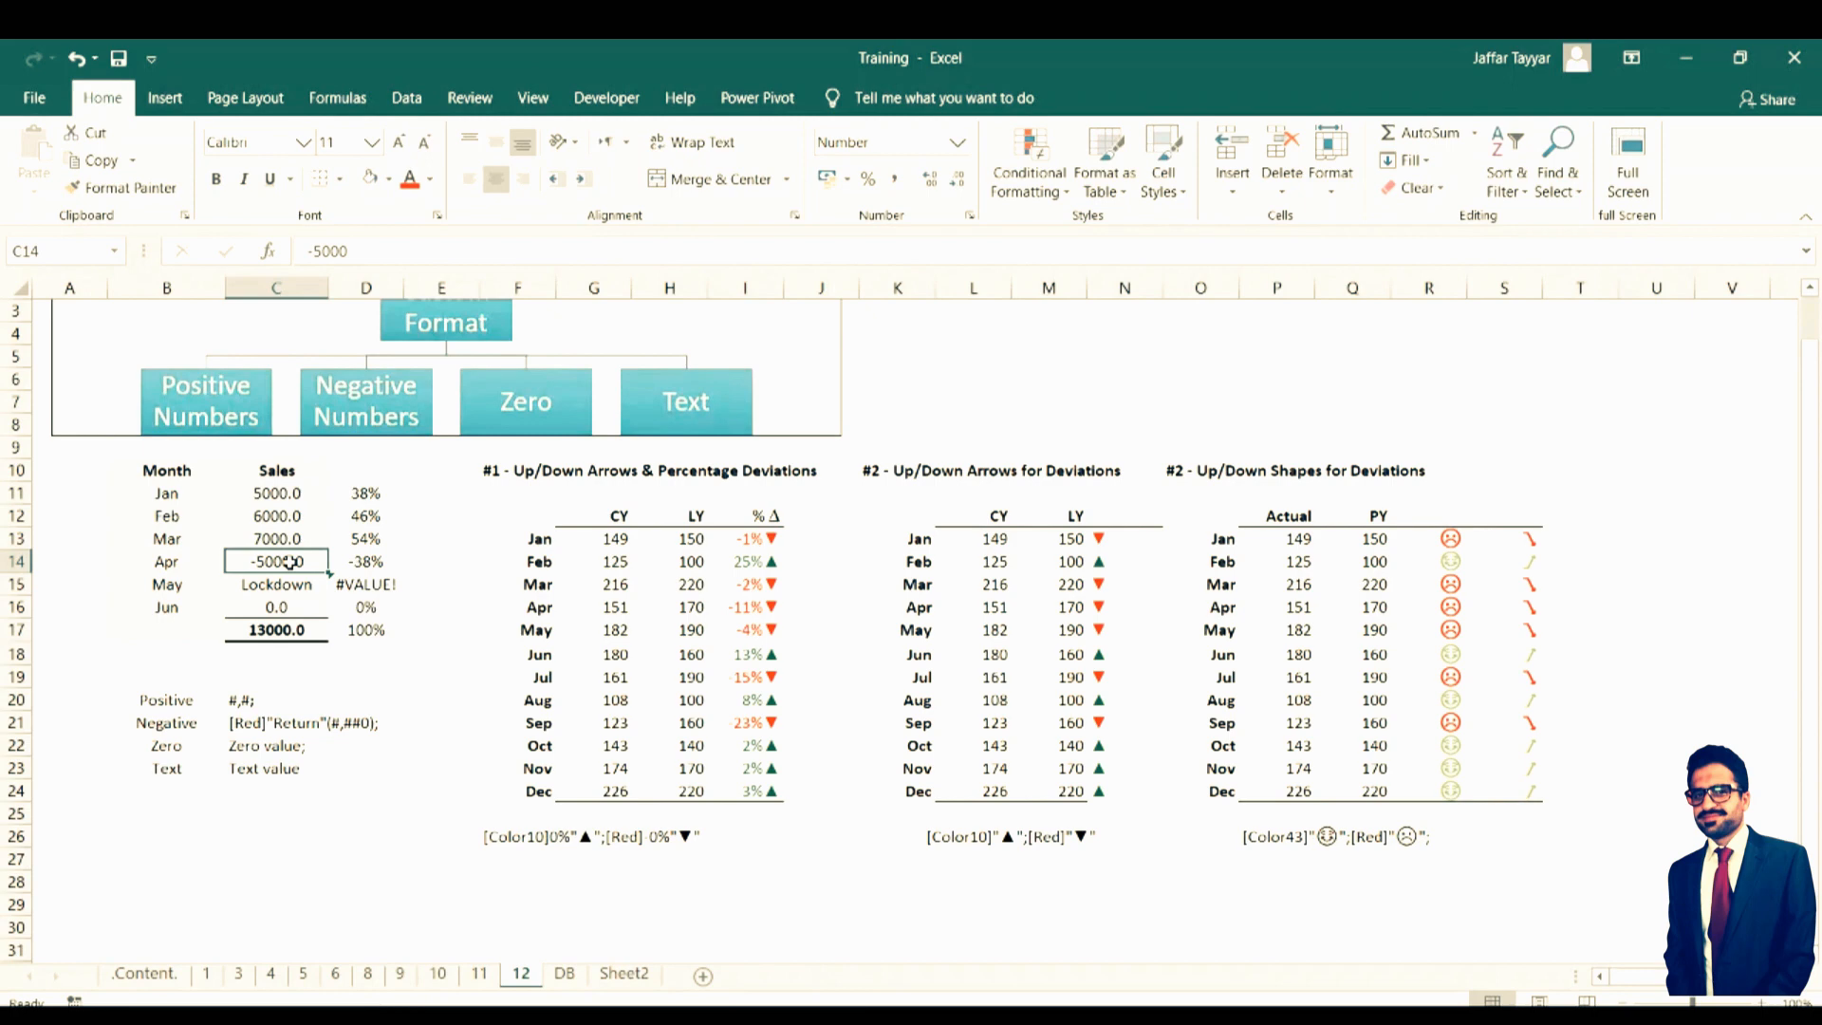
Go up column C to C1 to view the whole Custom Format diagram above the tables
key("Up")
key("Up")
key("Up")
key("Up")
key("Up")
key("Up")
key("Up")
key("Up")
key("Up")
key("Up")
key("Up")
key("Up")
key("Up")
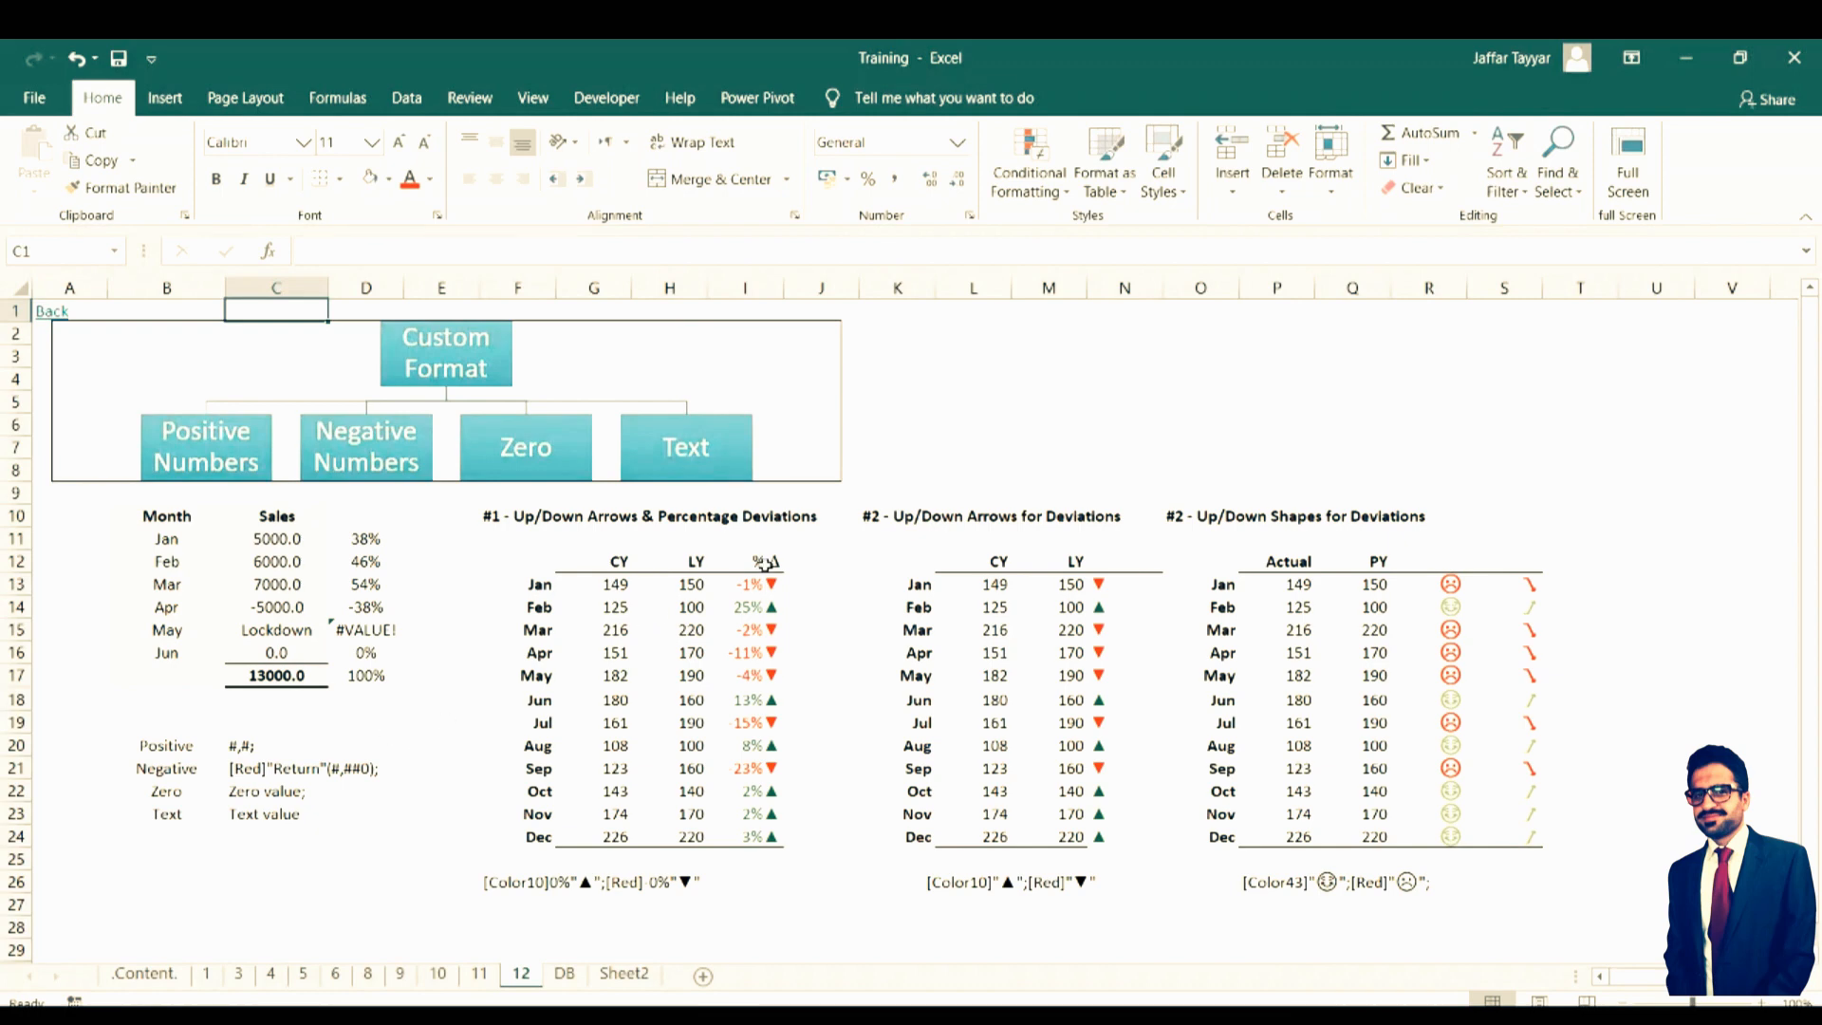
Inspect the January percentage deviation formula in I13 of the first arrows table
left_click(746, 588)
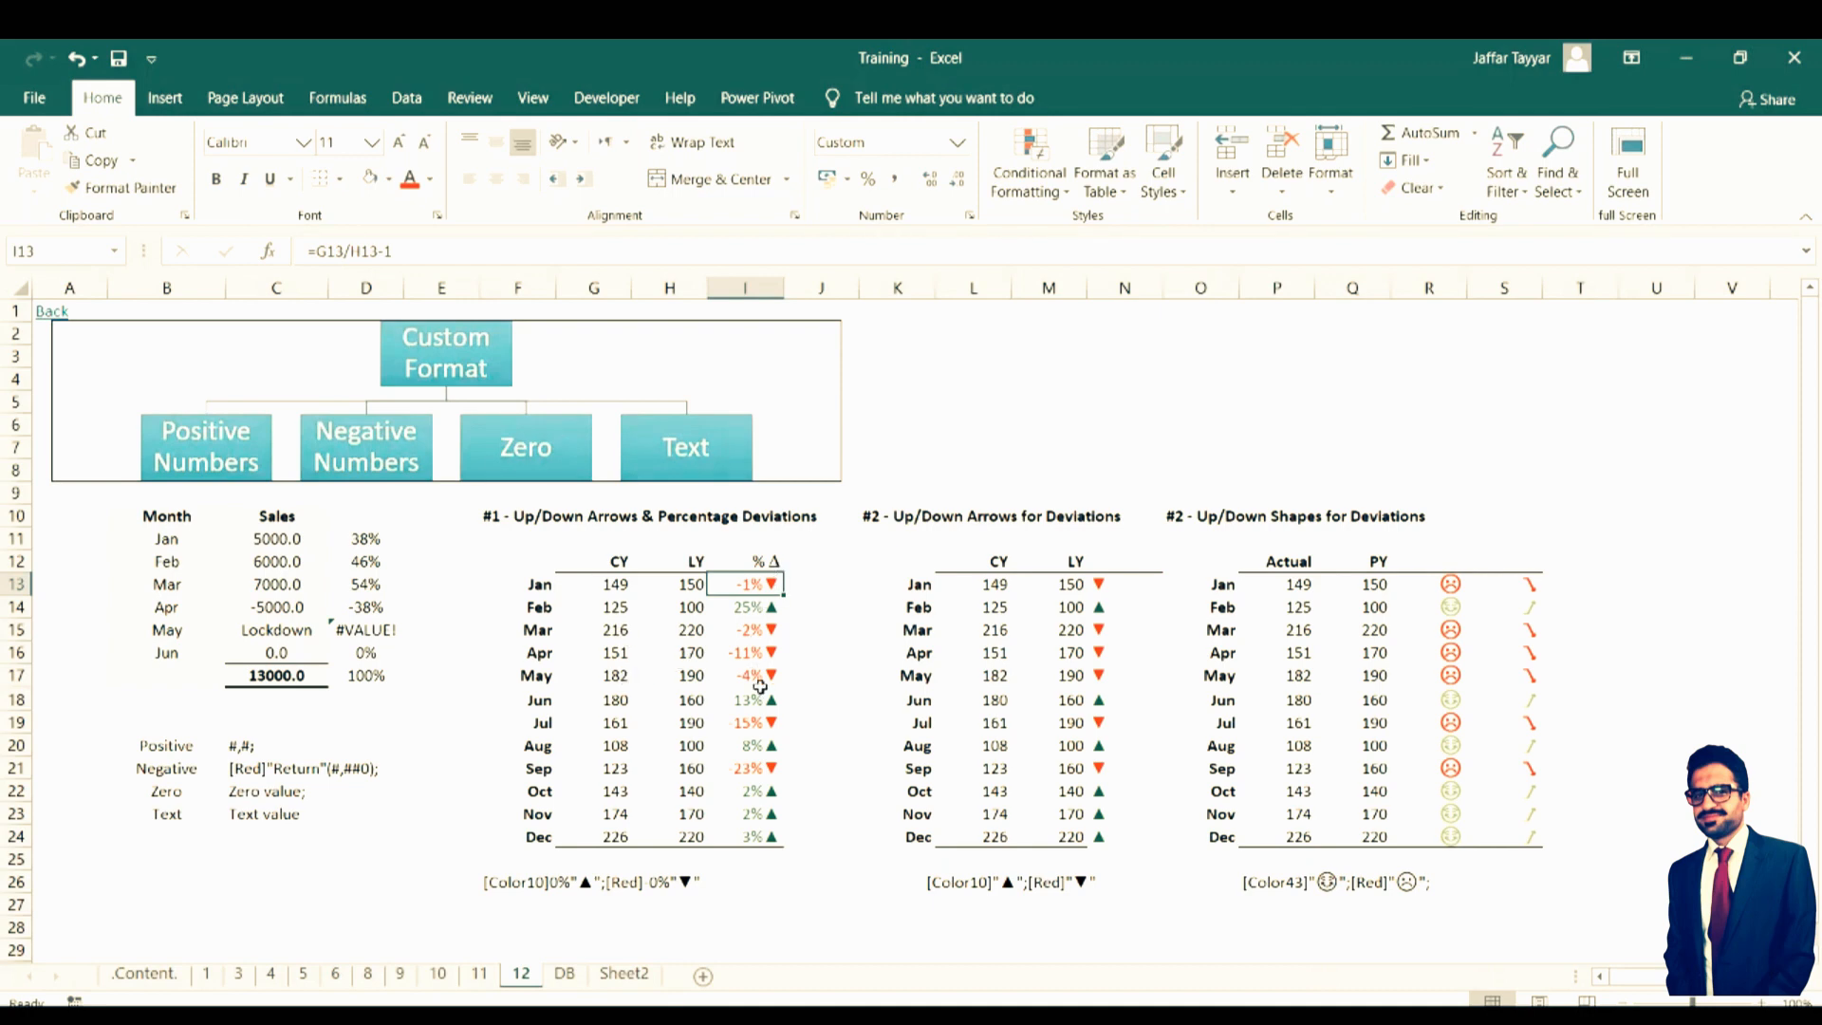
double_click(759, 584)
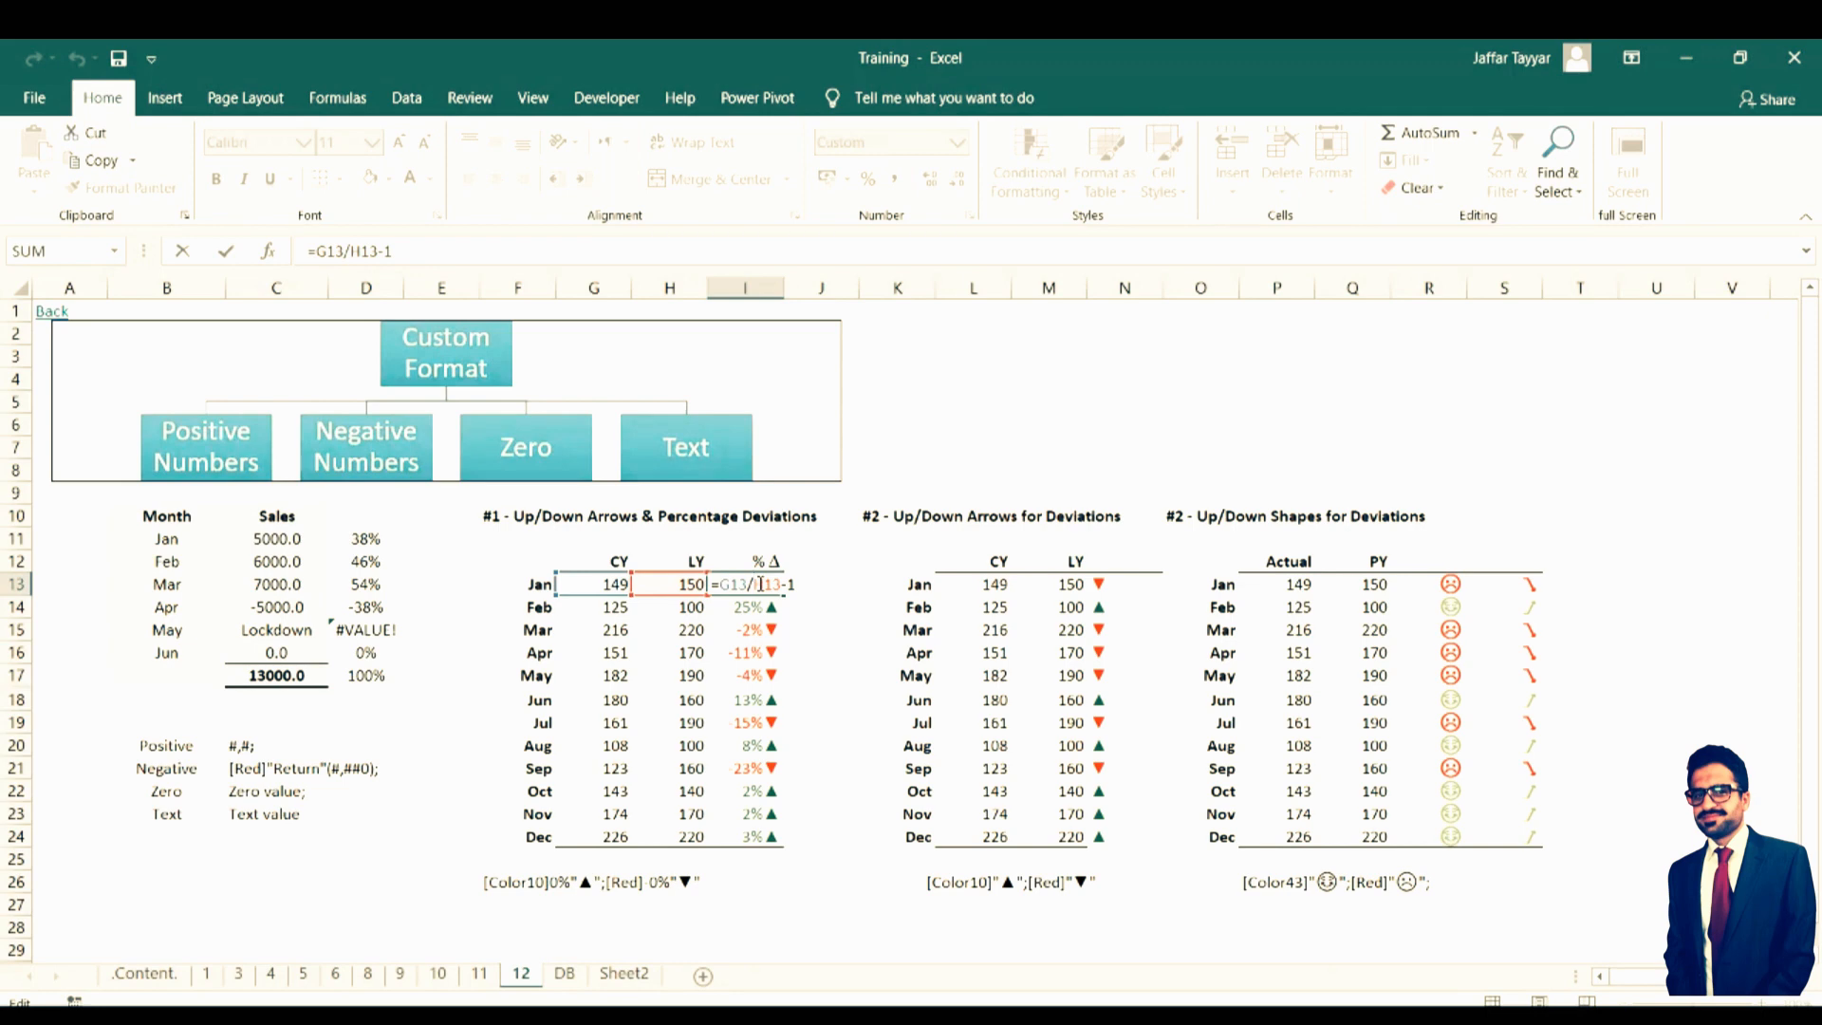
key("Escape")
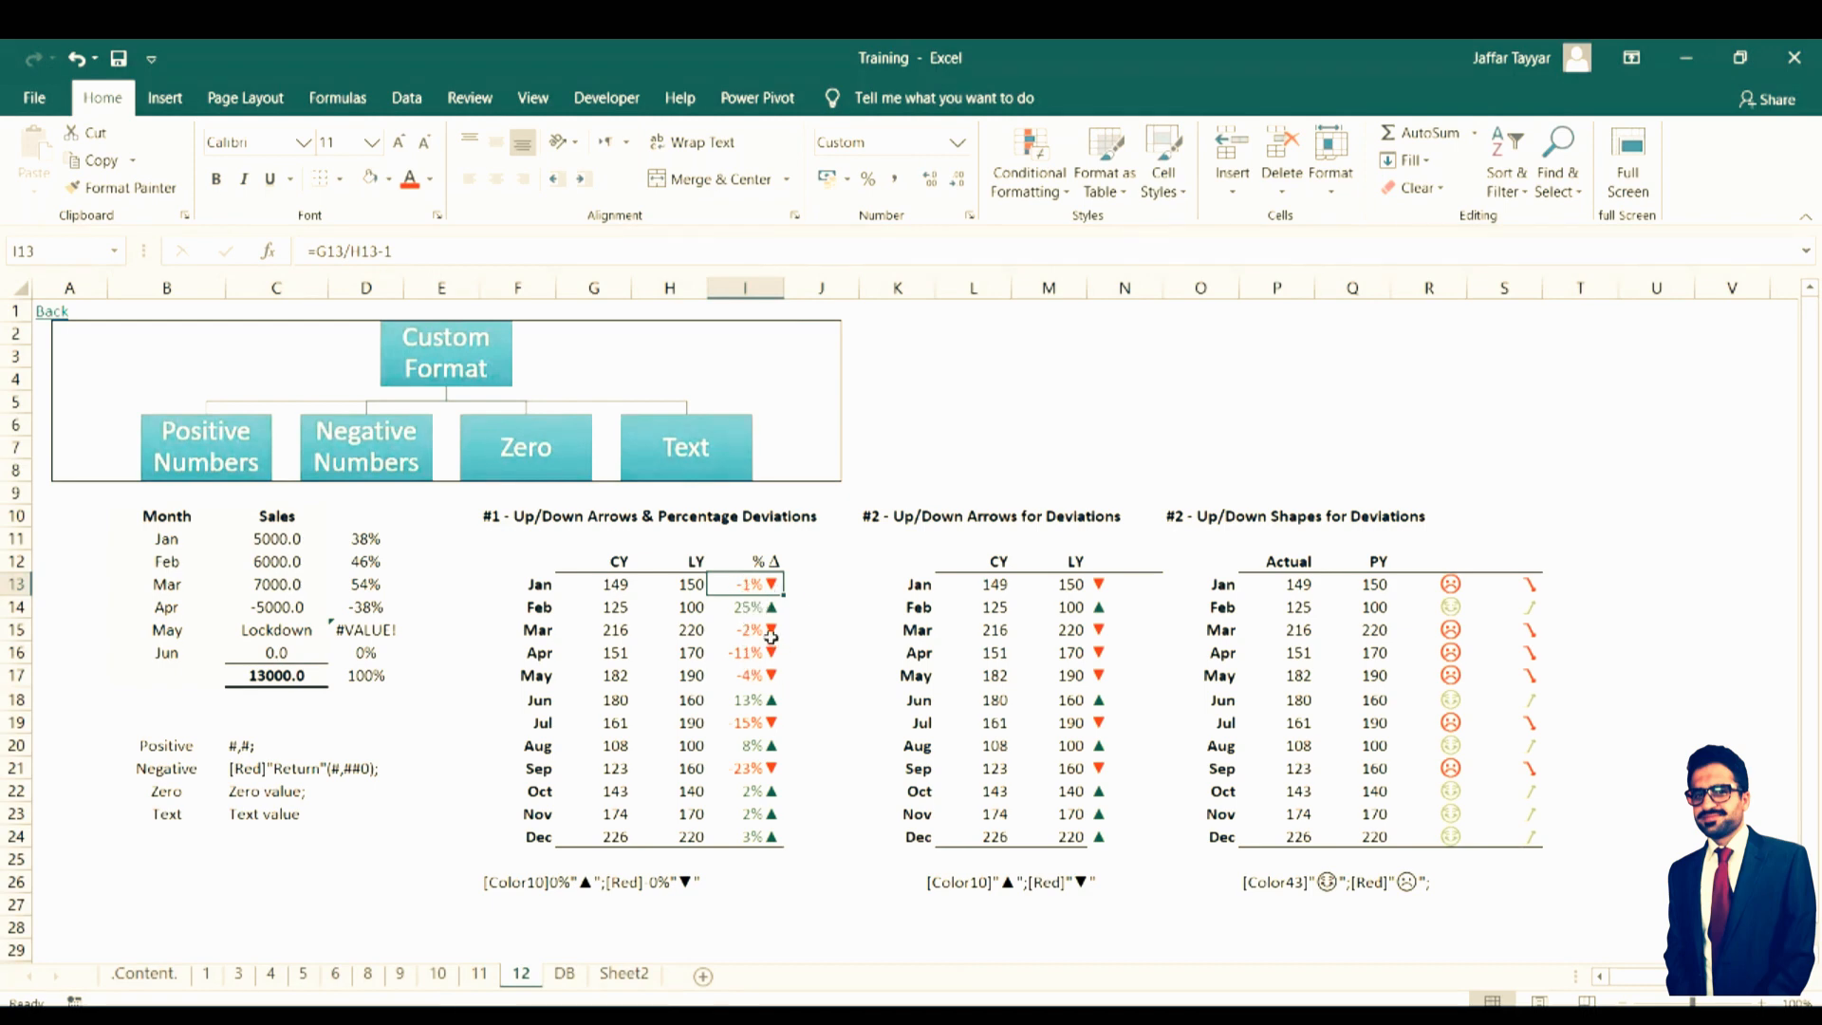
Set January's CY value in G13 to 200 and check the deviation arrow in I13
left_click(619, 588)
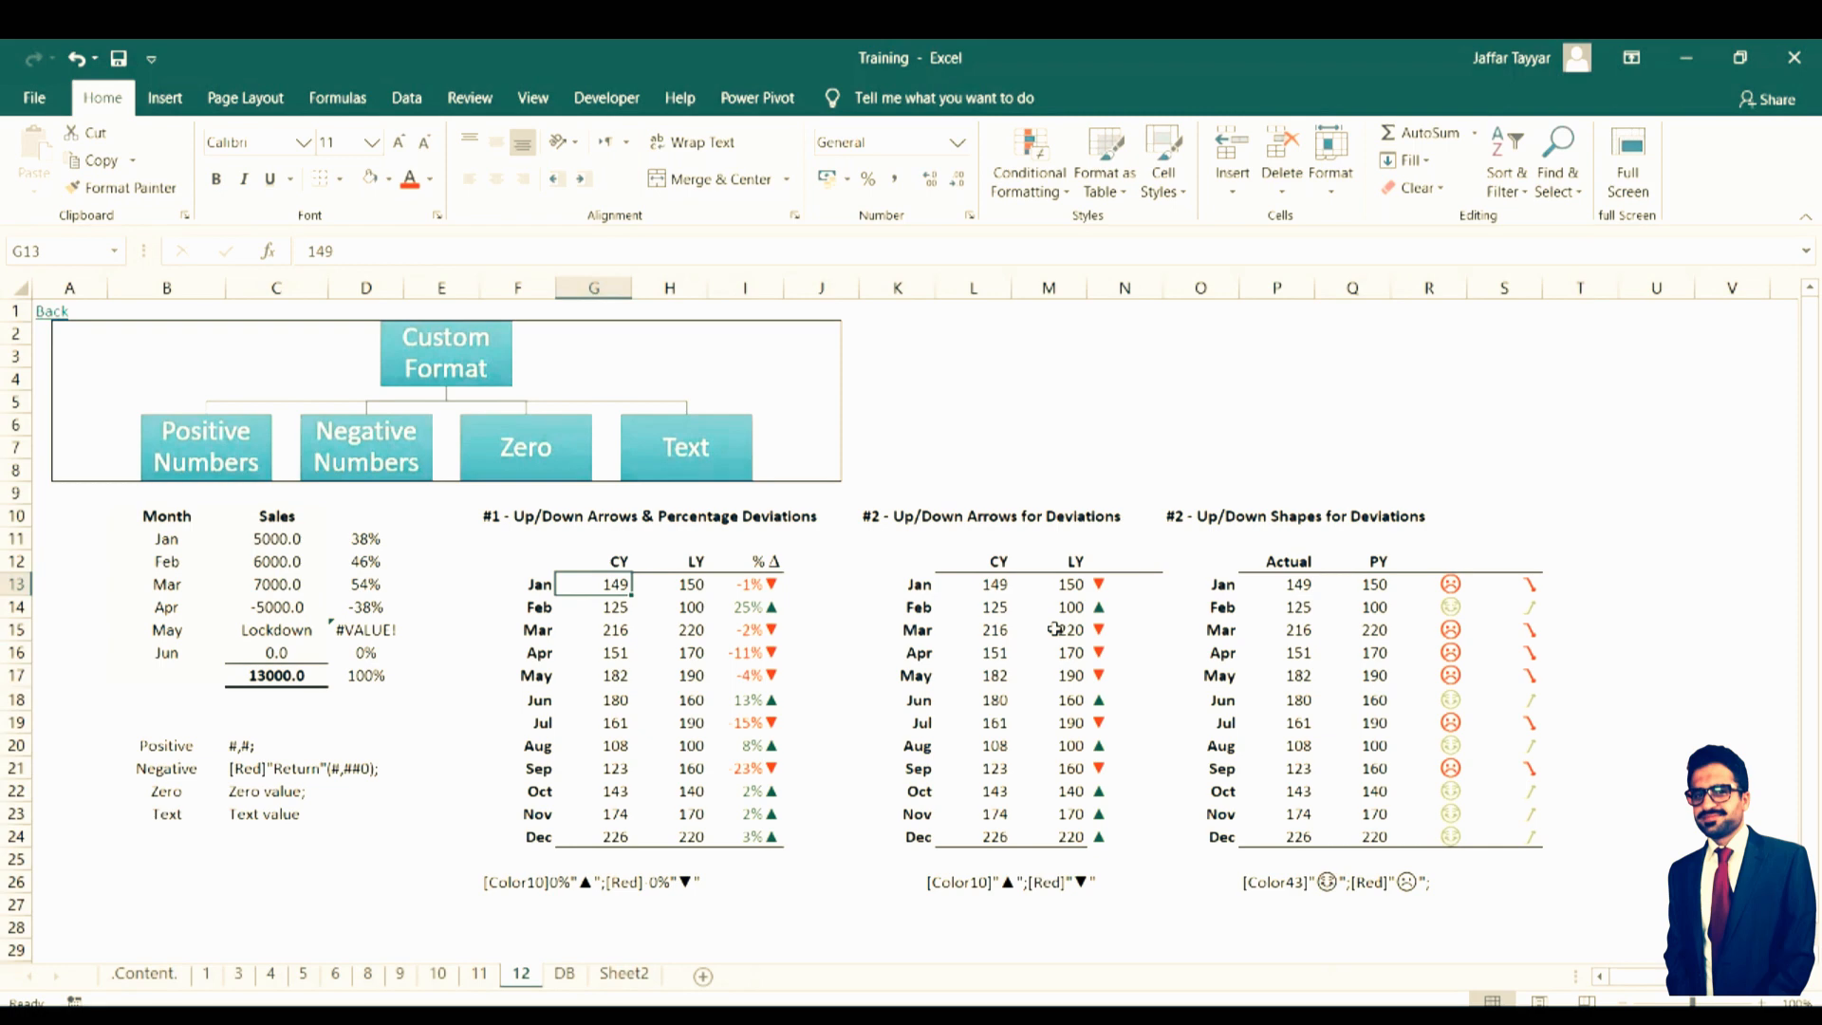
type("200")
key("Return")
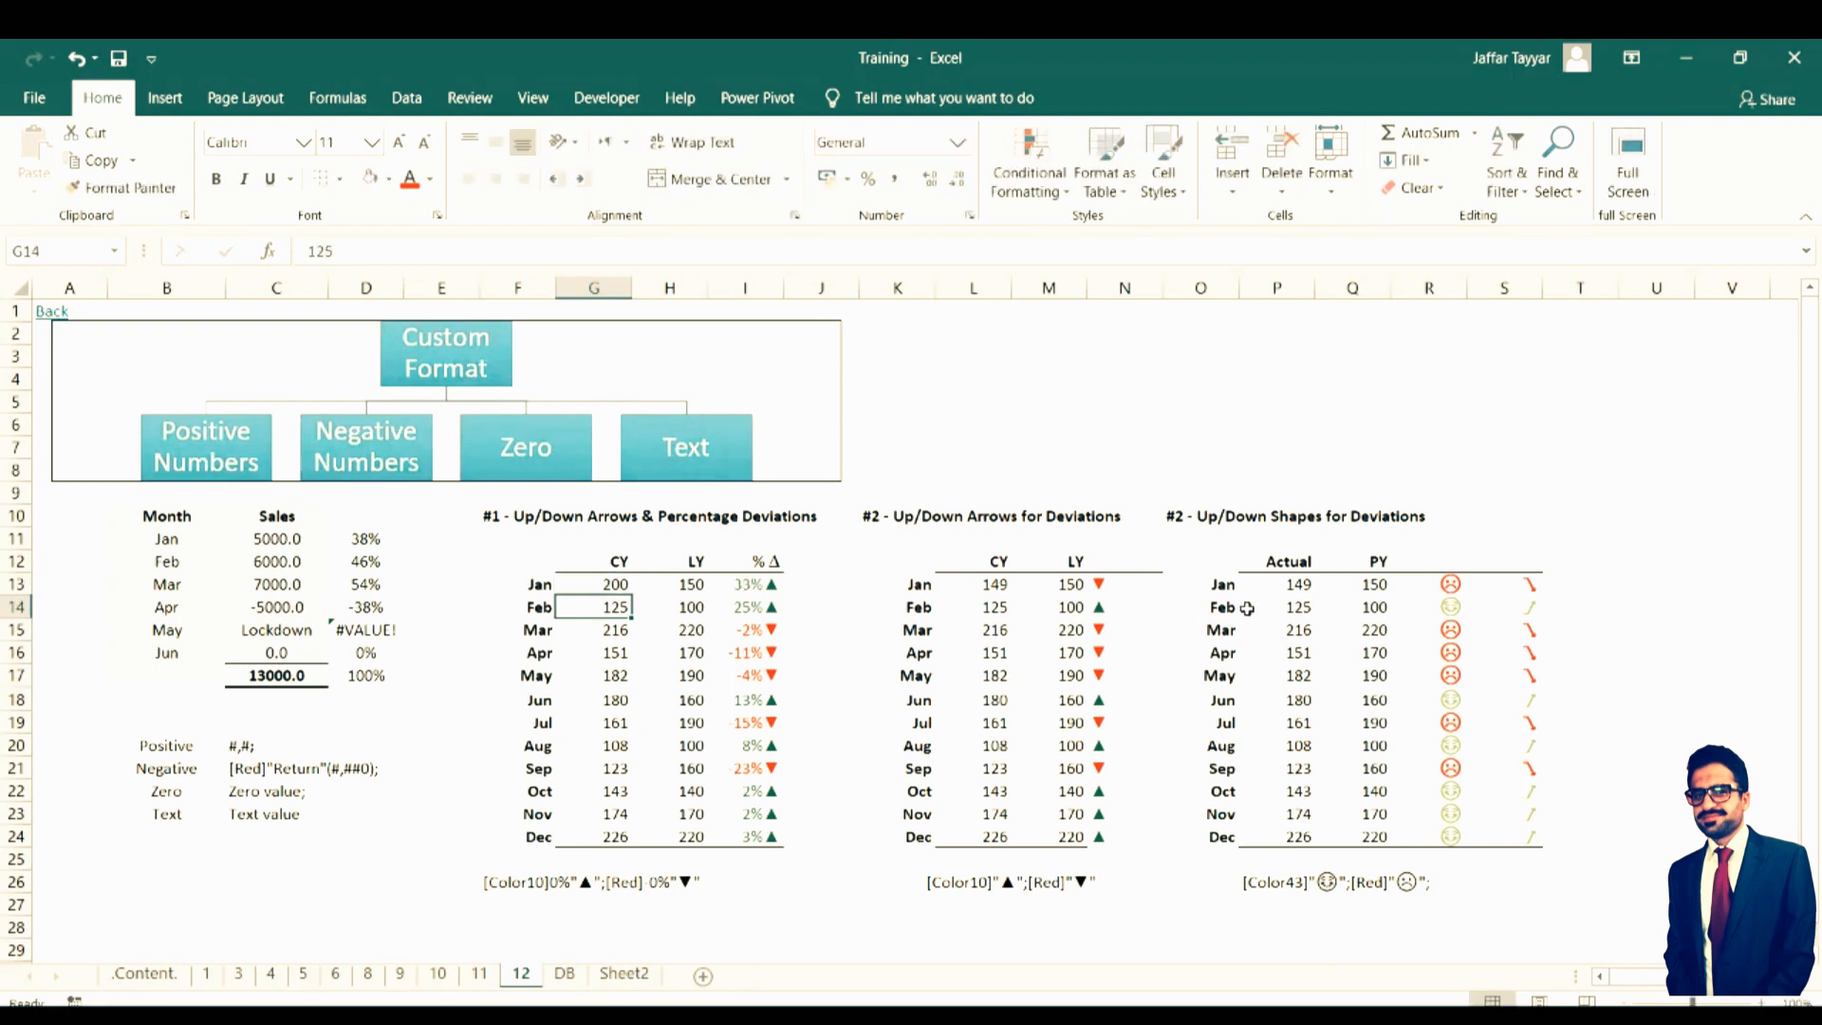
left_click(765, 584)
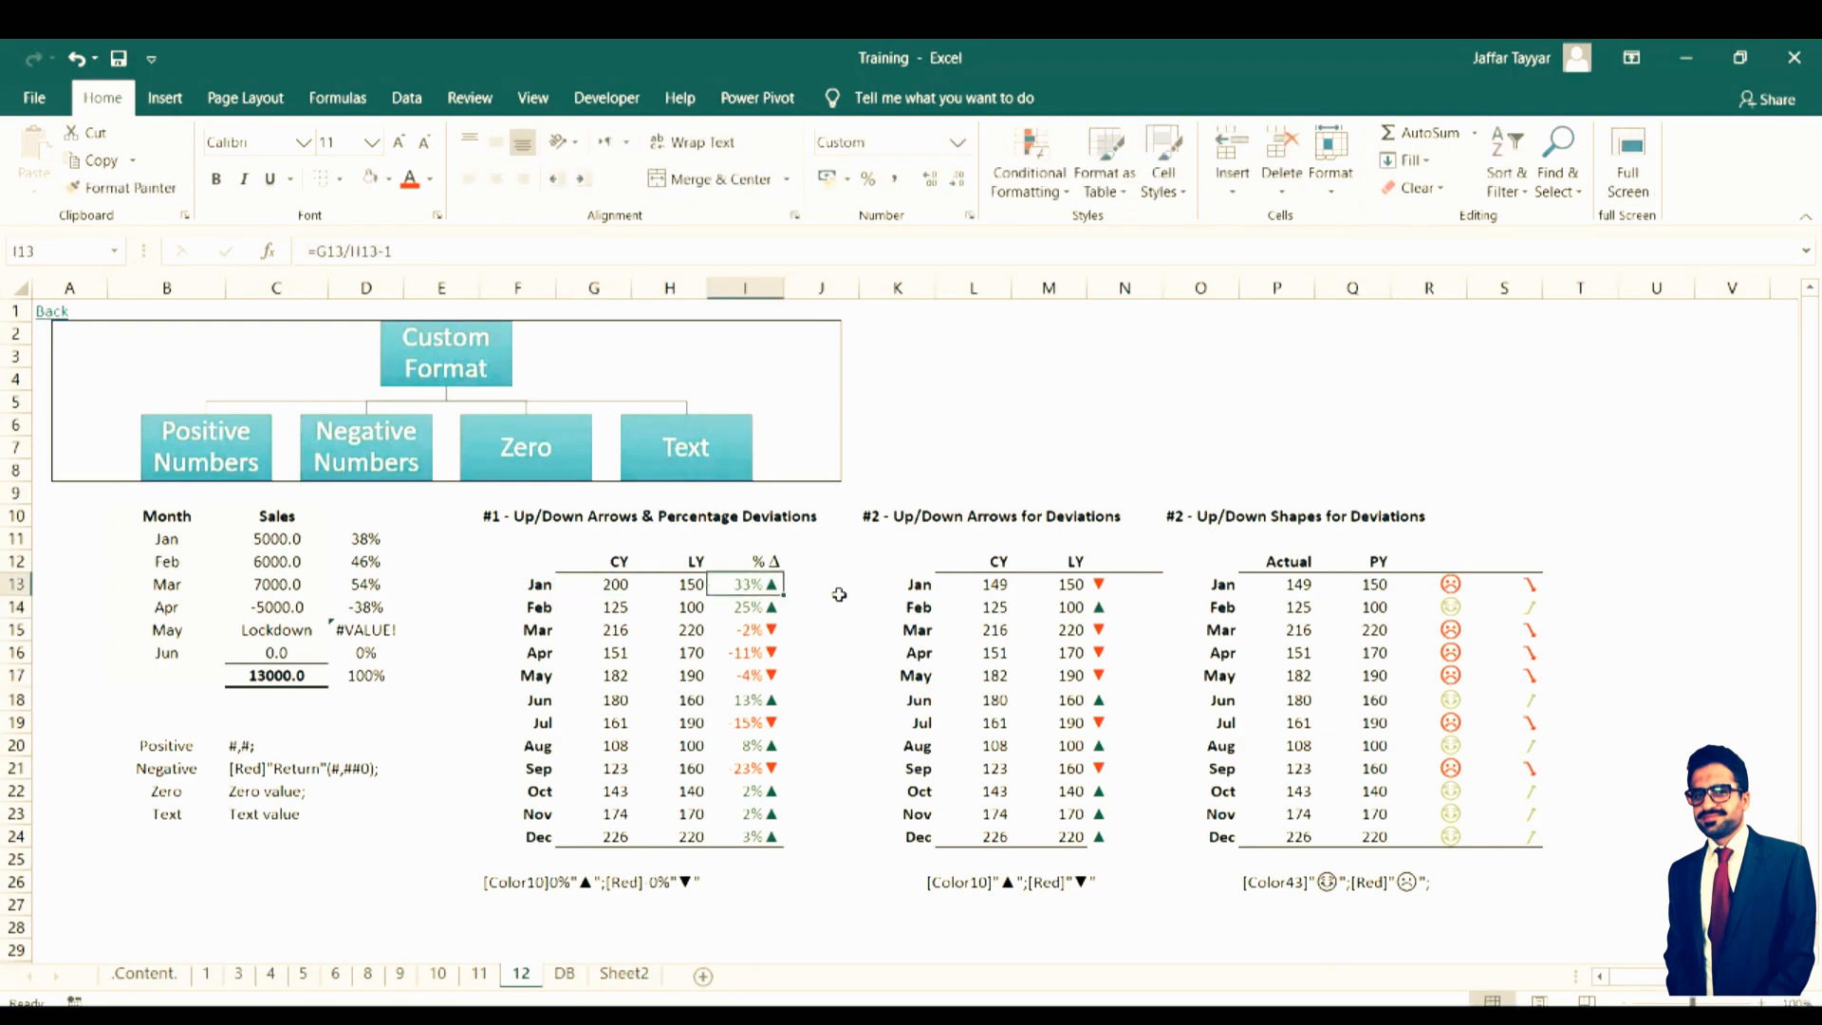
Set April's LY value in H16 to 200 and check the percentage deviation in I16
left_click(615, 652)
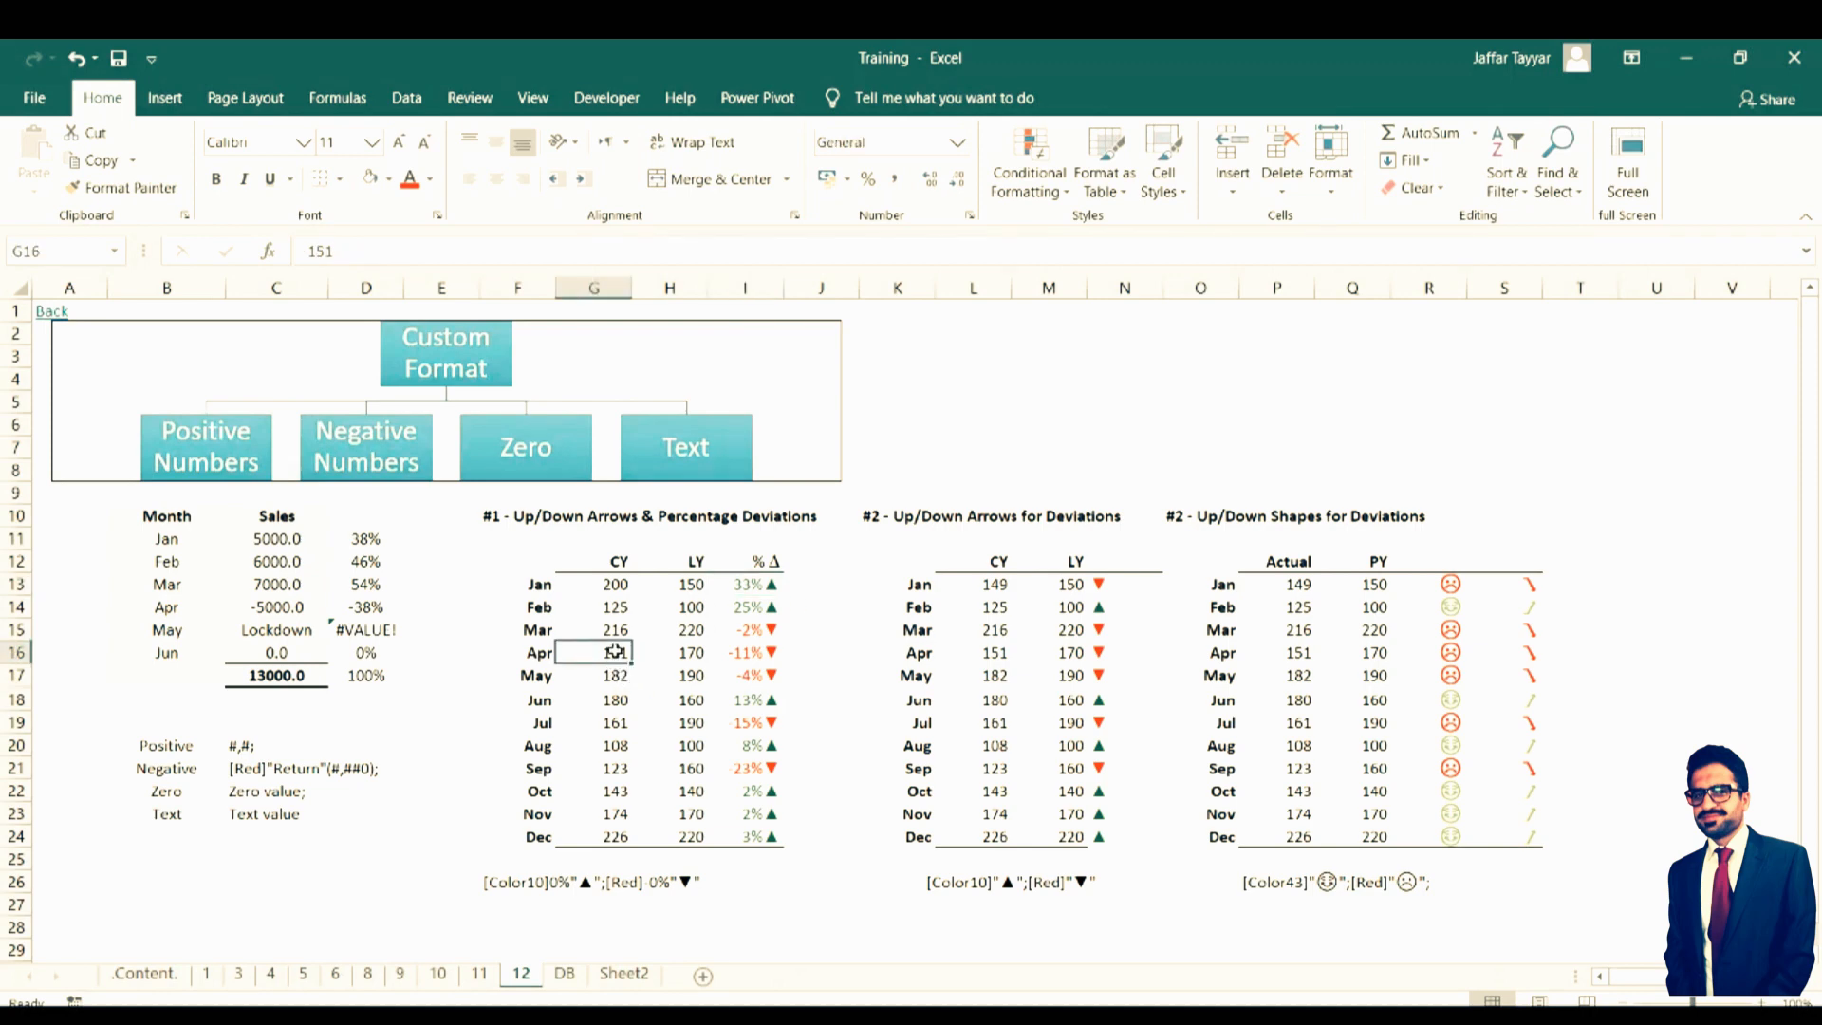
left_click(688, 655)
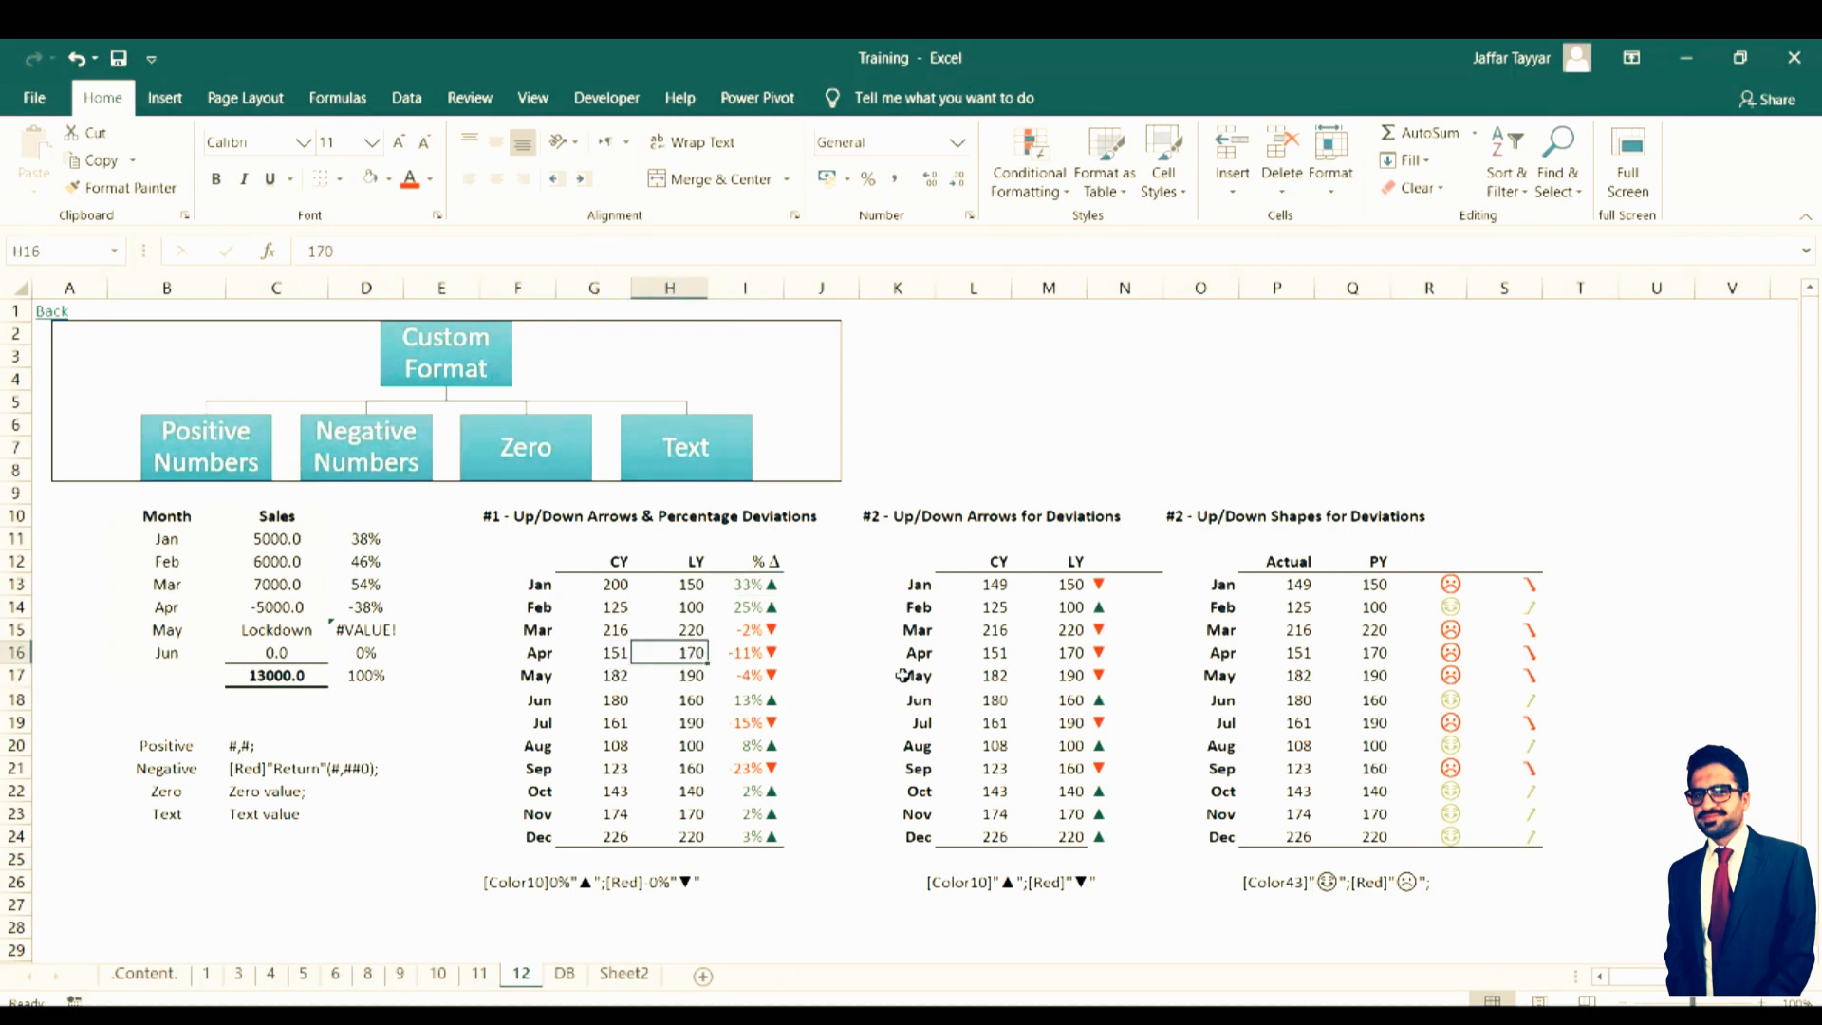
type("200")
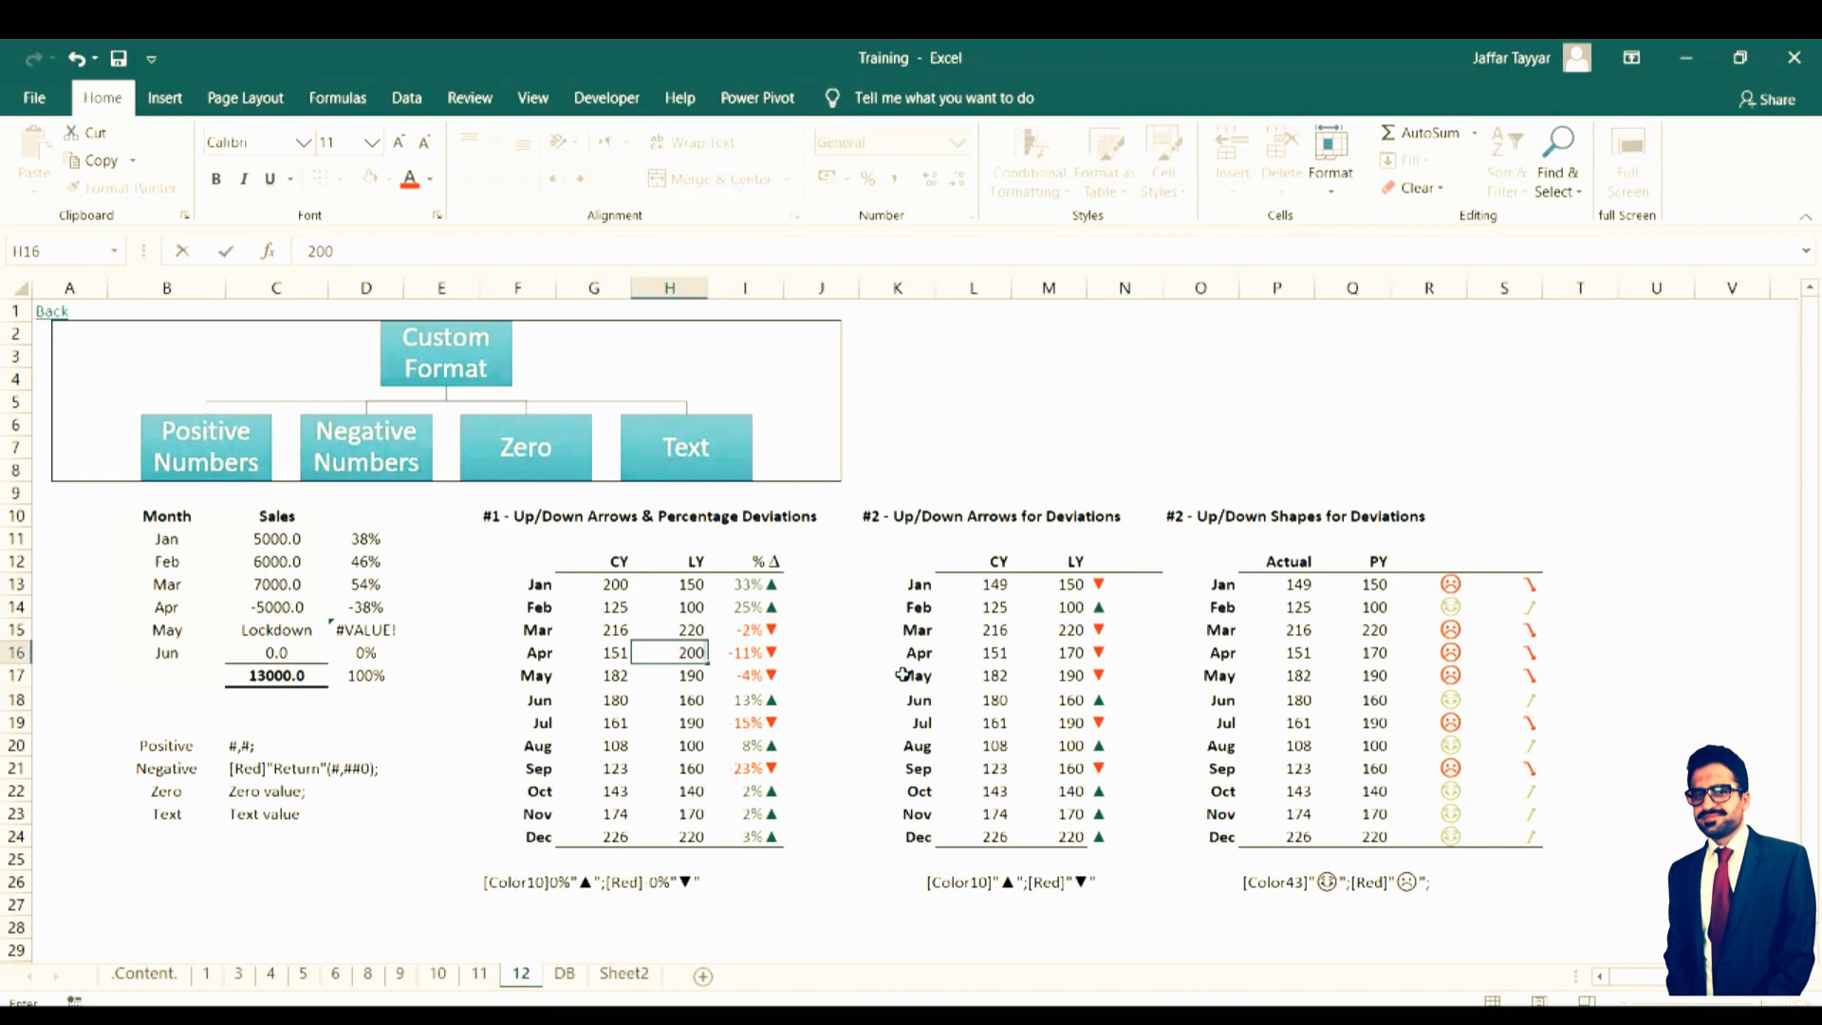
key("Return")
left_click(759, 653)
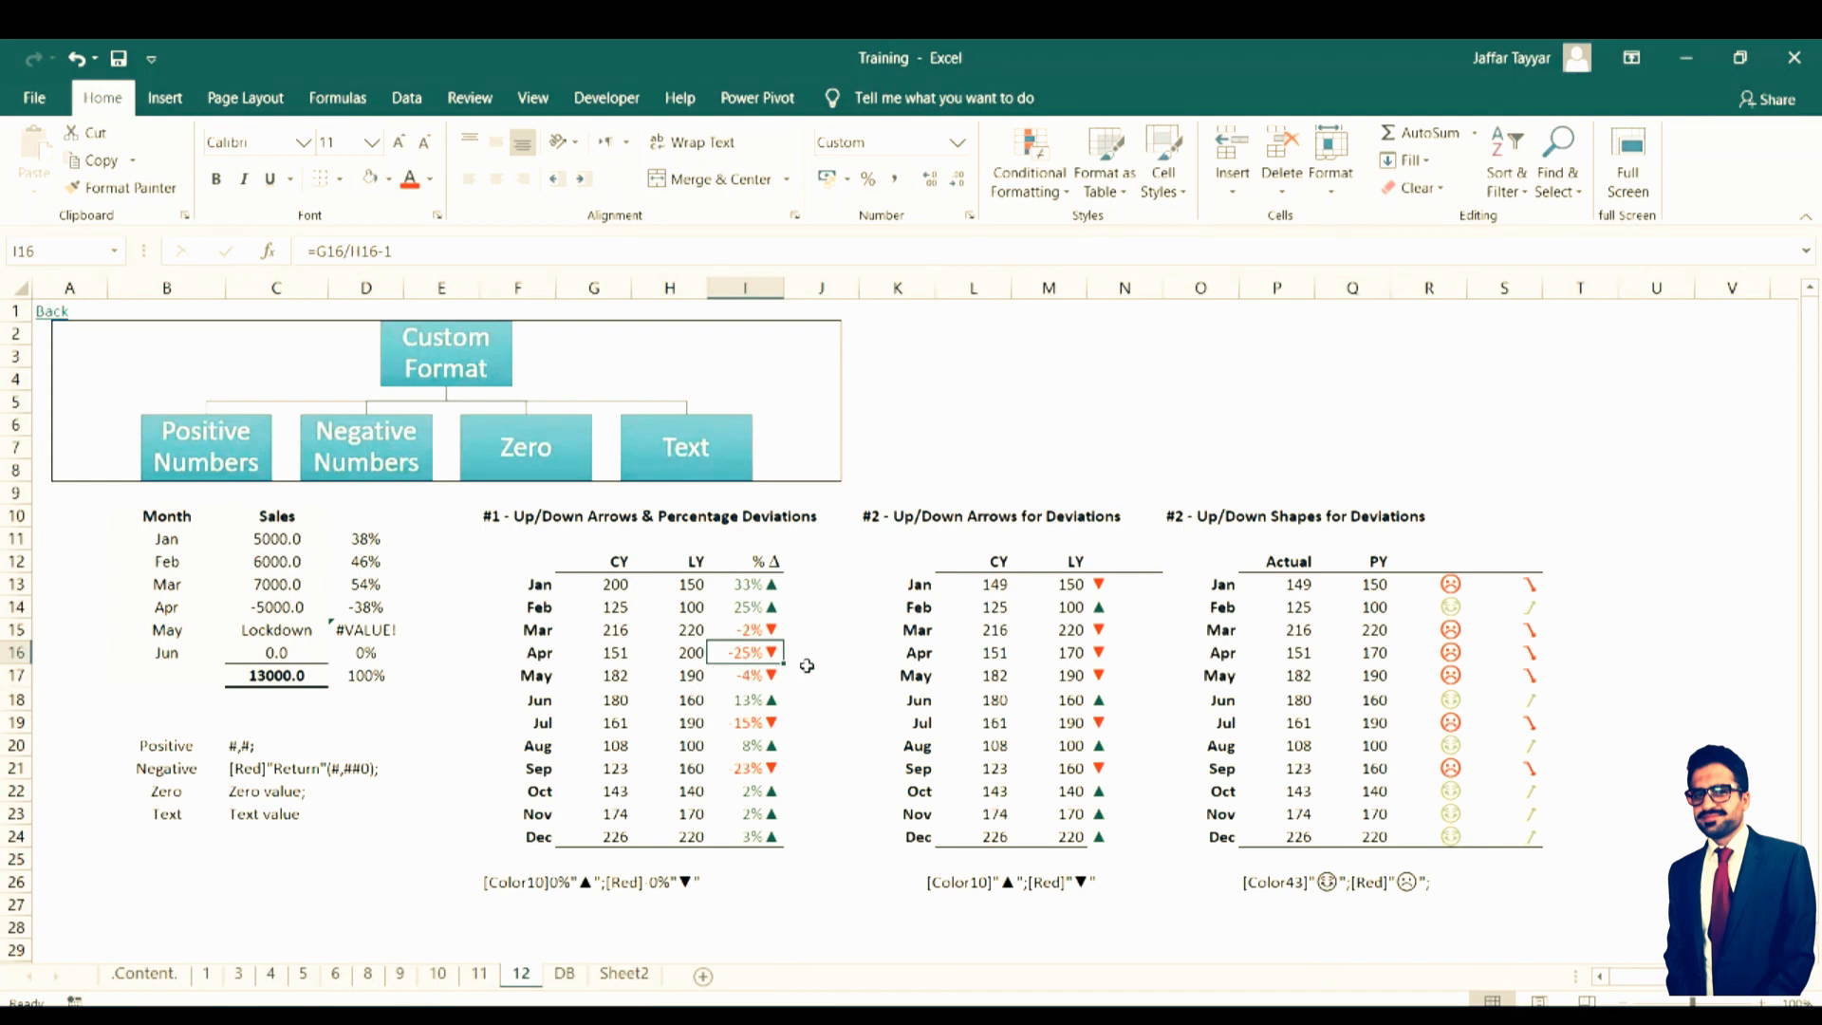
Inspect the deviation formulas behind the arrows in N13, the face symbol in R13 and the line symbol in S14
left_click(1106, 584)
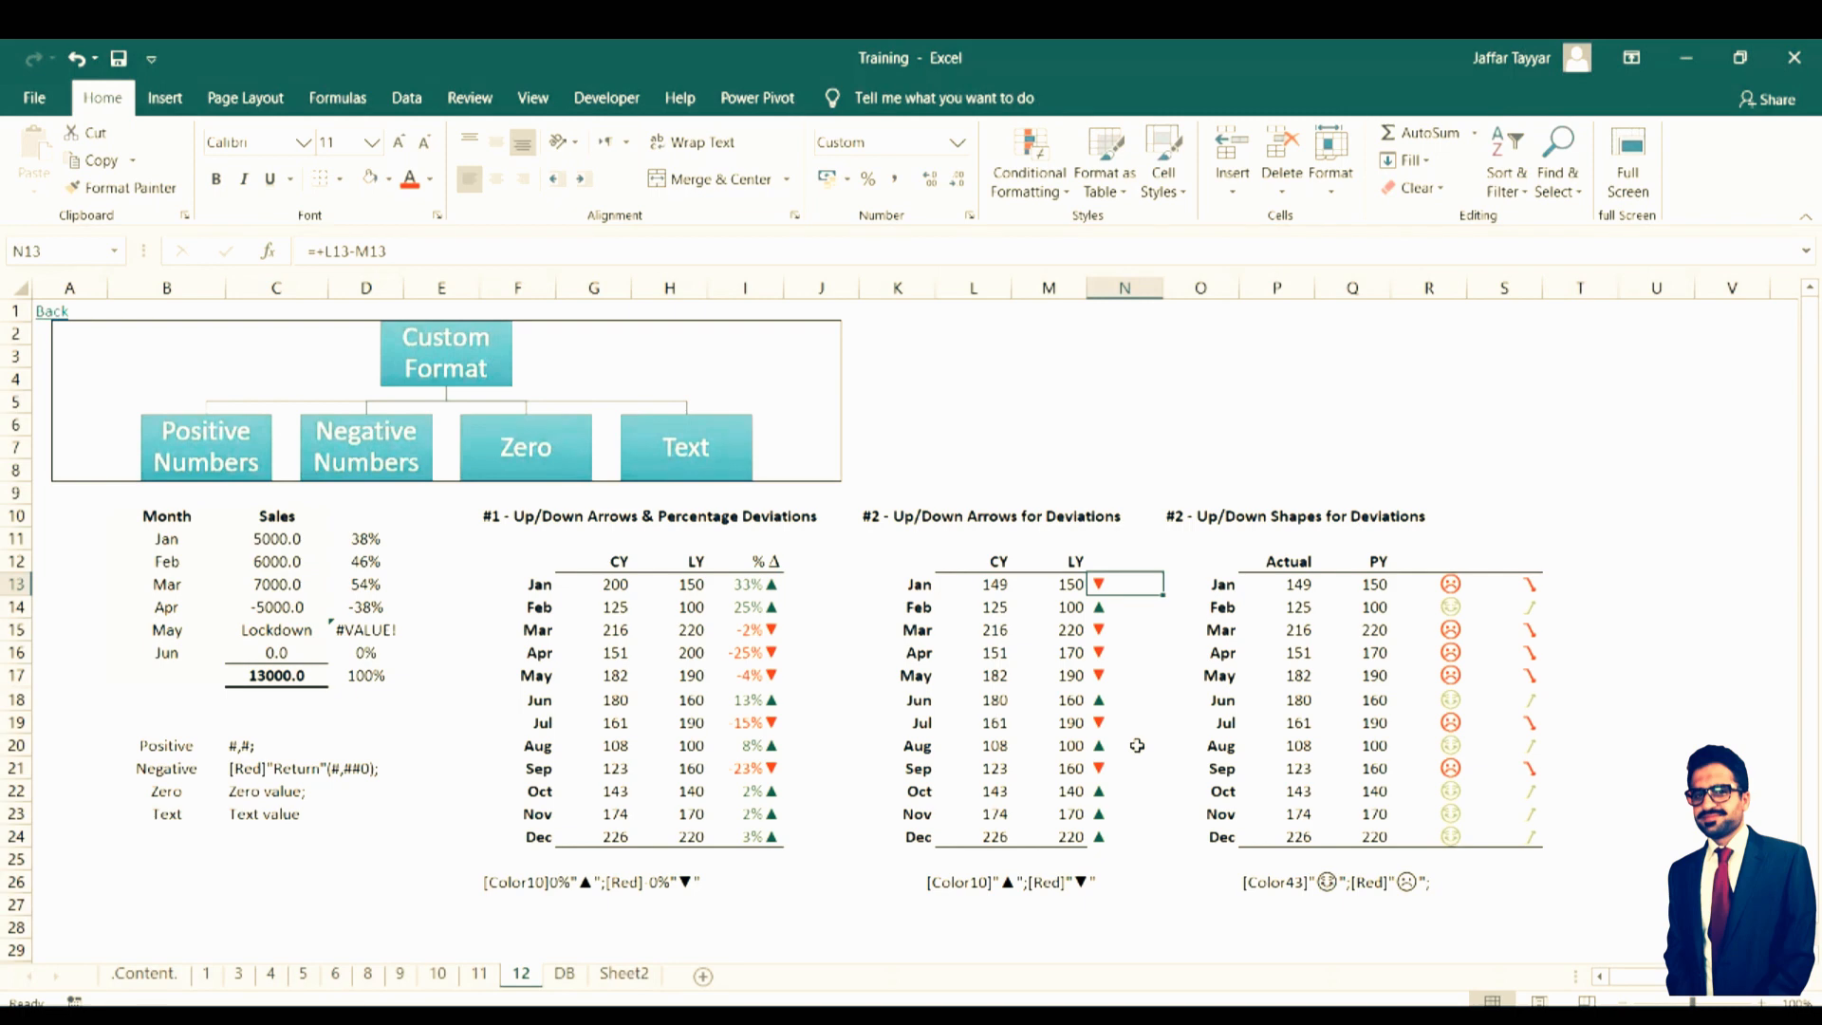
left_click(1450, 594)
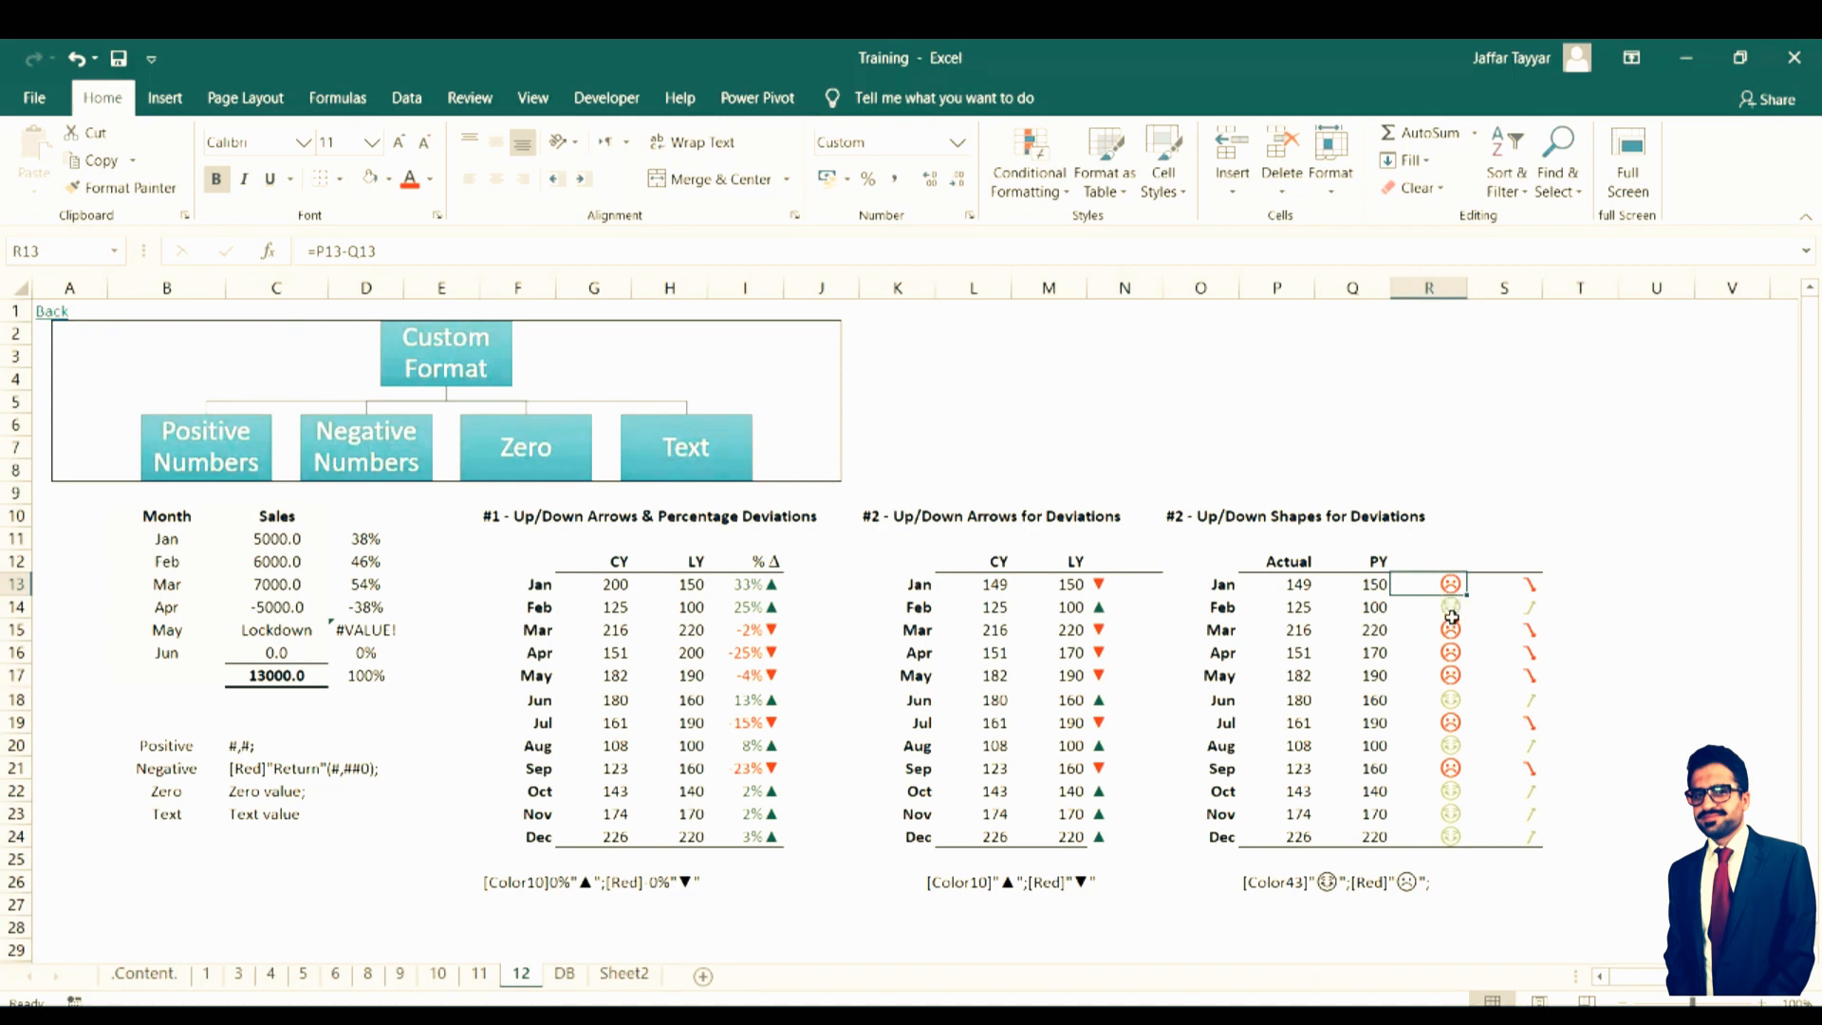
left_click(1542, 599)
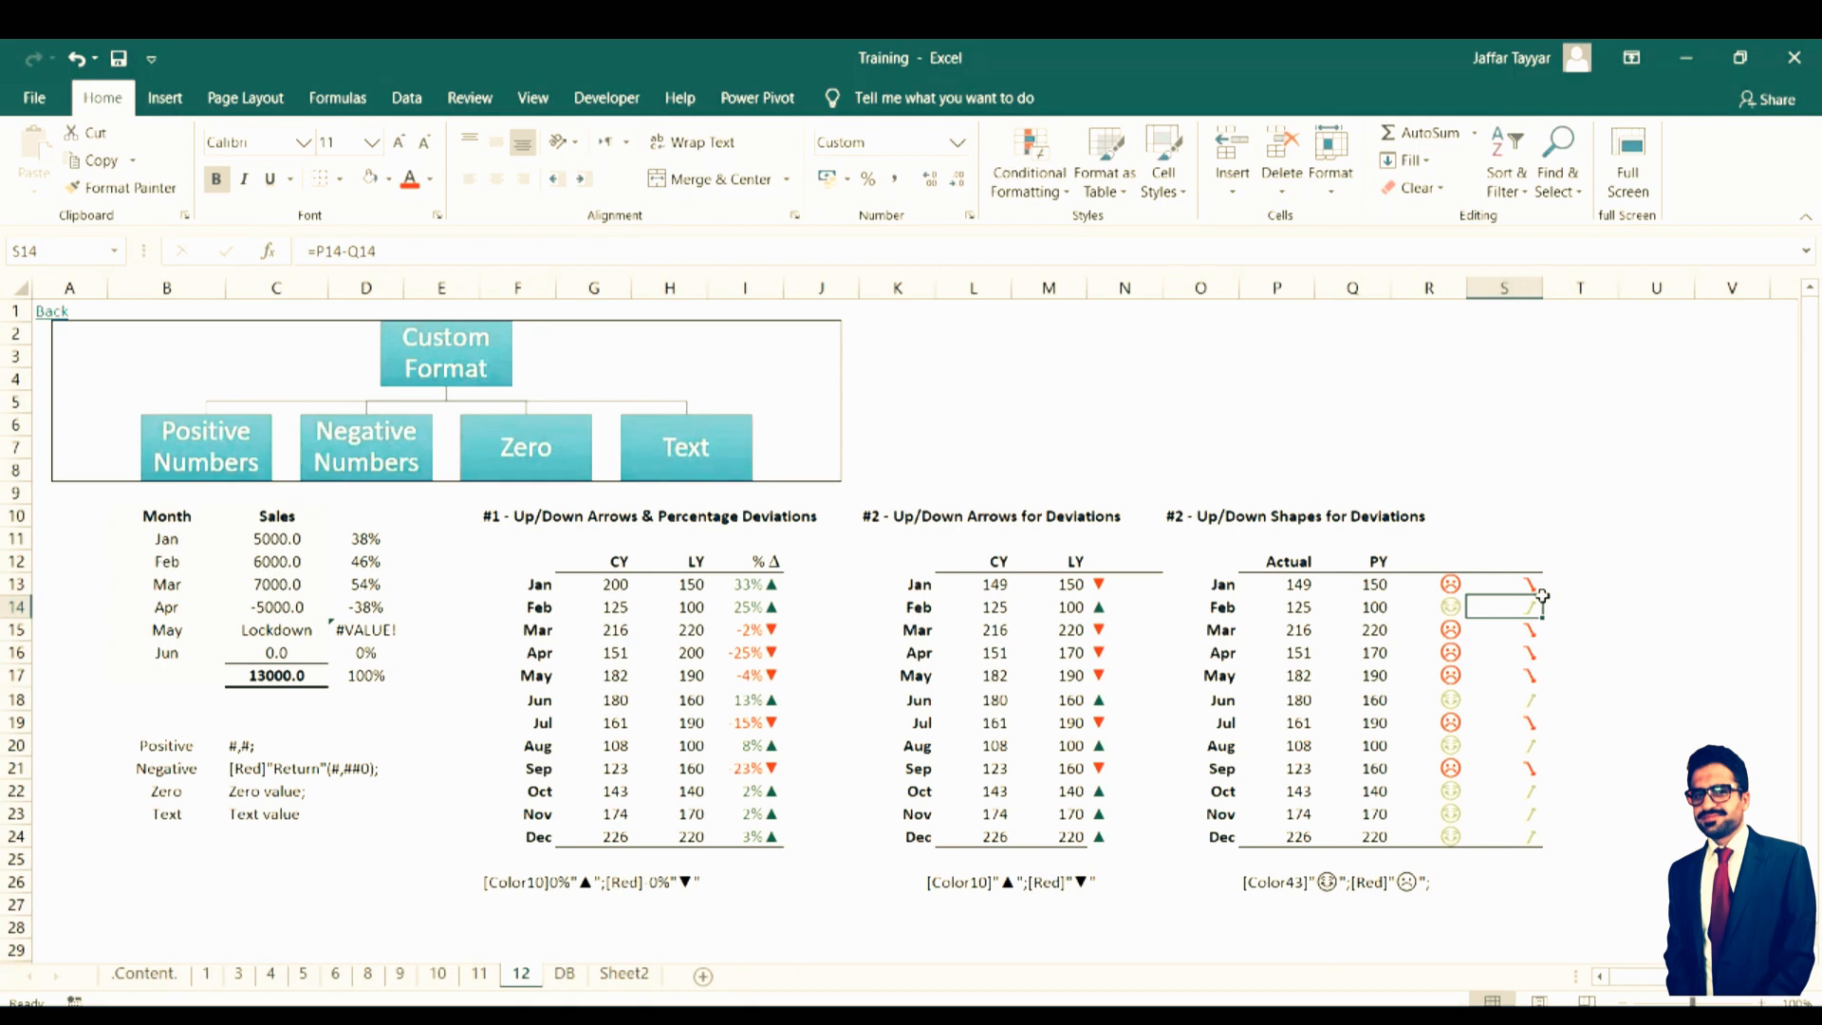
Examine the built-in custom number format codes available for the empty cell M6
left_click(1017, 420)
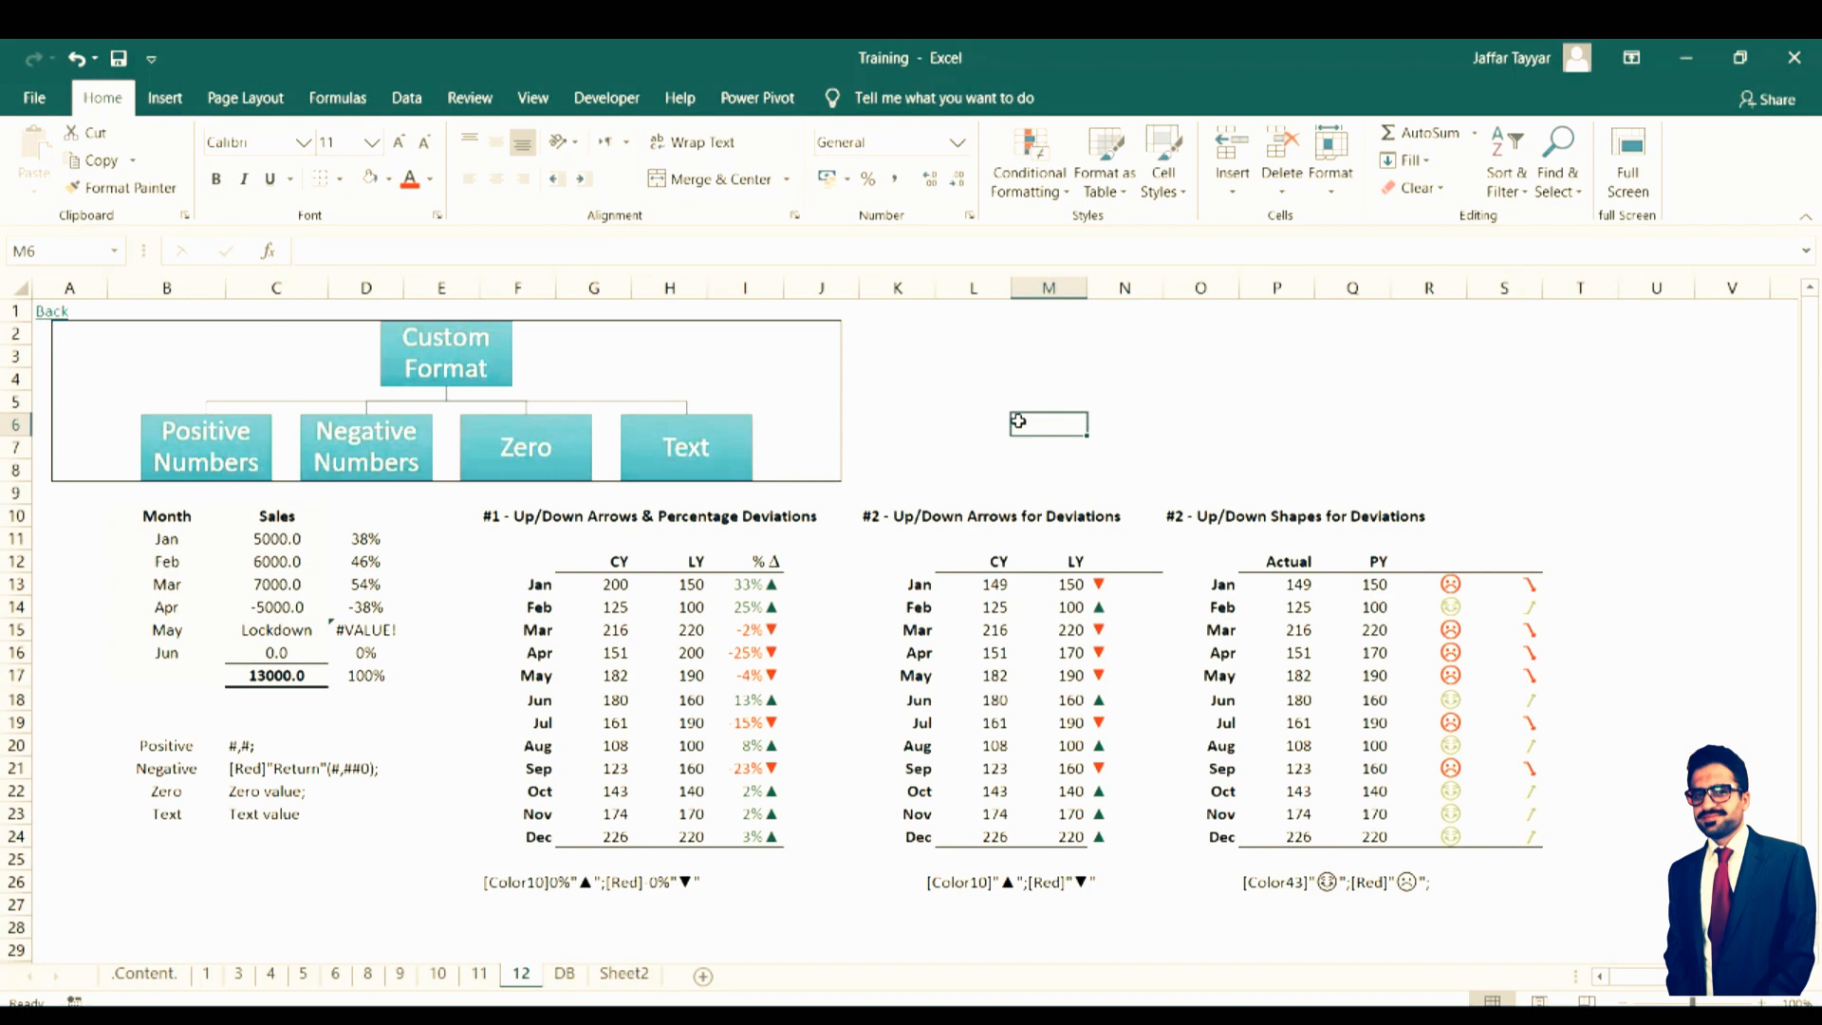
key("ctrl+1")
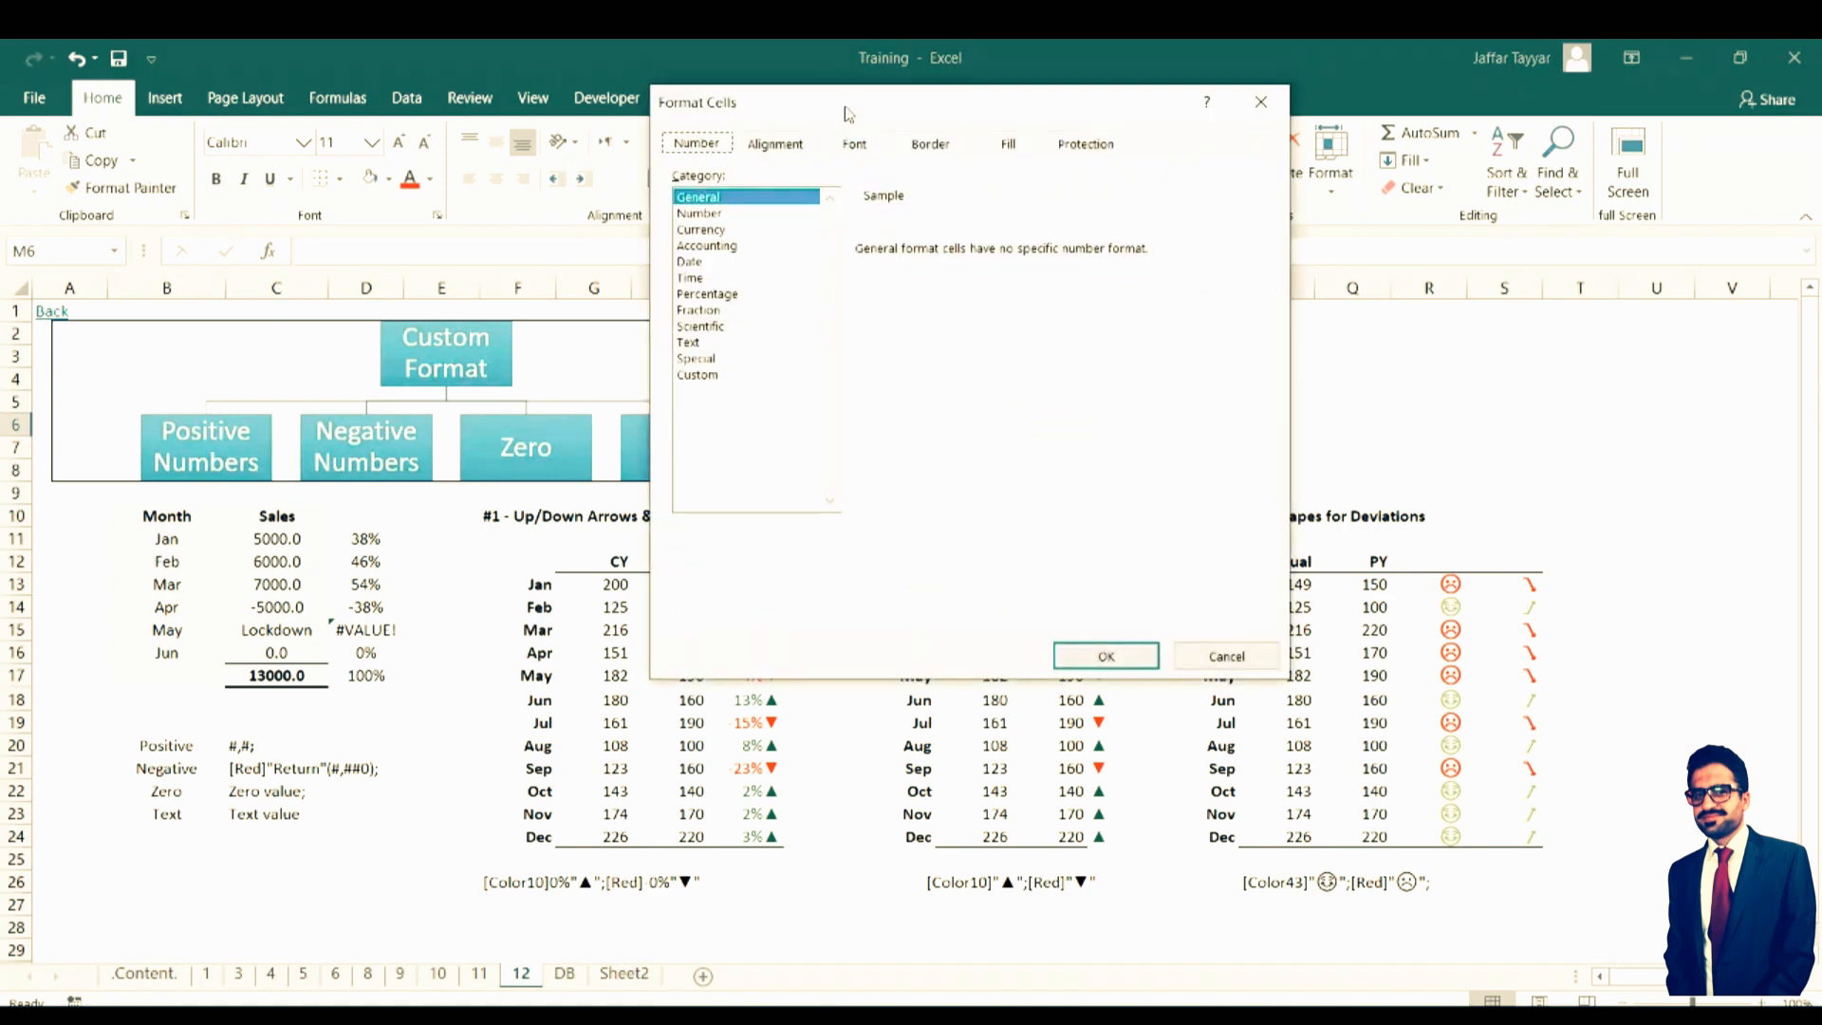
left_click_drag(848, 113, 1178, 191)
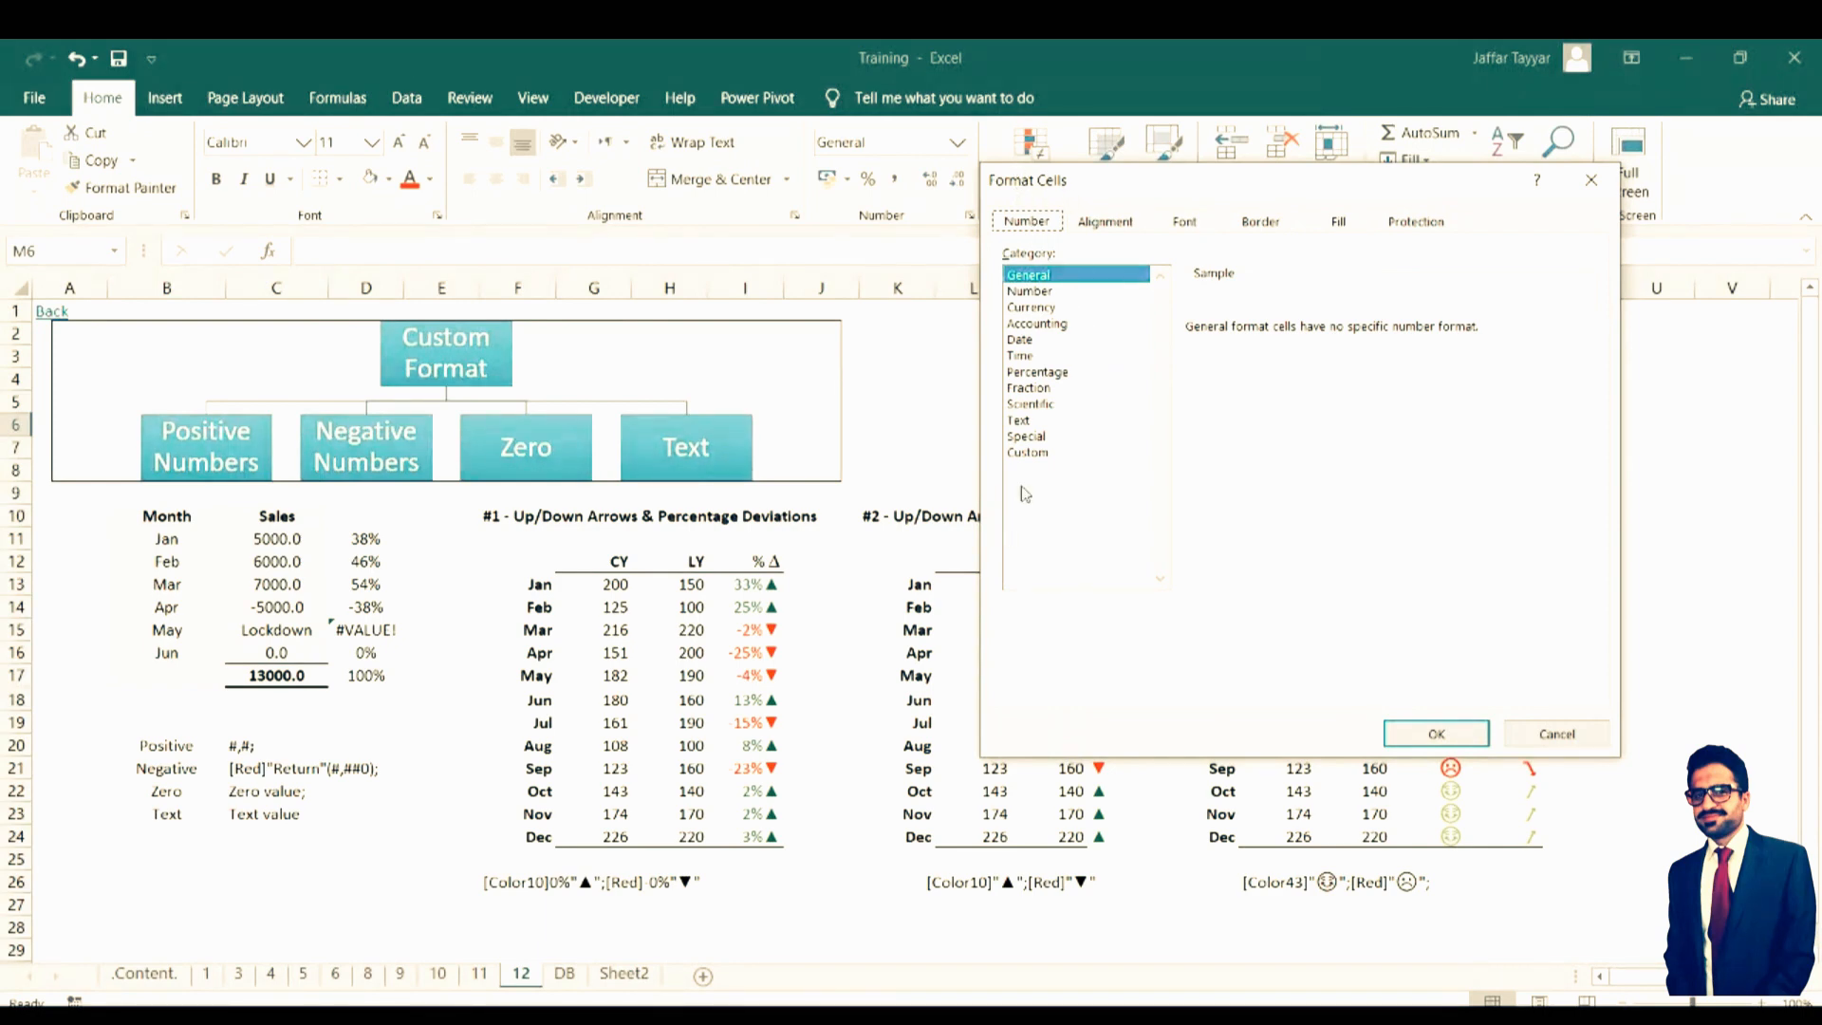
left_click(1047, 453)
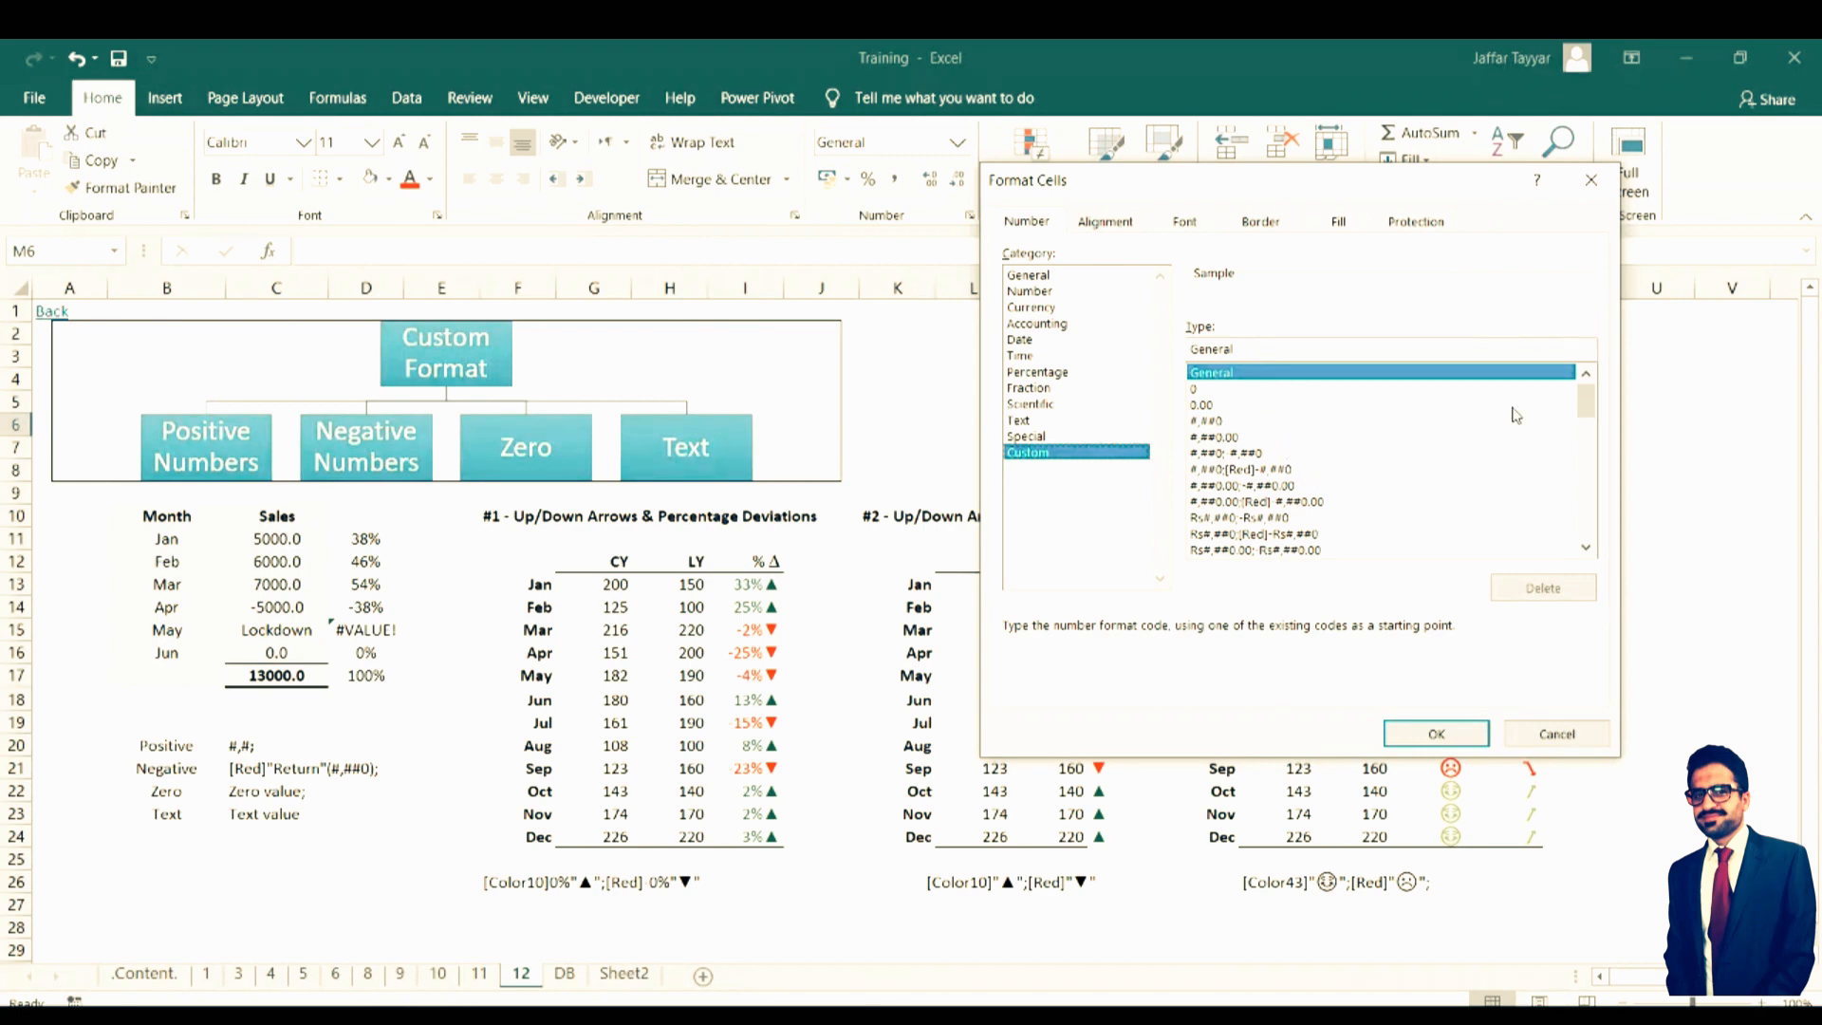
left_click_drag(1583, 413, 1585, 375)
Try replacing M6's General format code with a run of g characters, and clear the trial text
left_click(1222, 349)
left_click_drag(1260, 358, 1177, 346)
key("BackSpace")
type("ggggggggg")
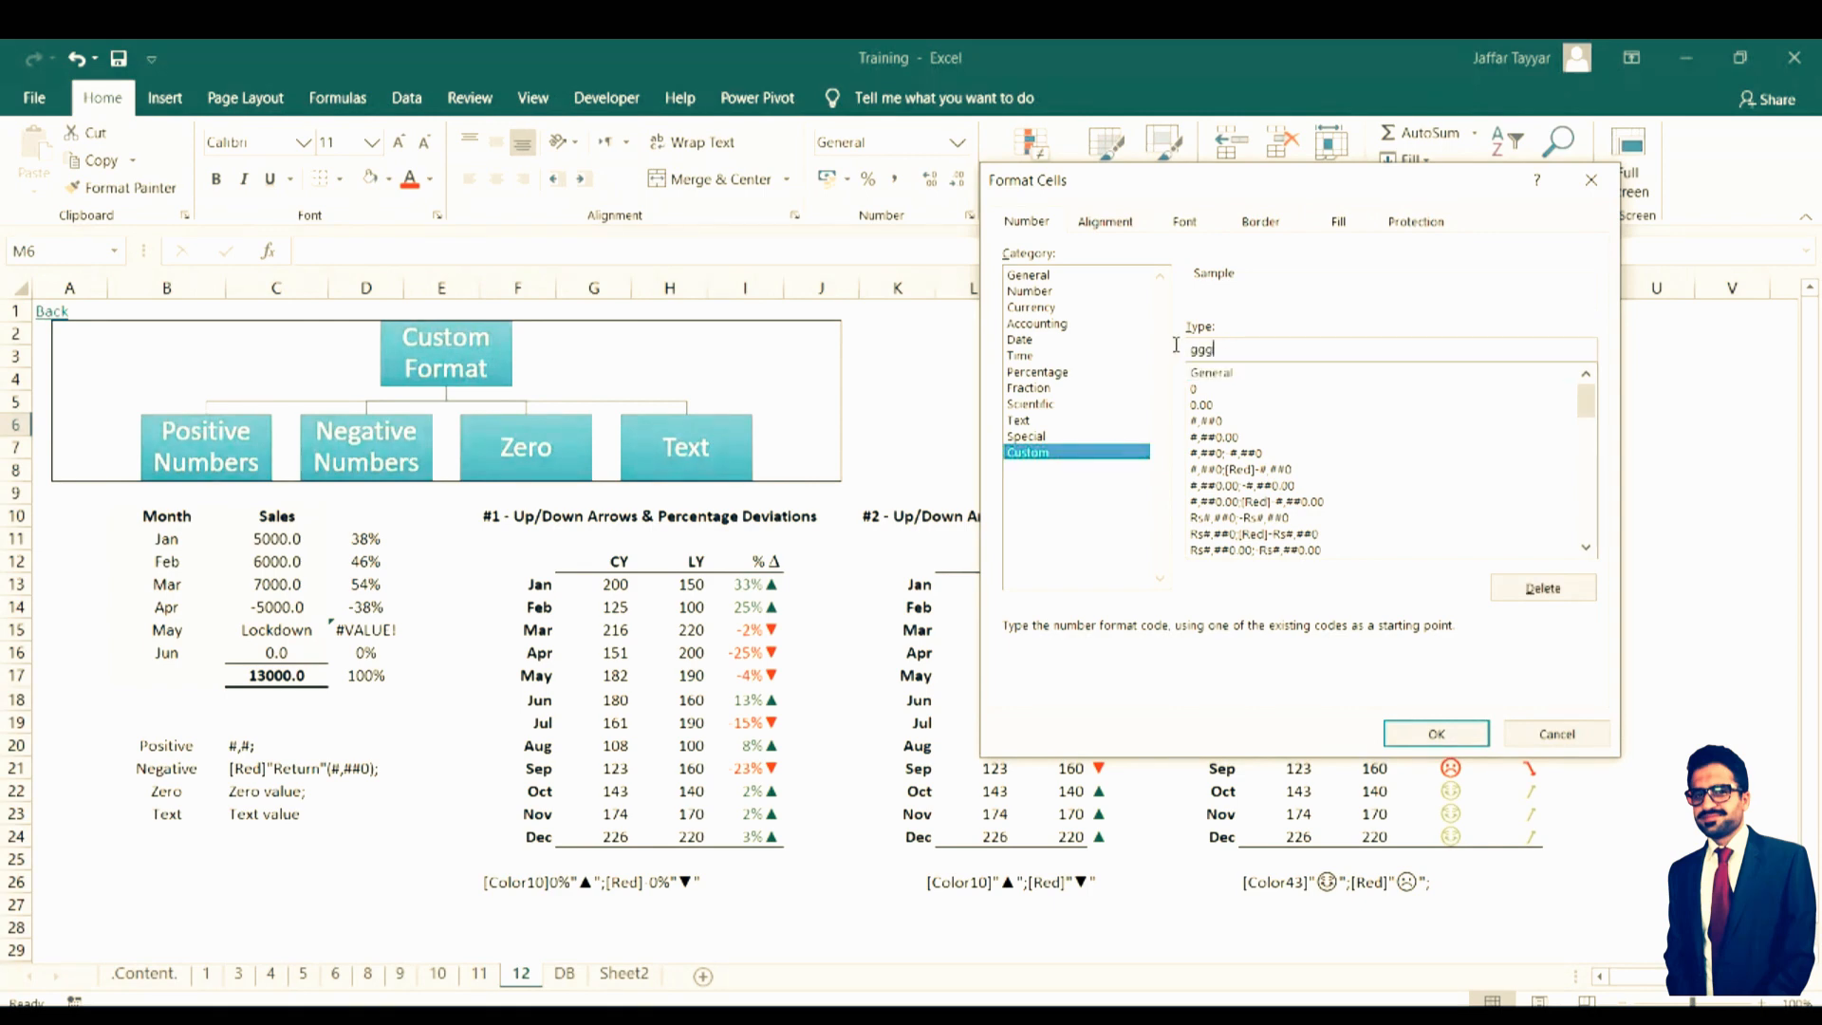
key("BackSpace")
key("BackSpace")
key("BackSpace")
key("BackSpace")
key("BackSpace")
key("BackSpace")
key("BackSpace")
key("BackSpace")
key("BackSpace")
key("BackSpace")
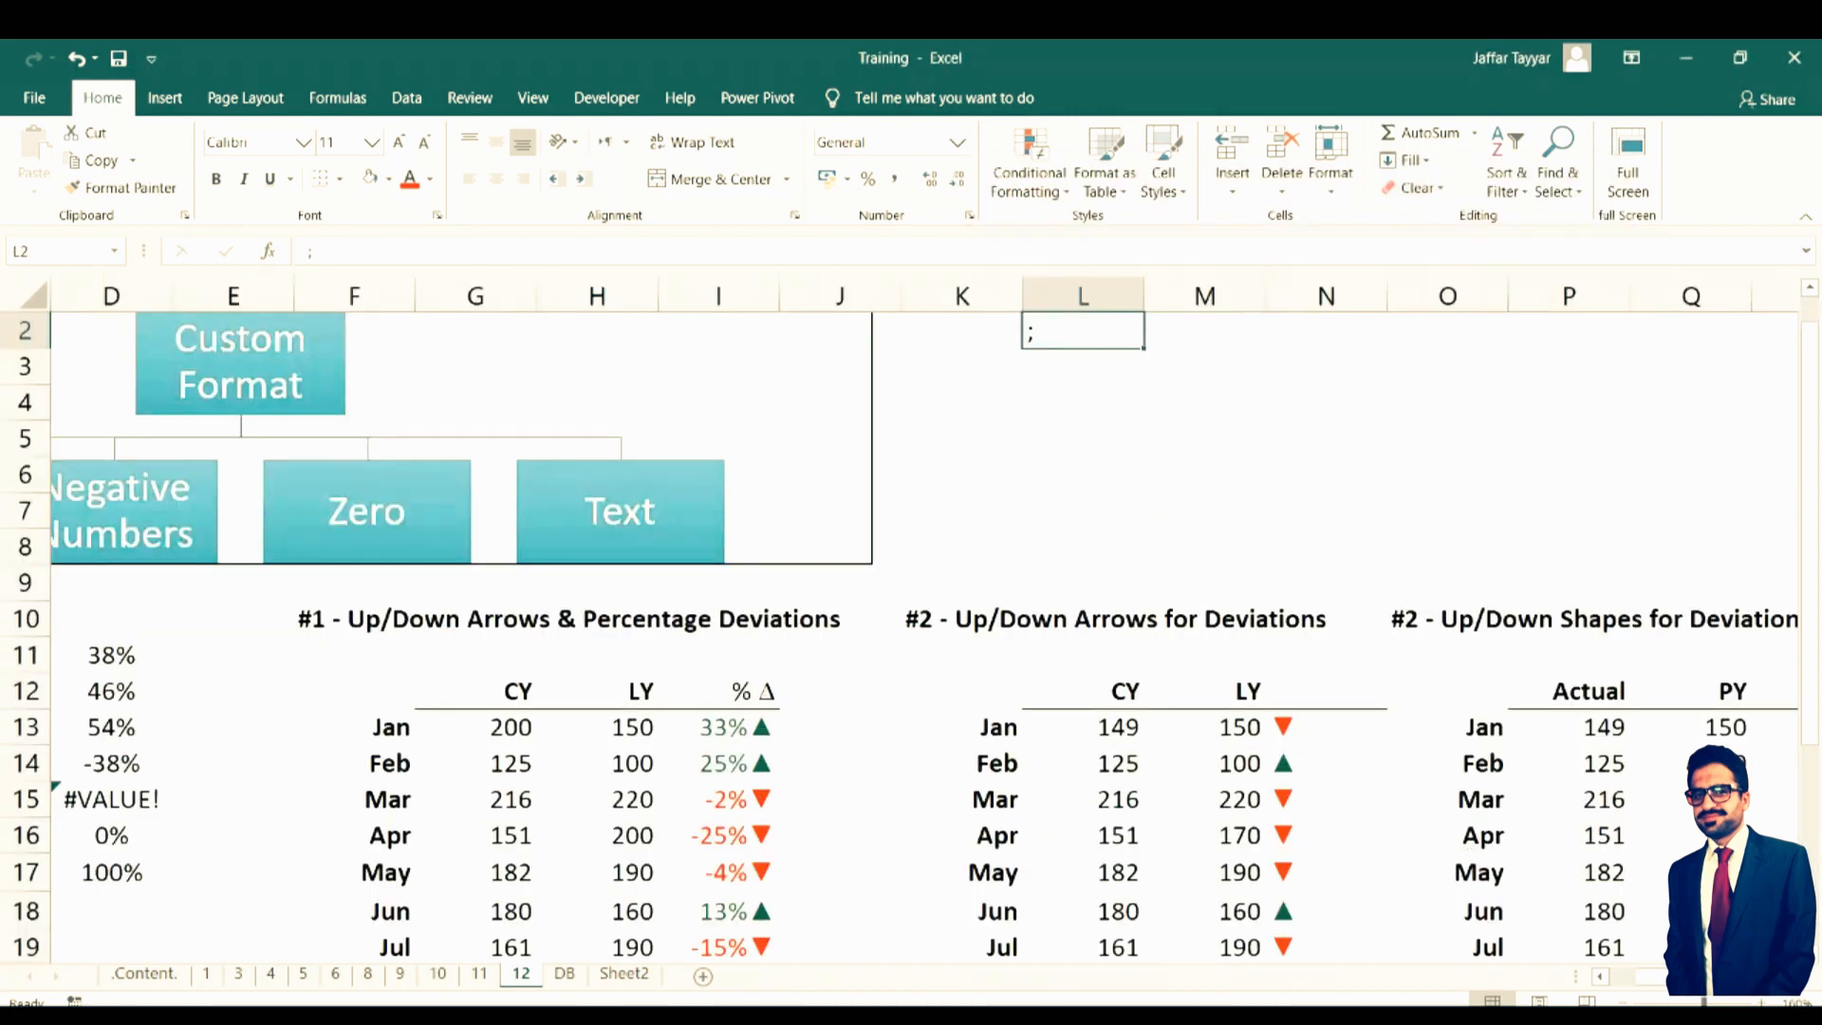
Enter # in L2 and the sample number 1000 in L3 beneath it
scroll(947, 338, "down", 3)
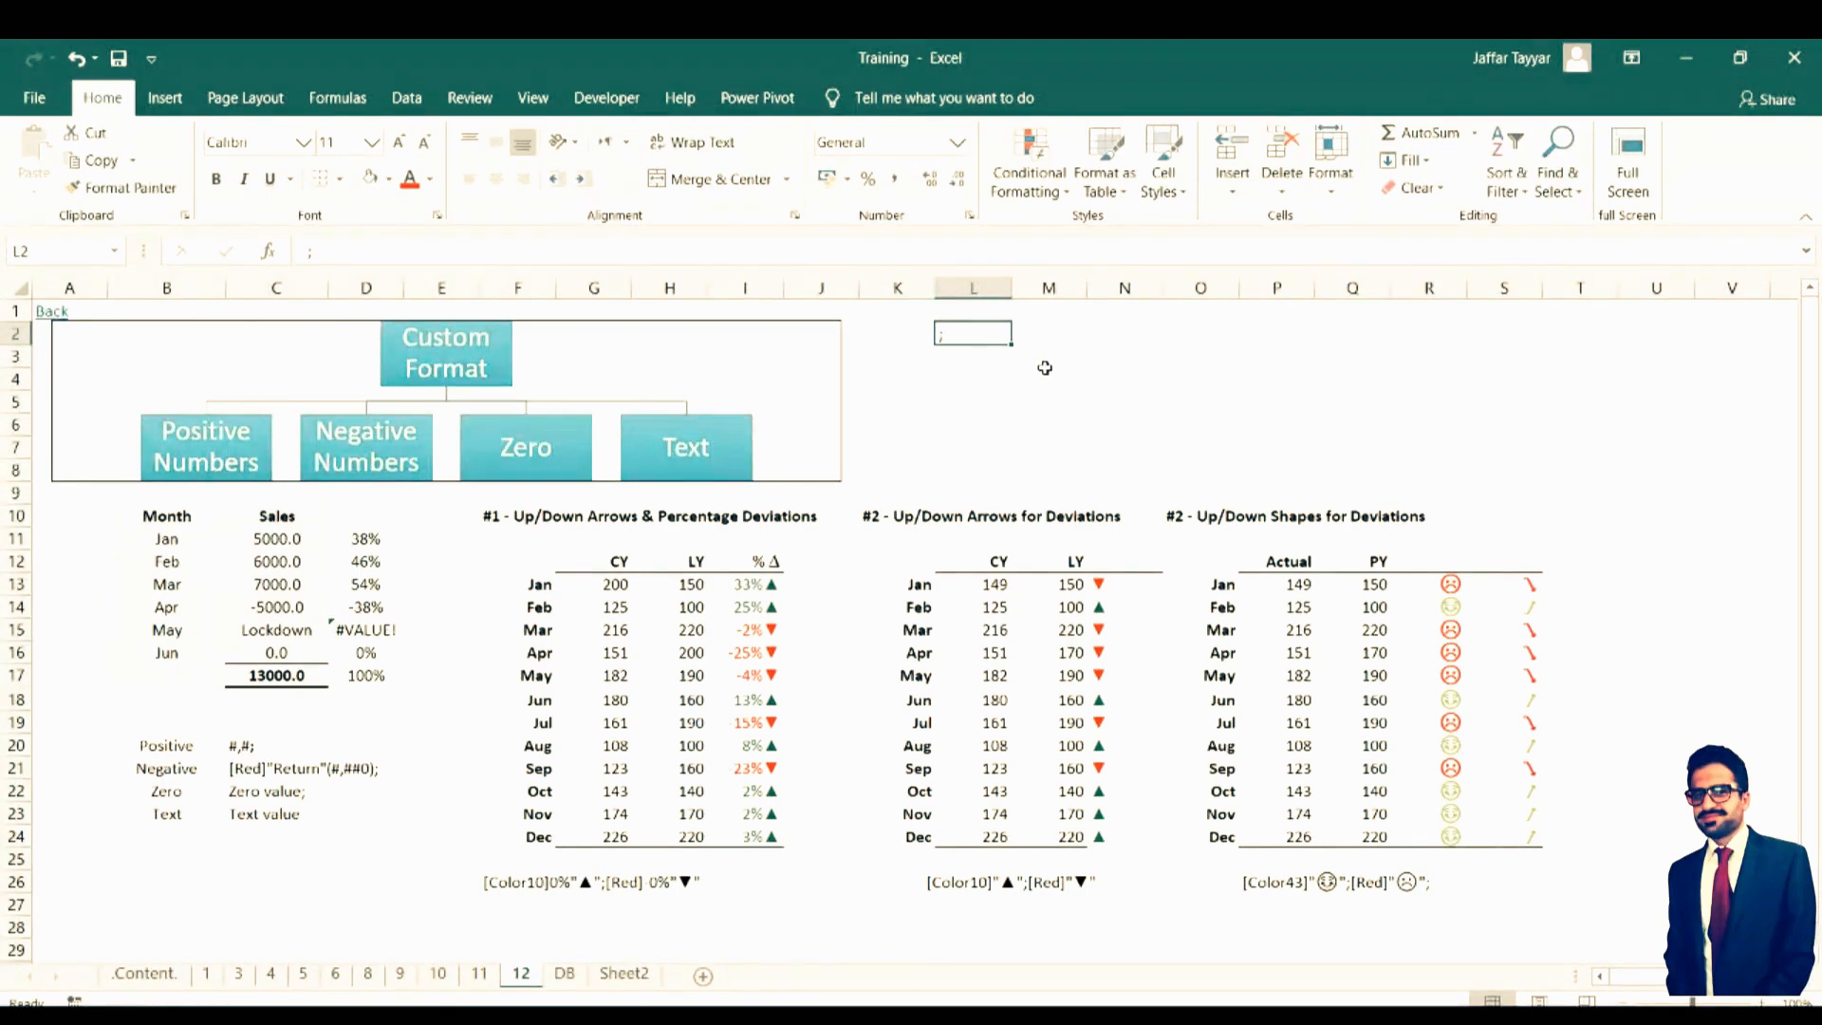
key("Return")
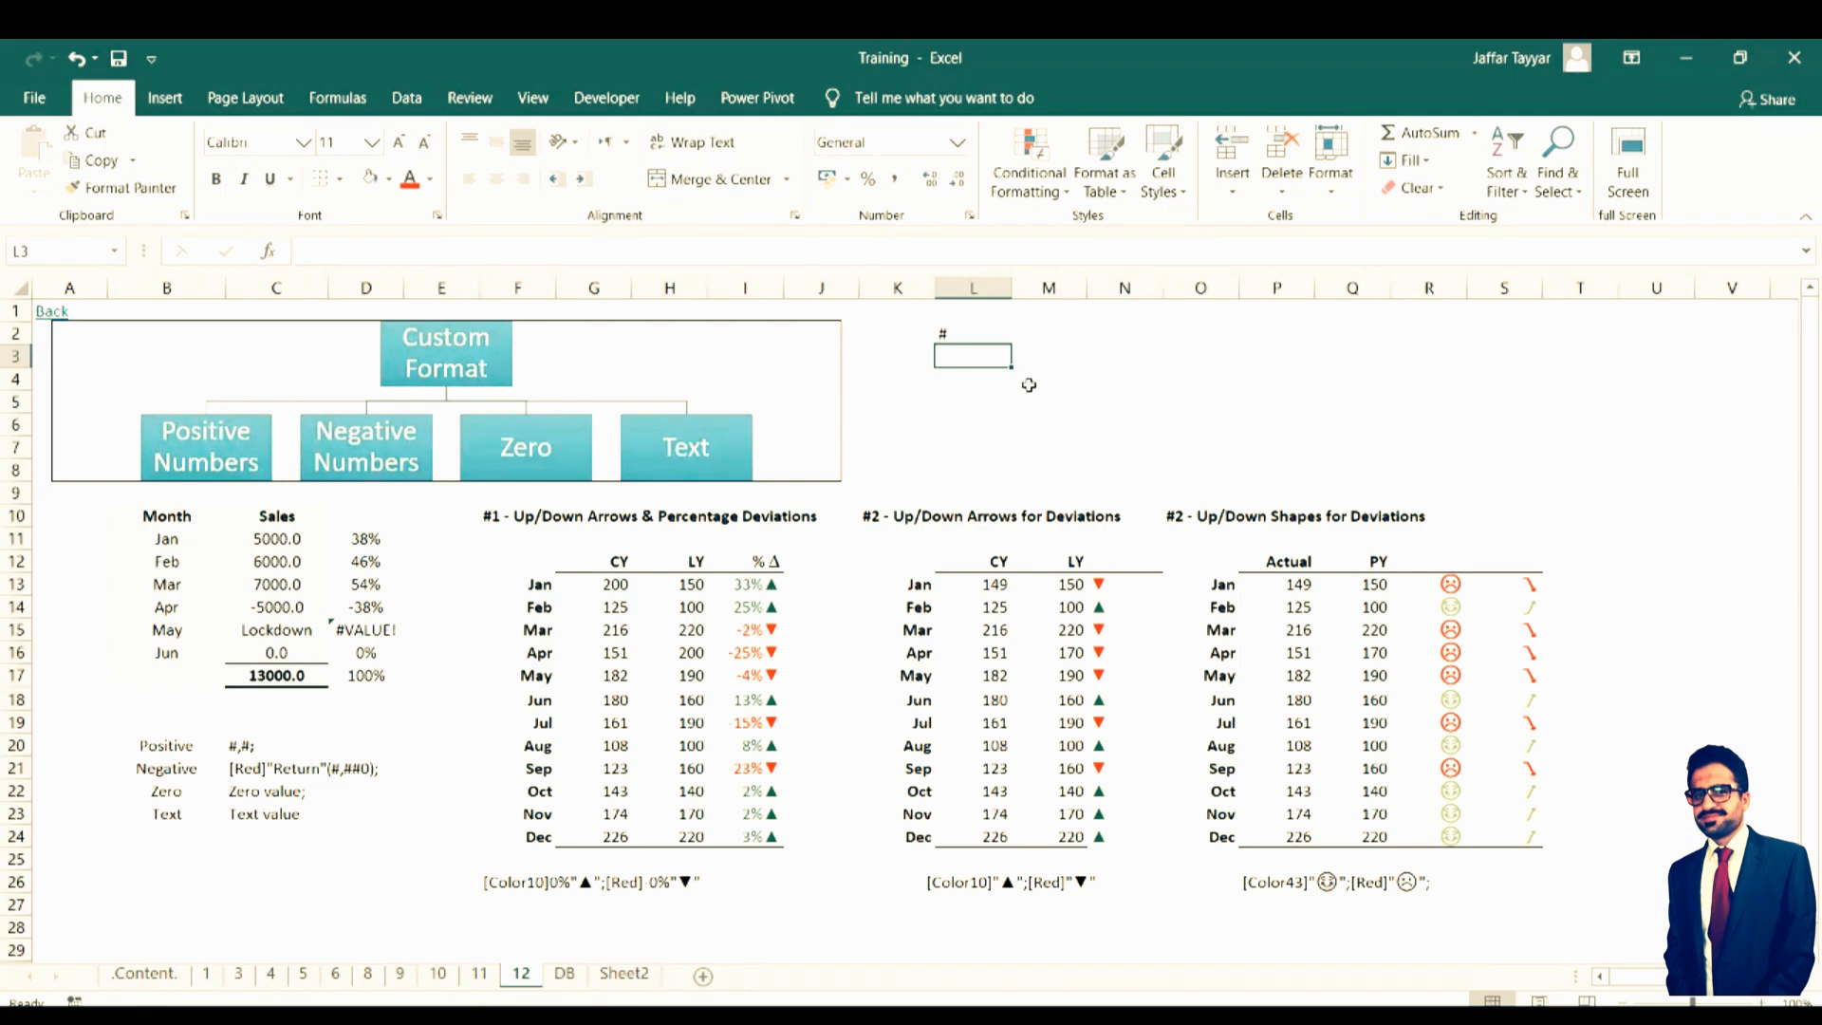
type("1000")
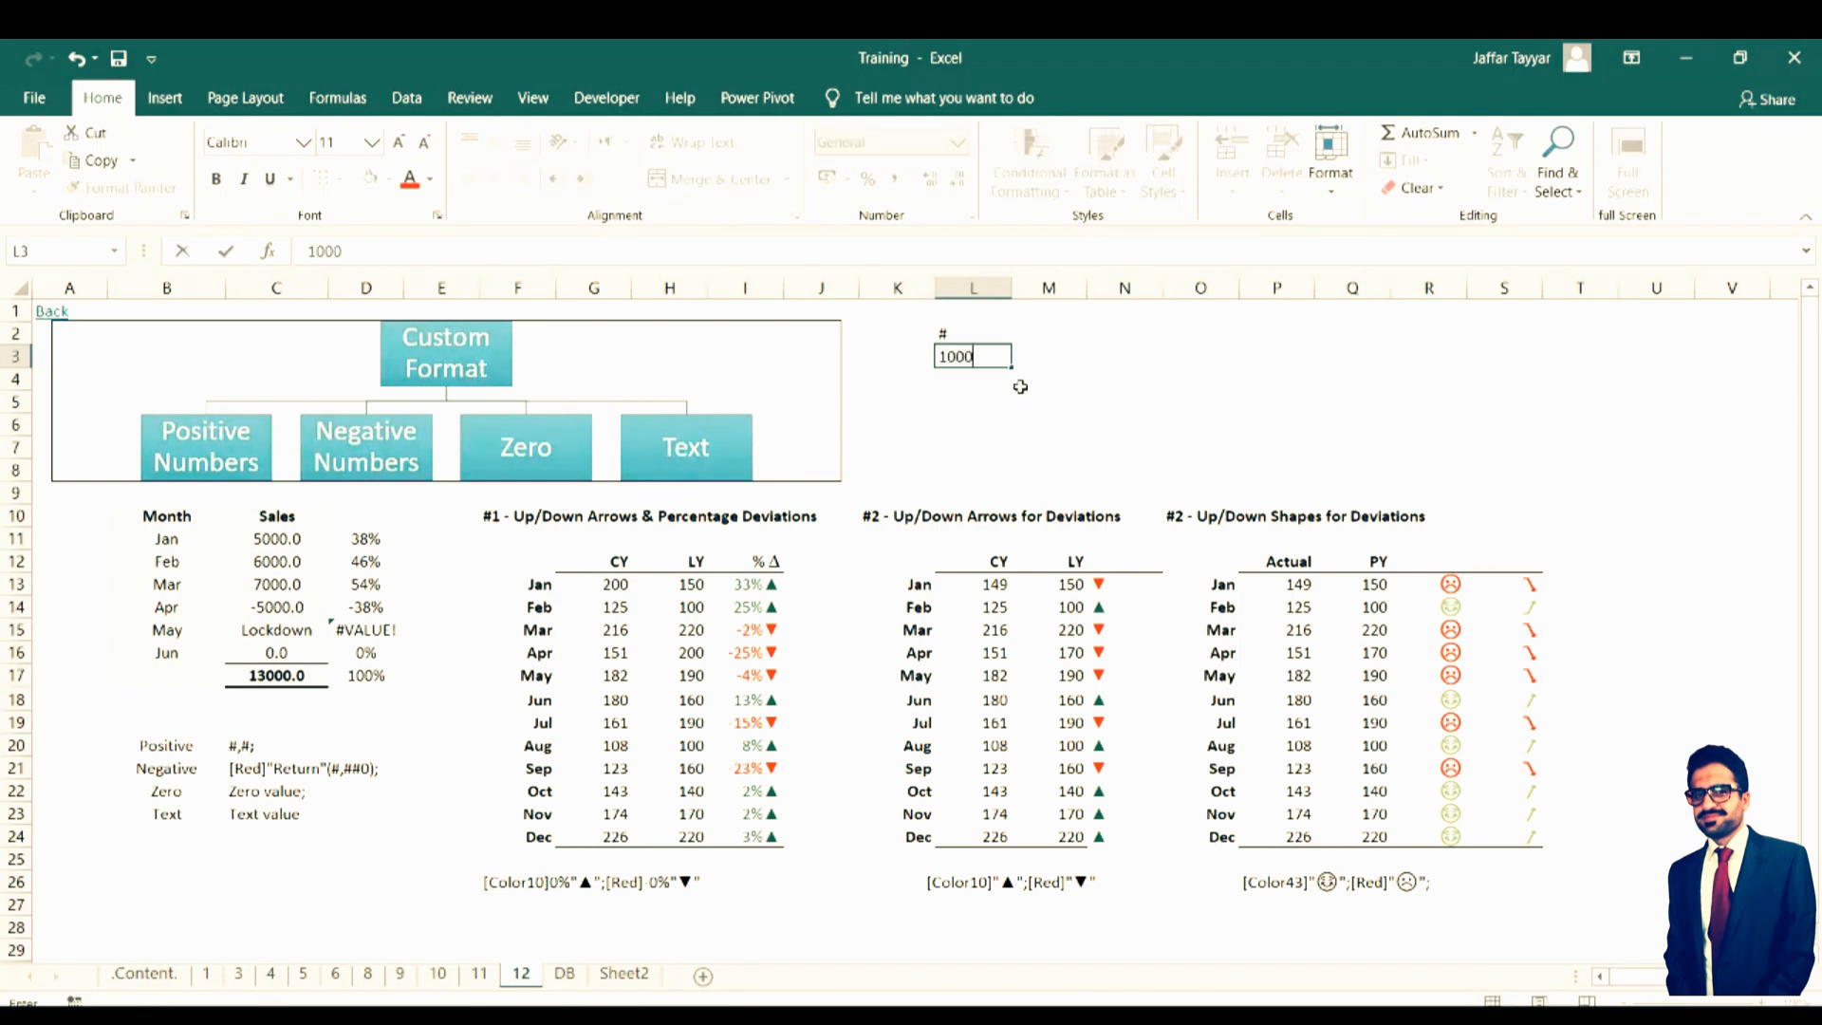
key("Return")
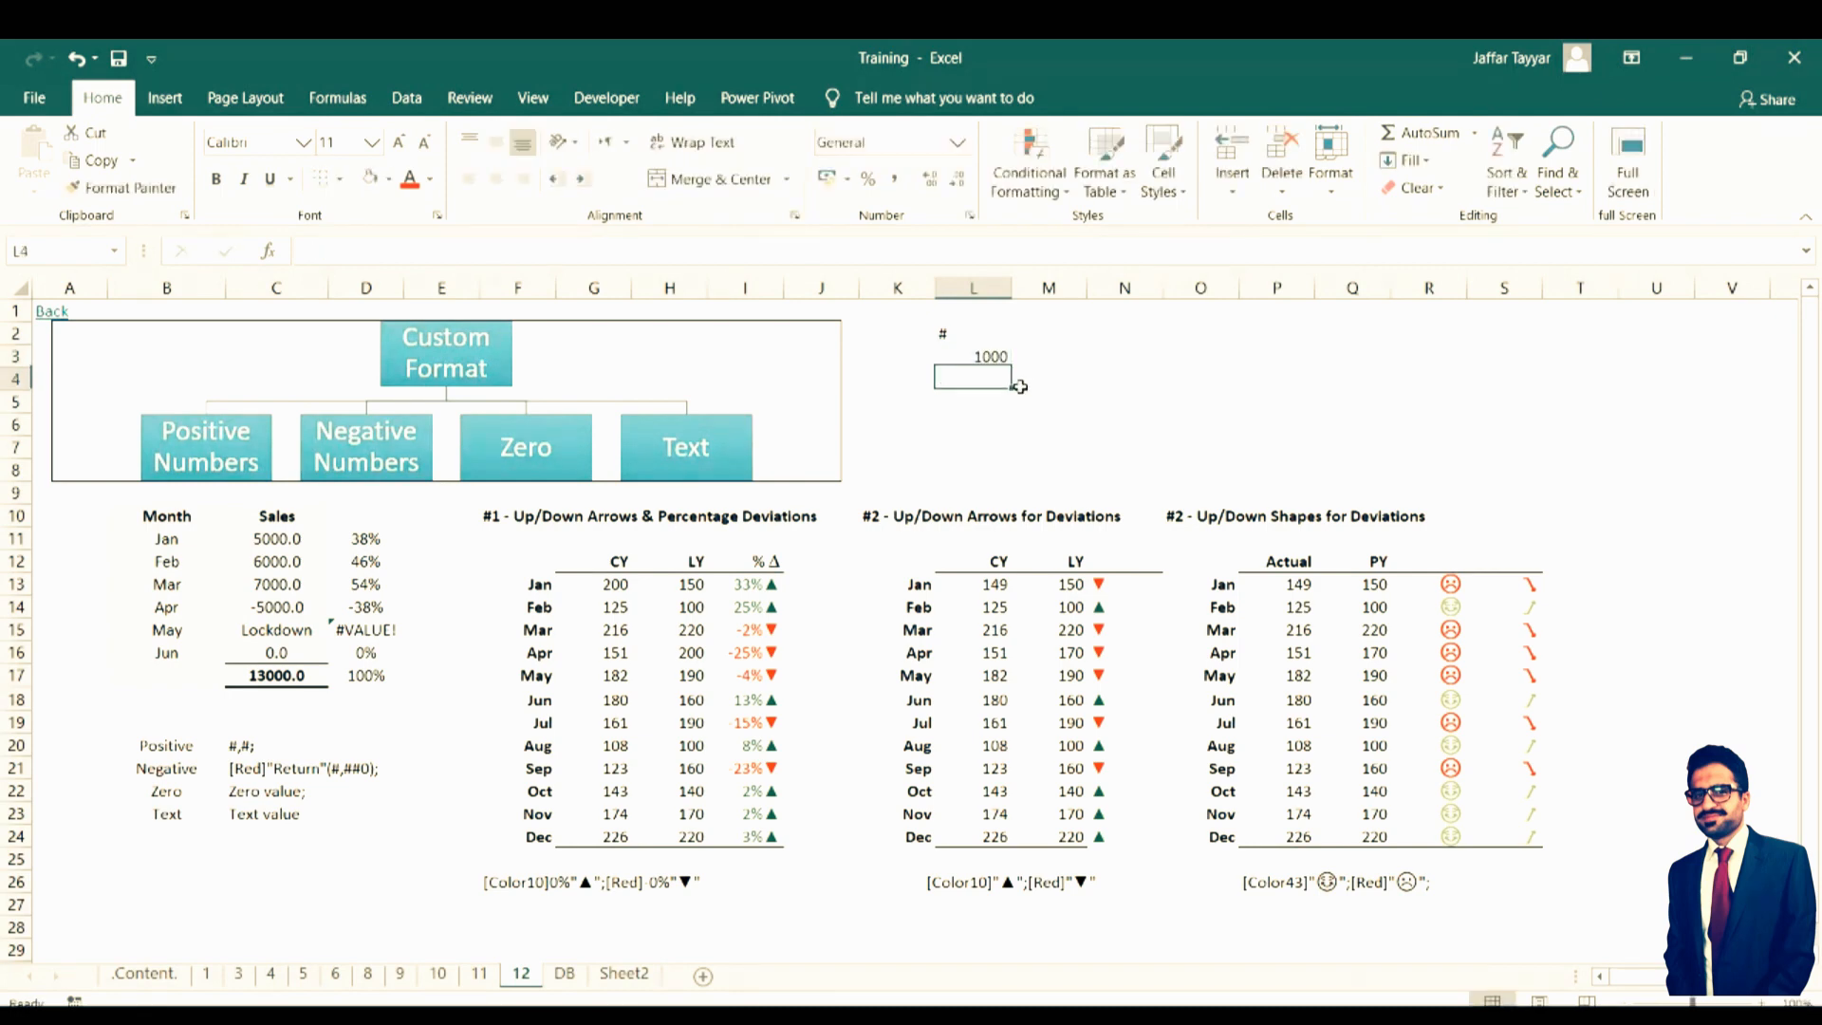
Apply the custom number format #,### to the sample number in L3
left_click(976, 360)
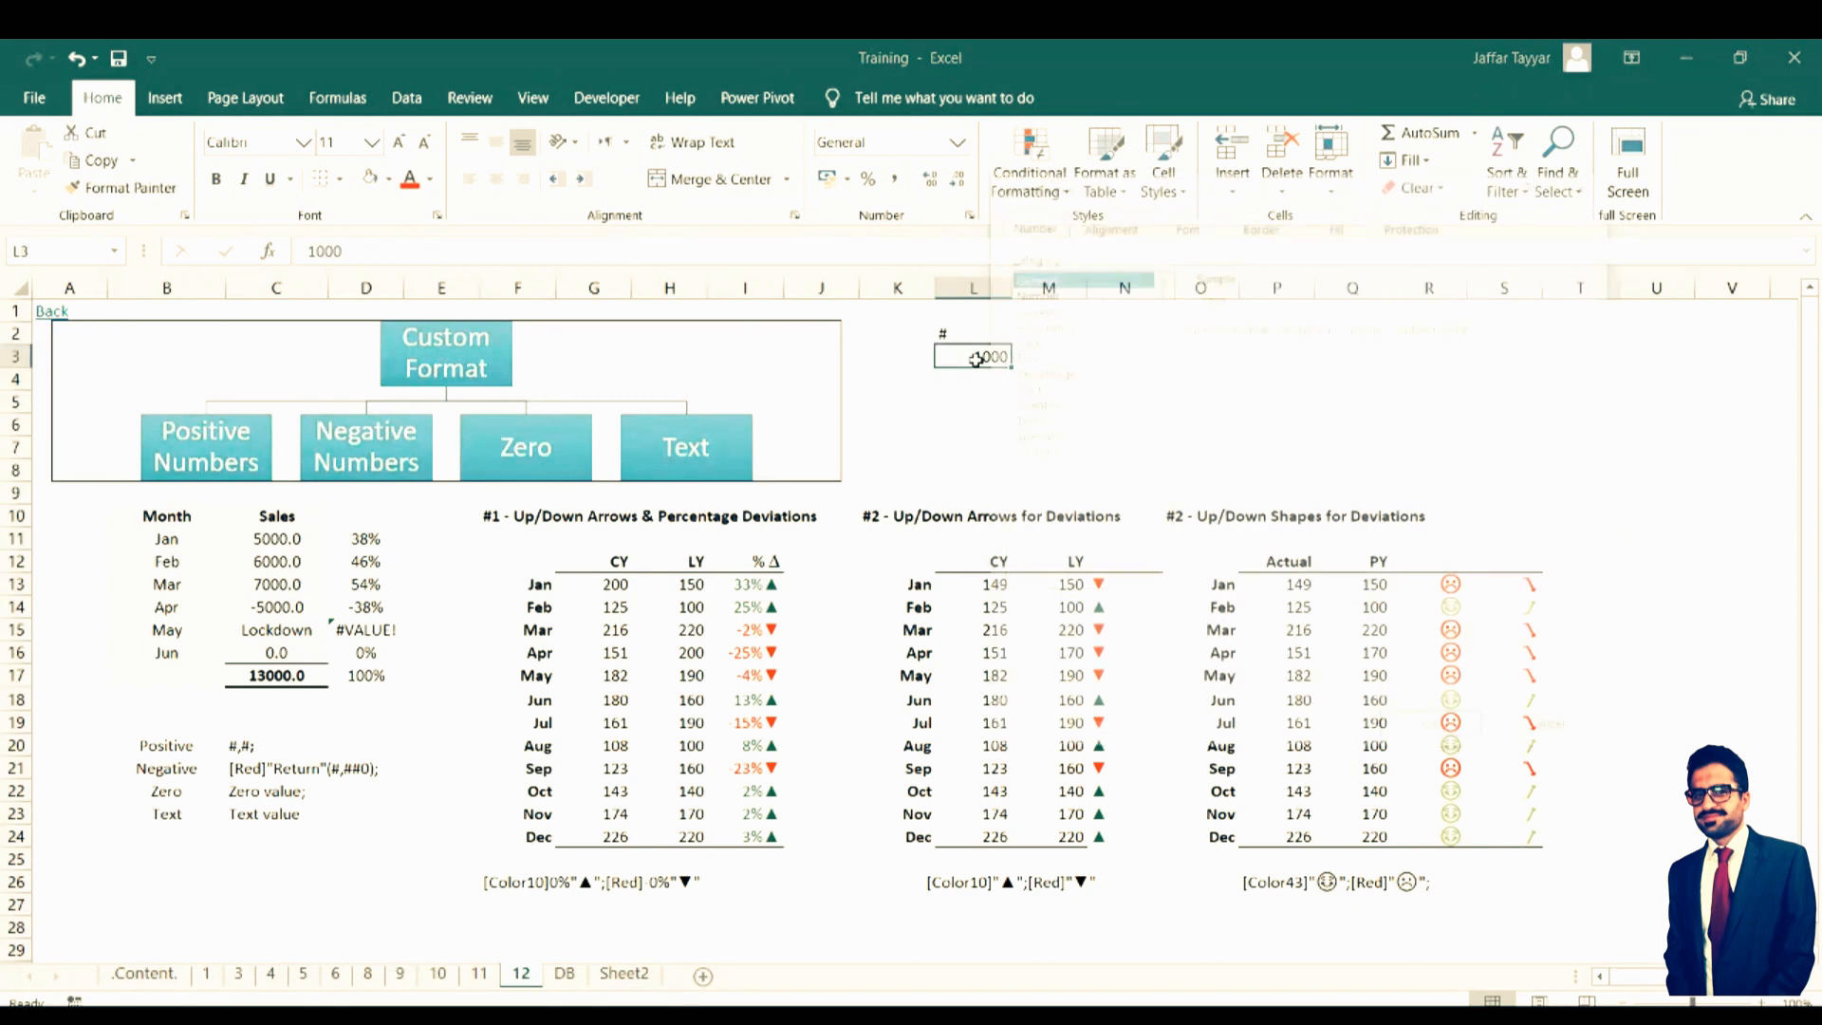
key("ctrl+1")
left_click_drag(1340, 192, 1360, 188)
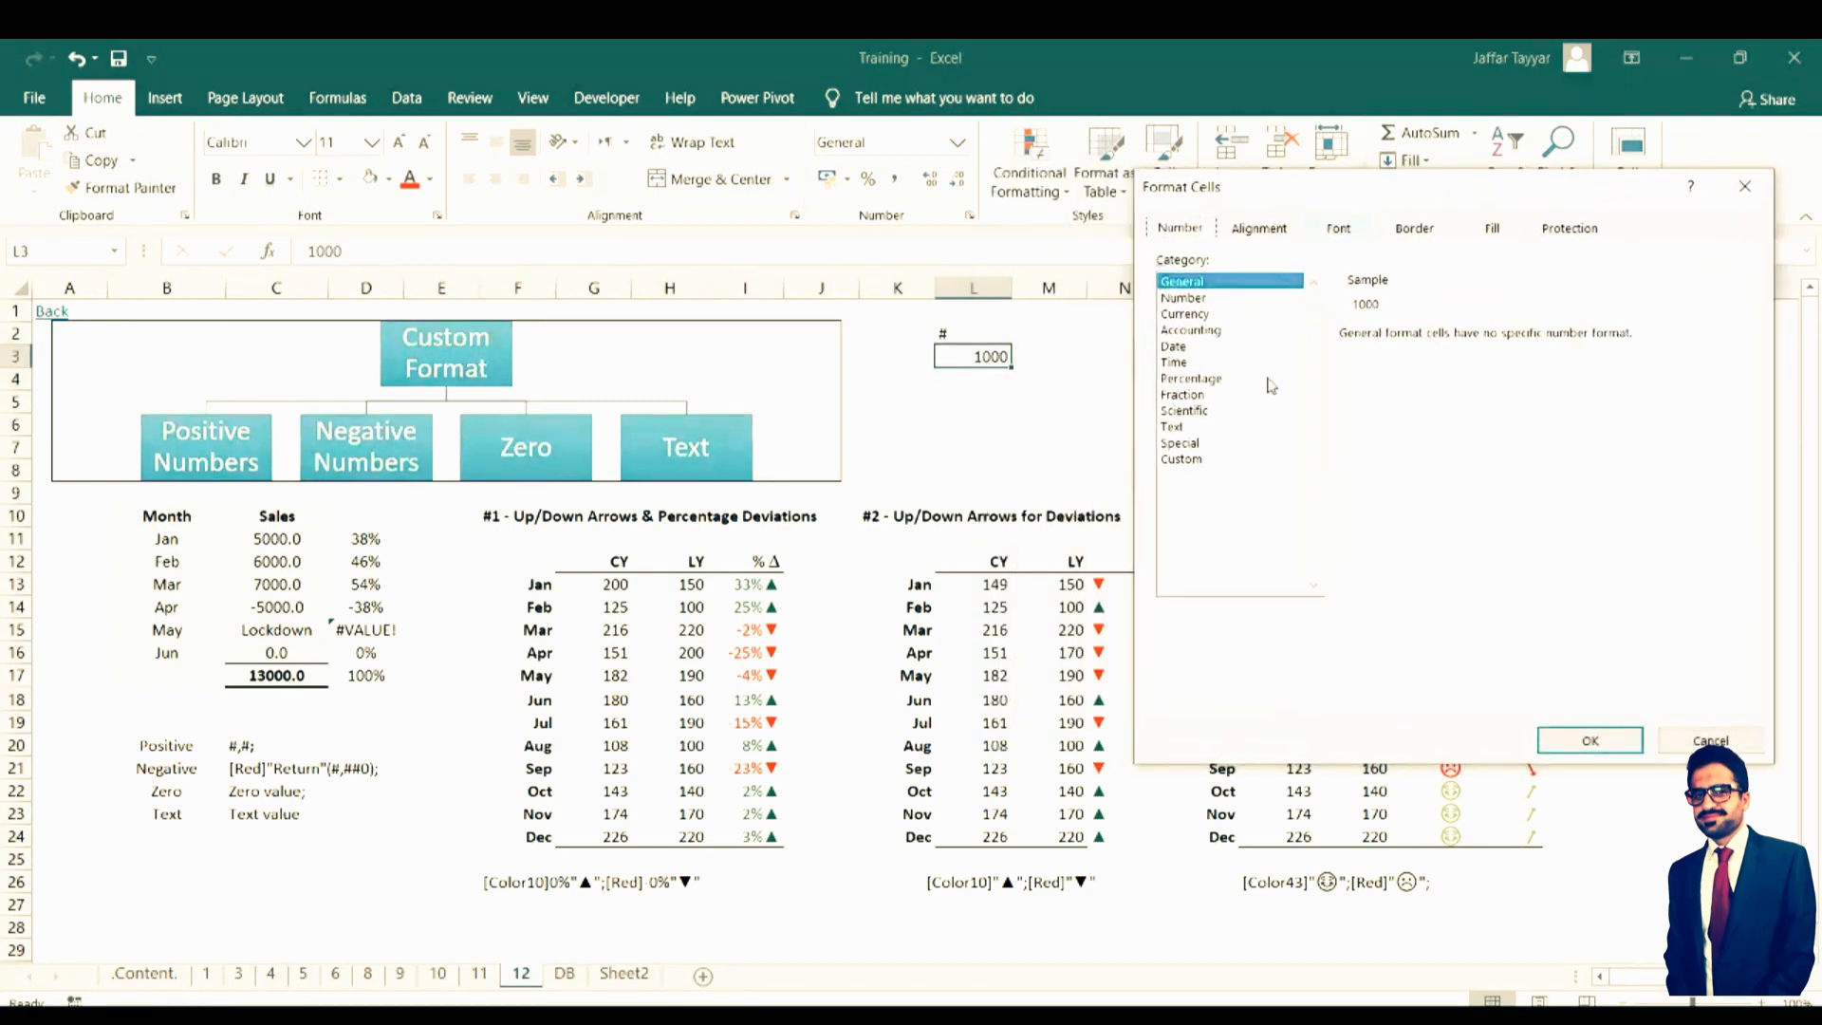
left_click(1195, 467)
left_click(1201, 461)
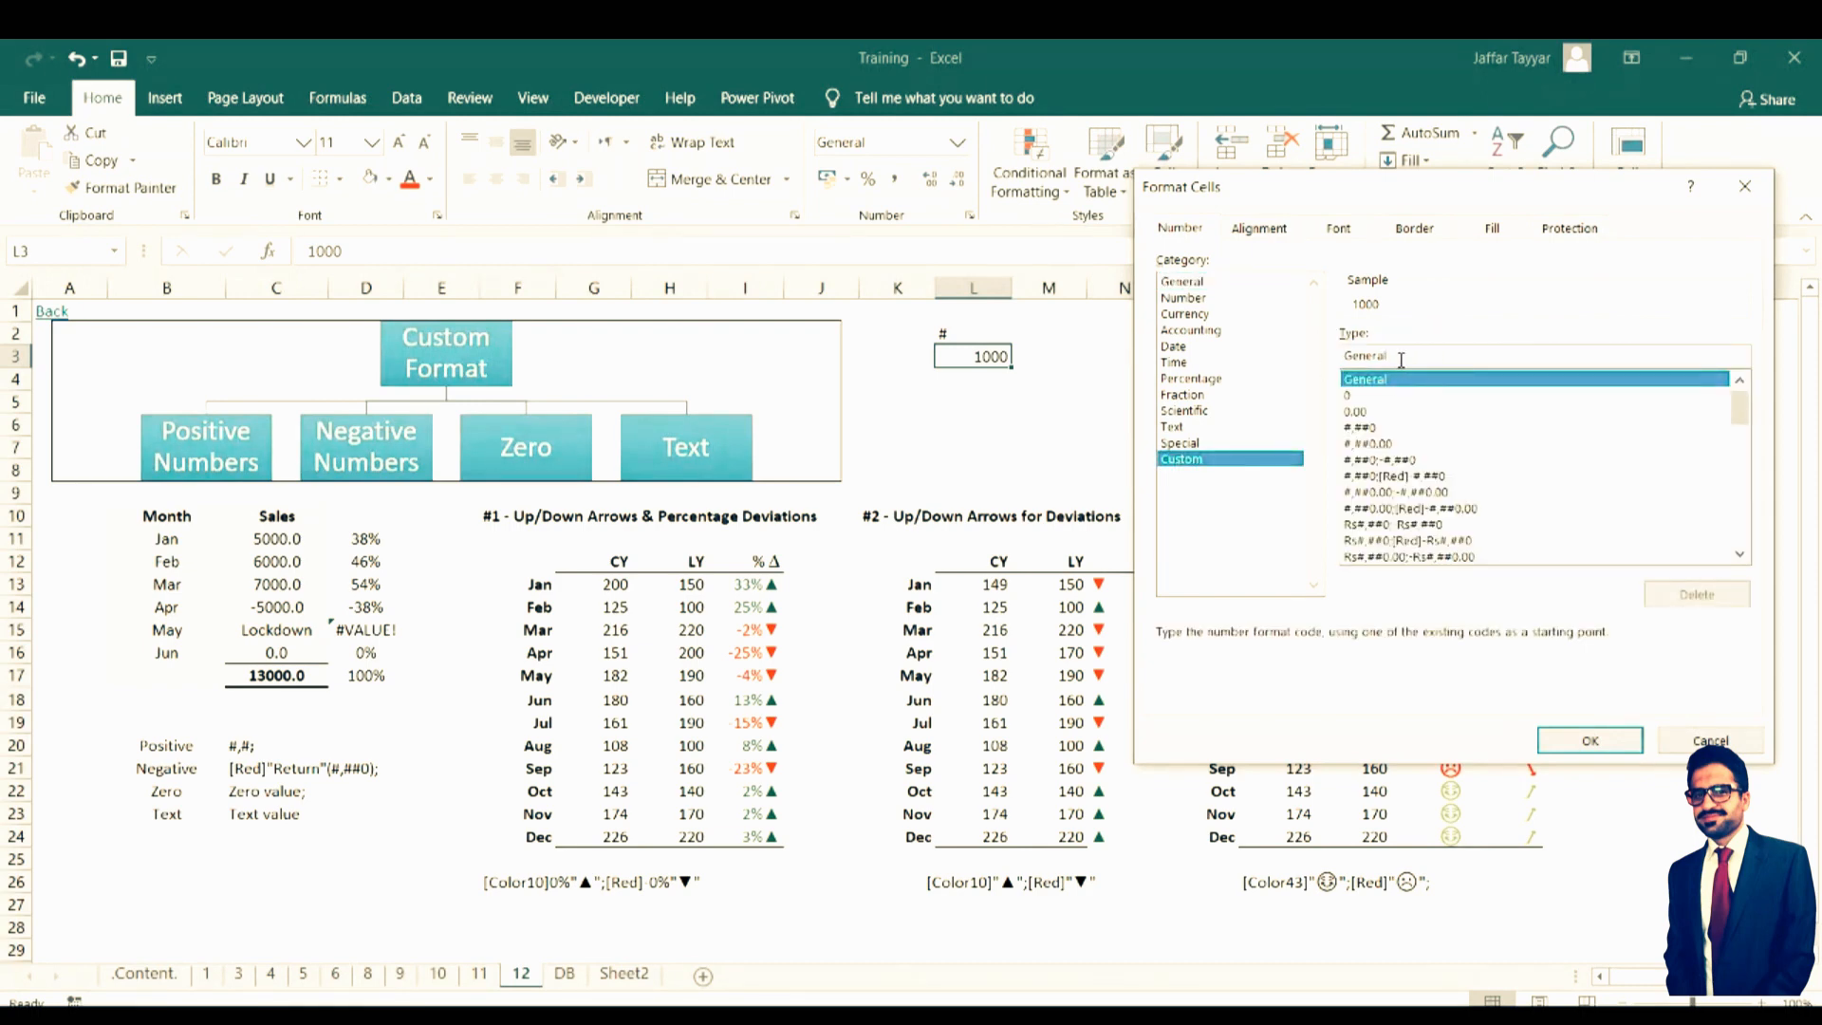
key("Tab")
key("BackSpace")
double_click(1406, 358)
key("BackSpace")
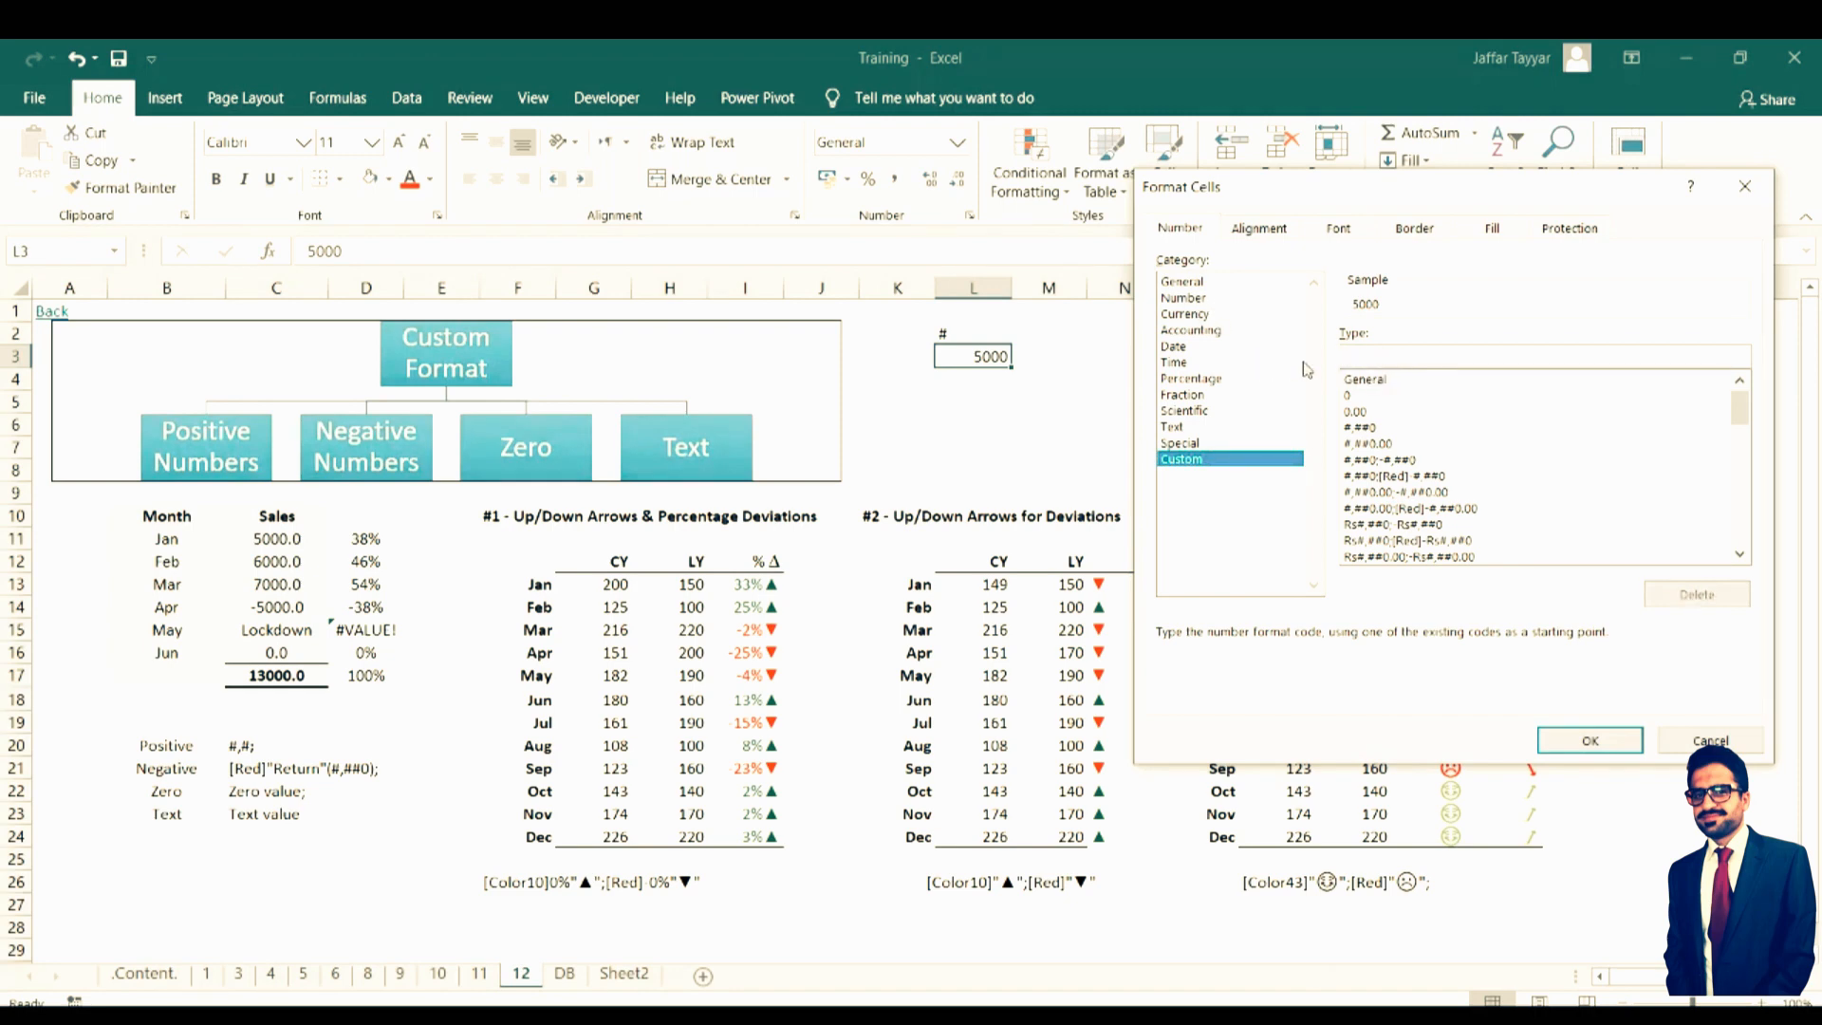
type("#,#")
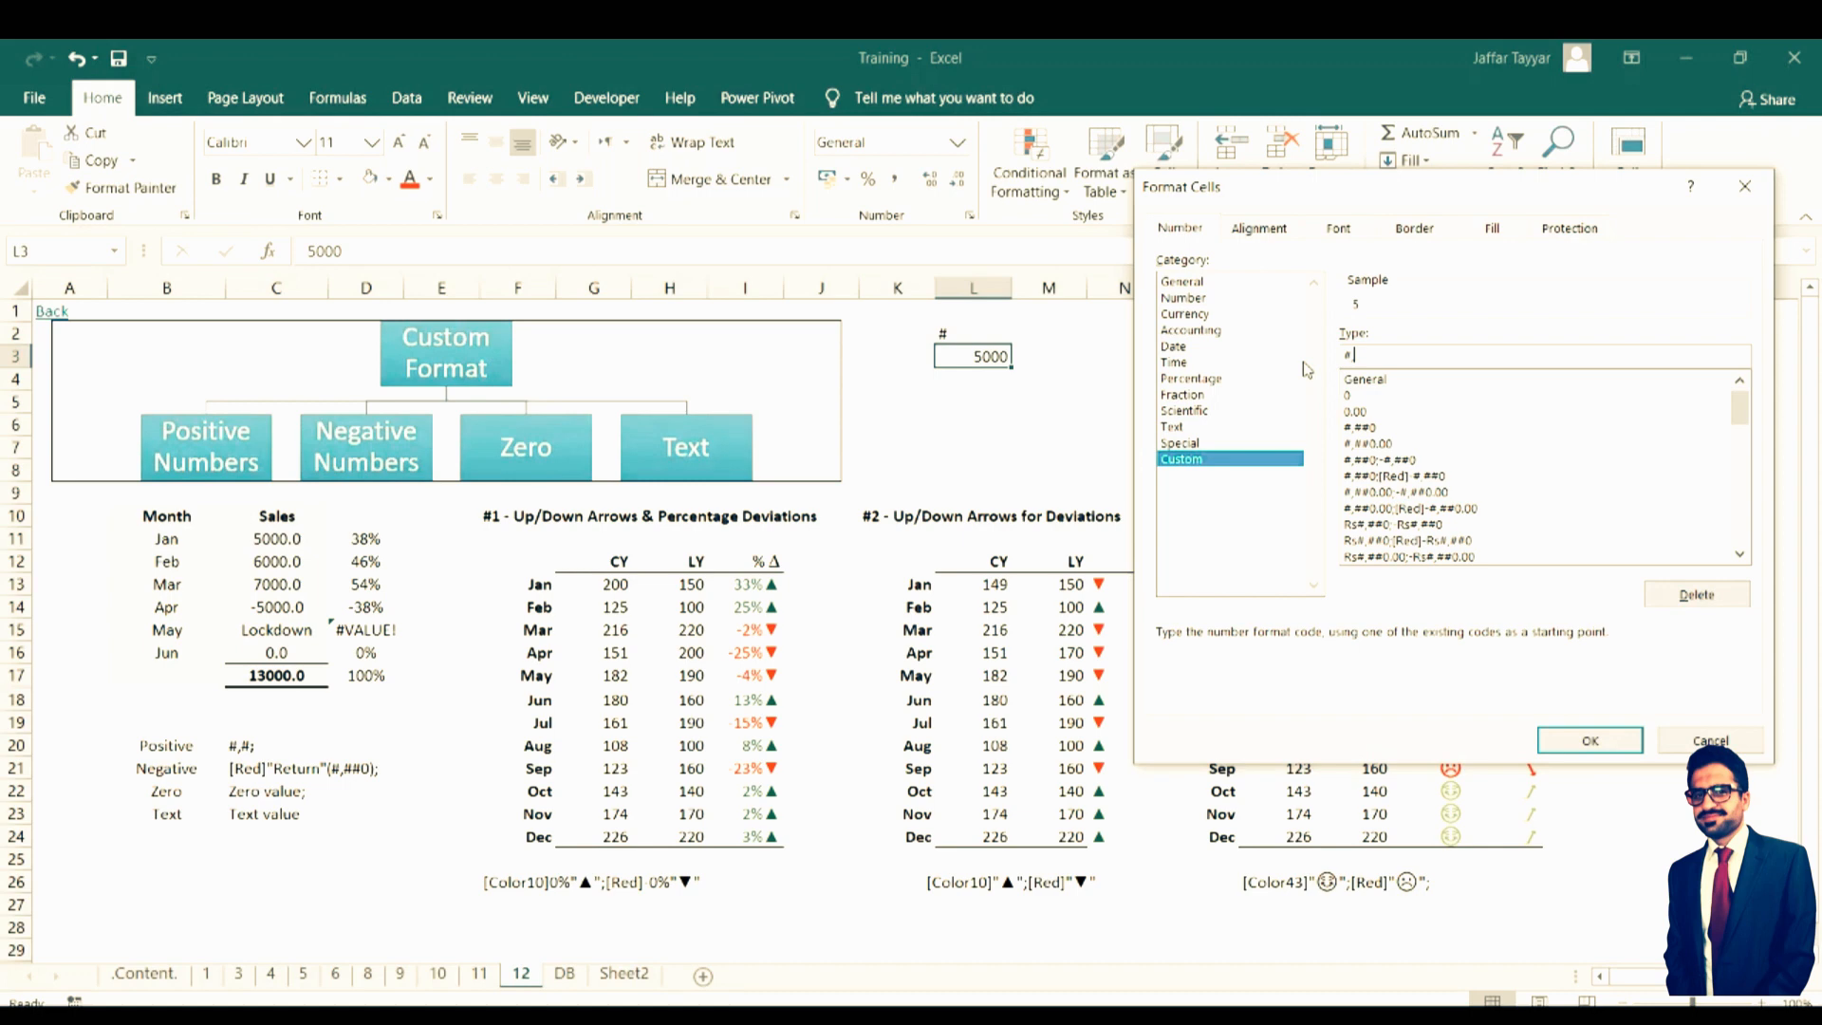
type(",#")
left_click(1561, 740)
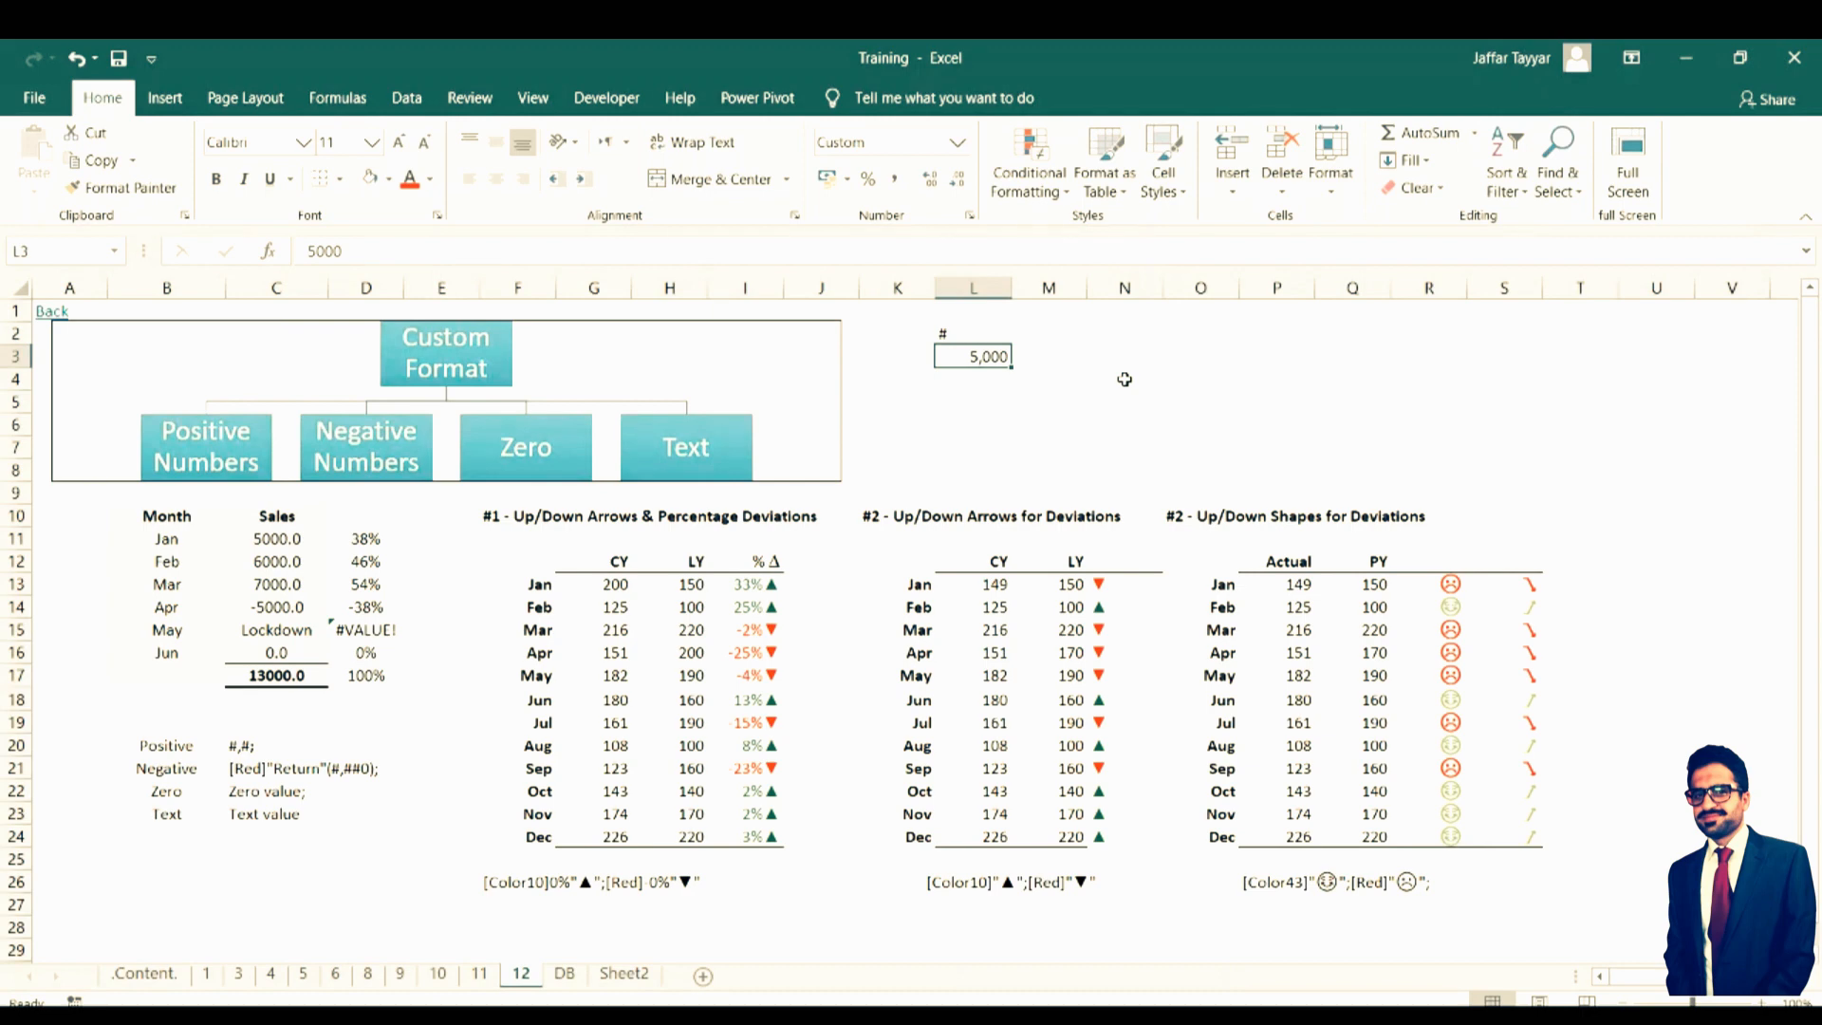
Append the quoted text "Any text", separated by a space, to L3's custom number format
key("ctrl+1")
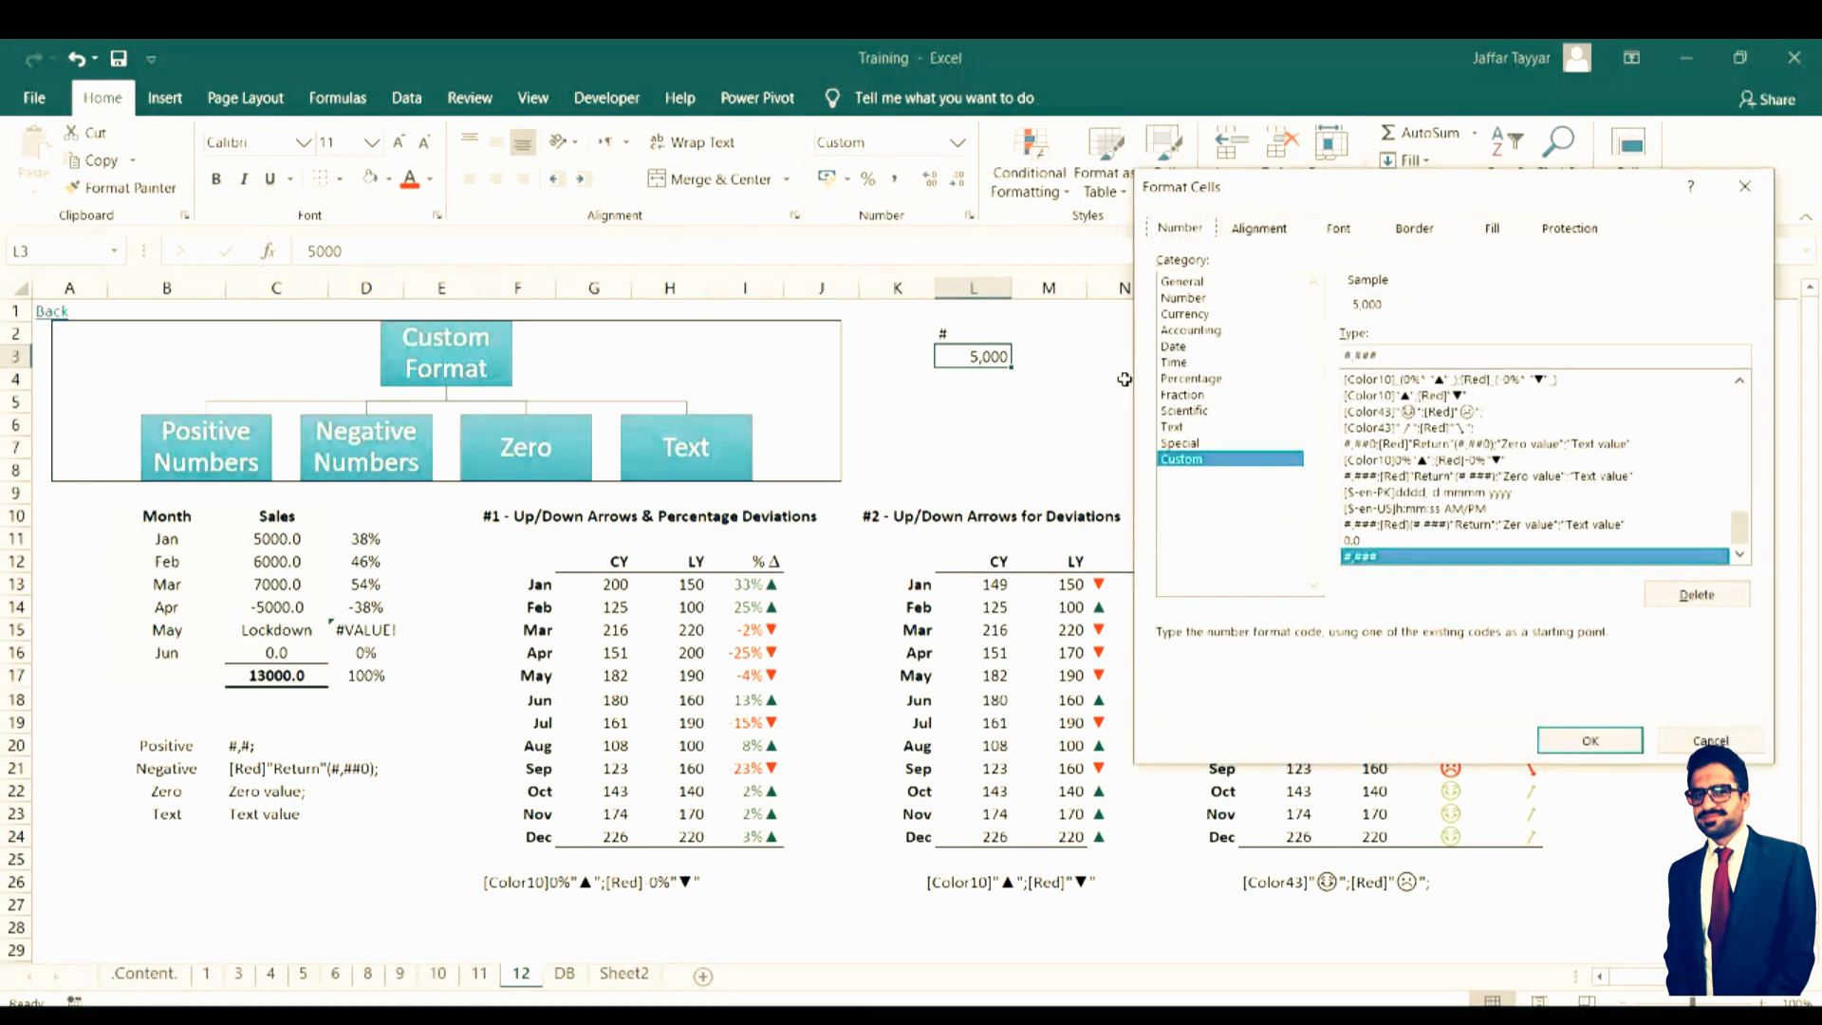
left_click(1389, 356)
type("\"")
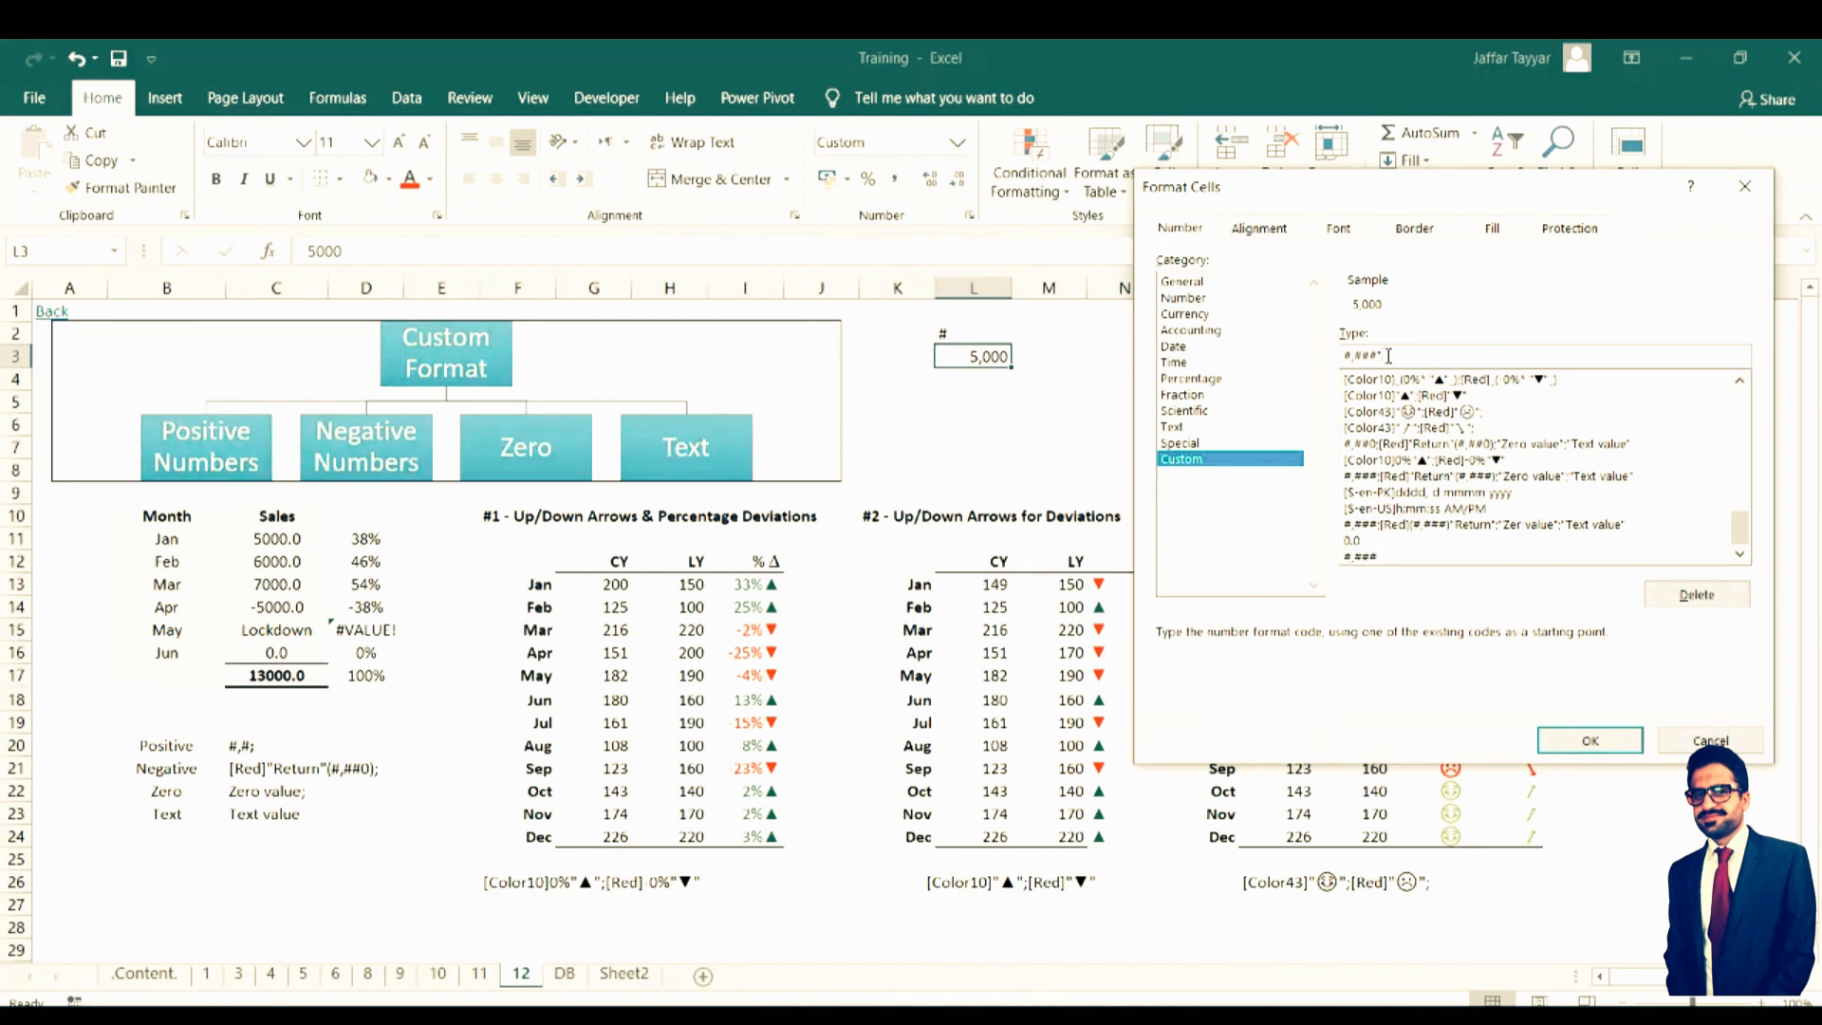
type("Any text\"")
left_click(1380, 354)
left_click(1599, 747)
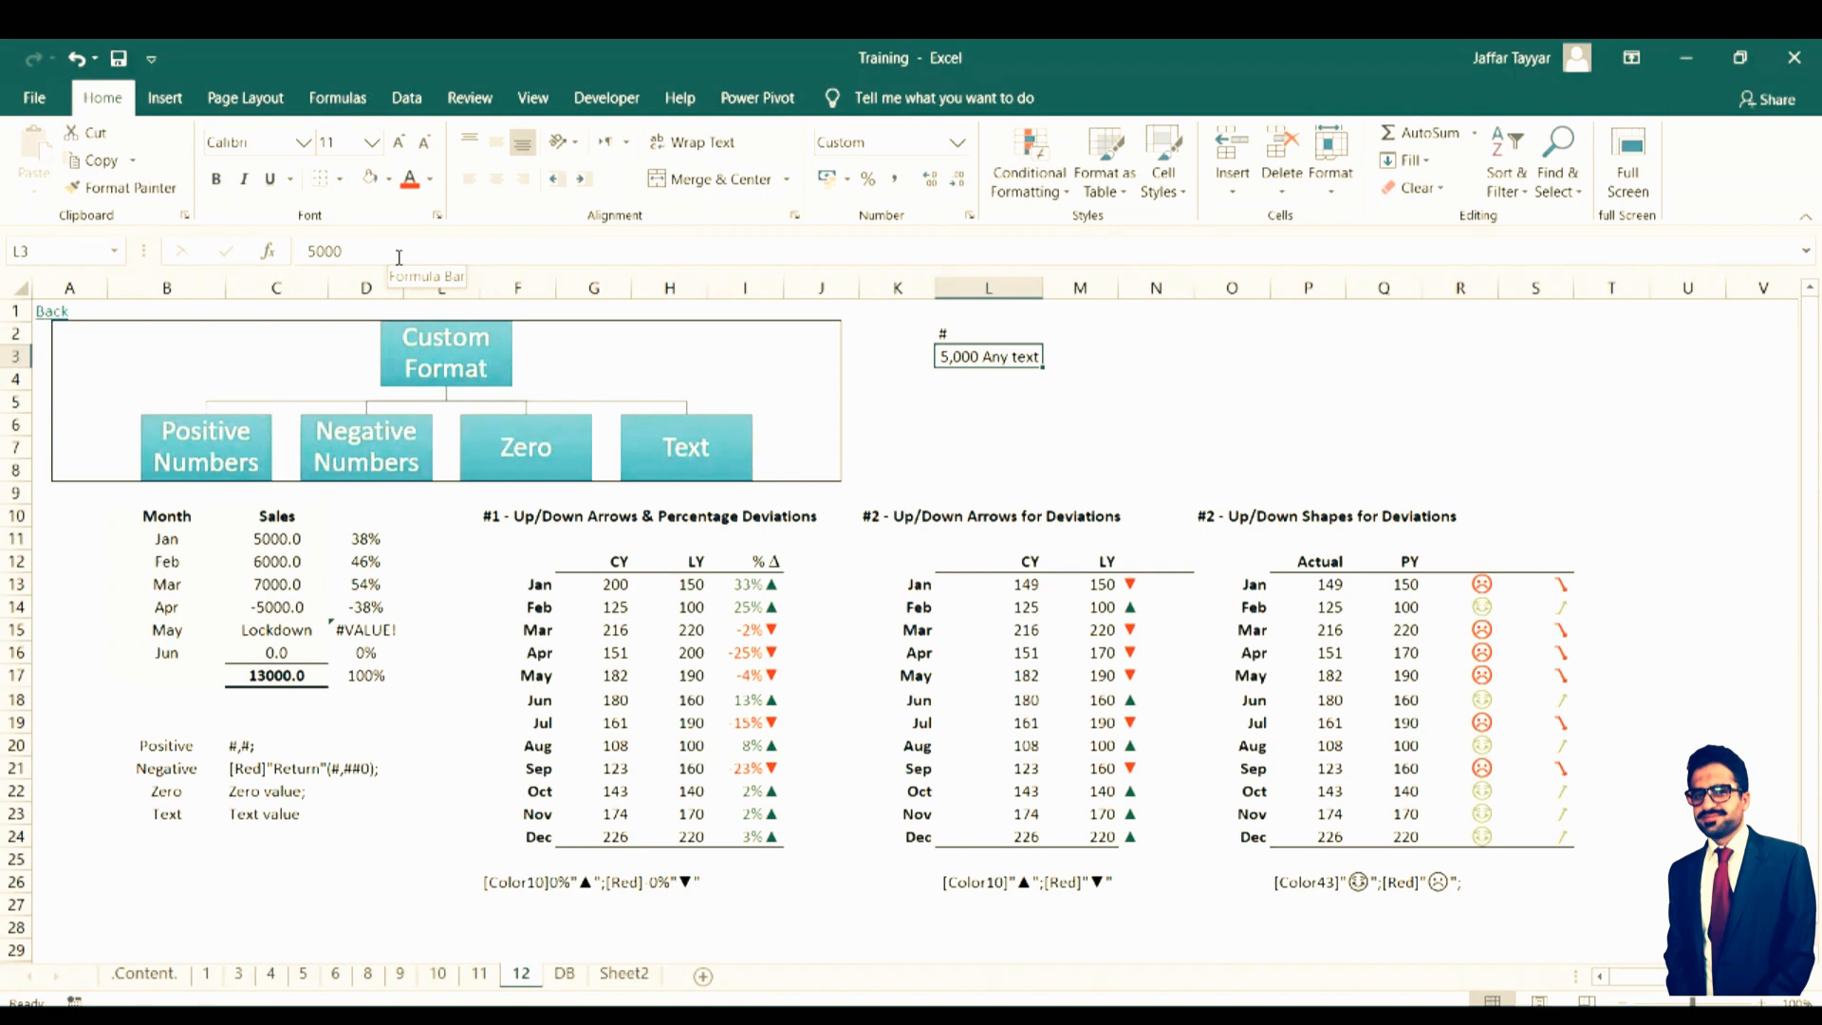
Enter 2000 in N3 as a second sample number
left_click(1128, 358)
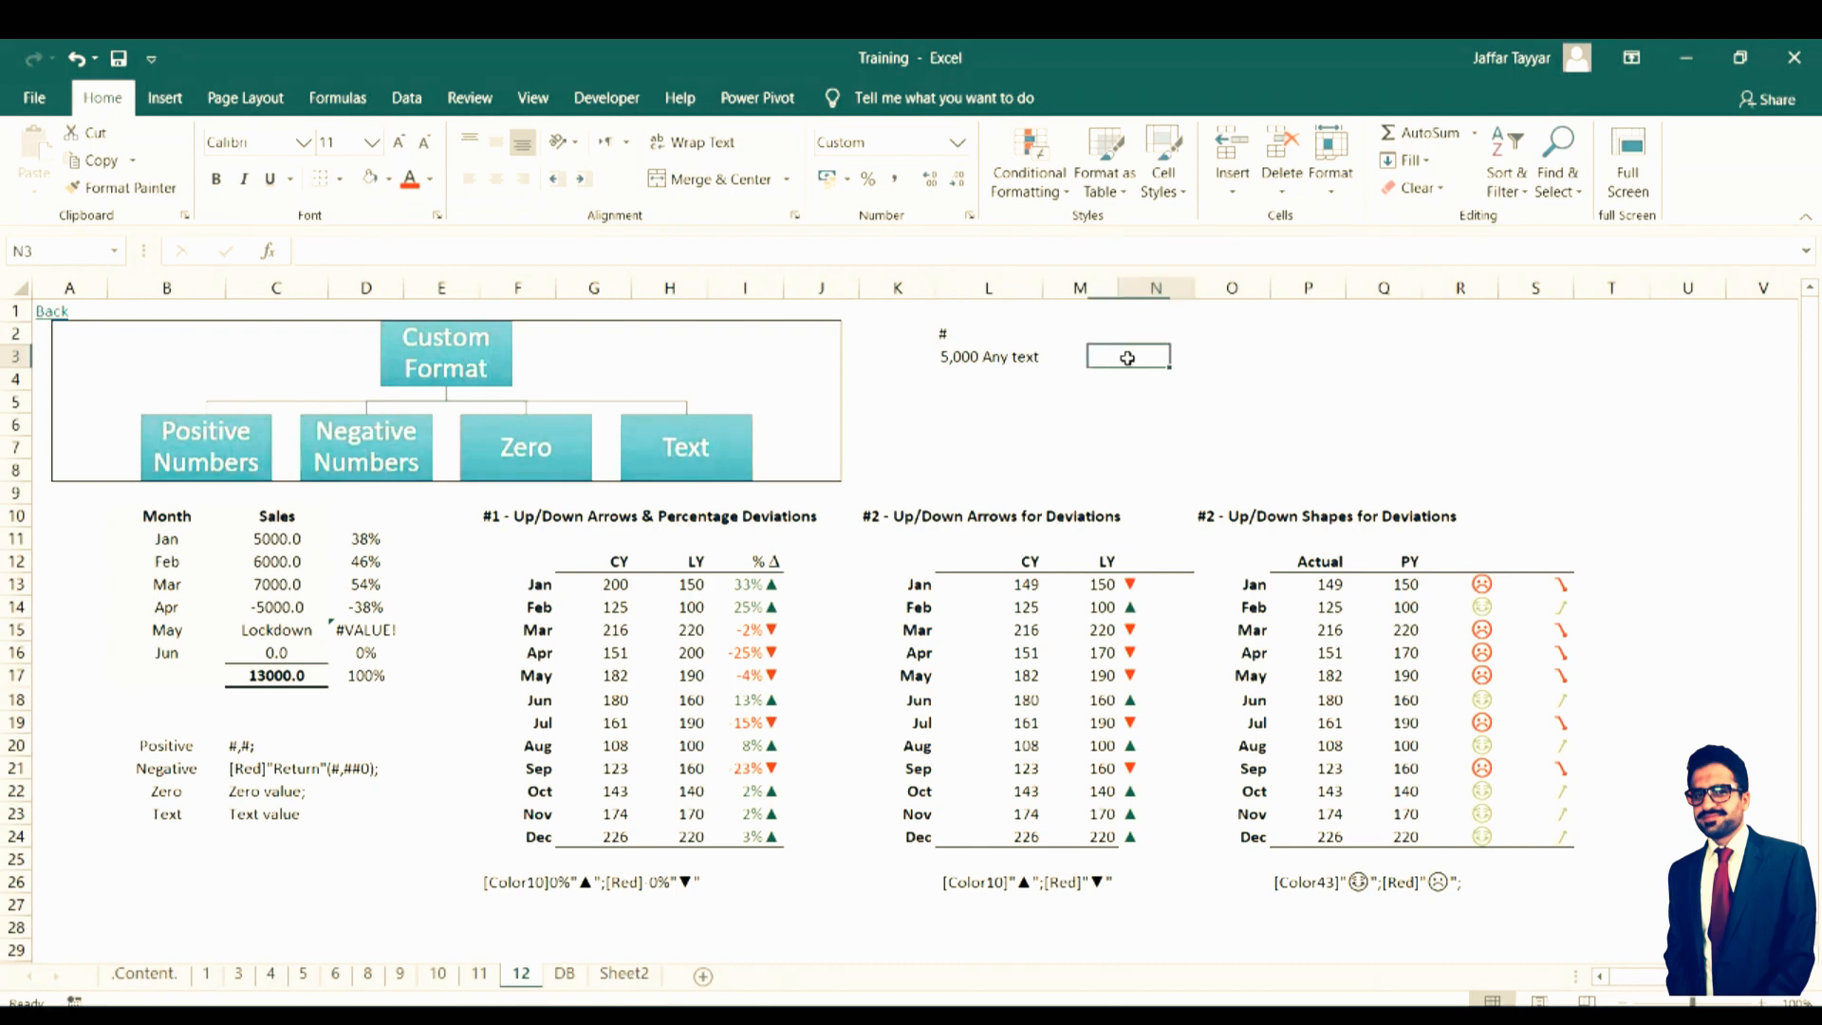
type("5000")
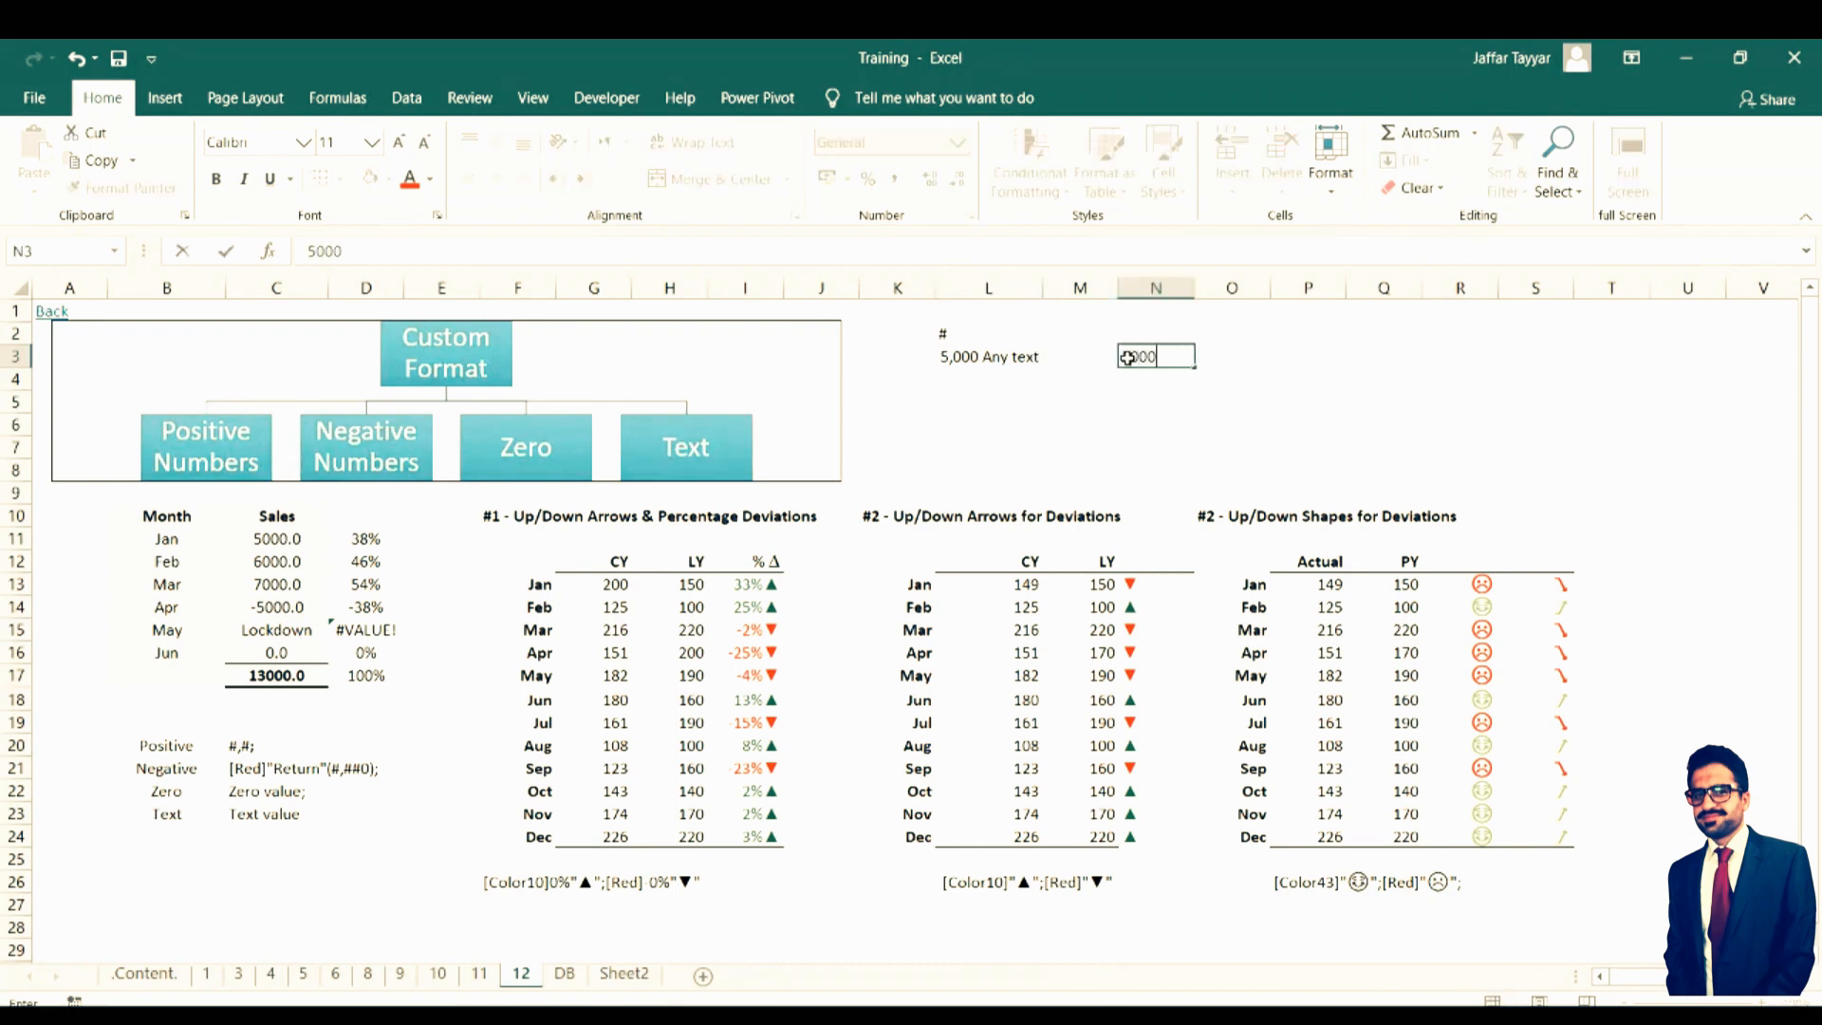
key("BackSpace")
key("BackSpace")
key("BackSpace")
key("BackSpace")
type("2000")
key("Tab")
Calculate N3 divided by L3 in P3 and format the result as a percentage
key("Tab")
type("+")
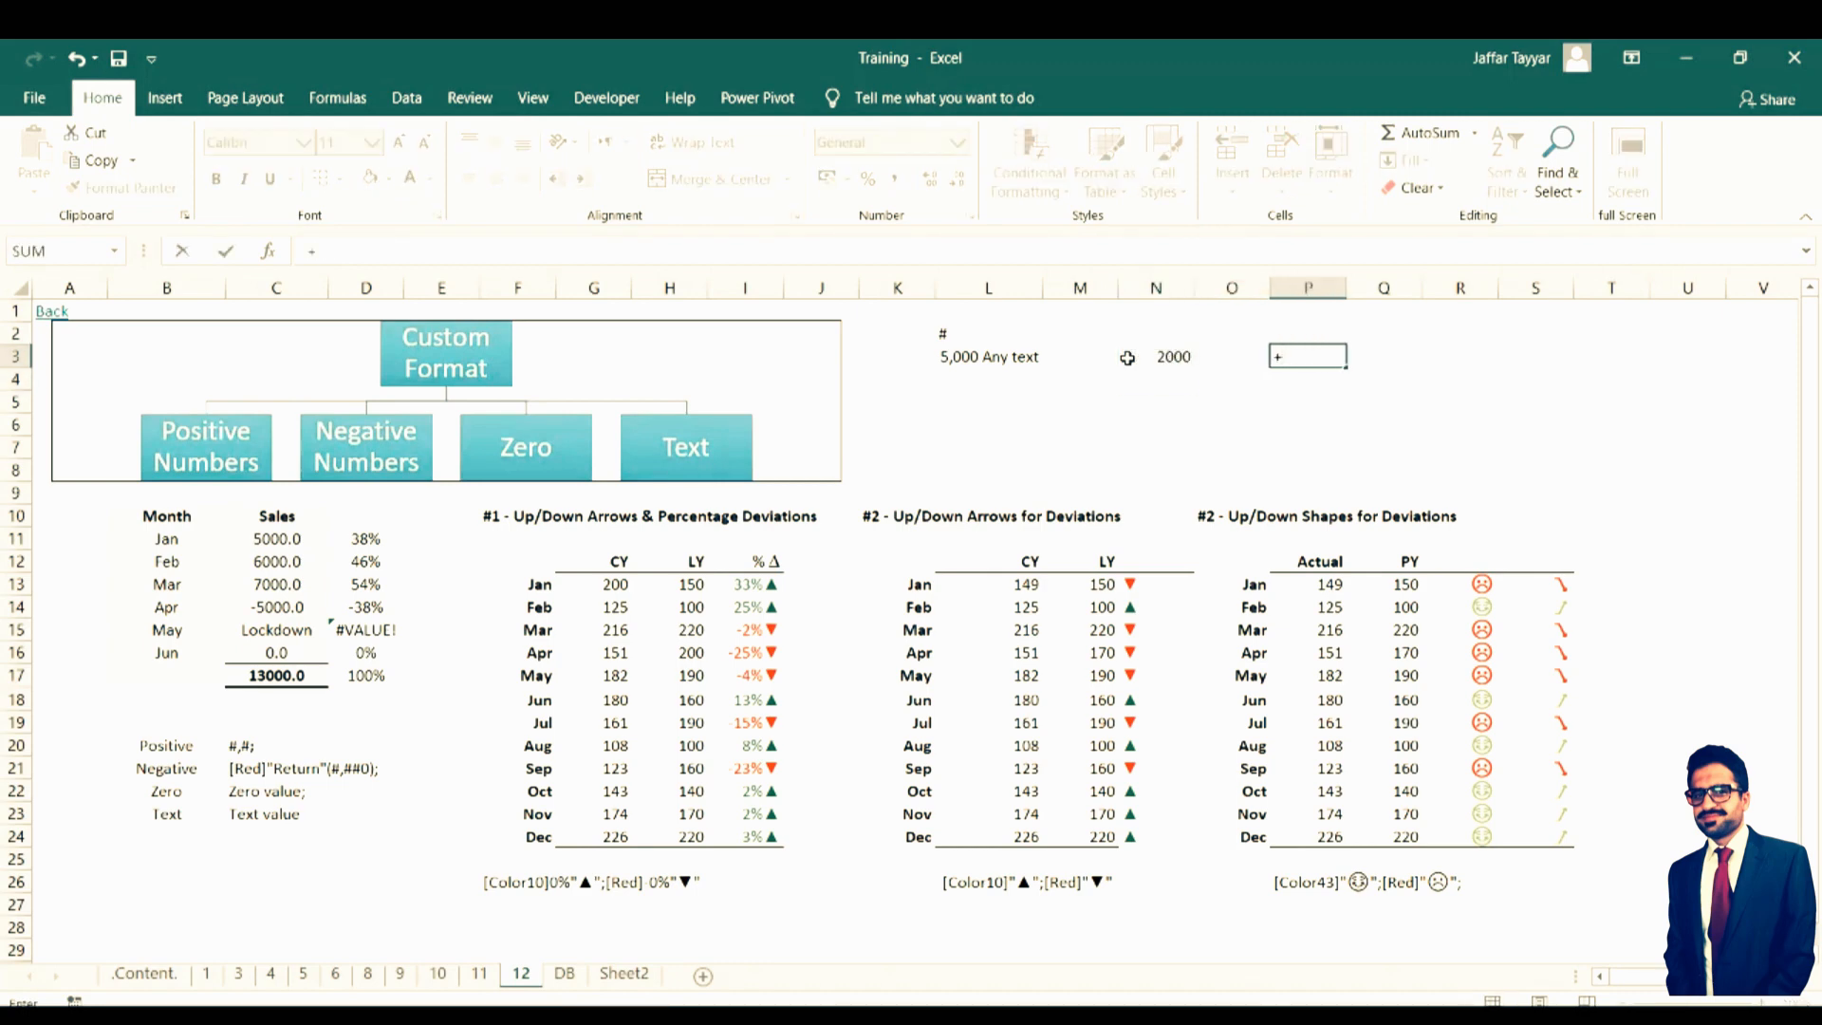
key("Left")
key("Left")
type("/")
key("Left")
key("Left")
key("Left")
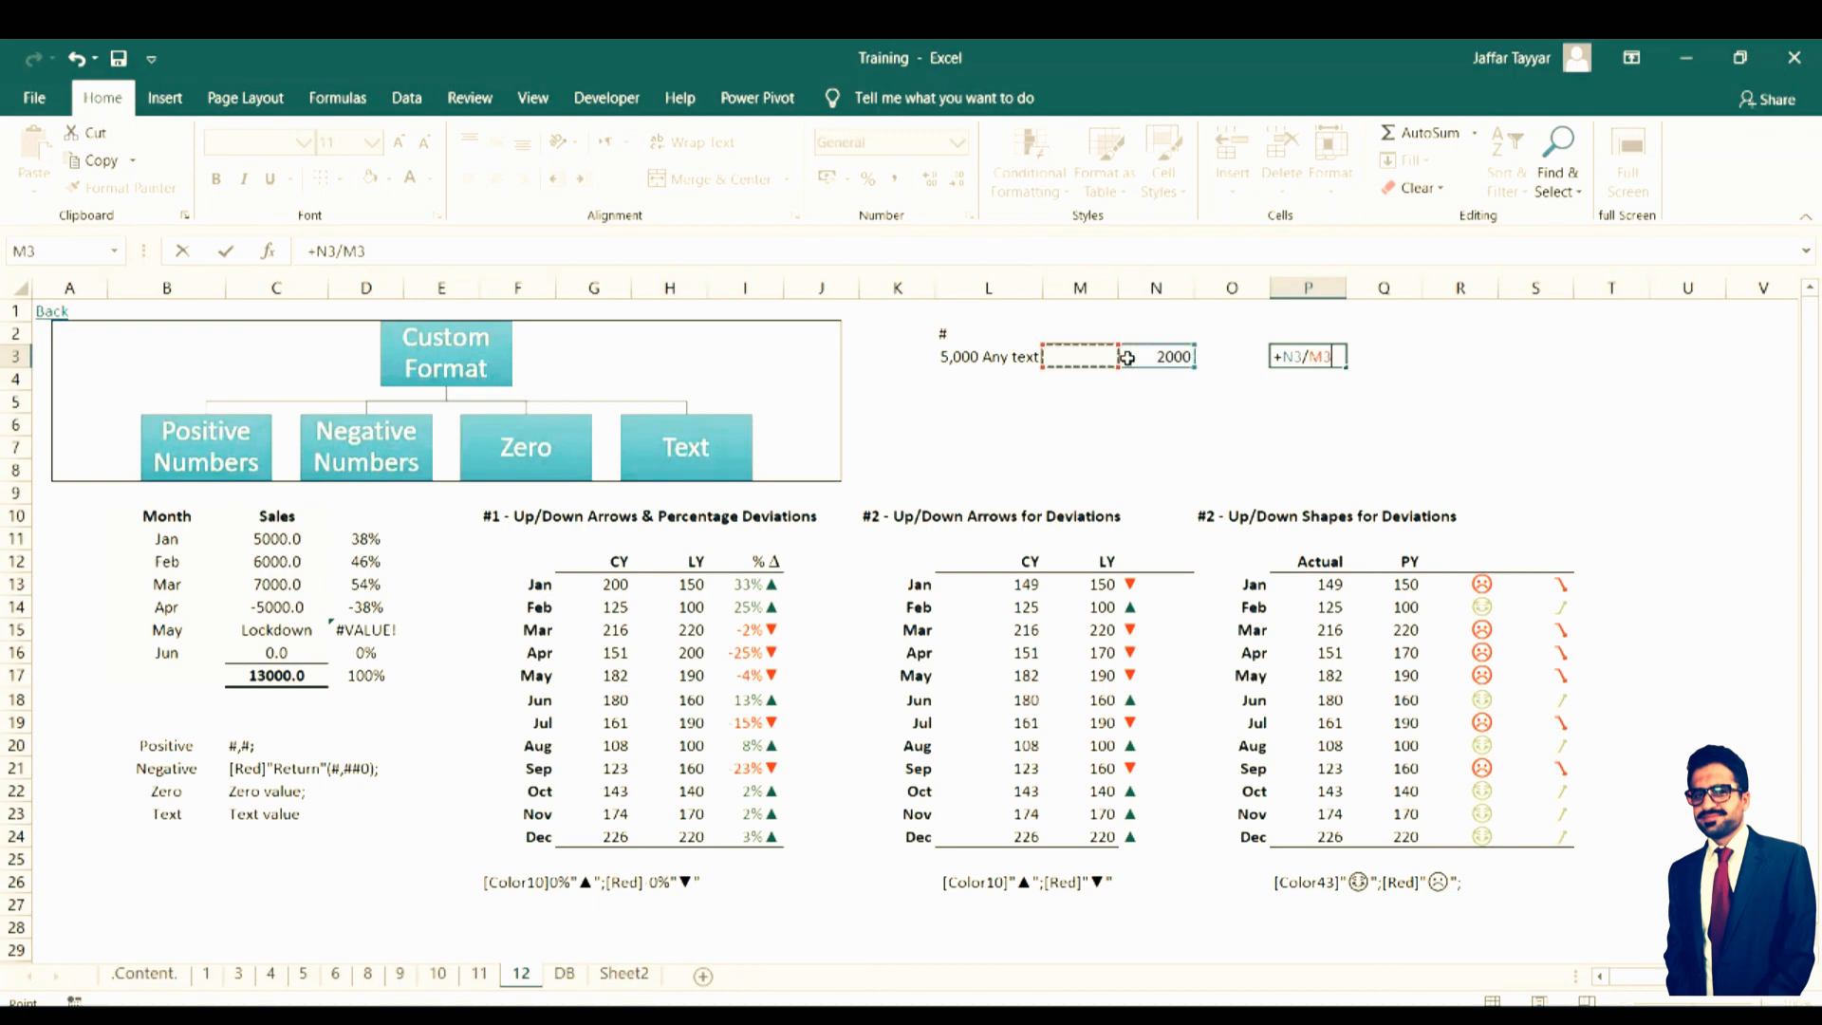
key("Return")
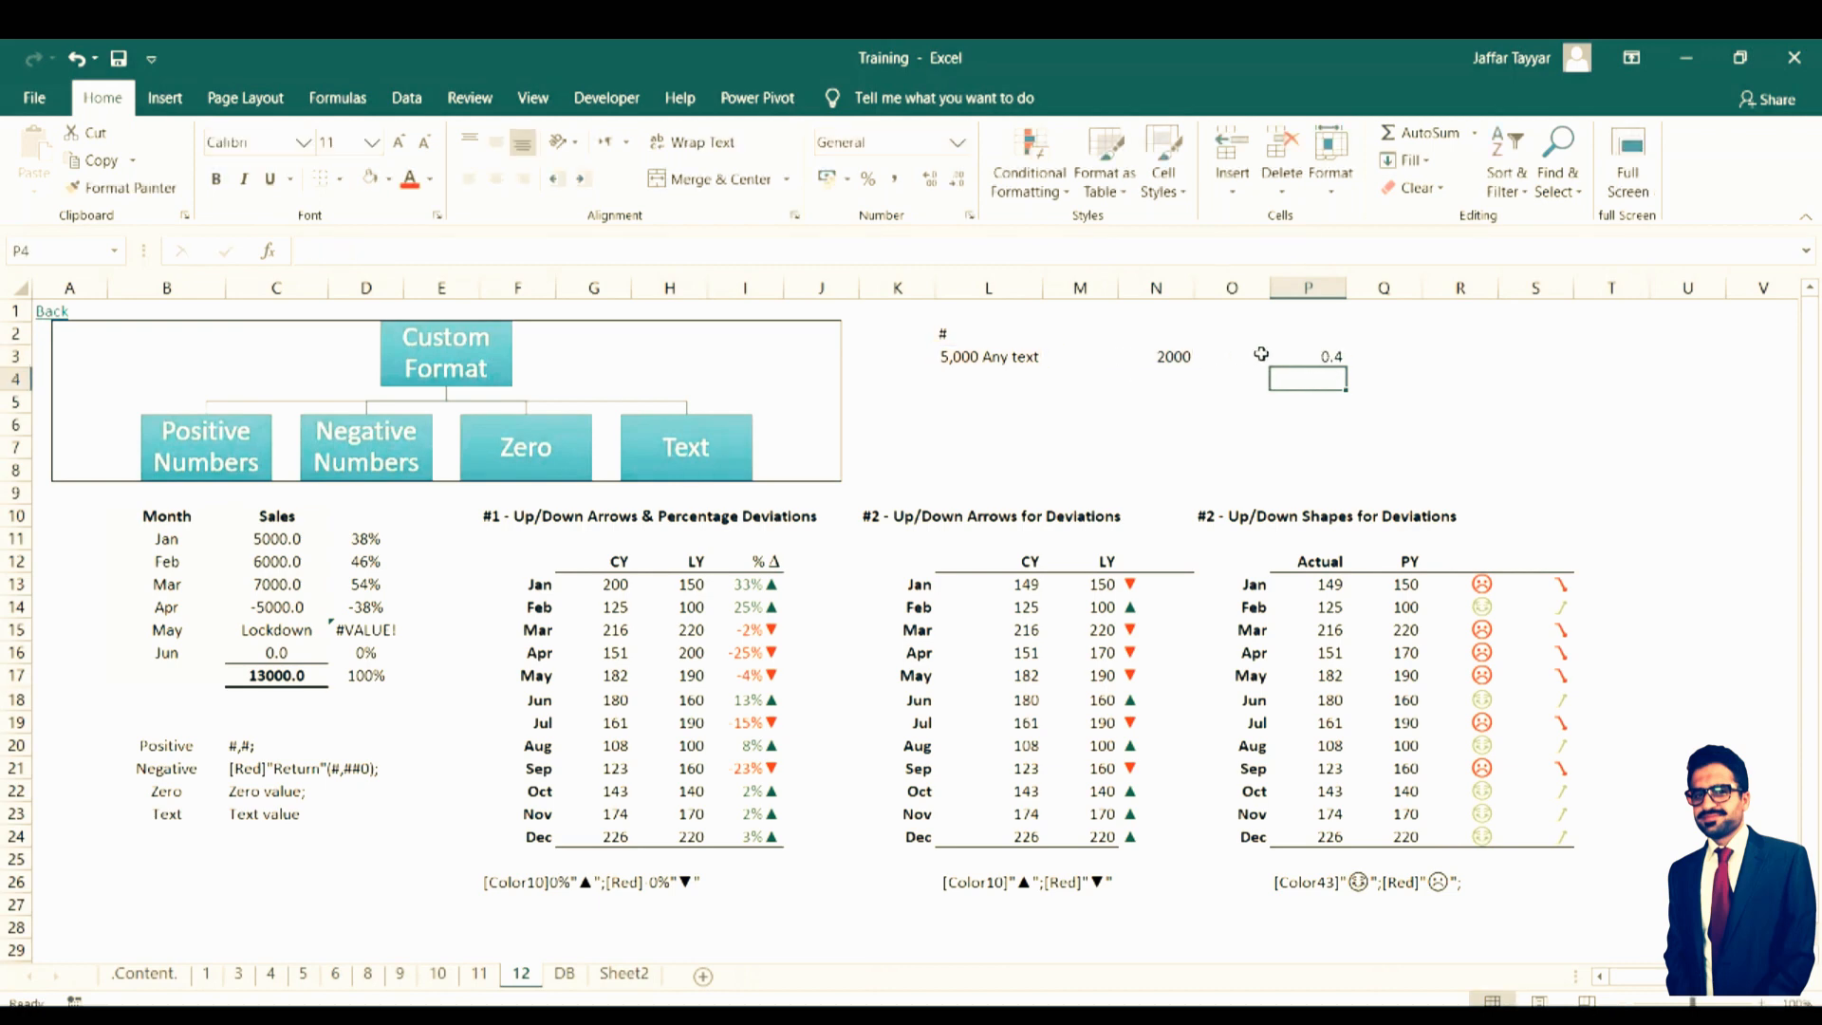
left_click(1332, 356)
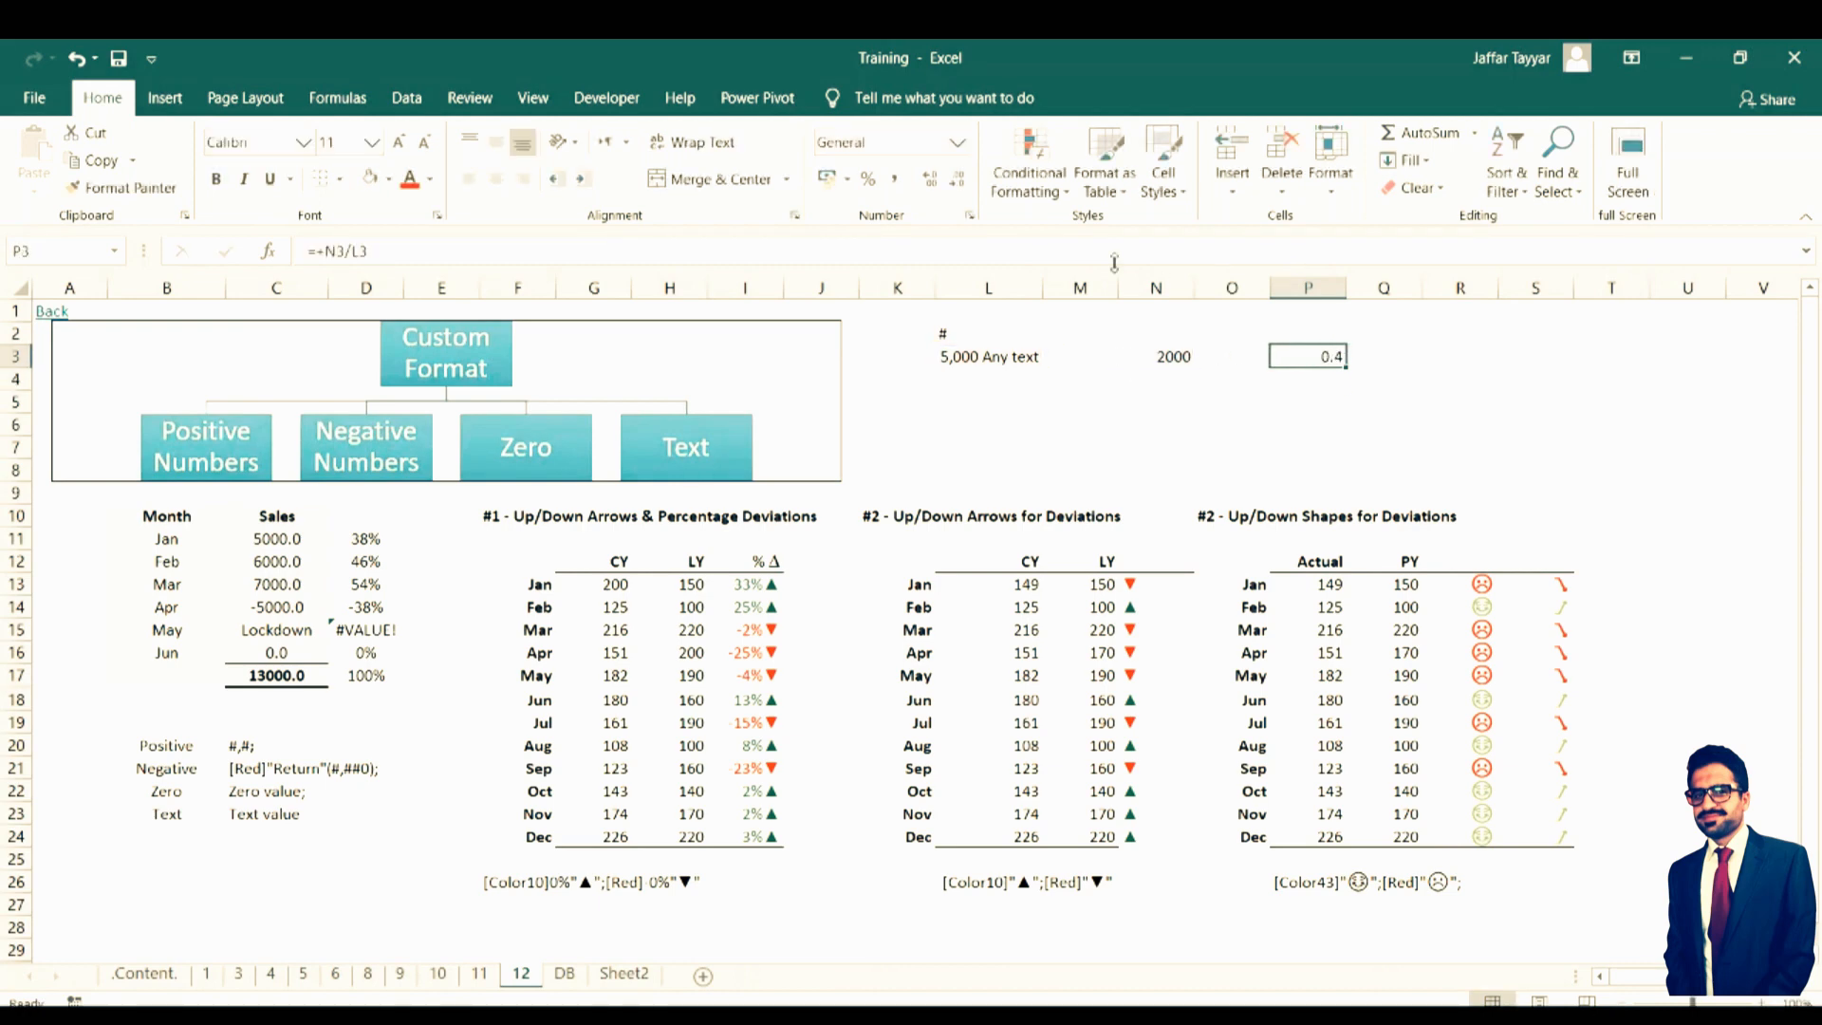
left_click(867, 180)
Start a custom number format for the Sales values C11:C17 with the positive section "Positive number" #,###
left_click_drag(276, 538, 278, 672)
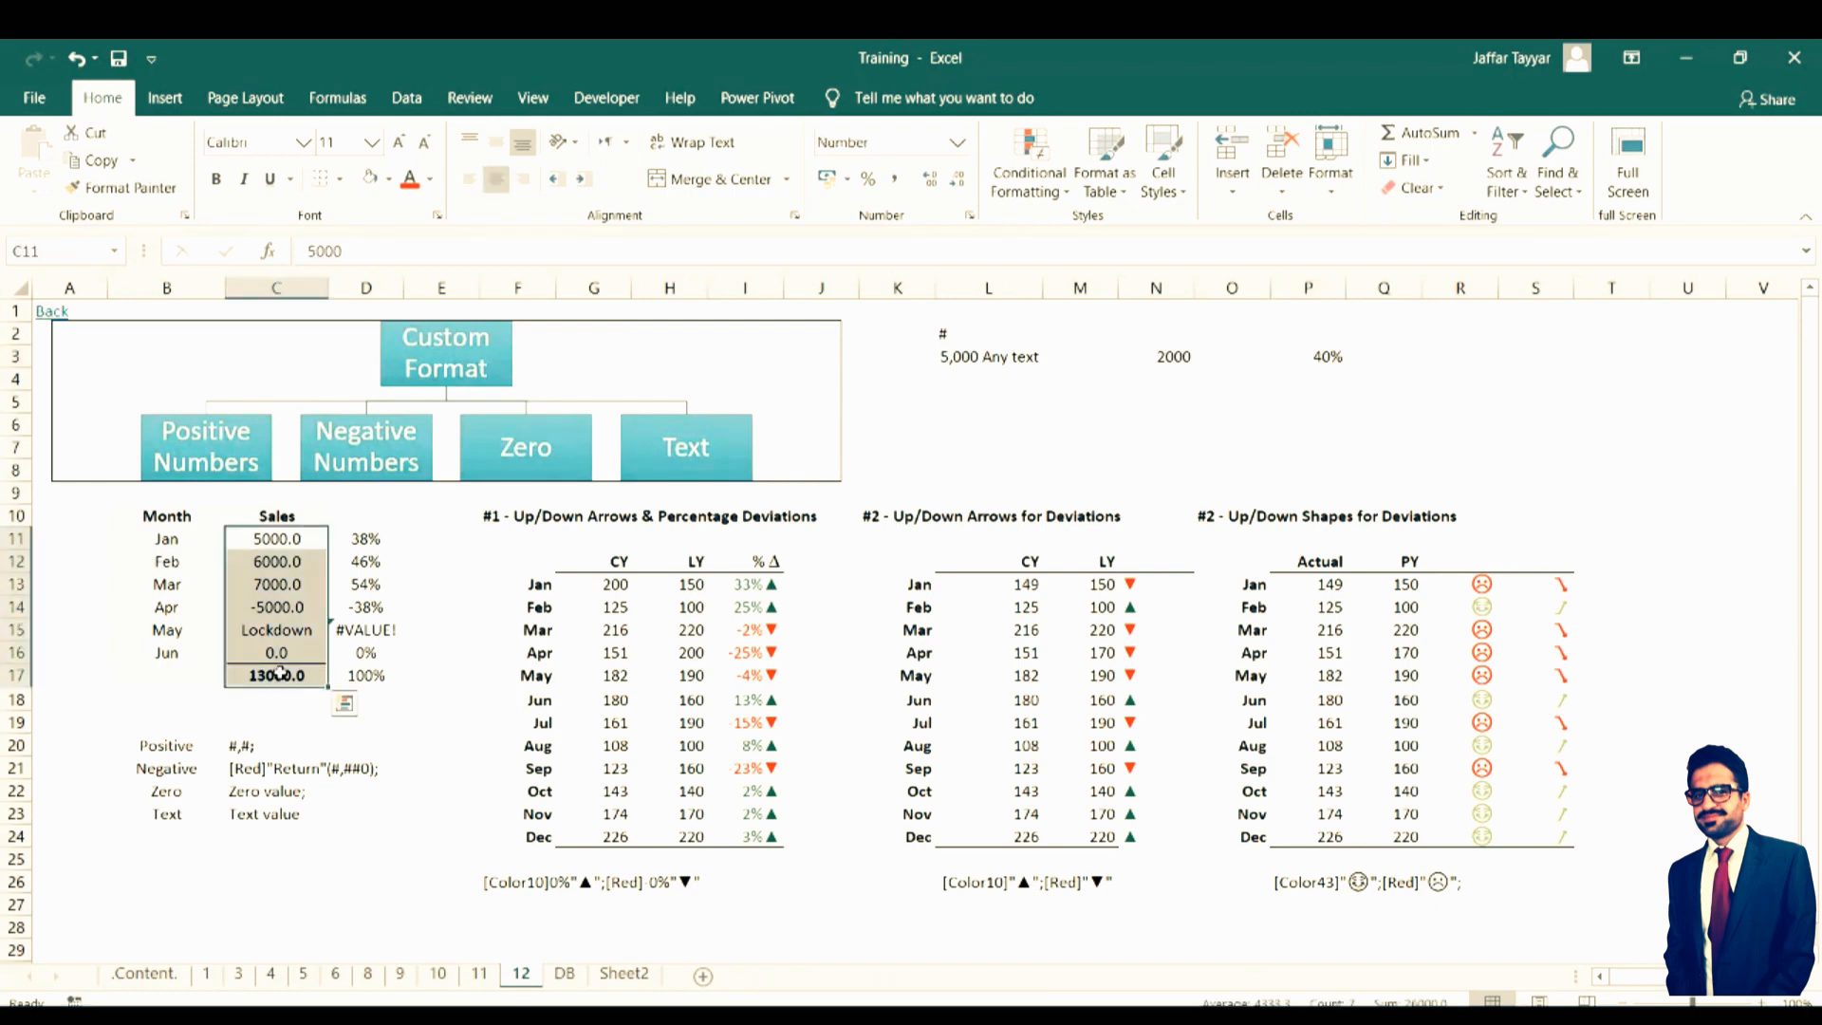
key("ctrl+1")
left_click(1198, 460)
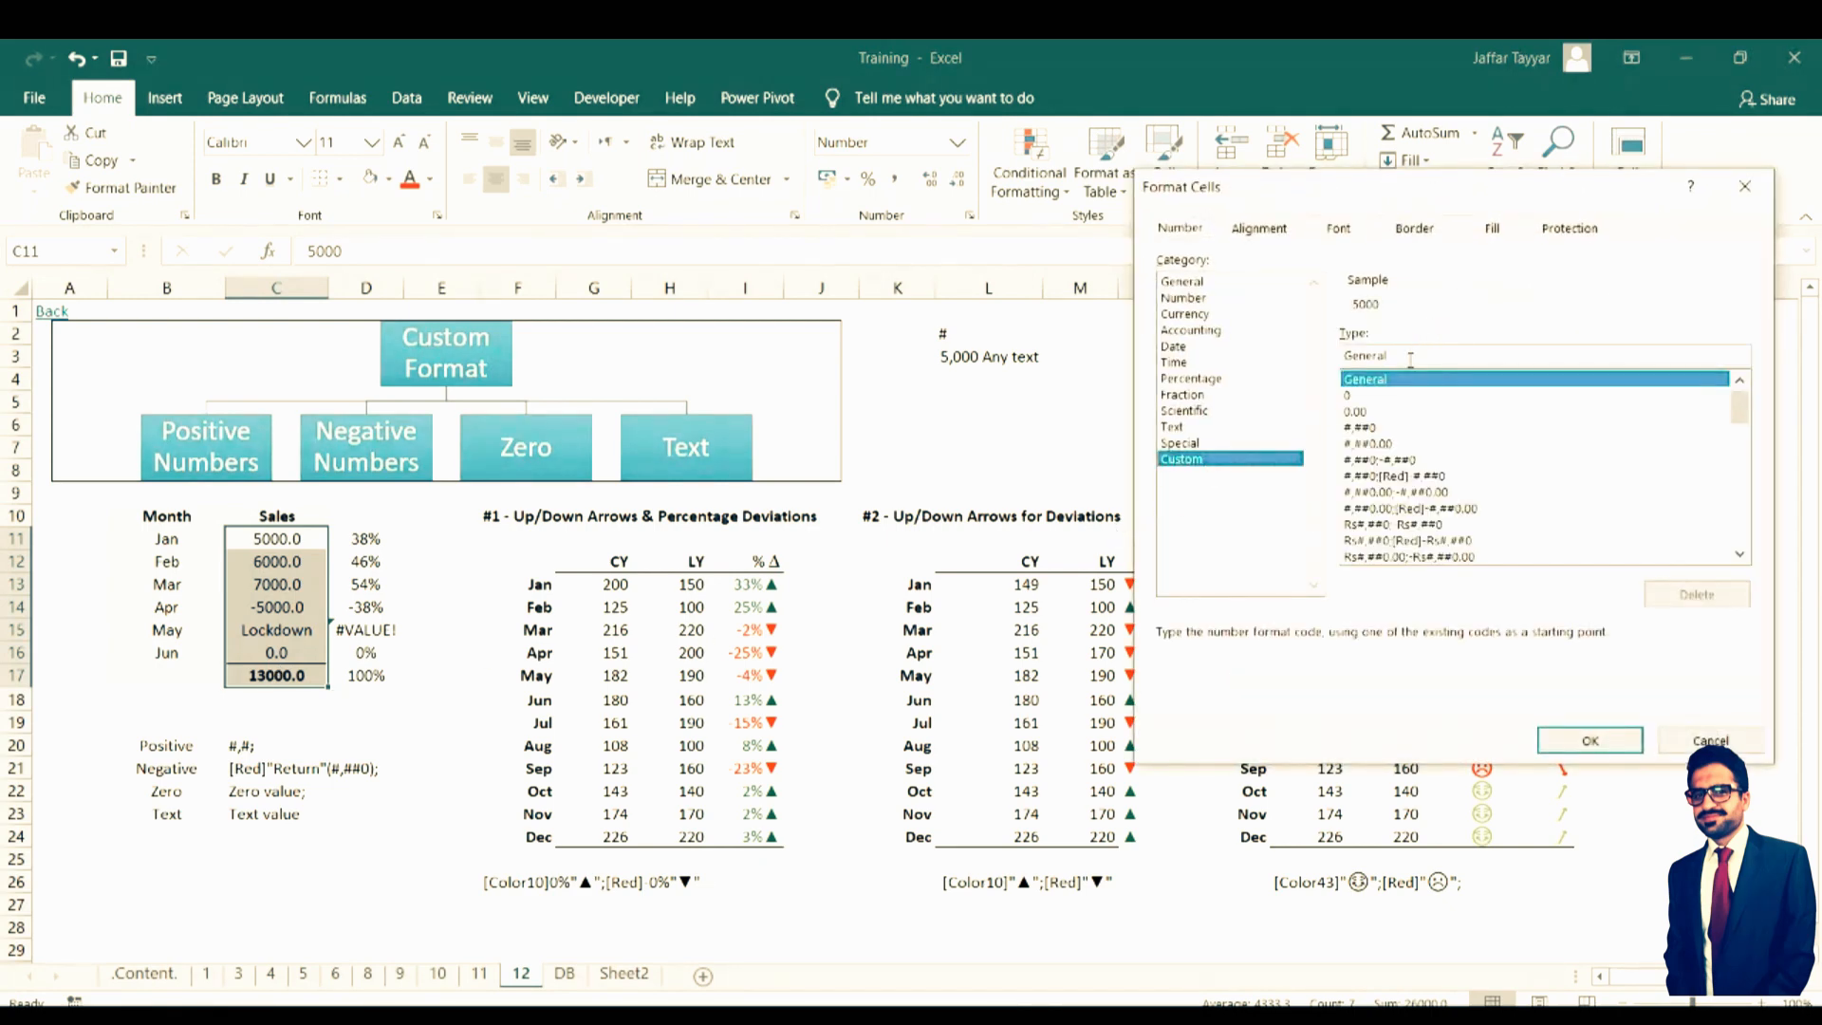
left_click(1410, 359)
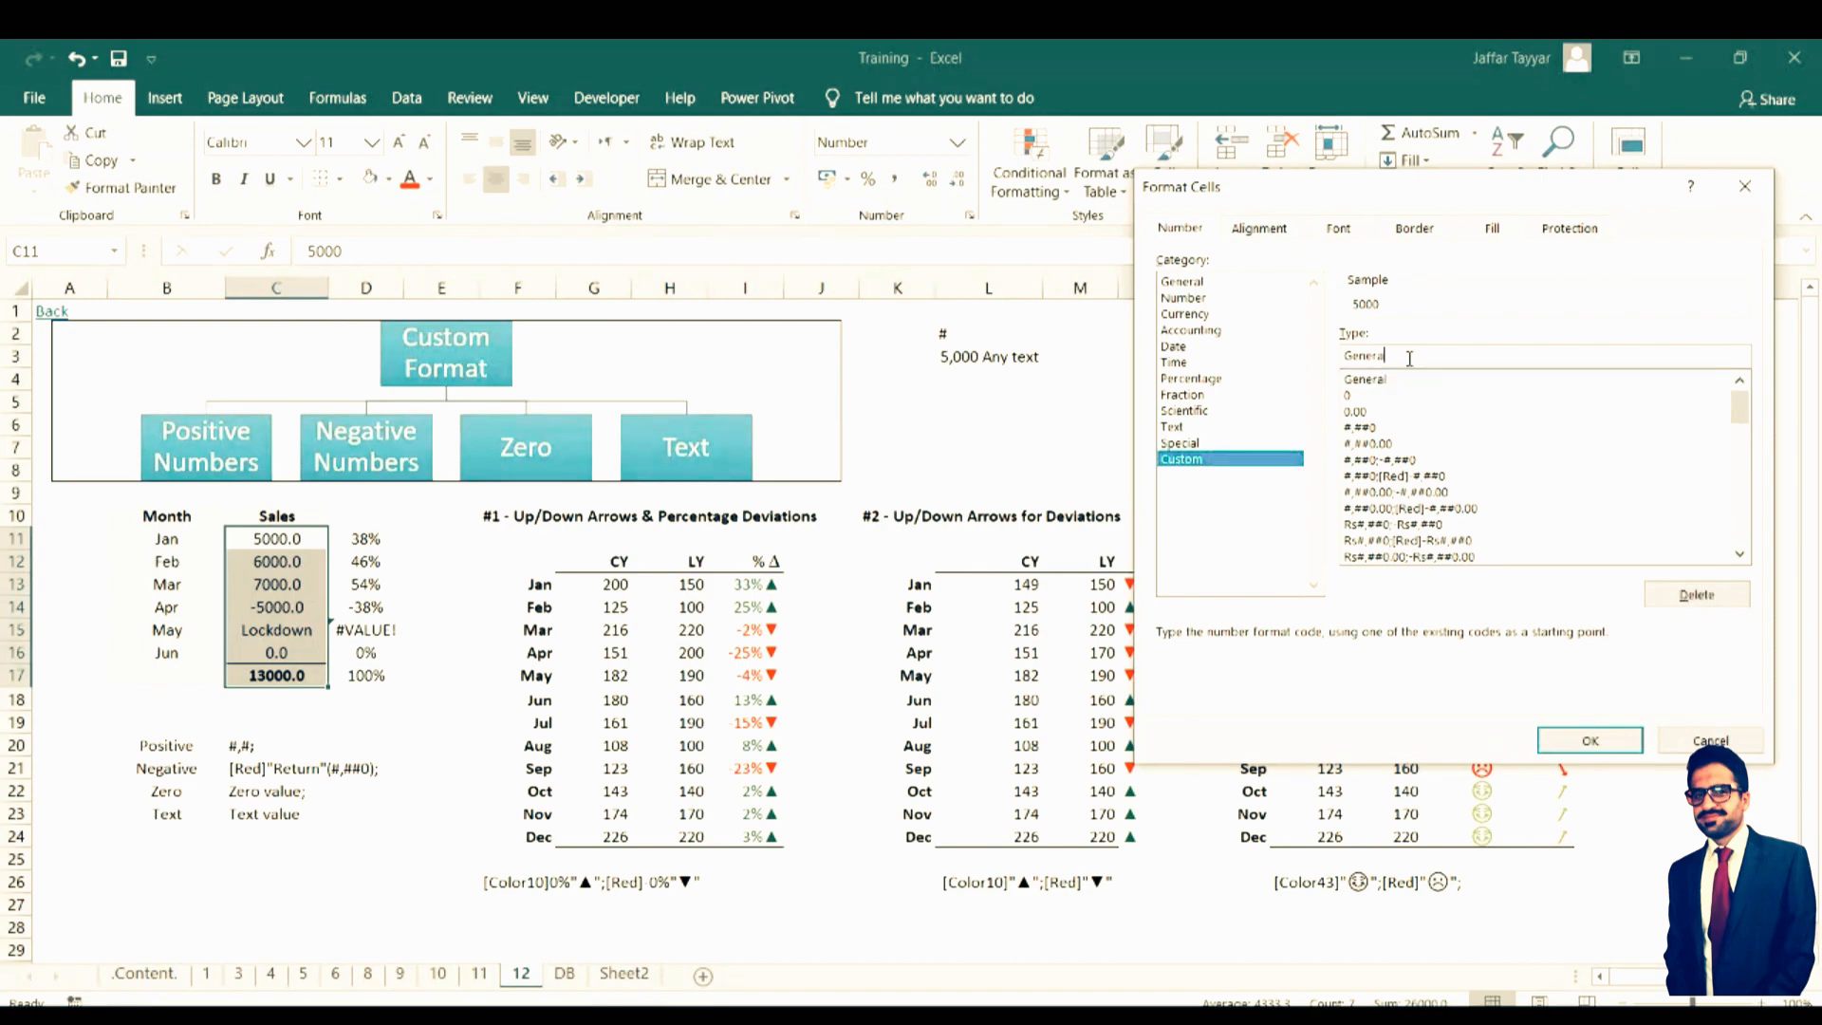
key("BackSpace")
key("BackSpace")
key("BackSpace")
key("BackSpace")
key("BackSpace")
key("BackSpace")
key("BackSpace")
type("[")
type("Positive num")
type("ber")
type("\"")
type("#")
type(",")
type("##")
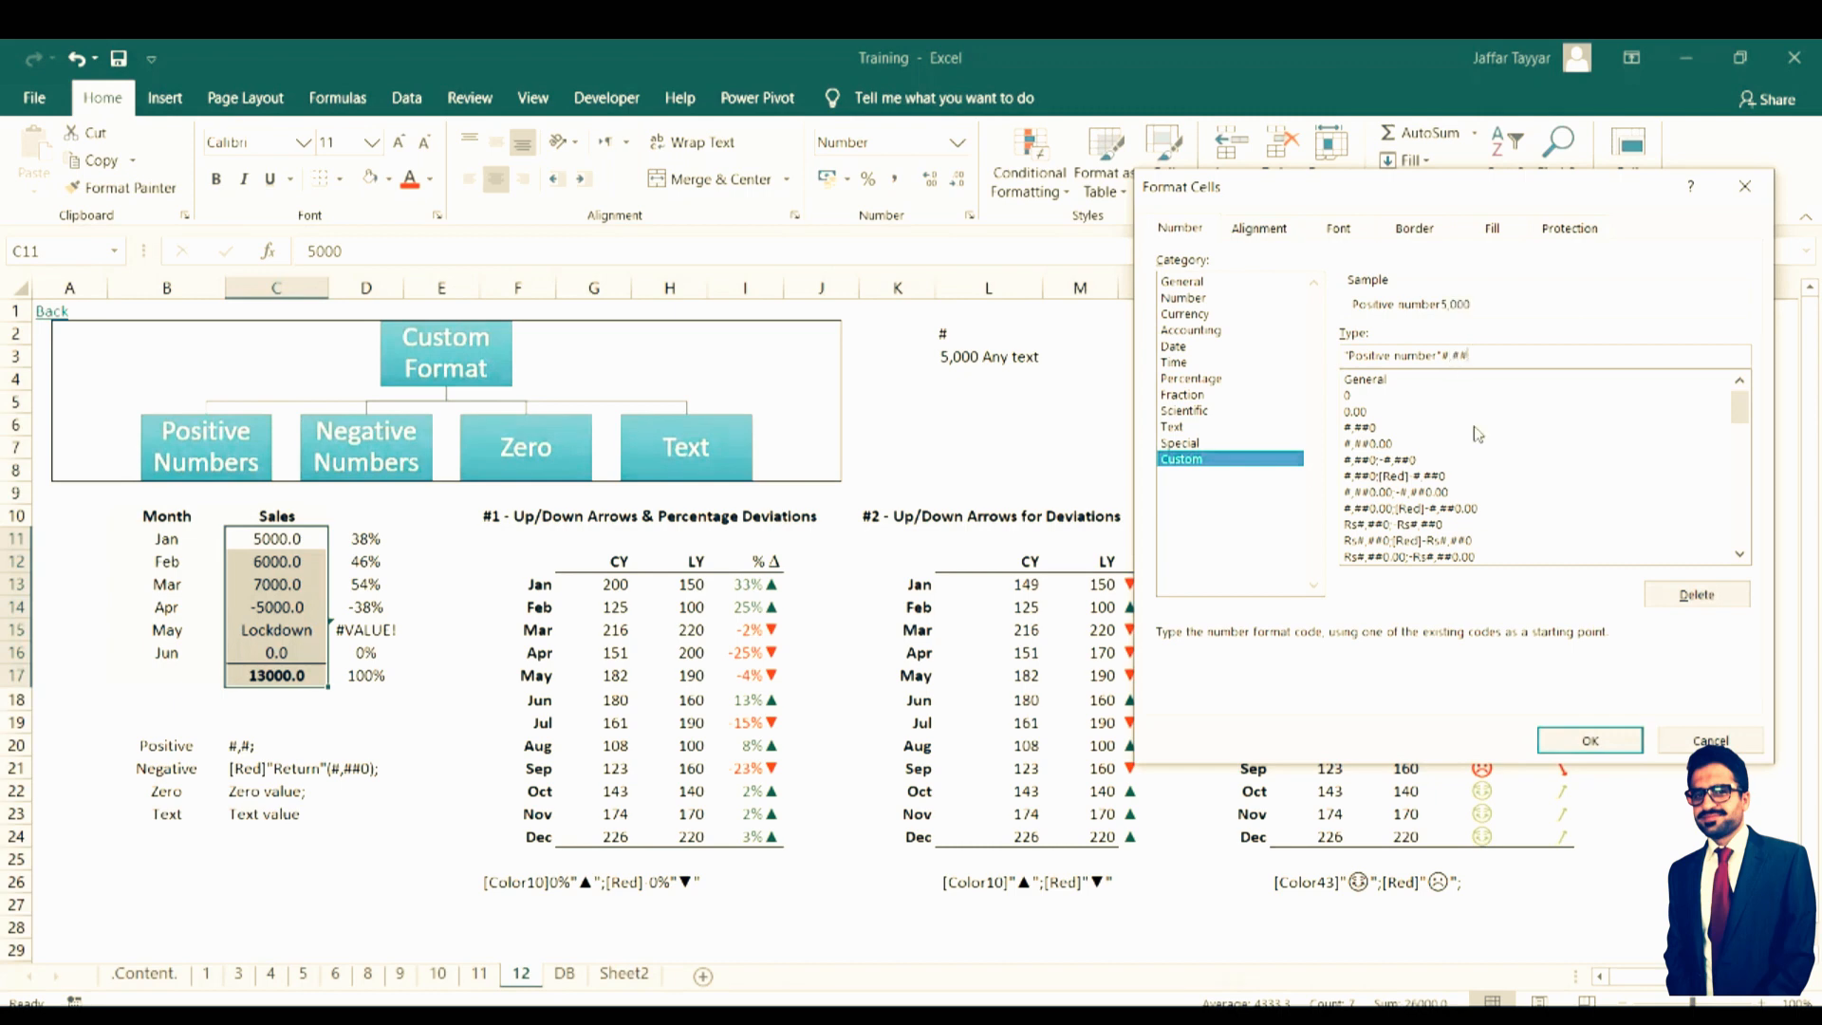
type("#")
key("Left")
key("Left")
key("Left")
Add the negative section [Red]"Return"-(#,###) to the custom format code
type("Red")
type("]\"")
type("Retur")
type("n")
type("#")
type(",###")
type("-")
type("(")
Add the zero section "Zer value" to the format code and apply it to the Sales values
type(";")
type("\"")
type("Zer v")
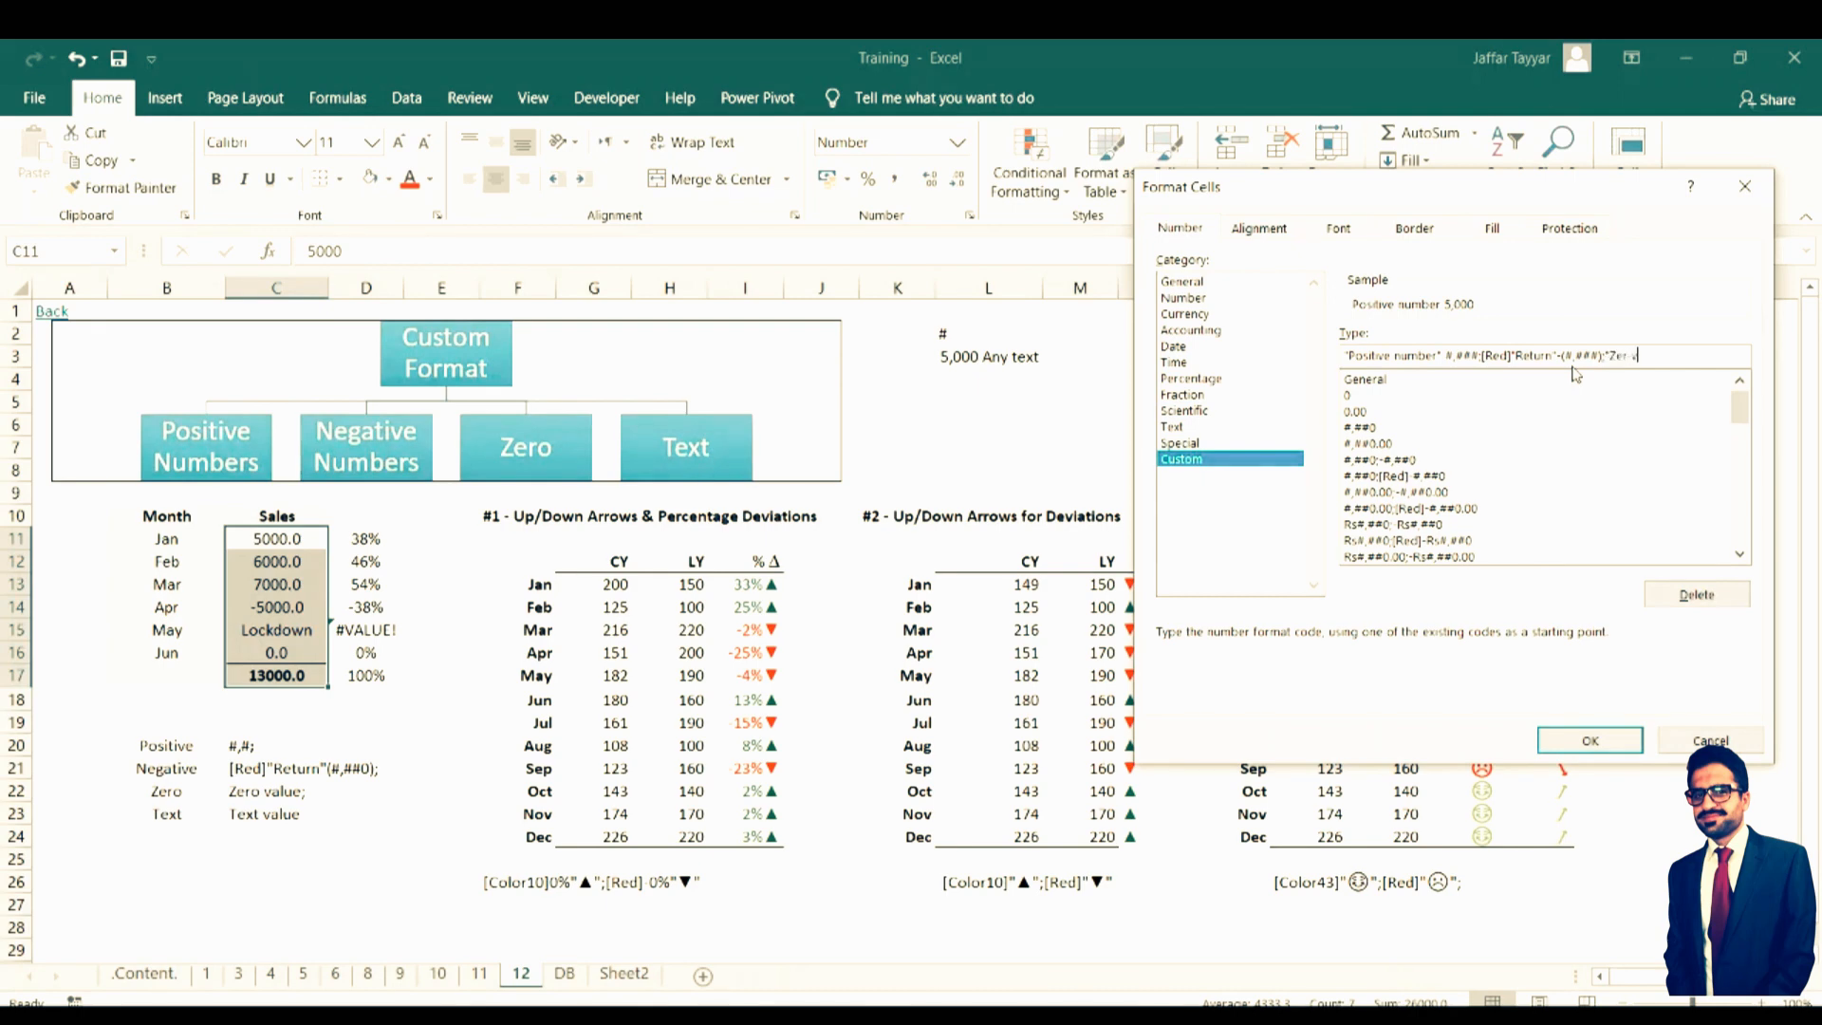
type("alue")
type("\"")
left_click(1593, 743)
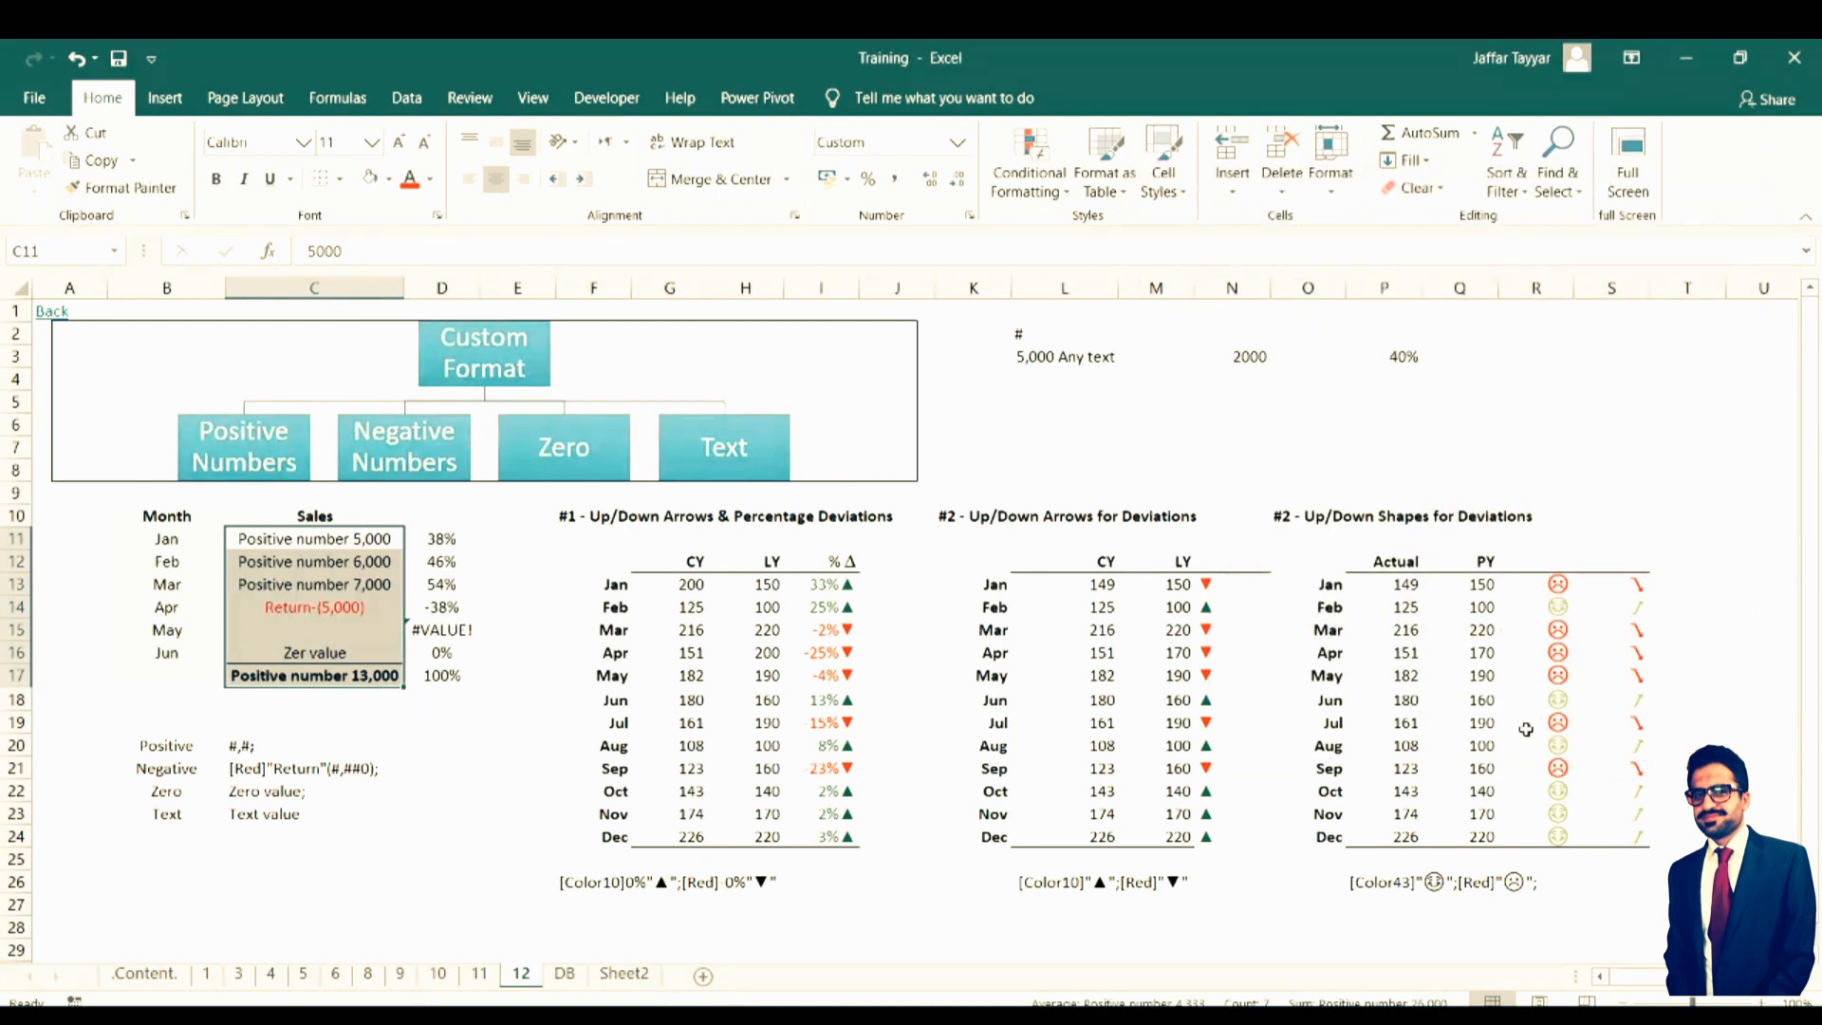
Compare the formatted display of the positive, zero and text Sales cells with their underlying contents
left_click(339, 630)
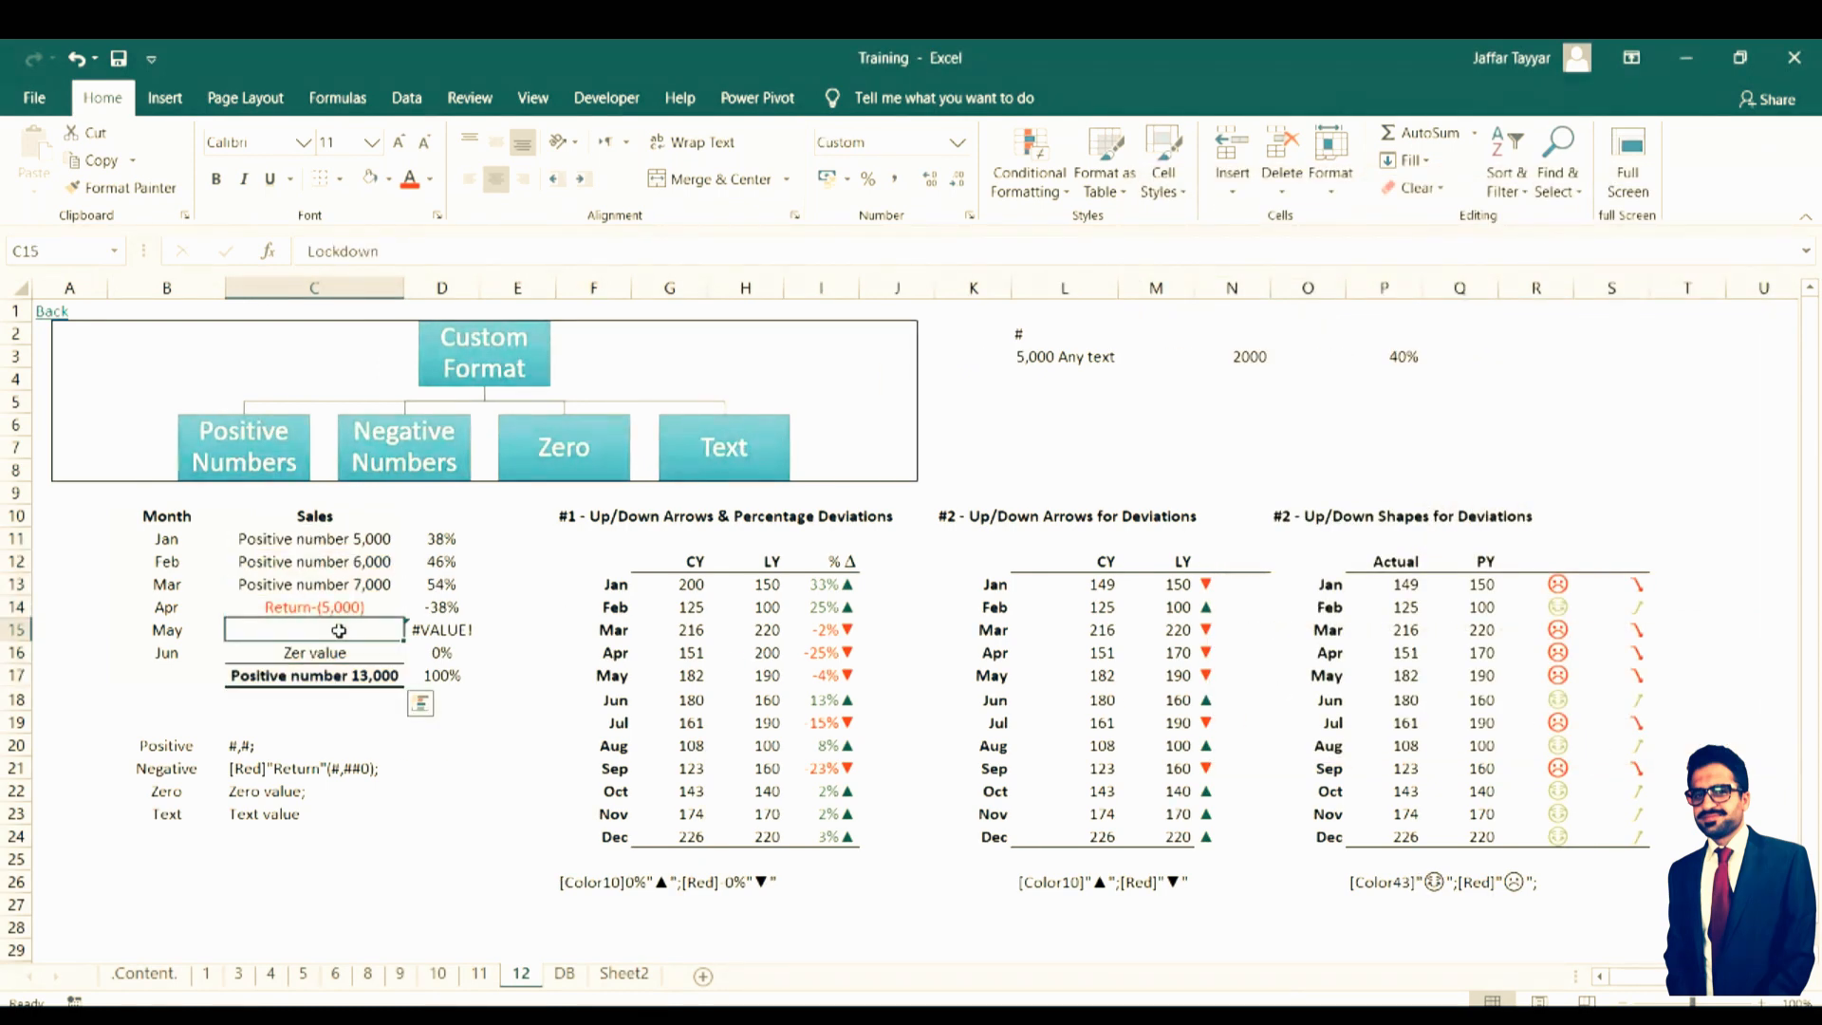
left_click(347, 540)
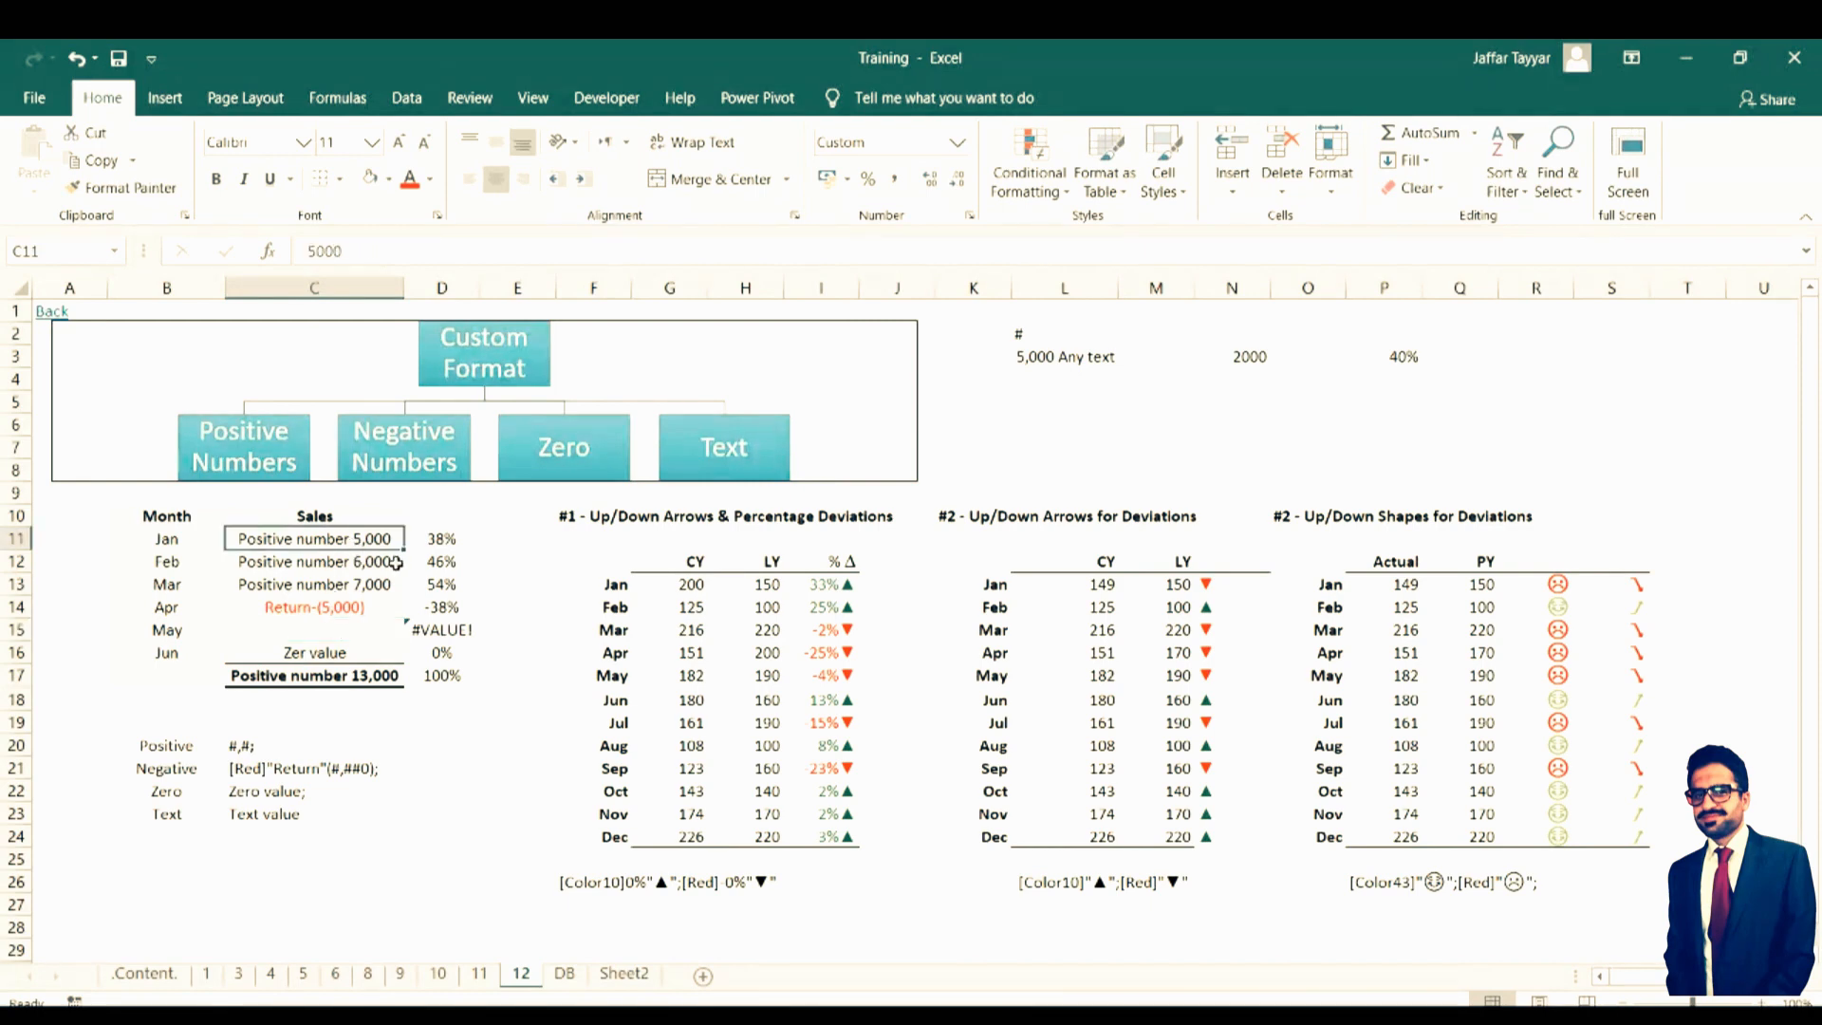
left_click(371, 567)
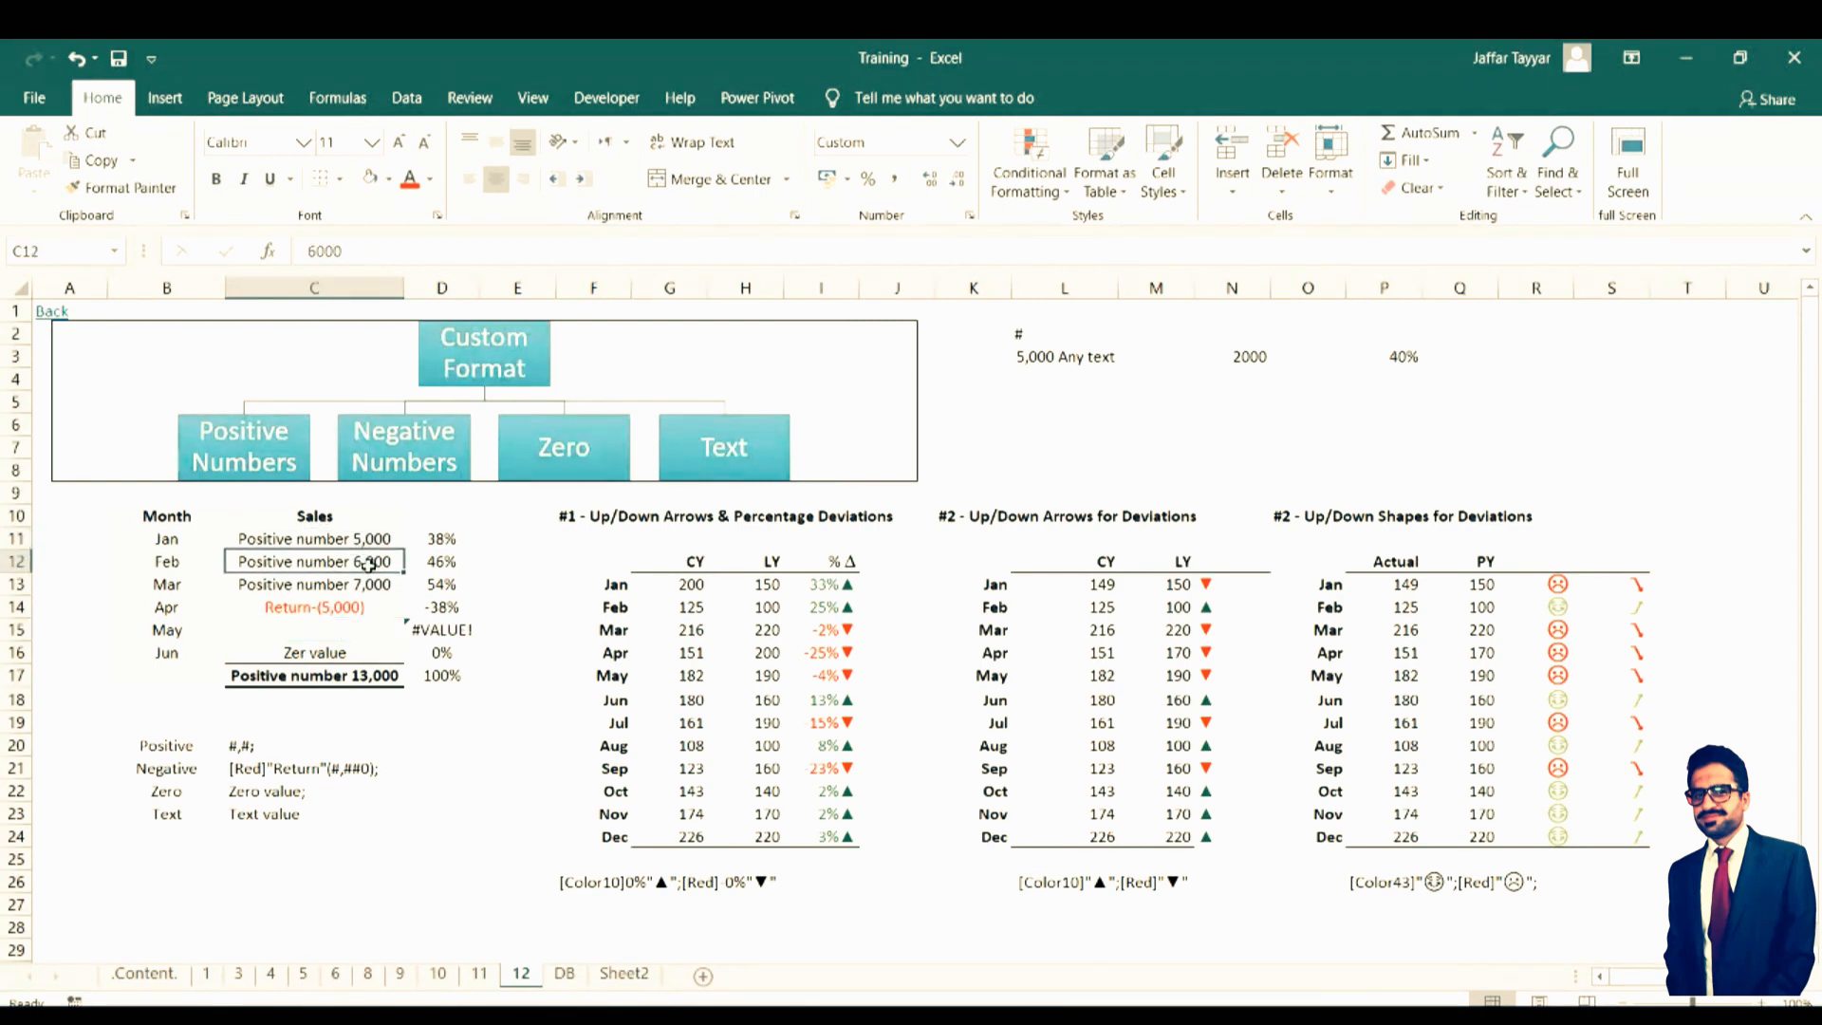
left_click(359, 586)
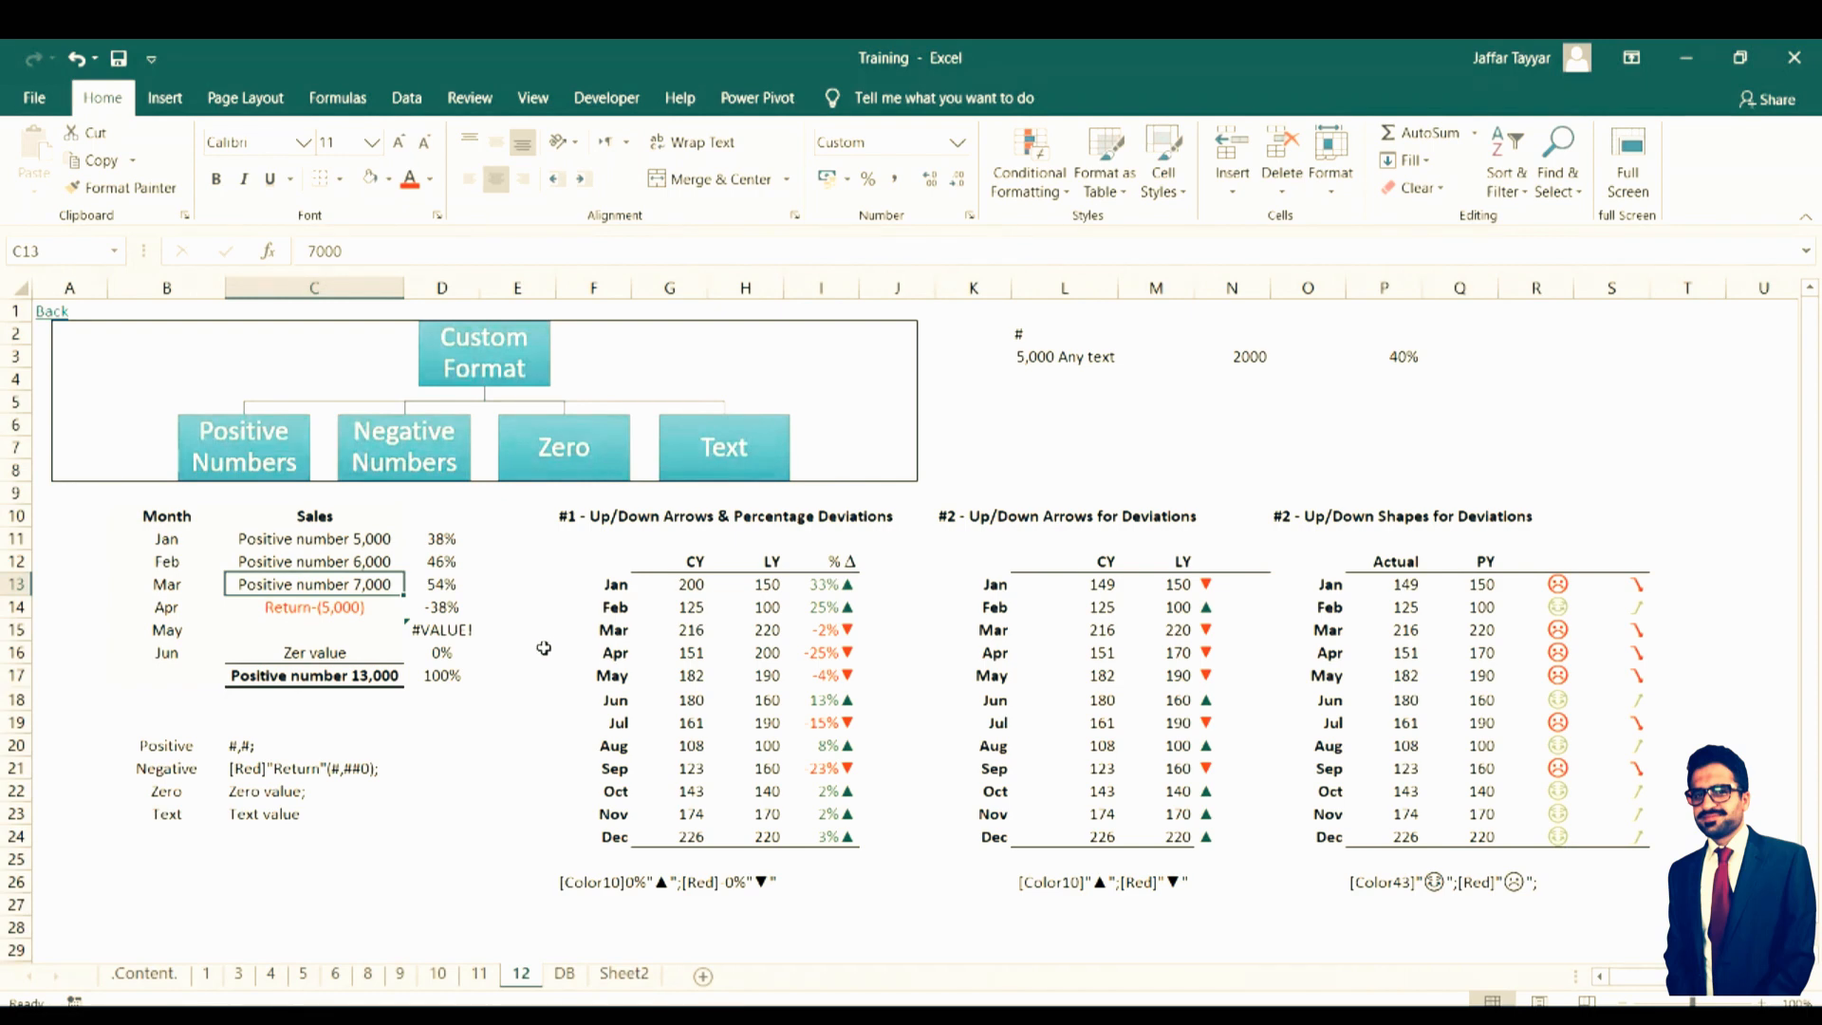
left_click(353, 649)
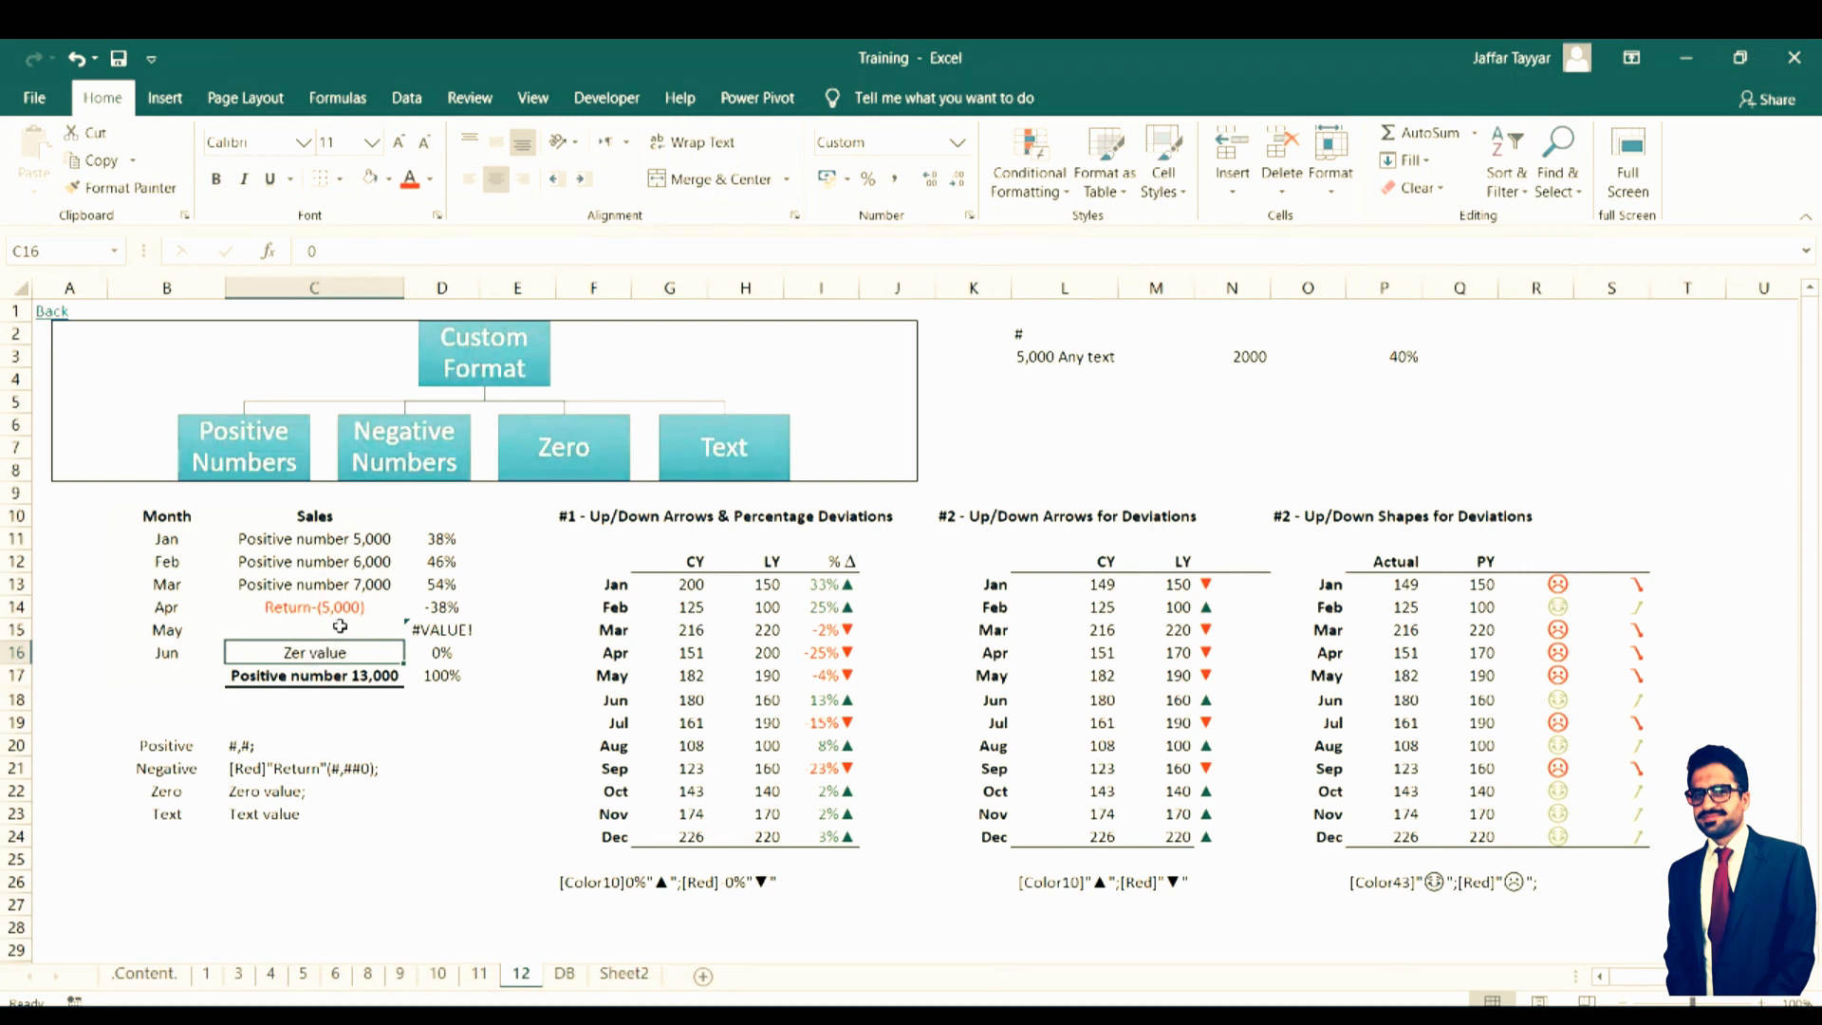
left_click(340, 627)
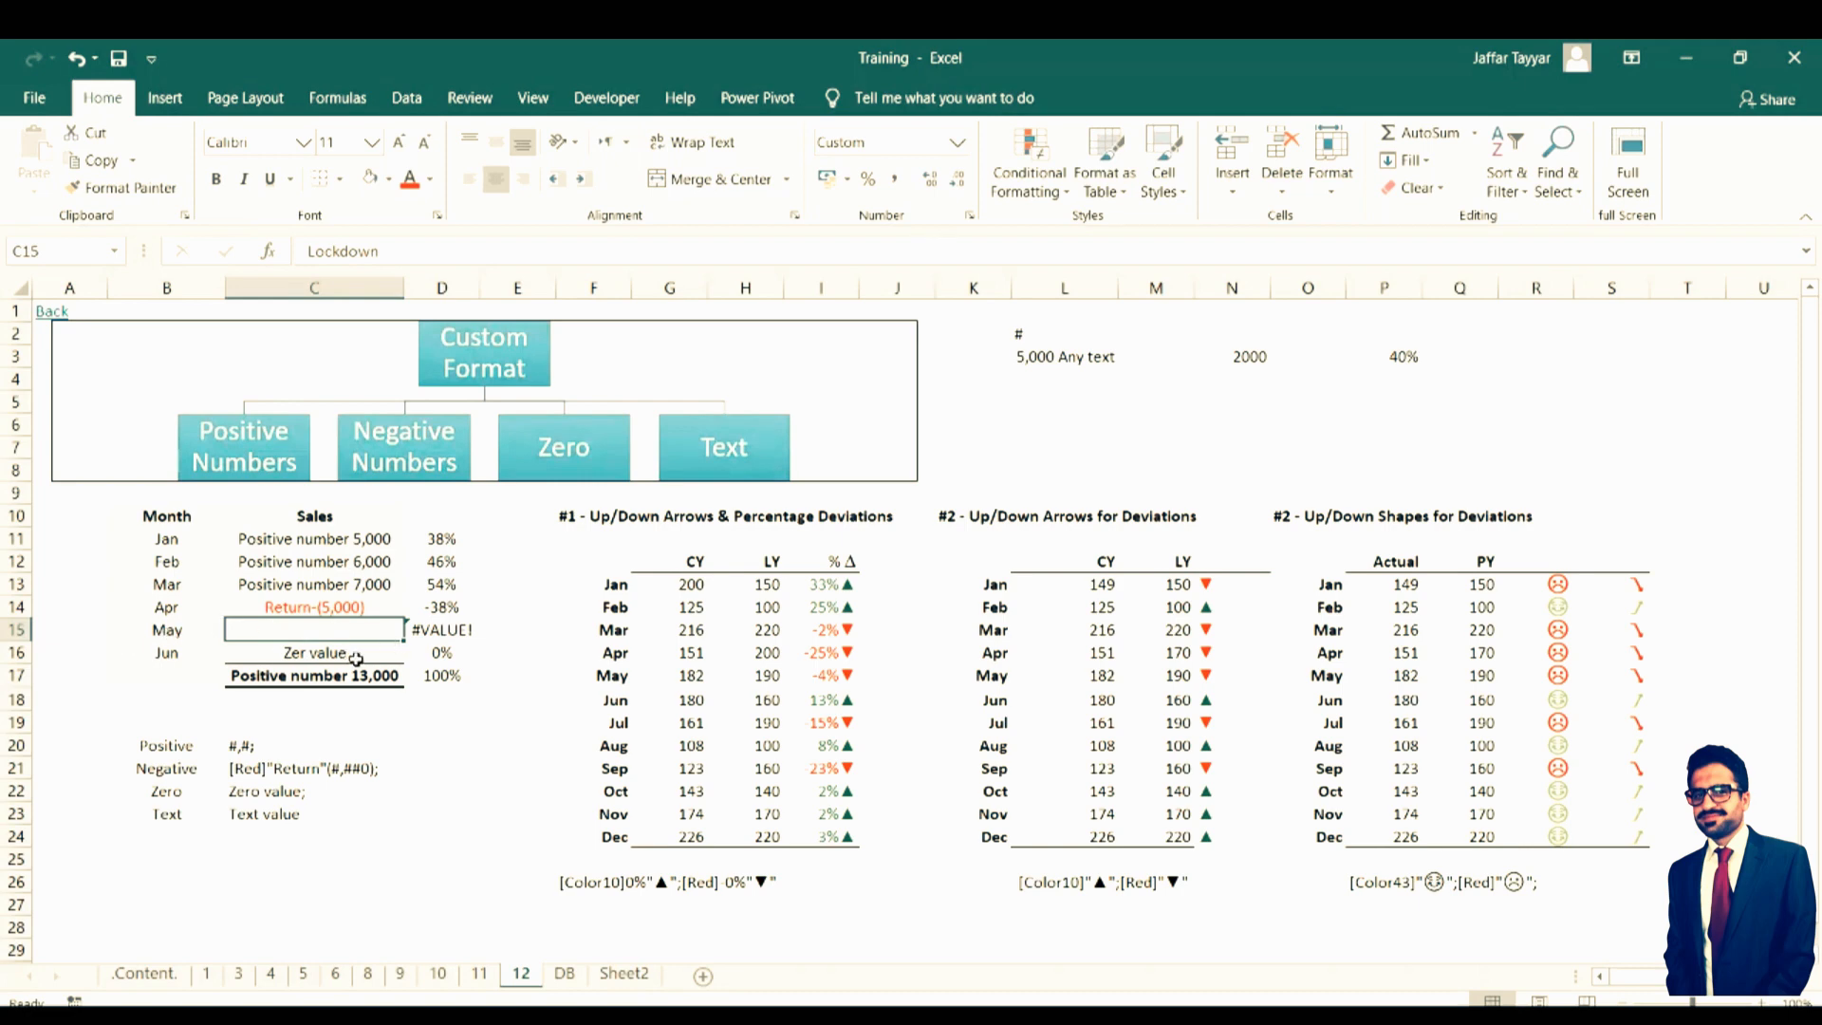
left_click(895, 594)
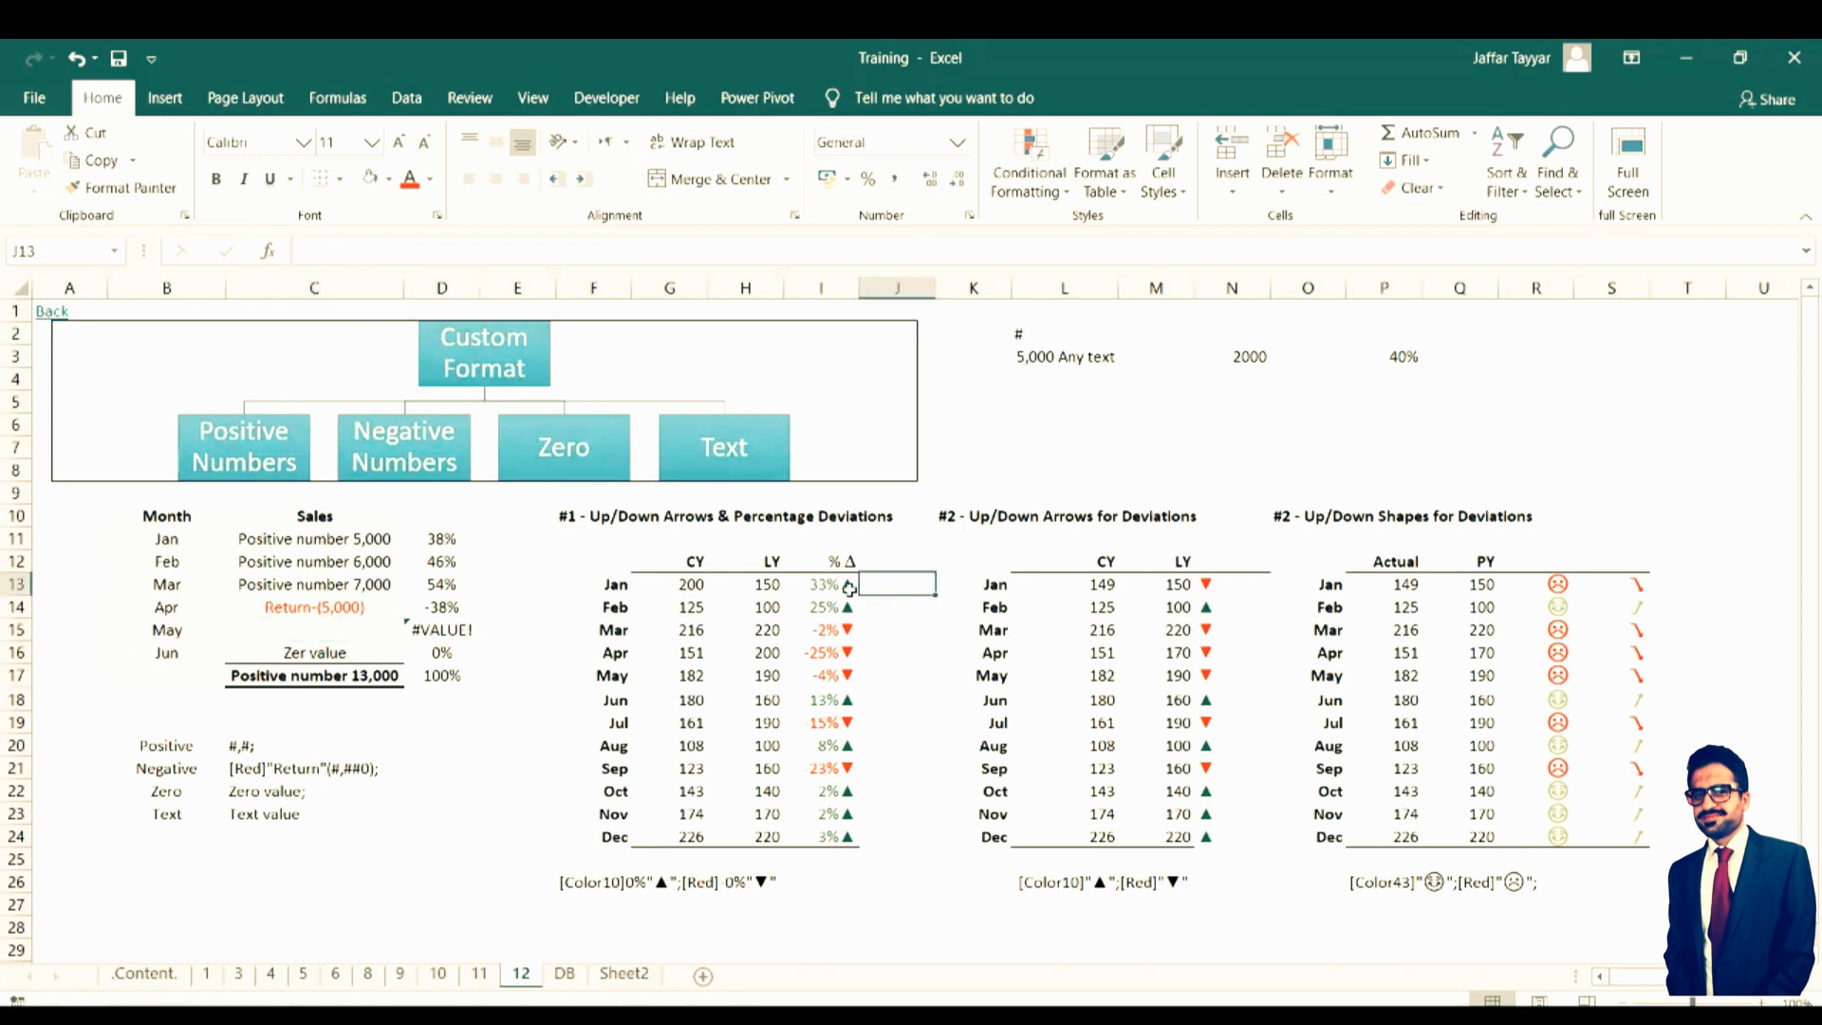
Reset the % Δ column I12:I24 of the first deviation table to General and format it as a percentage
left_click(829, 564)
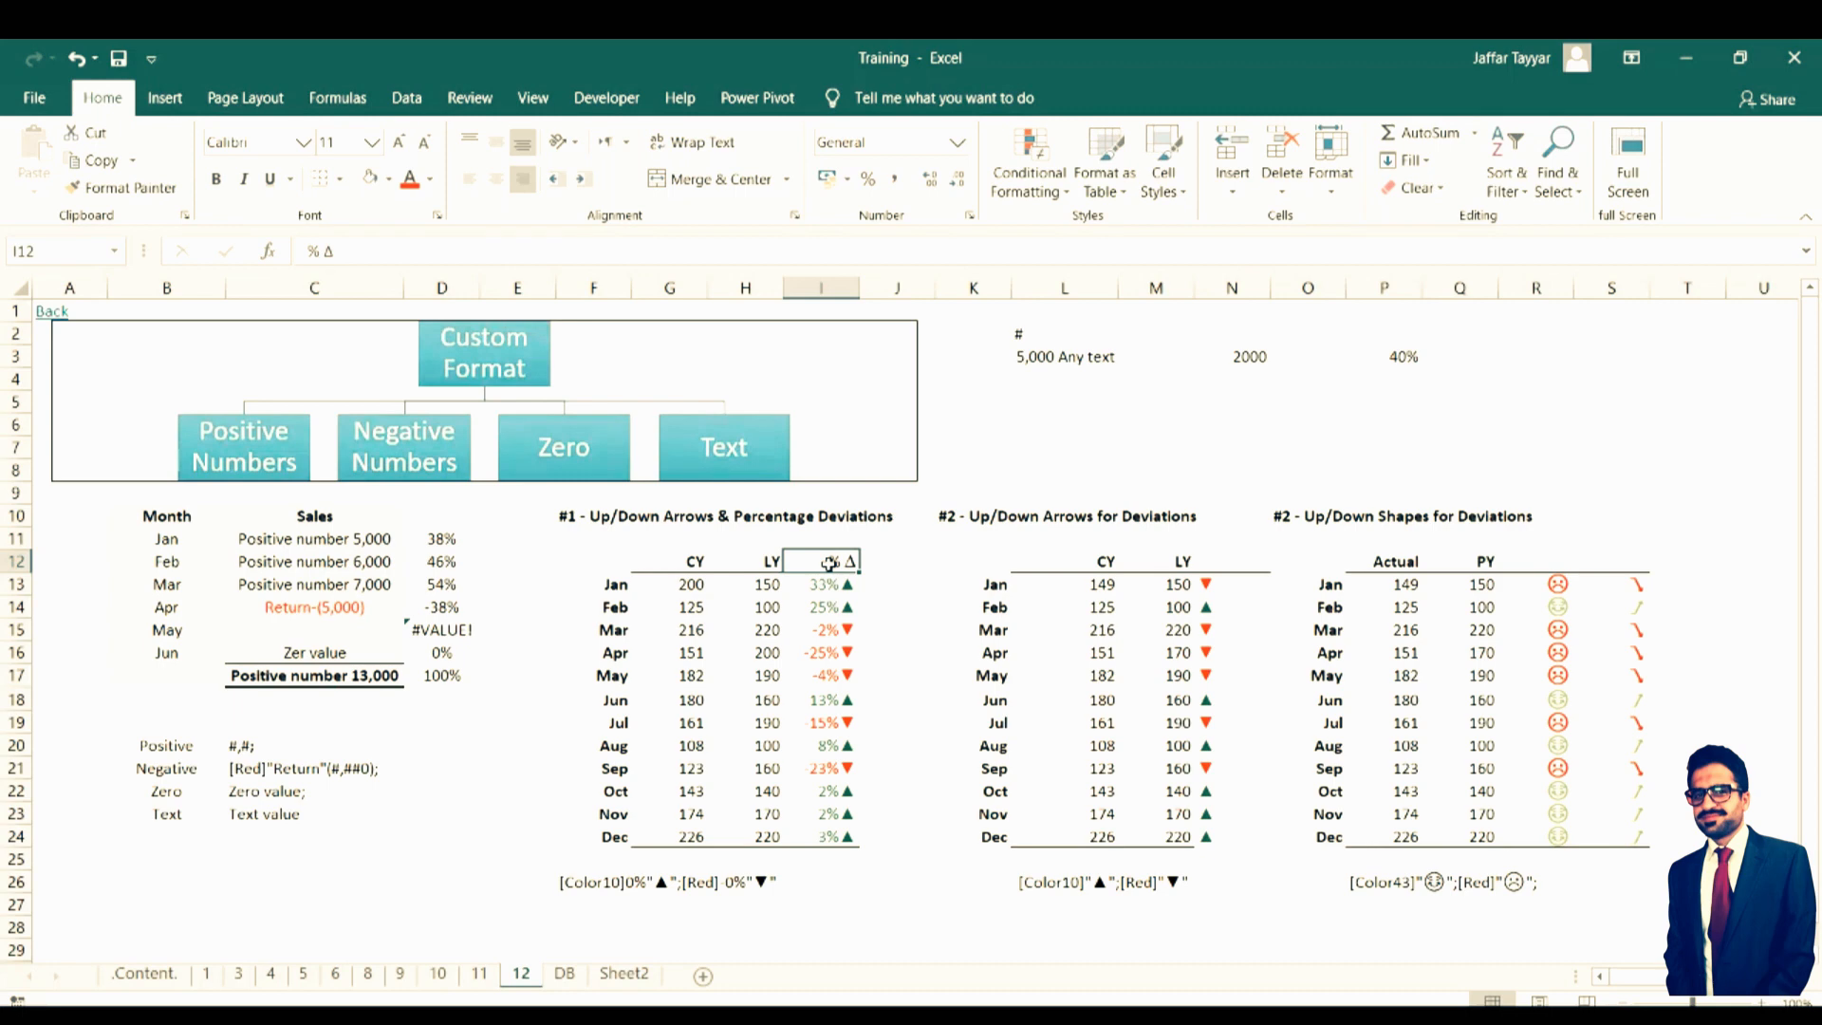
key("shift+Down")
key("shift+Down")
key("shift+Down")
key("shift+Down")
key("shift+Down")
key("shift+Down")
key("shift+Down")
key("shift+Down")
key("shift+Down")
key("shift+Down")
key("shift+Down")
key("shift+Down")
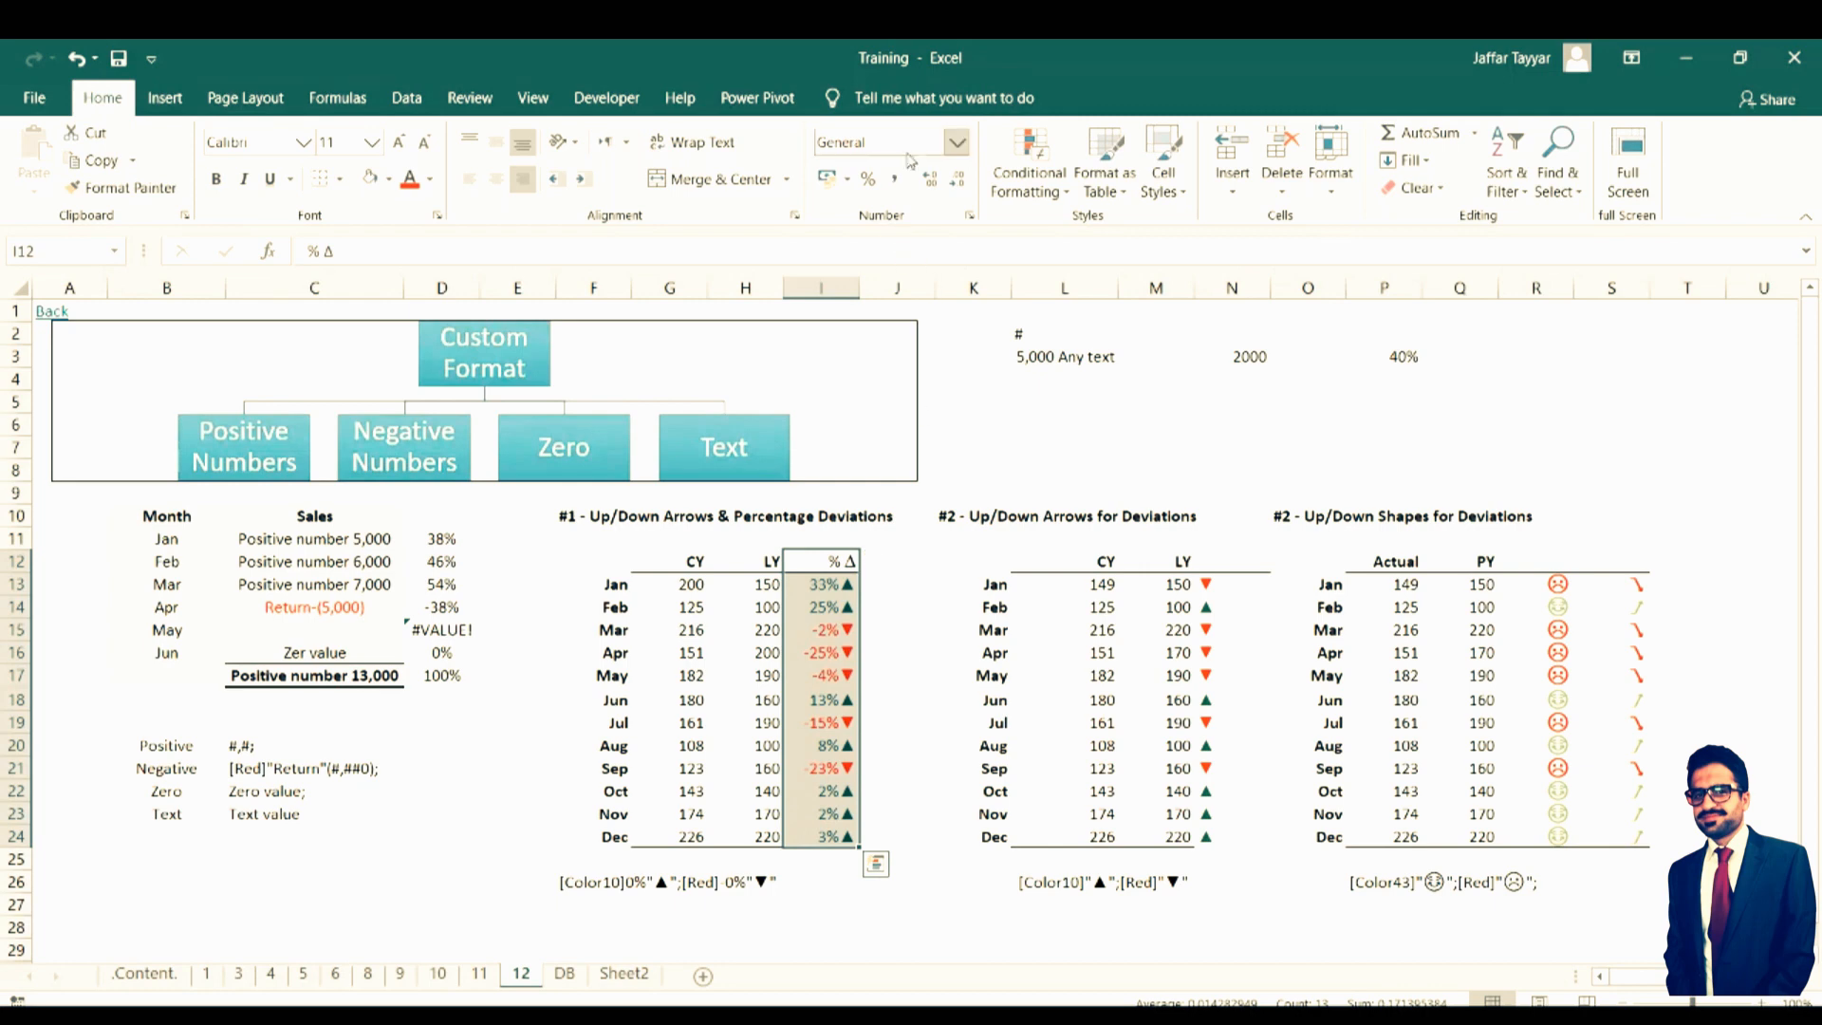
left_click(958, 144)
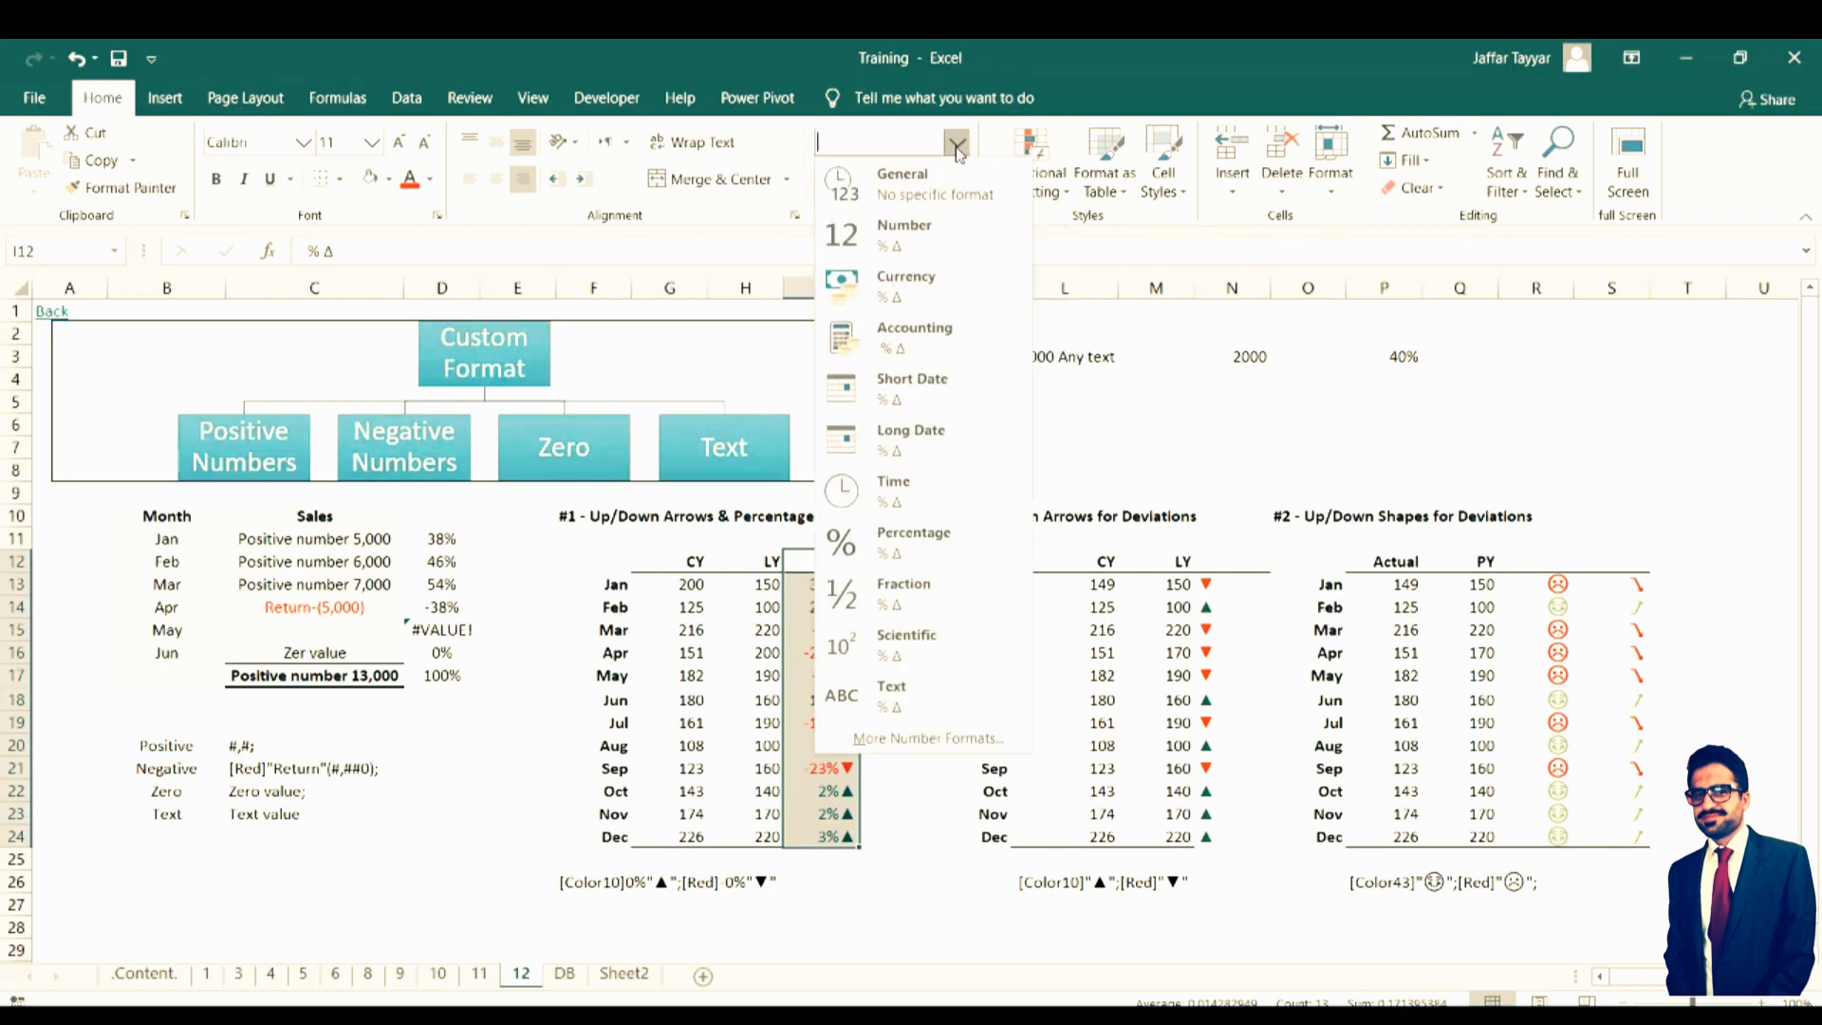
left_click(933, 190)
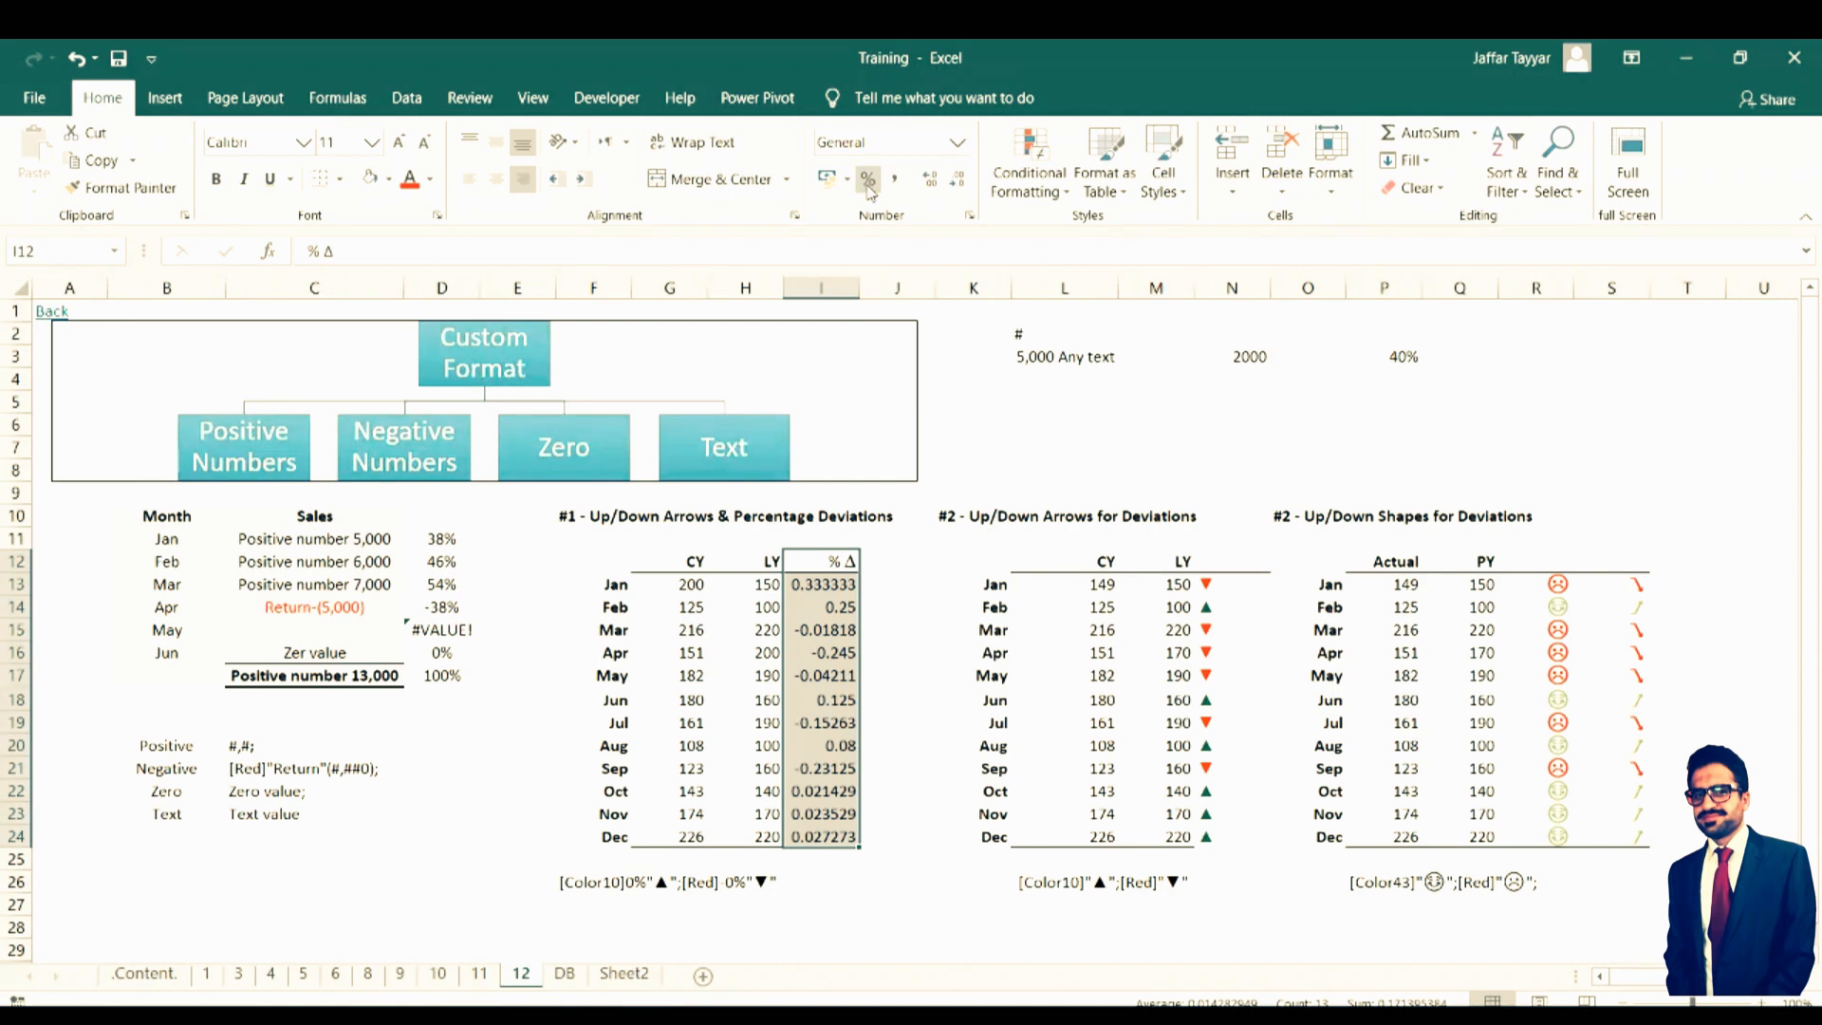
left_click(868, 182)
left_click(822, 628)
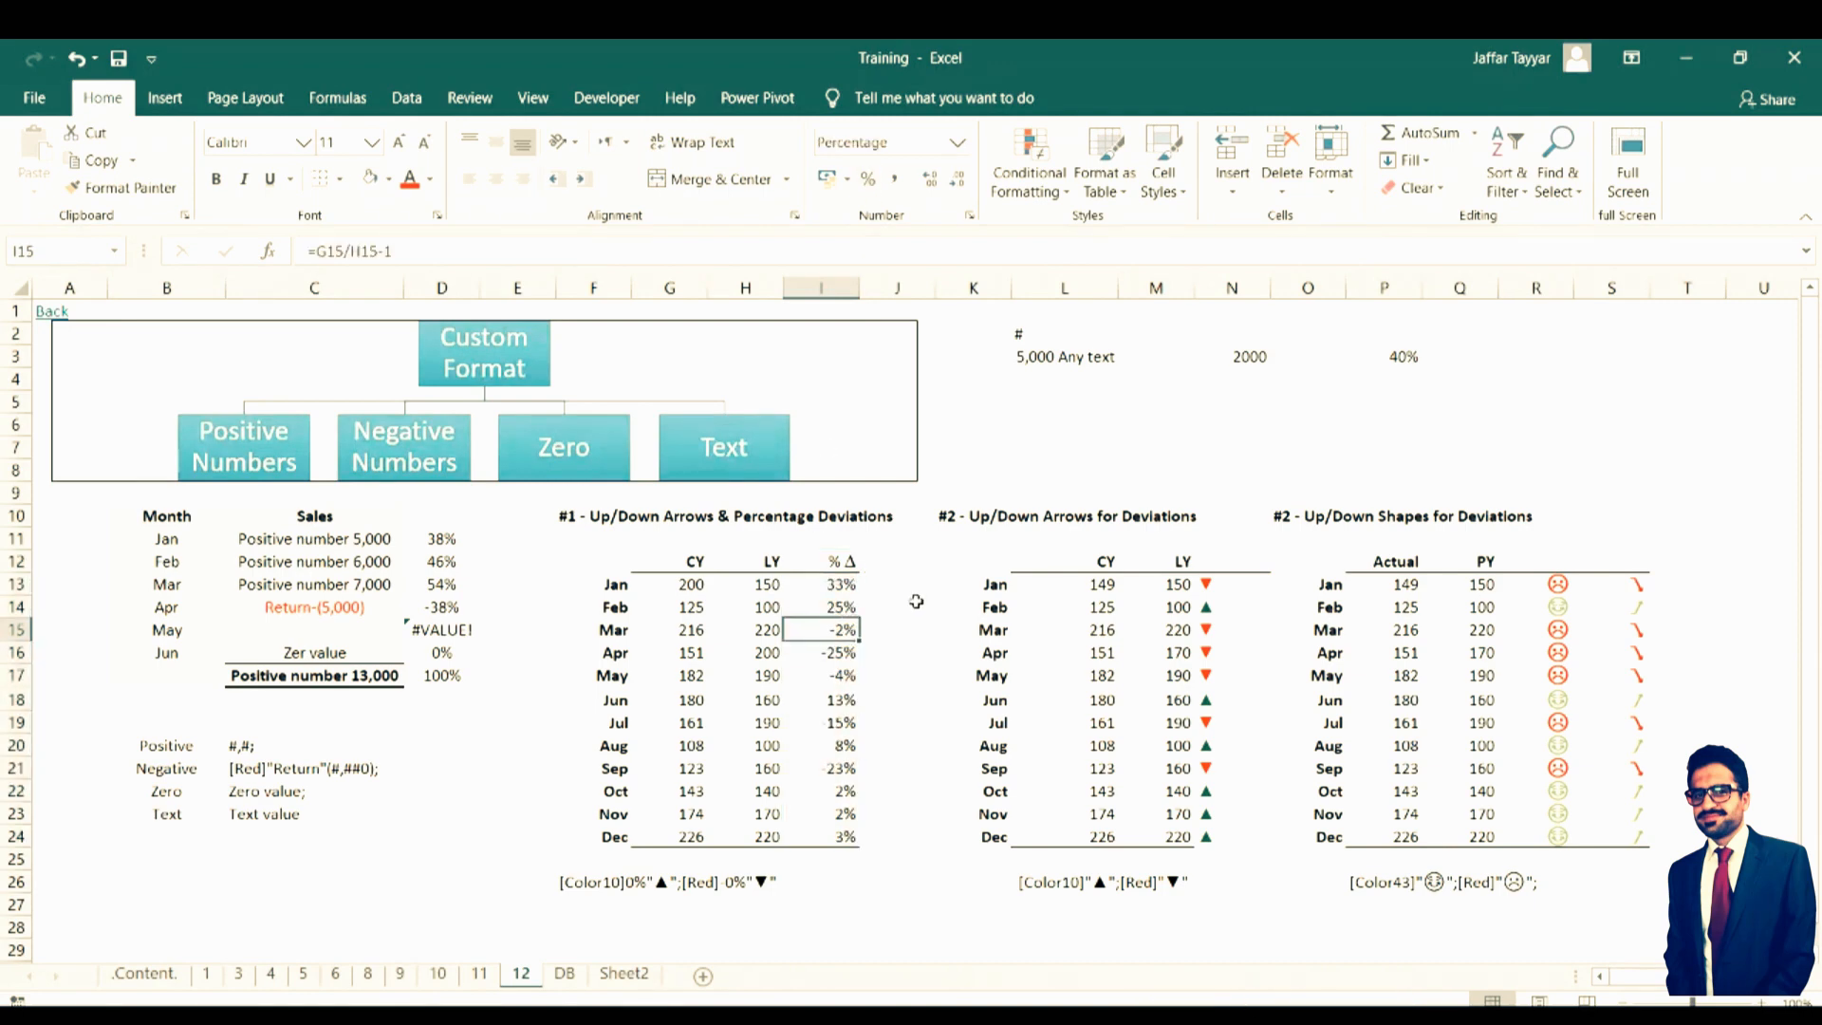
key("Up")
key("Up")
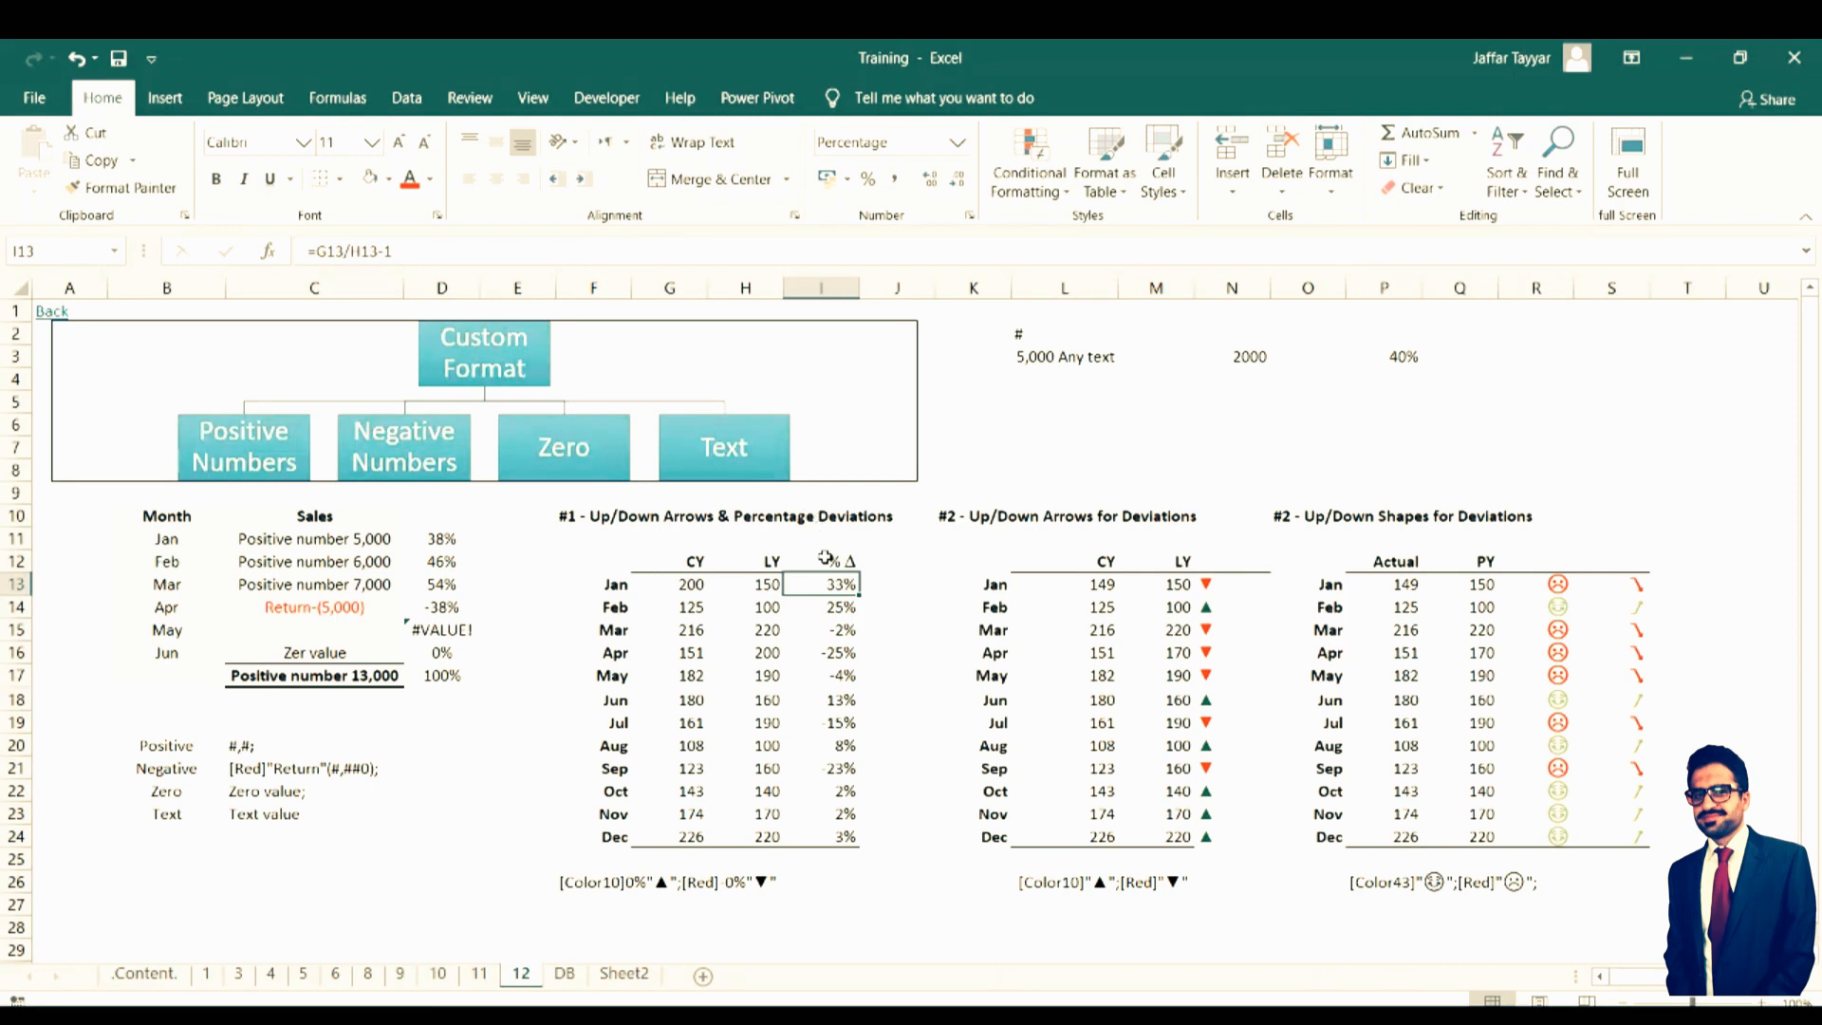
Insert the ▲ and ▼ symbols in K5, copy both, and discard the cell entry
left_click(1005, 399)
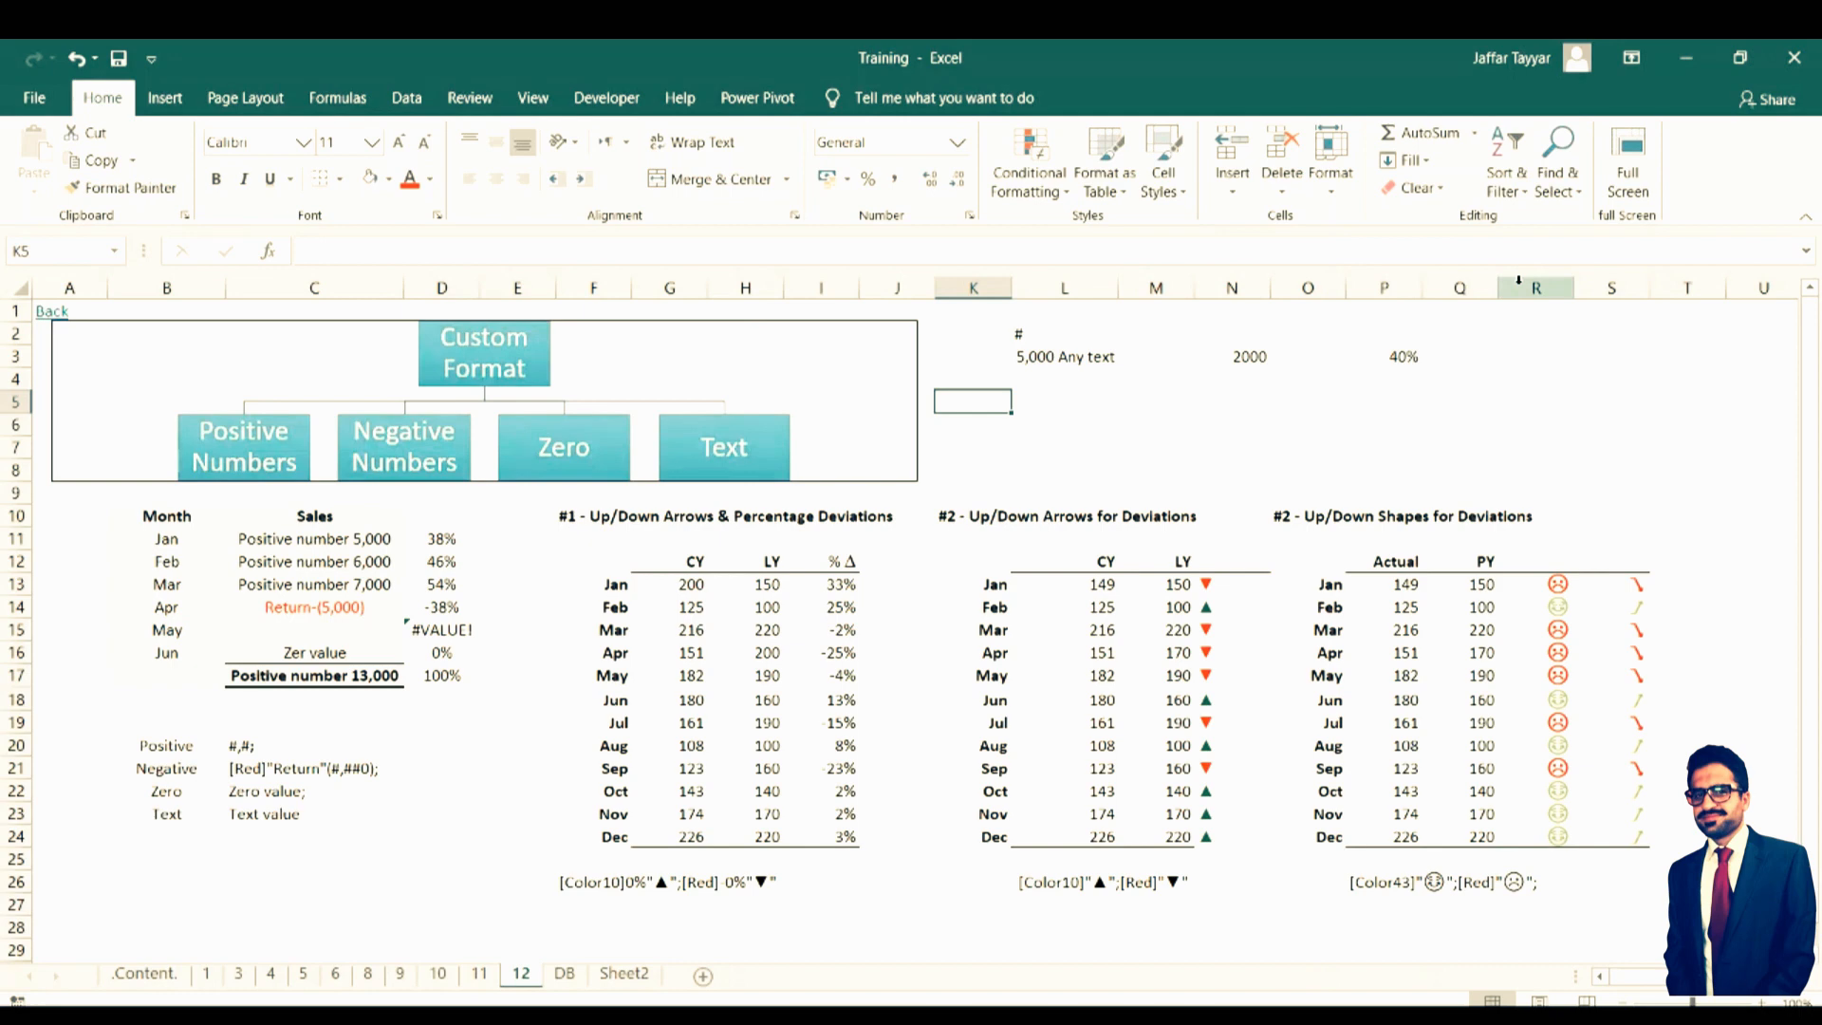
left_click(168, 98)
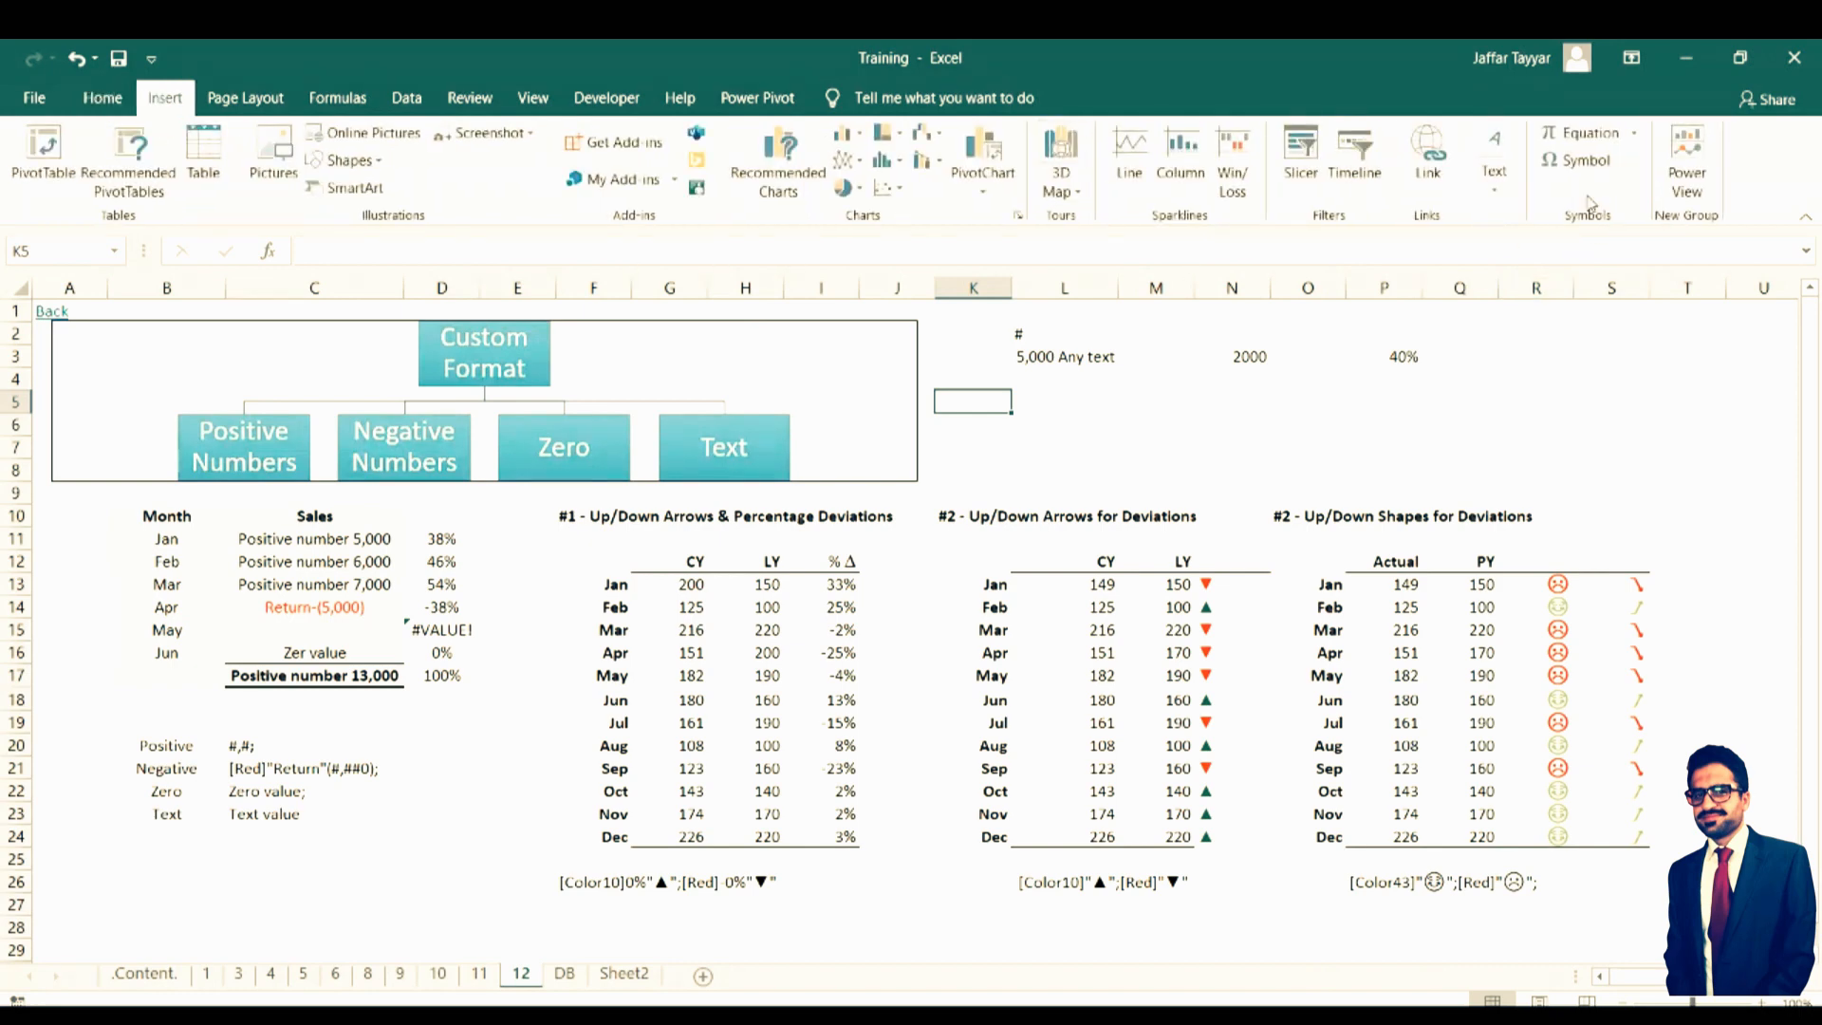
left_click(1602, 169)
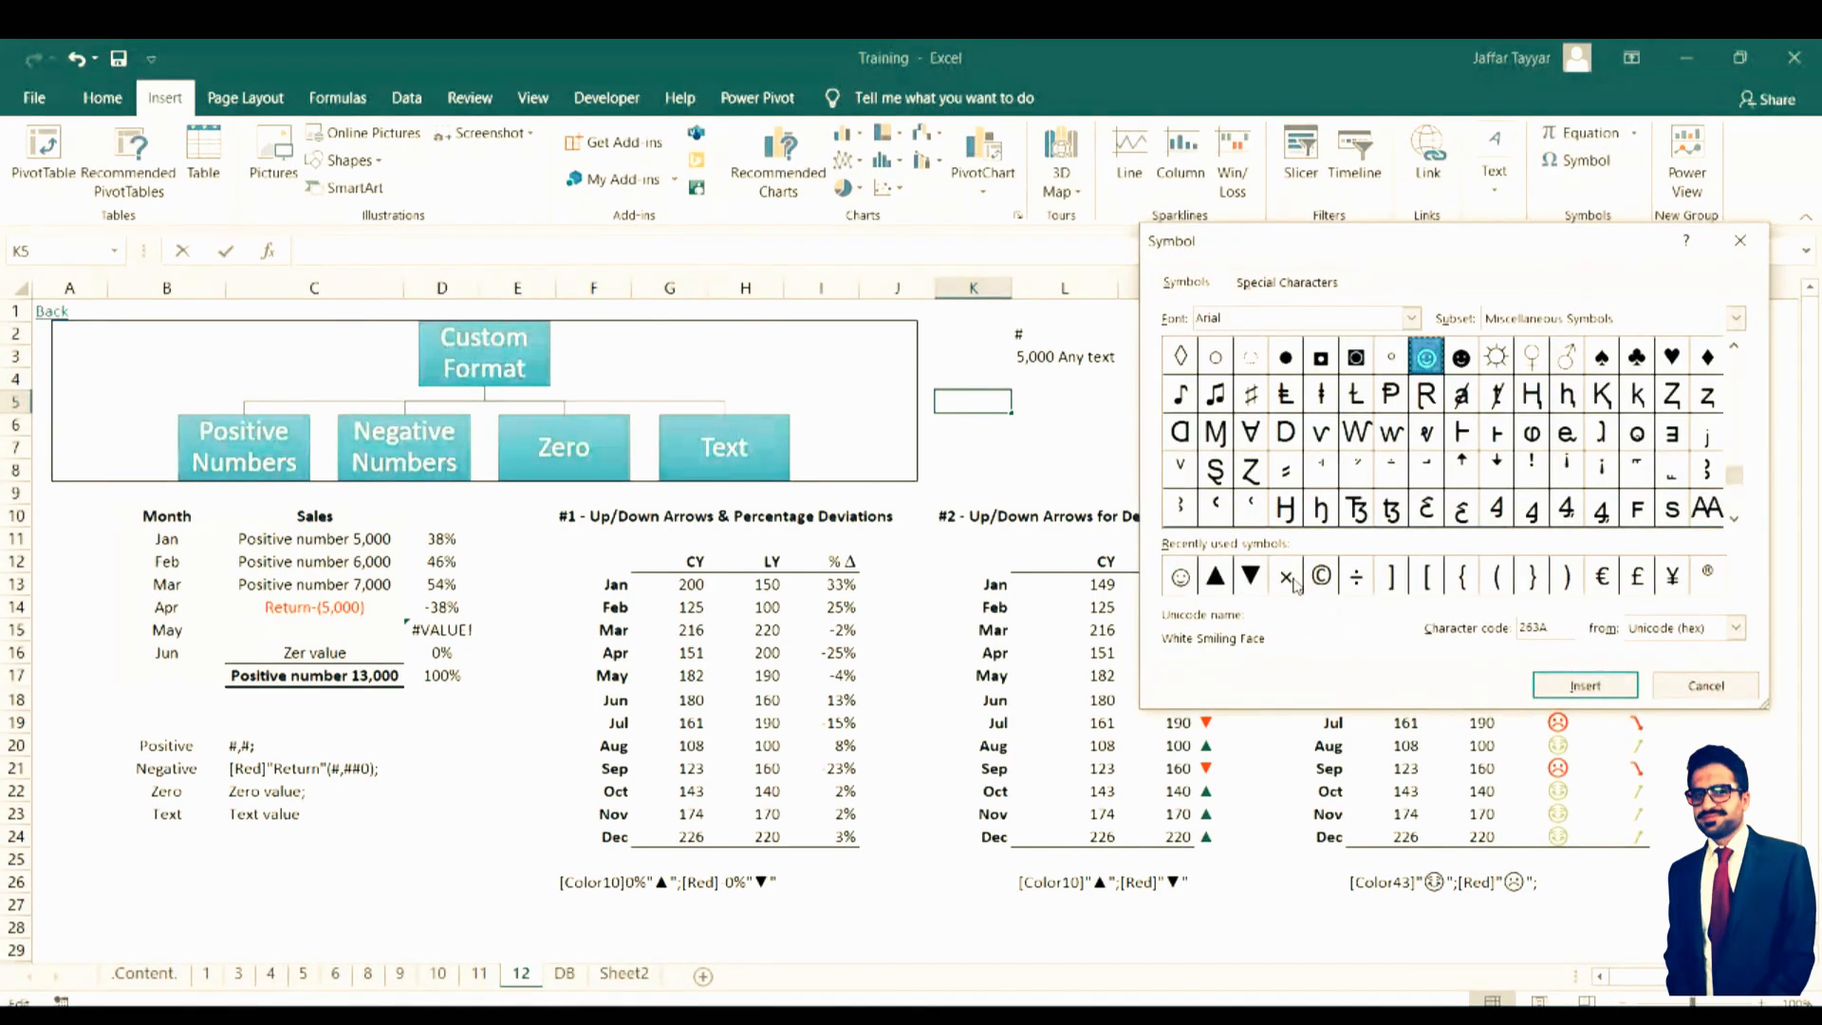
double_click(1223, 591)
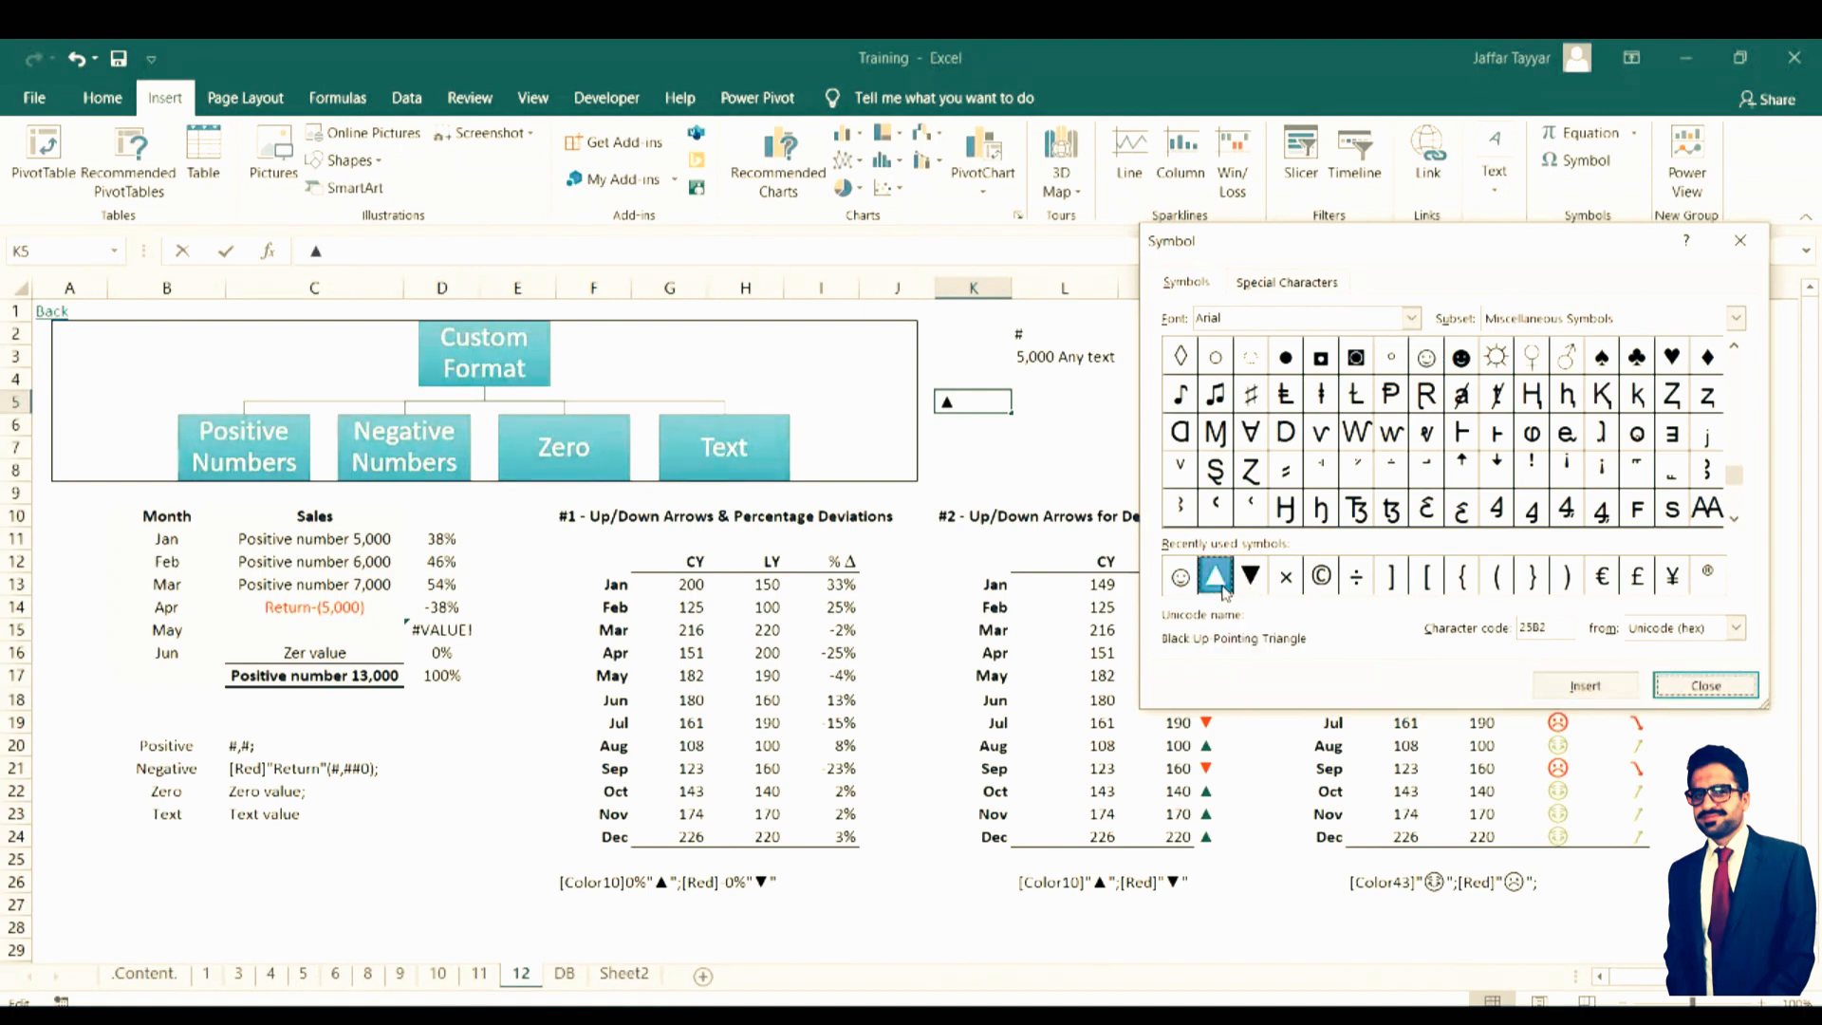
double_click(1255, 587)
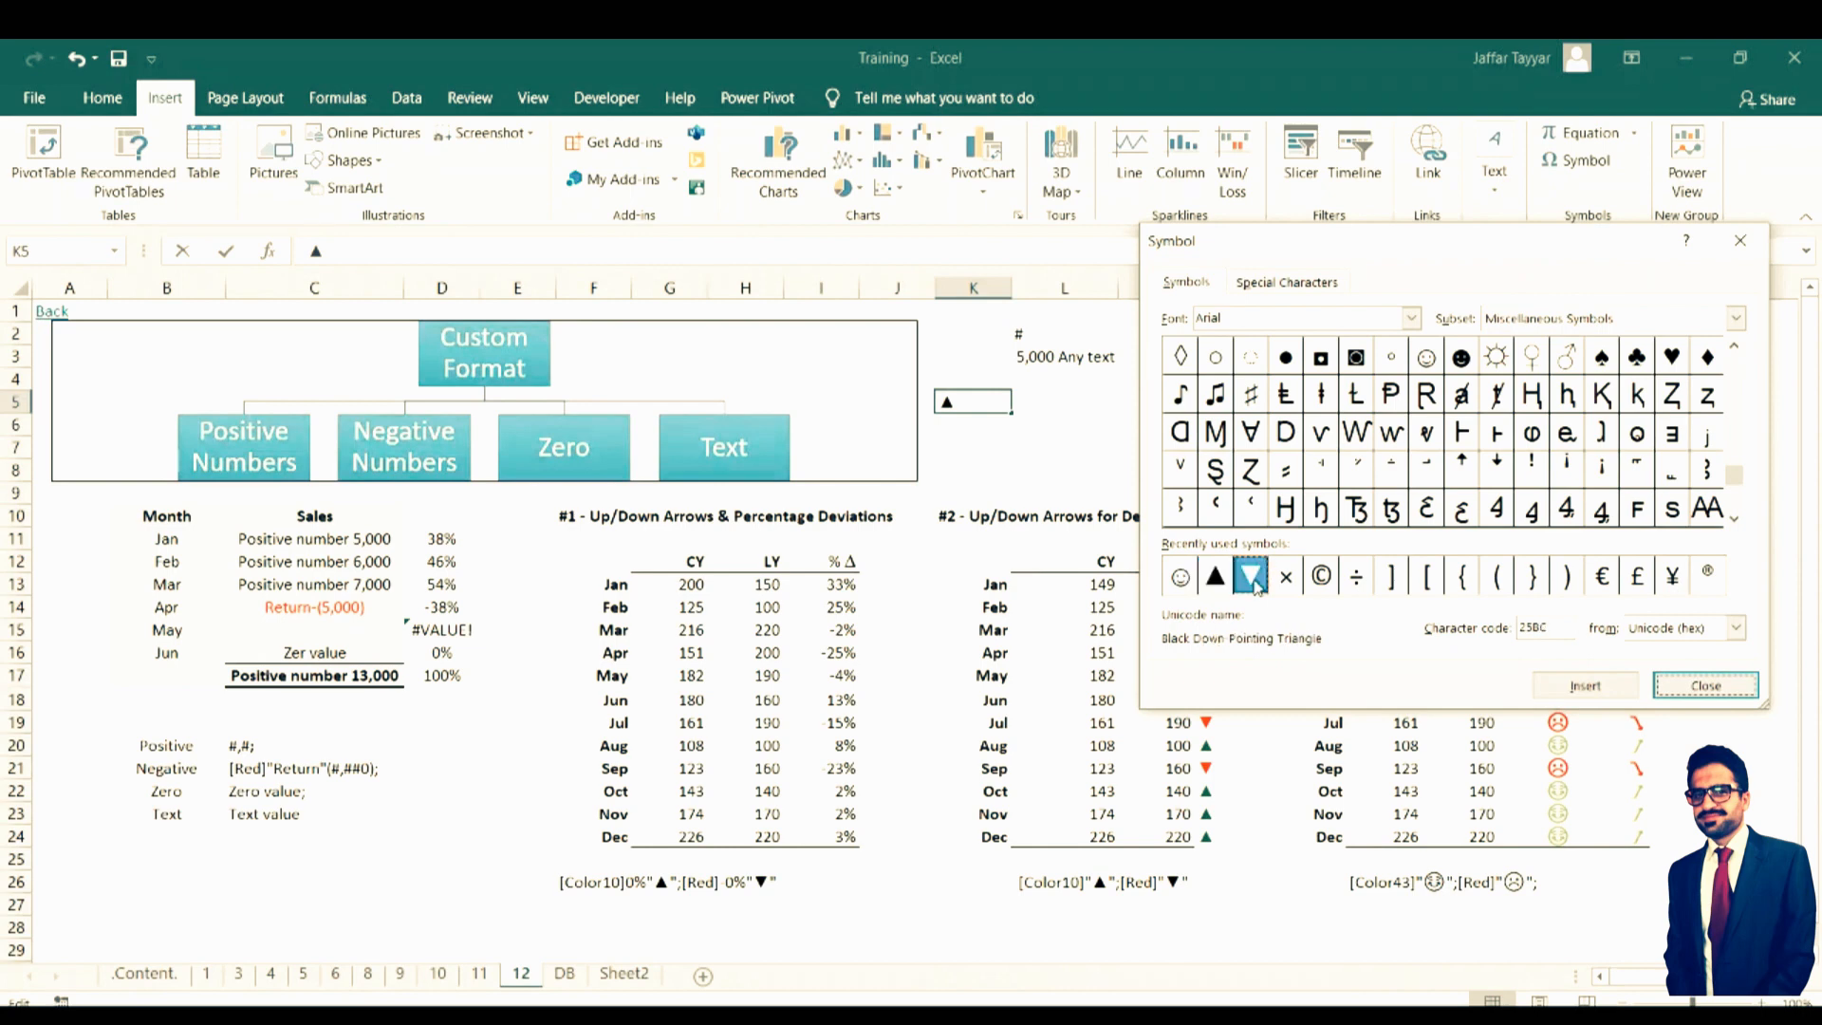
left_click(1692, 689)
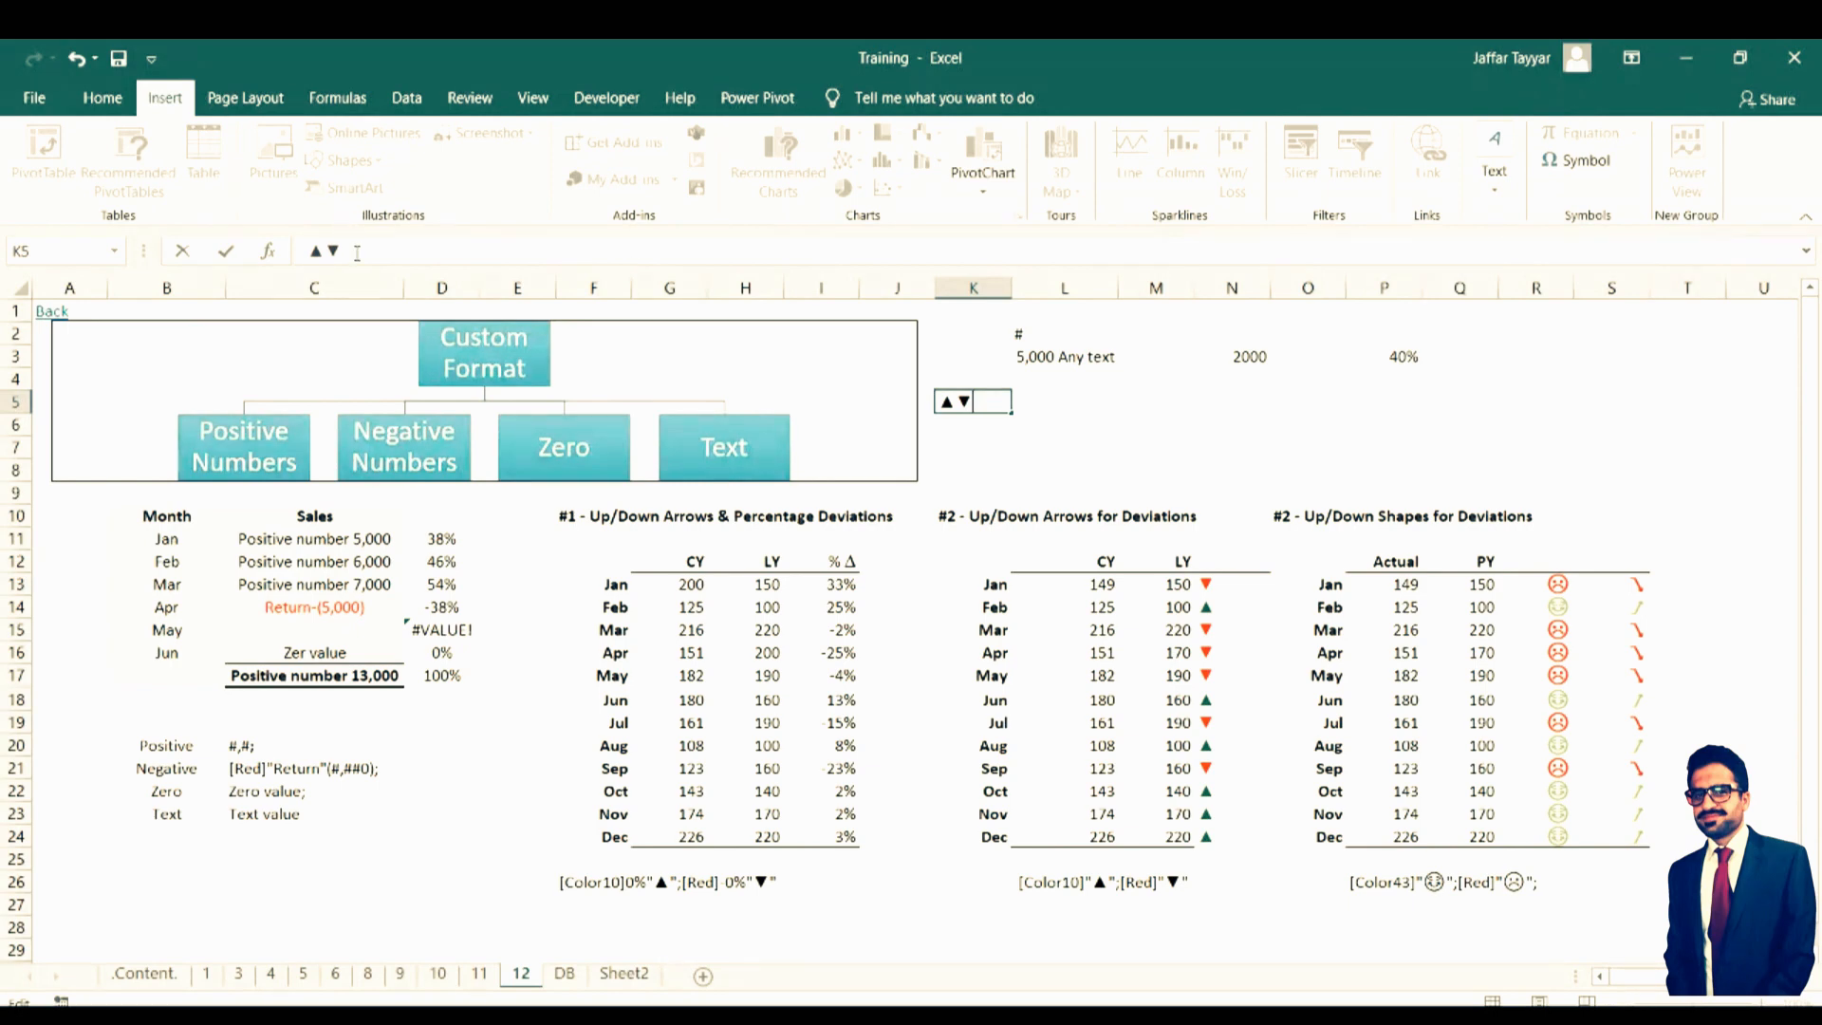
left_click_drag(356, 249, 285, 254)
key("ctrl+c")
key("Escape")
Start a custom format for the deviations I13:I24 with the positive section [color10]0%"▲", using the copied up arrow
left_click_drag(828, 589, 850, 834)
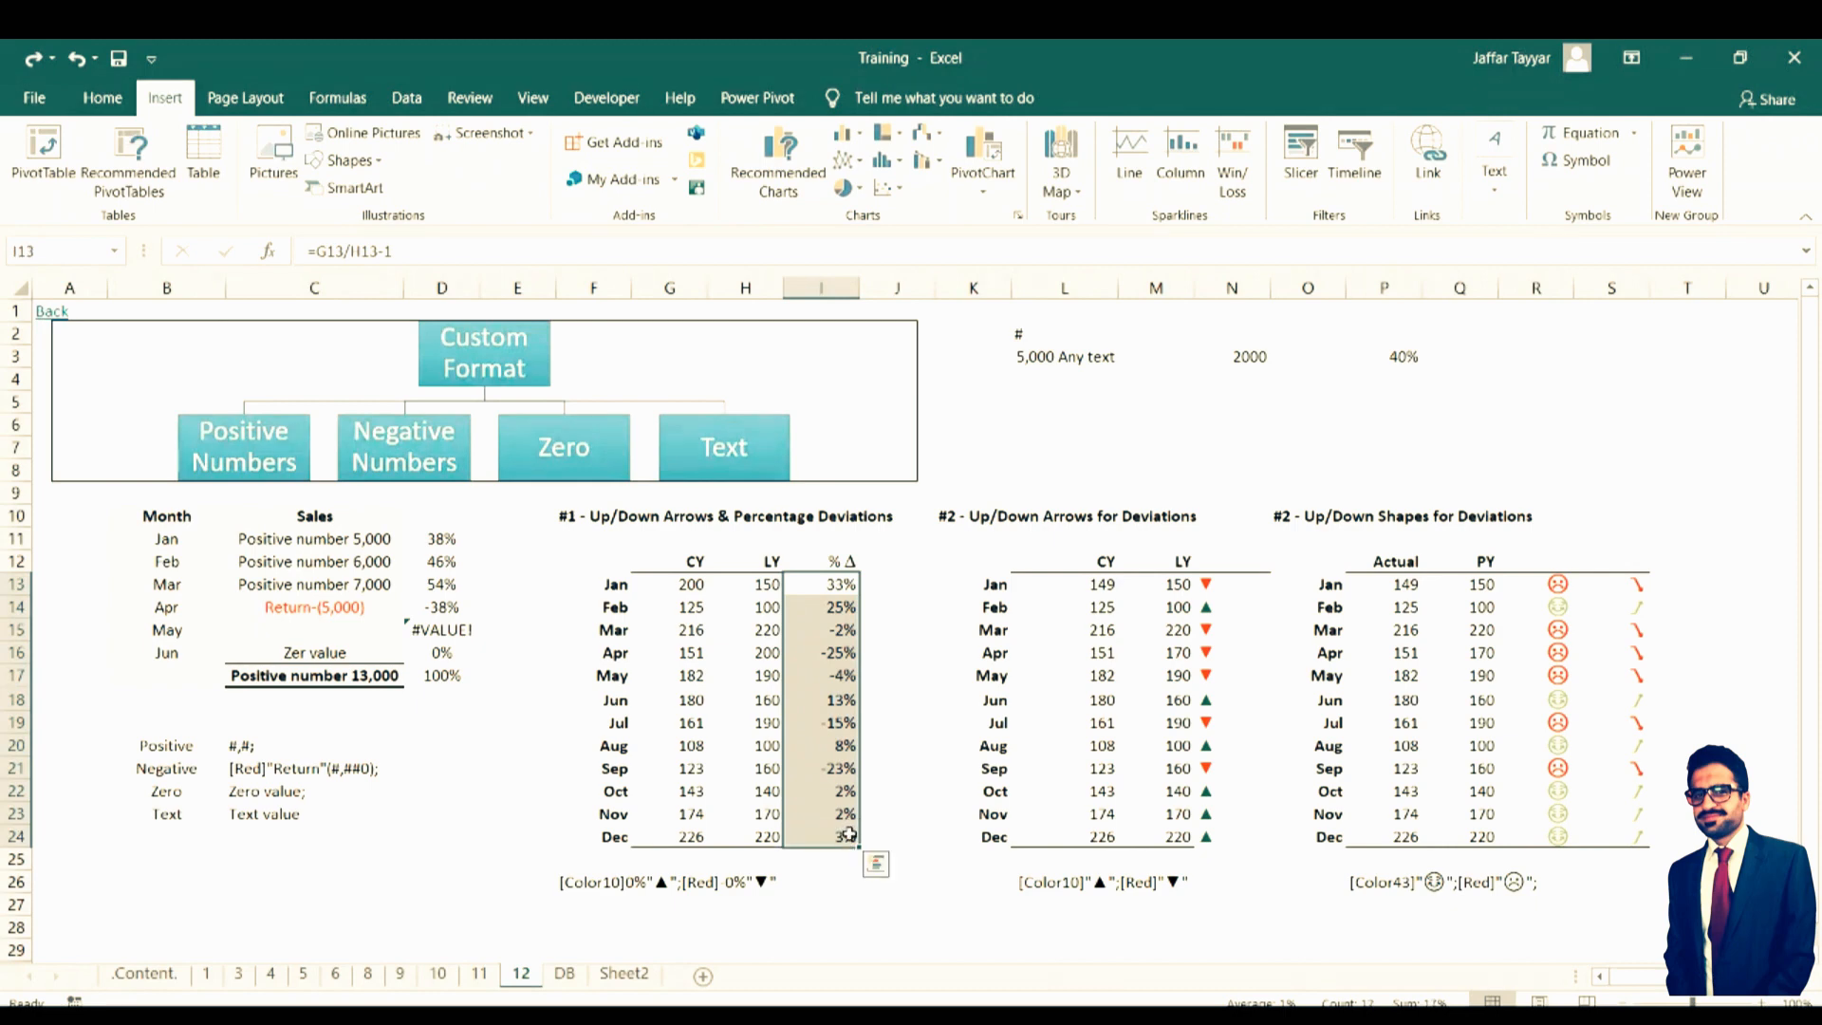
key("ctrl+1")
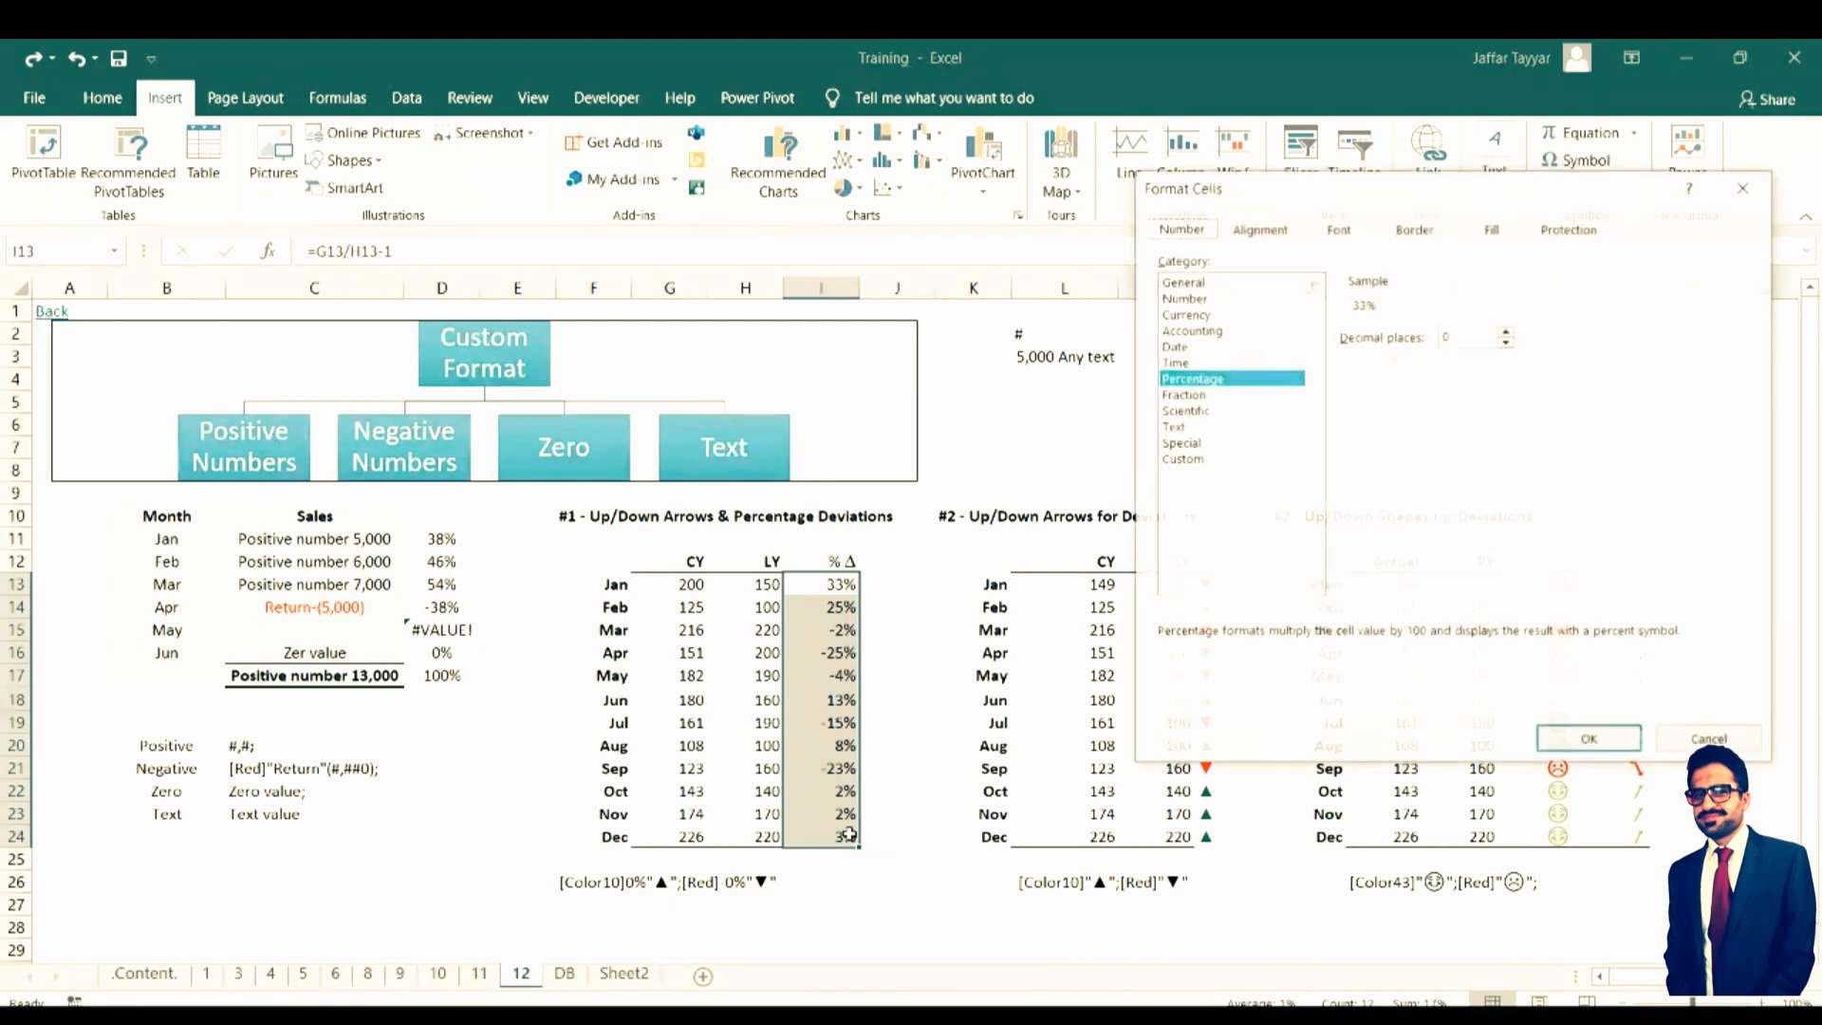
left_click(1213, 461)
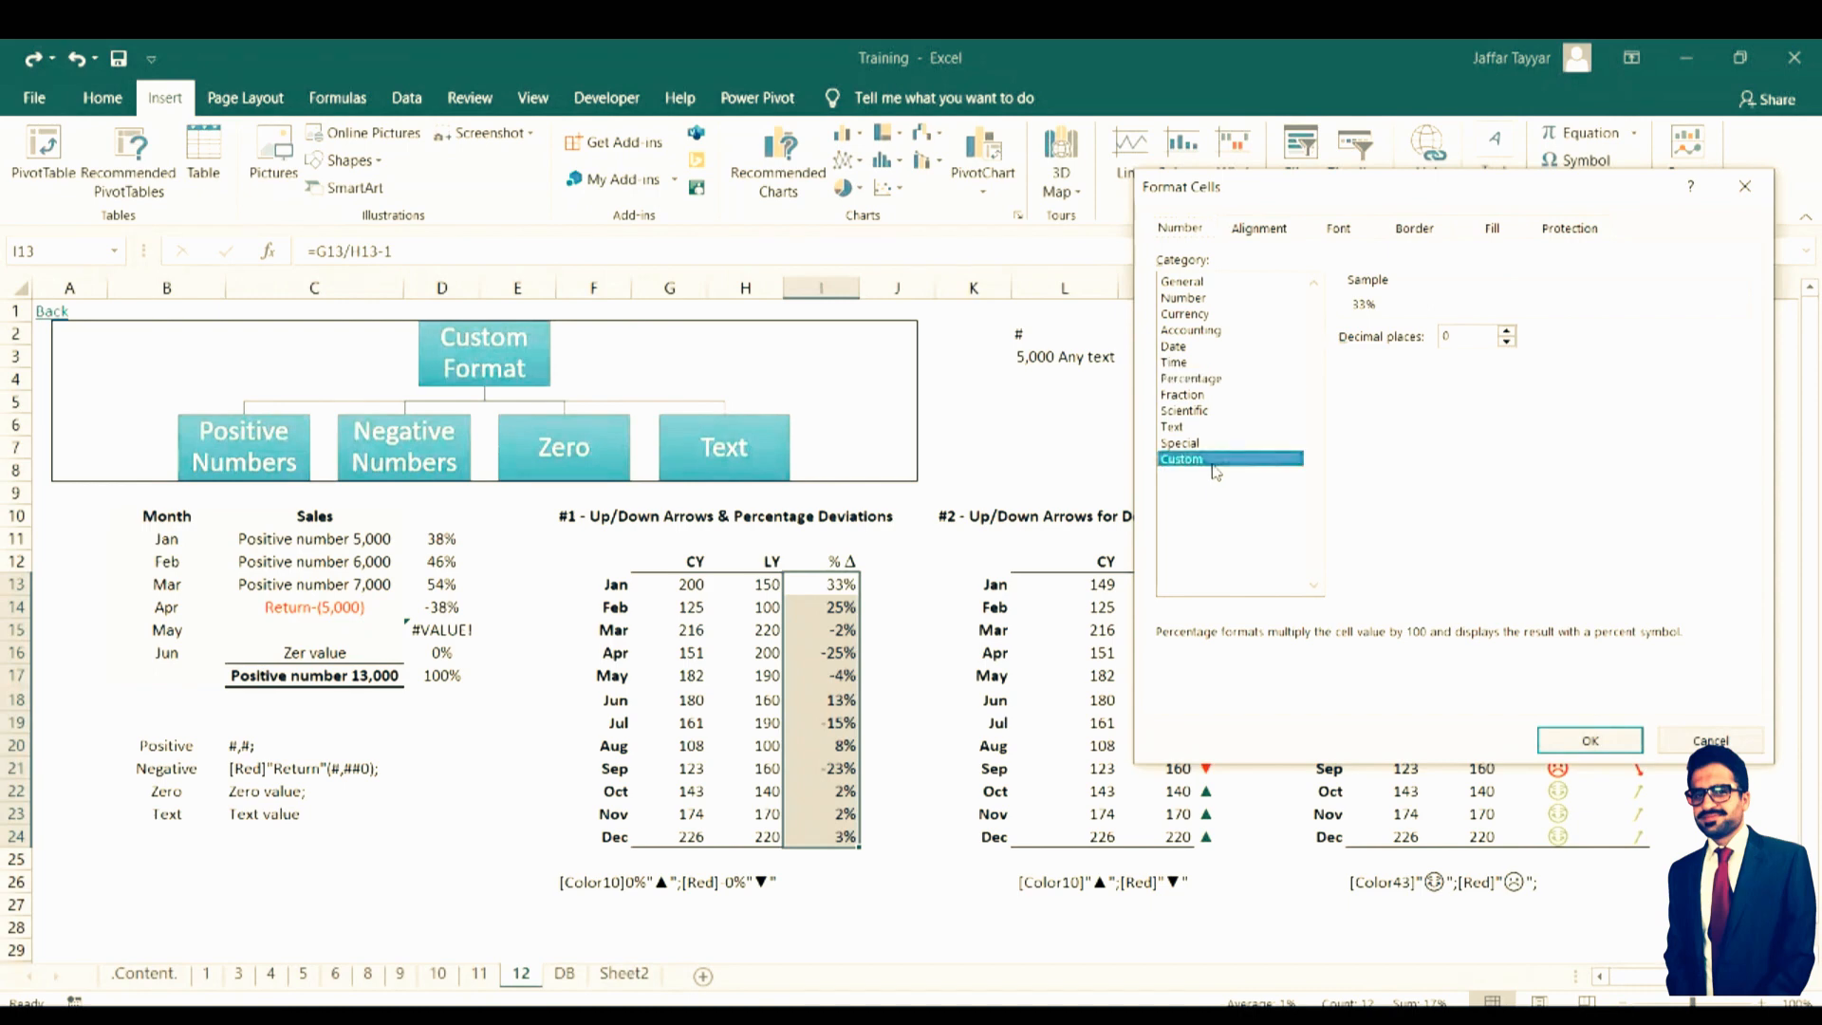
left_click(1382, 359)
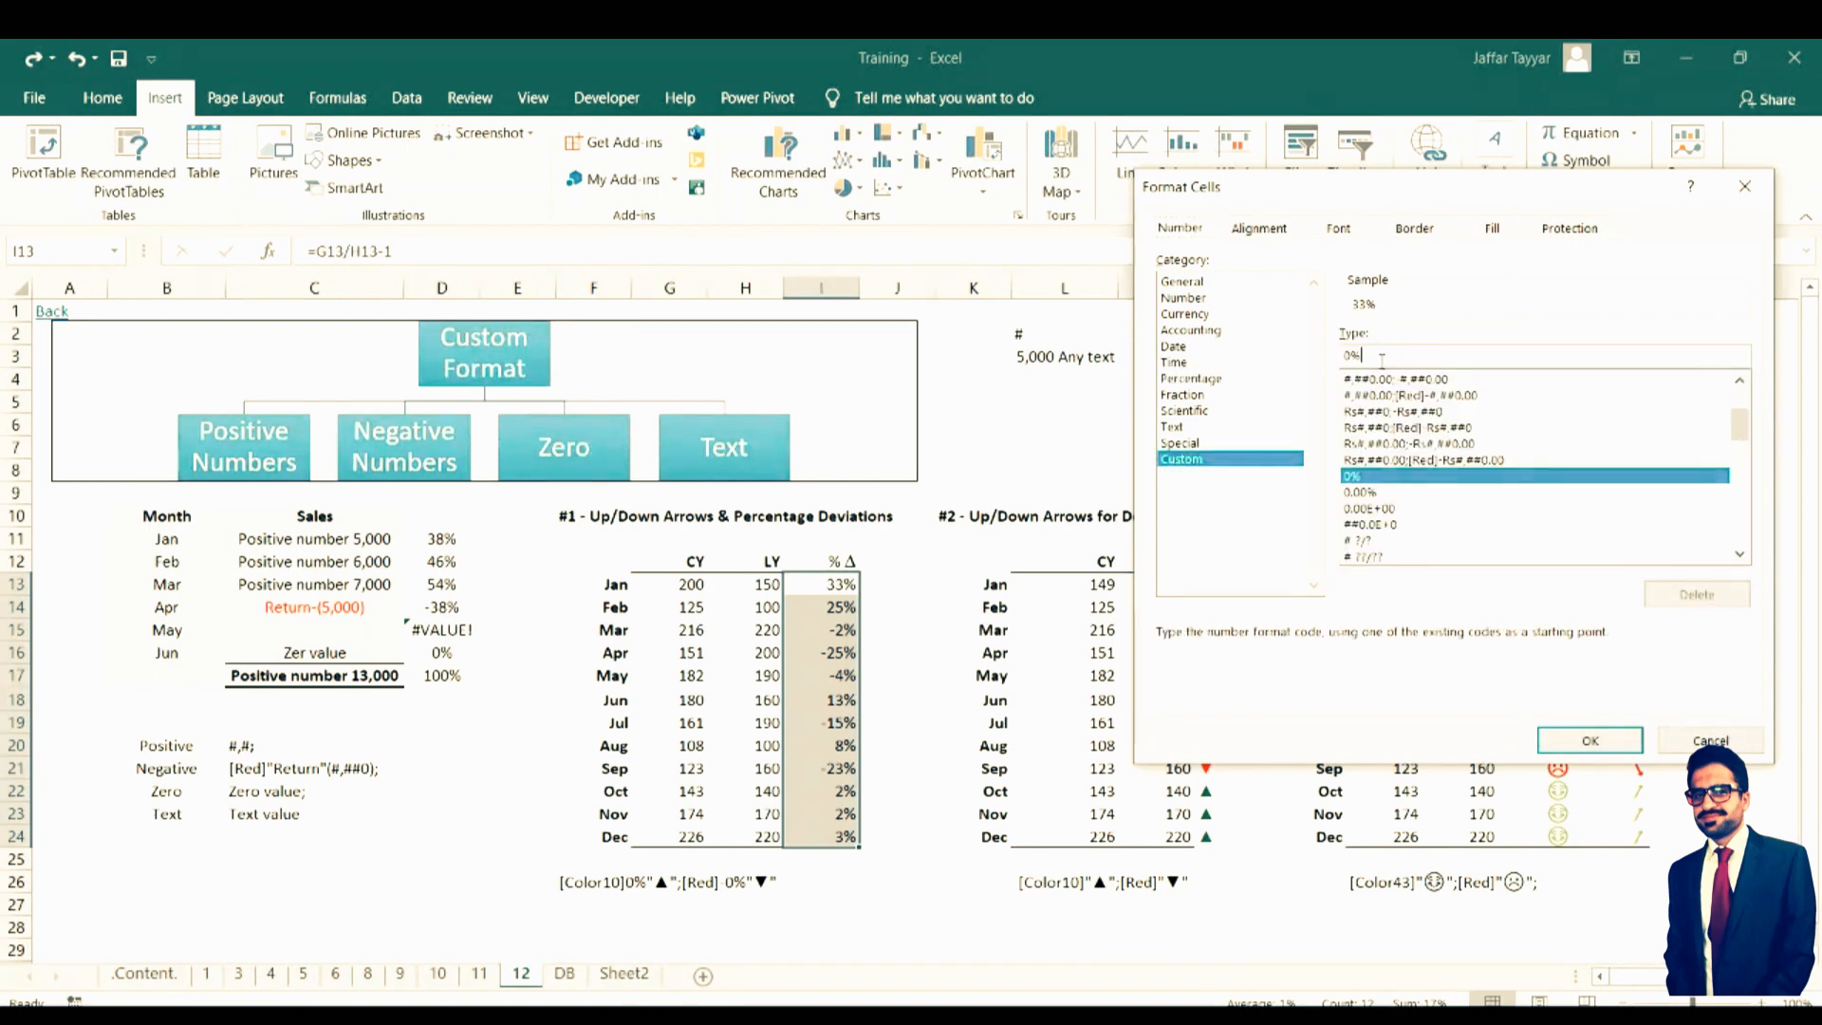
key("BackSpace")
key("BackSpace")
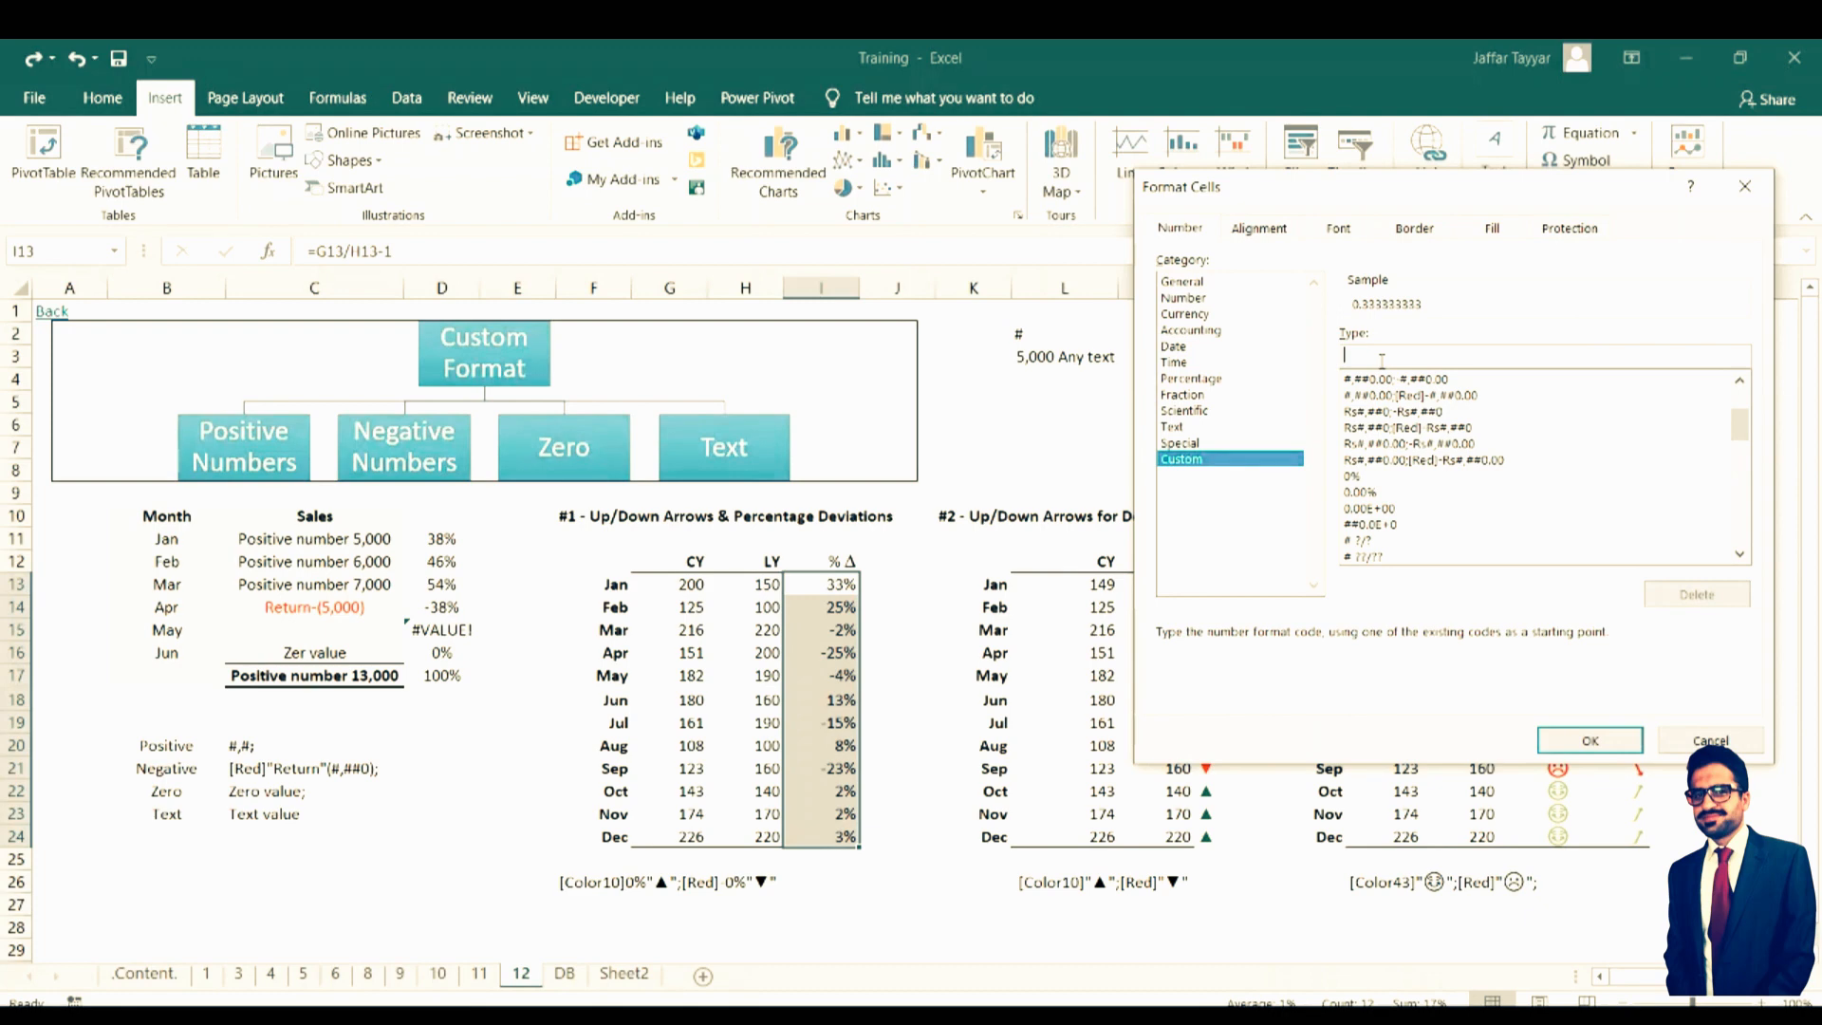
type("[color10")
type("0%")
key("BackSpace")
type("\"")
Add the negative section [red]-0%"▼" with the copied down arrow and apply the format to the deviations
type("\";[")
type("red")
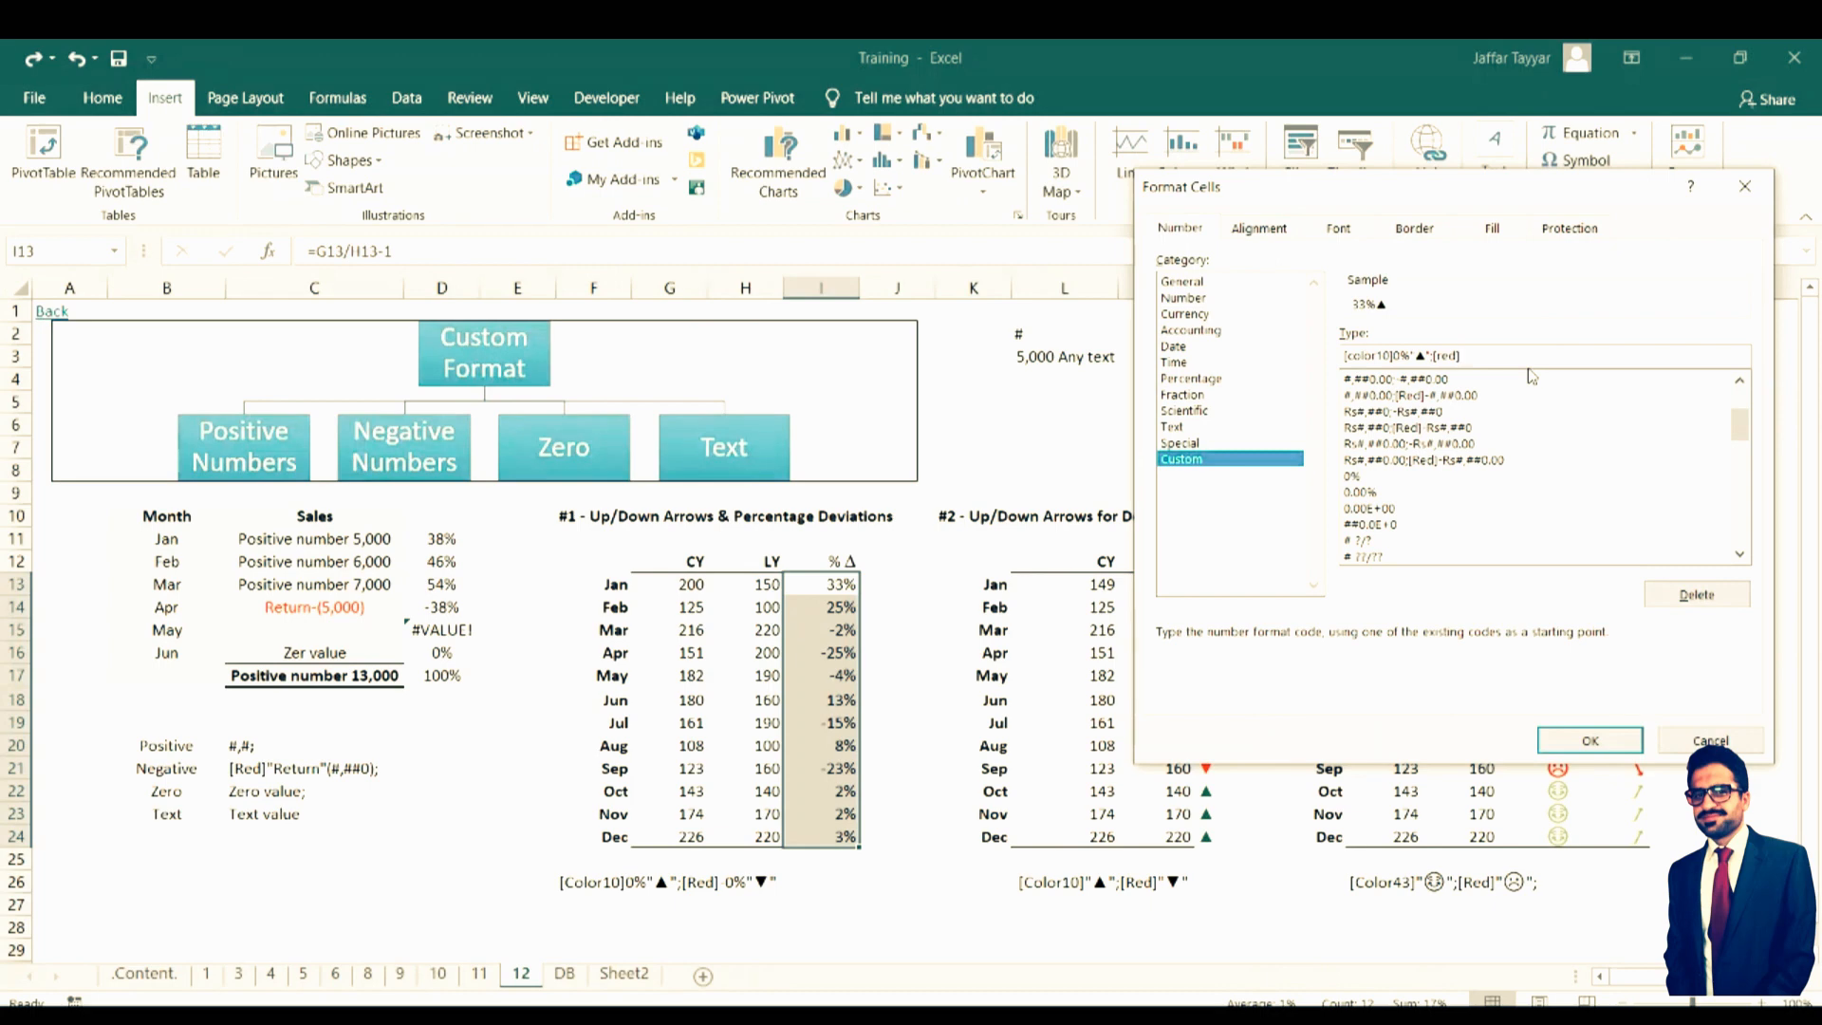
type("]-0%")
key("ctrl+v")
key("Left")
key("BackSpace")
type("\"")
left_click(1568, 743)
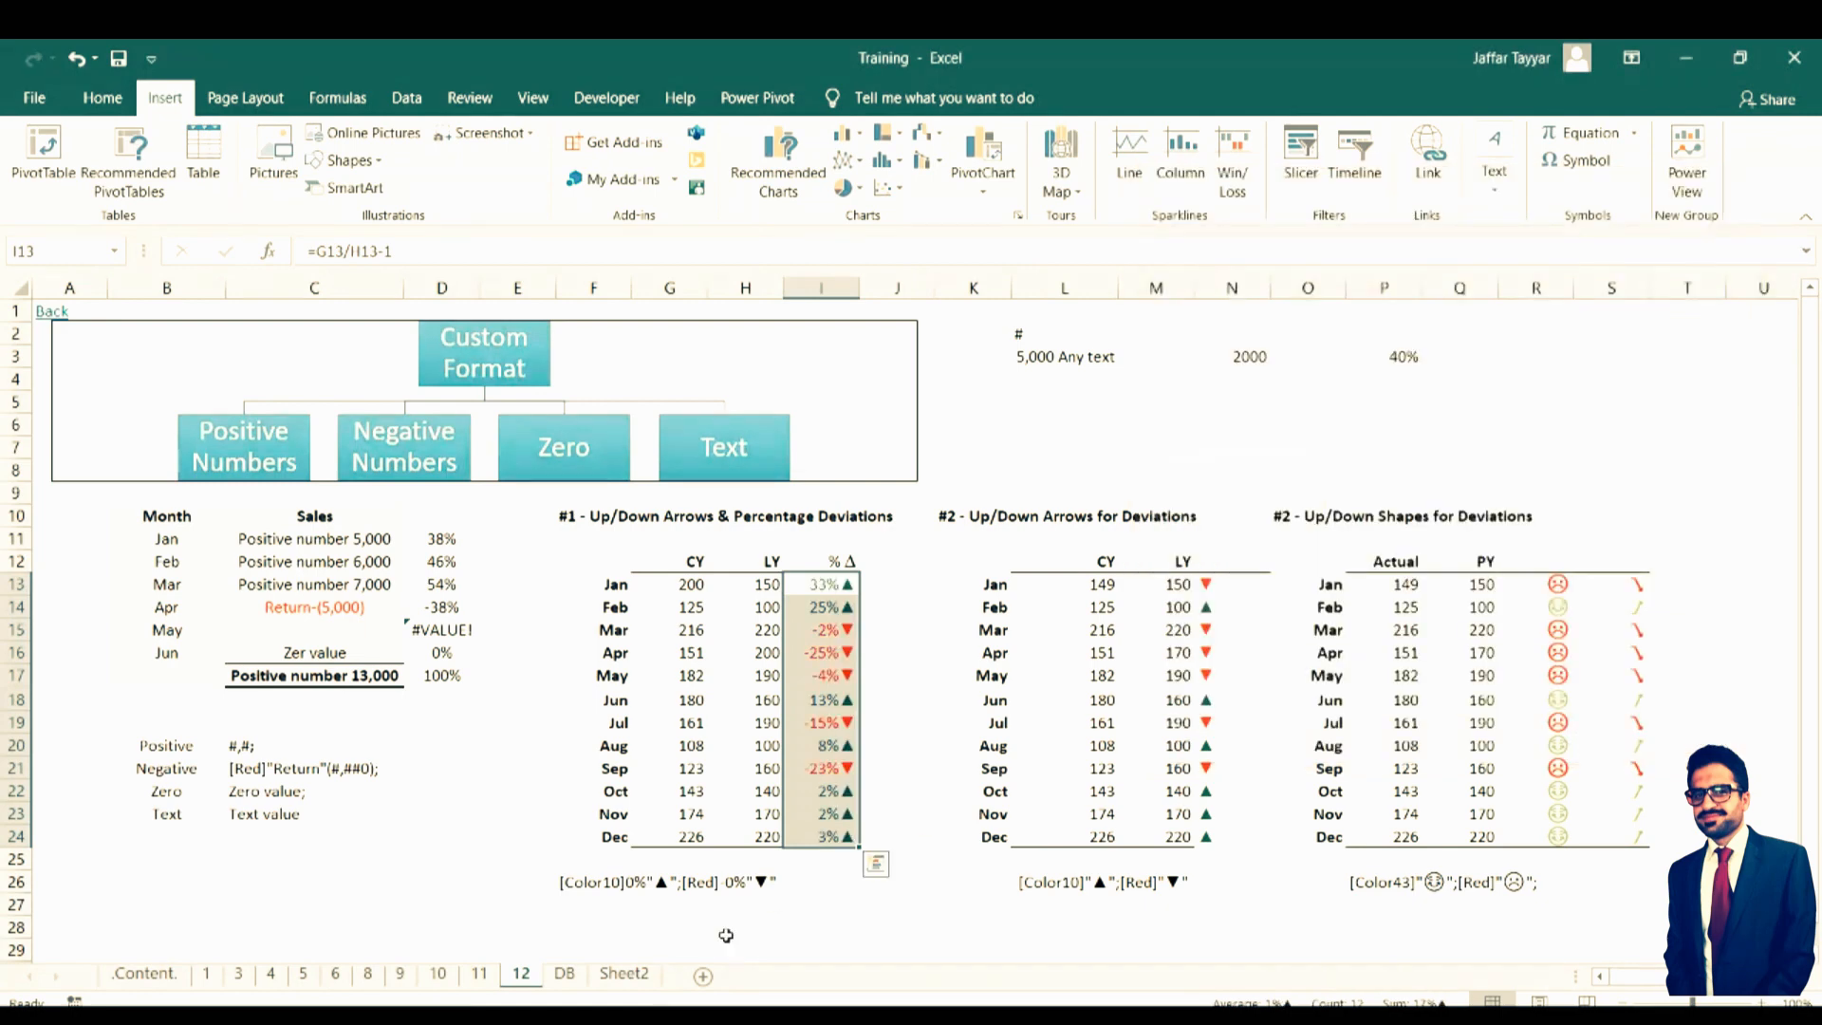
left_click(814, 624)
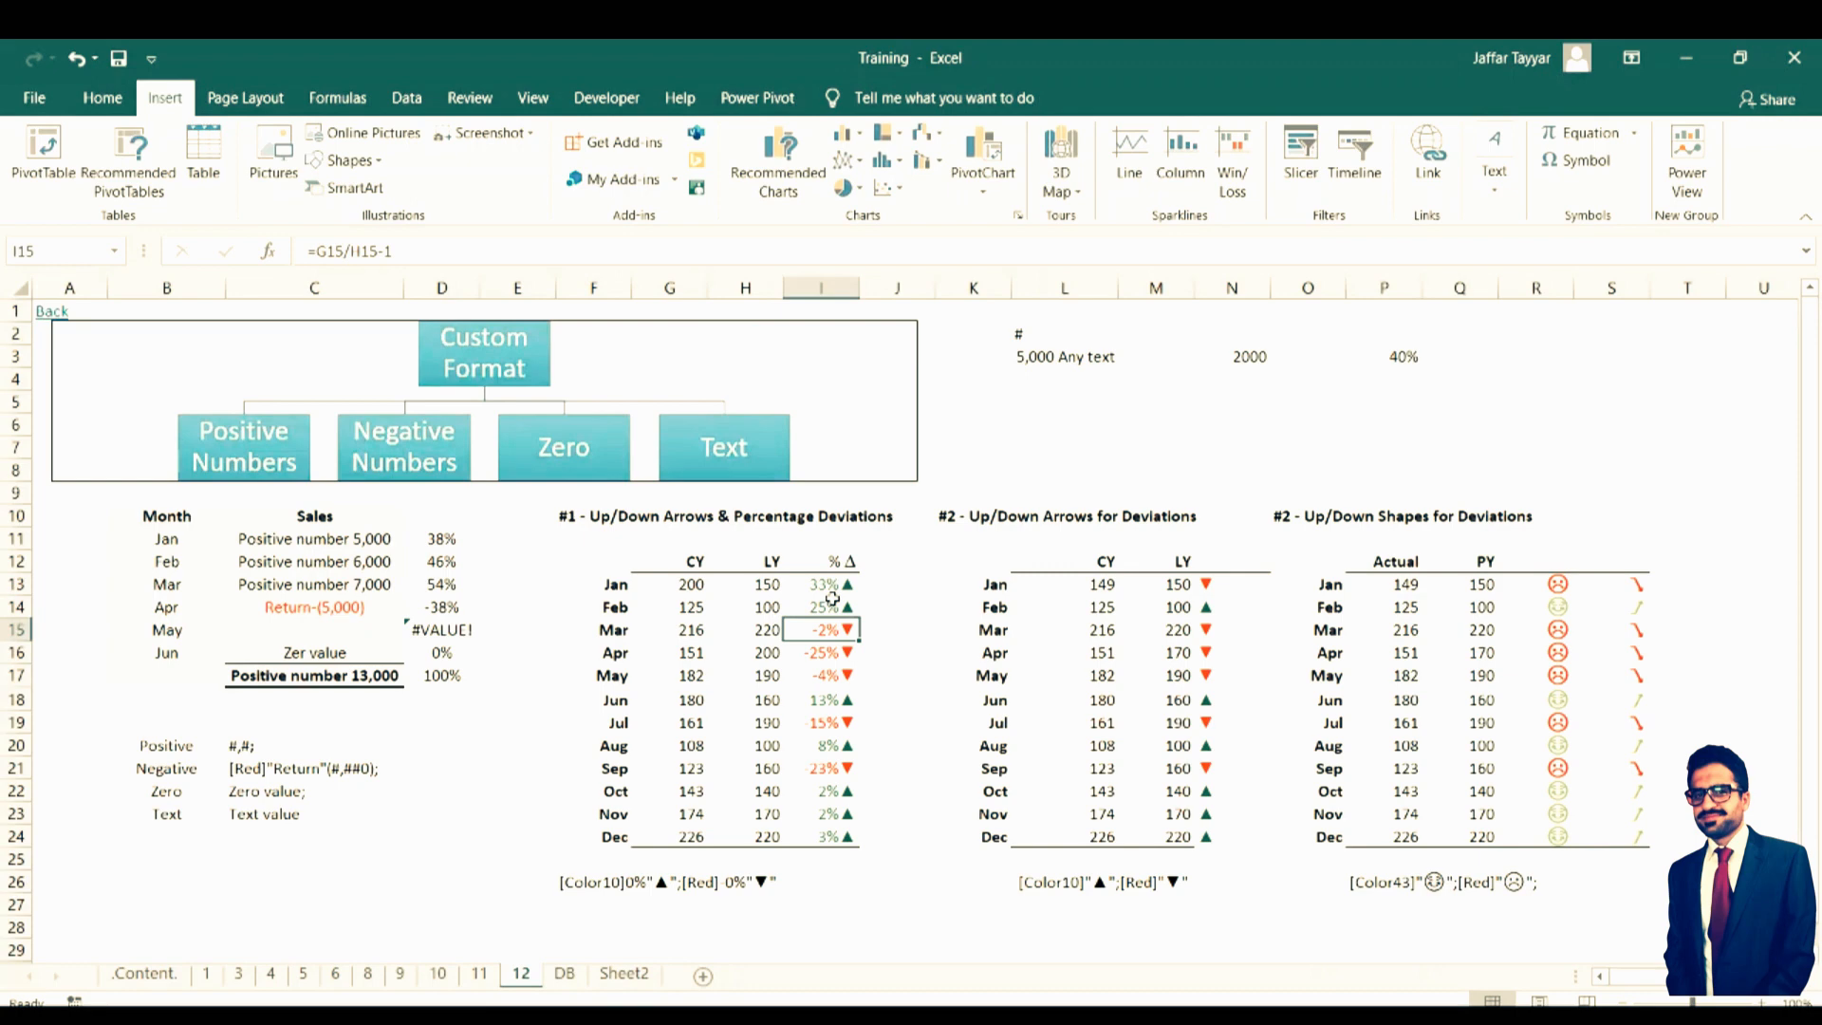
left_click(1125, 746)
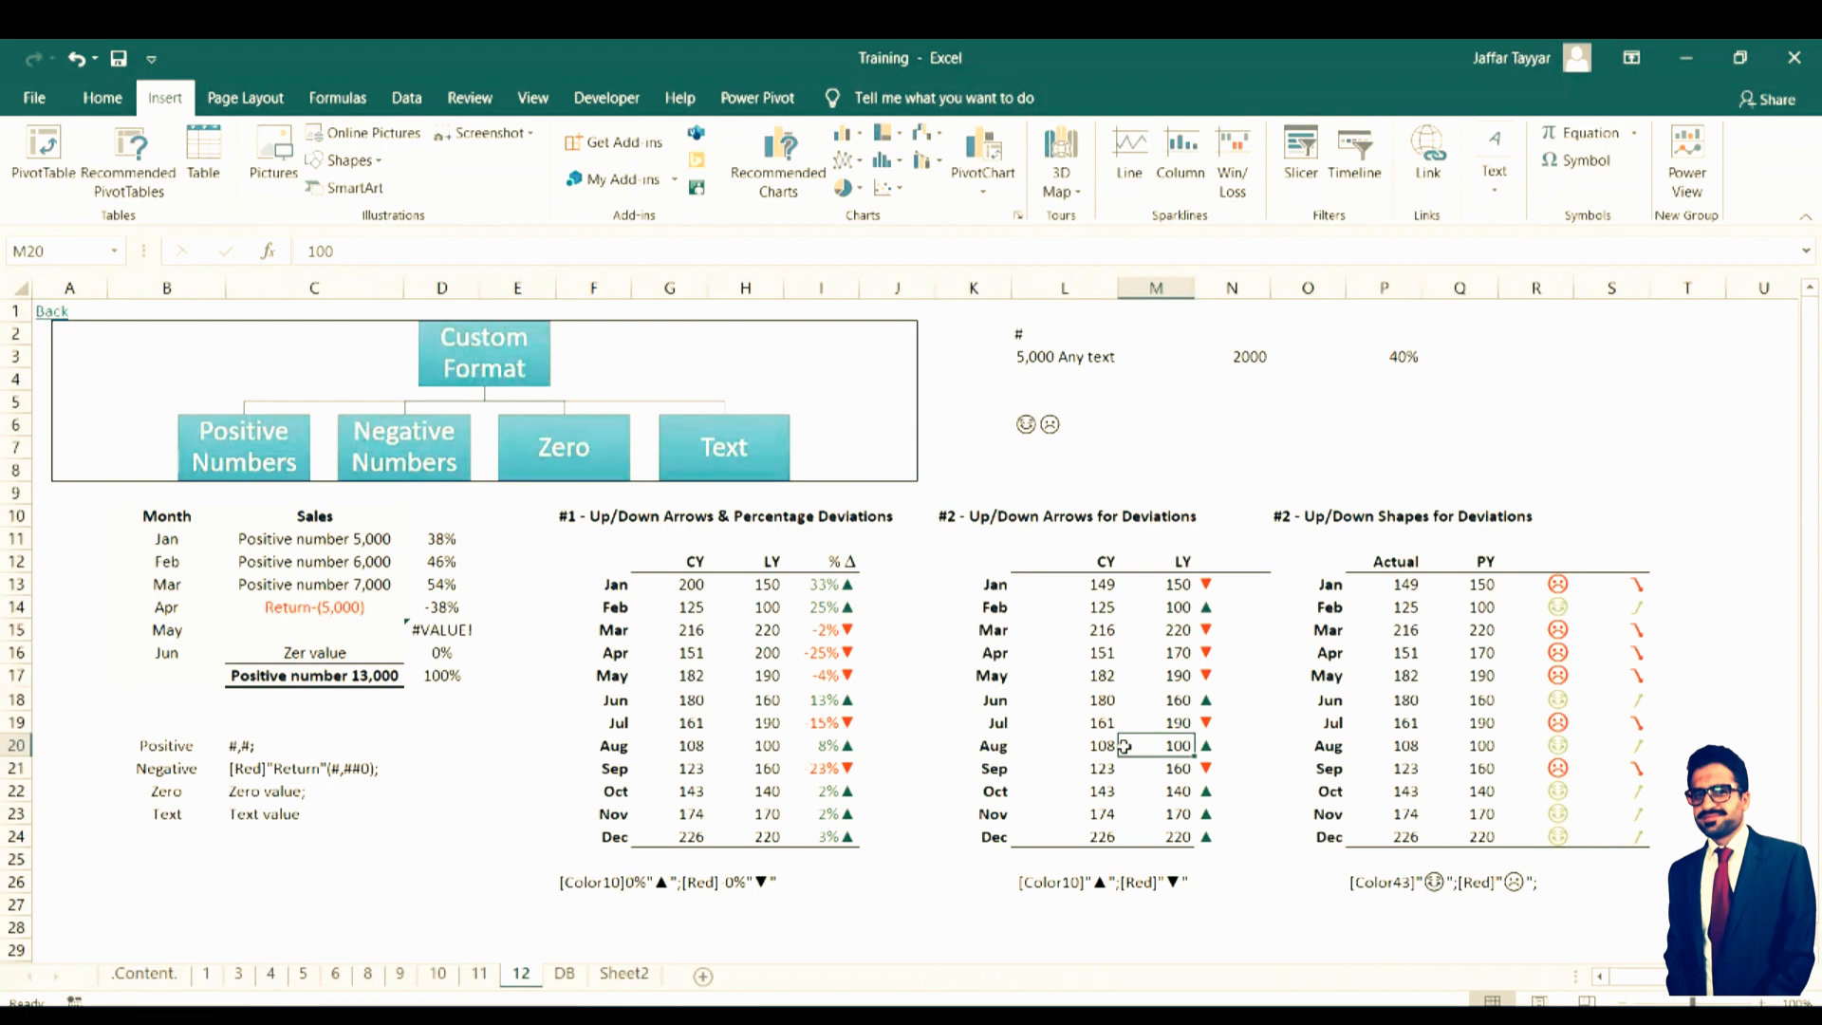
left_click(808, 583)
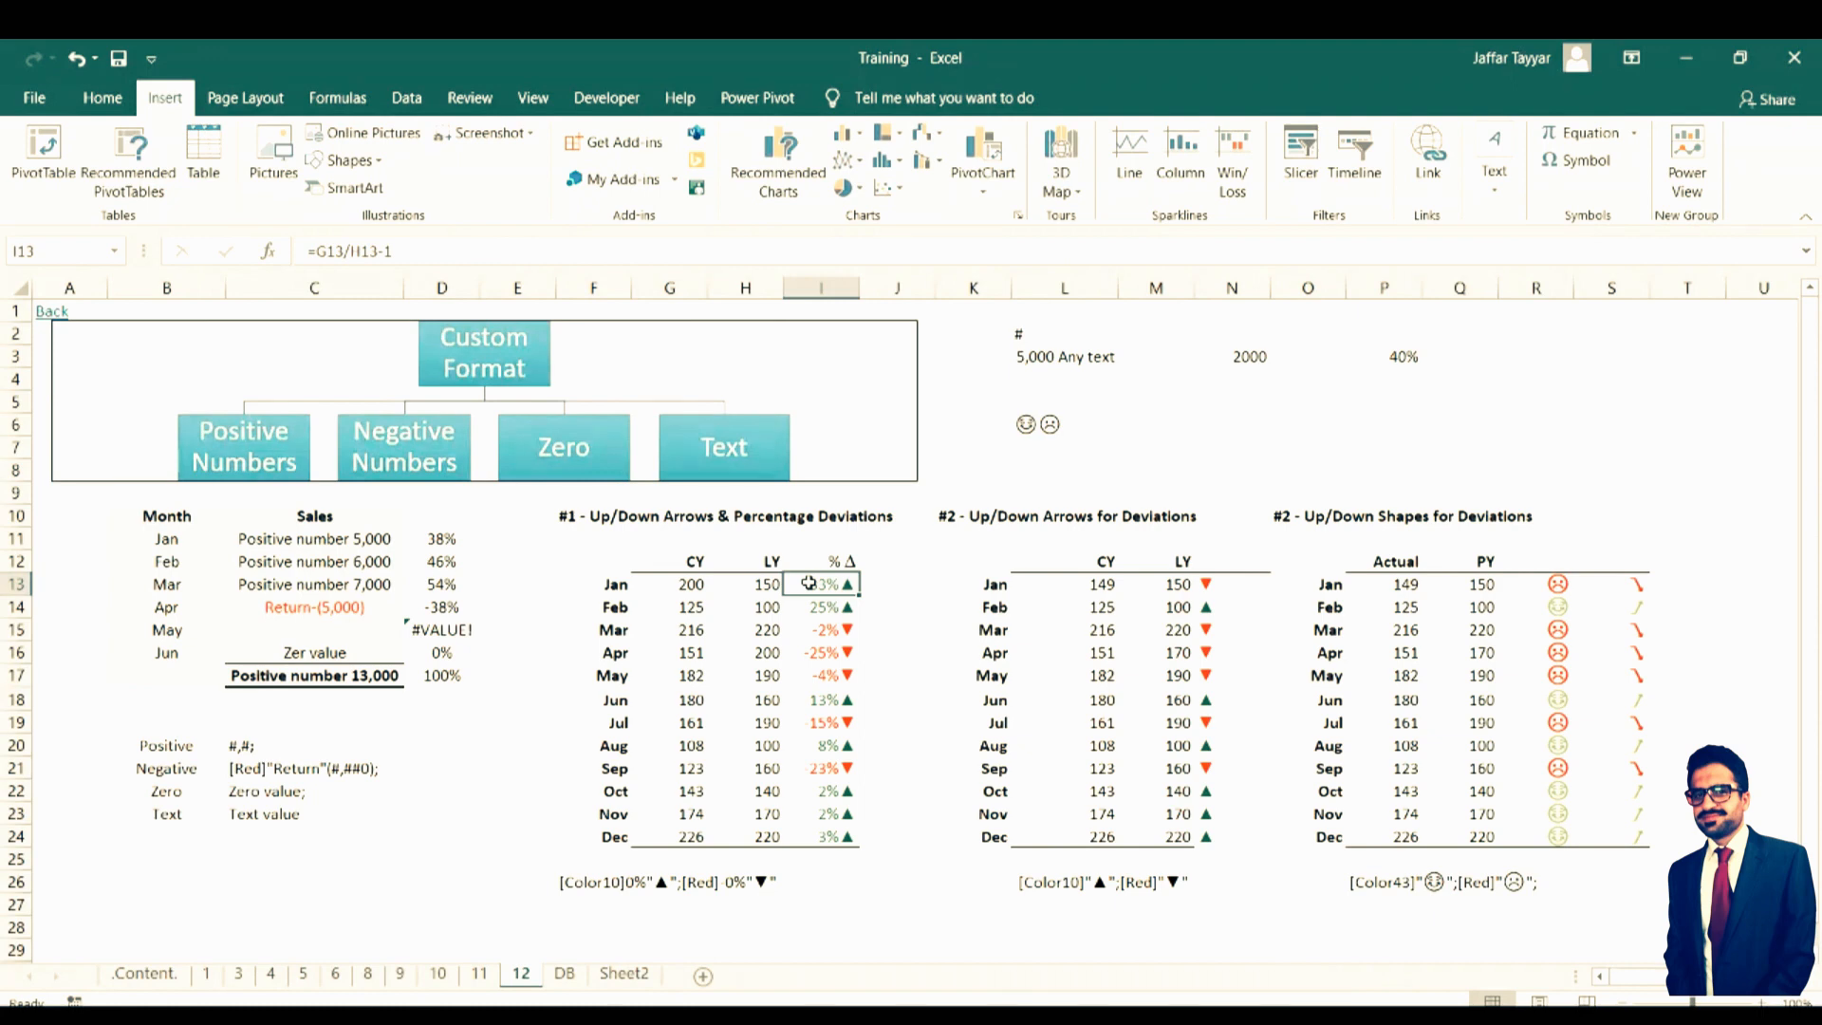
Copy the smiling and frowning face symbols ☺☹ from cell L6
left_click(1039, 424)
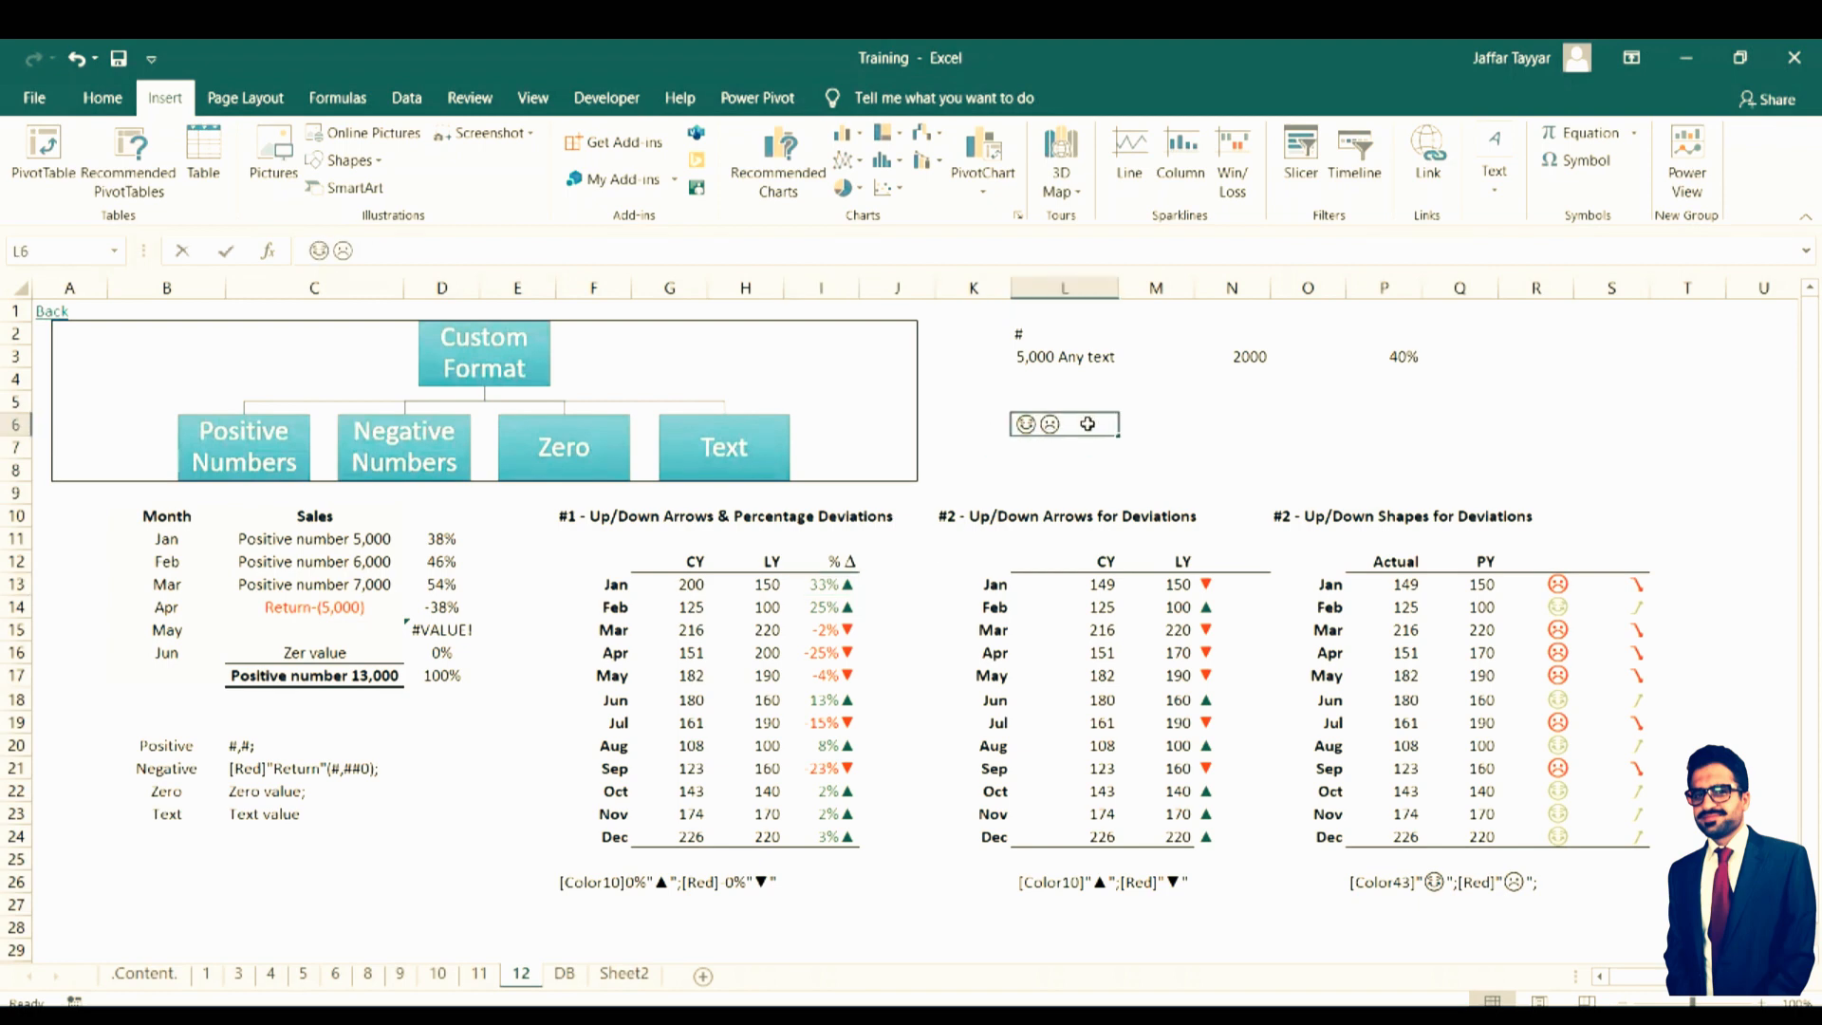
double_click(1071, 427)
left_click_drag(1072, 427, 997, 429)
key("ctrl+c")
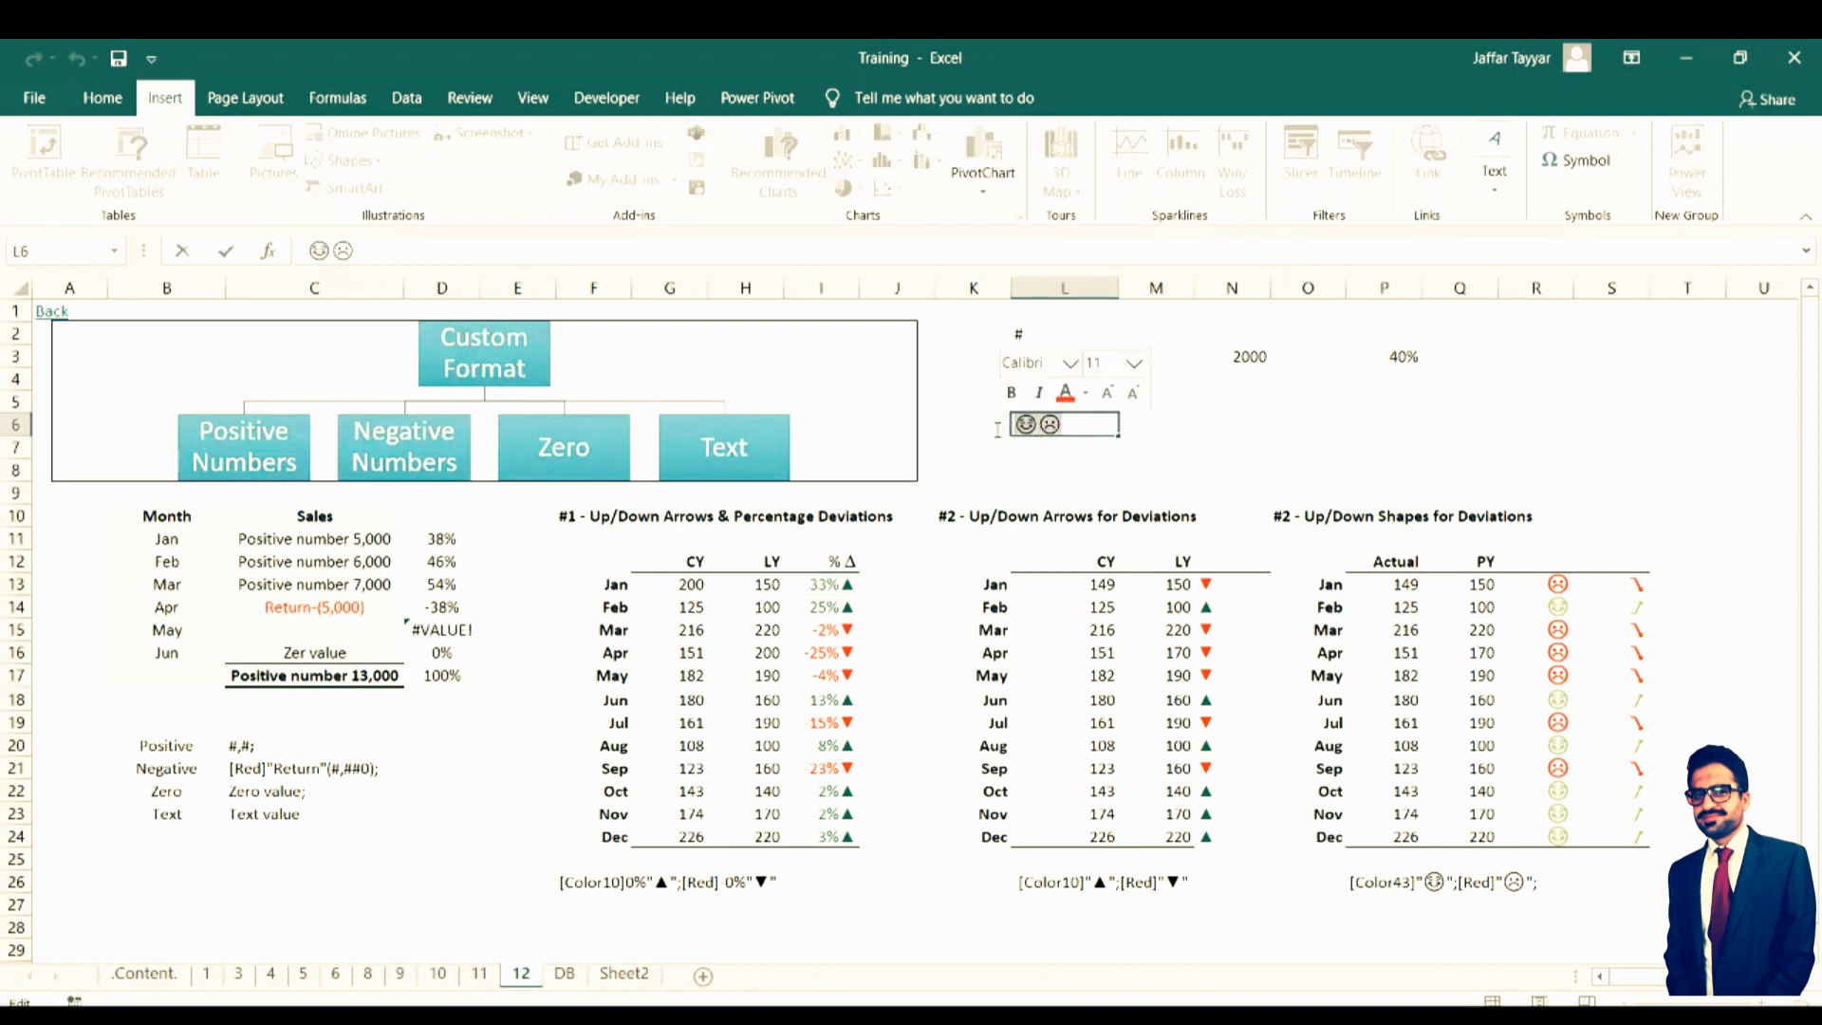
In the custom format of the % Δ values I13:I24, replace the ▲ in the positive section with the copied smiling face
left_click(845, 583)
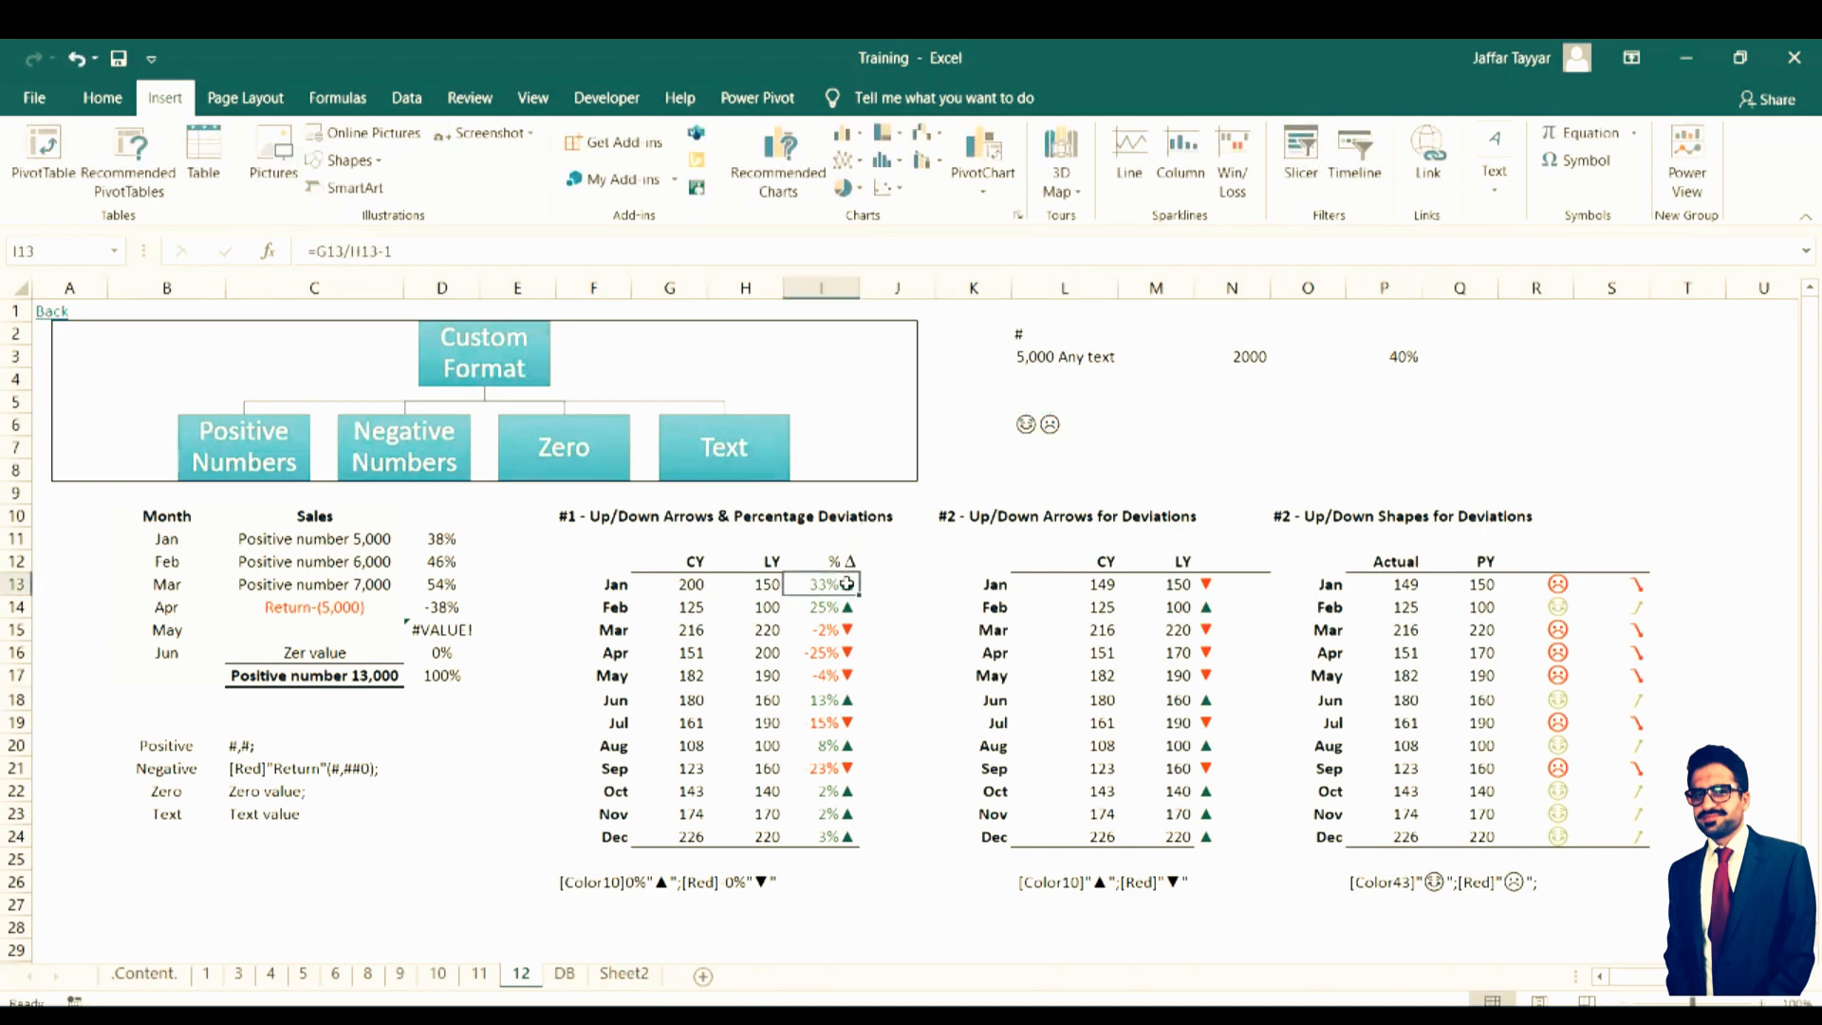
key("shift+Down")
key("shift+Down")
key("shift+Down")
key("shift+Down")
key("shift+Down")
key("shift+Down")
key("shift+Down")
key("shift+Down")
key("shift+Down")
key("shift+Down")
key("shift+Down")
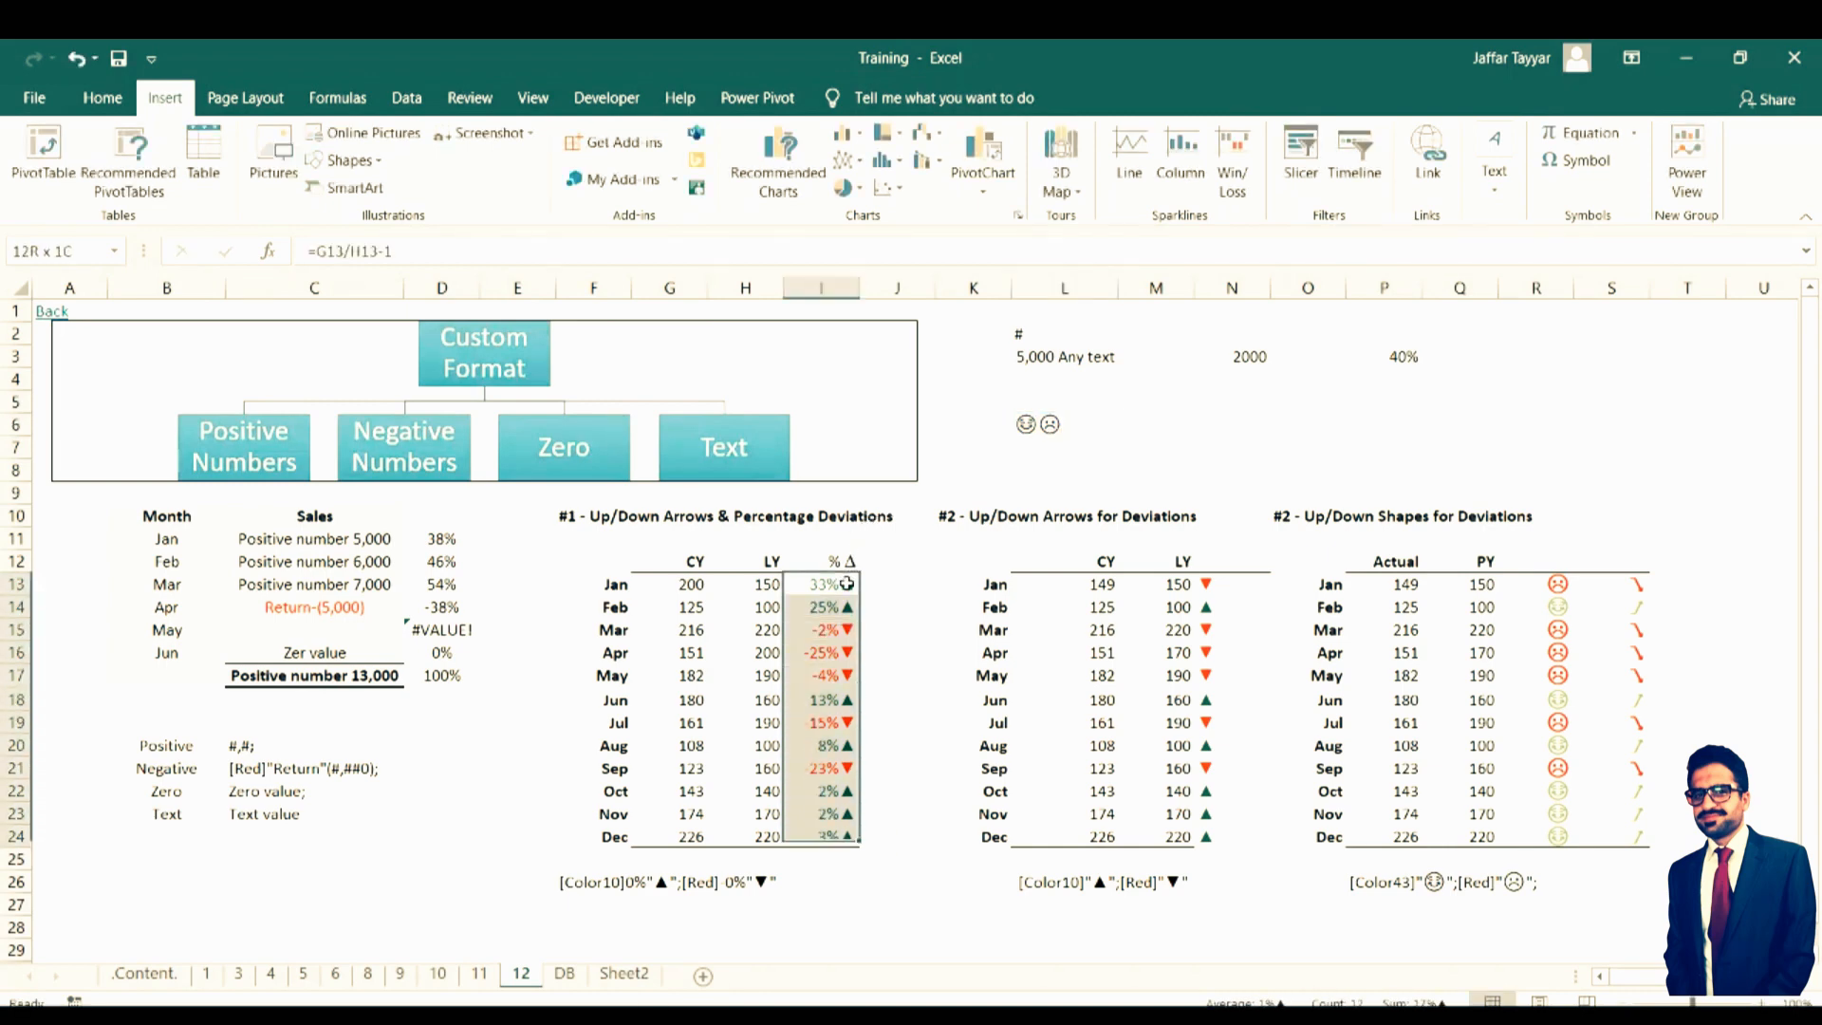
key("ctrl+1")
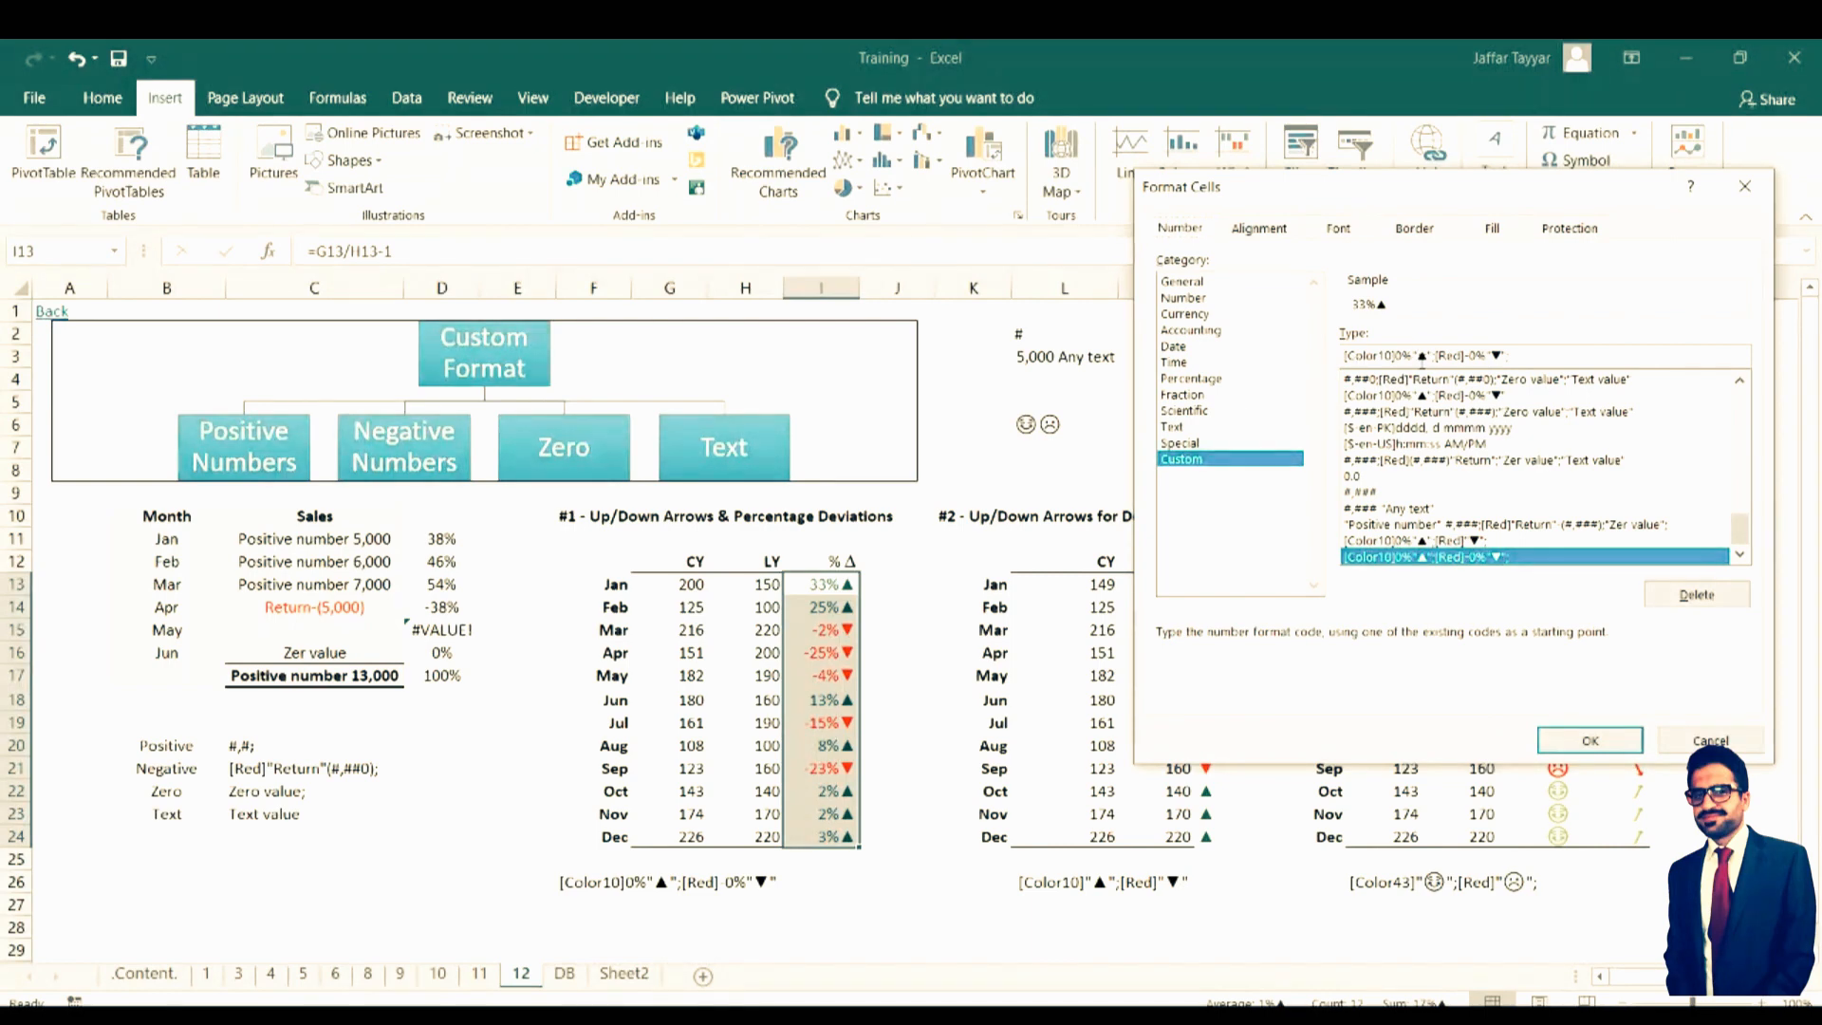
left_click(1421, 356)
key("BackSpace")
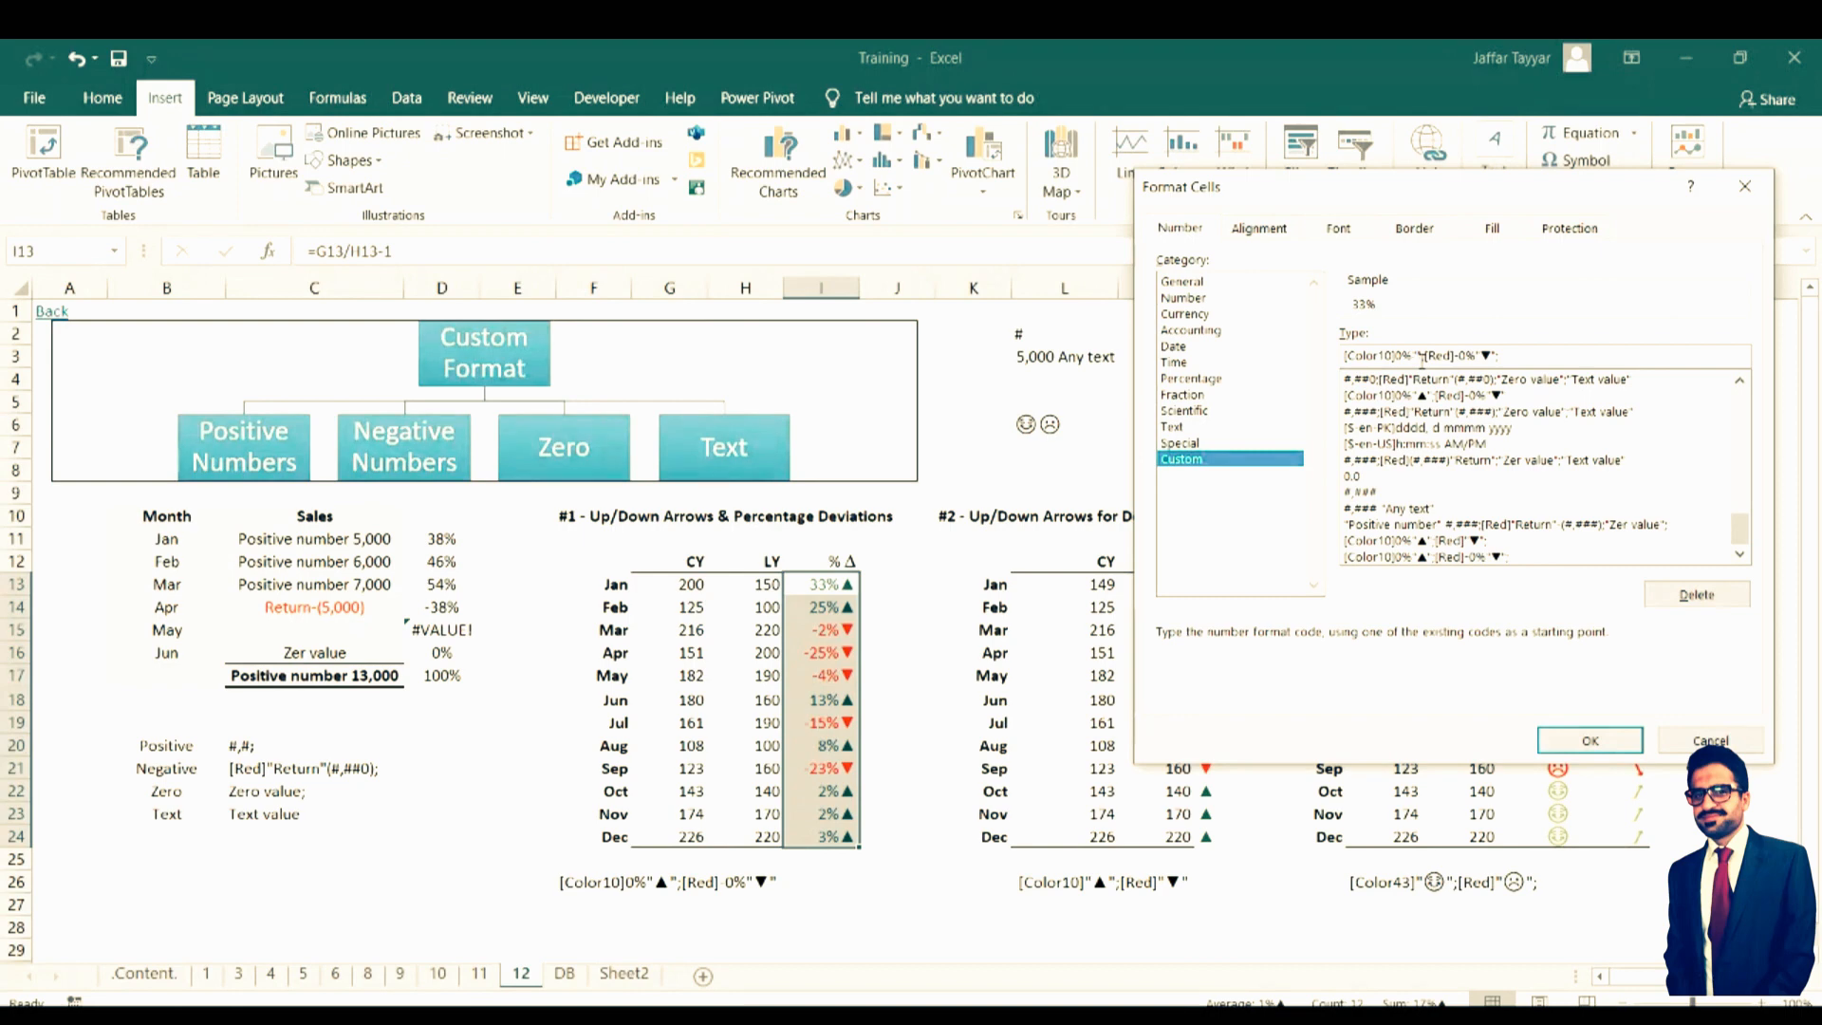
key("ctrl+v")
key("BackSpace")
Replace the ▼ in the negative section with the frowning face and apply the format to the deviations
left_click(1506, 357)
key("BackSpace")
type("😊☹")
key("BackSpace")
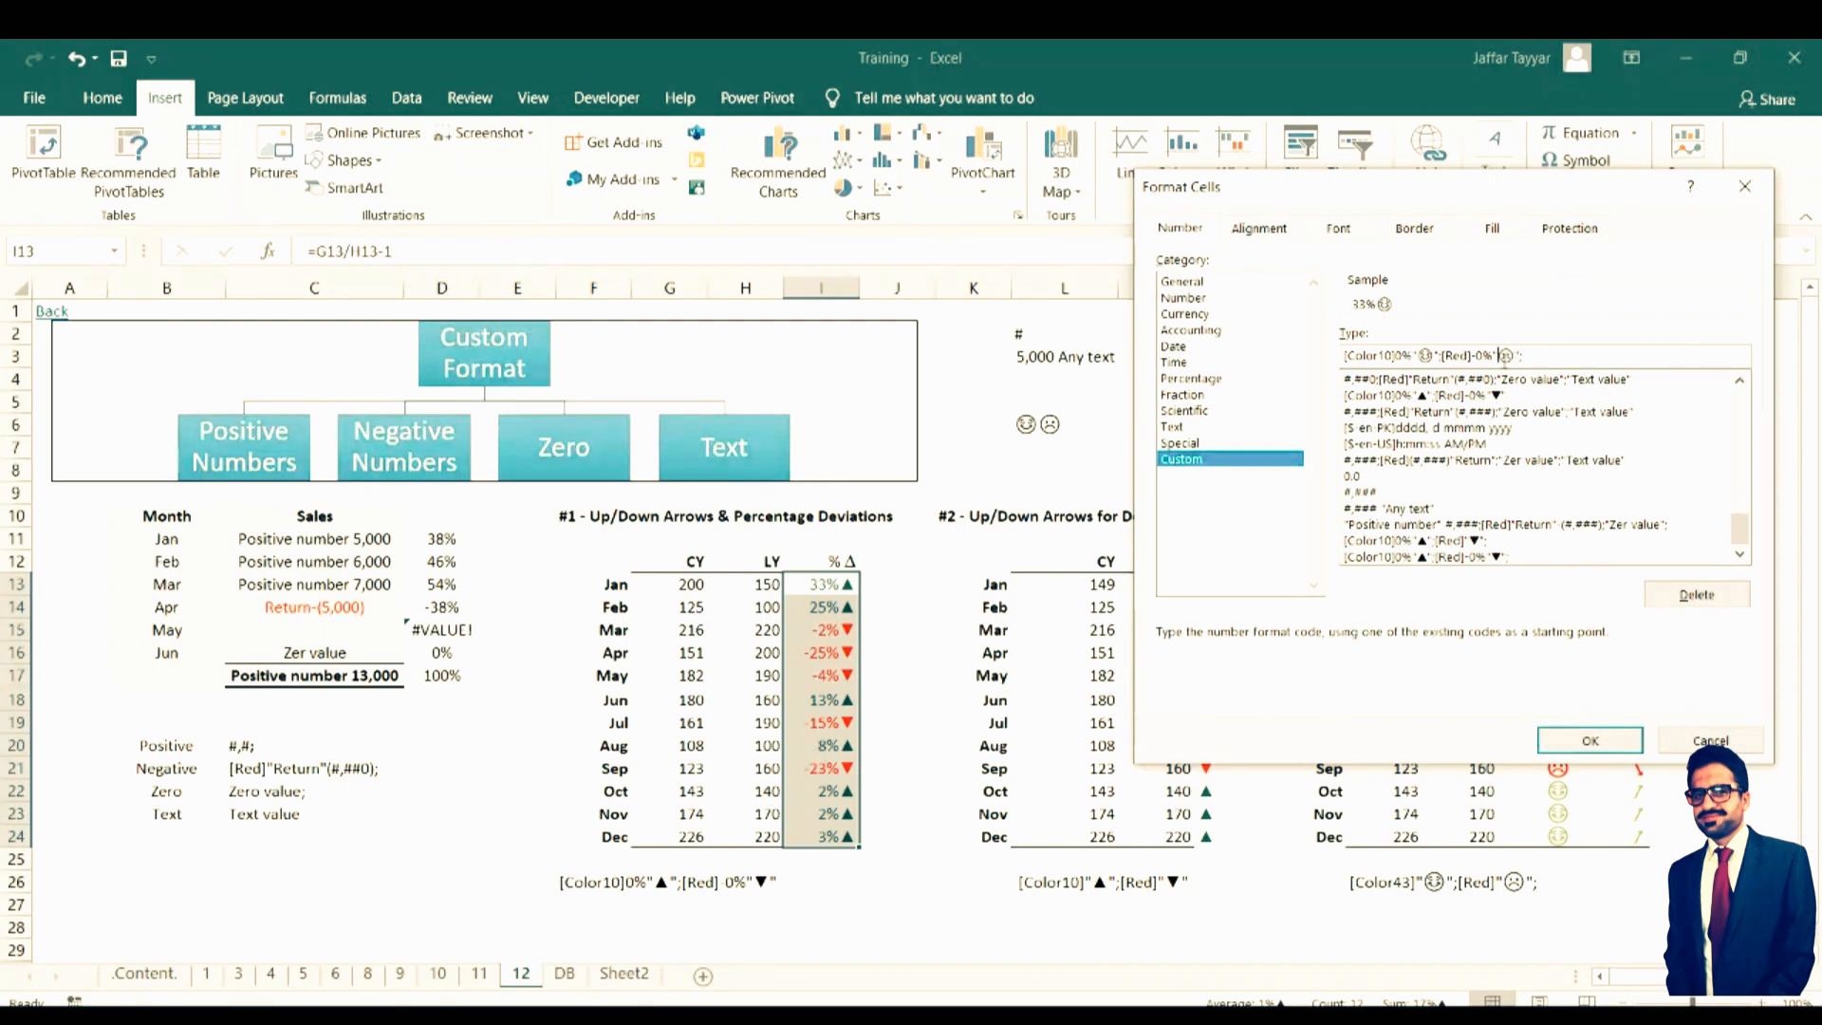
left_click(1580, 745)
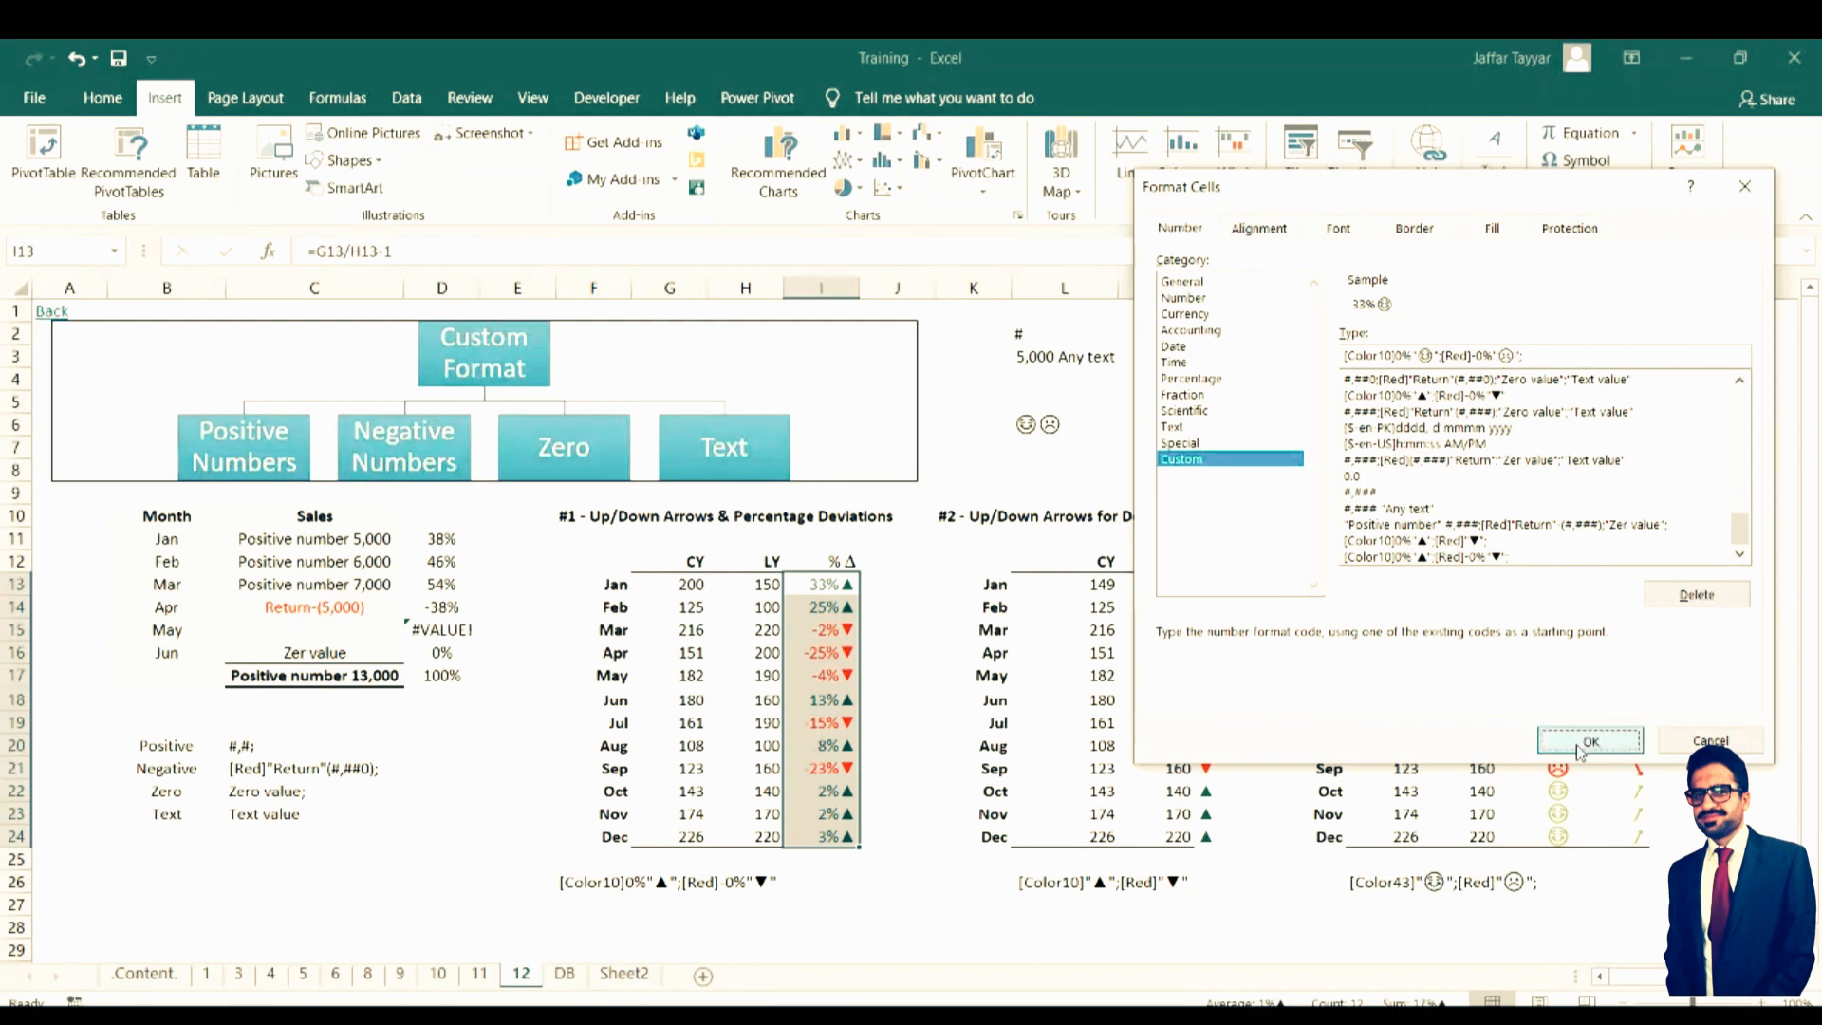
left_click(945, 653)
left_click(801, 588)
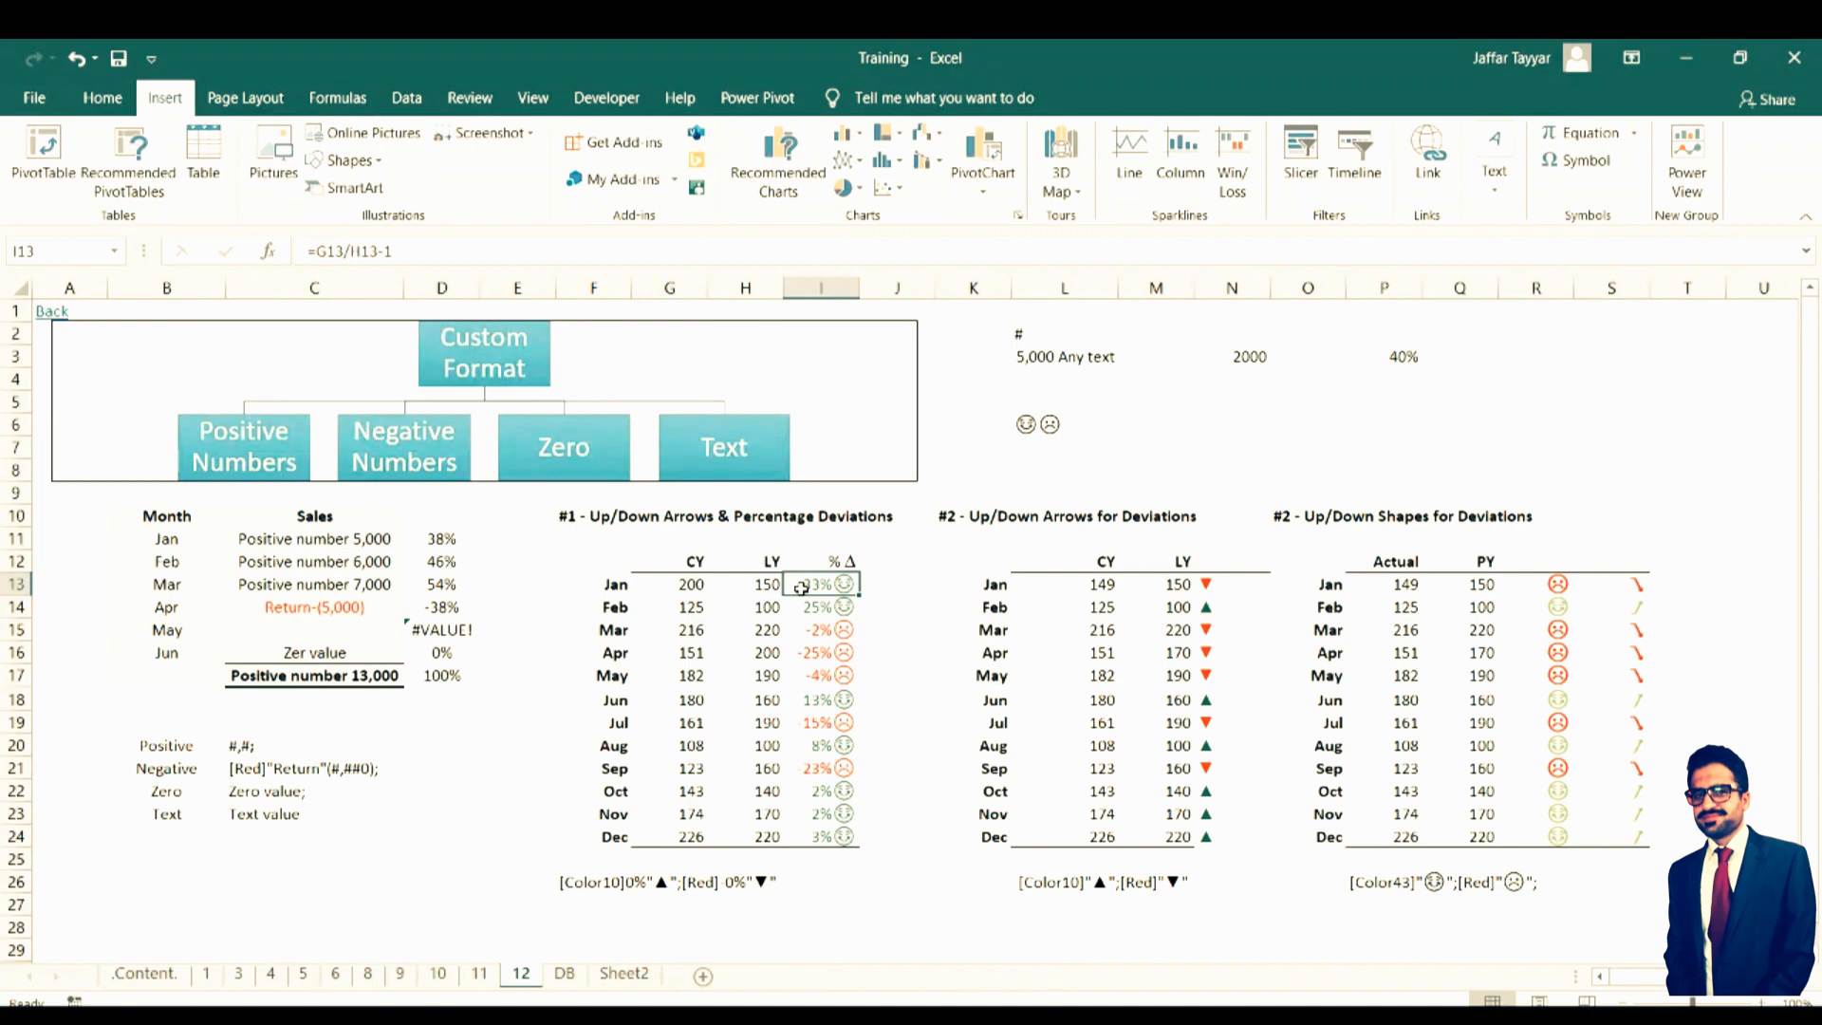
left_click(1211, 589)
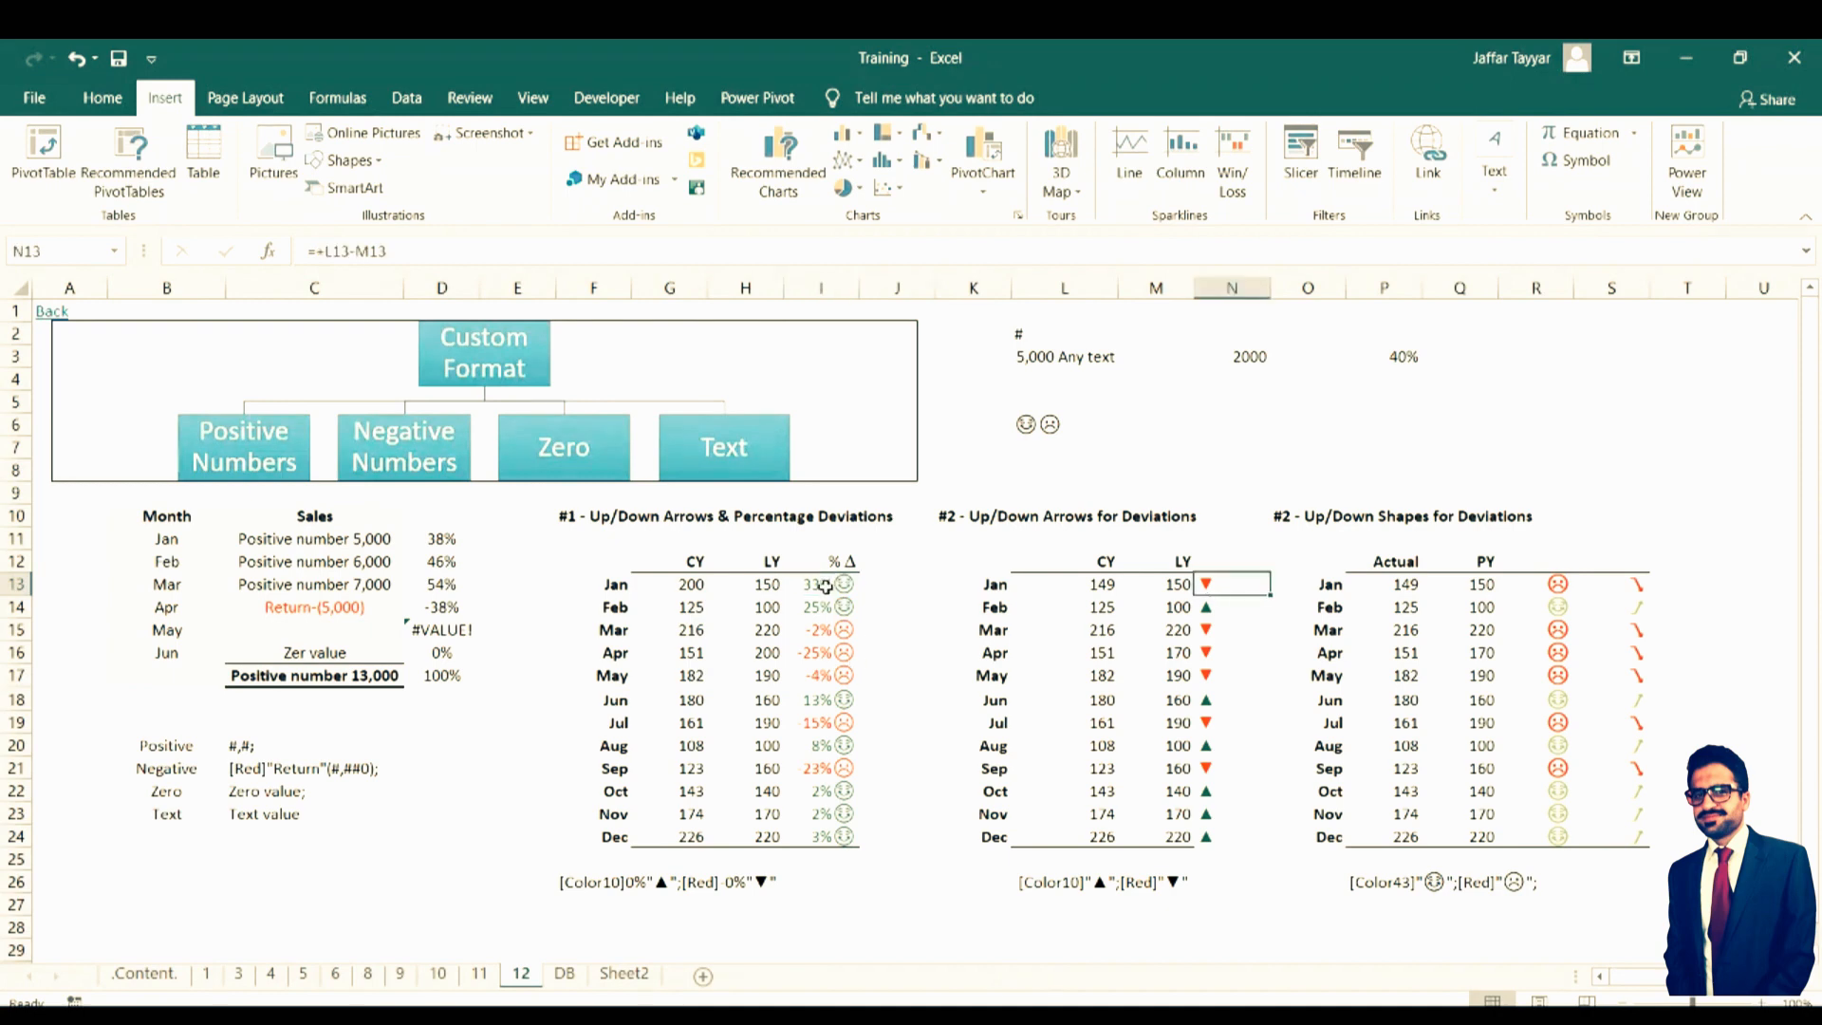
left_click(826, 588)
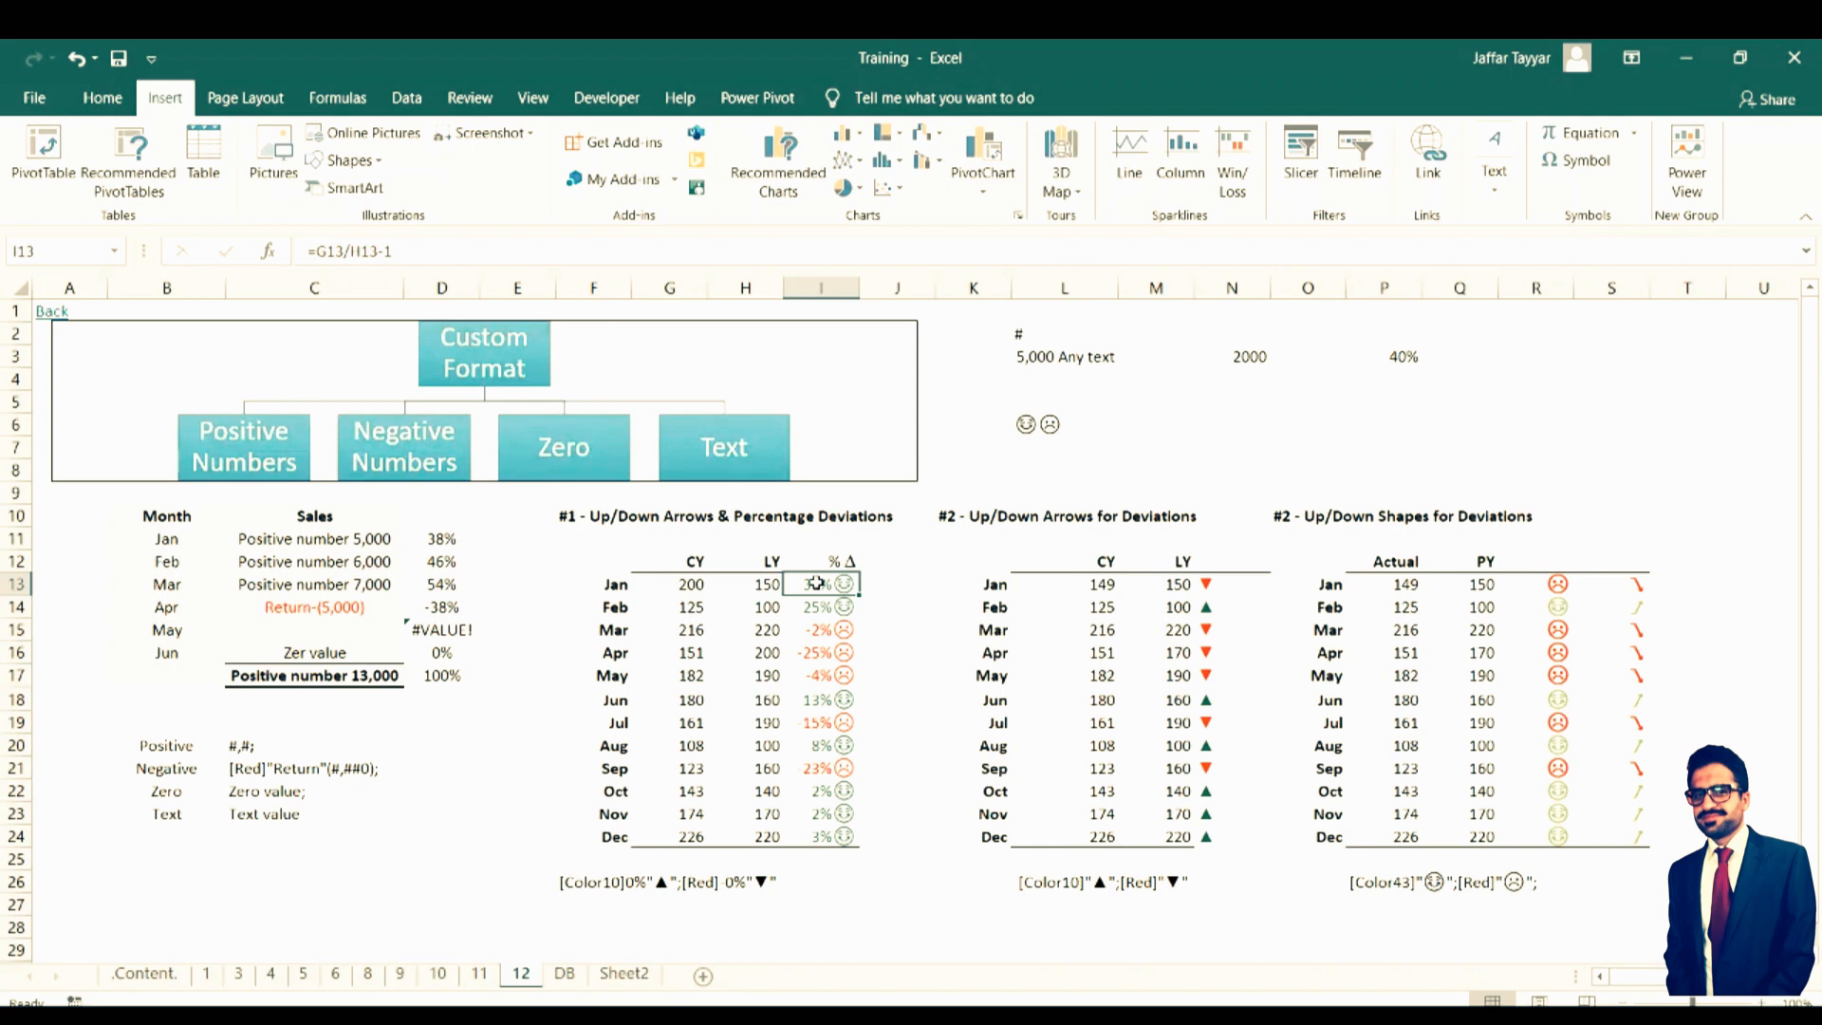
Remove the 0% and -0% placeholders from the custom format of I13:I24, leaving only the coloured face symbols, and apply it
left_click_drag(816, 583, 816, 829)
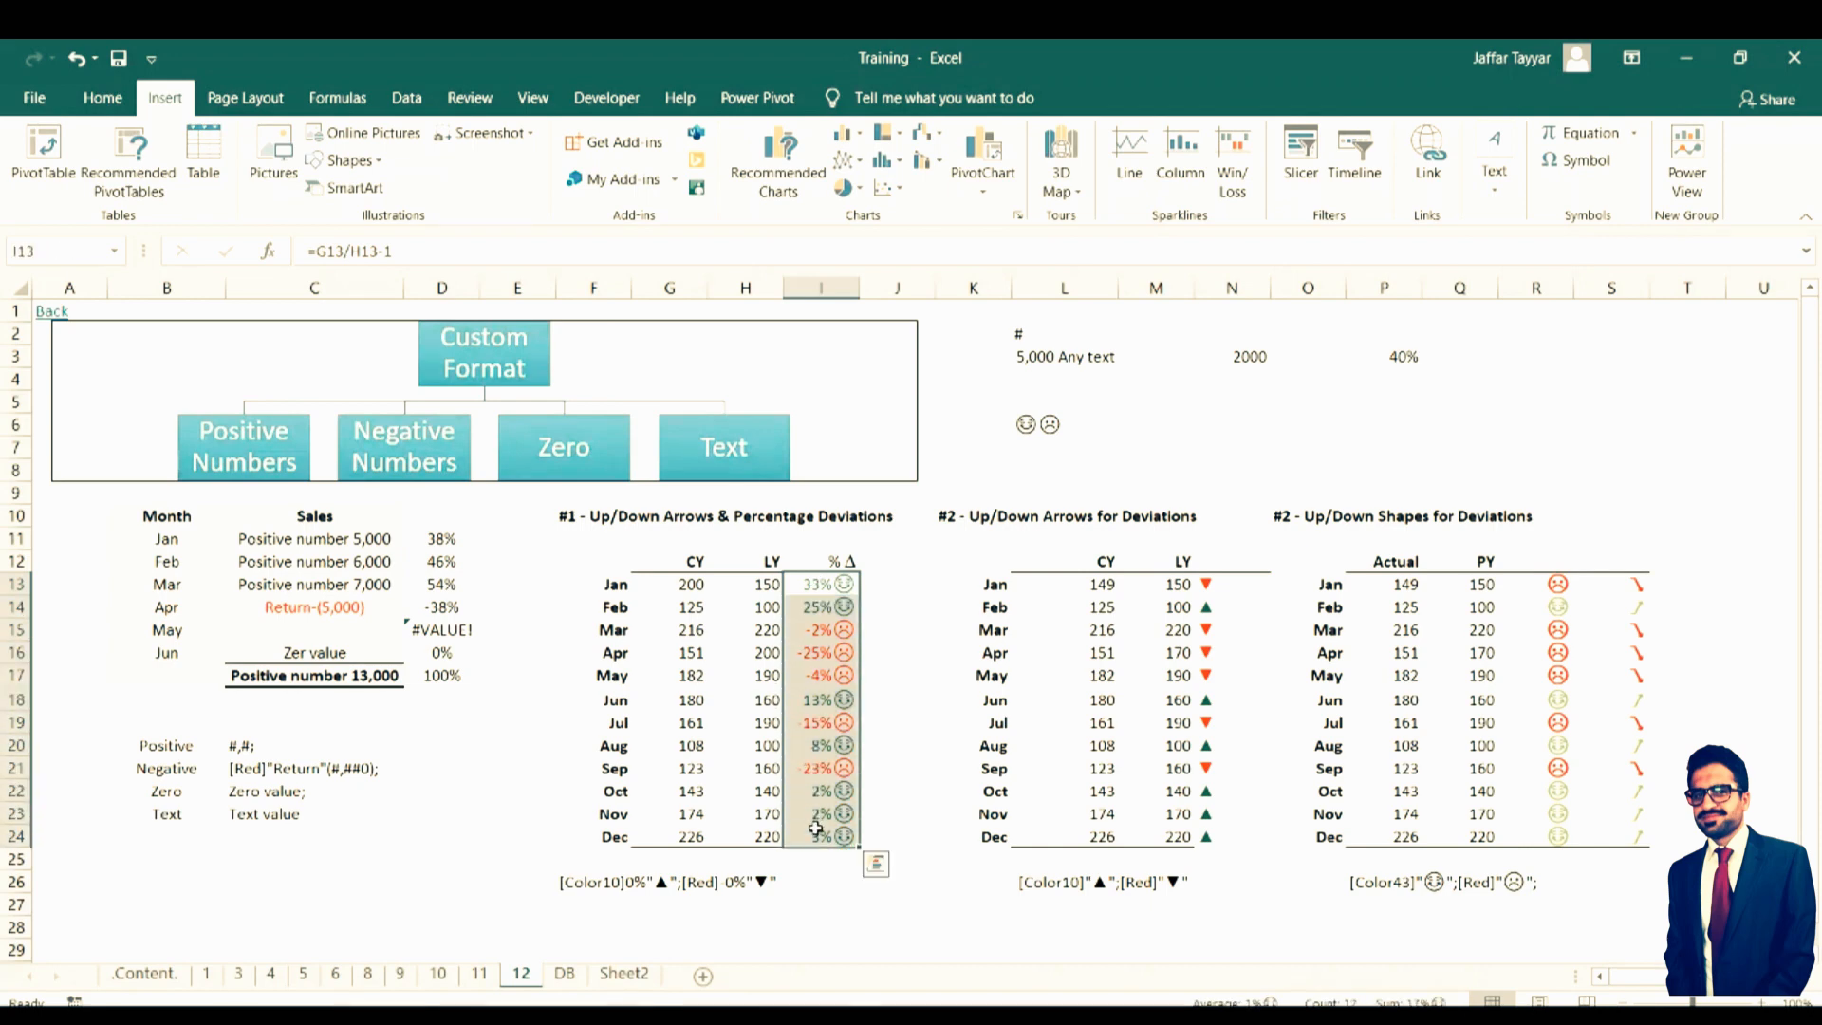
key("ctrl+1")
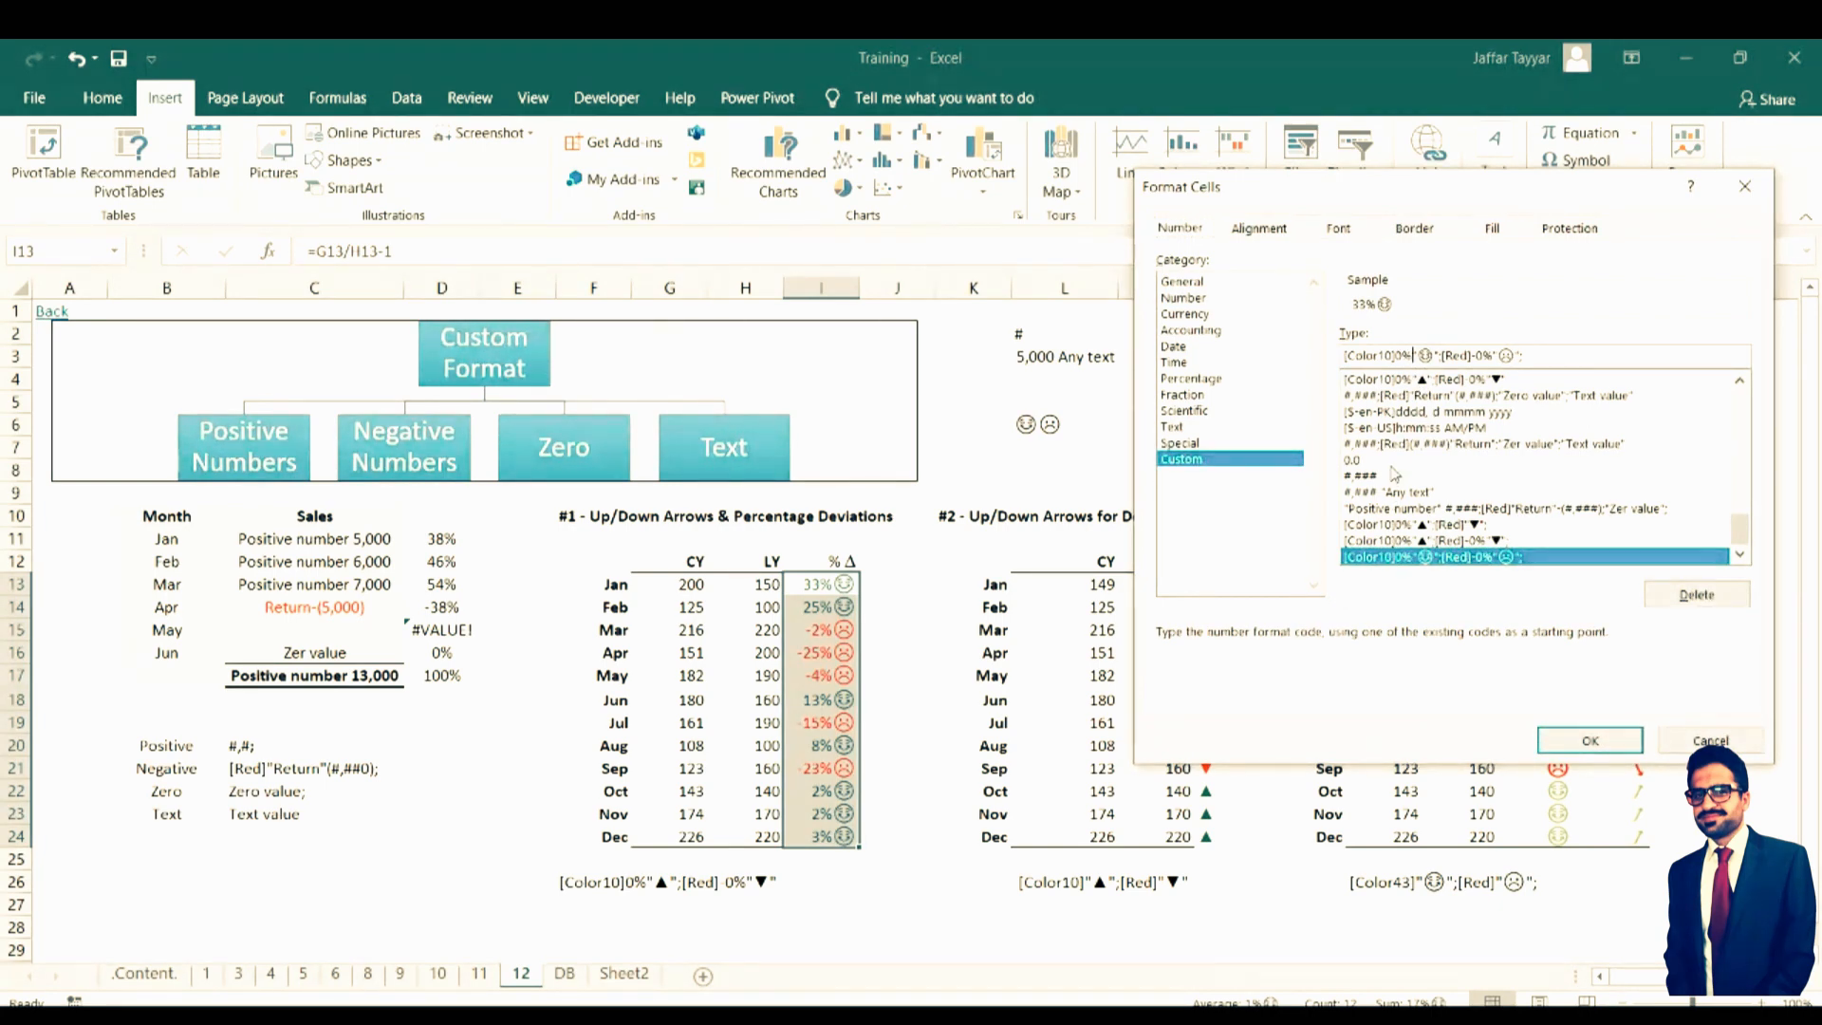
key("BackSpace")
key("BackSpace")
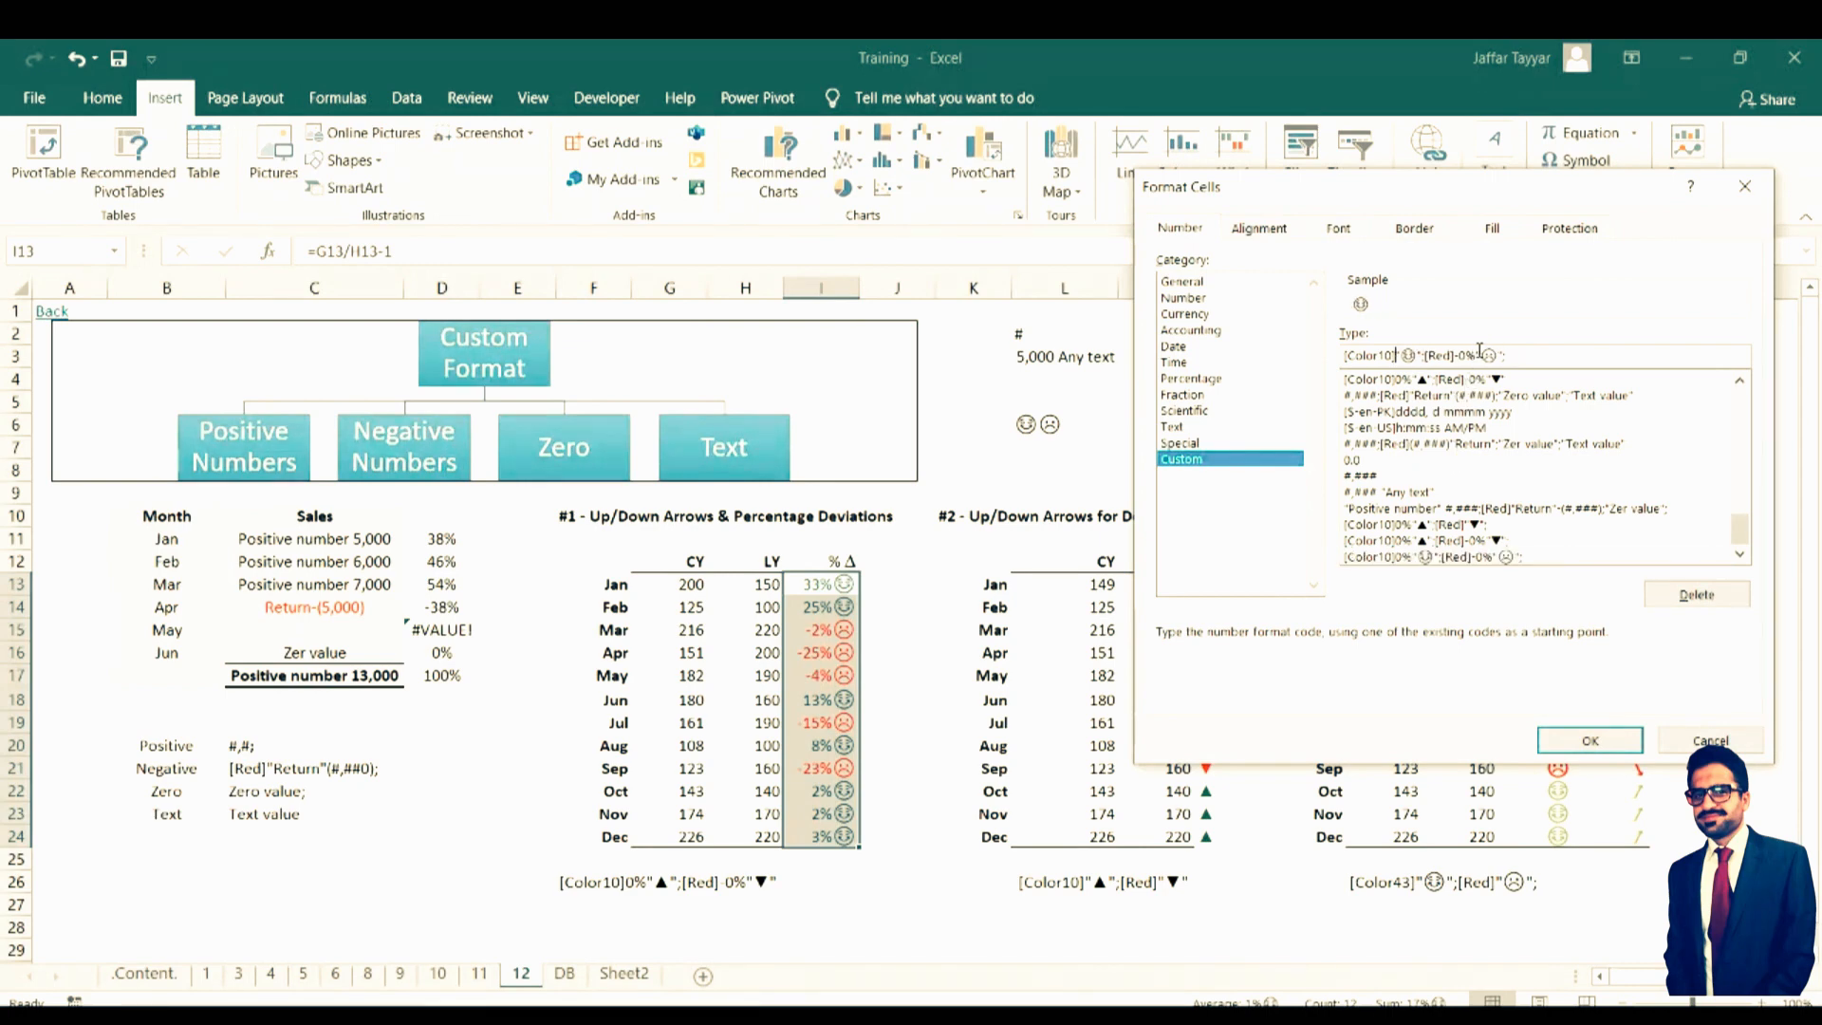
key("BackSpace")
key("BackSpace")
key("BackSpace")
left_click(1578, 740)
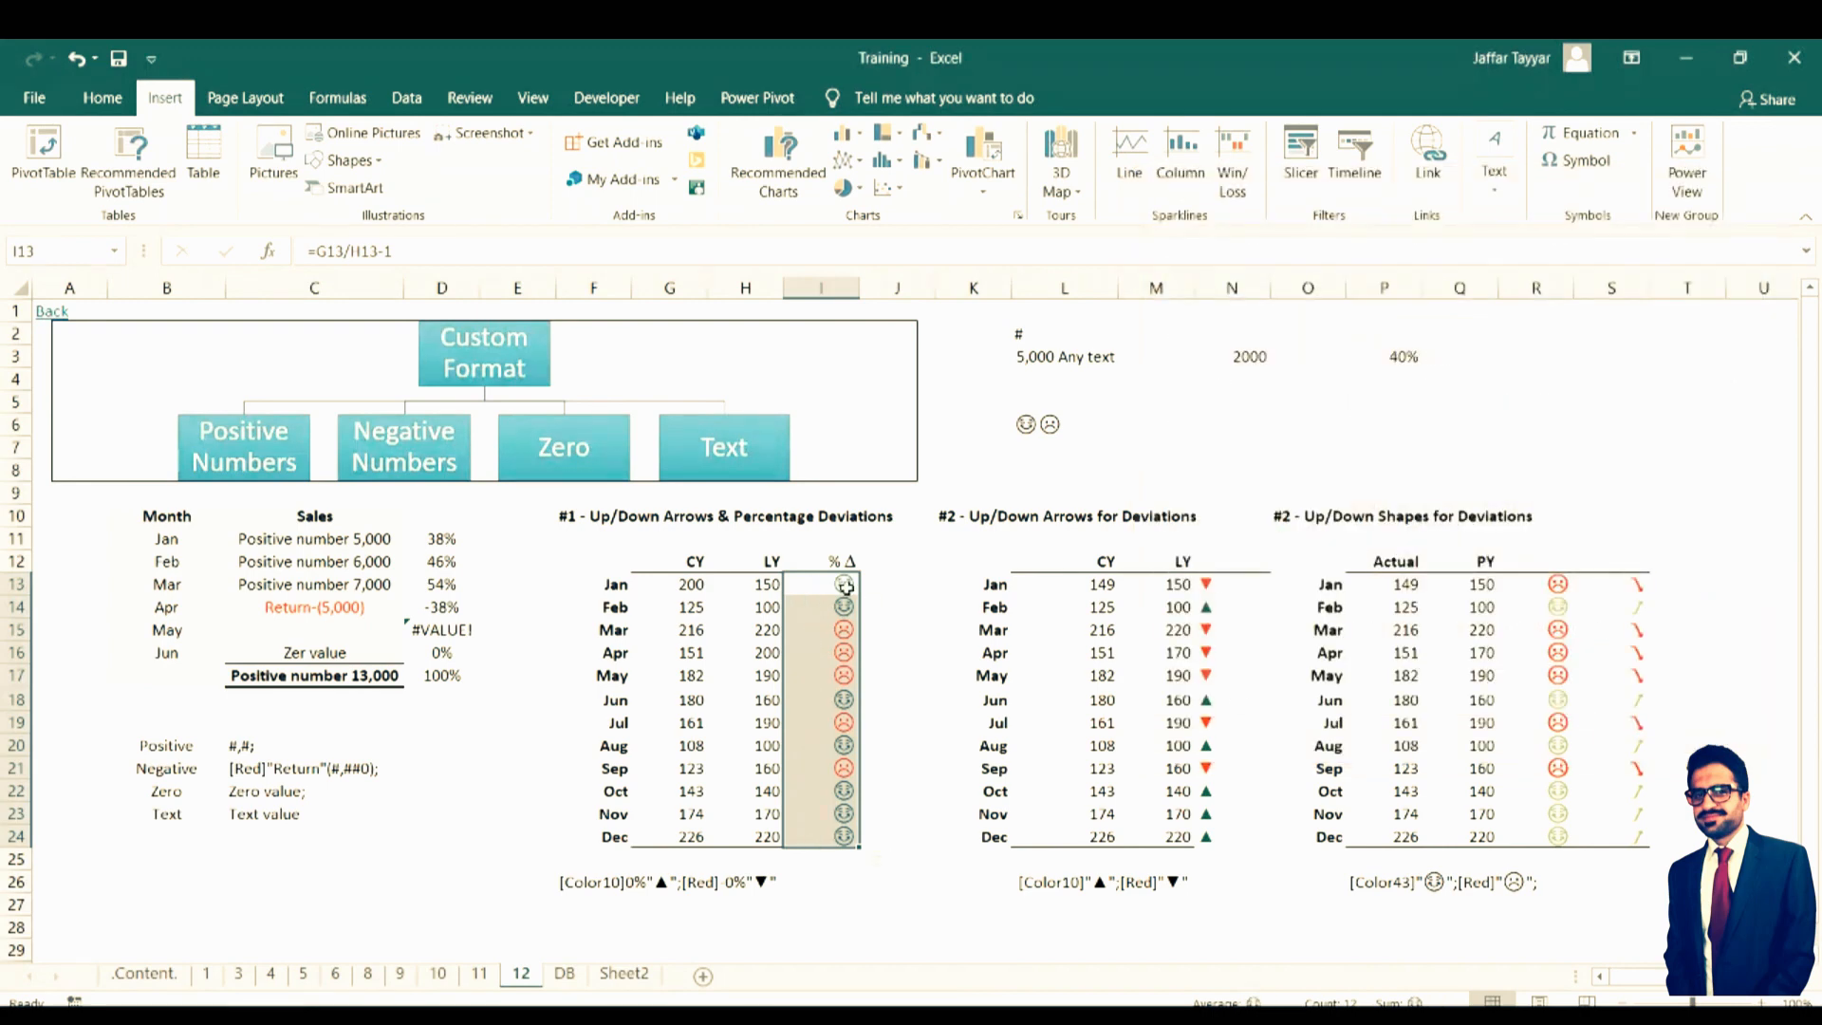
left_click(809, 608)
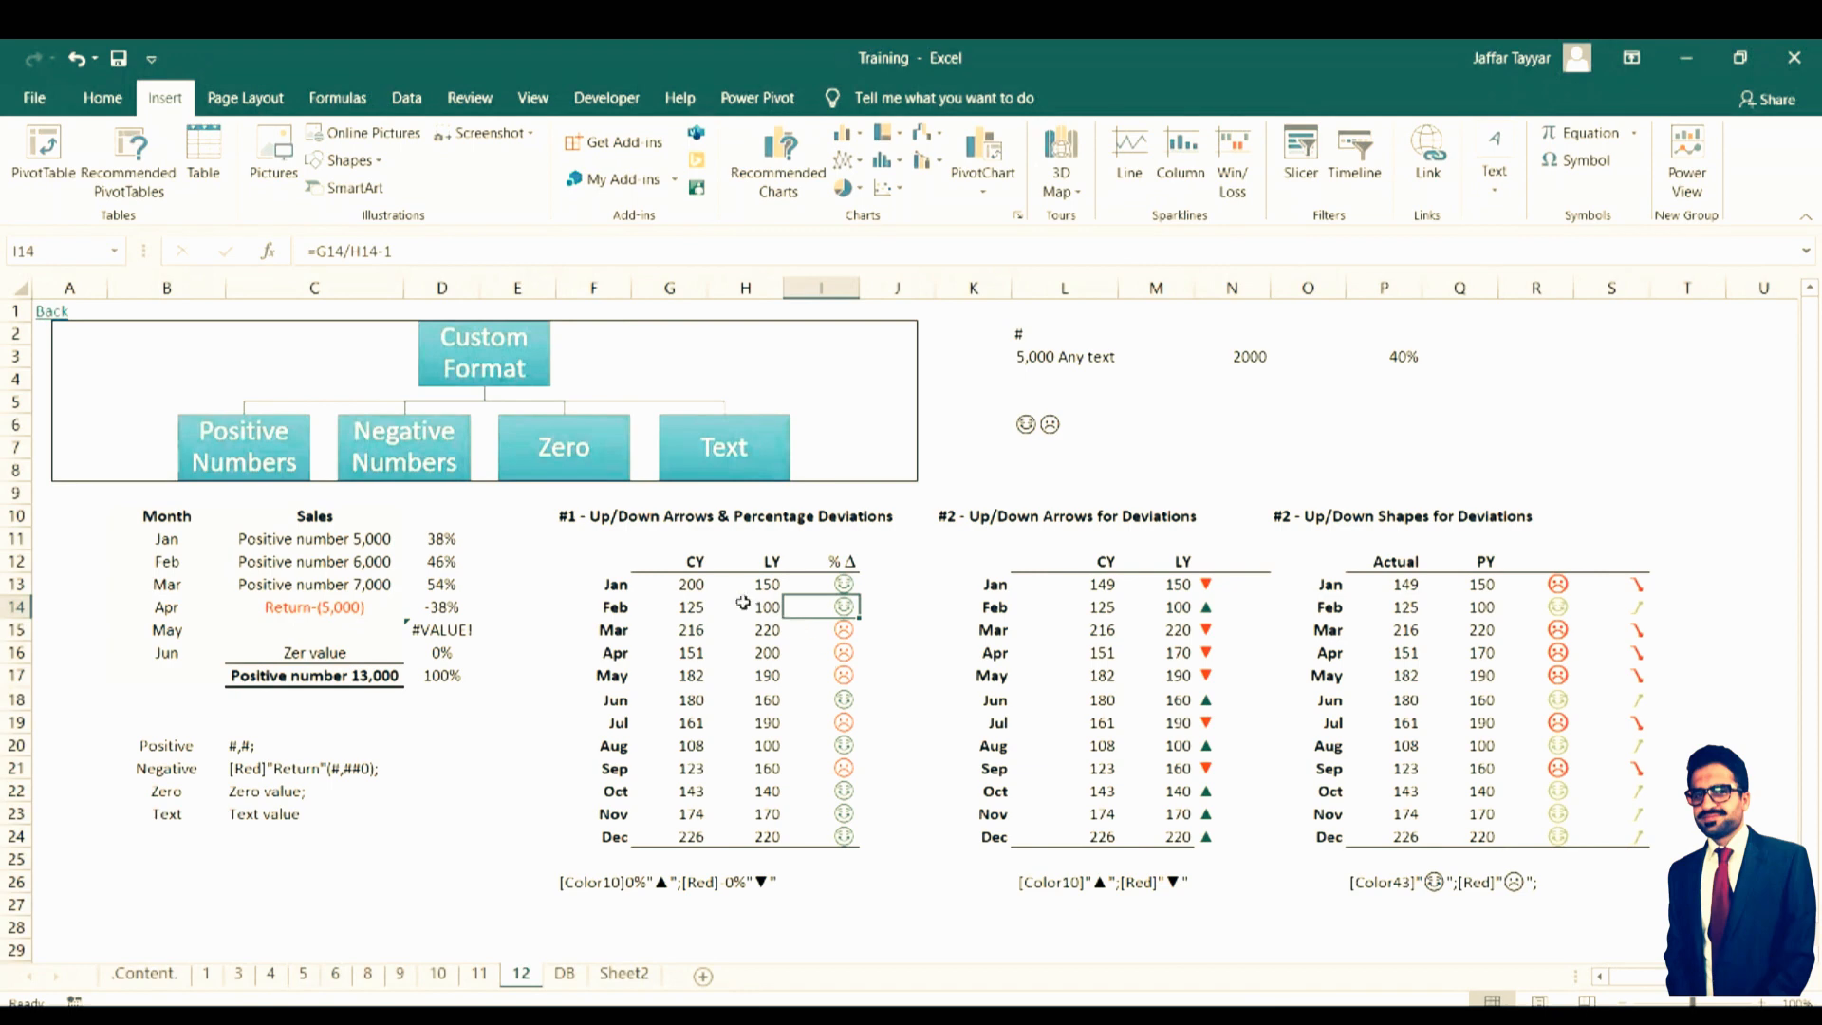